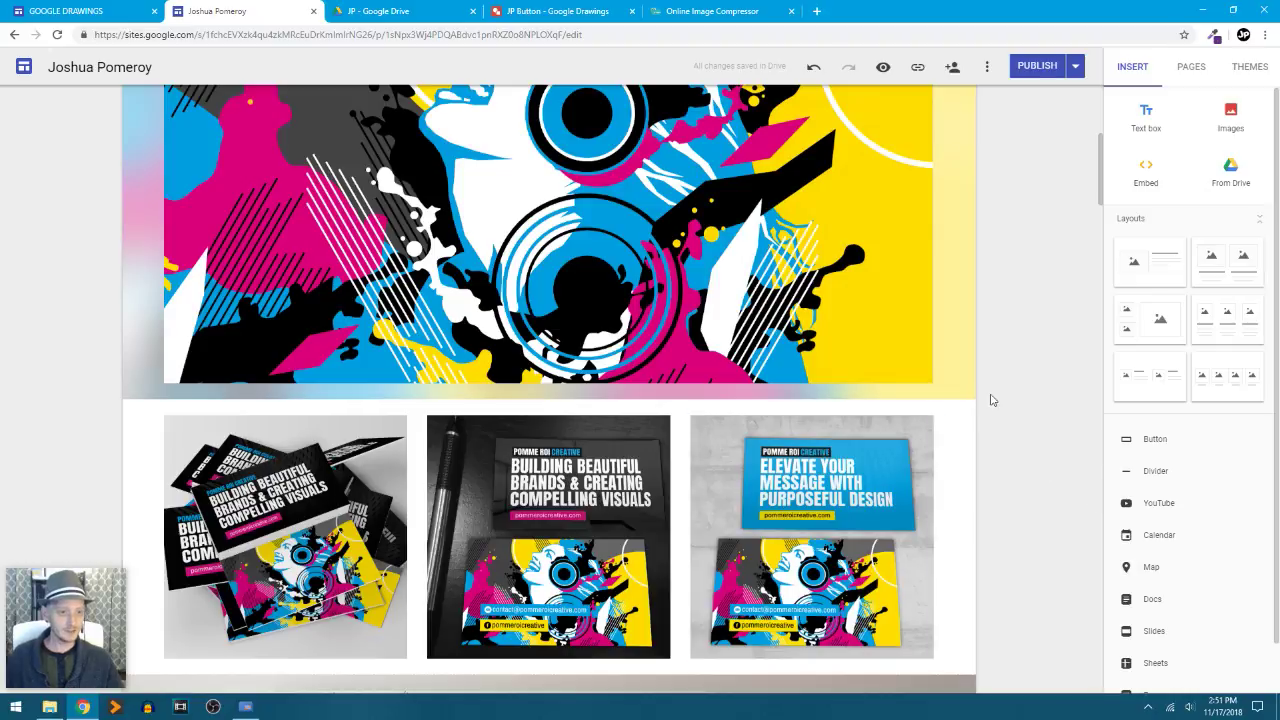
- Examine the Branding and Identity section of the Design page, including the large banner images and the three-image rows beneath them
scroll(991, 400, up, 5)
scroll(991, 405, down, 6)
scroll(993, 410, down, 3)
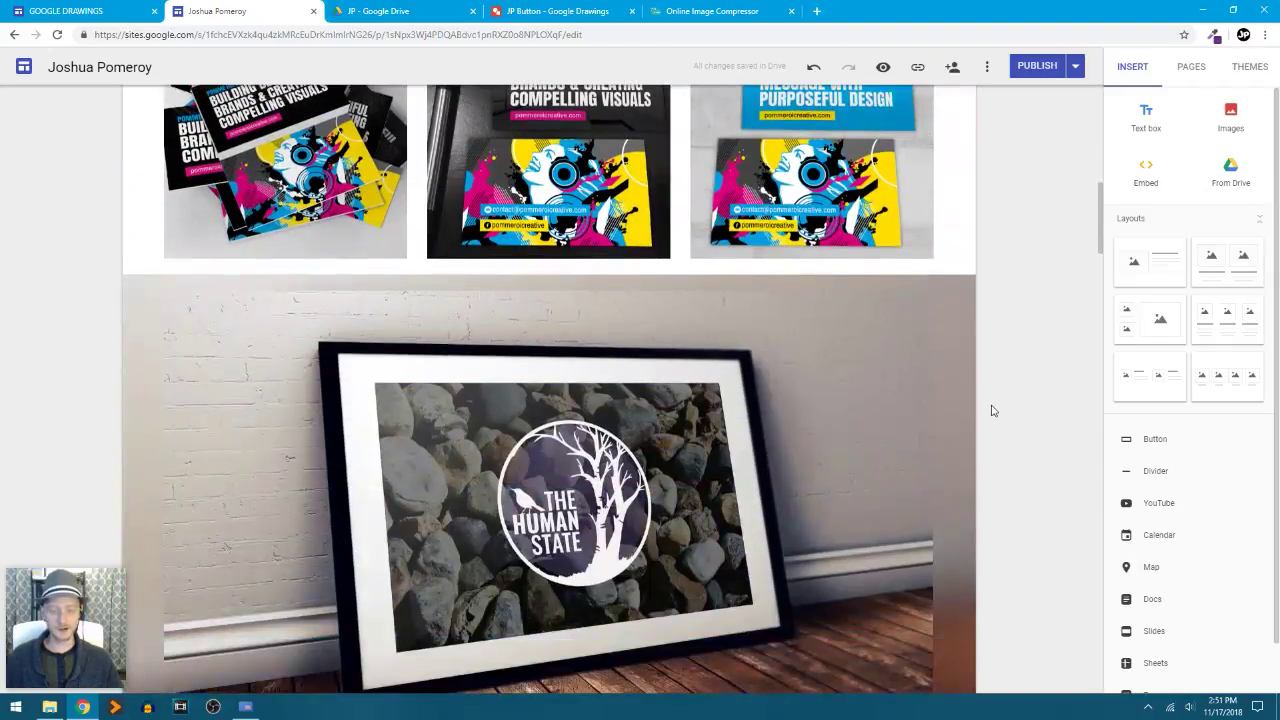
scroll(993, 410, up, 7)
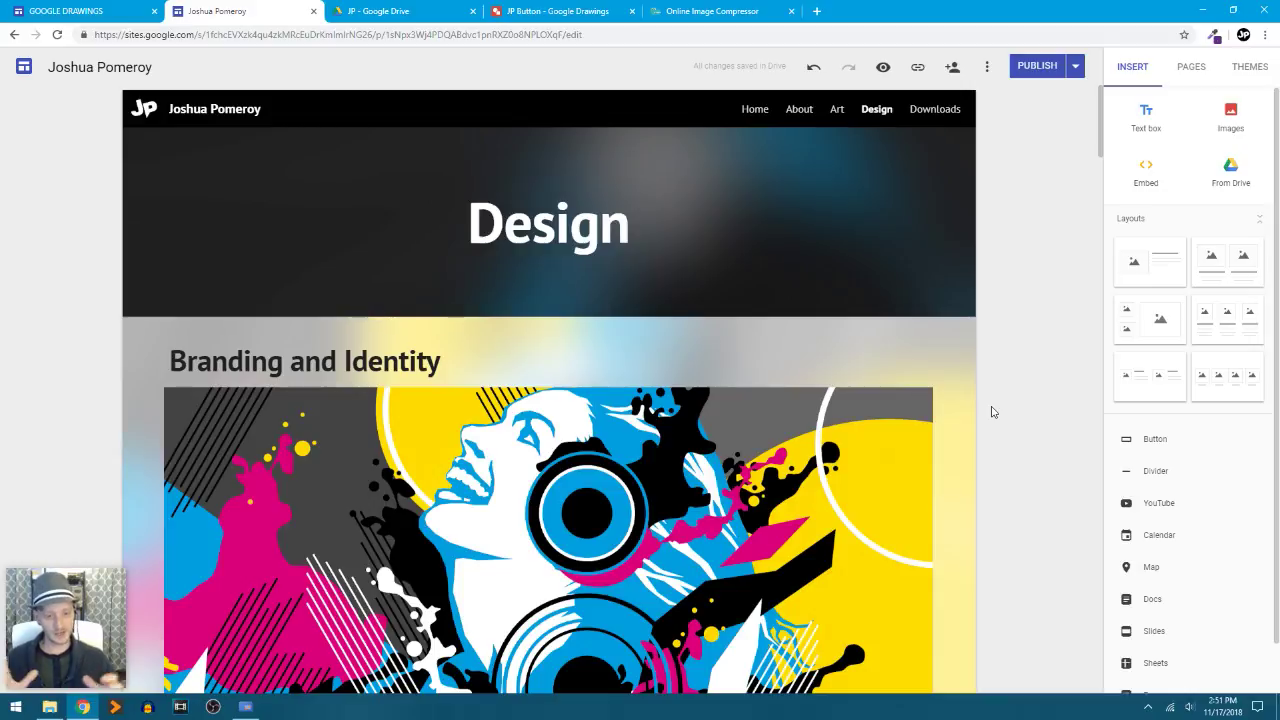
scroll(1000, 400, down, 1)
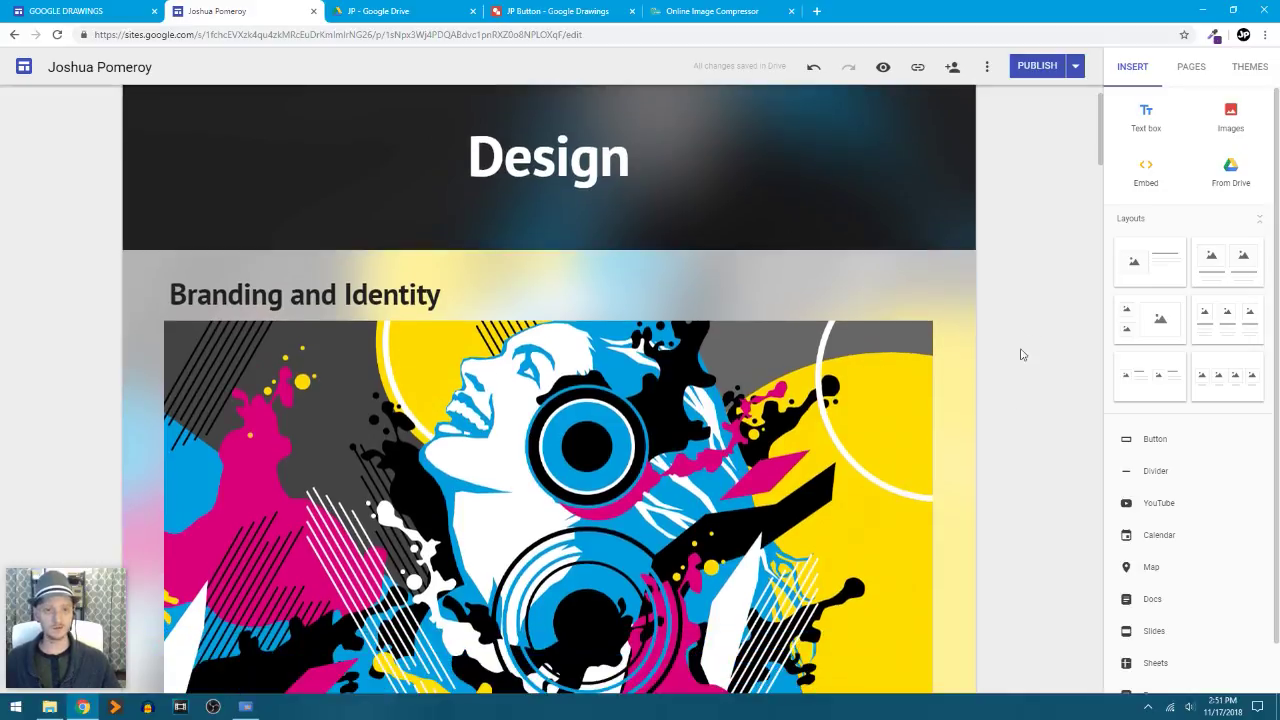
scroll(1007, 379, down, 4)
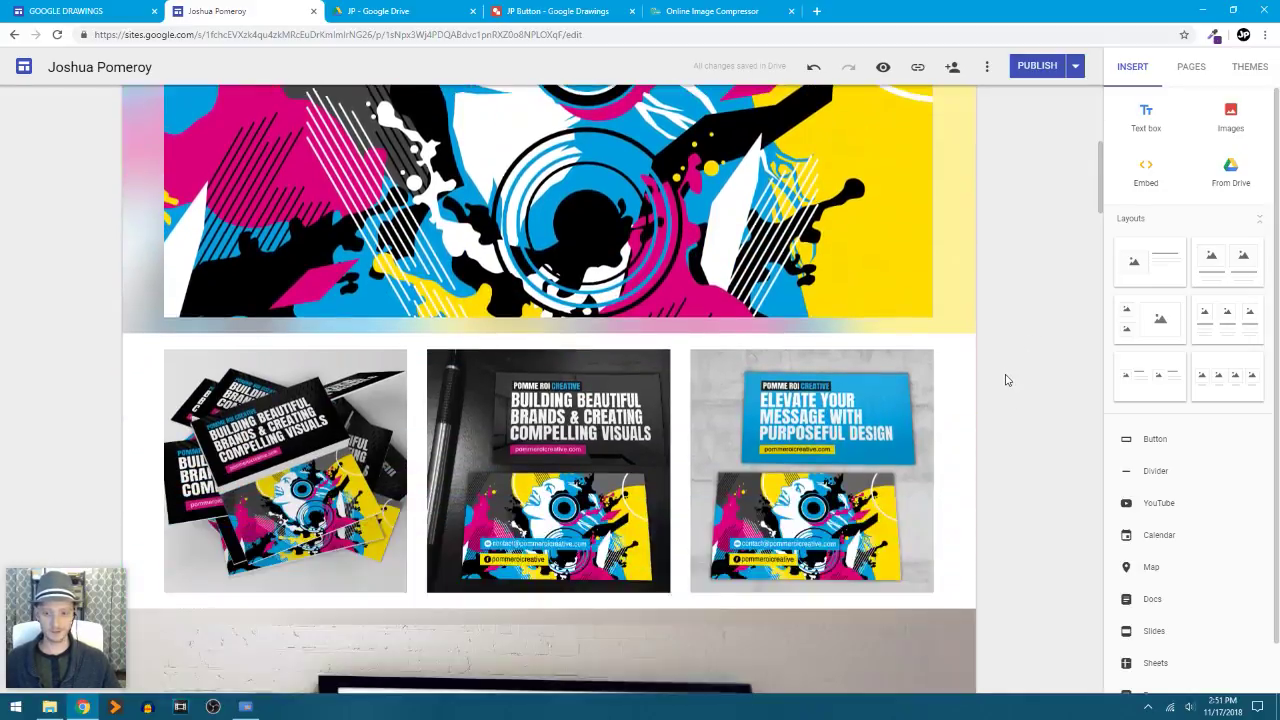
scroll(1007, 379, down, 2)
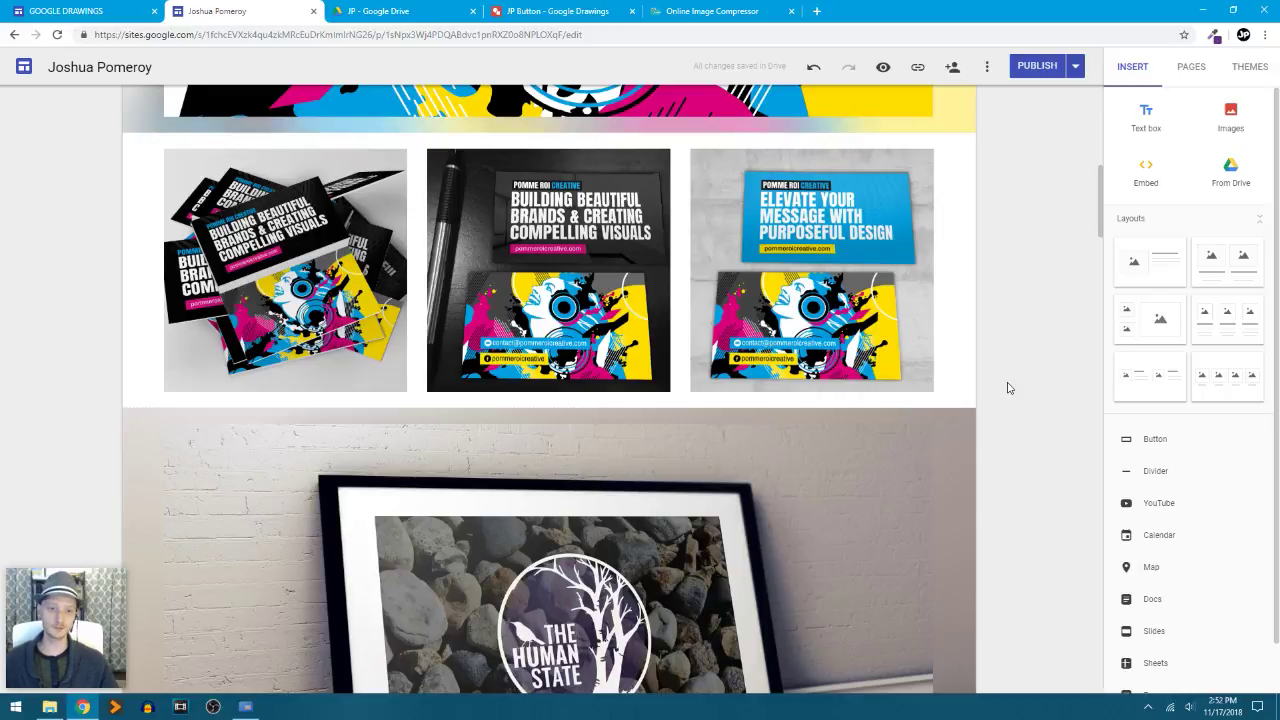
scroll(1008, 388, down, 2)
scroll(1008, 388, down, 2)
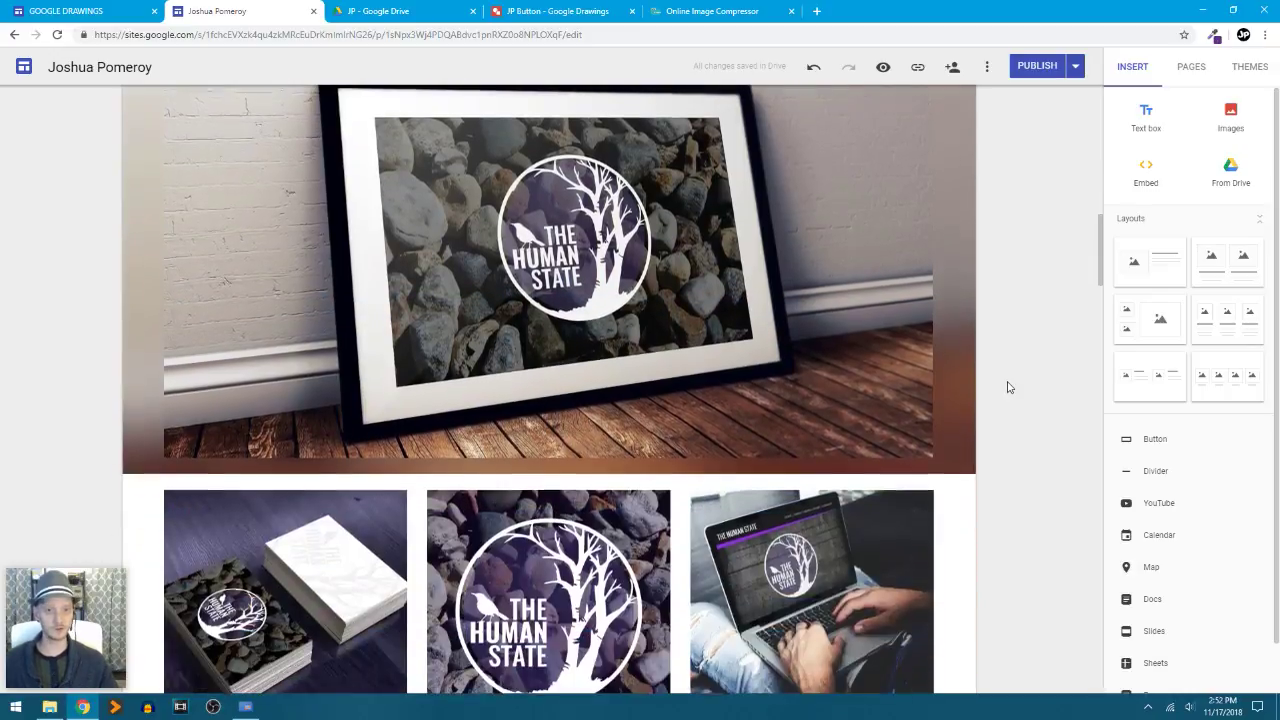
scroll(1008, 388, down, 2)
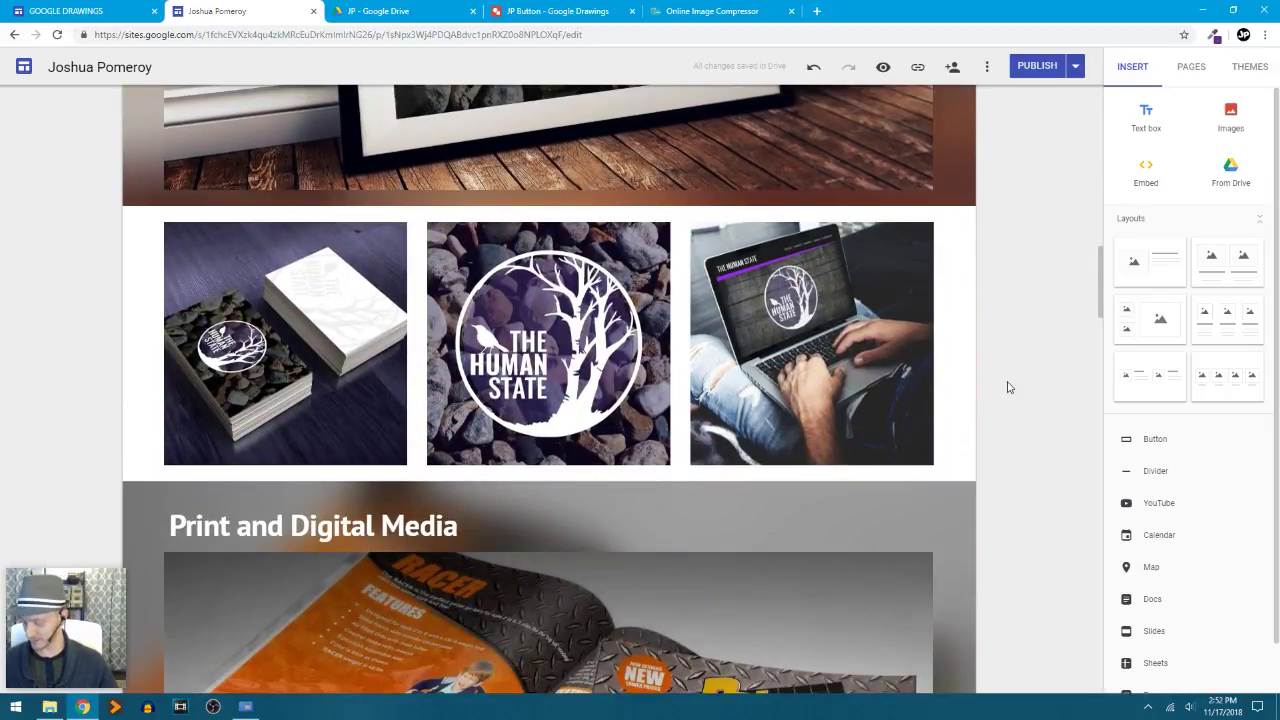
- Look through the Print and Digital Media section of the Design page down to the footer, and return to the page header
scroll(1008, 388, down, 10)
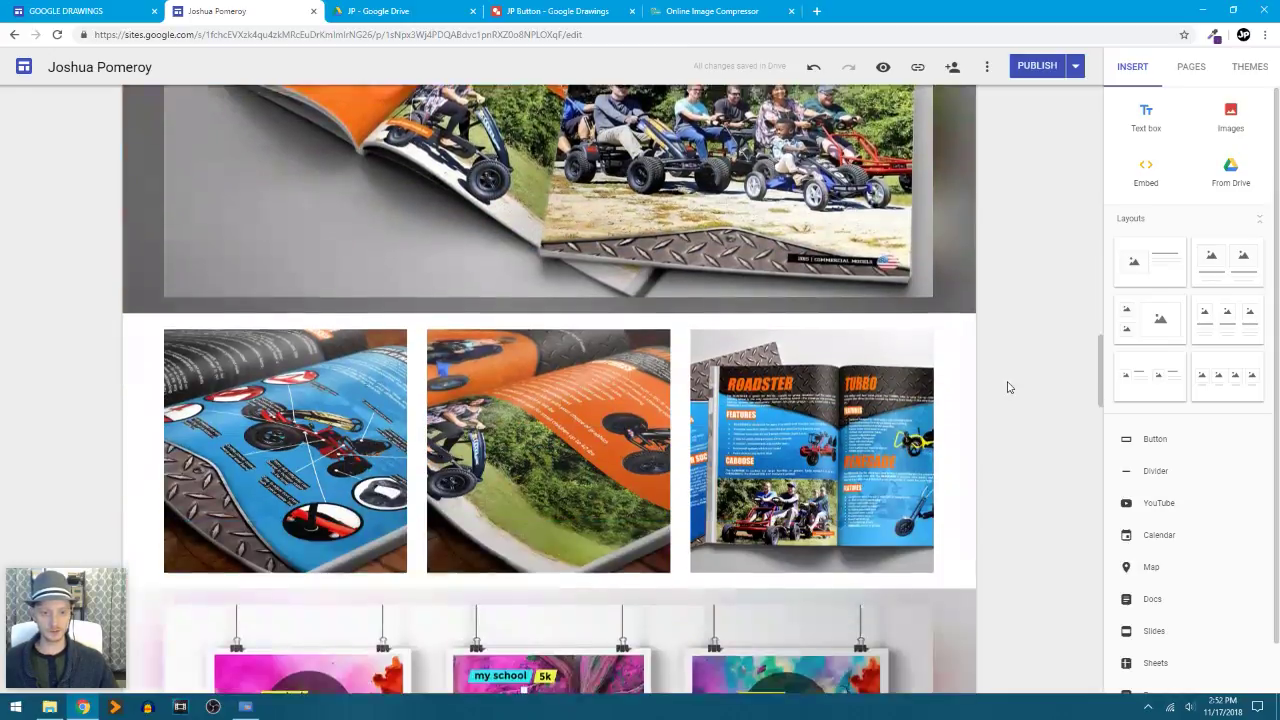
scroll(1008, 388, down, 14)
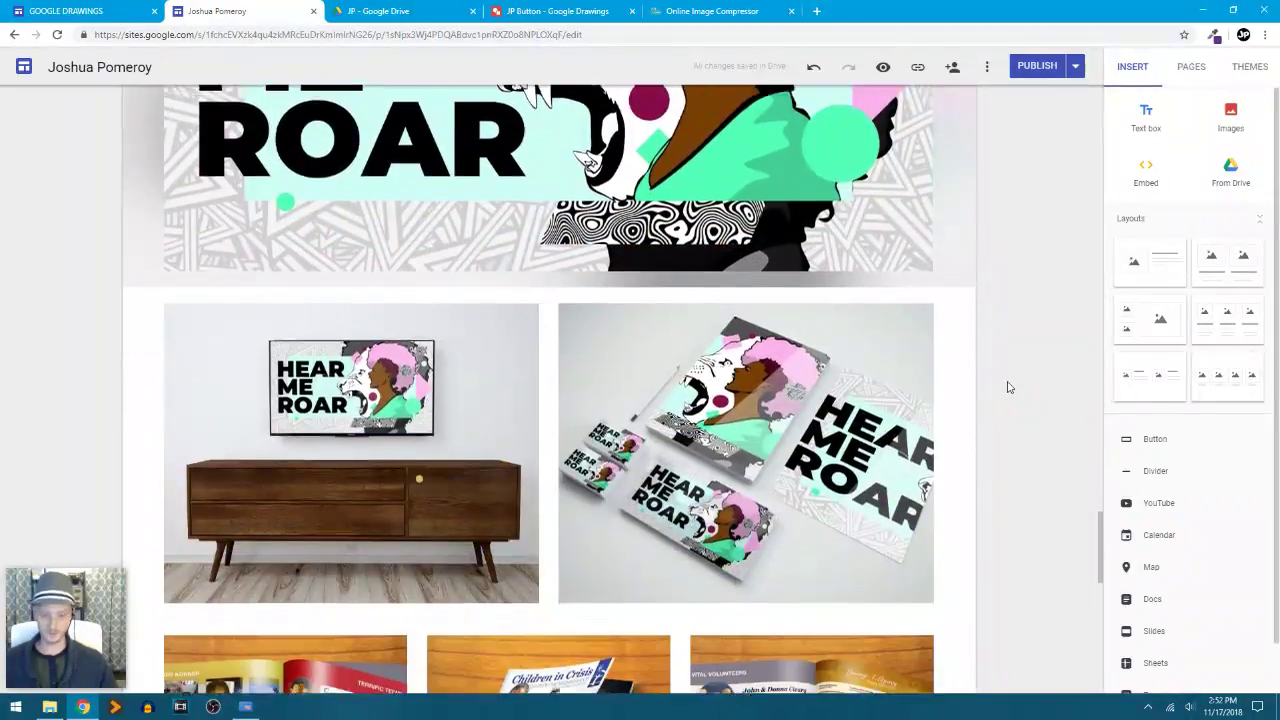
scroll(1008, 388, down, 8)
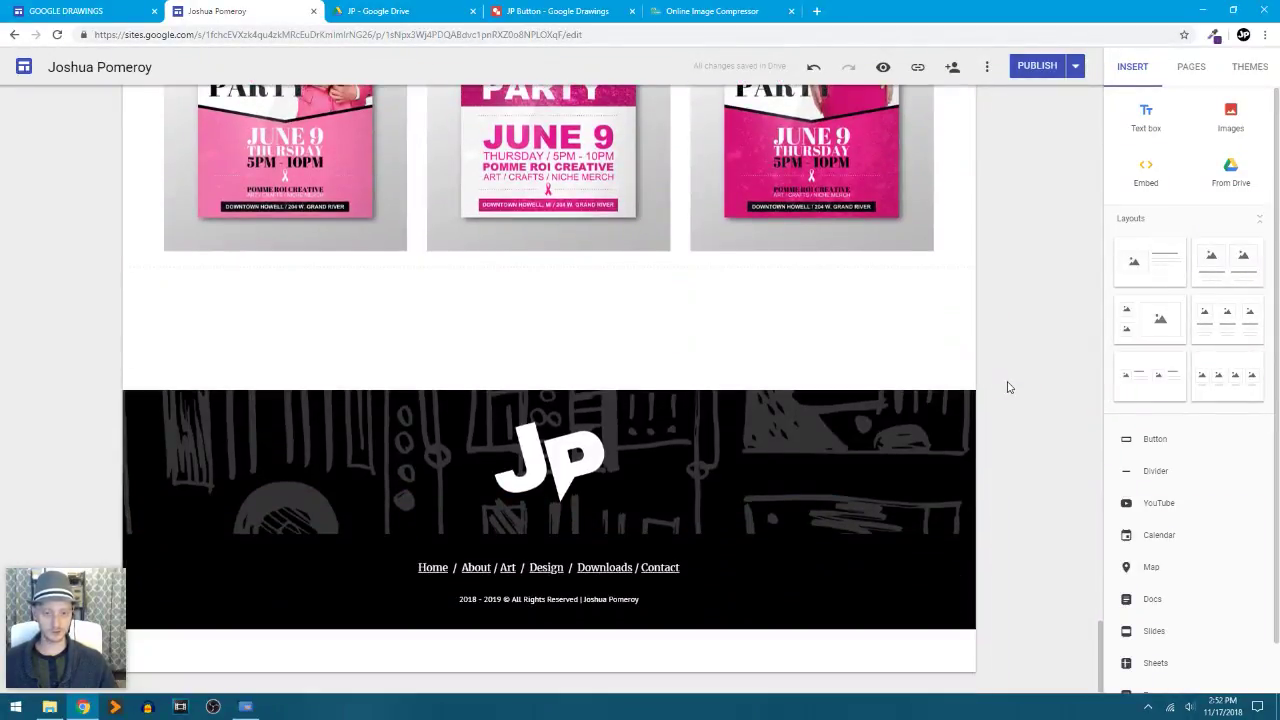
scroll(1008, 388, up, 20)
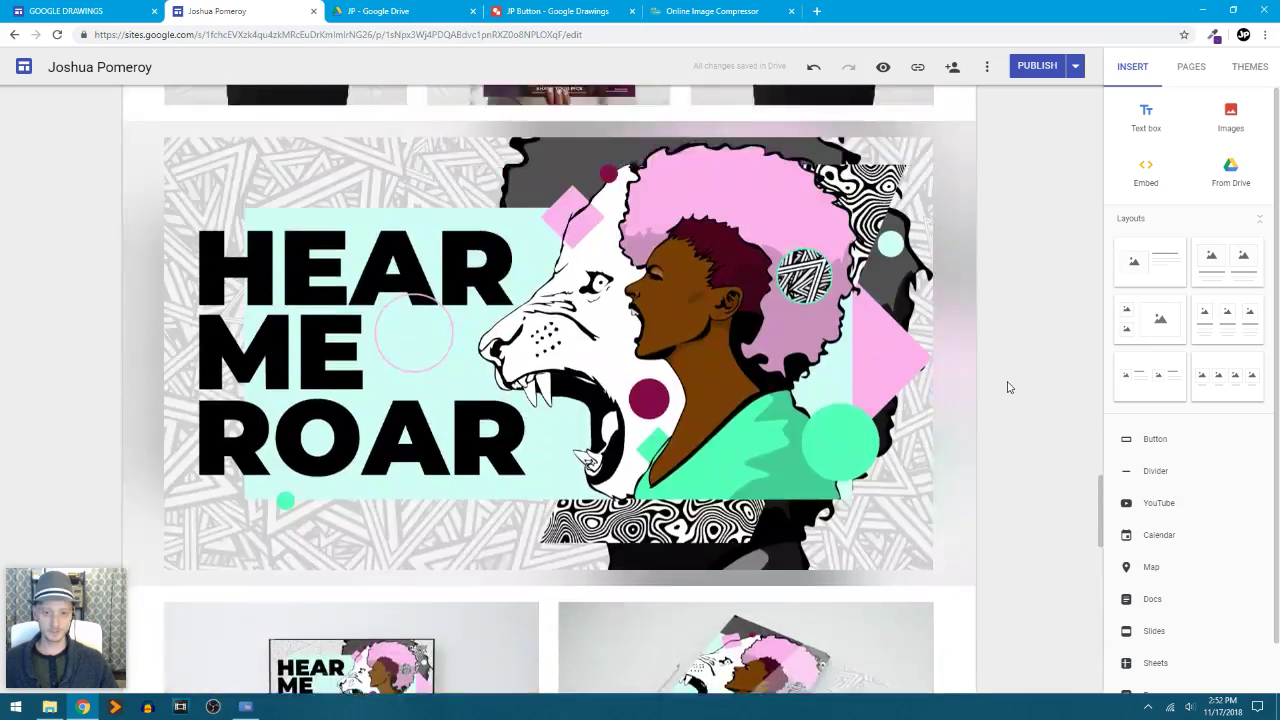
scroll(1008, 388, up, 20)
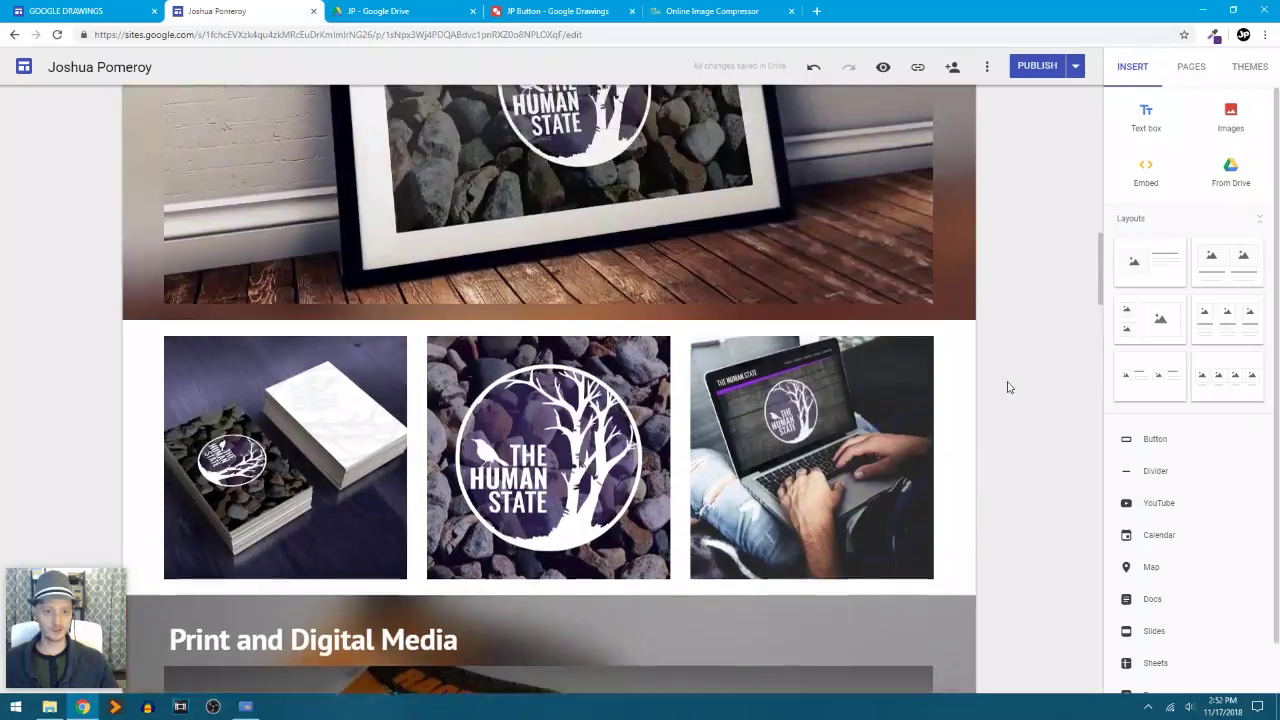
scroll(1008, 388, up, 10)
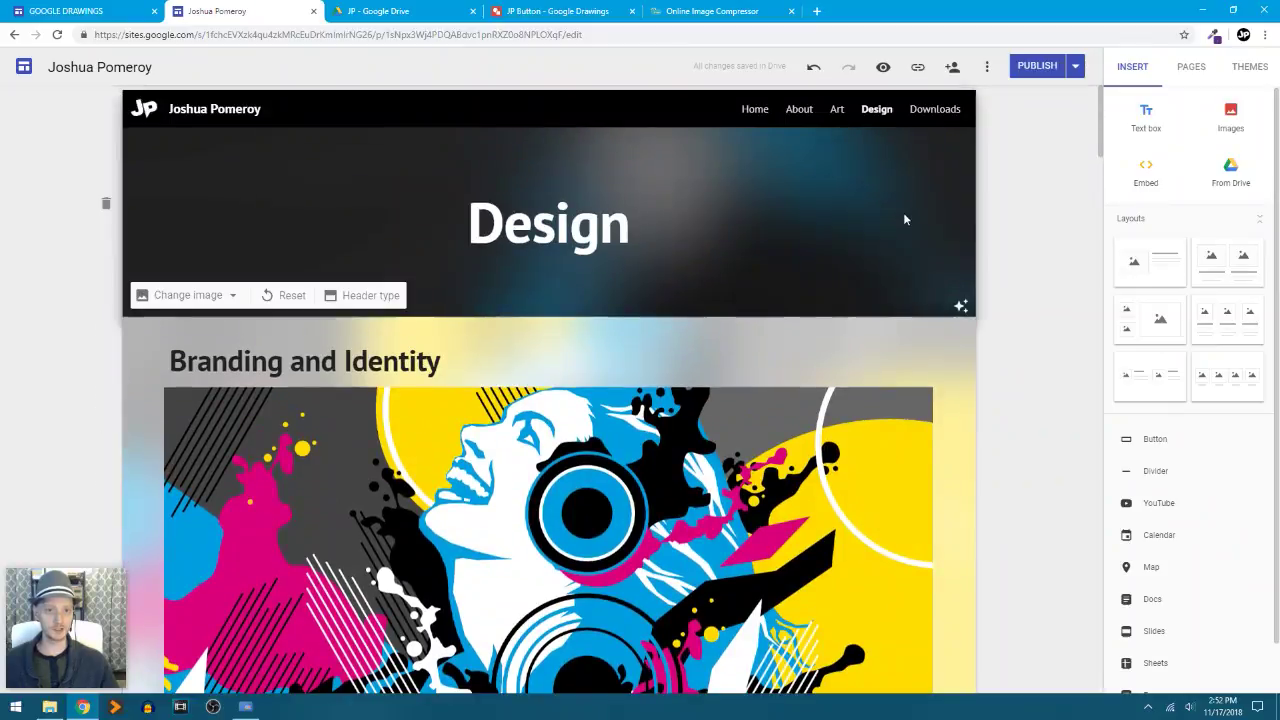
- Open the site's Art page and look through its portrait, illustration and traditional art sections down to the footer
click(840, 111)
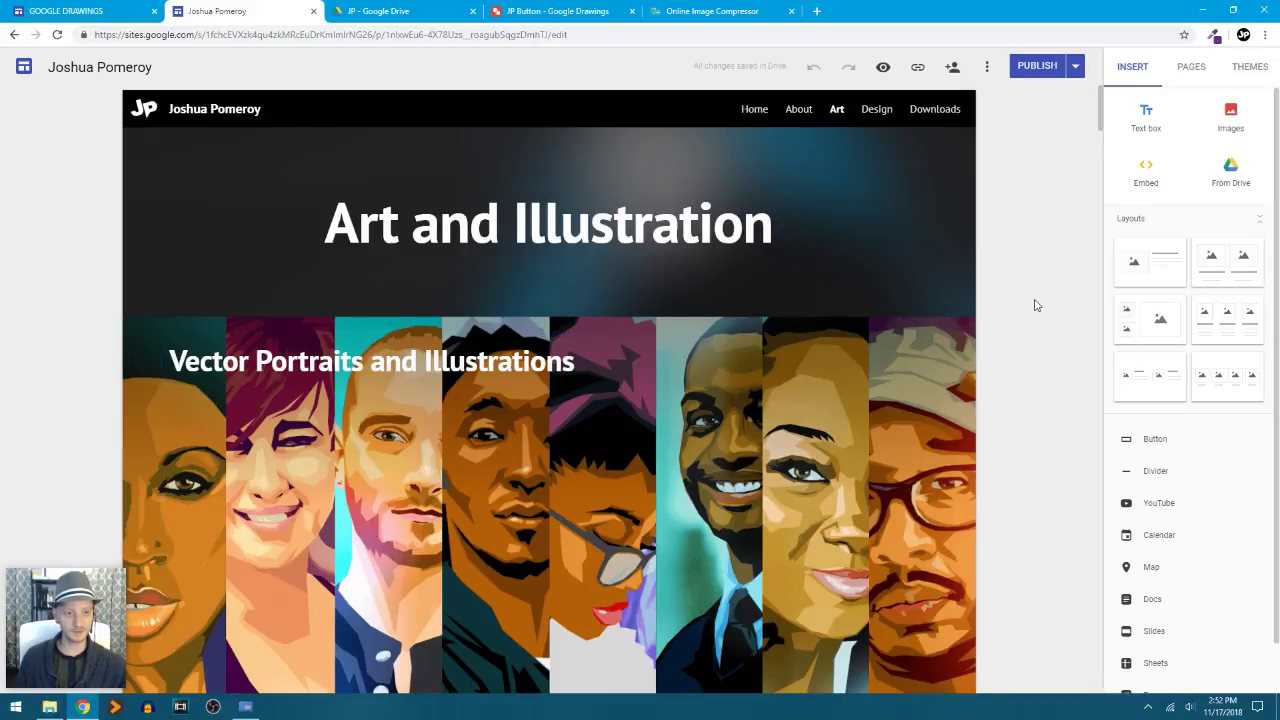
scroll(1036, 305, down, 1)
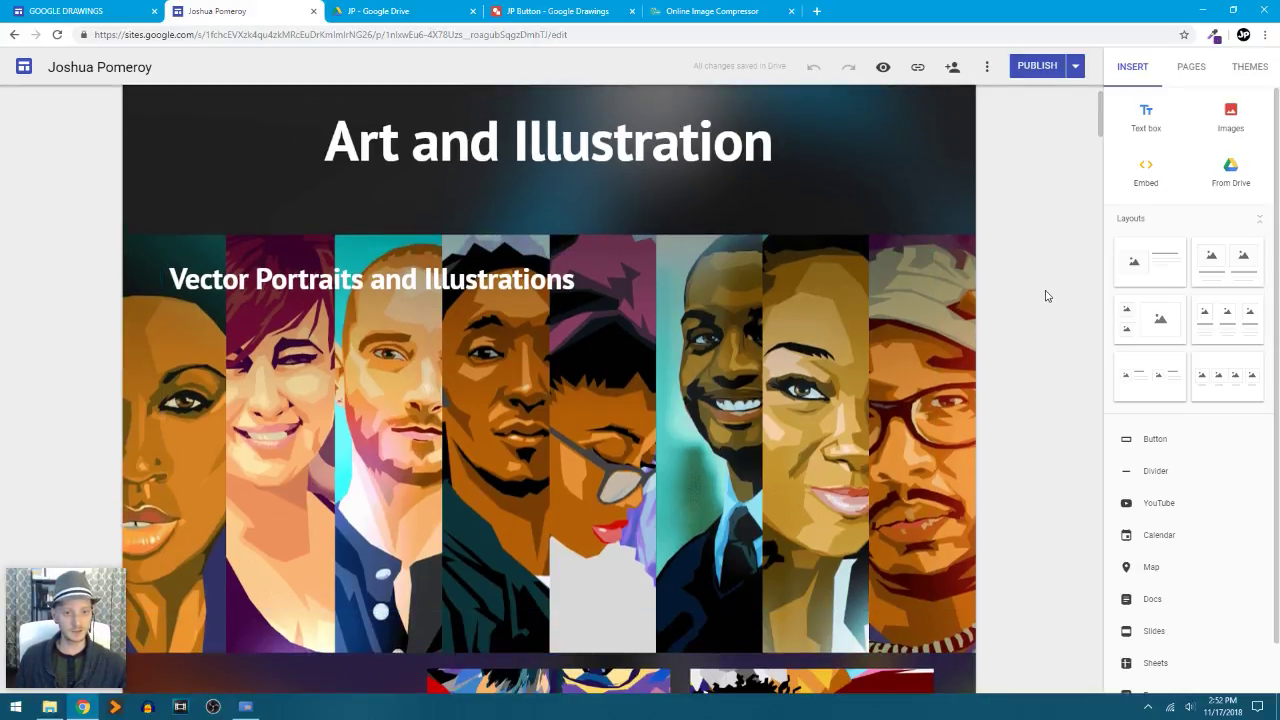
scroll(1047, 296, down, 5)
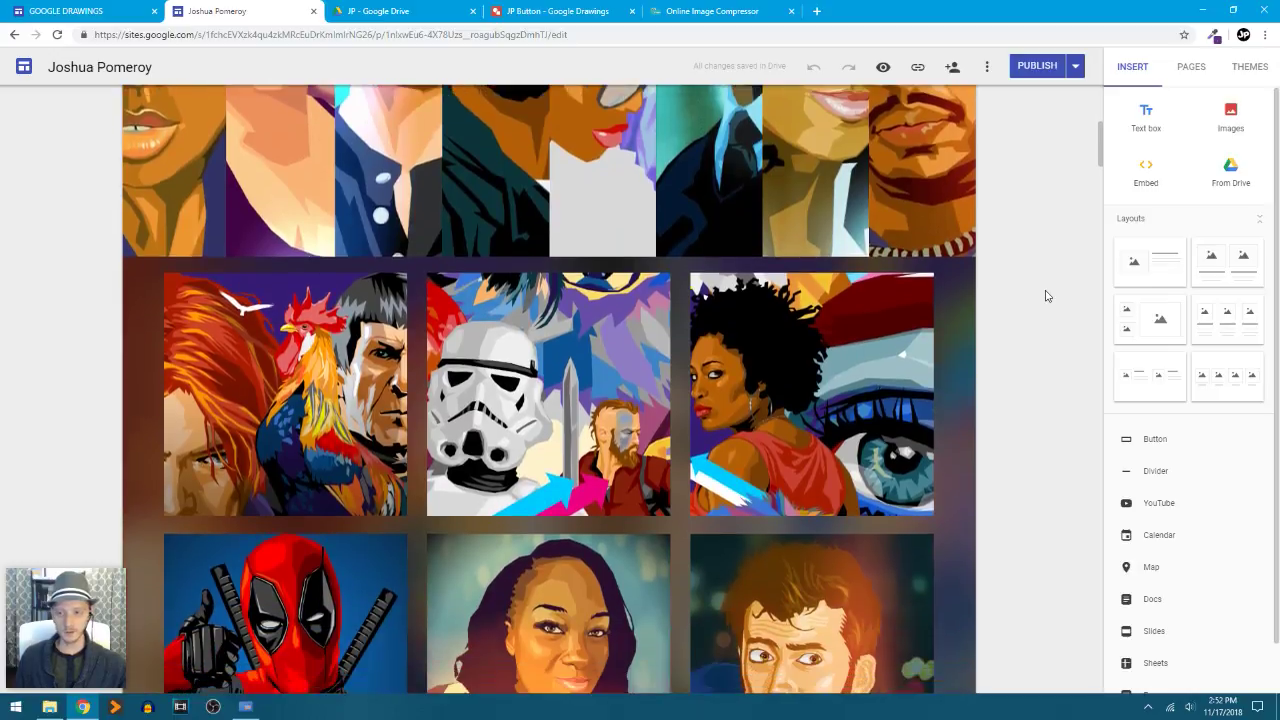
scroll(1047, 296, down, 4)
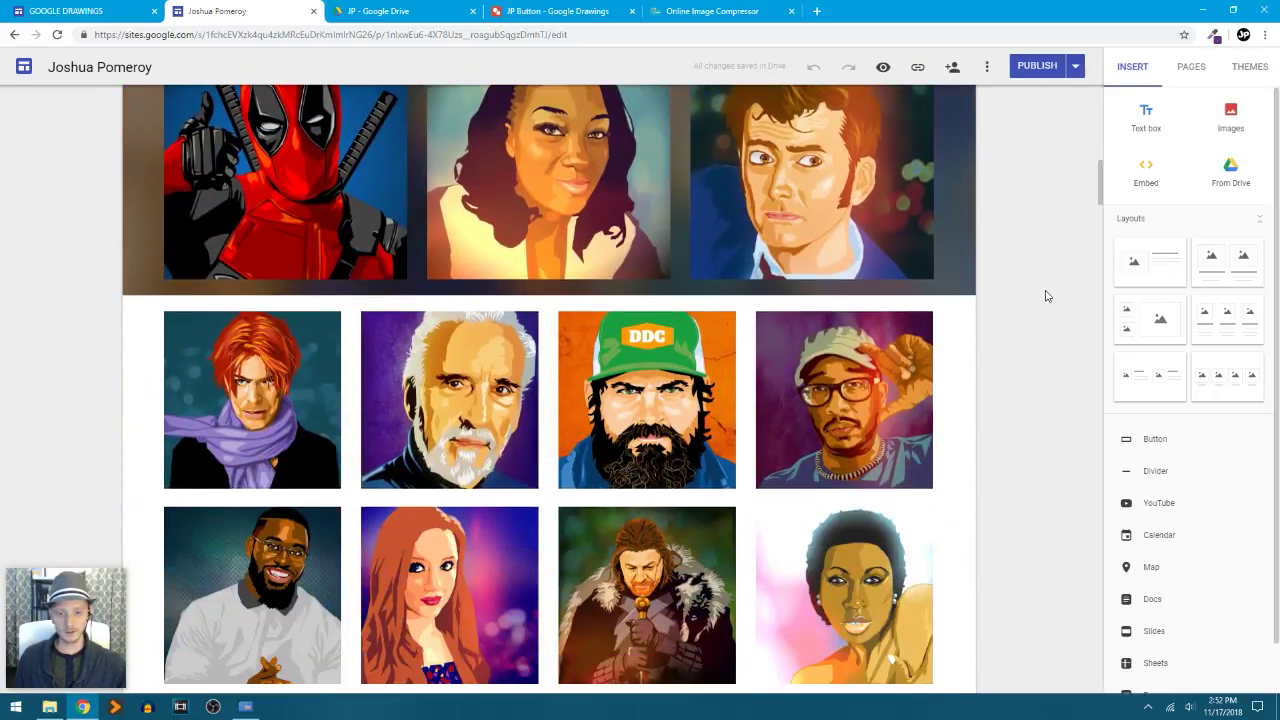
scroll(1047, 296, down, 10)
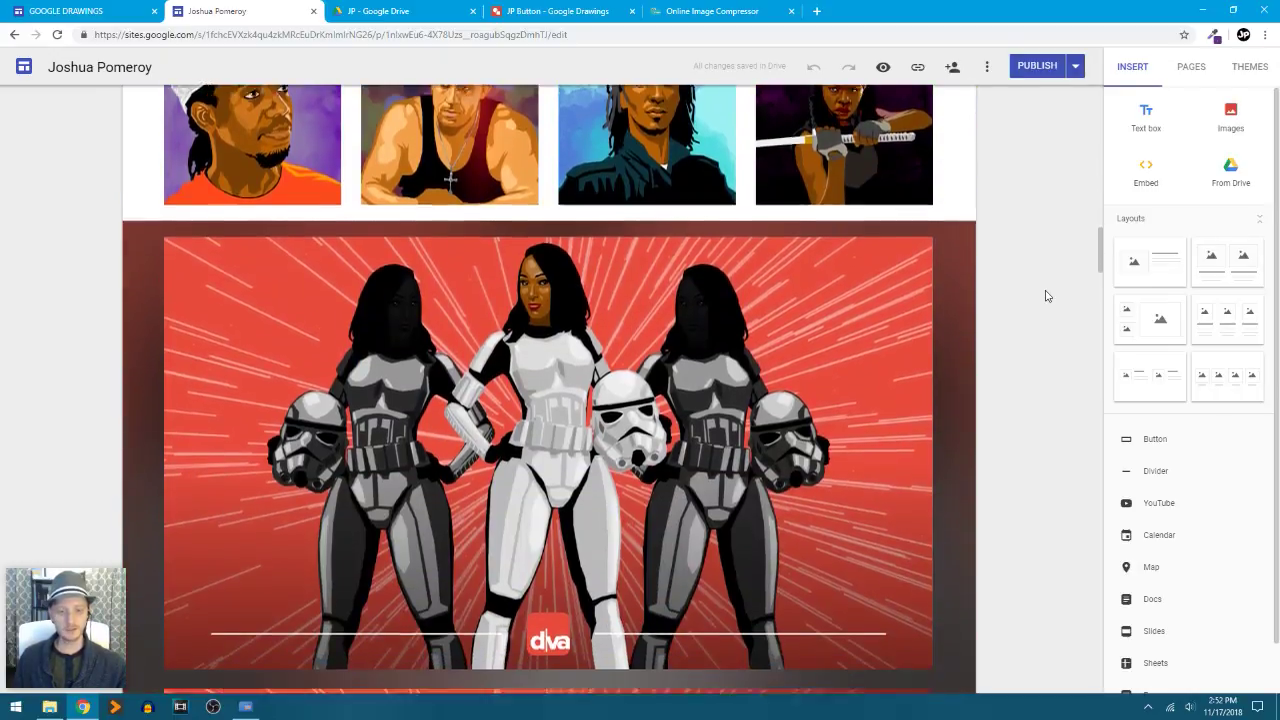
scroll(1047, 296, down, 8)
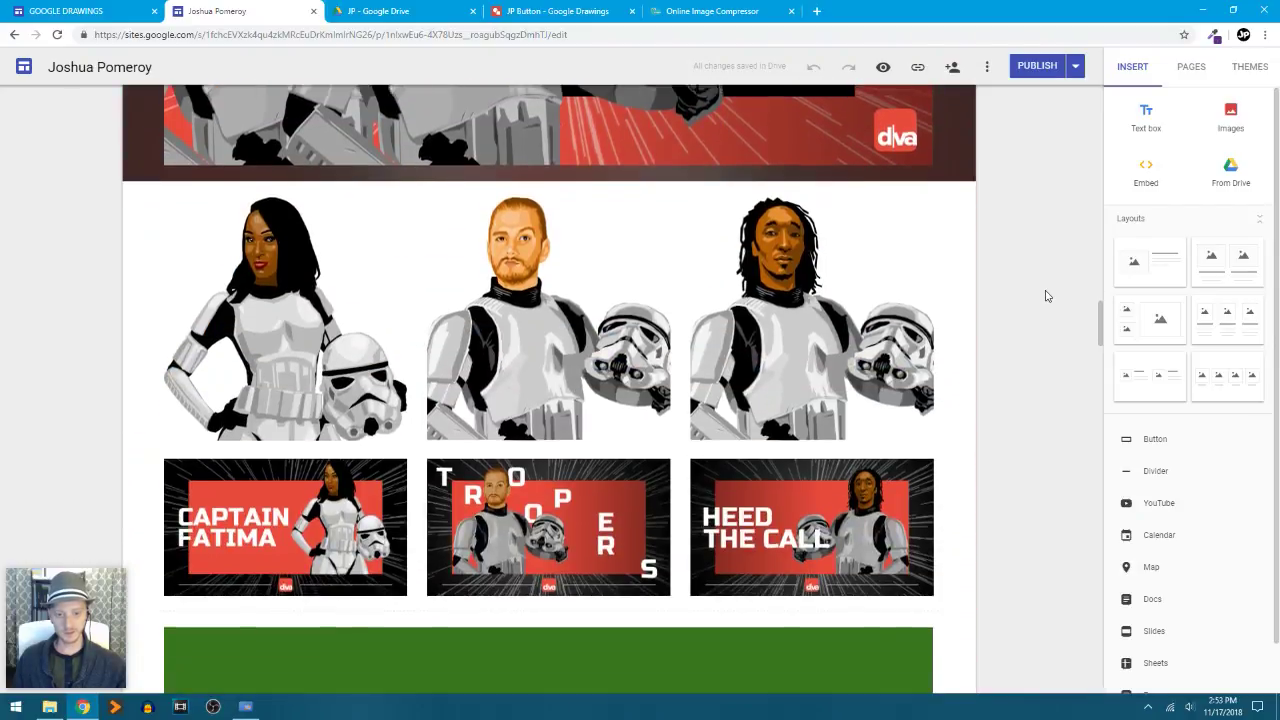
scroll(1047, 296, down, 8)
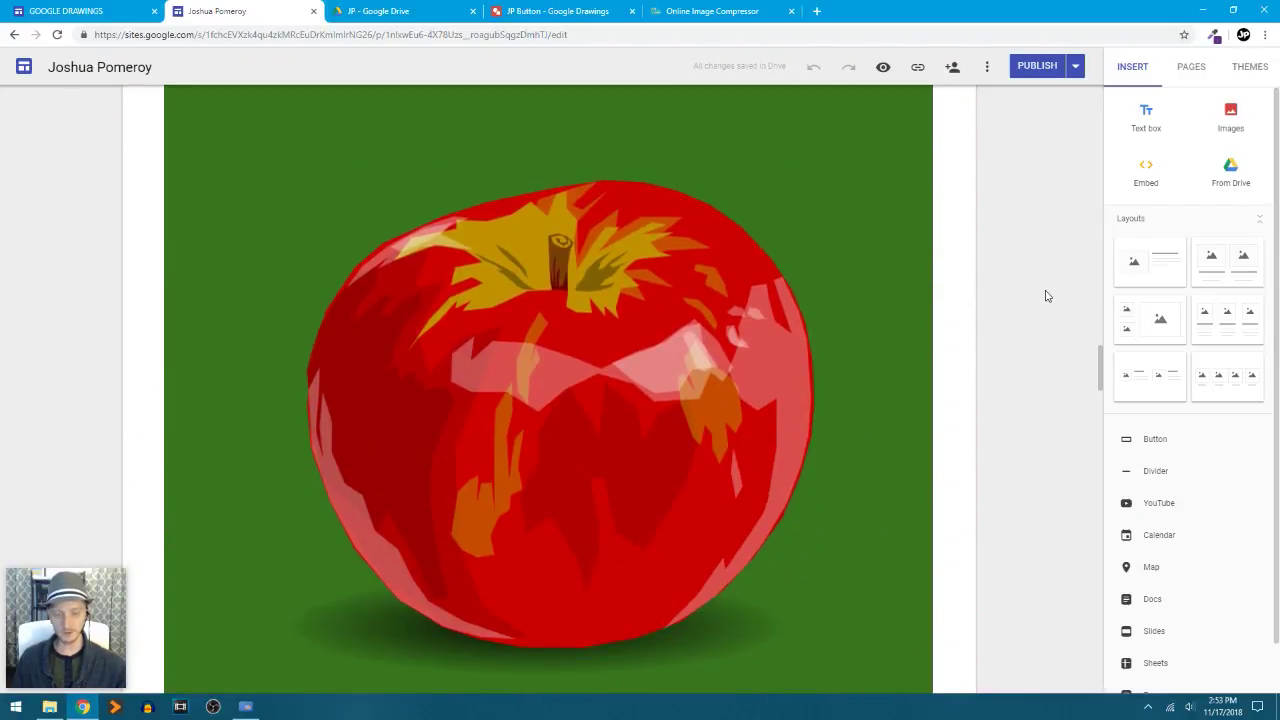
scroll(1047, 296, down, 9)
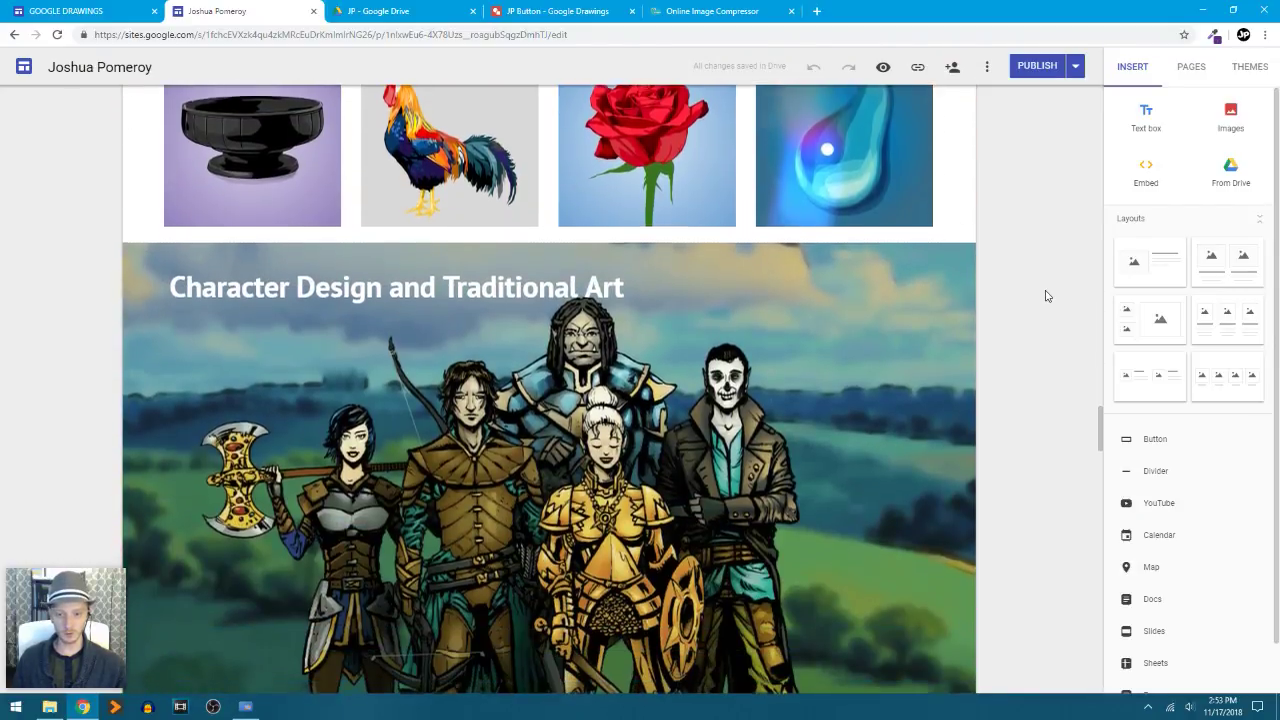
scroll(1047, 296, down, 8)
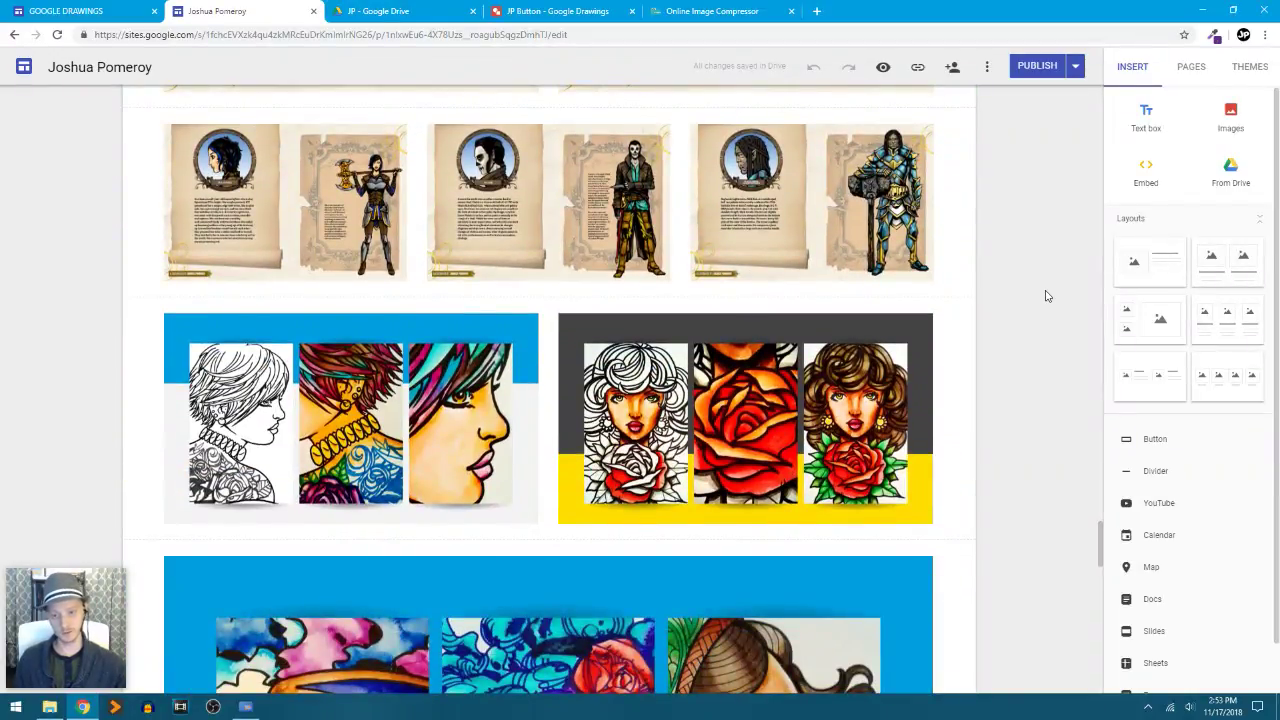
scroll(1047, 296, down, 5)
scroll(1047, 296, down, 10)
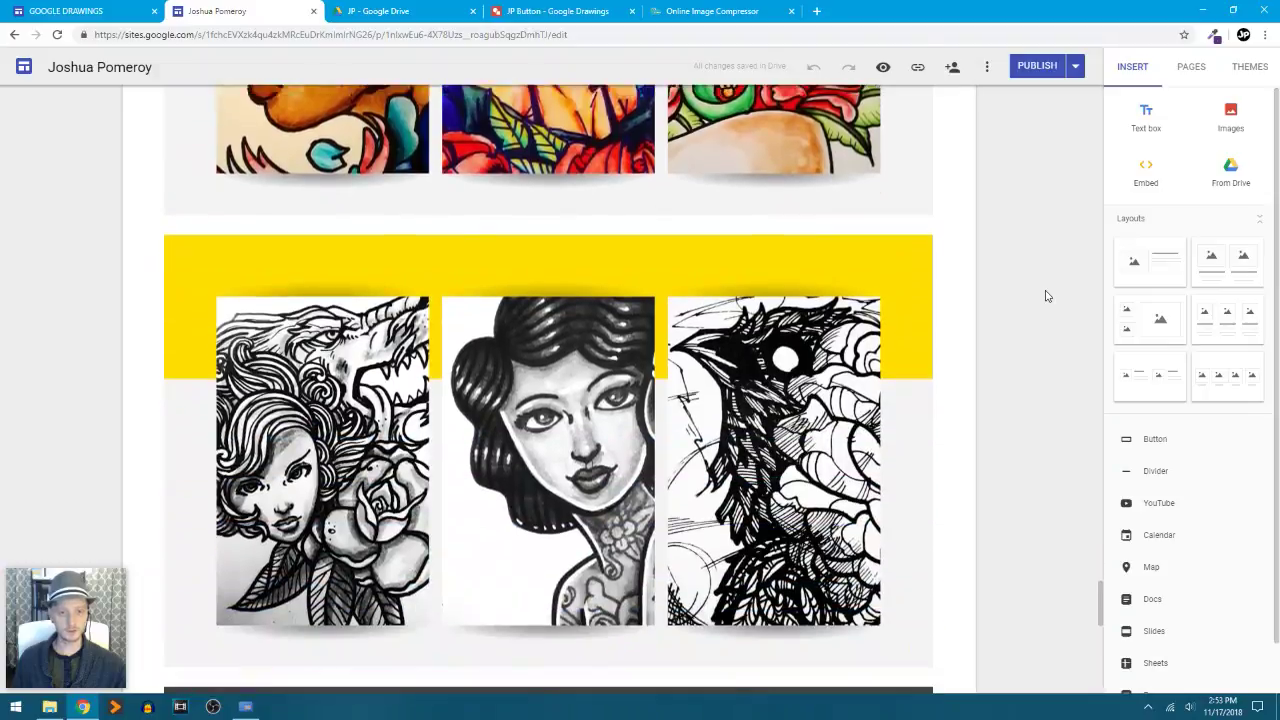
scroll(1047, 296, down, 2)
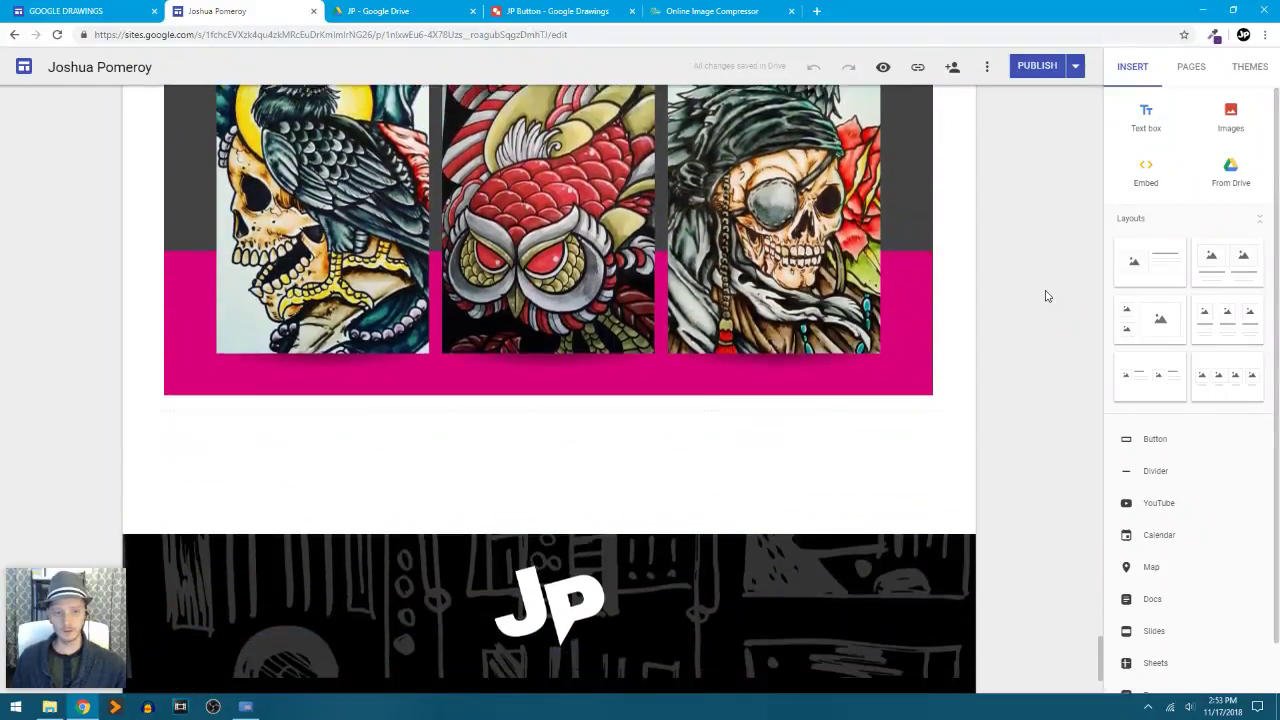
- Review the Art page's image layouts again from the traditional art pieces back up to the Art and Illustration header
scroll(1047, 296, up, 12)
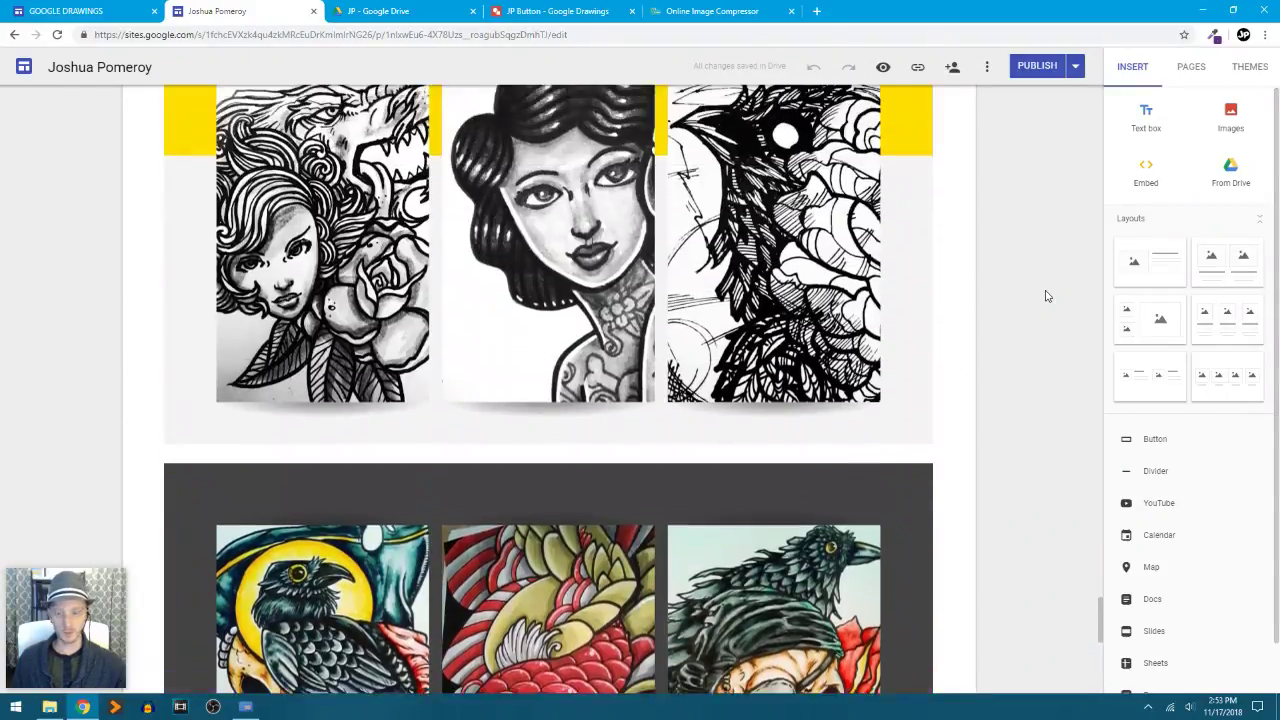
scroll(1047, 296, up, 12)
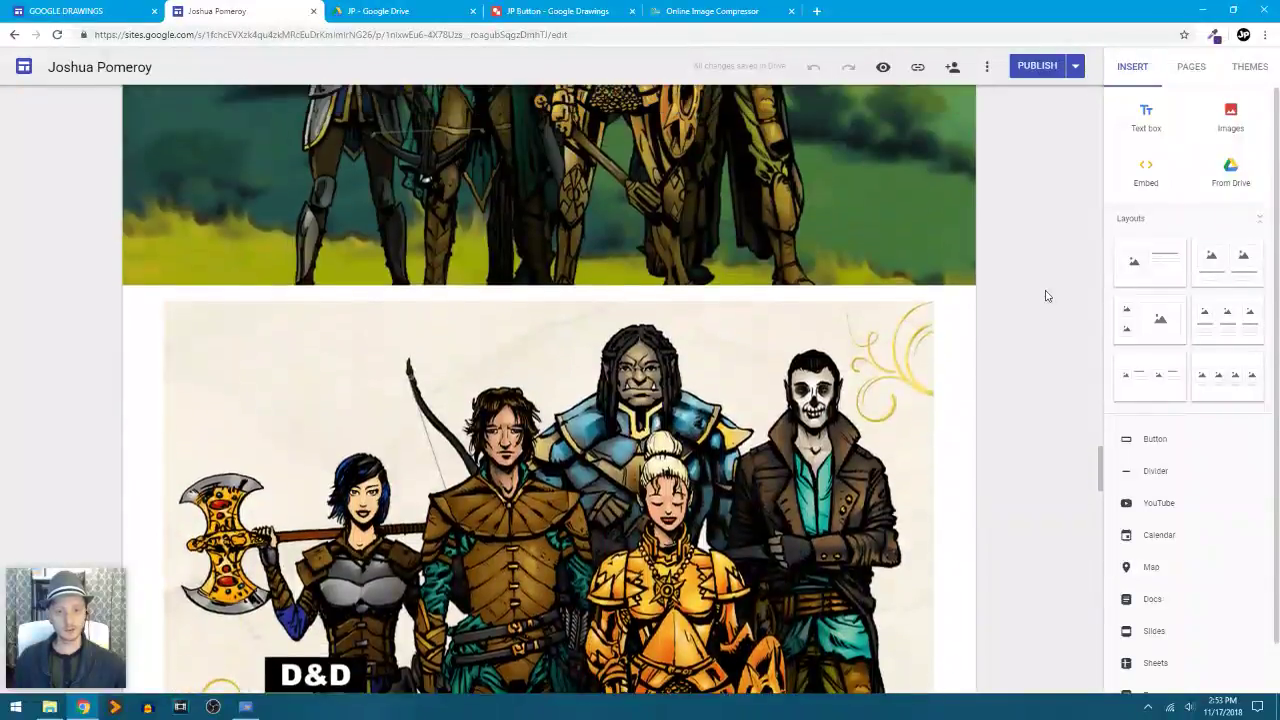
scroll(1047, 296, up, 4)
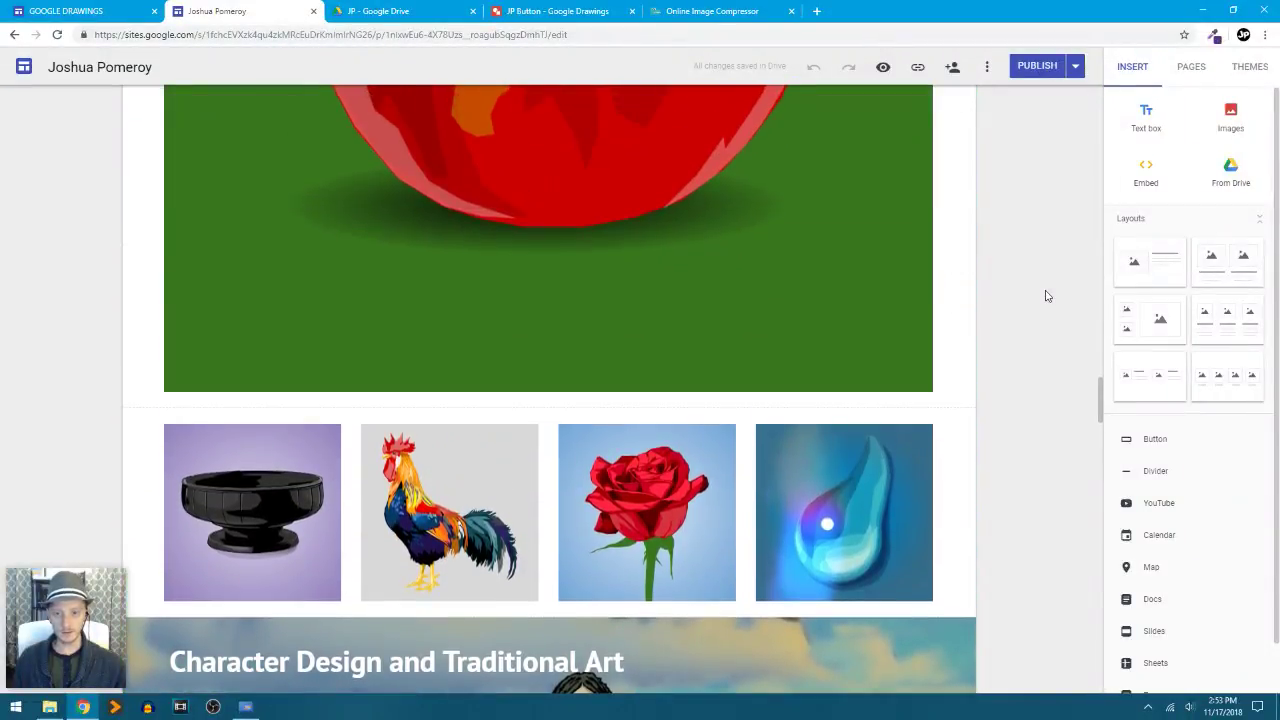
scroll(1047, 296, up, 2)
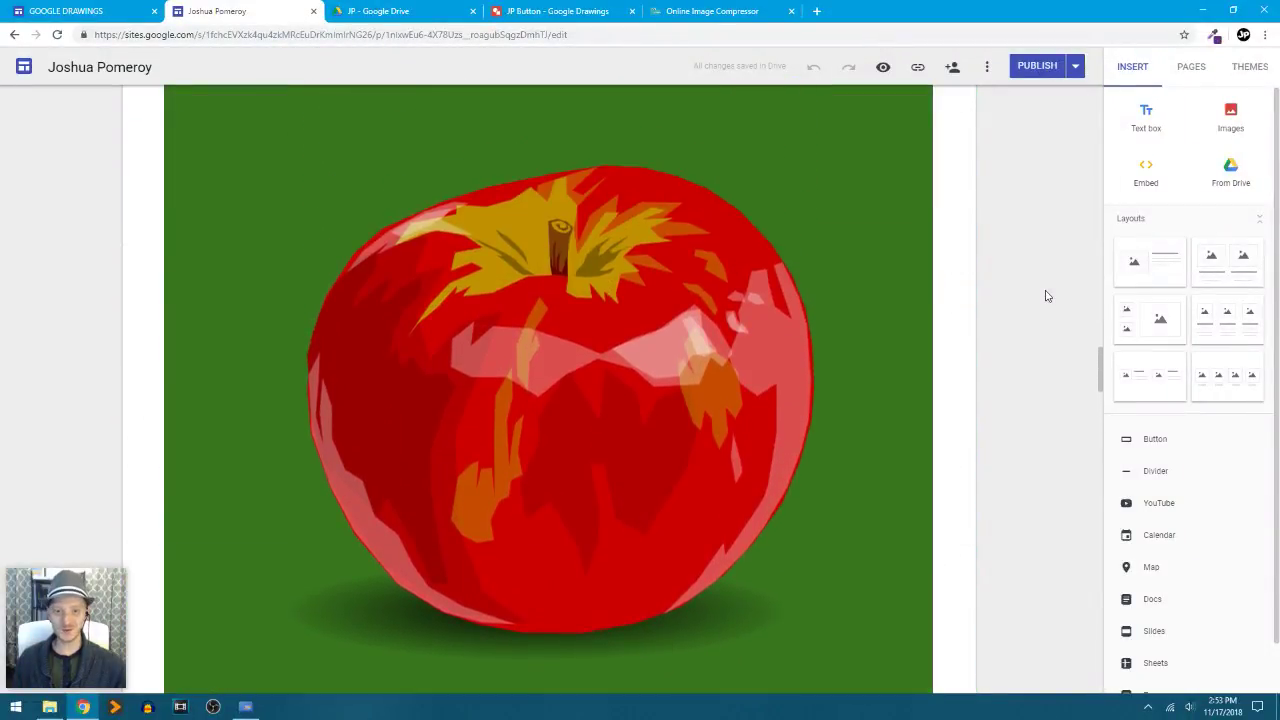
scroll(1047, 296, up, 10)
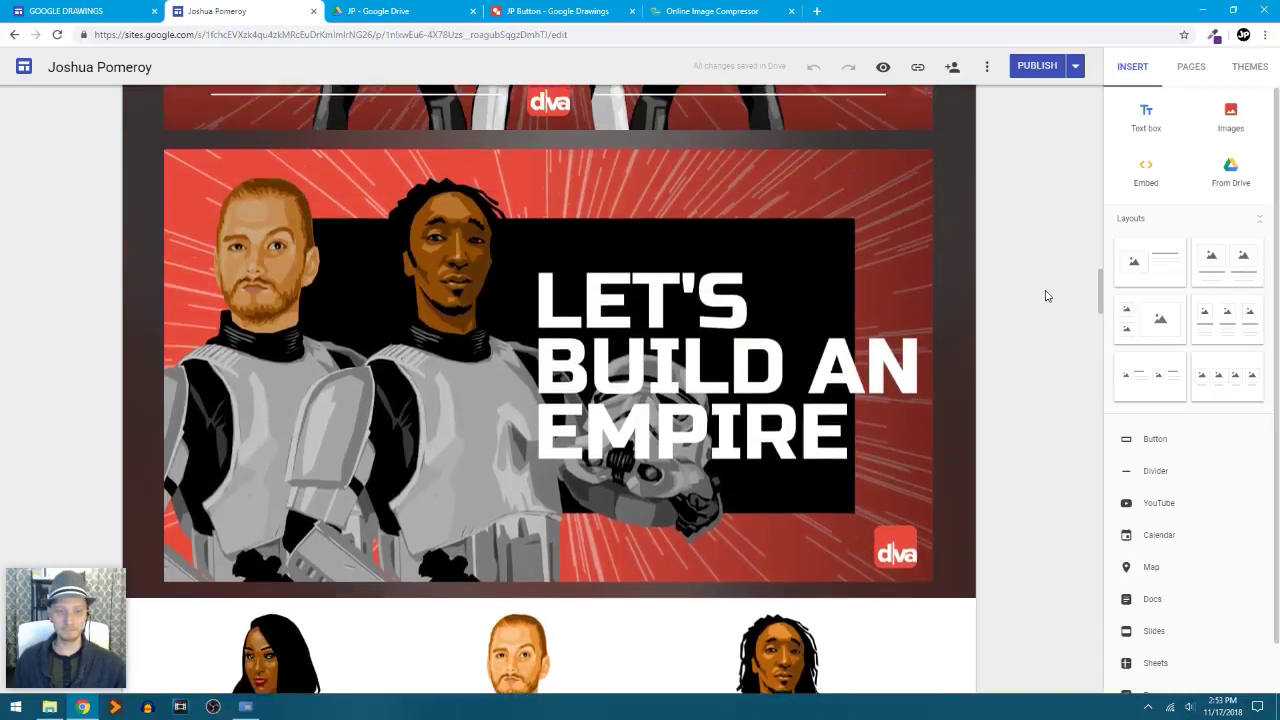
scroll(1047, 296, up, 12)
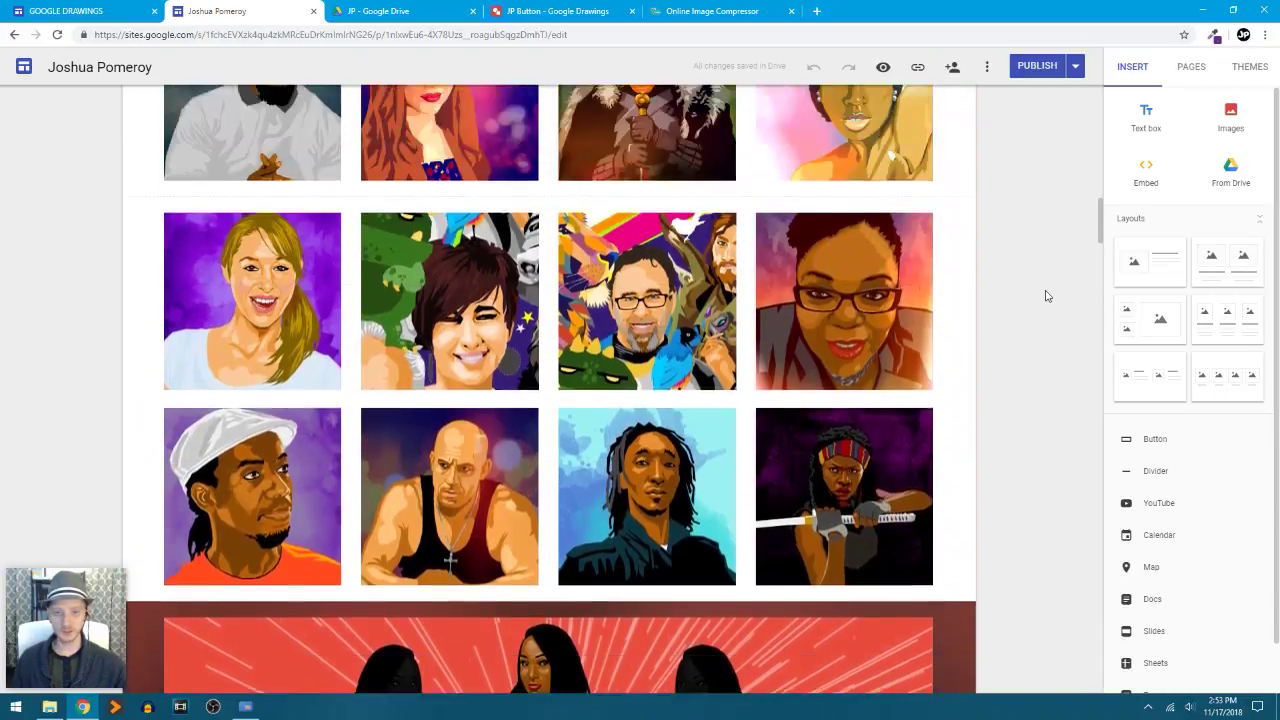
scroll(1047, 296, up, 12)
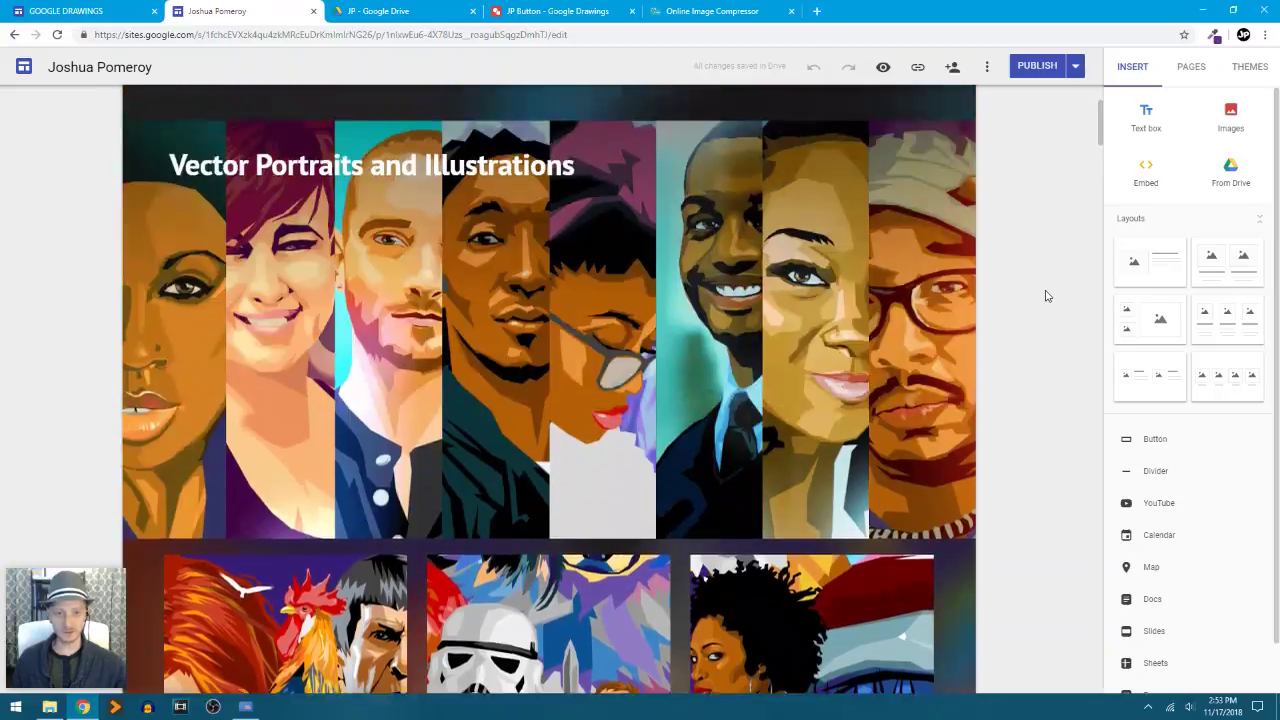
scroll(1047, 296, up, 3)
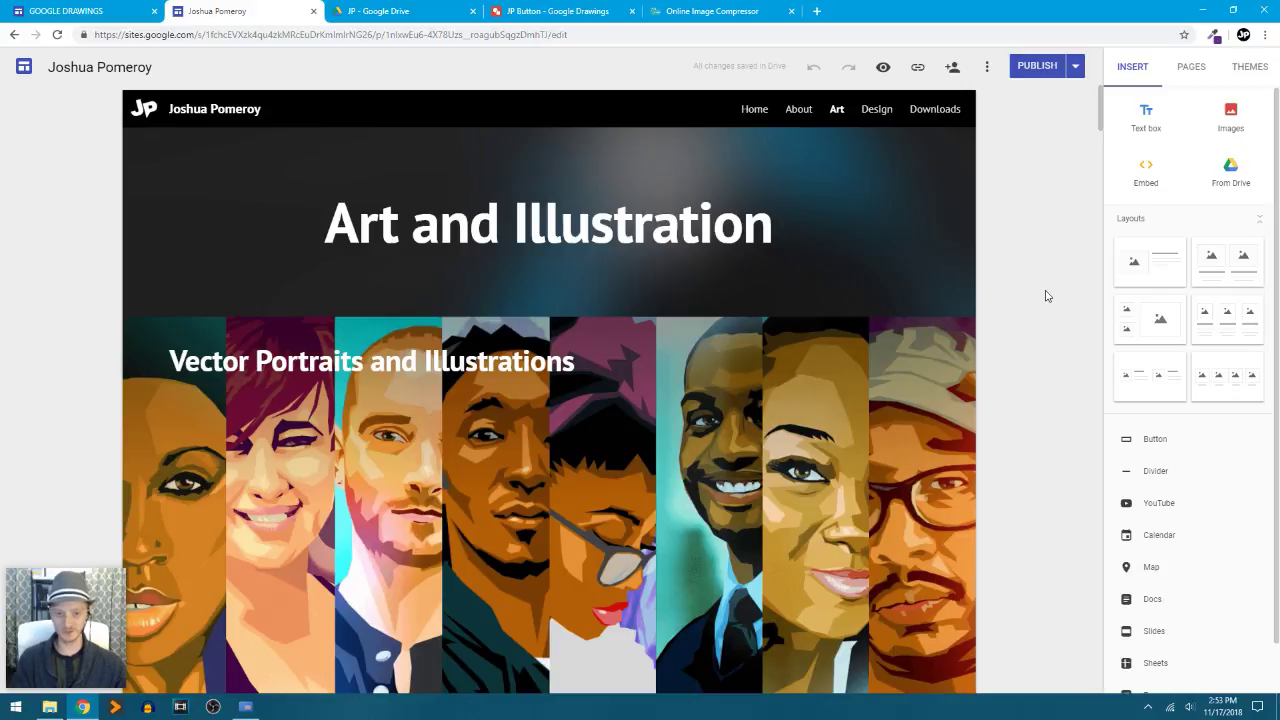
- Examine the three-column image grid beneath the Vector Portraits and Illustrations banner
scroll(1047, 296, down, 4)
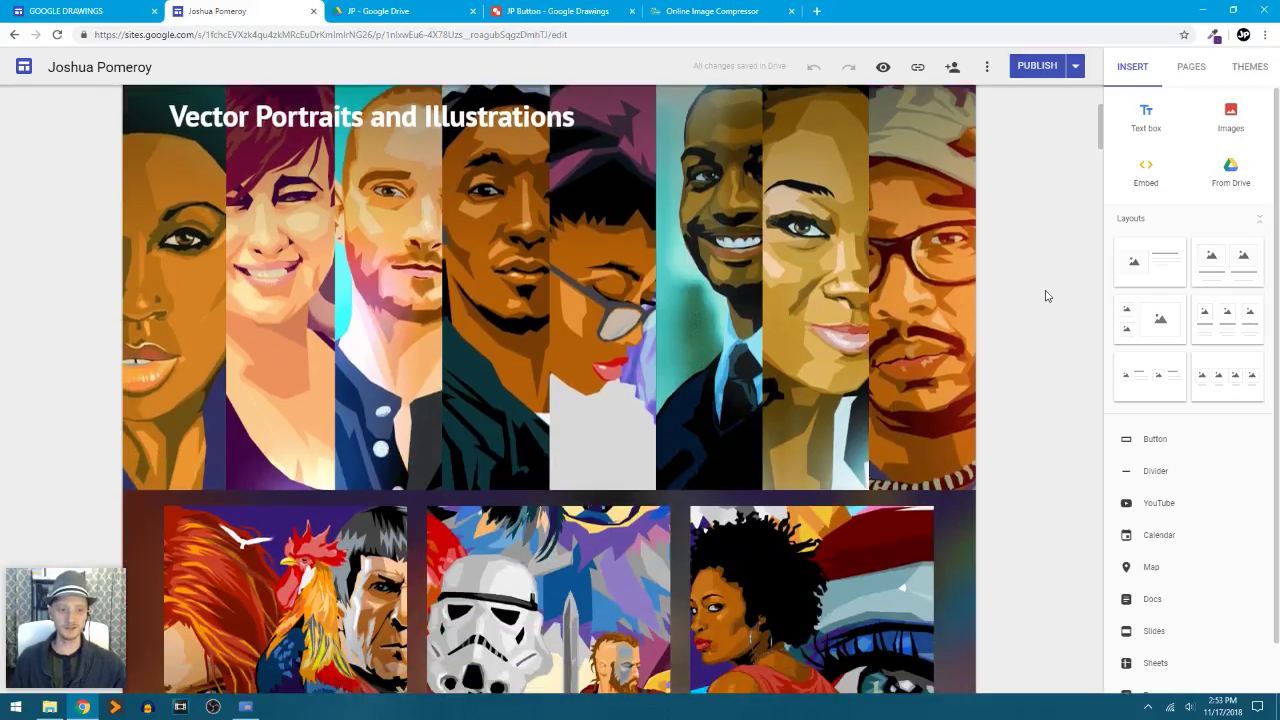
scroll(1047, 296, down, 3)
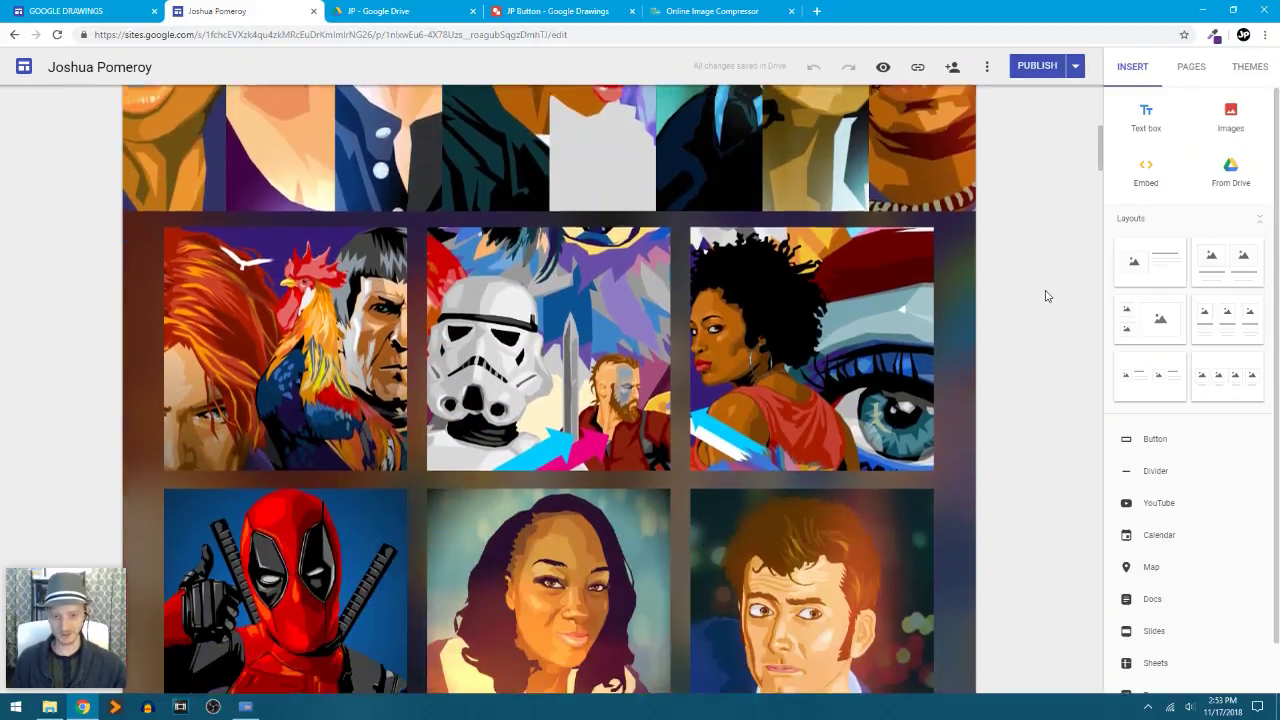
scroll(1047, 296, up, 1)
scroll(1047, 296, up, 1)
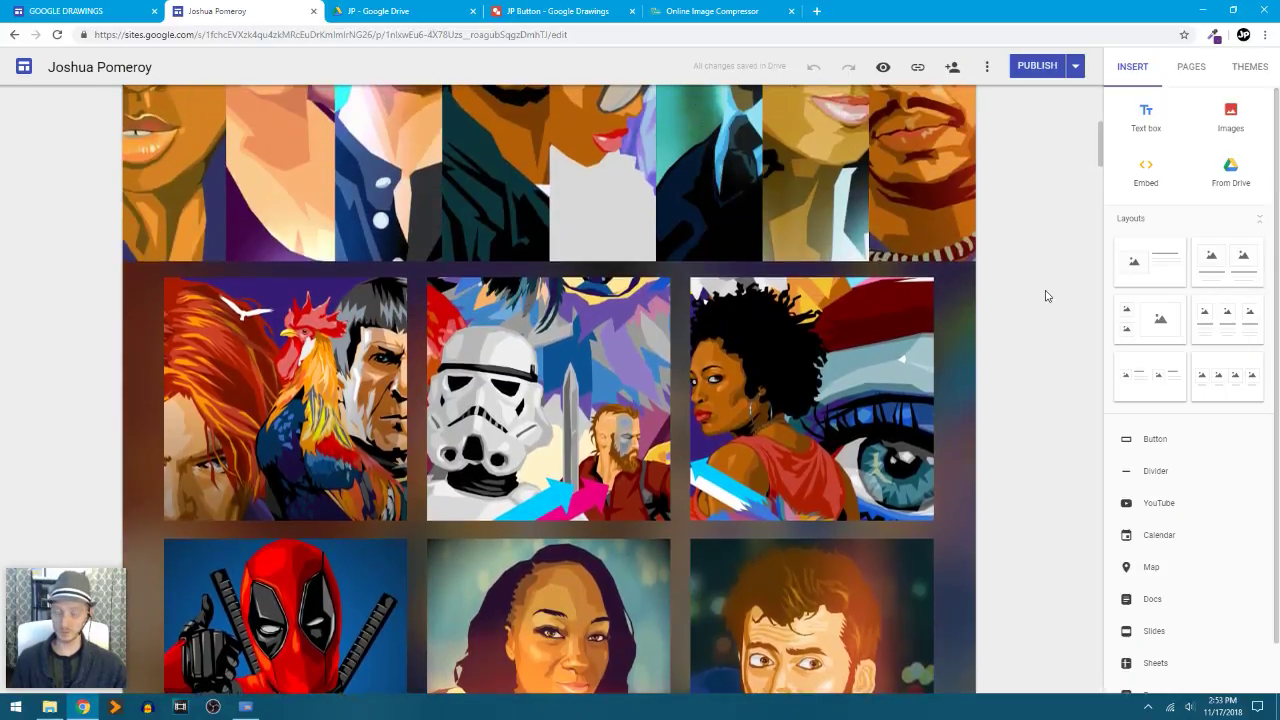
- Open the portfolio site's About page and look through its introduction, photo collage and portrait banner down to the footer
scroll(1047, 296, up, 4)
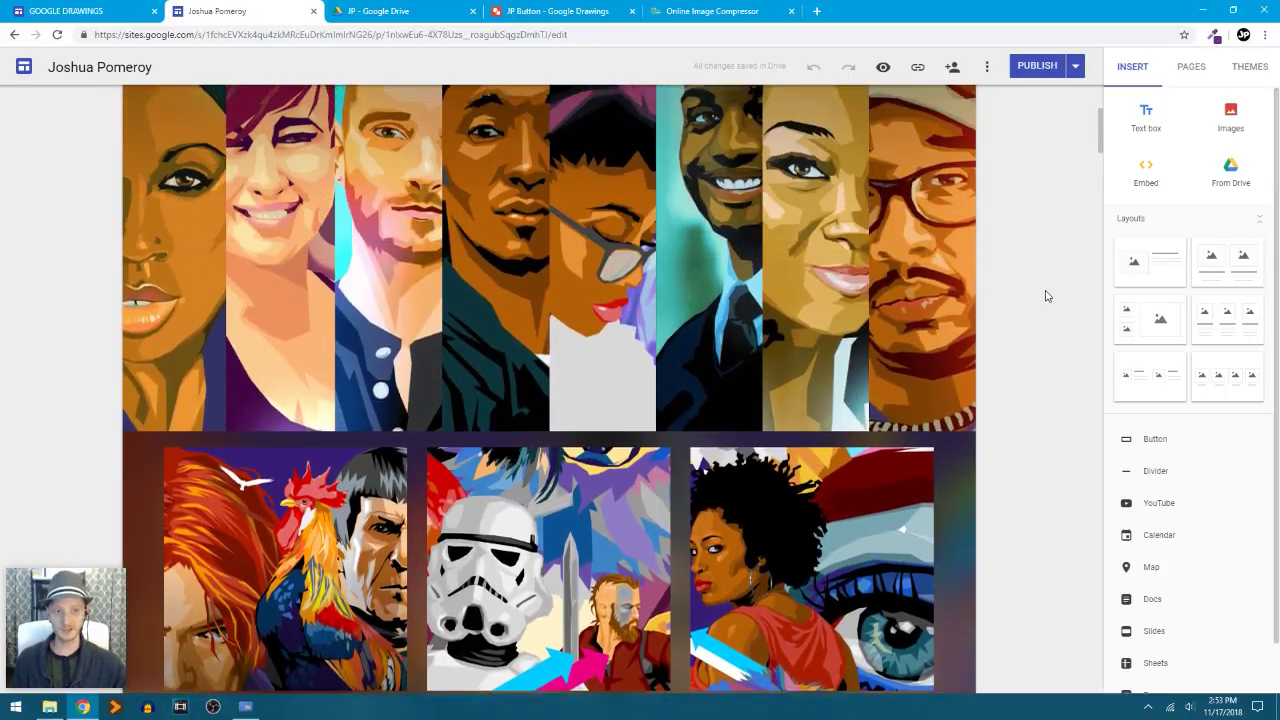
scroll(1047, 296, up, 5)
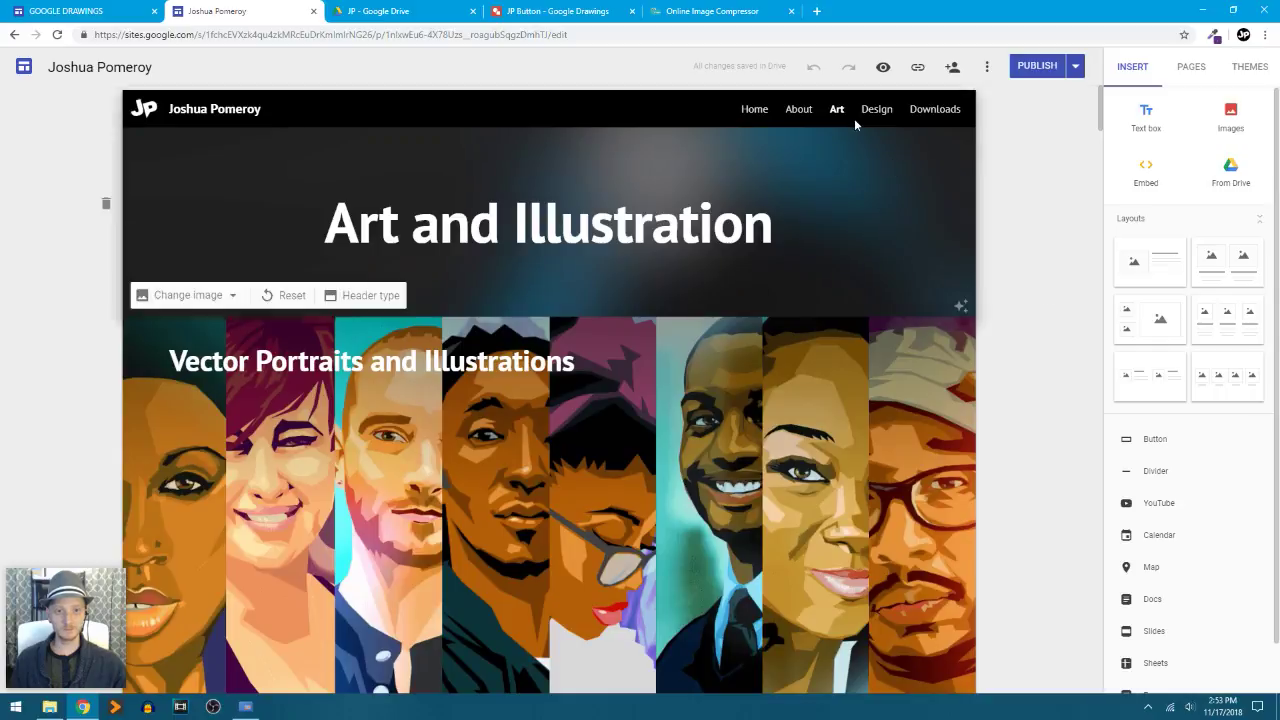
click(799, 112)
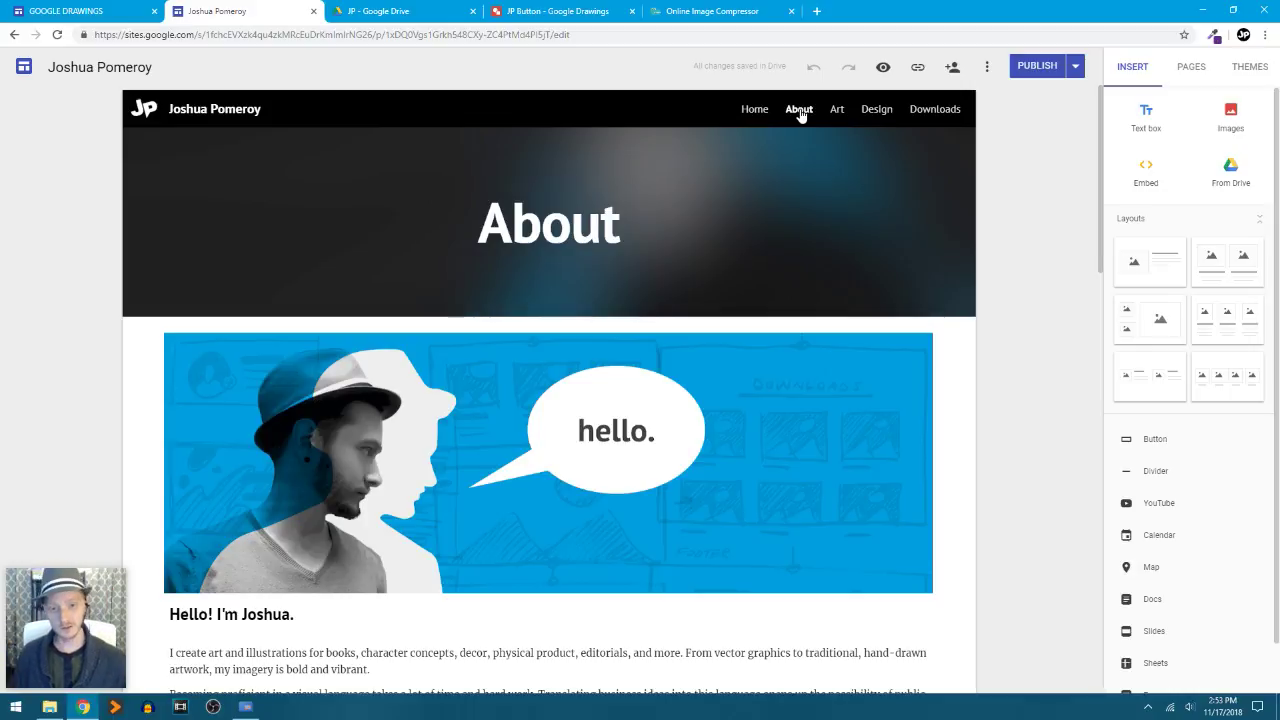
scroll(1033, 292, down, 3)
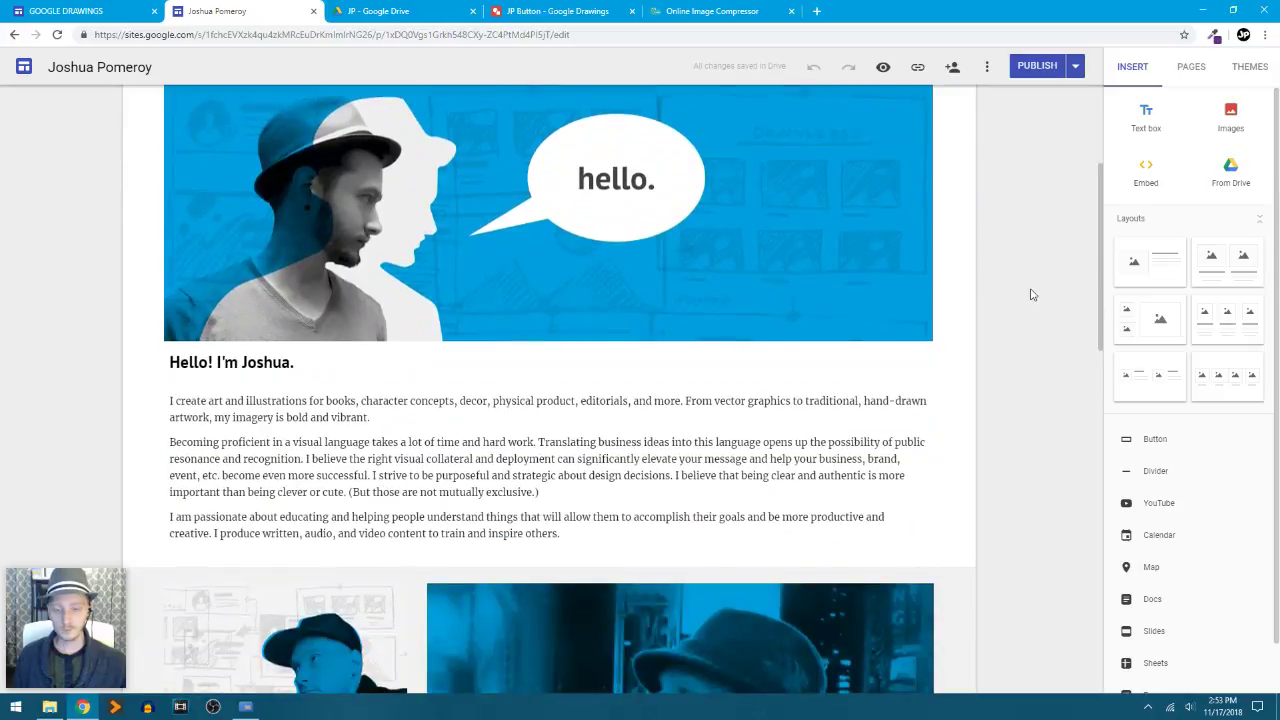
scroll(1033, 294, down, 5)
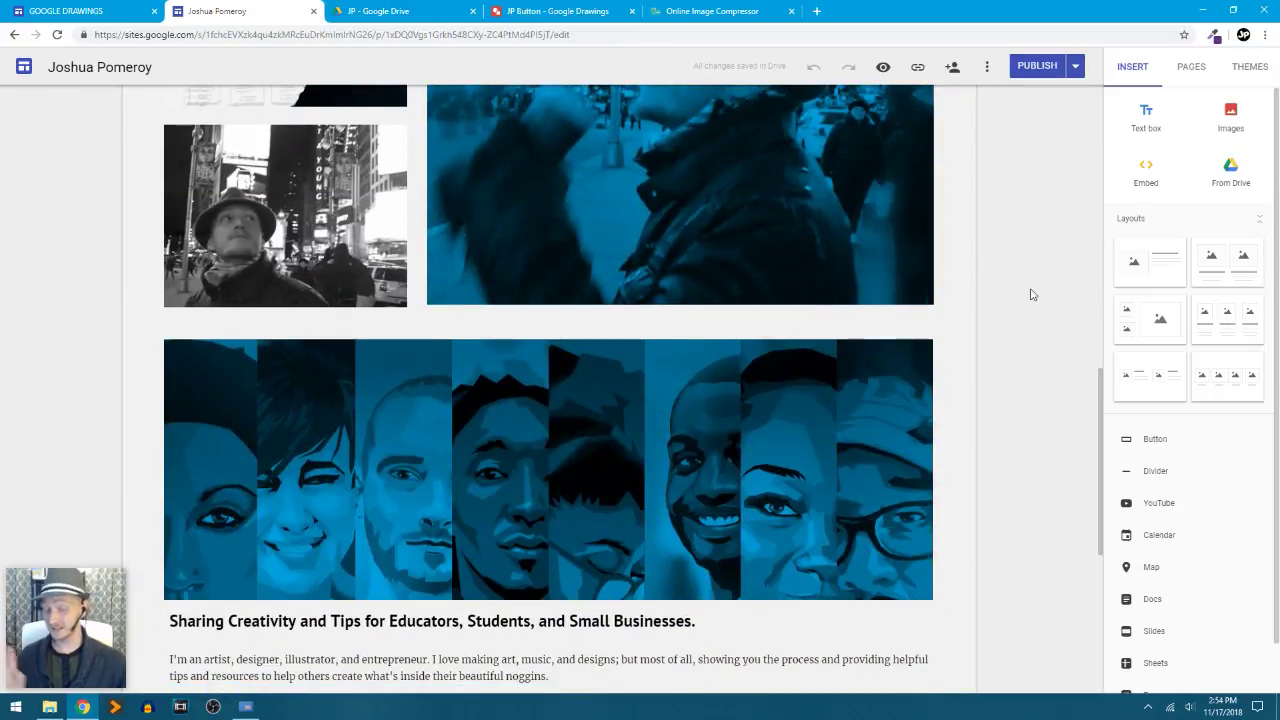
scroll(1033, 294, down, 4)
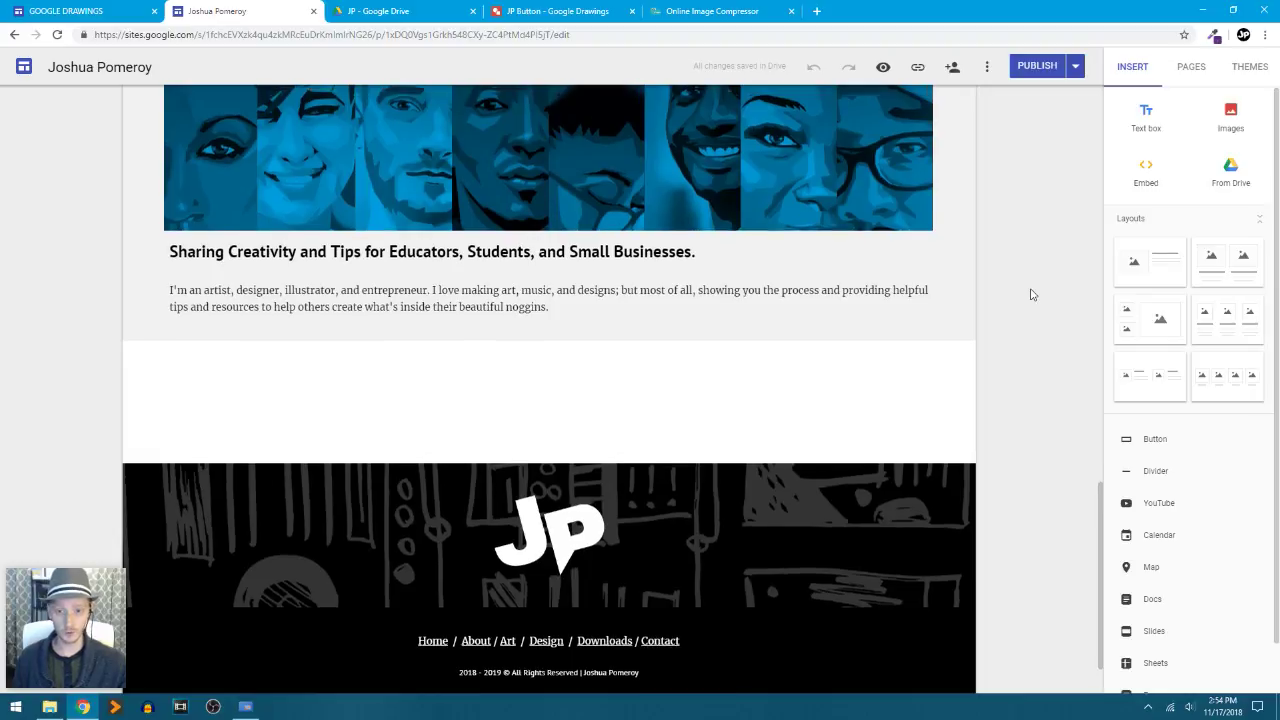
scroll(1033, 294, up, 2)
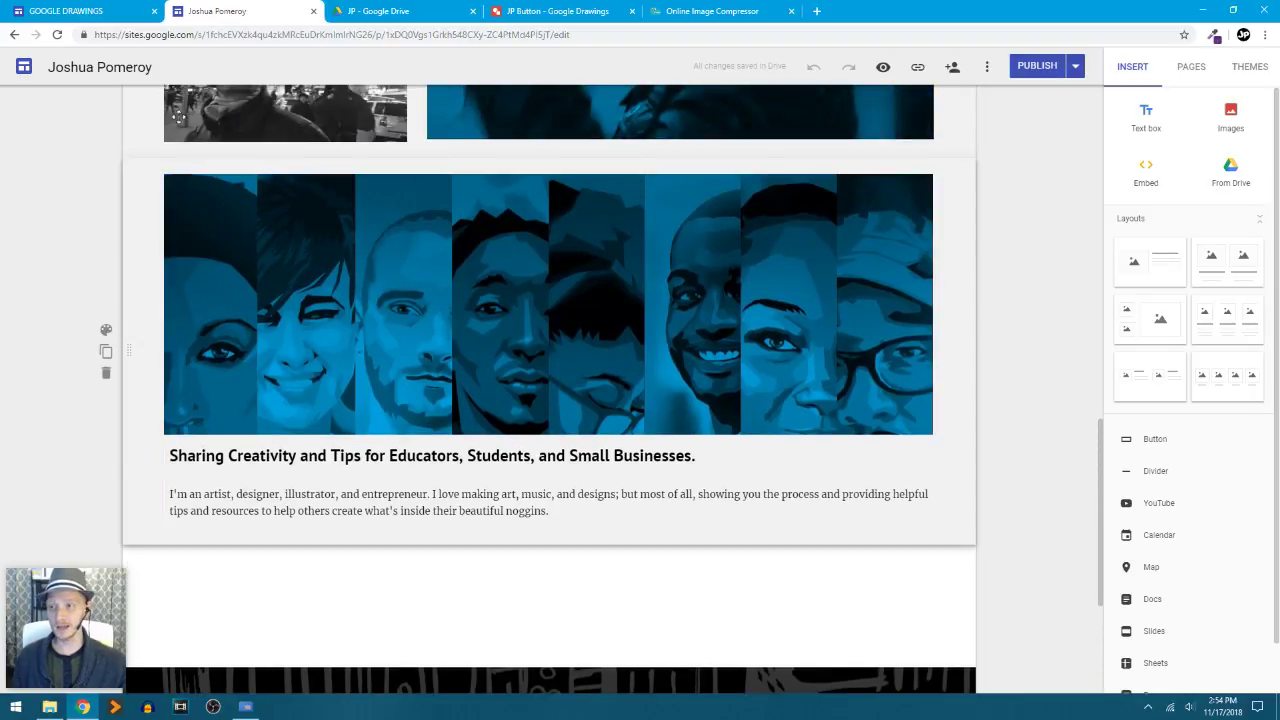
- Switch to the Google Drawings site, view its Resources page header, and reopen the site from the recent sites list
click(80, 14)
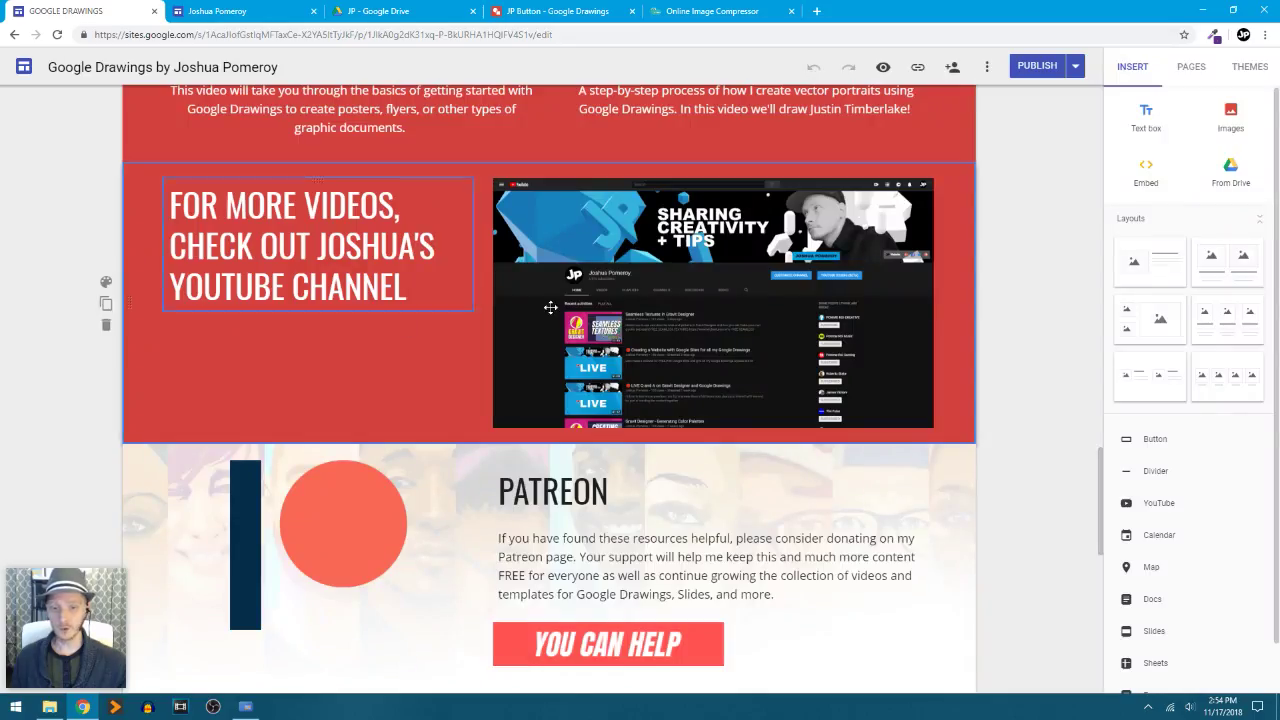
scroll(550, 308, up, 1)
scroll(550, 308, up, 20)
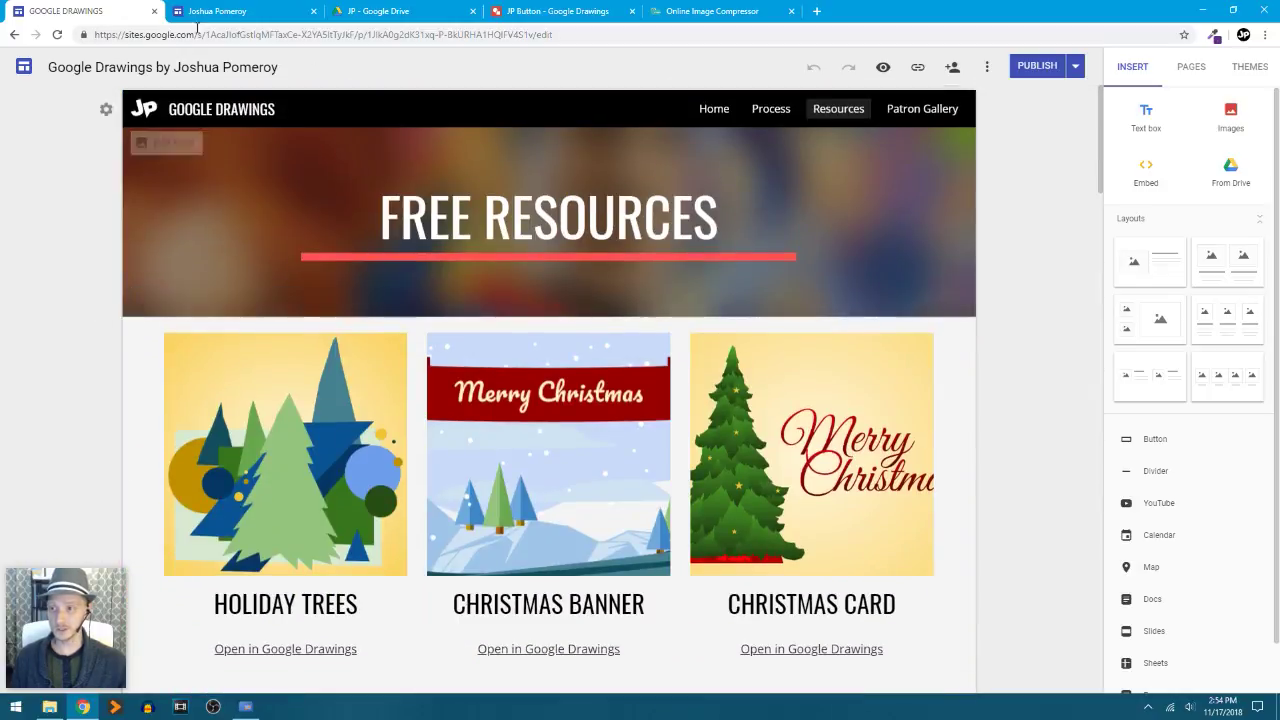
click(24, 69)
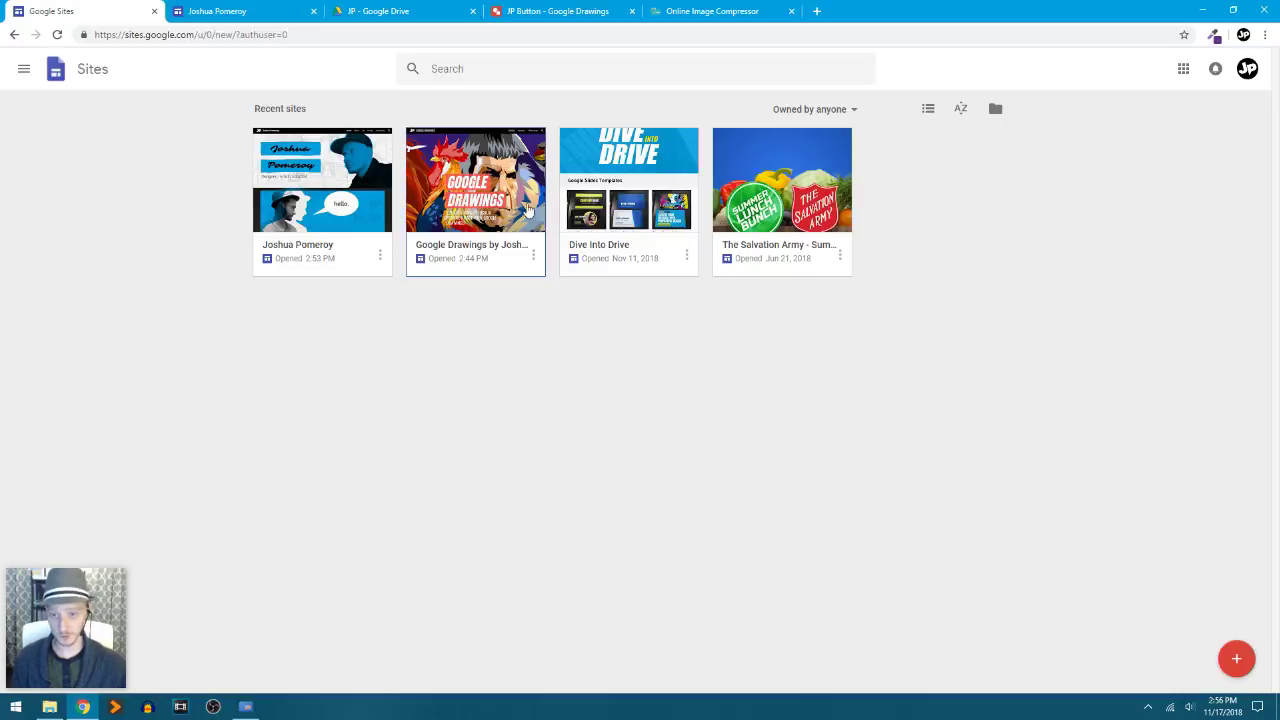
click(476, 208)
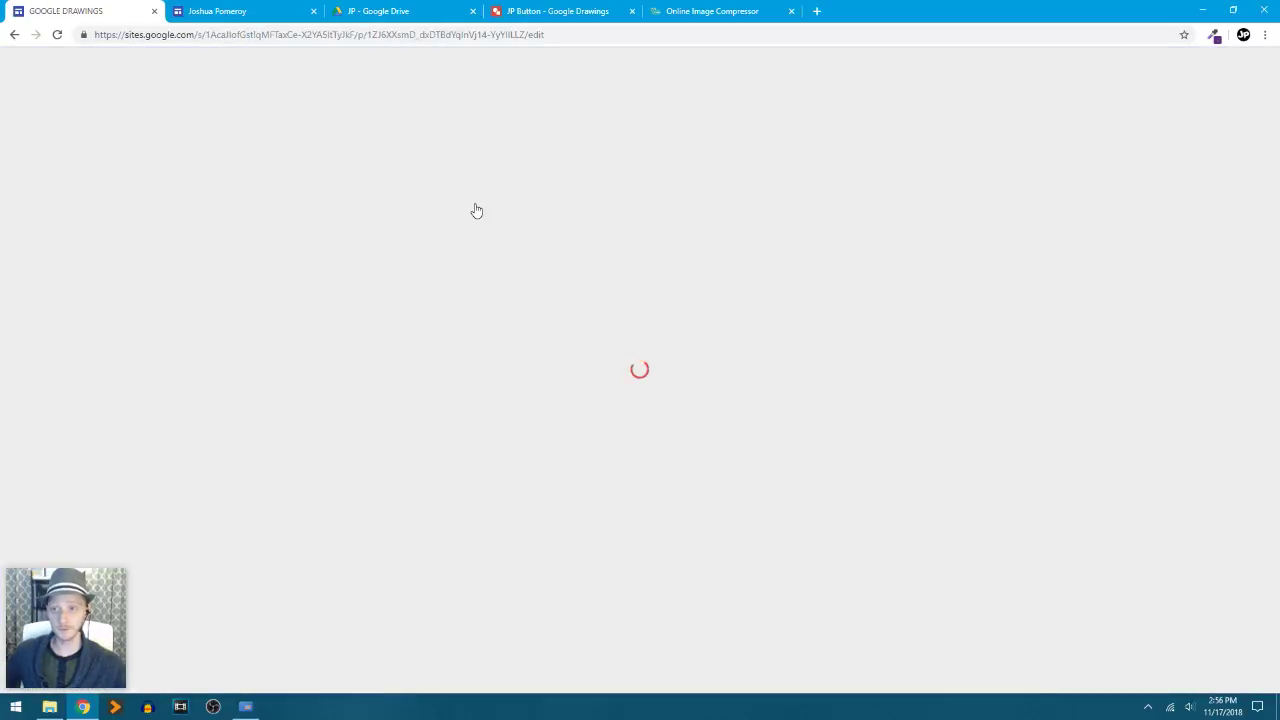
- Switch back to the portfolio site's About page and examine its hello banner and introduction text
click(241, 11)
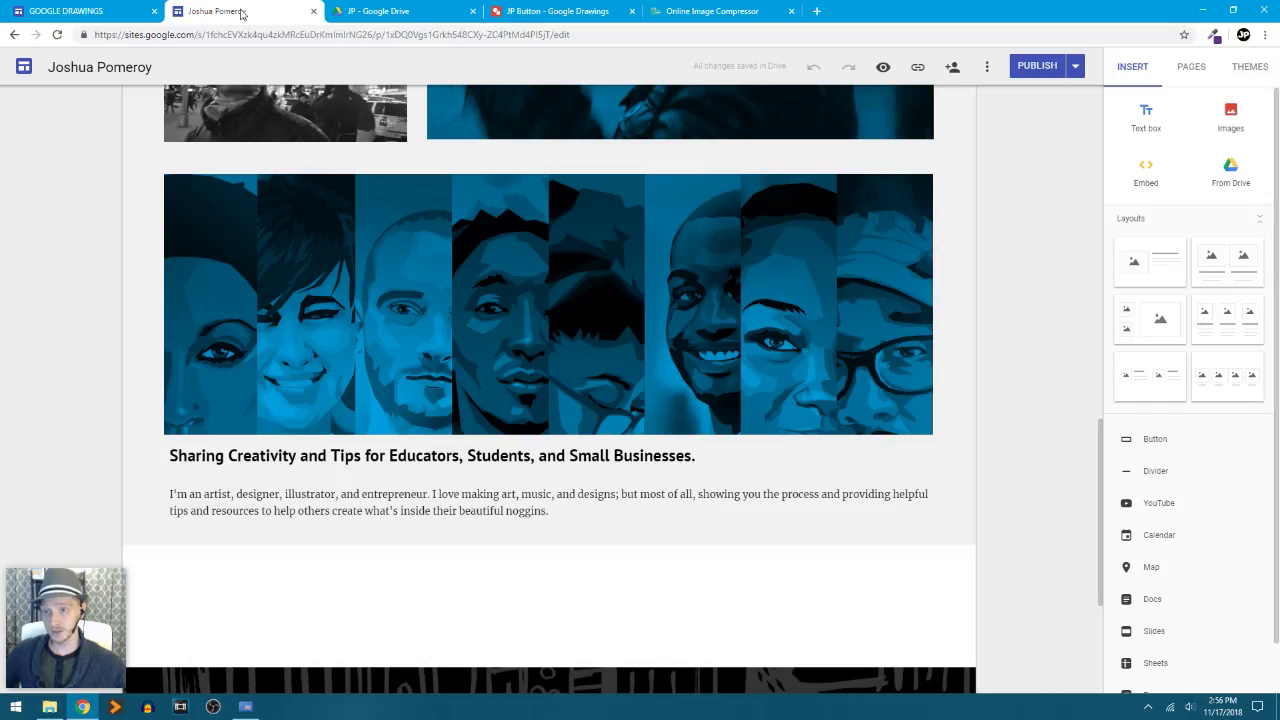
scroll(541, 438, down, 3)
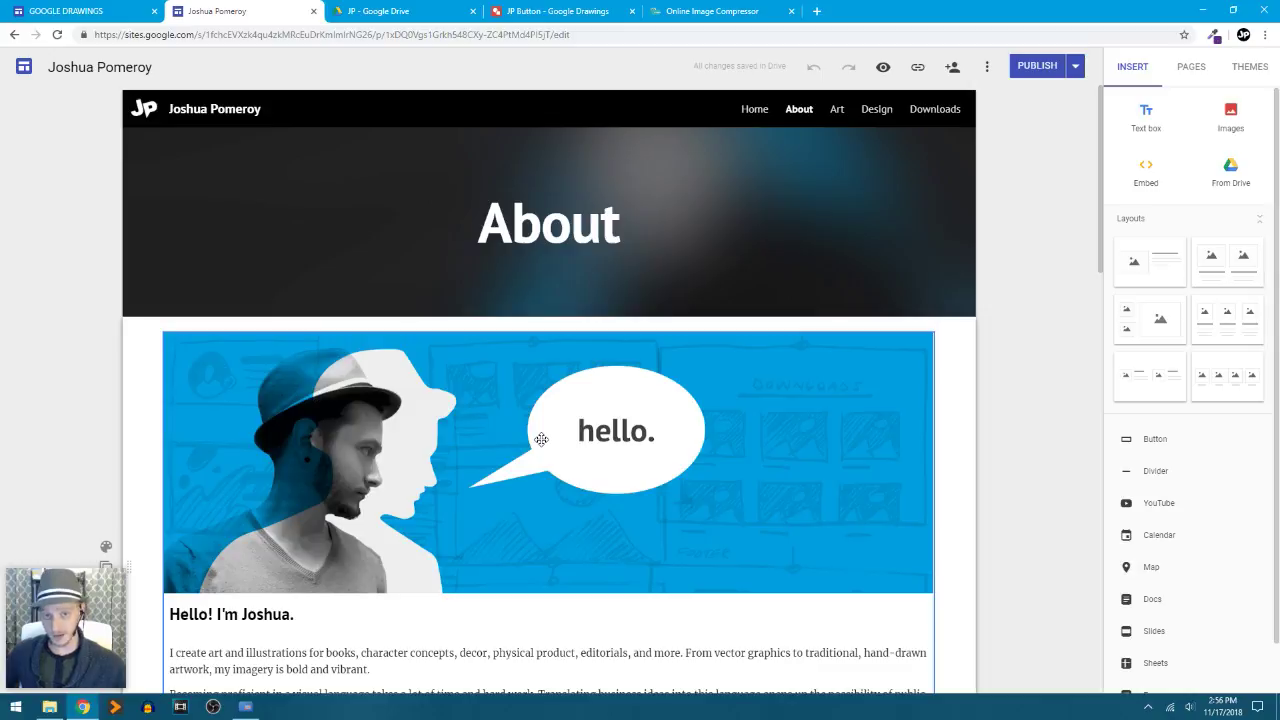
scroll(1003, 367, down, 3)
scroll(1003, 367, down, 3)
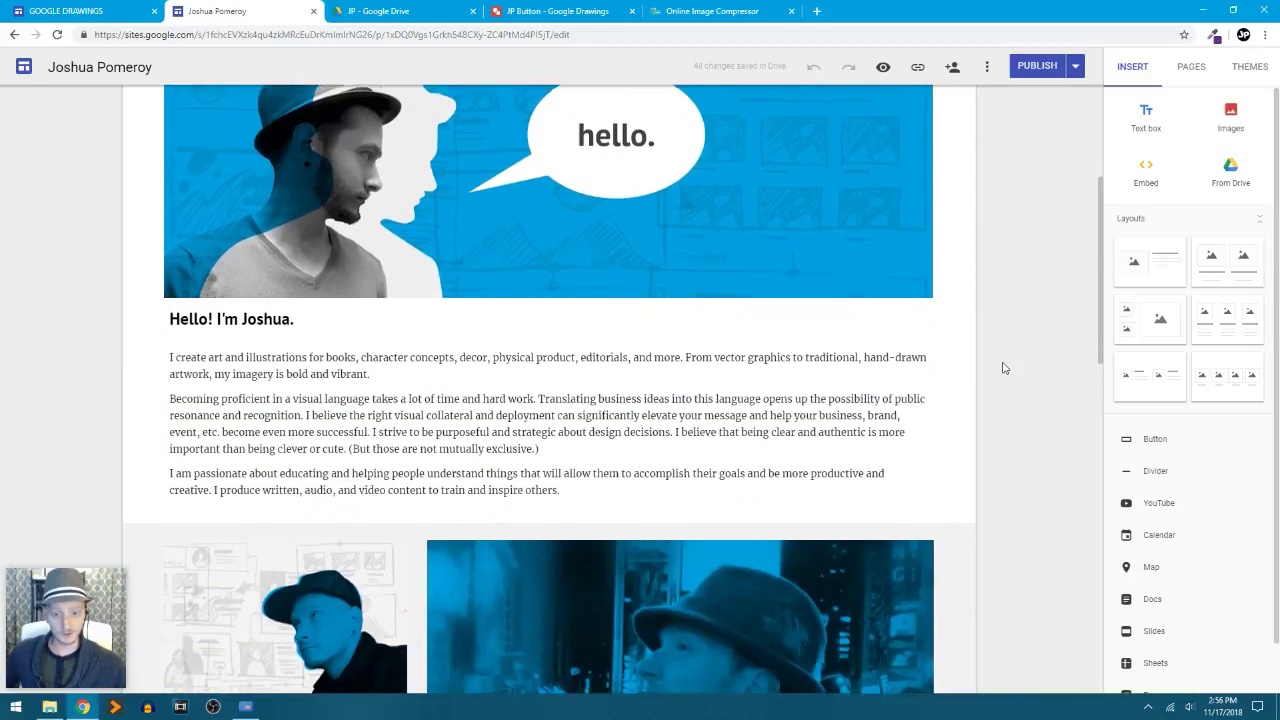
scroll(1003, 367, up, 3)
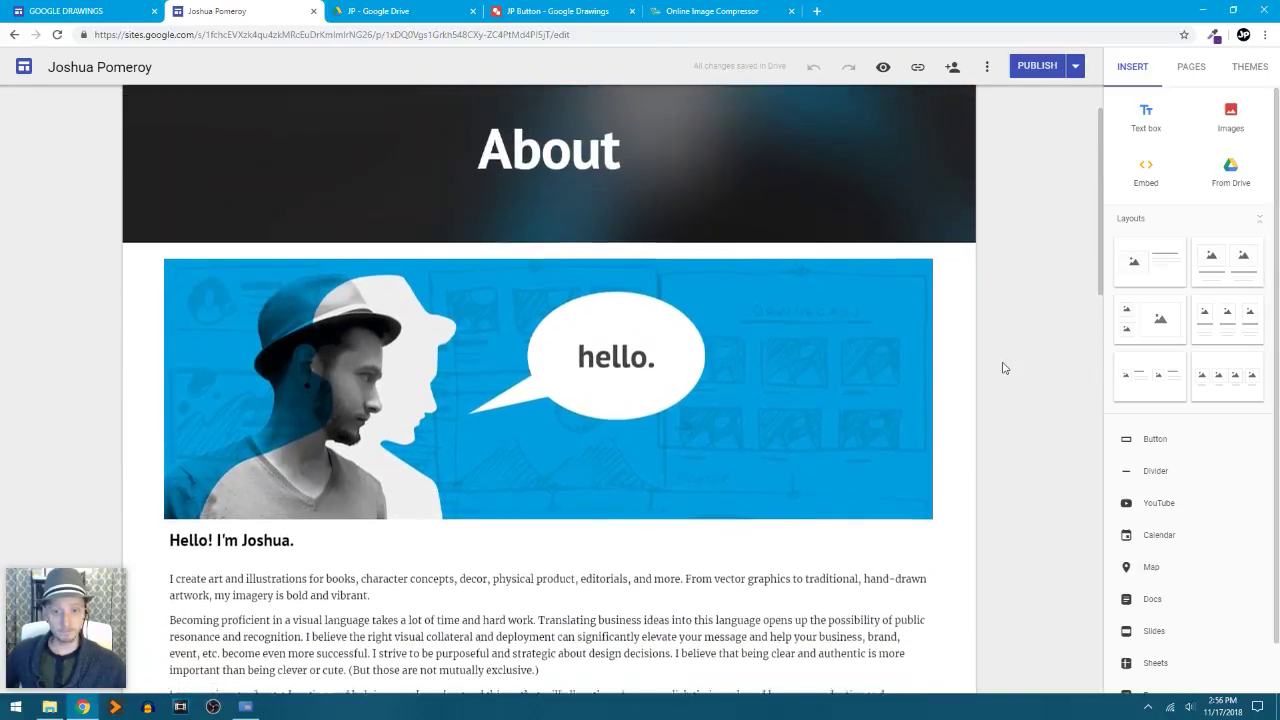
scroll(1003, 367, down, 3)
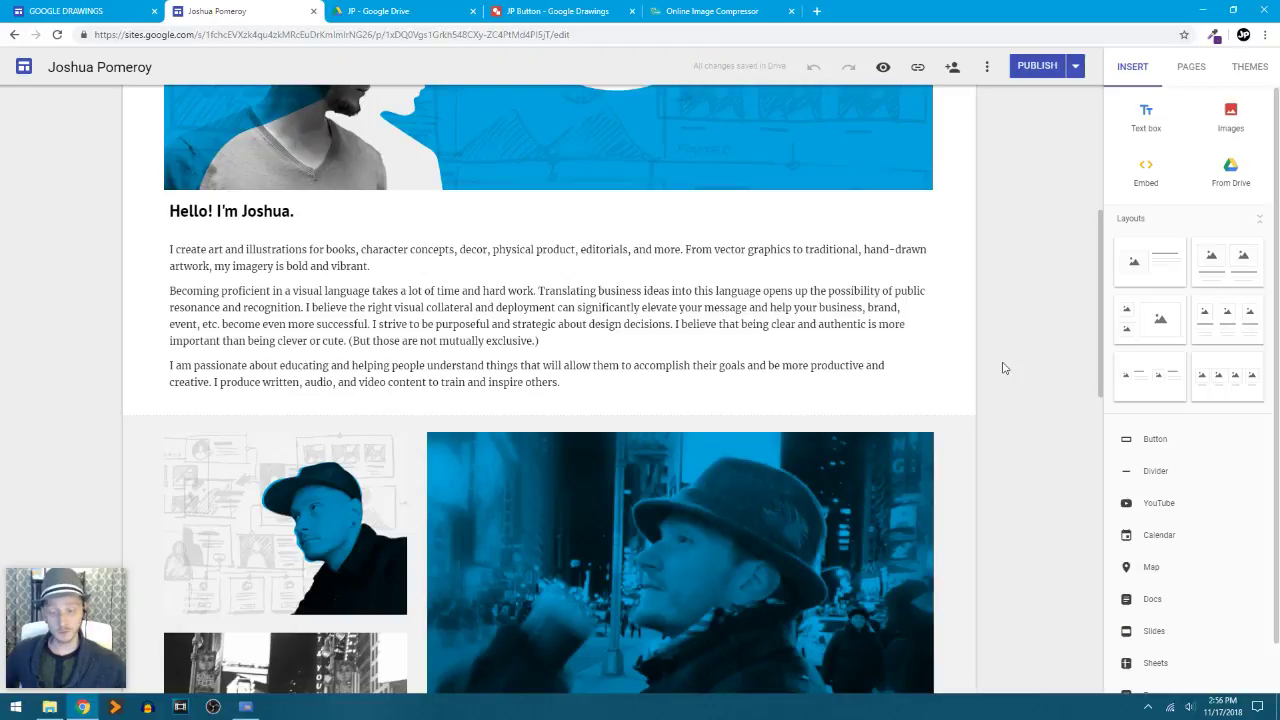
- Examine the About page's photo collage and the portrait banner with the Sharing Creativity and Tips text beneath it
scroll(1003, 367, down, 2)
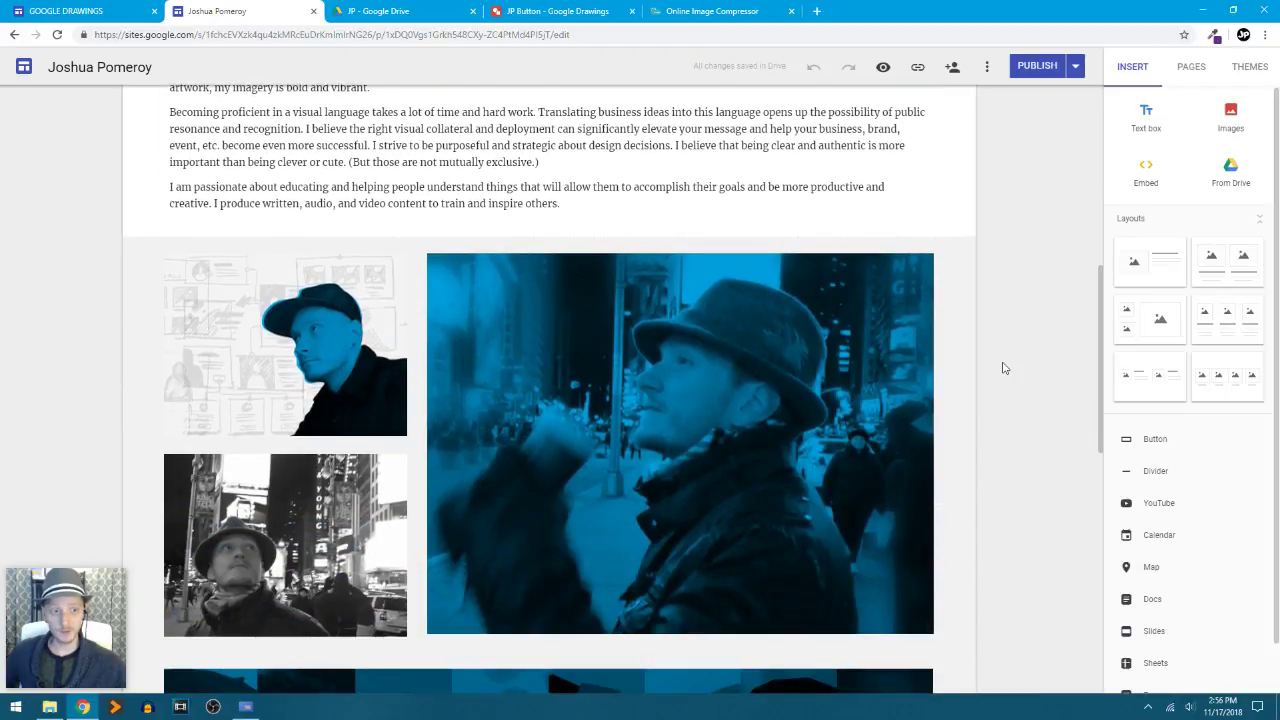
scroll(1003, 367, down, 3)
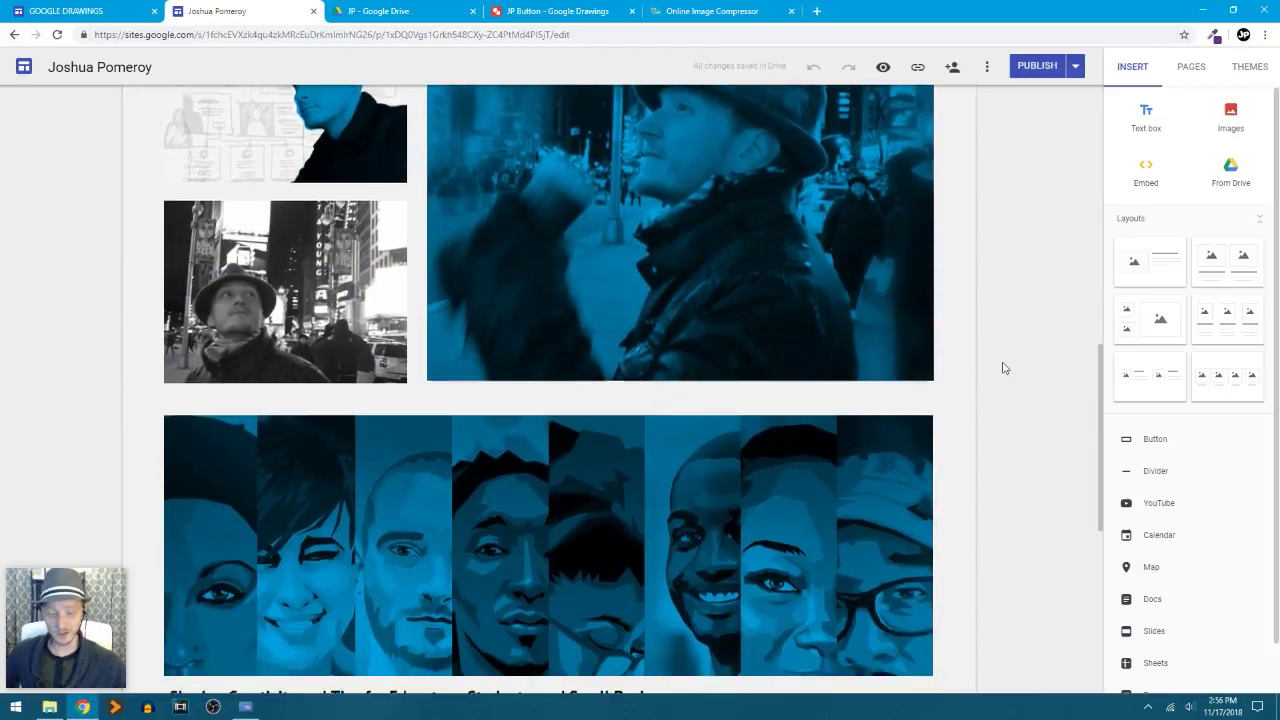
scroll(1003, 367, down, 4)
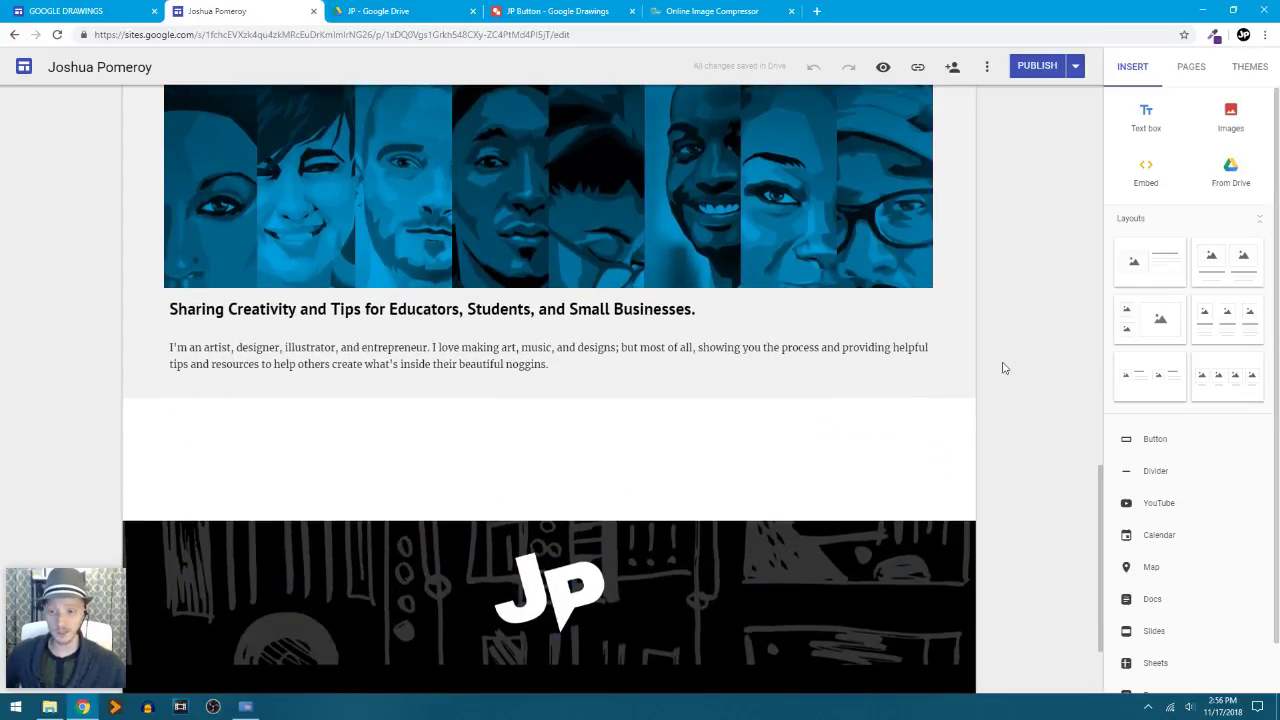
scroll(1003, 367, up, 2)
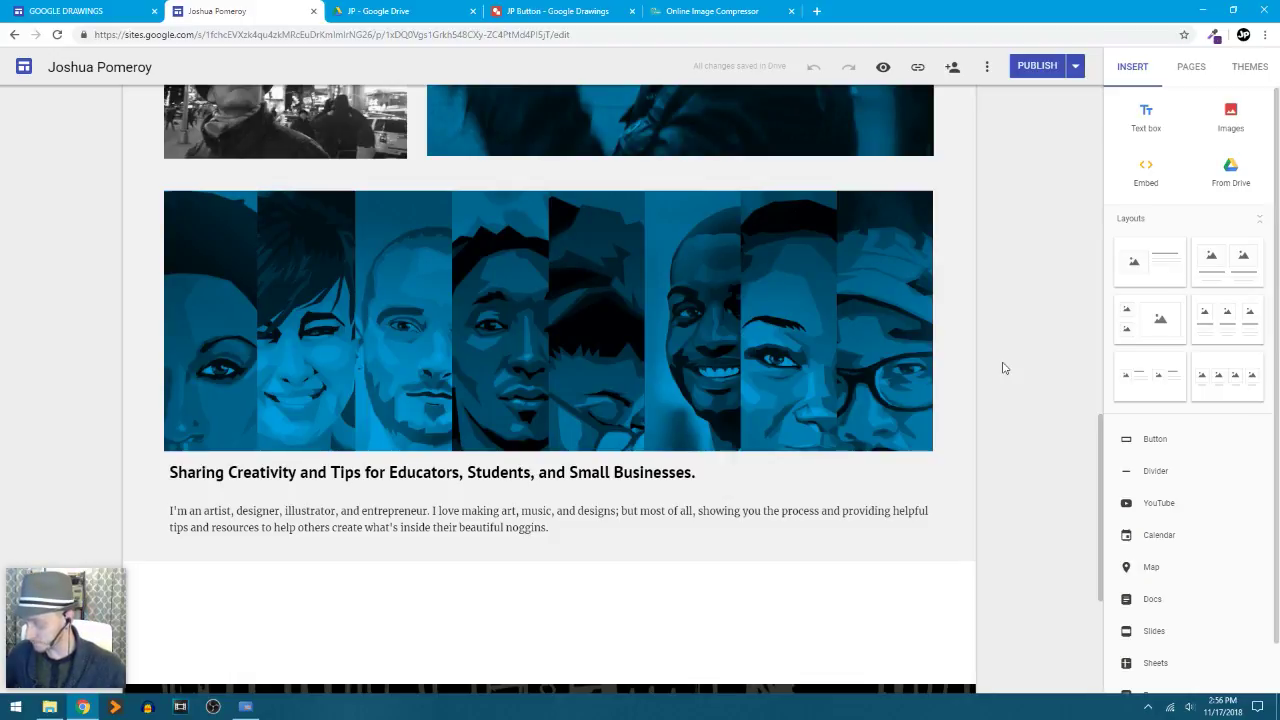
scroll(1003, 366, up, 1)
scroll(1003, 366, down, 1)
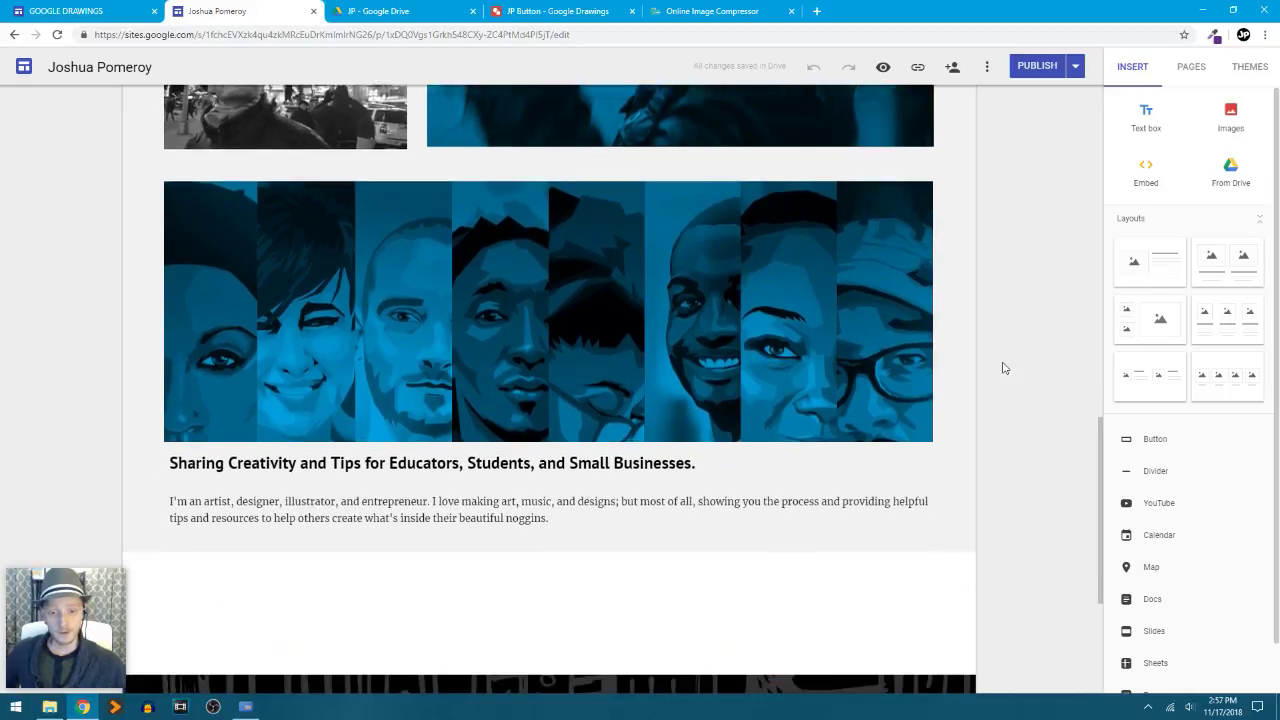
click(360, 489)
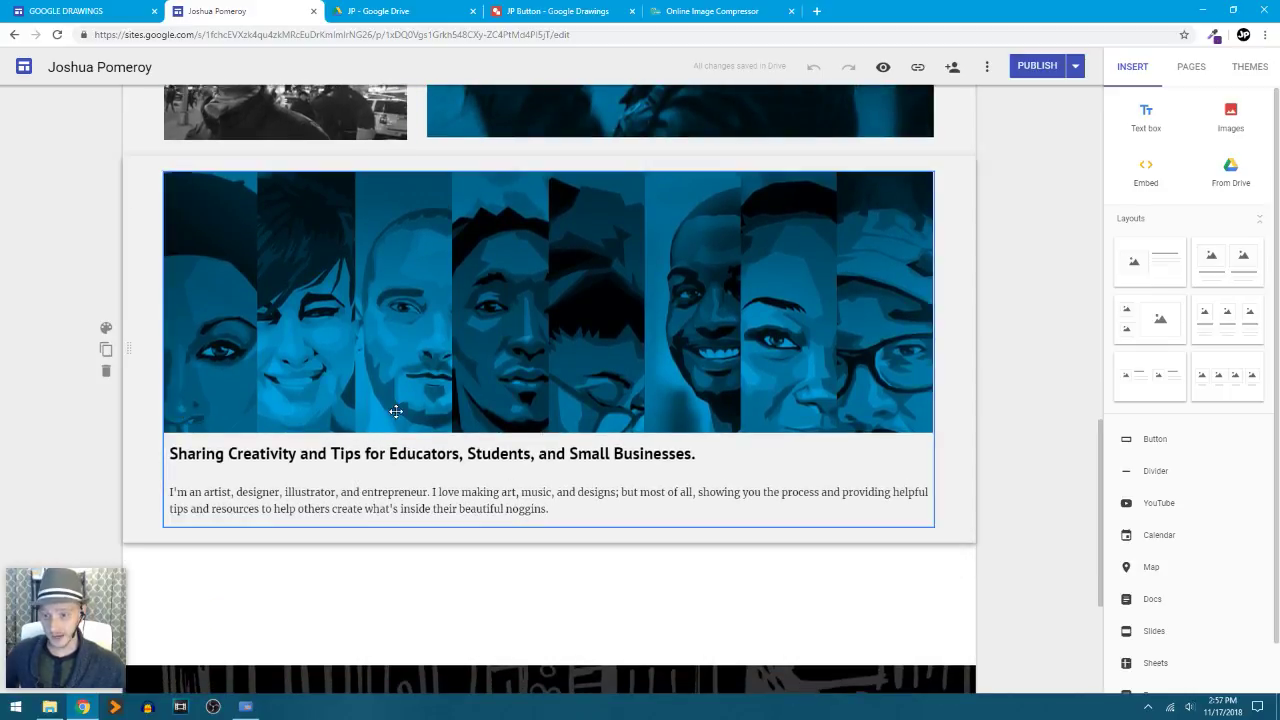
- Switch to the Google Drawings site and examine the Home page's large header and three-column portrait row
click(86, 10)
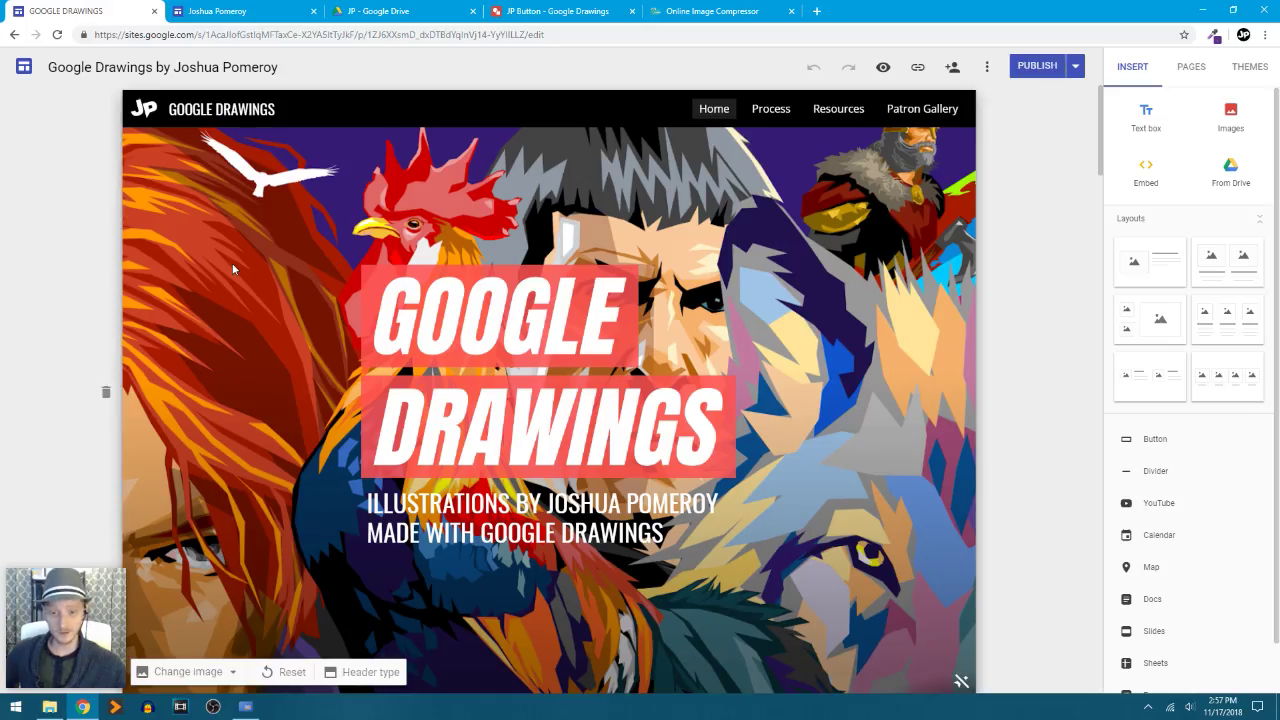
scroll(1074, 429, down, 4)
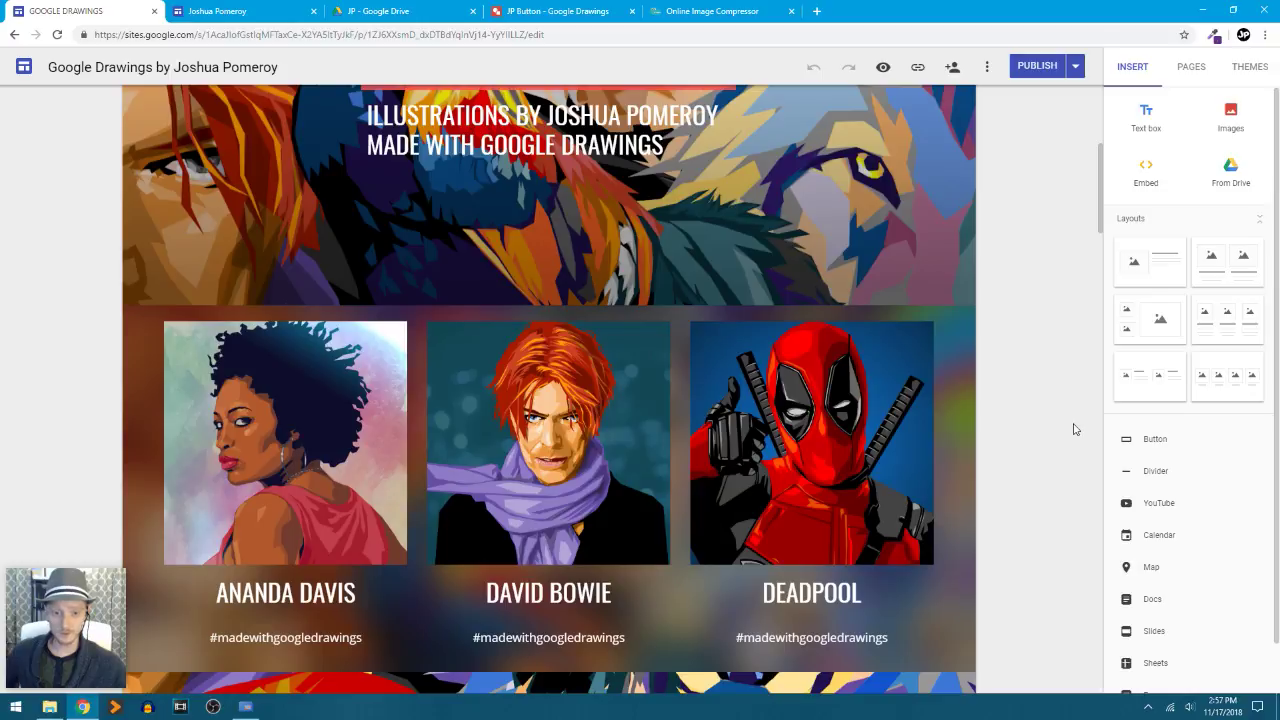
scroll(1049, 277, up, 5)
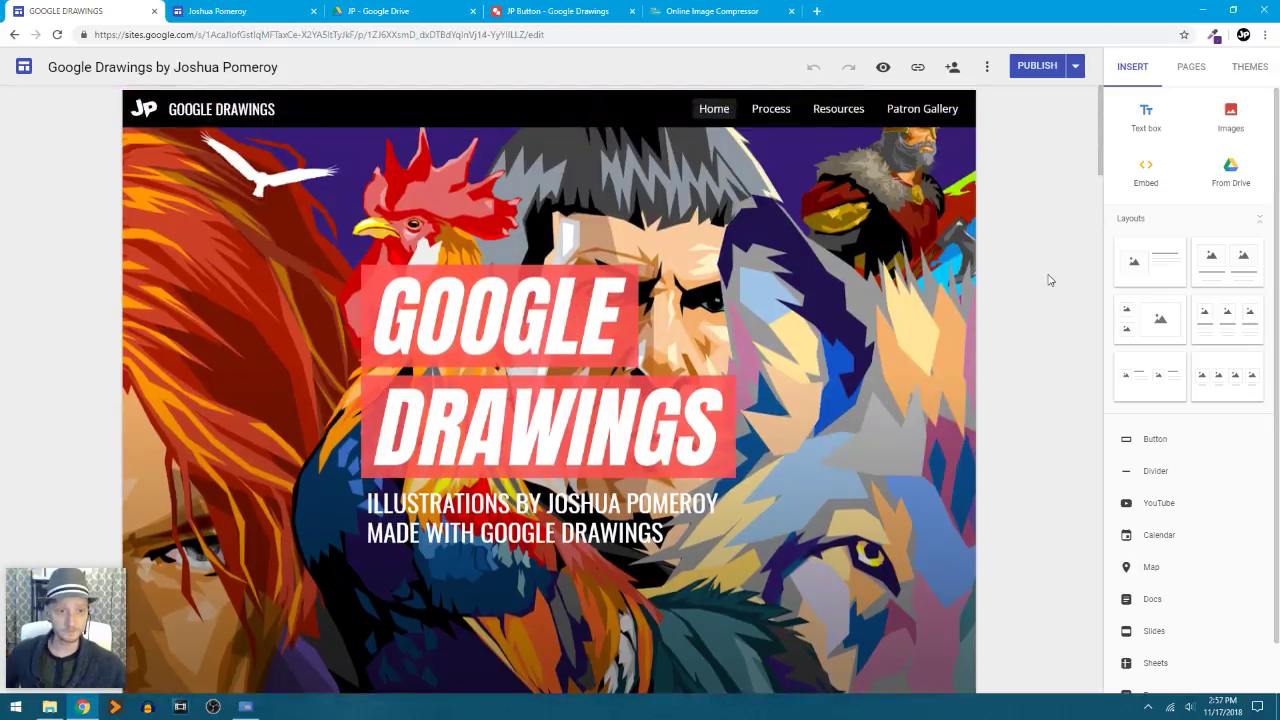
- Open the Google Drawings site's Resources page and look through the three-column template rows down to the Videos section
click(838, 112)
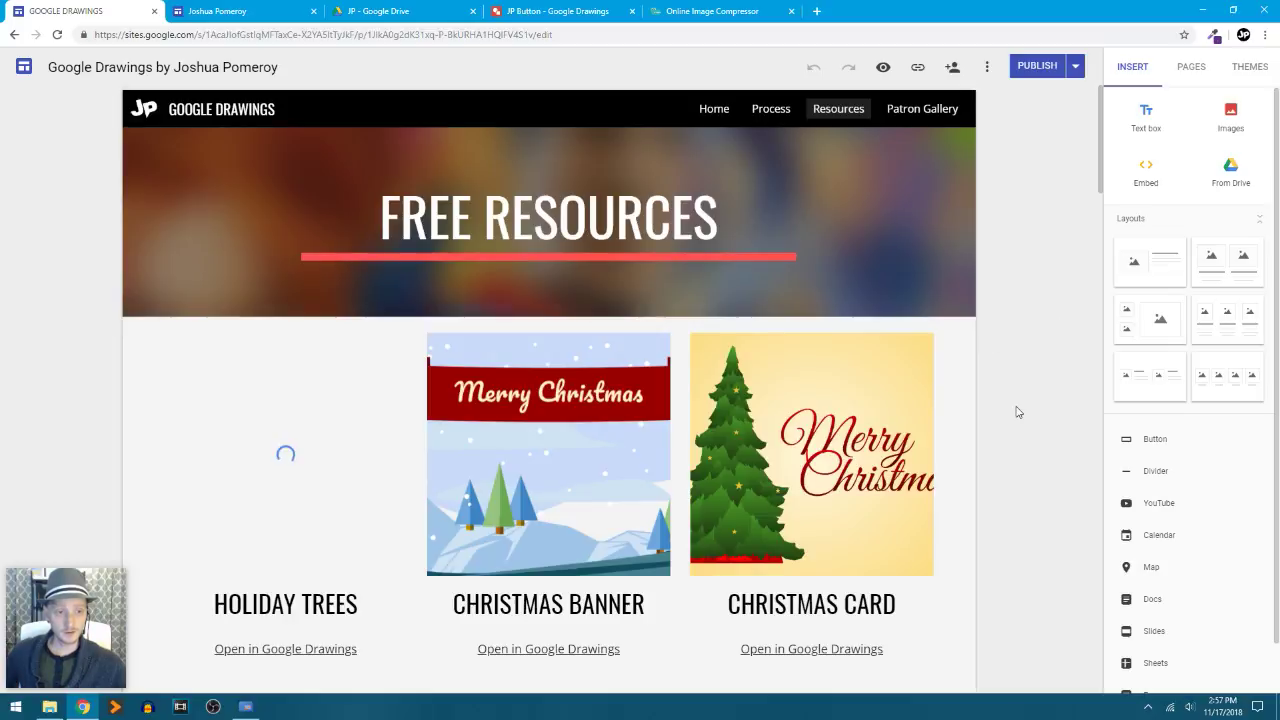
scroll(1016, 410, down, 5)
scroll(1017, 411, down, 1)
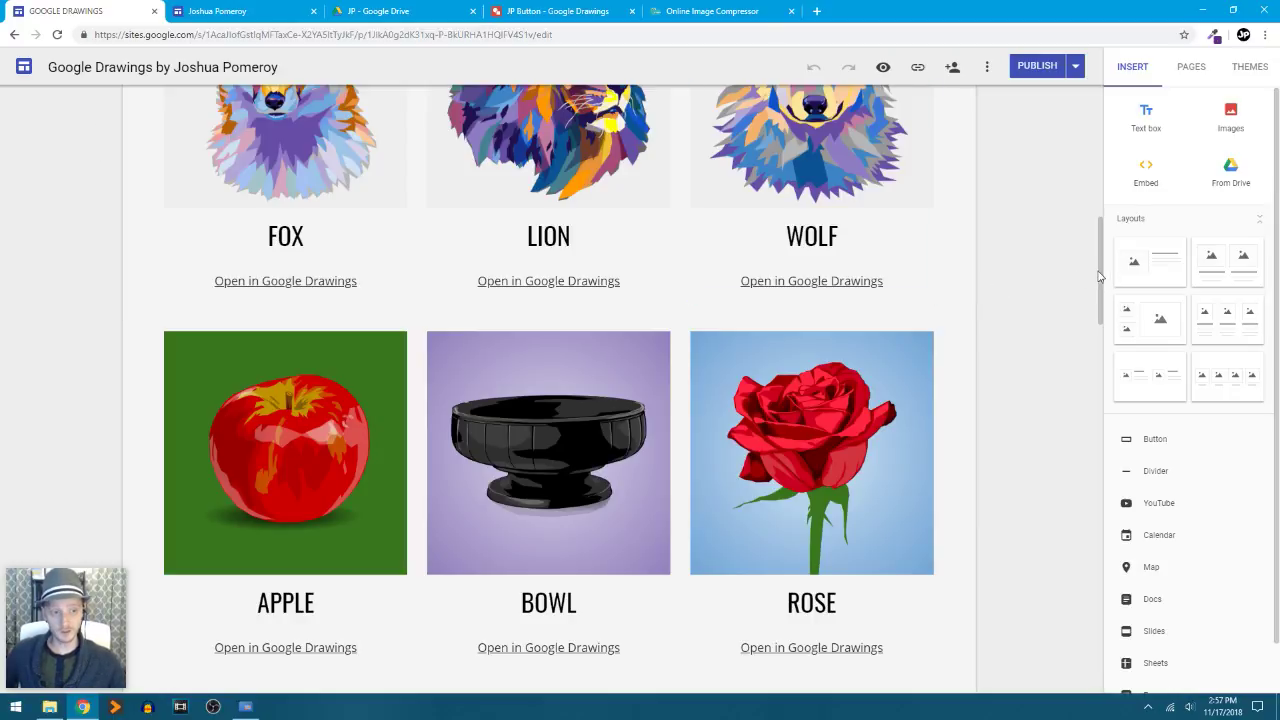
drag(1100, 278, 1083, 478)
scroll(1081, 478, up, 1)
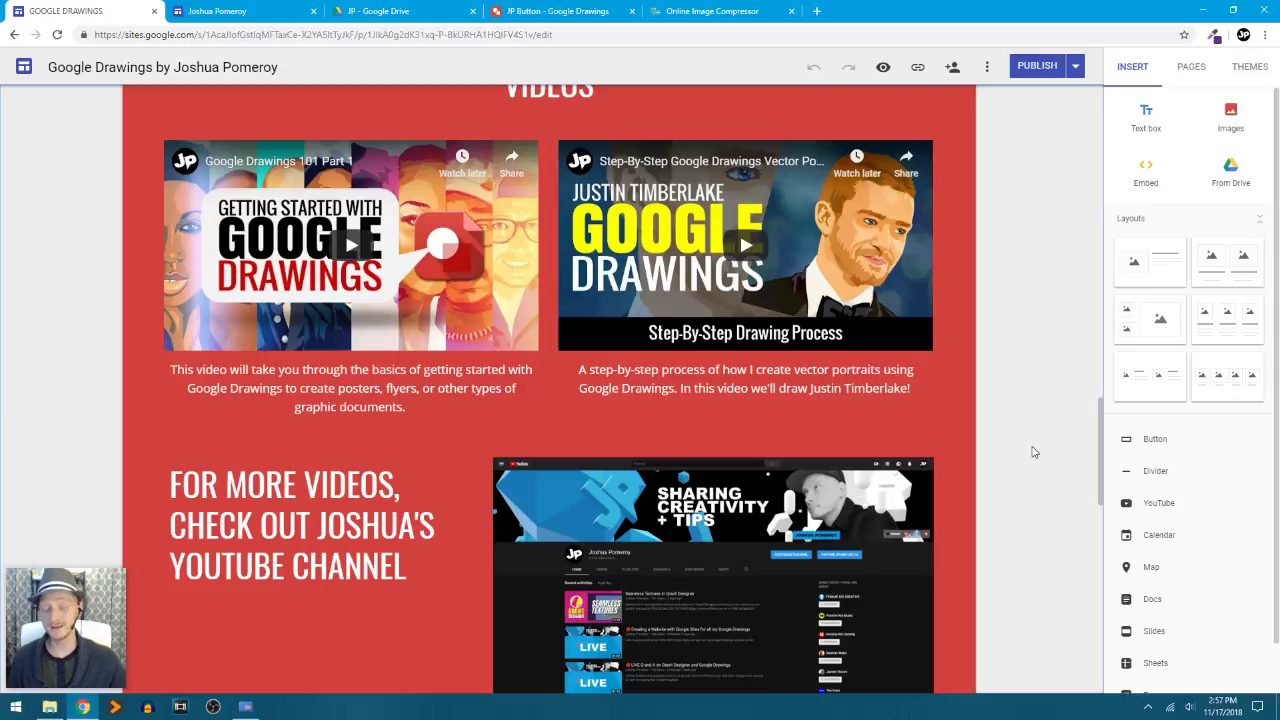
- Examine how the two embedded videos, the YouTube channel section and the Patreon section are laid out on the Resources page
scroll(1034, 451, down, 2)
click(193, 345)
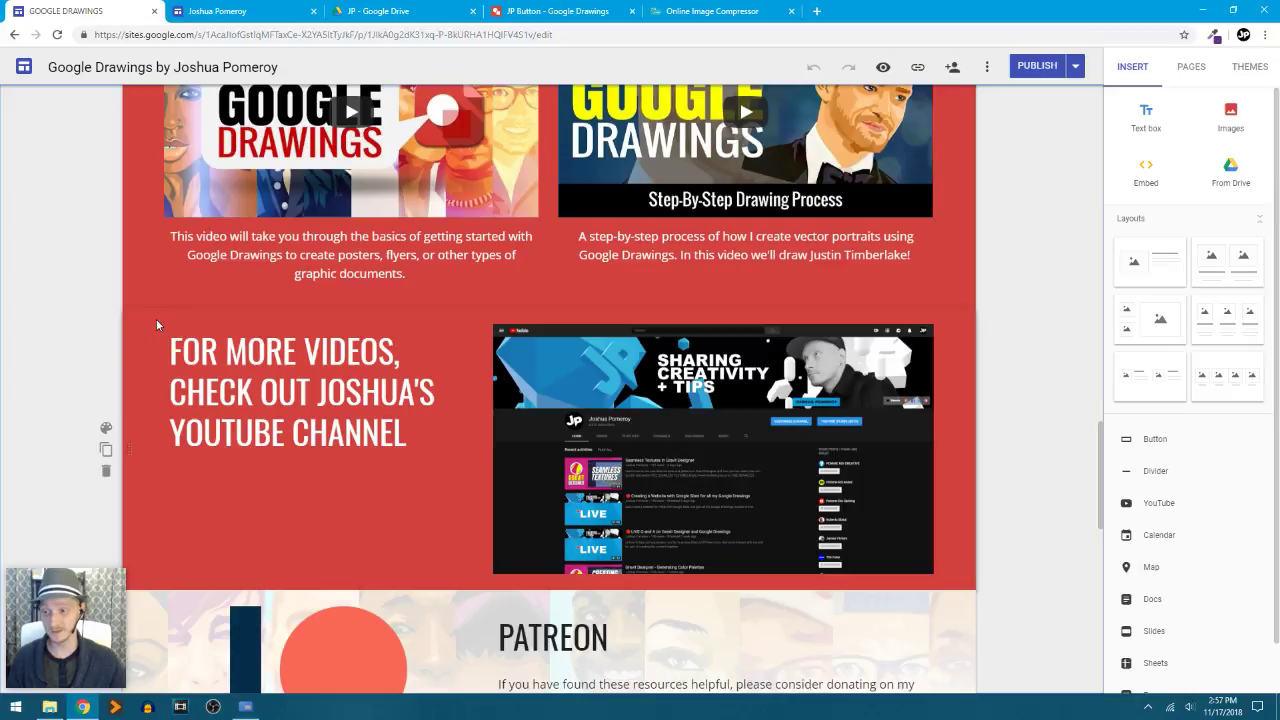
scroll(476, 315, up, 3)
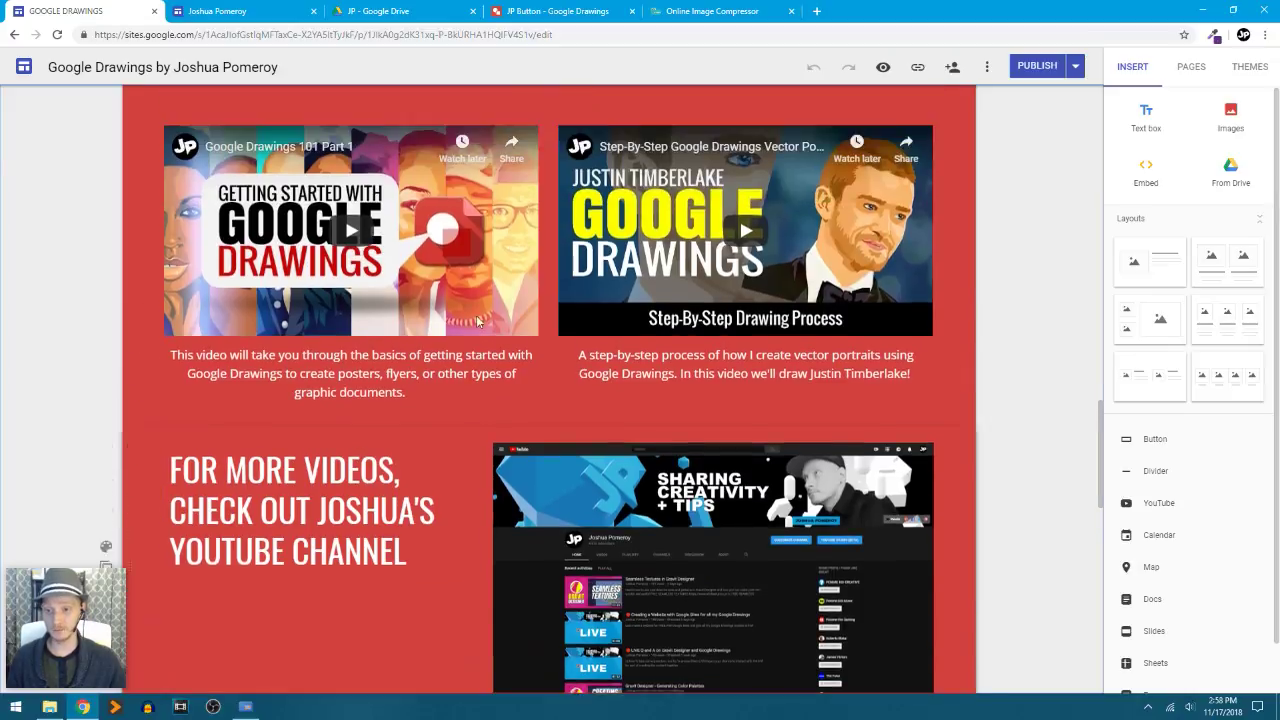
scroll(476, 315, down, 1)
scroll(476, 315, down, 3)
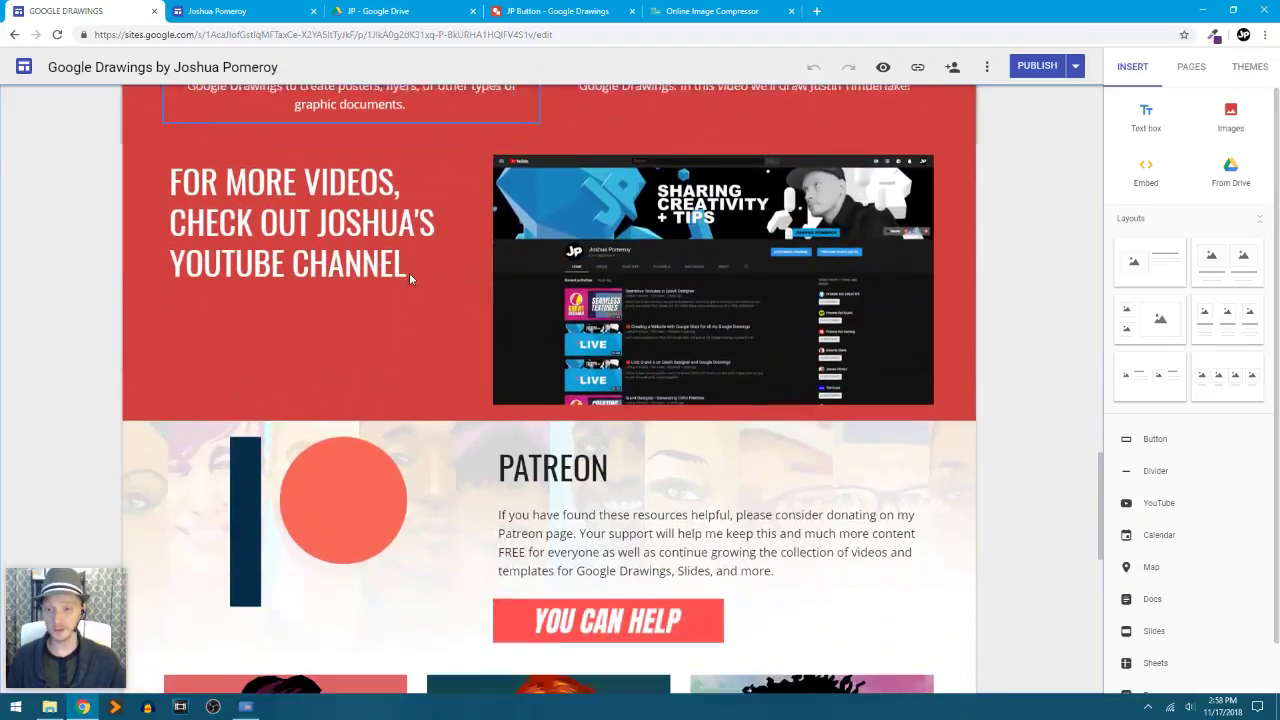
scroll(409, 272, up, 1)
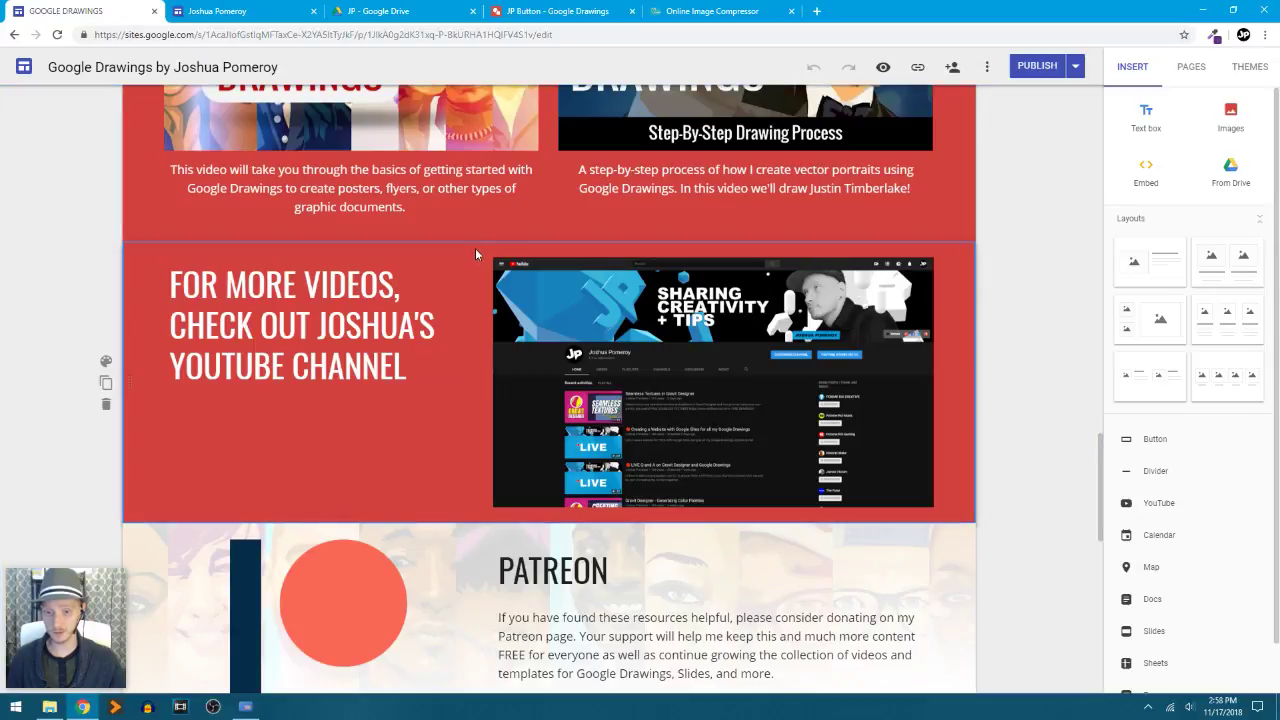
- Compare the portfolio About page's portrait banner section with the YouTube channel section on the Google Drawings site's Resources page
click(232, 12)
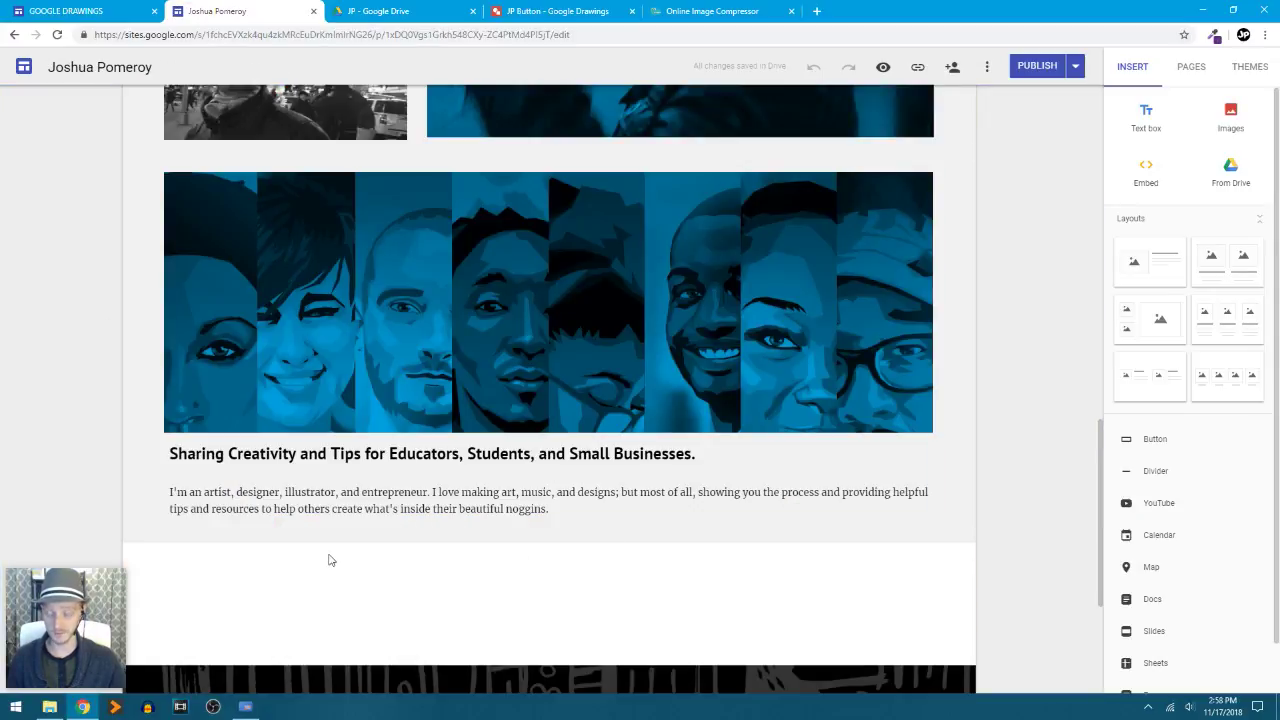
scroll(329, 557, down, 1)
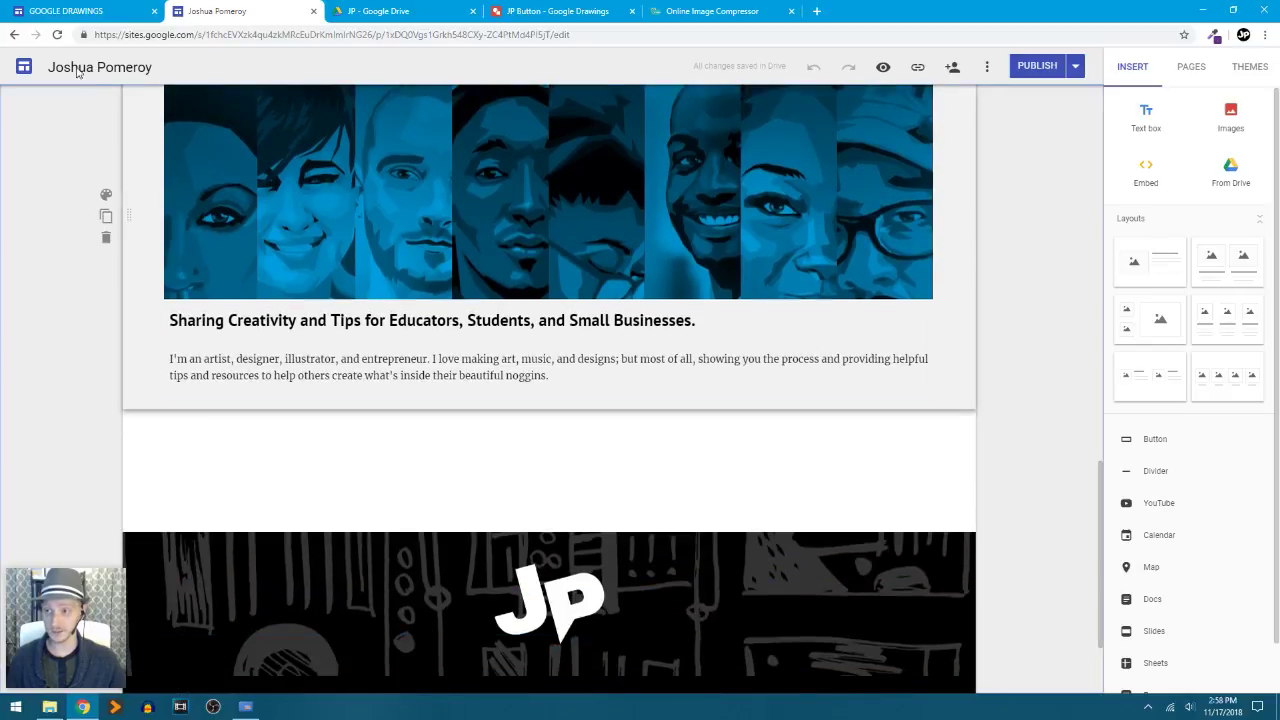
click(90, 11)
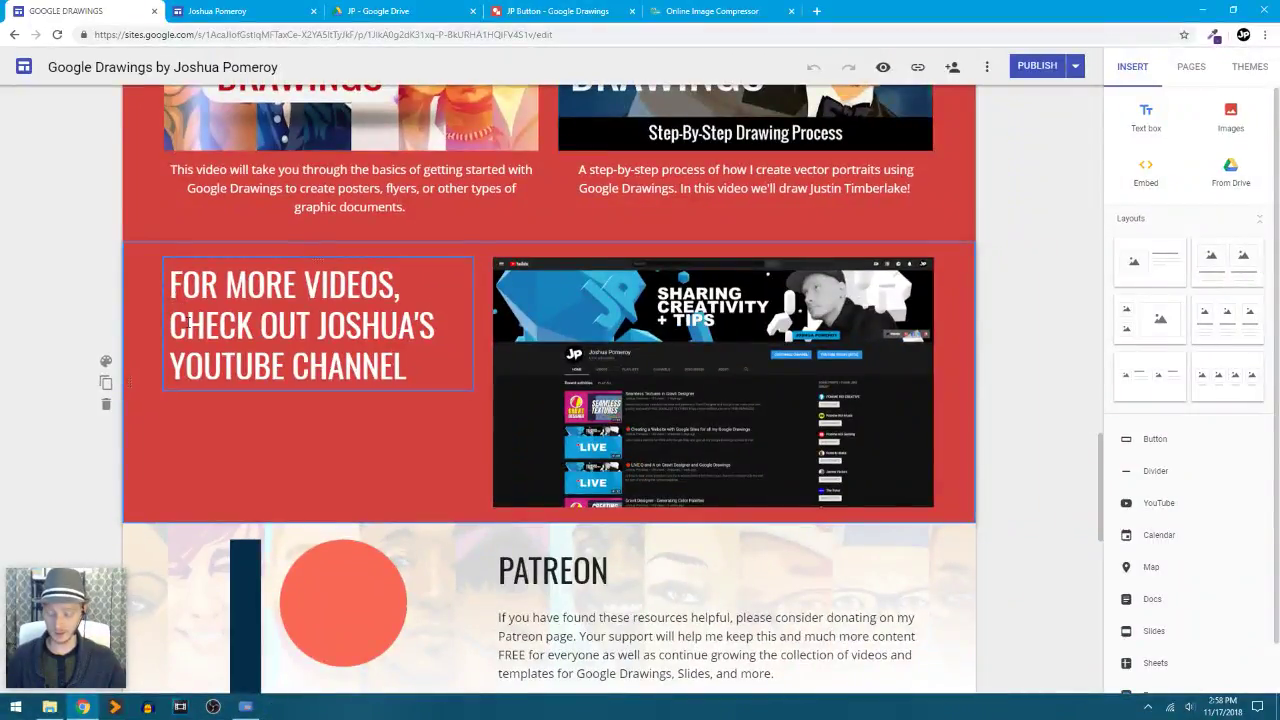
- Paste the copied YouTube channel section below the portrait banner section on the portfolio site's About page and check its section style options
click(230, 11)
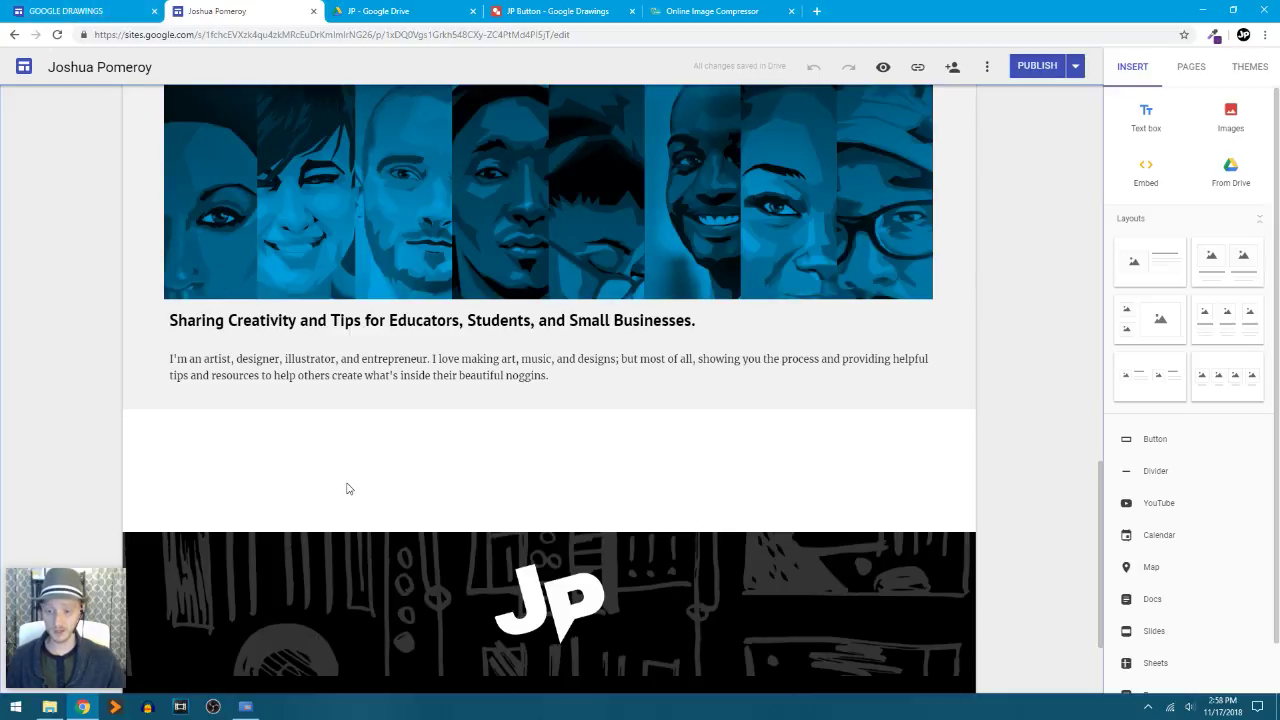
key(ctrl+v)
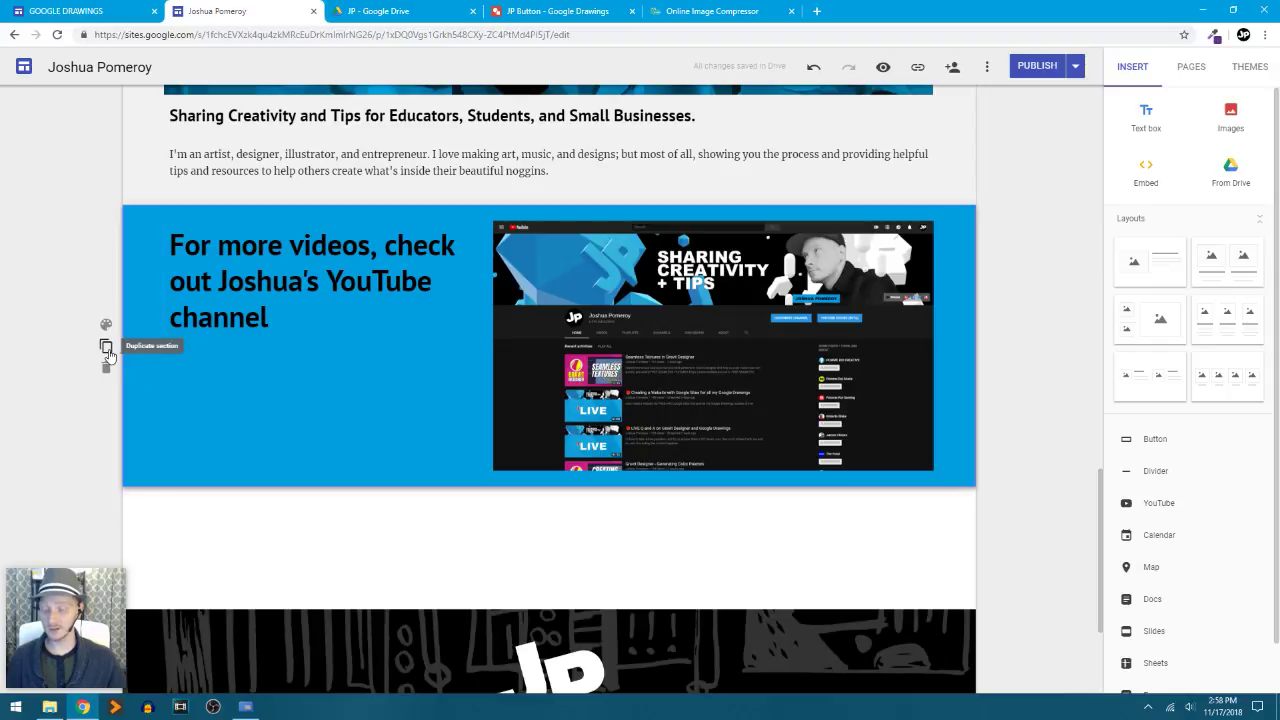
click(106, 325)
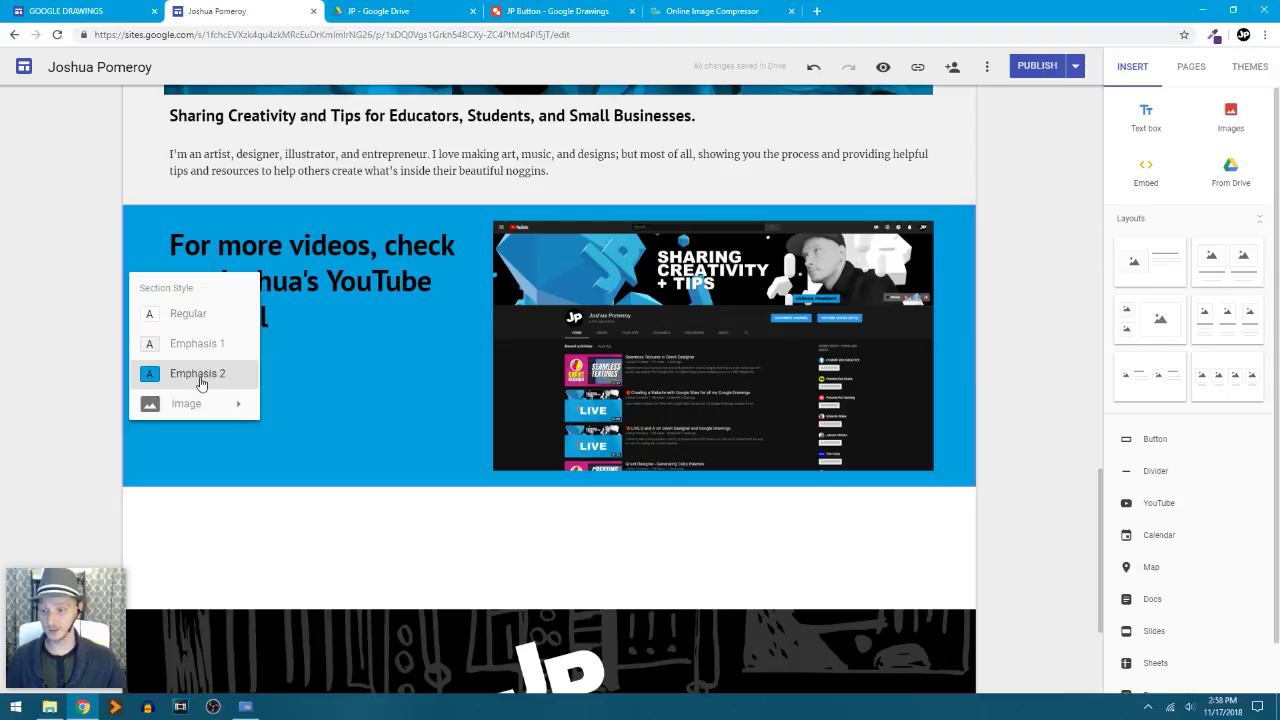
click(1003, 336)
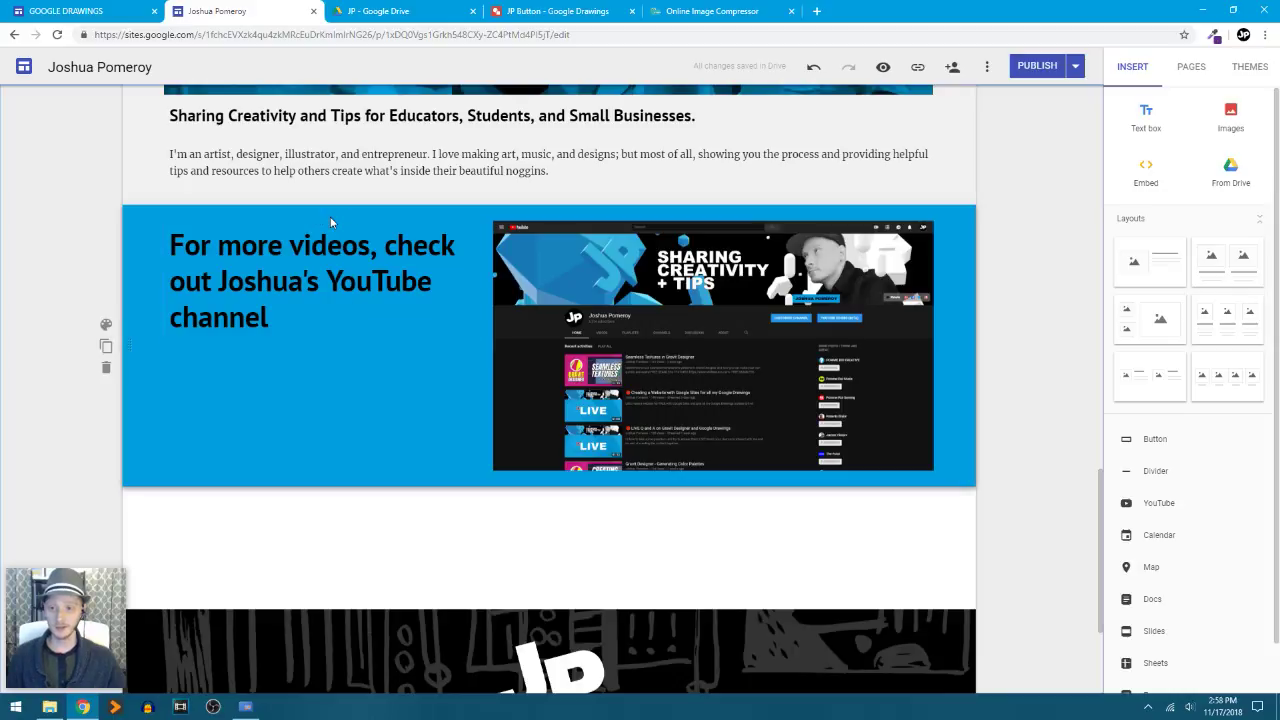
- Examine how the pasted YouTube channel section looks beneath the portrait banner and introduction text
drag(324, 252, 258, 246)
scroll(1034, 326, down, 1)
scroll(1034, 328, up, 3)
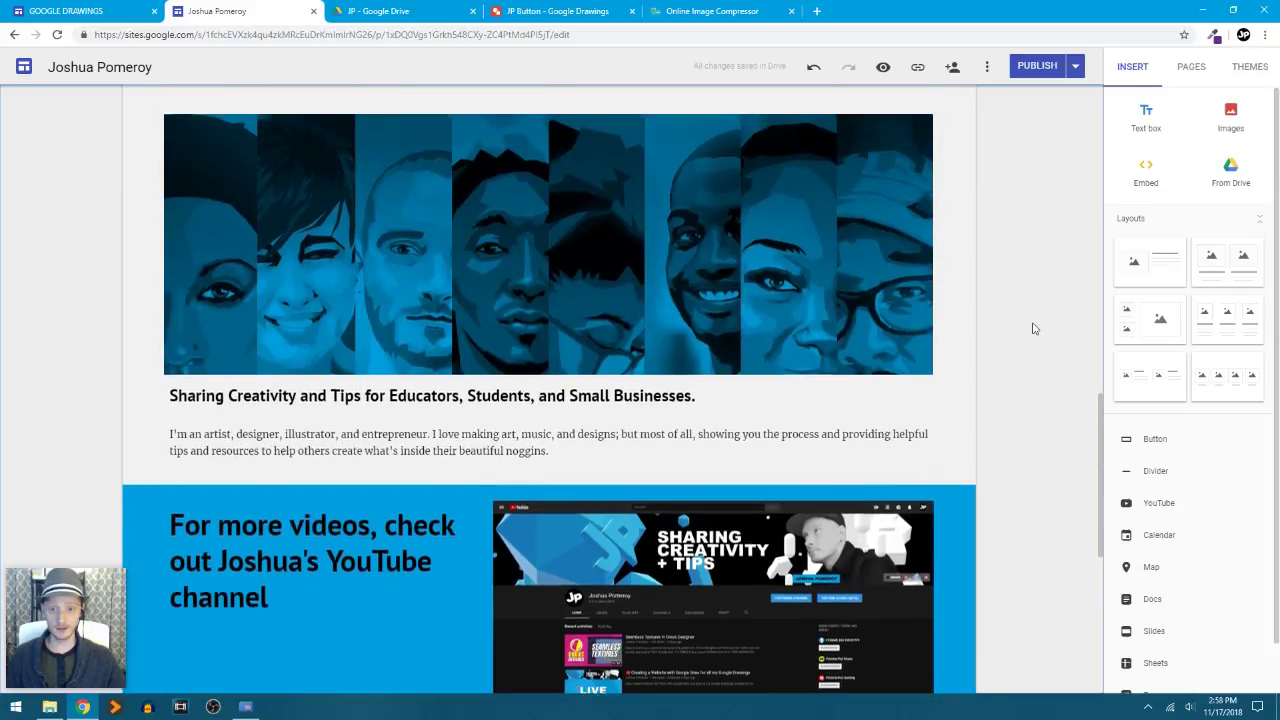
scroll(1034, 328, up, 4)
scroll(1034, 328, down, 5)
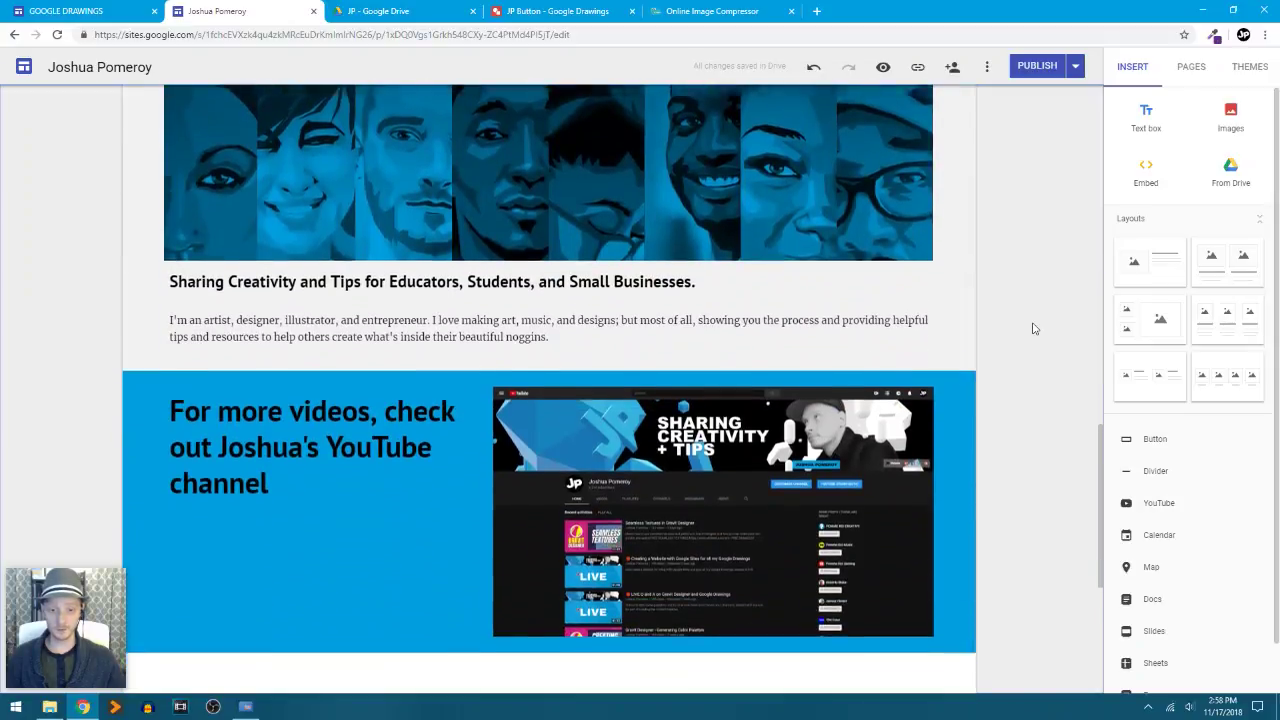
scroll(1034, 328, down, 2)
scroll(1034, 328, up, 2)
- In the YouTube section heading, replace "videos" with "about what", the site owner's short first name and "is doing"
click(200, 378)
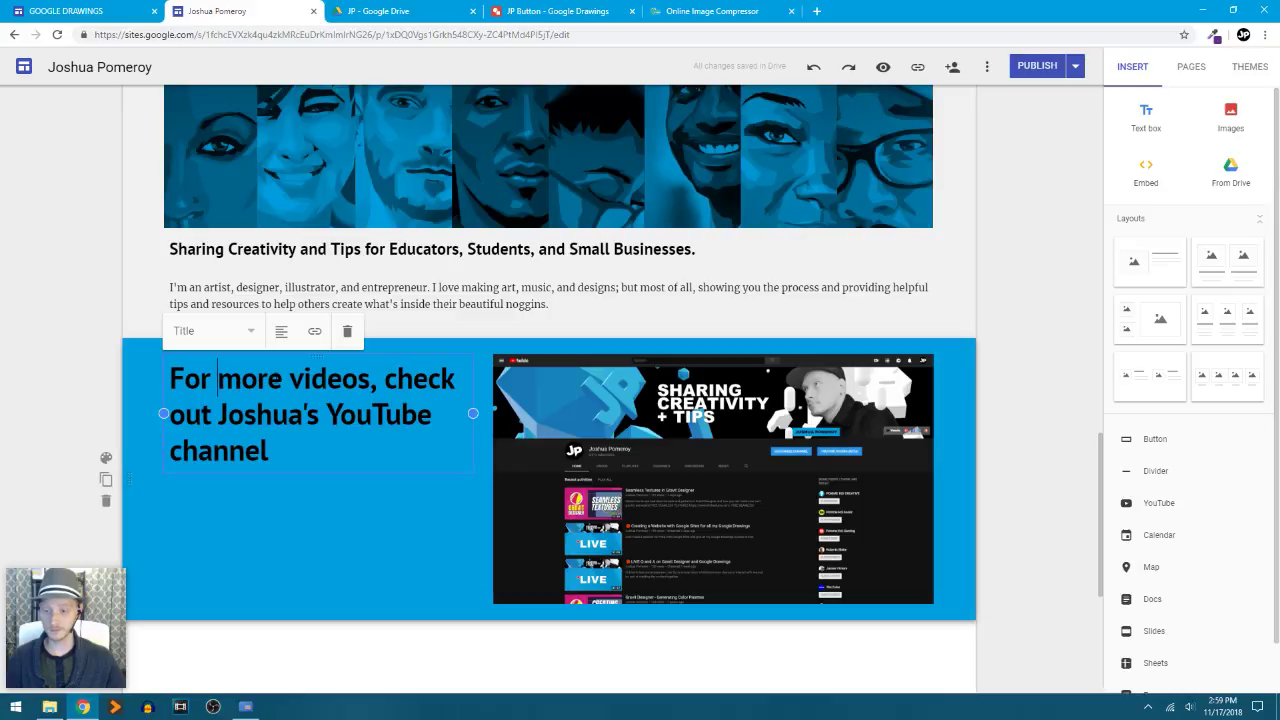
double_click(330, 380)
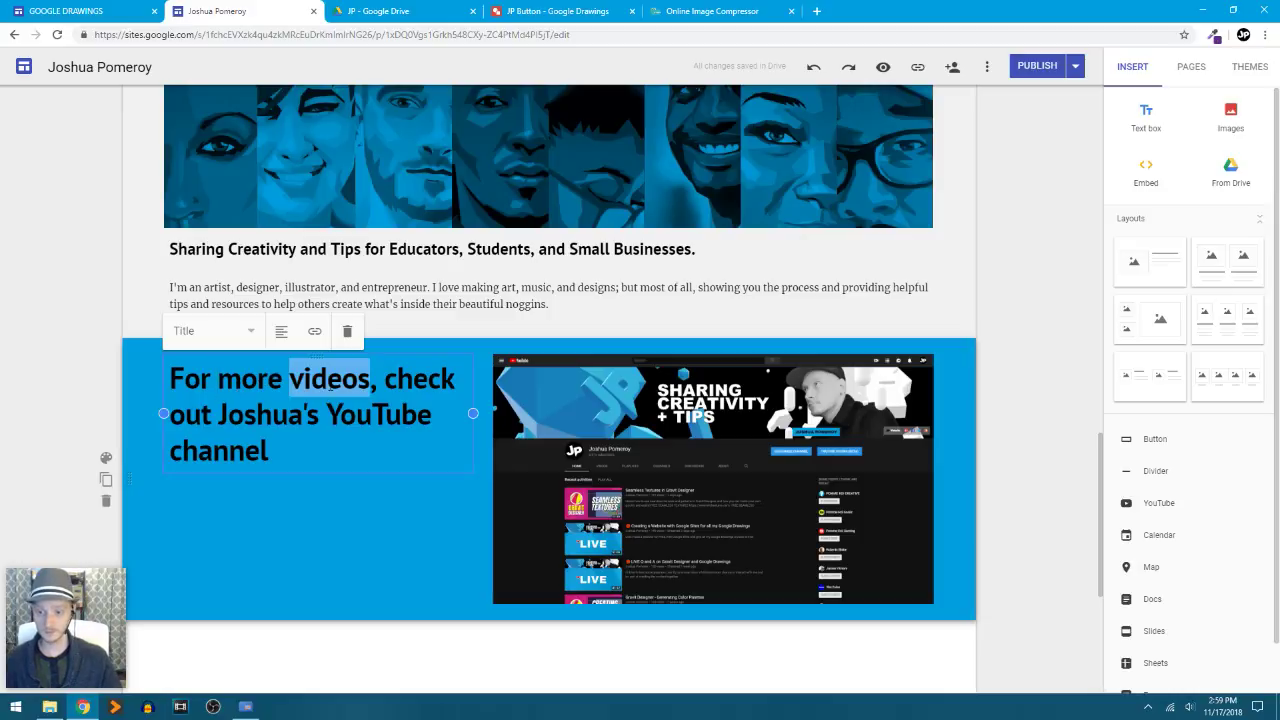
text(about )
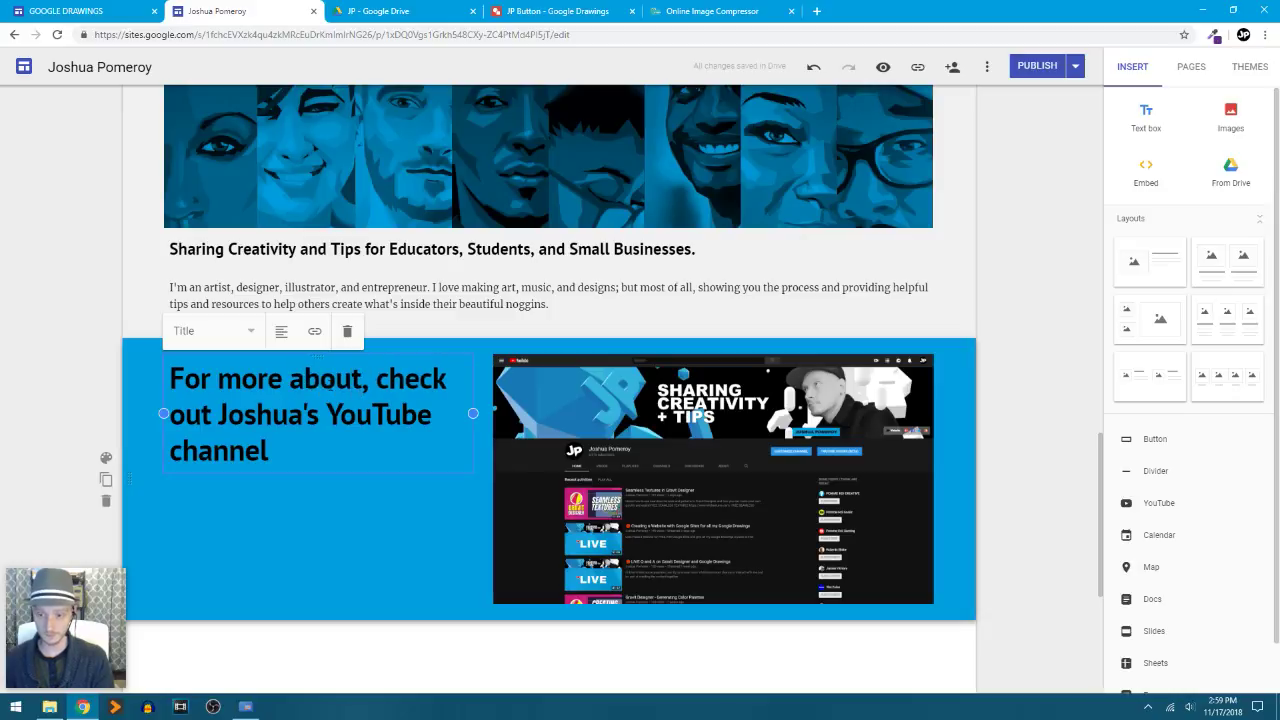
text(what J)
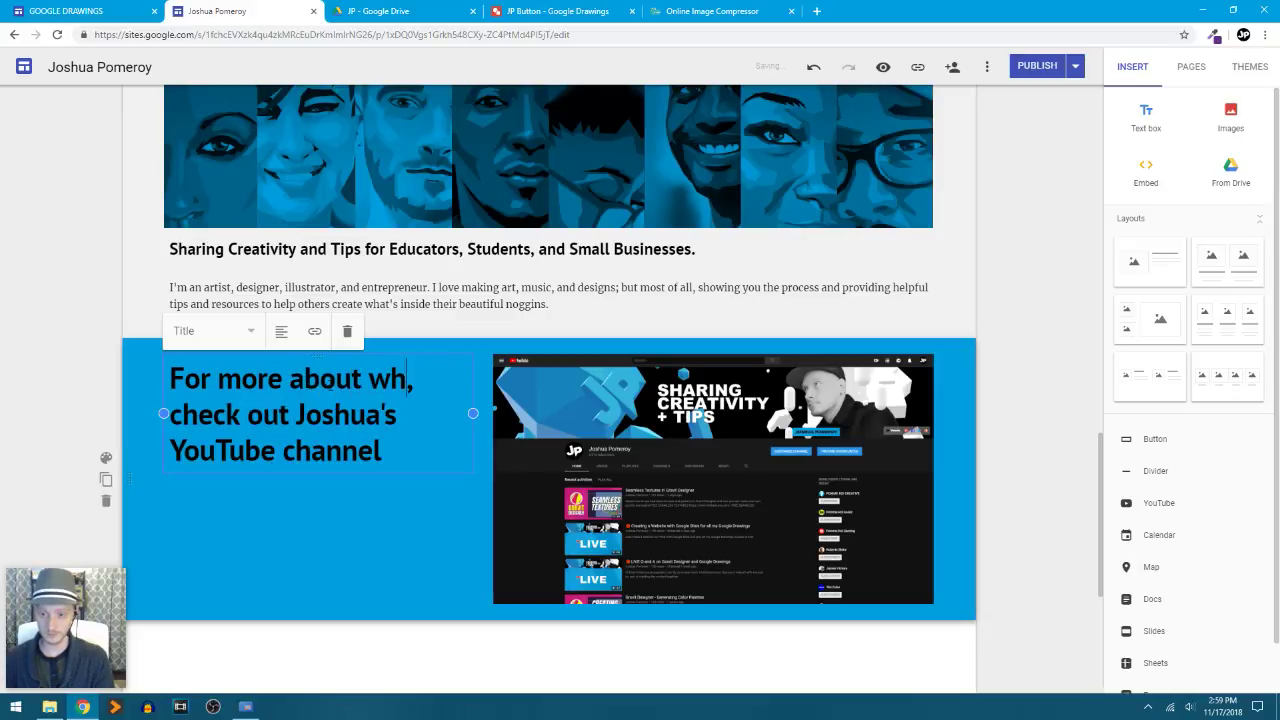
text(osh is)
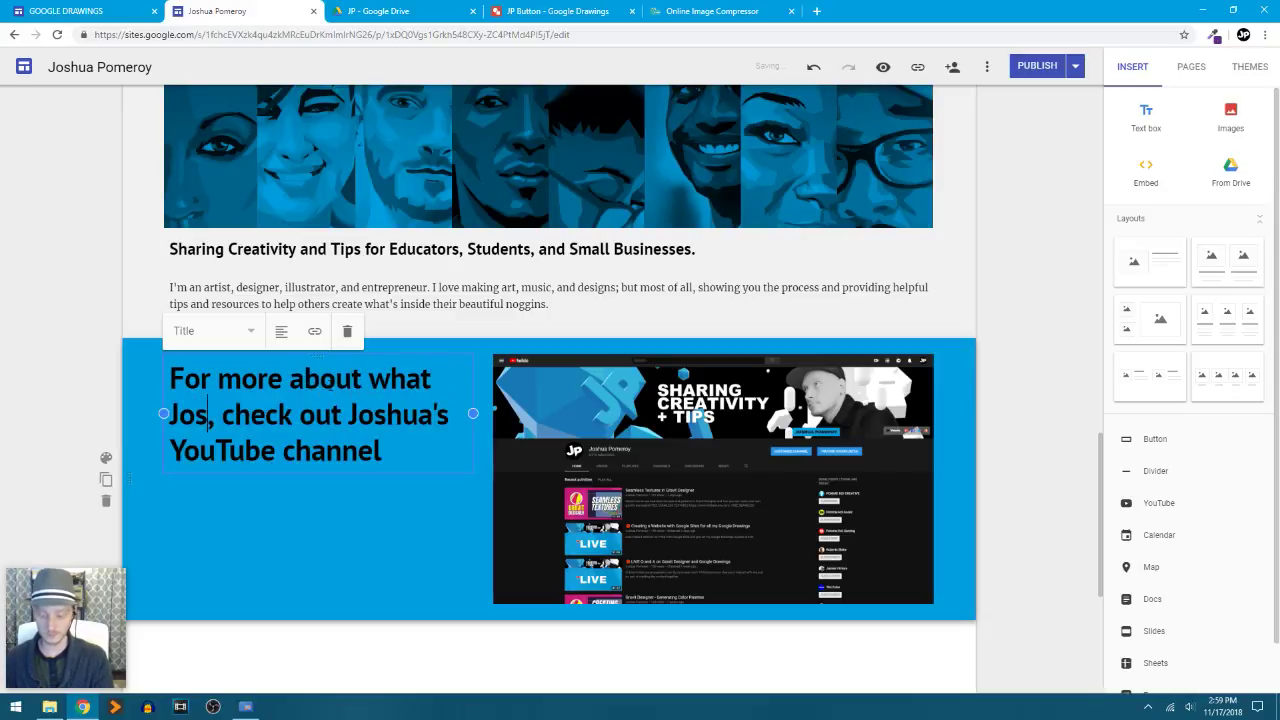
text( doing)
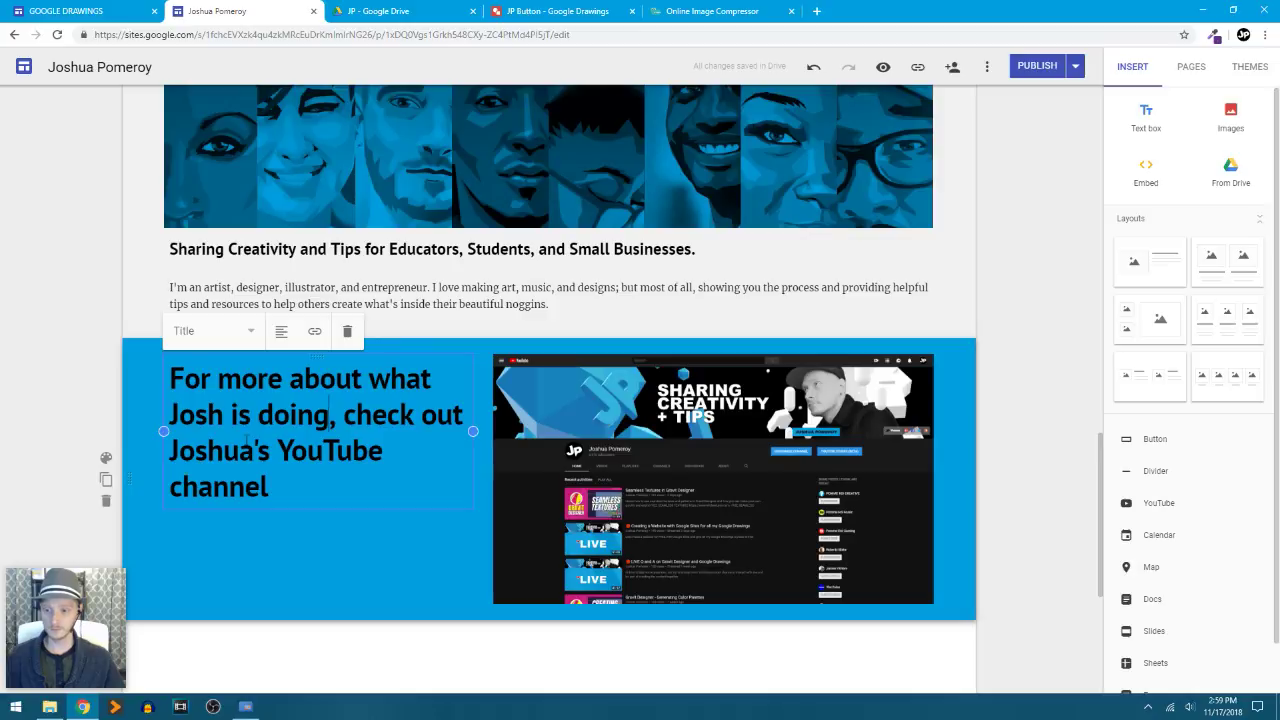
- Replace the owner's possessive name before "YouTube channel" in the heading with "his" and end the sentence with a period
drag(270, 451, 166, 452)
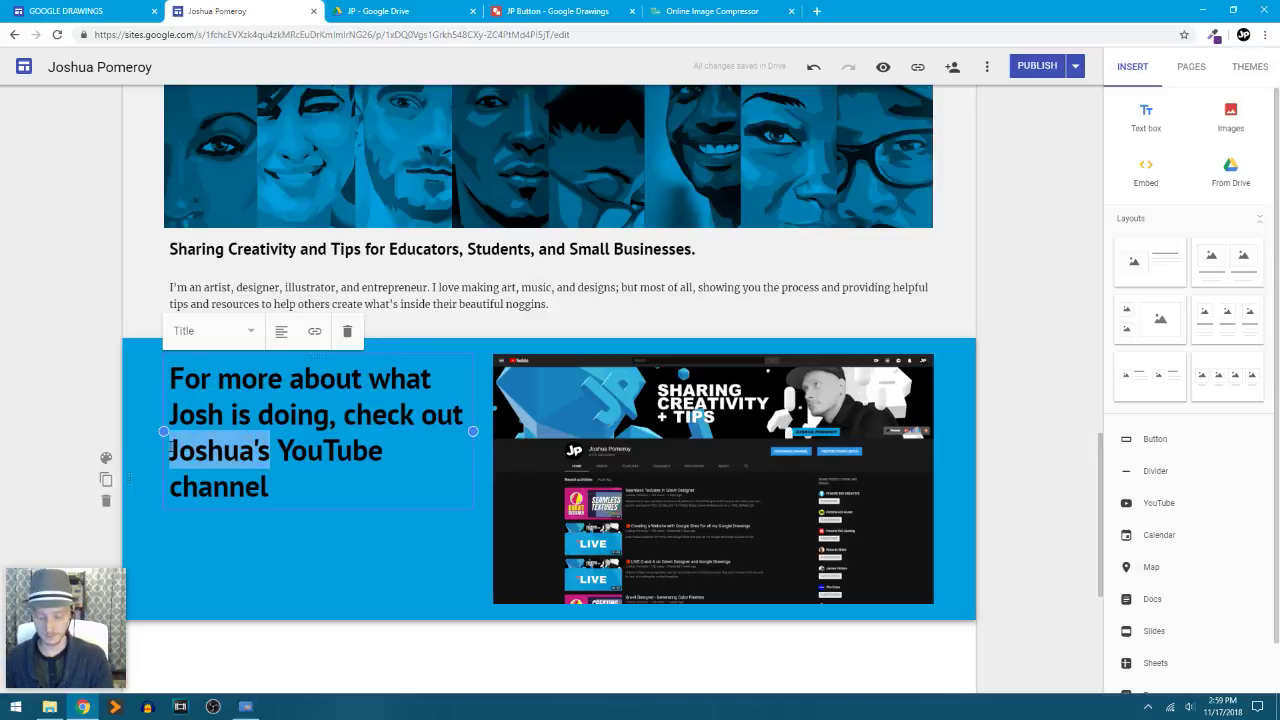
text(his)
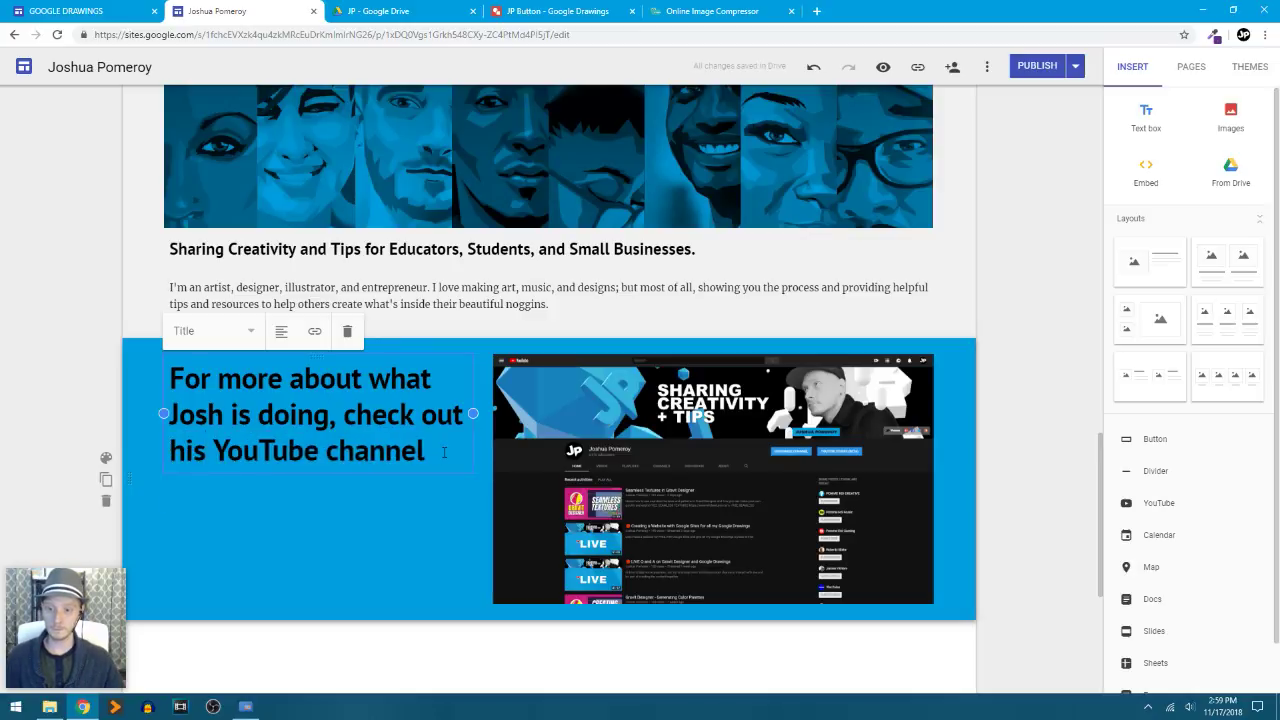
text(.)
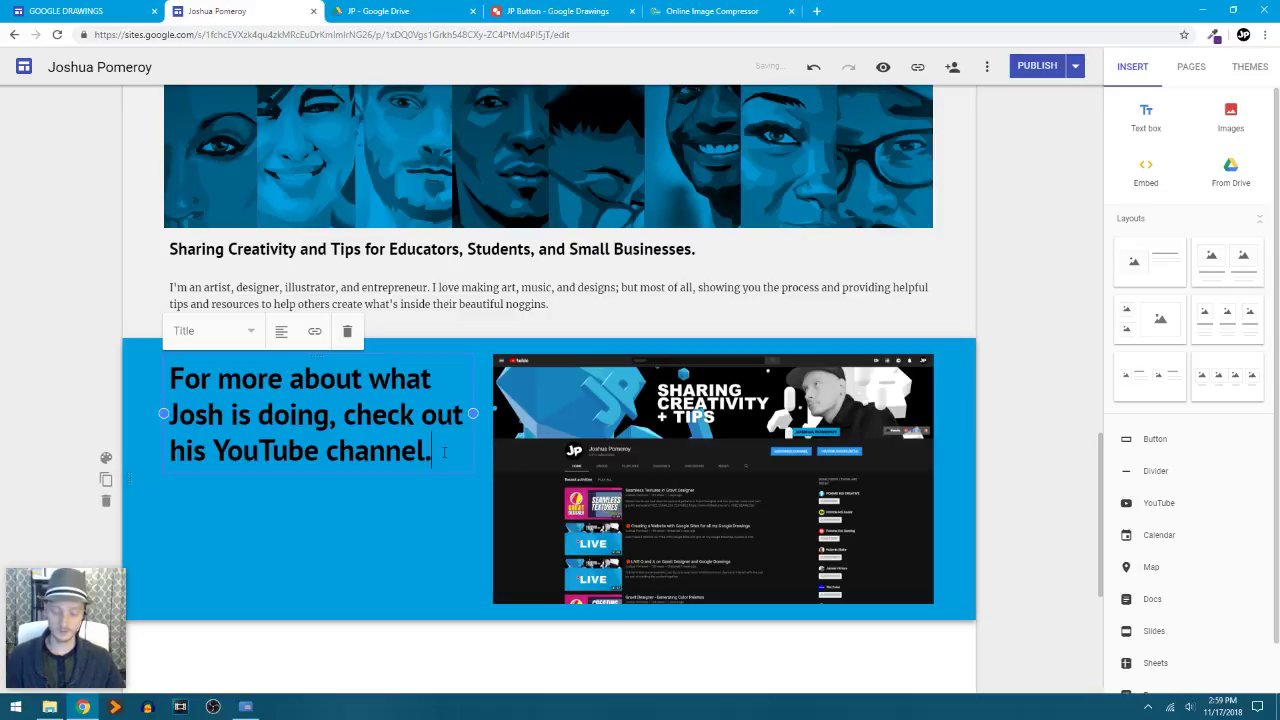
click(1014, 397)
- Copy the Patreon section from the Google Drawings site and paste it below the YouTube channel section on the portfolio site
scroll(1032, 399, down, 1)
scroll(1031, 397, down, 2)
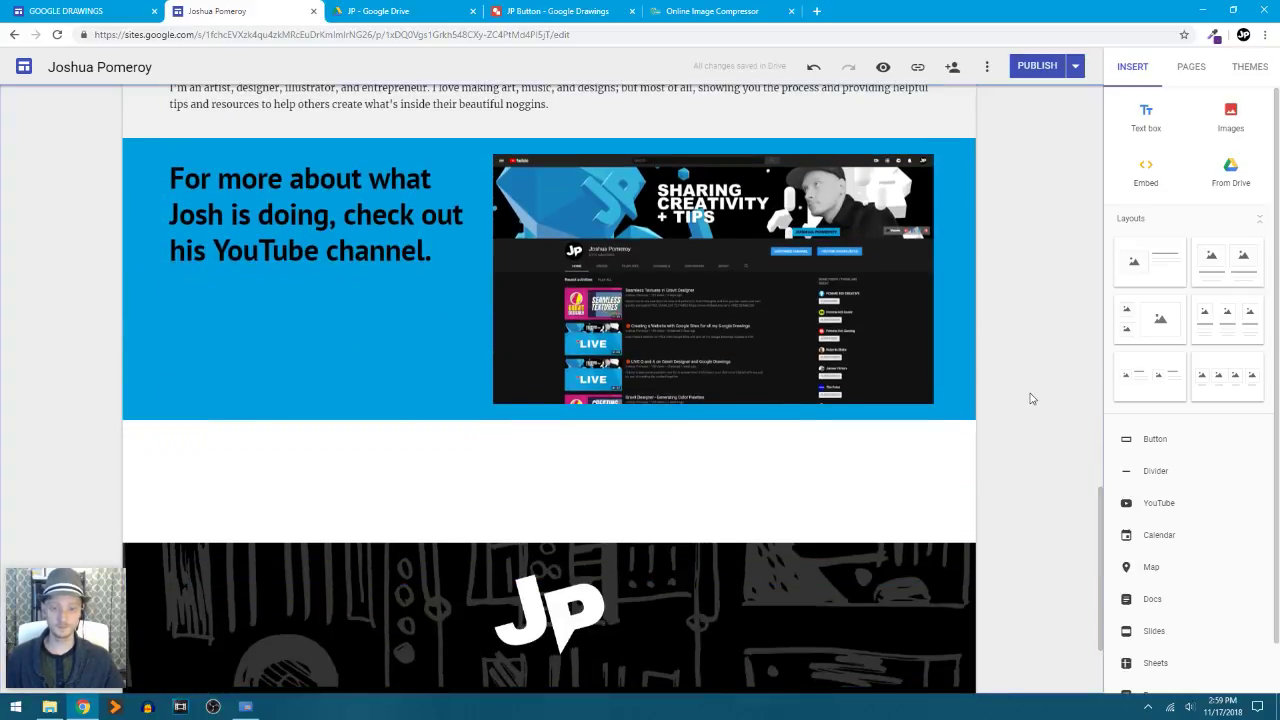
scroll(1031, 397, up, 1)
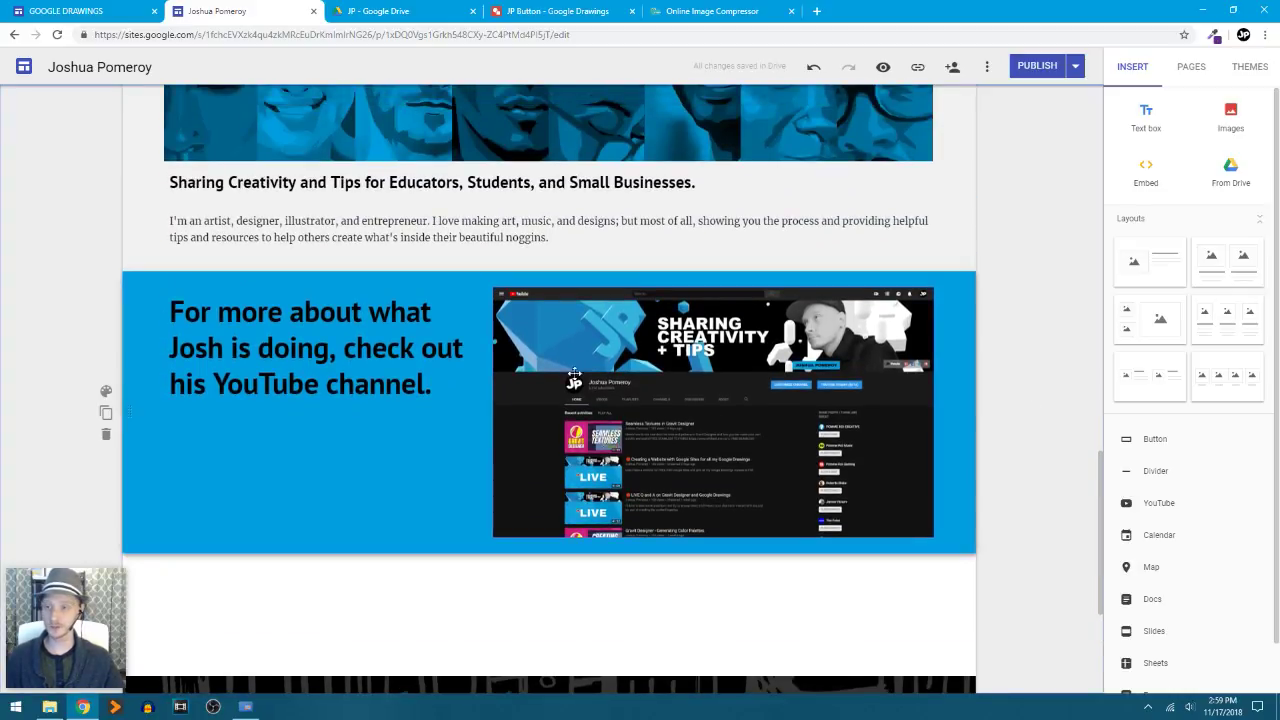
click(66, 11)
scroll(193, 528, down, 2)
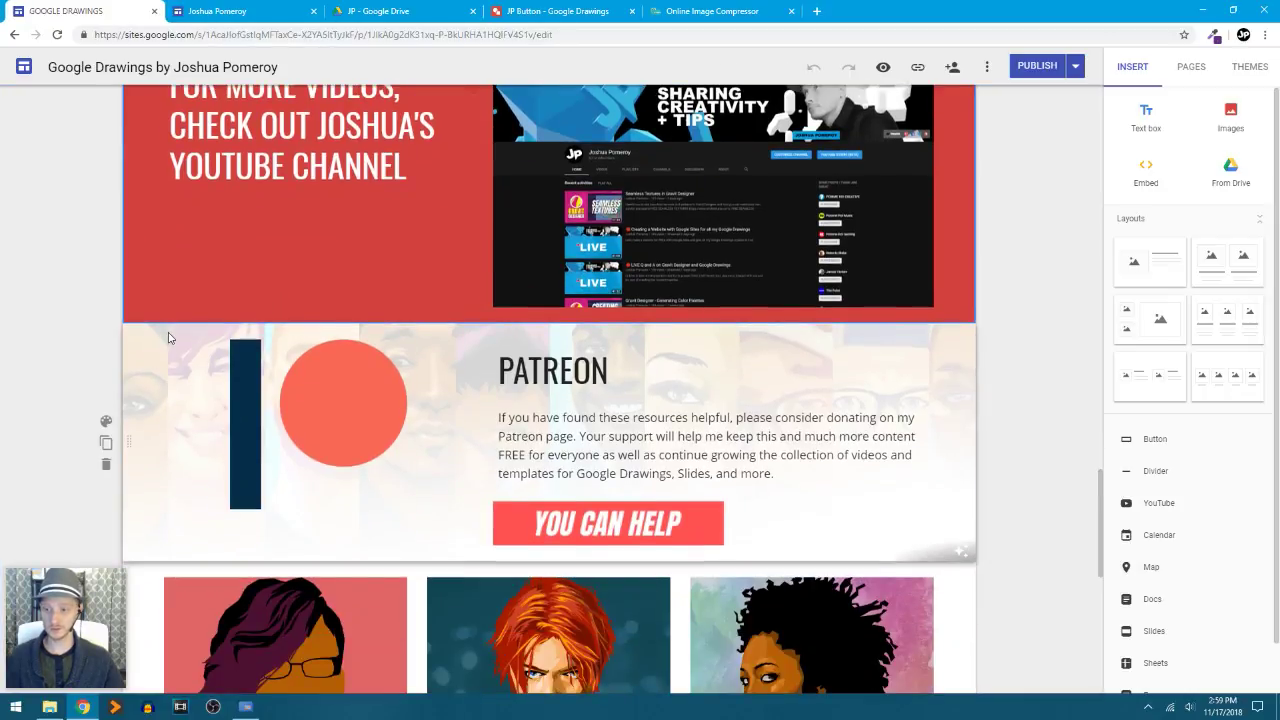
click(217, 11)
scroll(462, 489, down, 2)
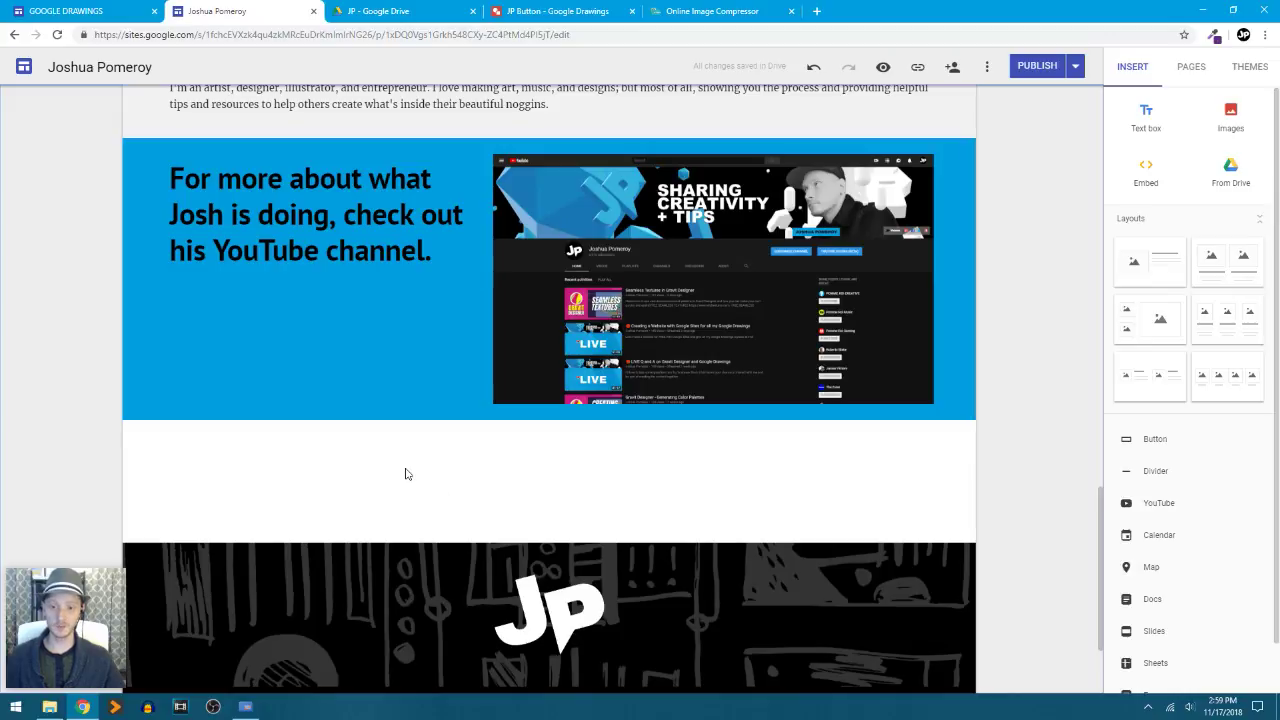
scroll(420, 470, down, 3)
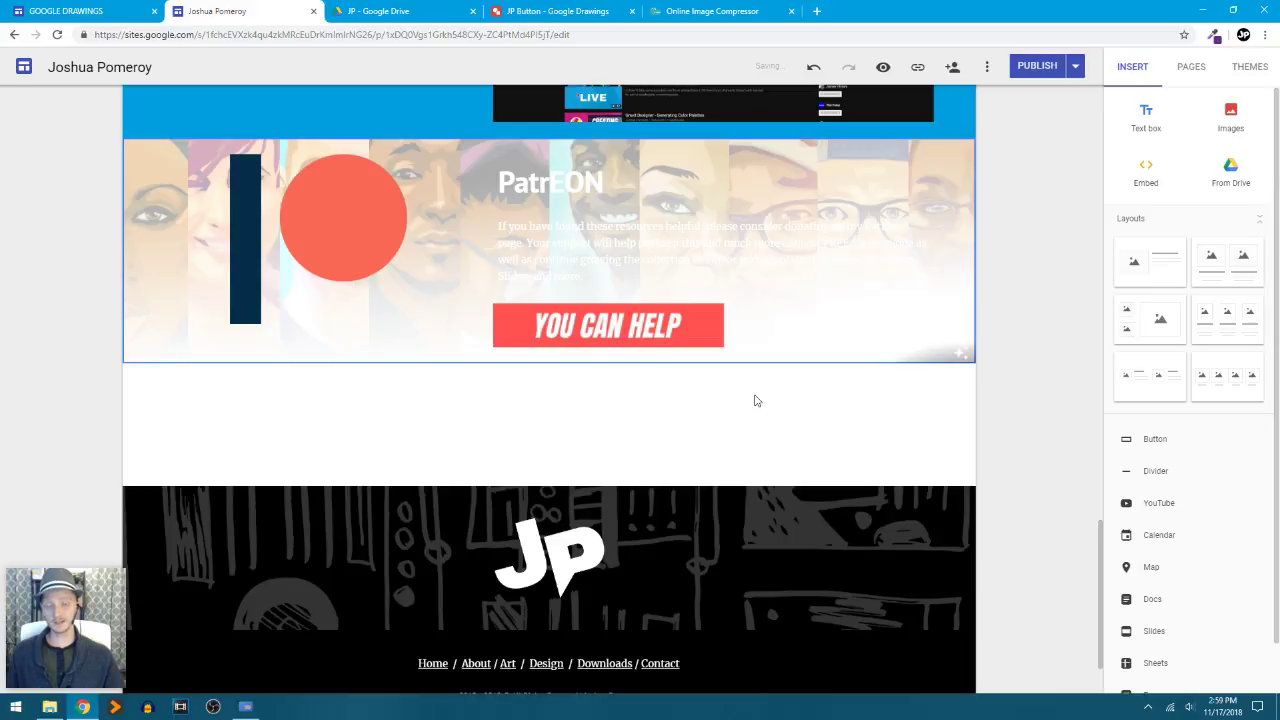
- Correct the pasted section's heading capitalization to "Patreon", checking it against the Google Drawings site
click(563, 183)
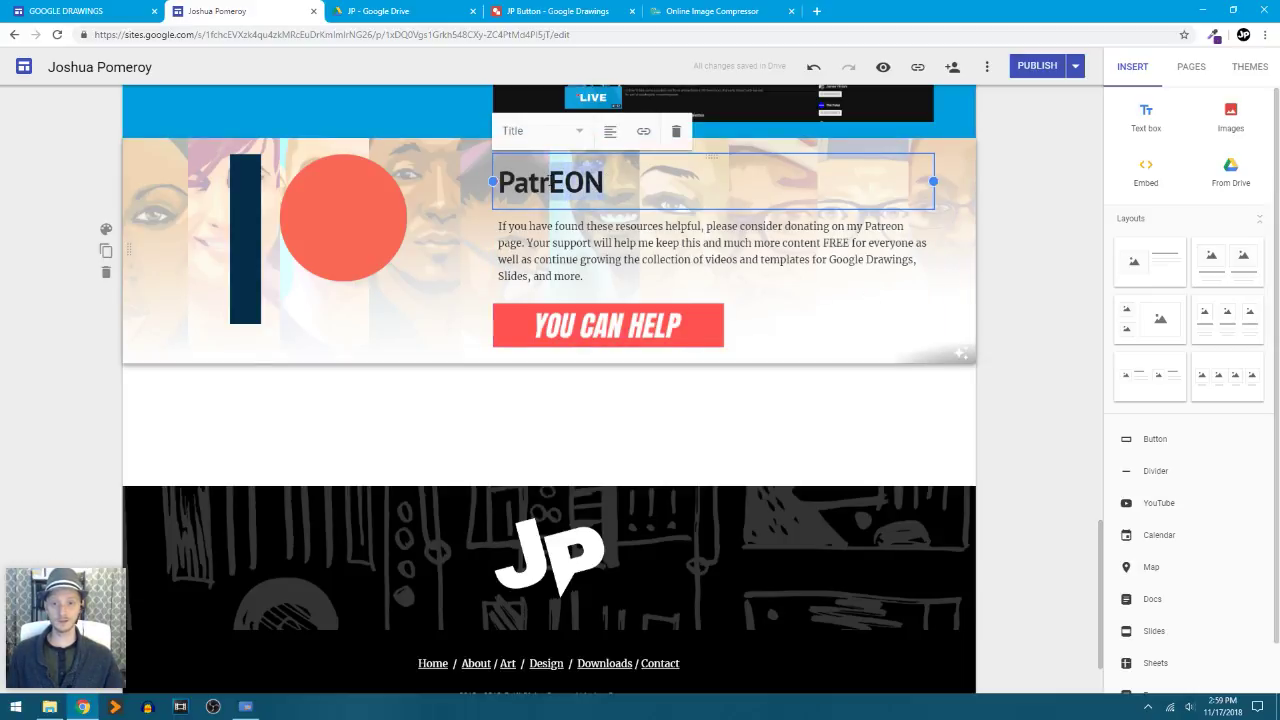
click(80, 11)
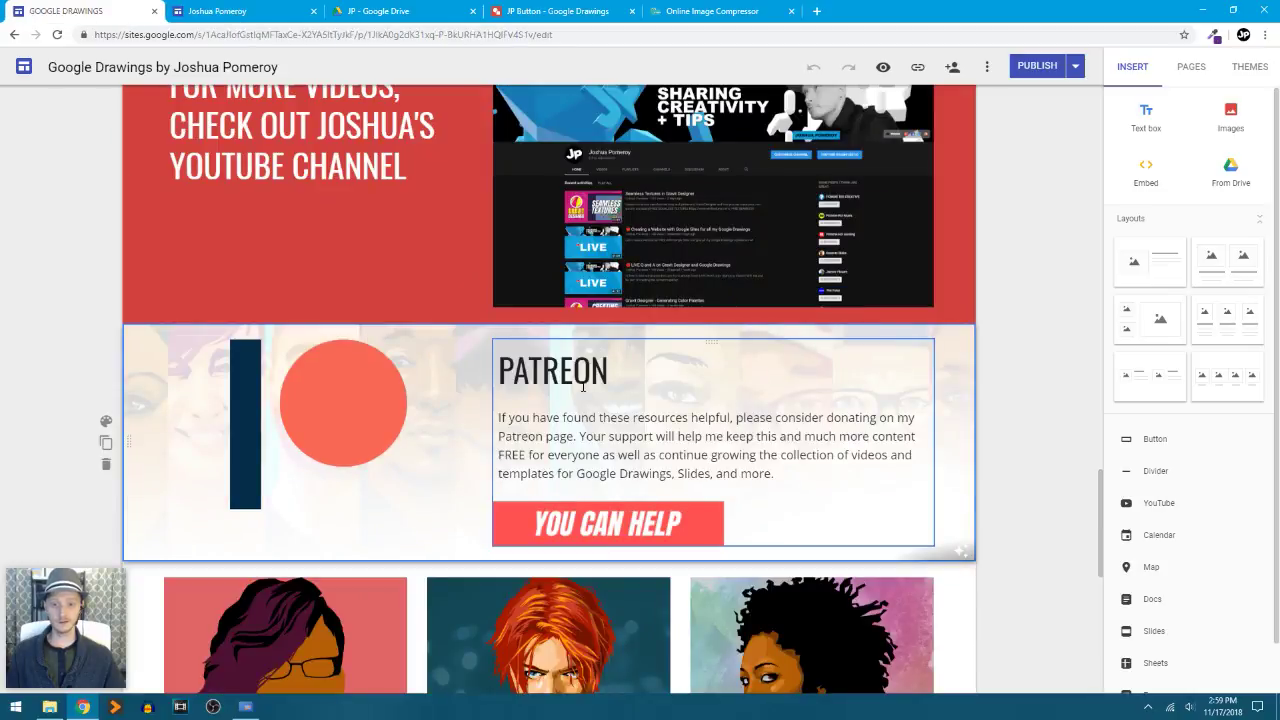
click(240, 12)
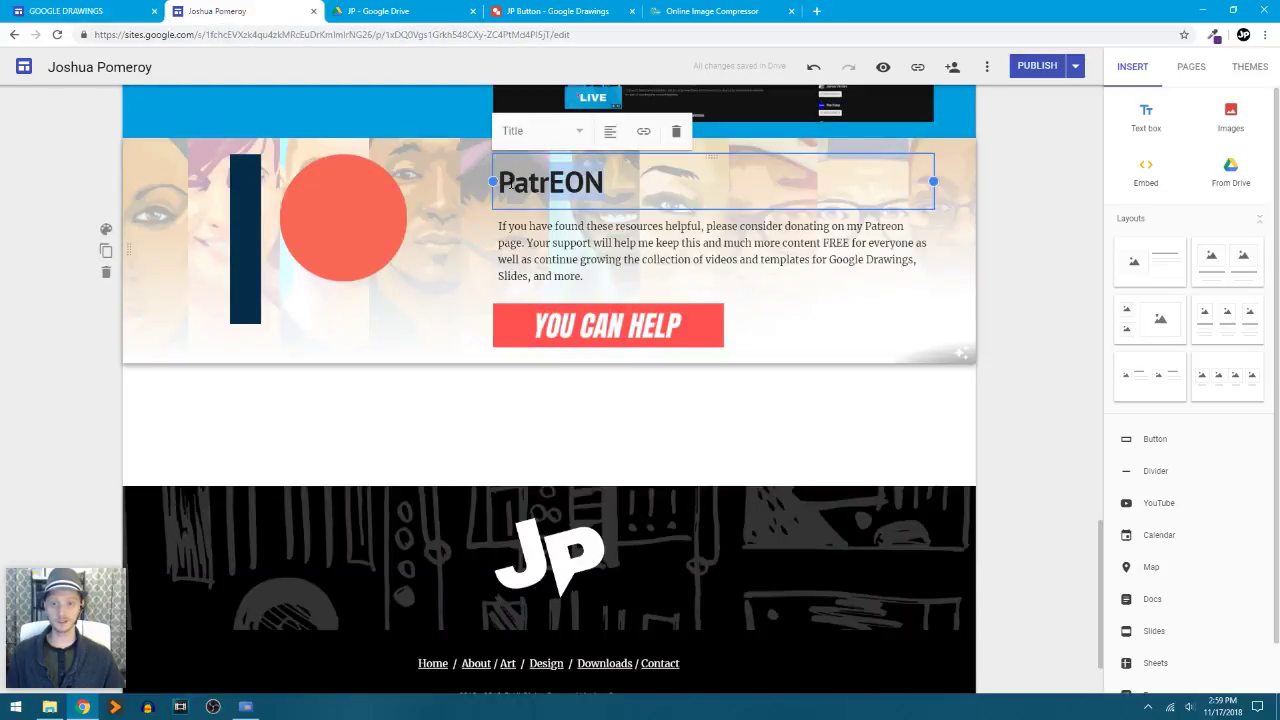
drag(616, 181, 492, 182)
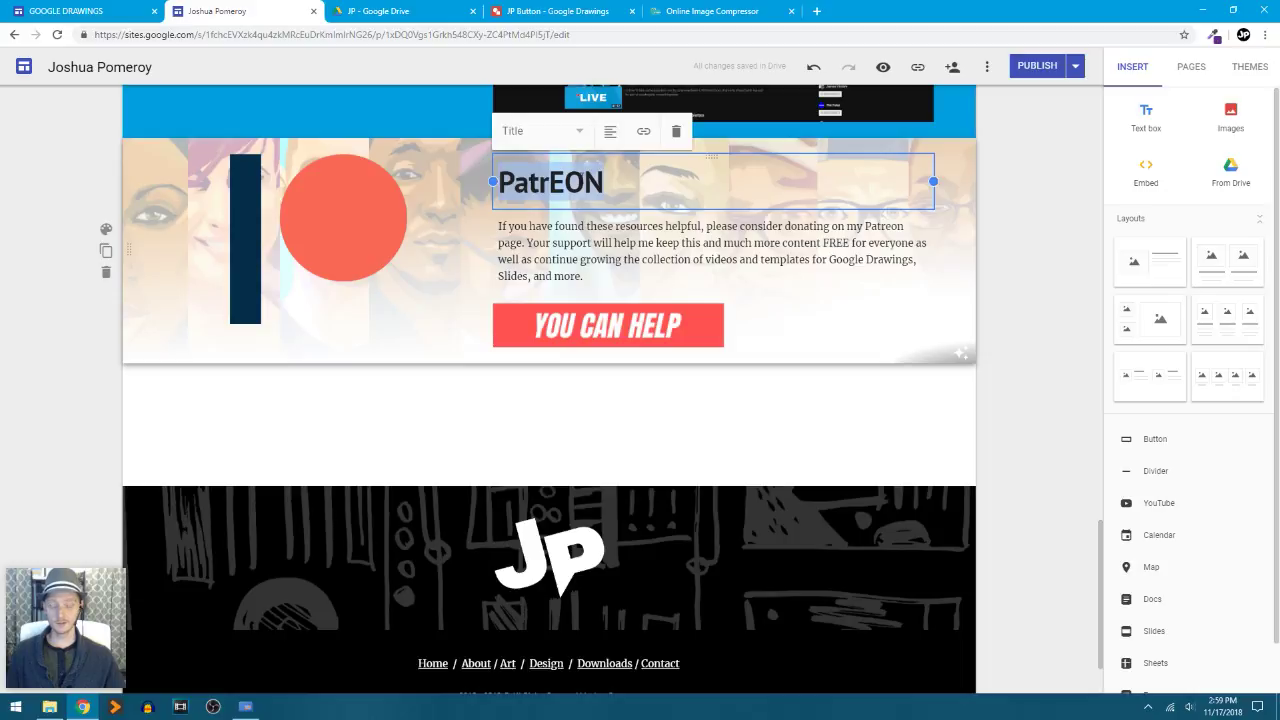
text(Patreon)
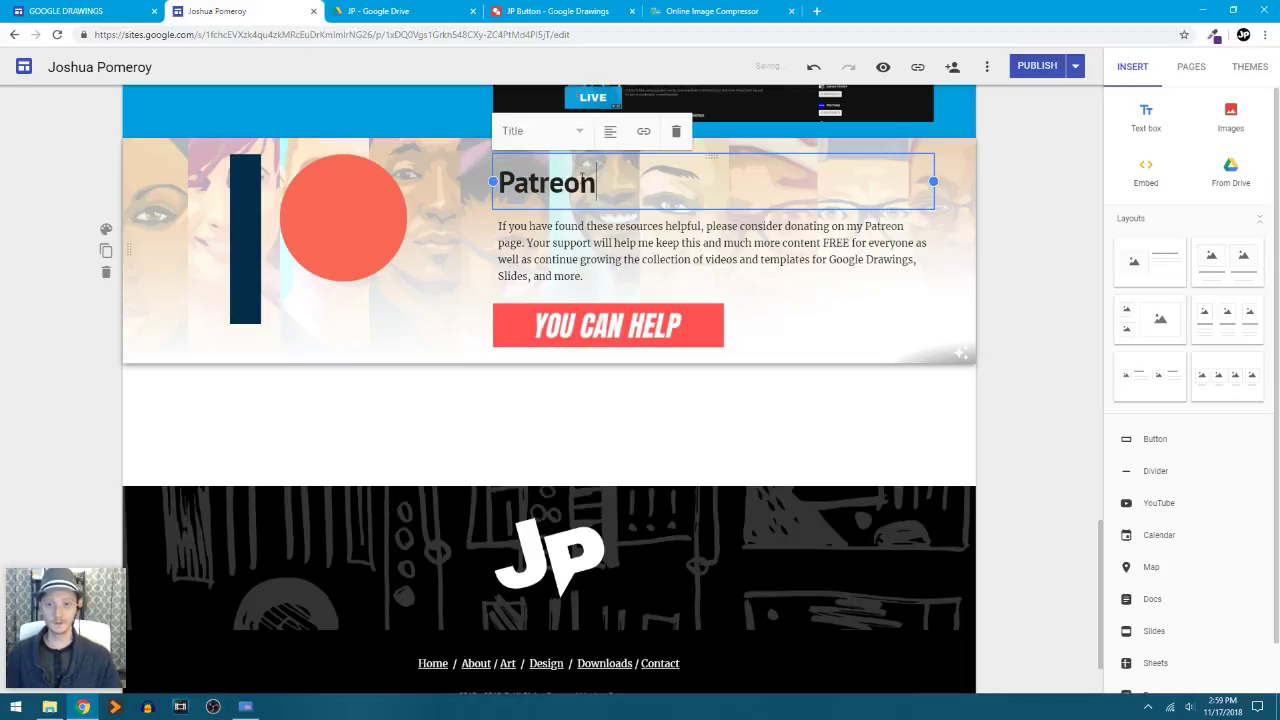
click(1023, 270)
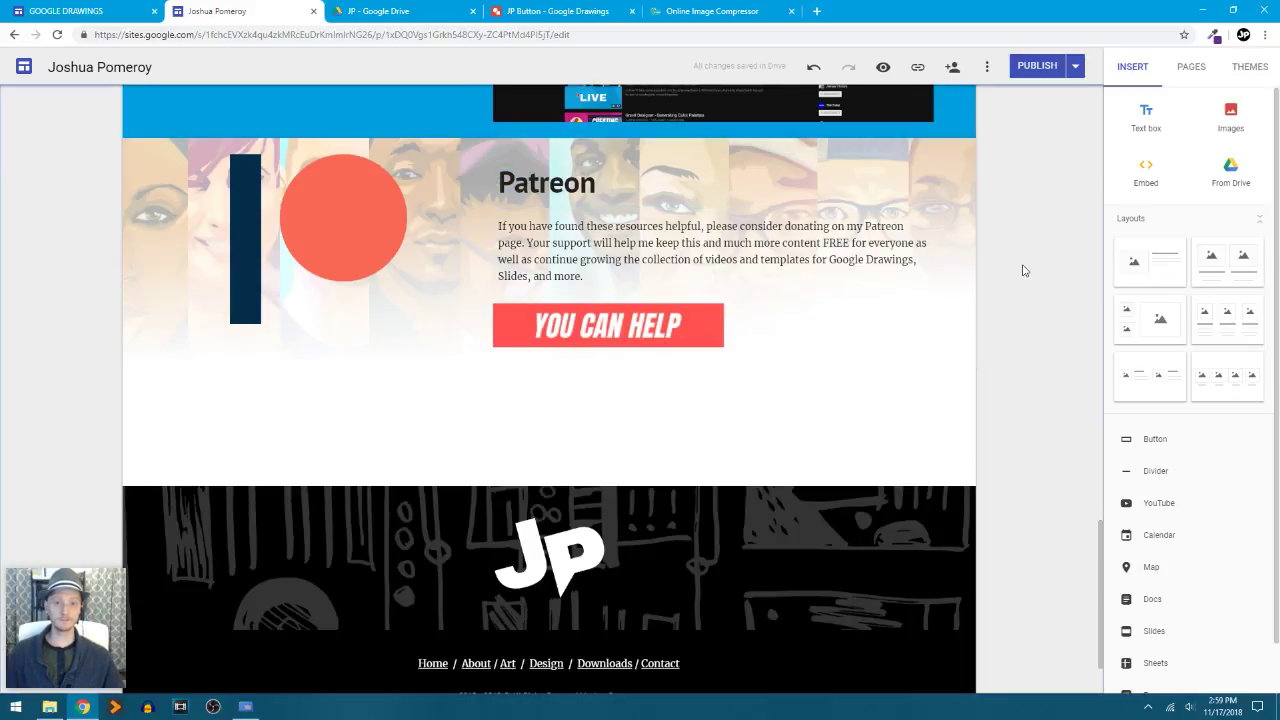
- Compare the Patreon section's logo, heading and background image on the portfolio site with the original on the Google Drawings site
click(286, 306)
scroll(280, 309, up, 2)
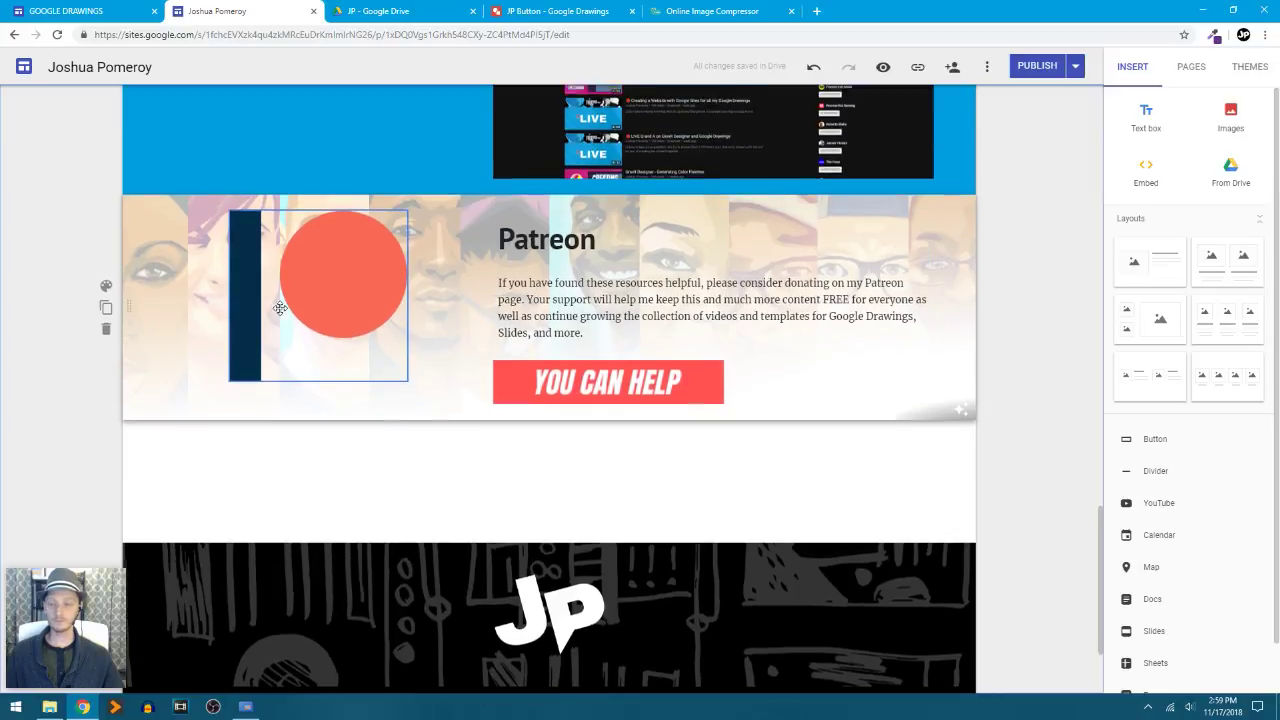
click(416, 356)
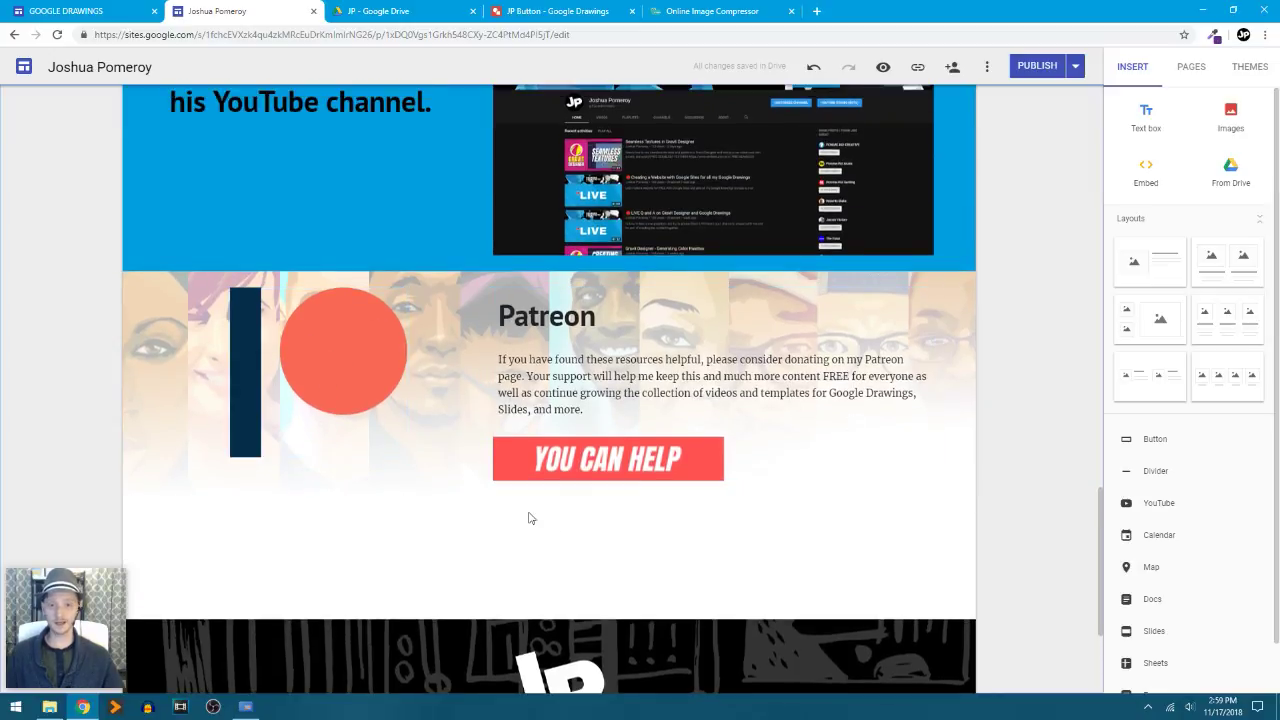
click(546, 318)
key(ctrl+1)
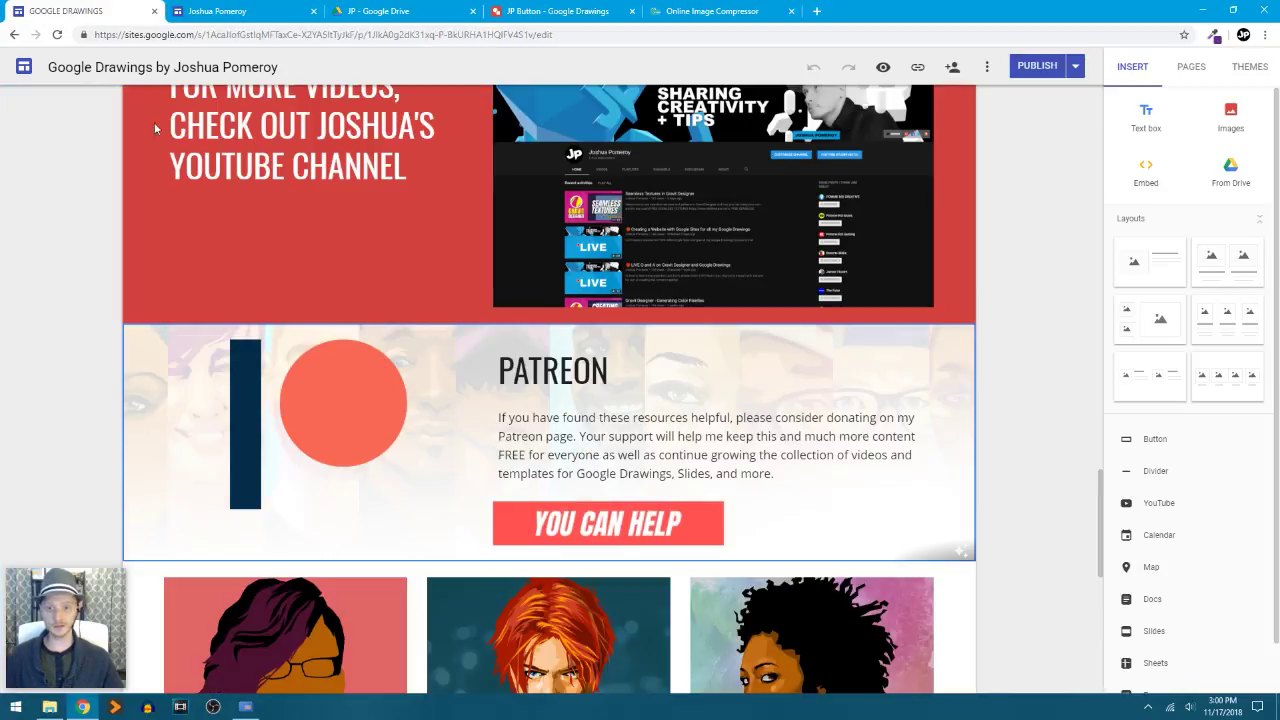
click(555, 375)
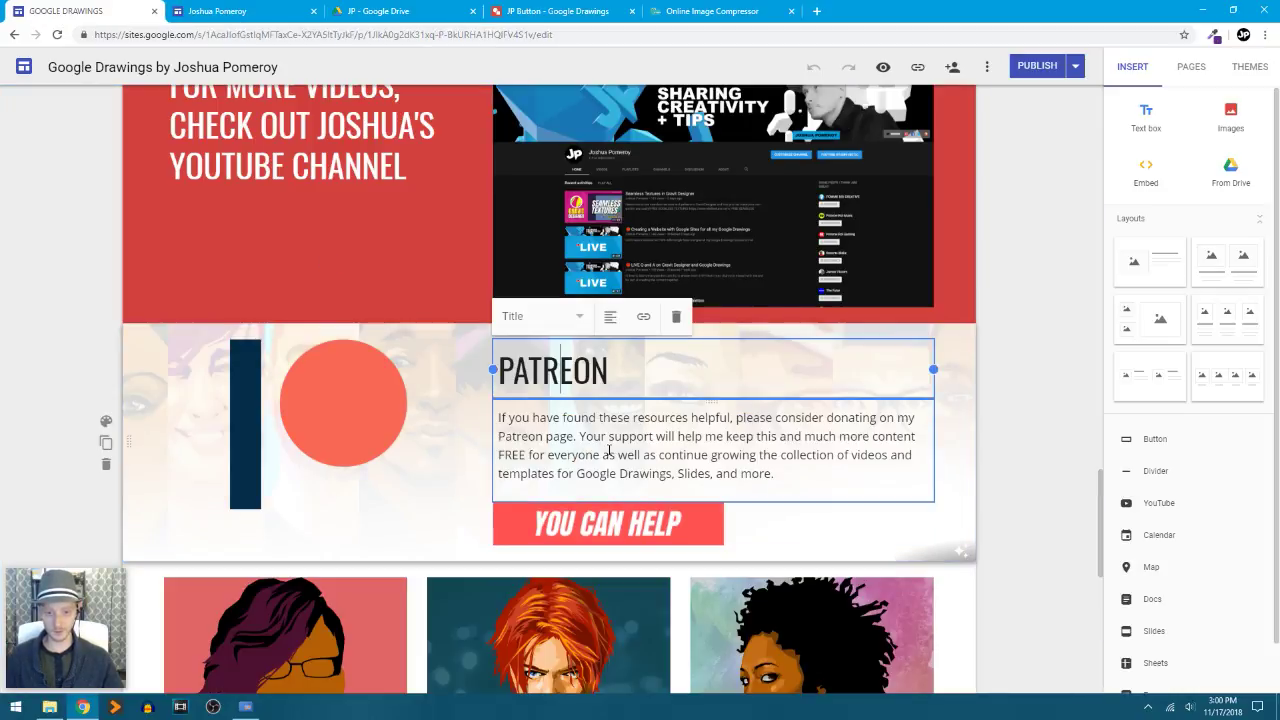
key(Delete)
key(ctrl+z)
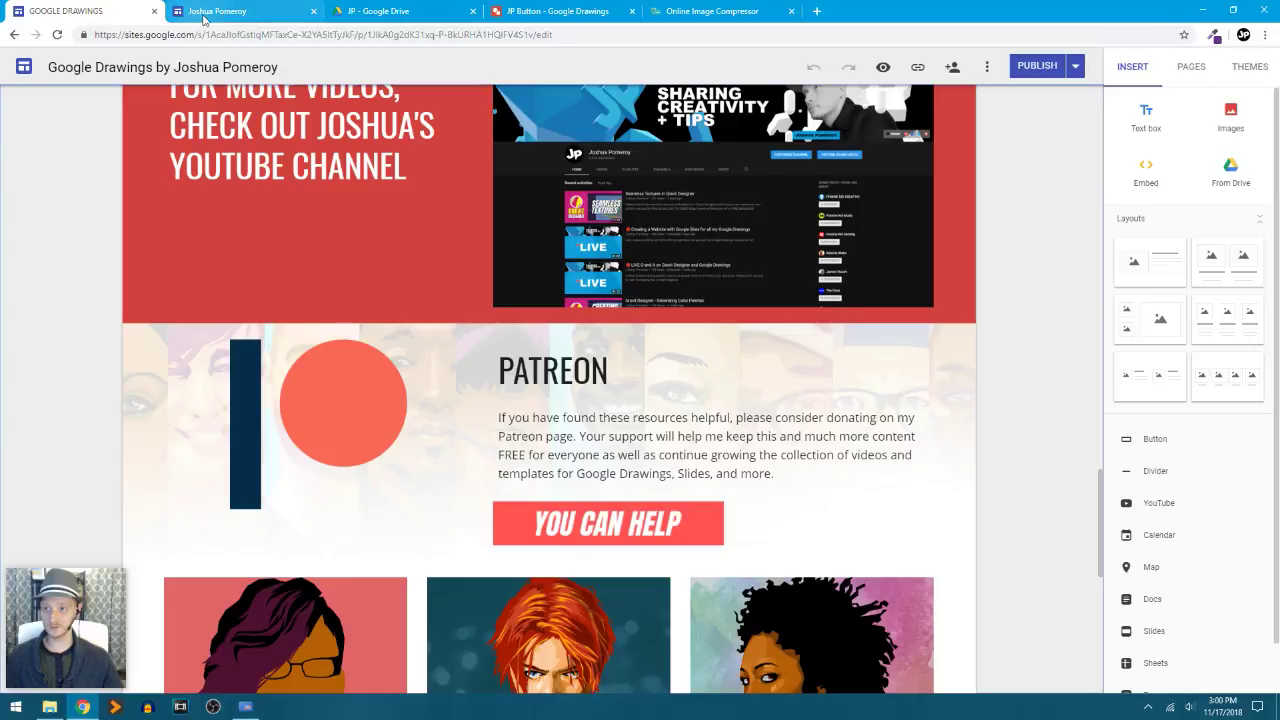
click(200, 14)
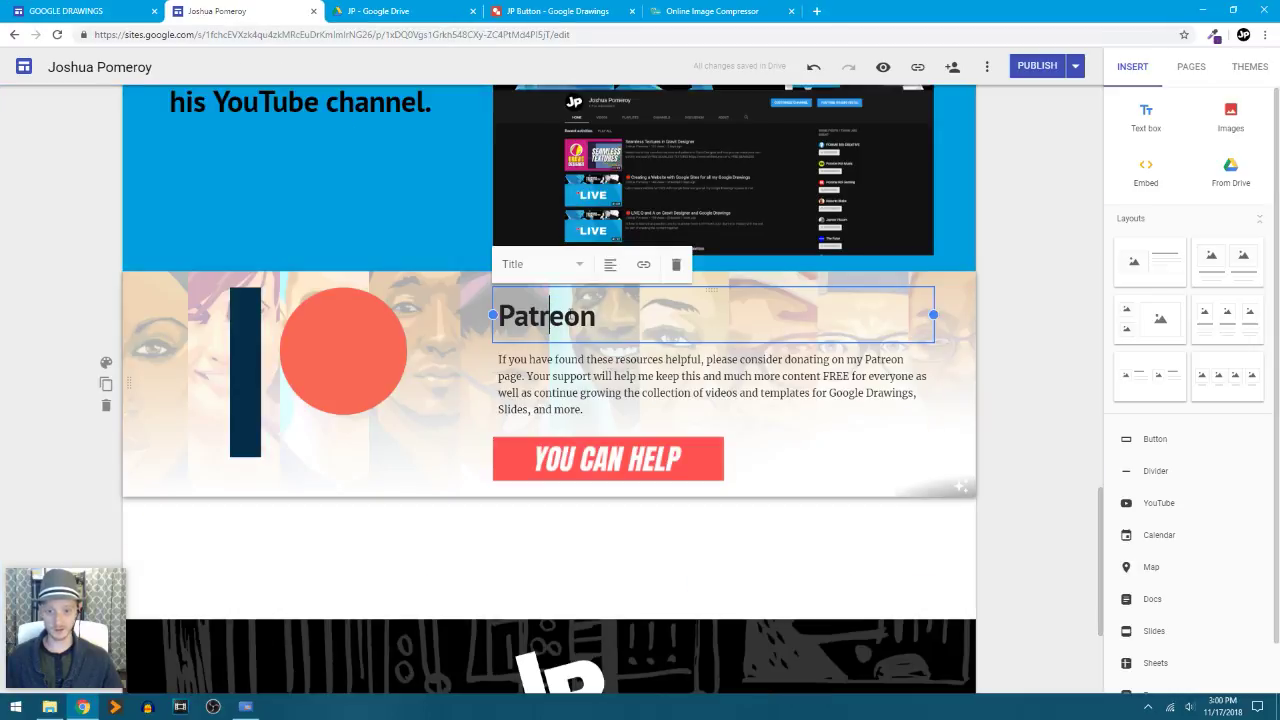
click(102, 12)
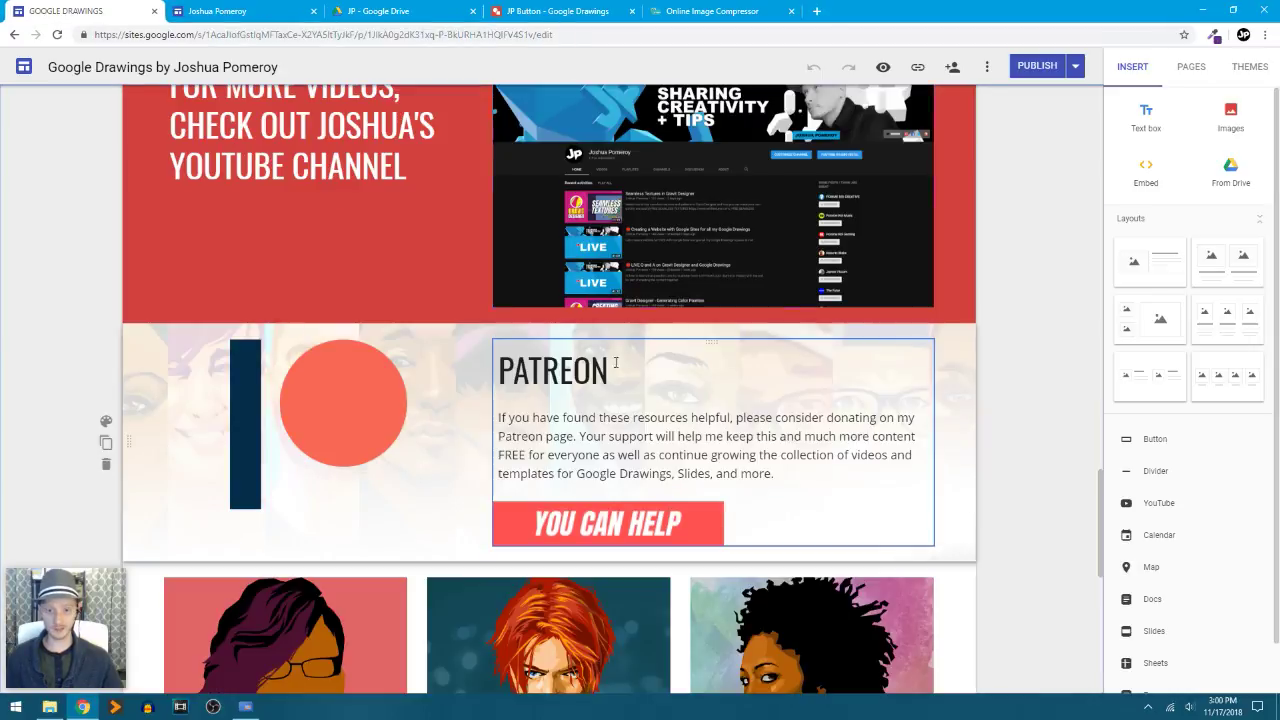
- Check the links attached to the Patreon section's "YOU CAN HELP" image and the YouTube channel screenshot on the portfolio site
click(240, 12)
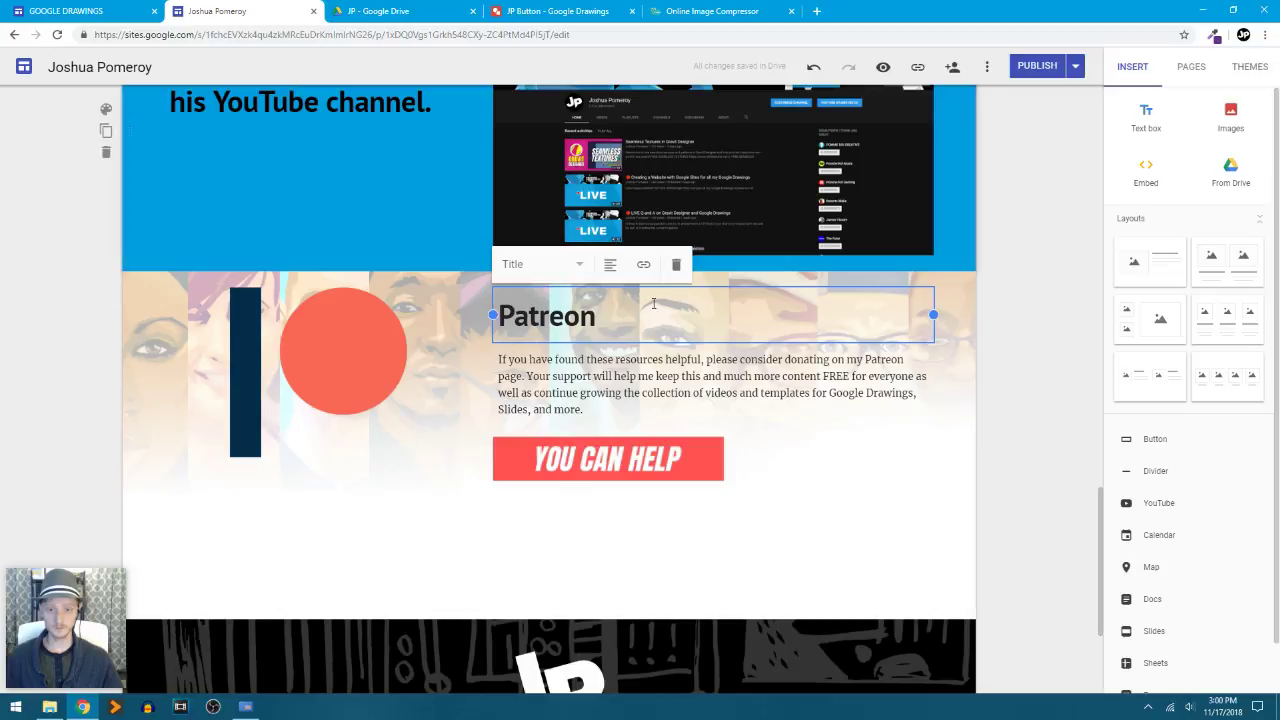
click(707, 470)
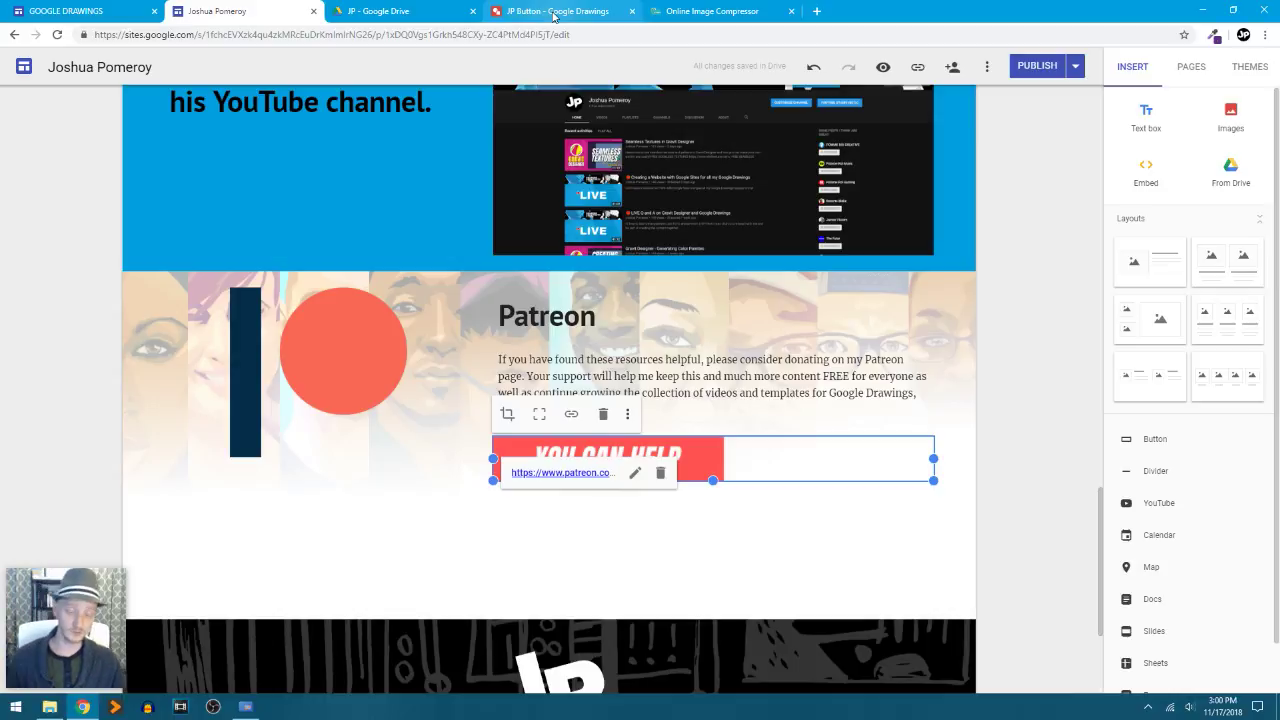
scroll(1050, 398, up, 3)
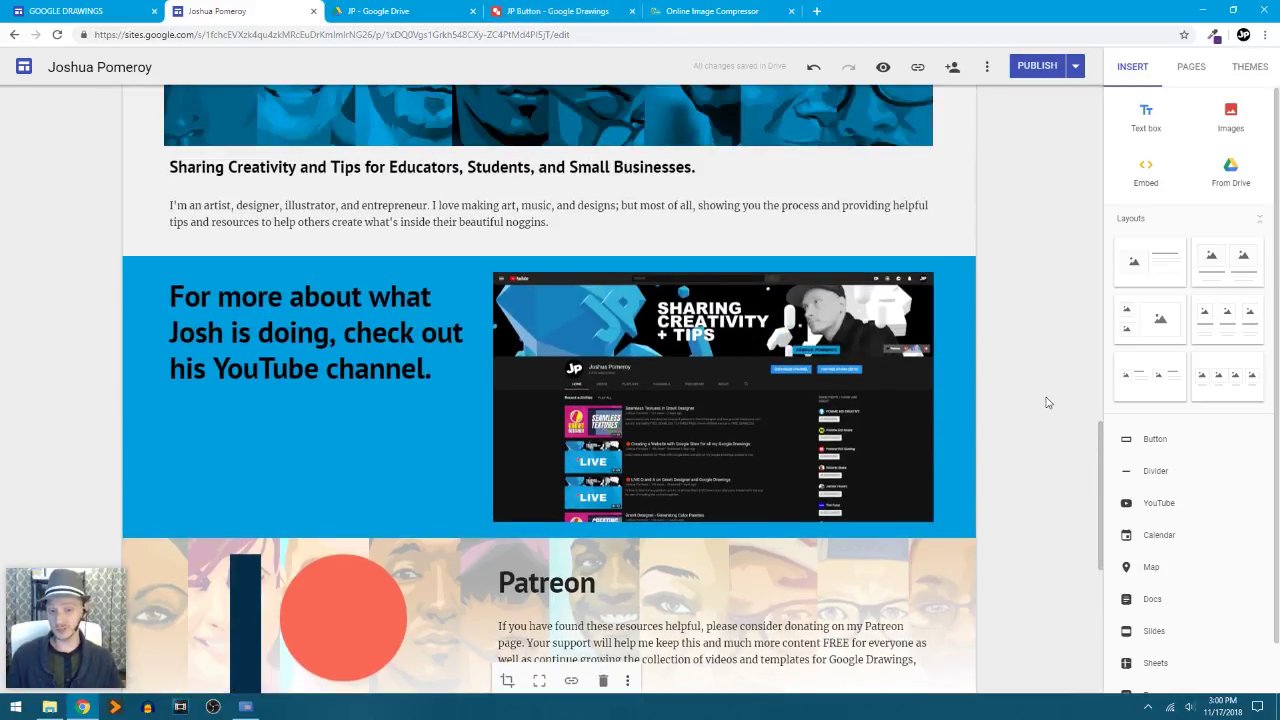
click(763, 433)
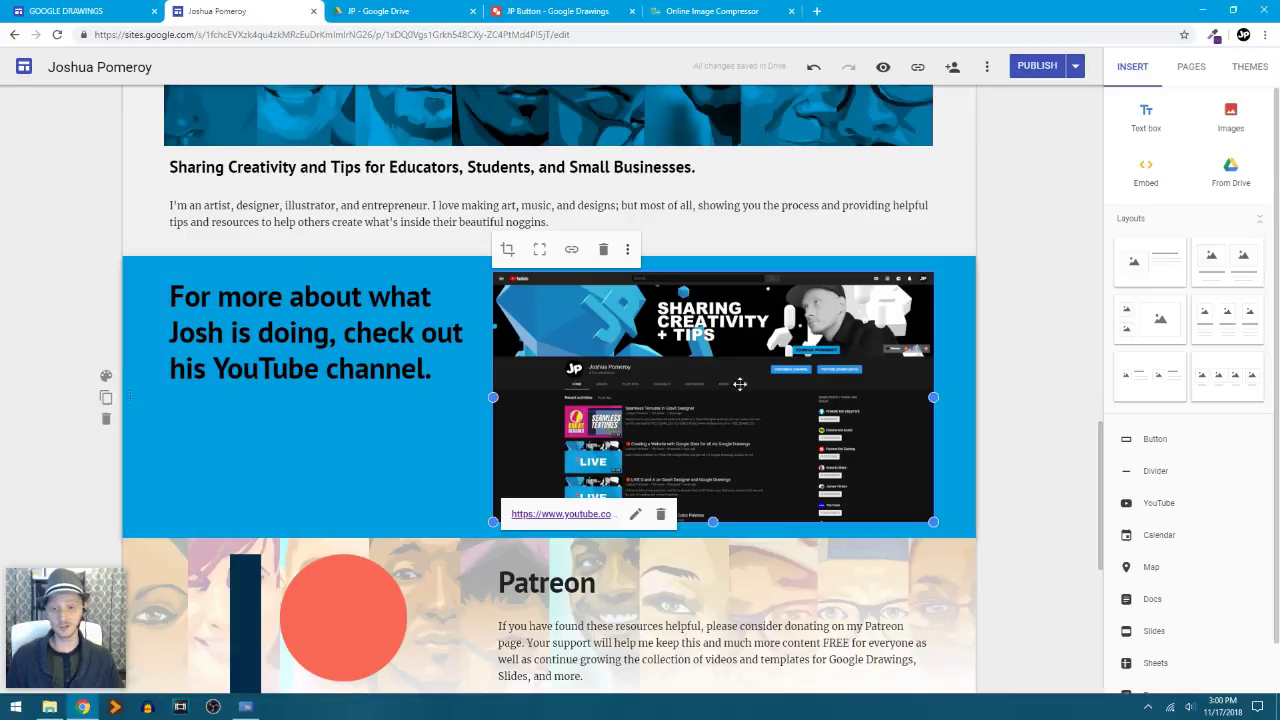
click(1033, 375)
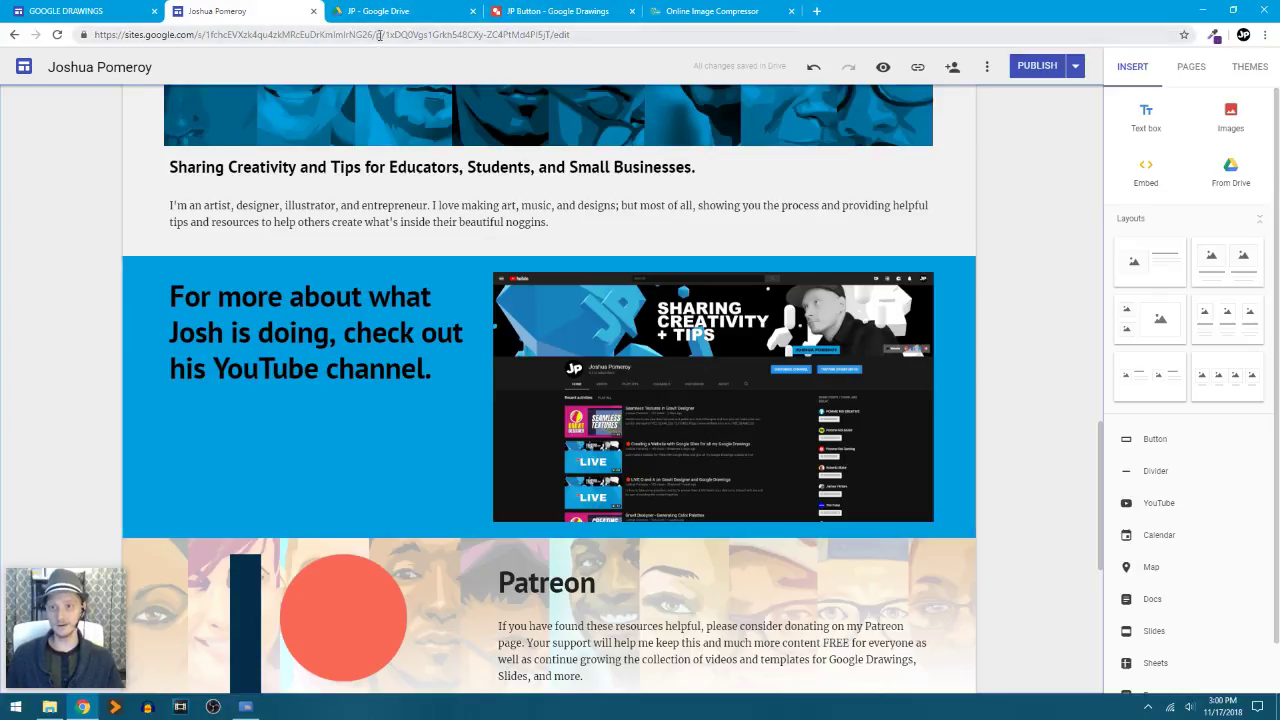
- Examine the "YOU CAN HELP" button artwork in the JP Button drawing
click(540, 12)
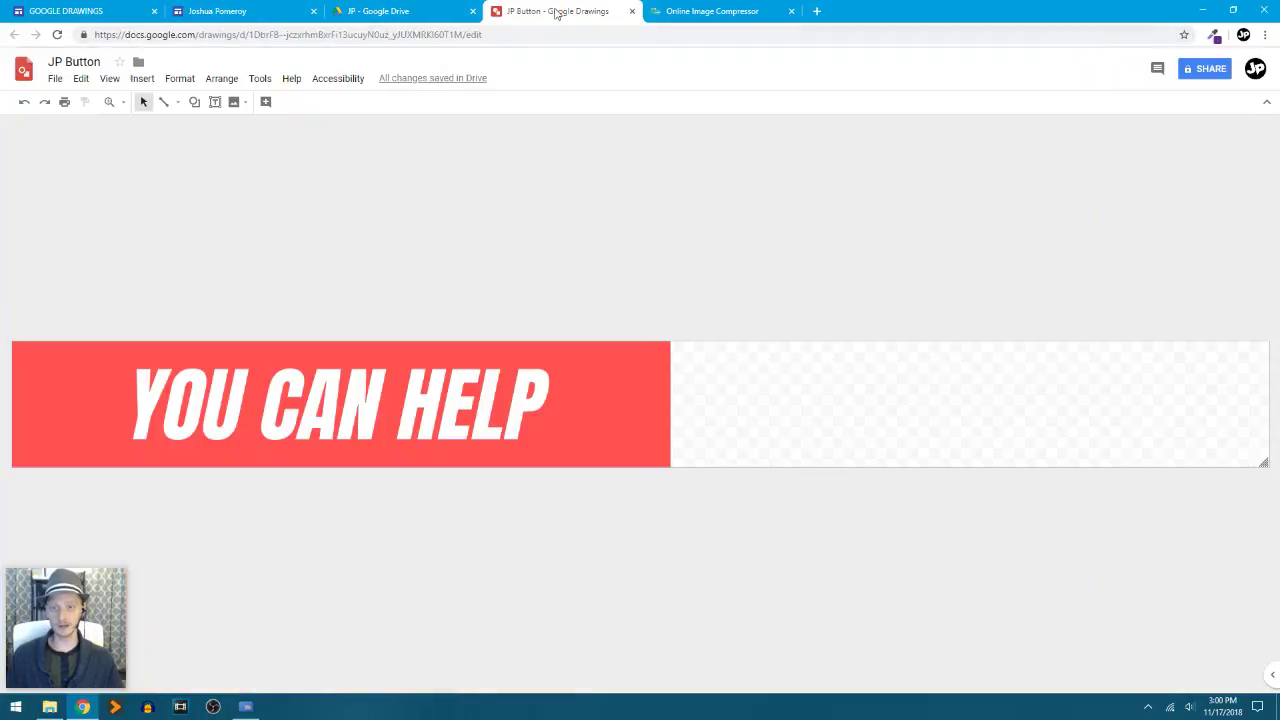
click(614, 367)
click(357, 179)
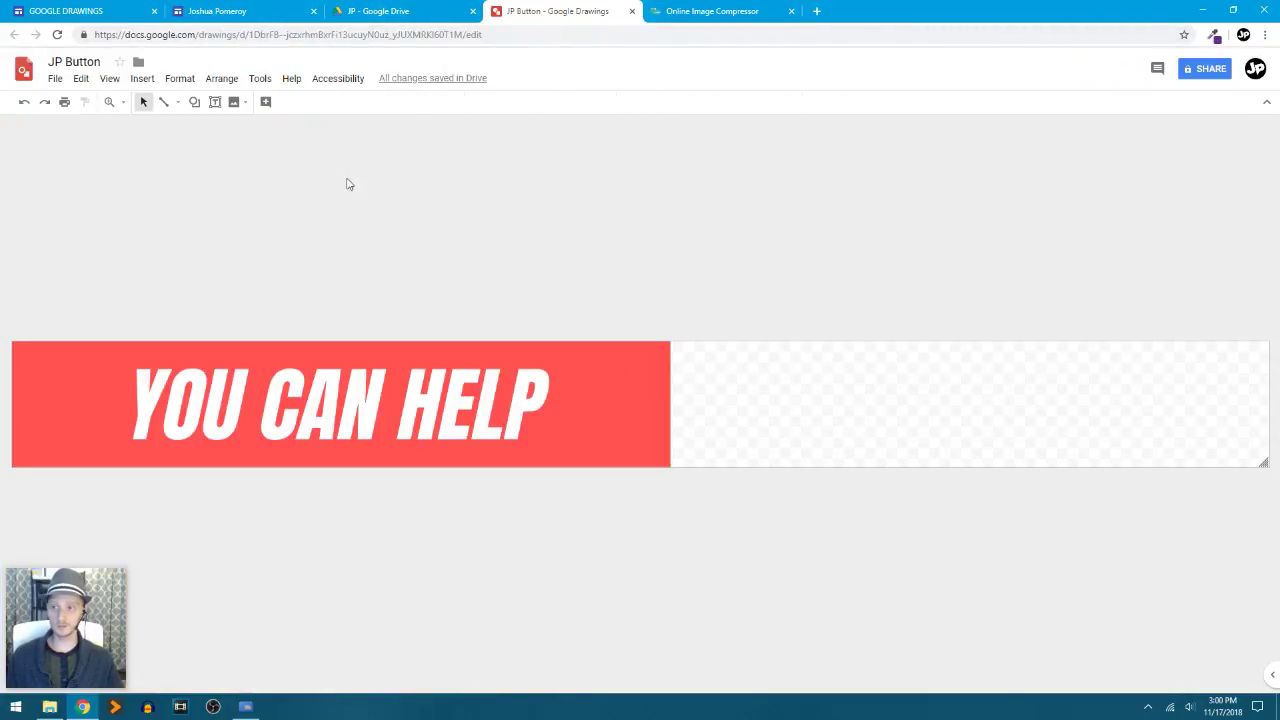
click(418, 12)
click(572, 12)
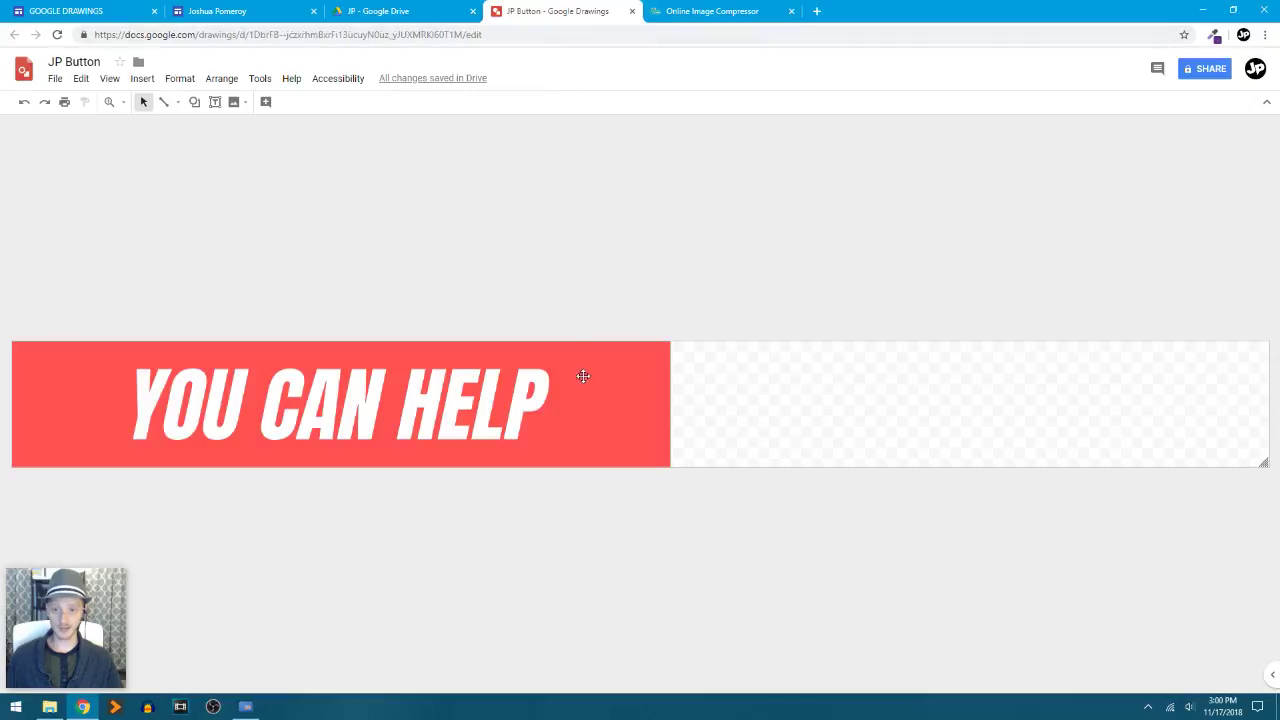
- On the Google Drawings site, insert a test button named "sfdg" with the link "sfdgfd"
click(113, 19)
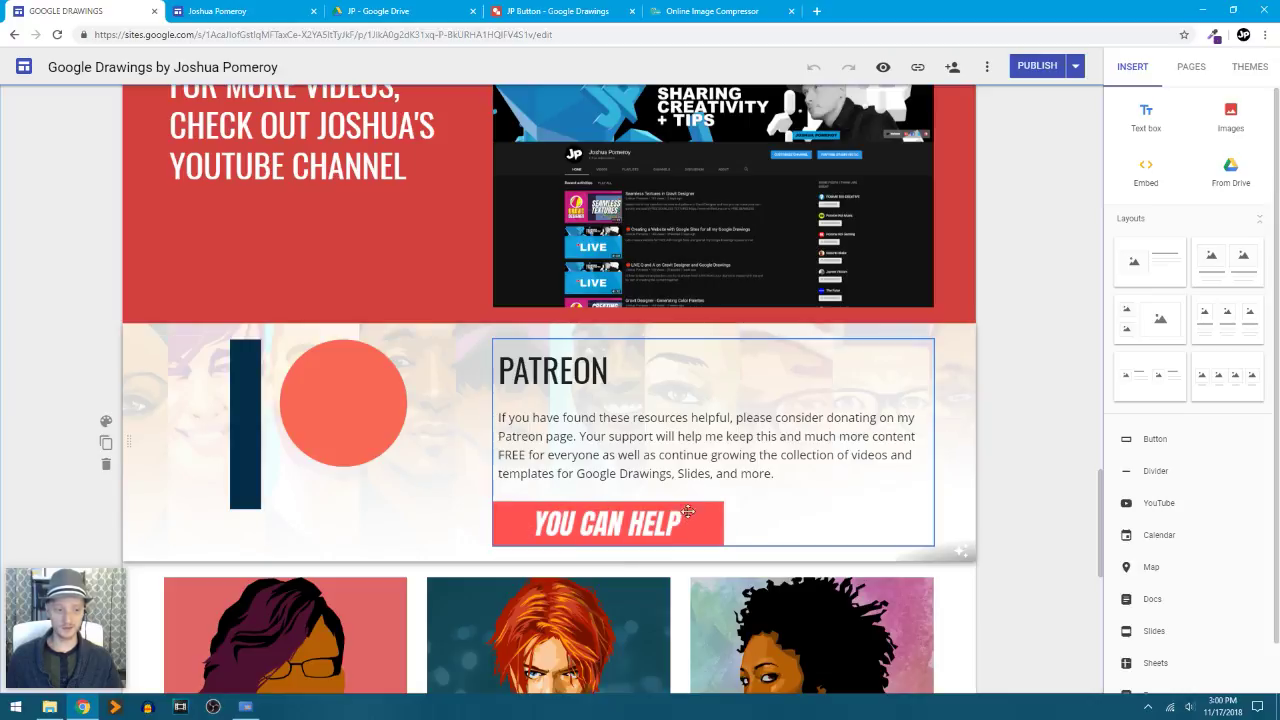
scroll(700, 510, down, 2)
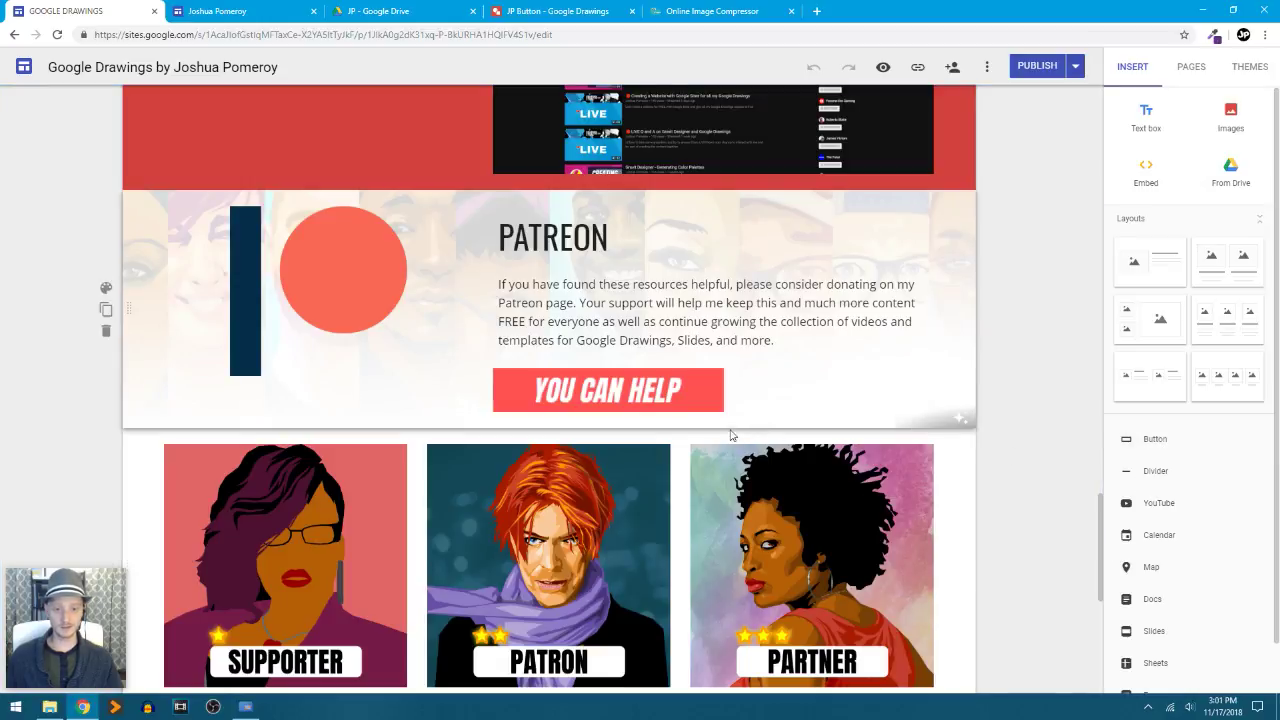
click(1155, 441)
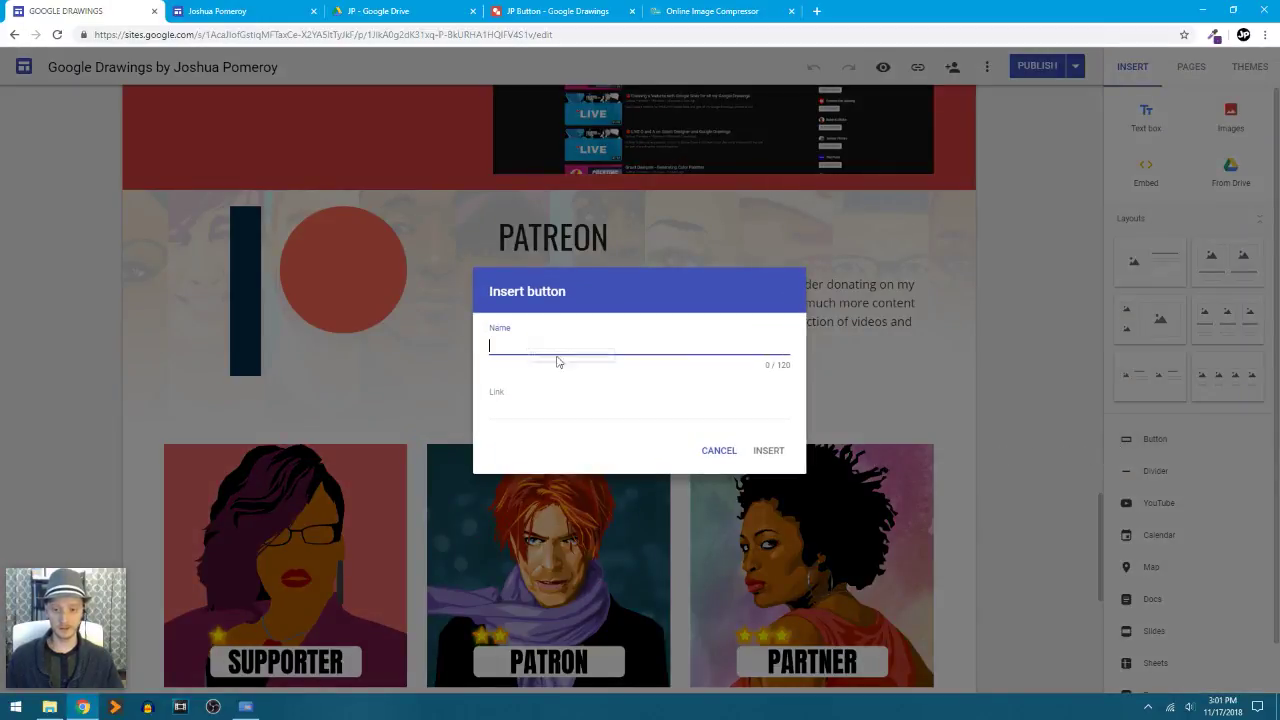
text(sfdg)
click(557, 408)
text(sfdgf)
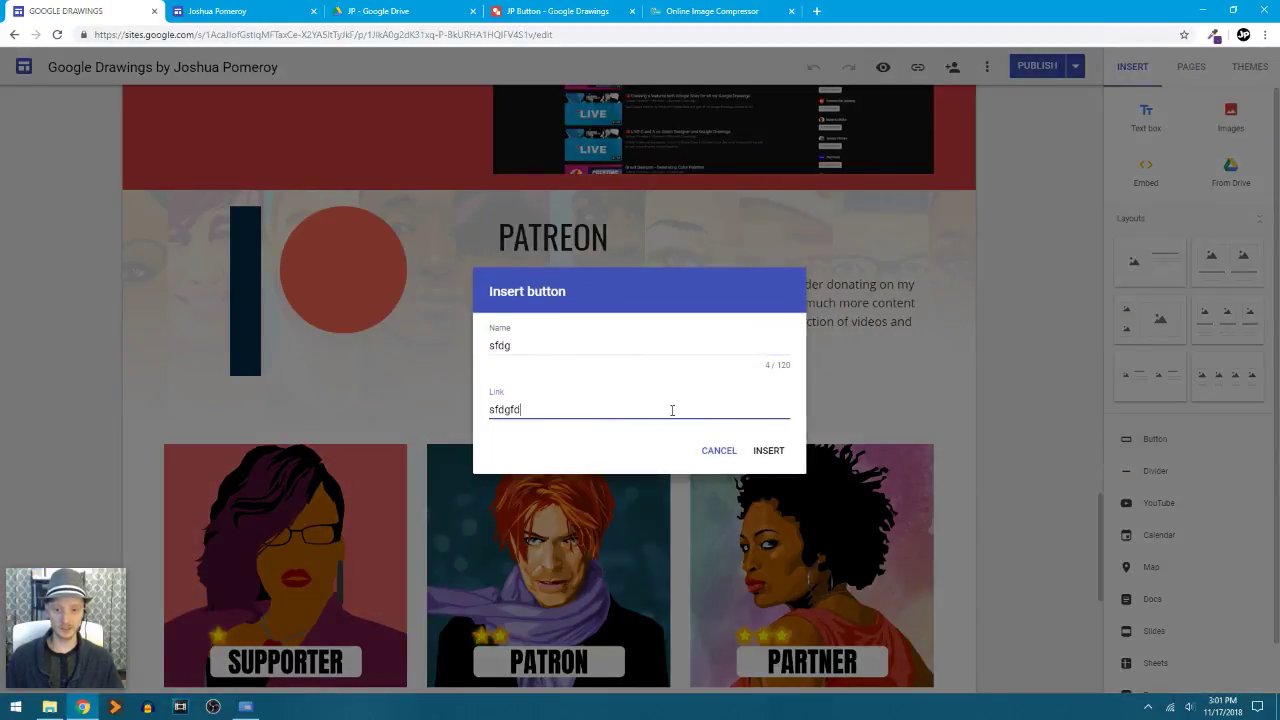
click(768, 452)
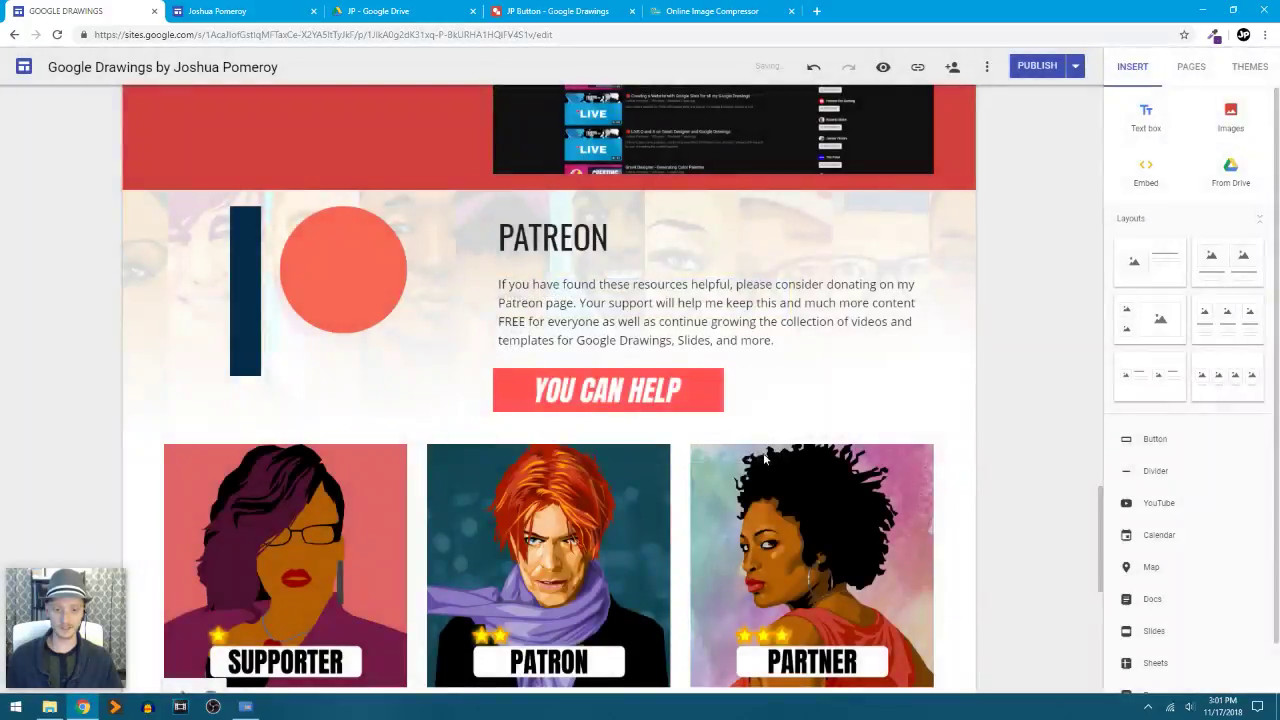
- Move the test button into the Patreon section, directly below the "YOU CAN HELP" image
scroll(246, 320, up, 2)
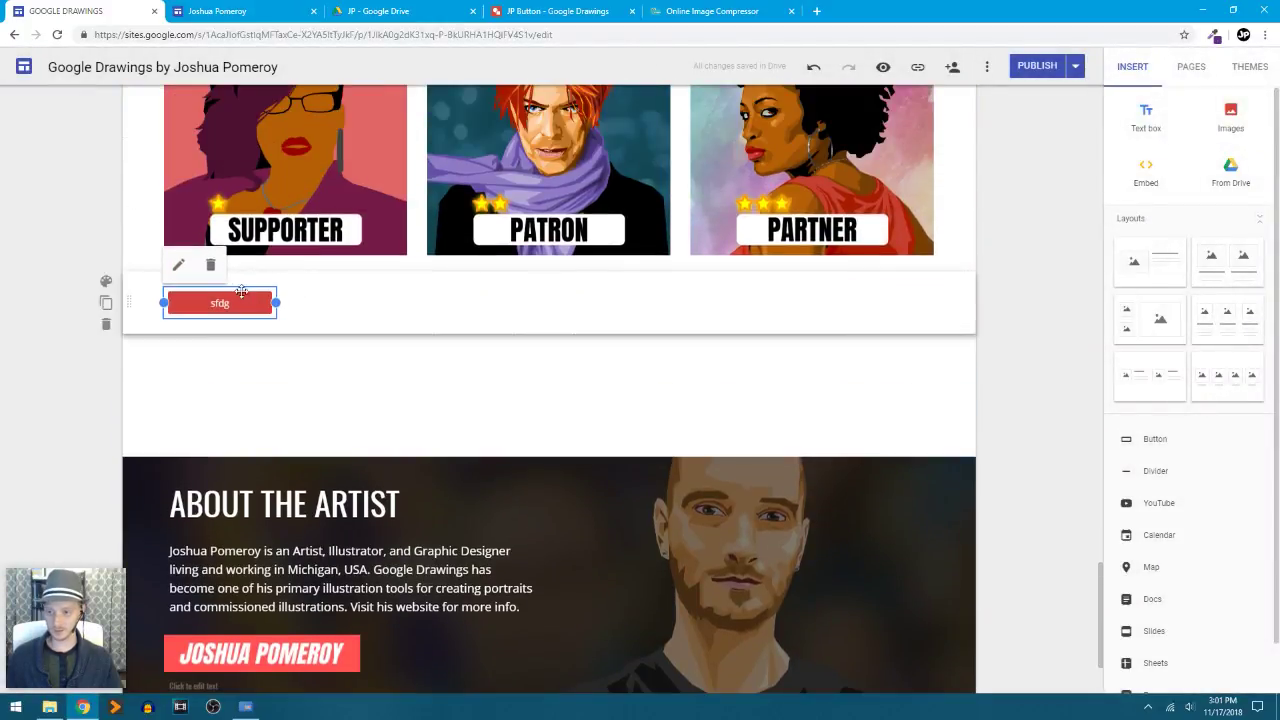
scroll(360, 420, up, 3)
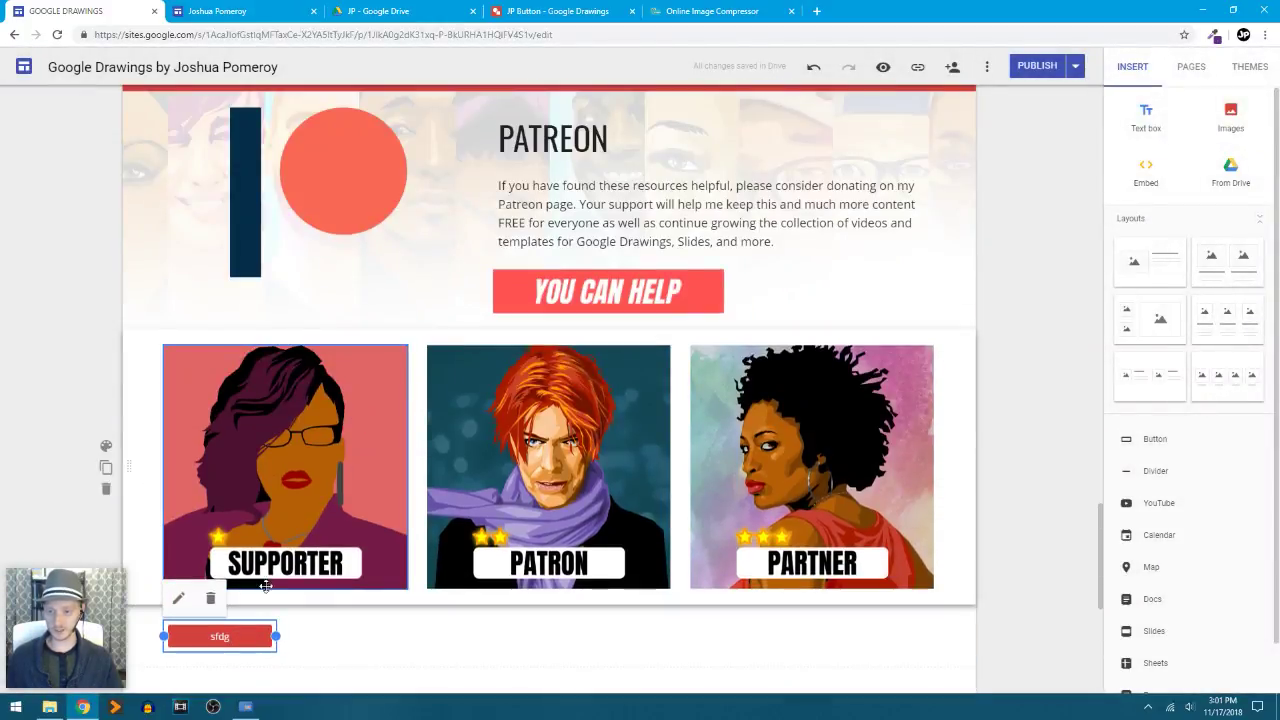
drag(283, 619, 732, 325)
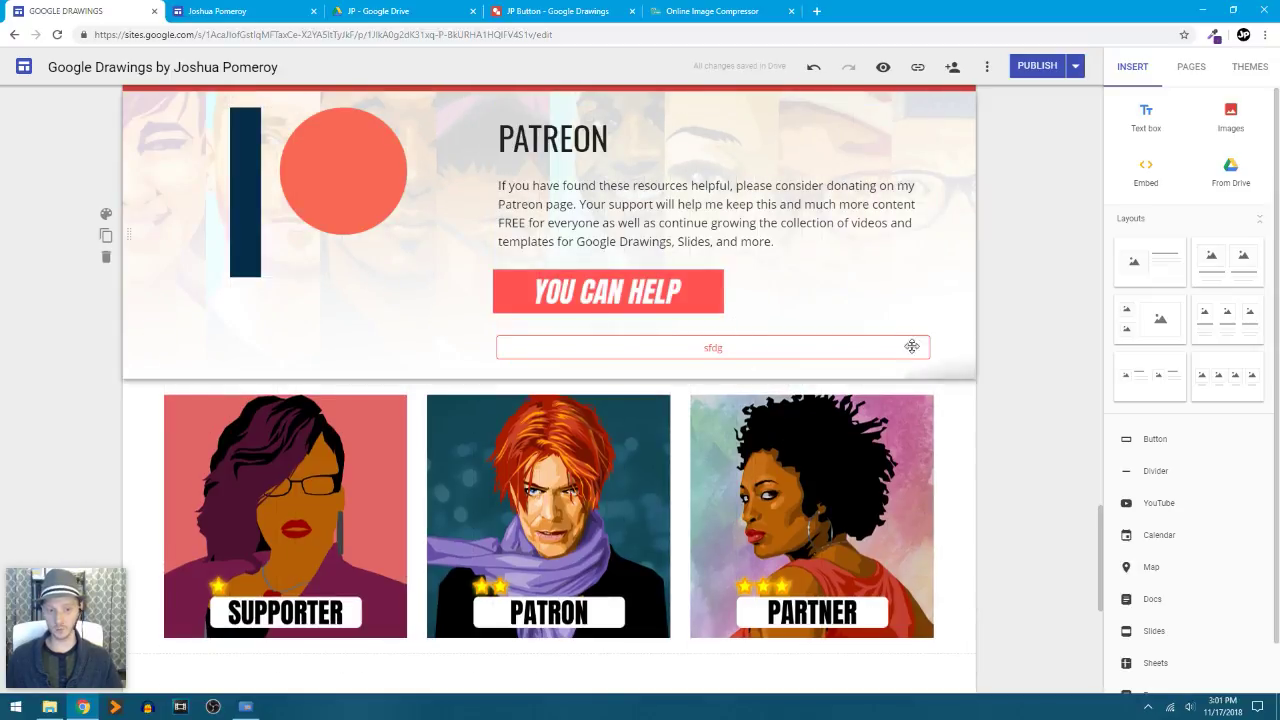
- Delete the Patreon section's group containing the heading, text, "YOU CAN HELP" image and test button
click(764, 345)
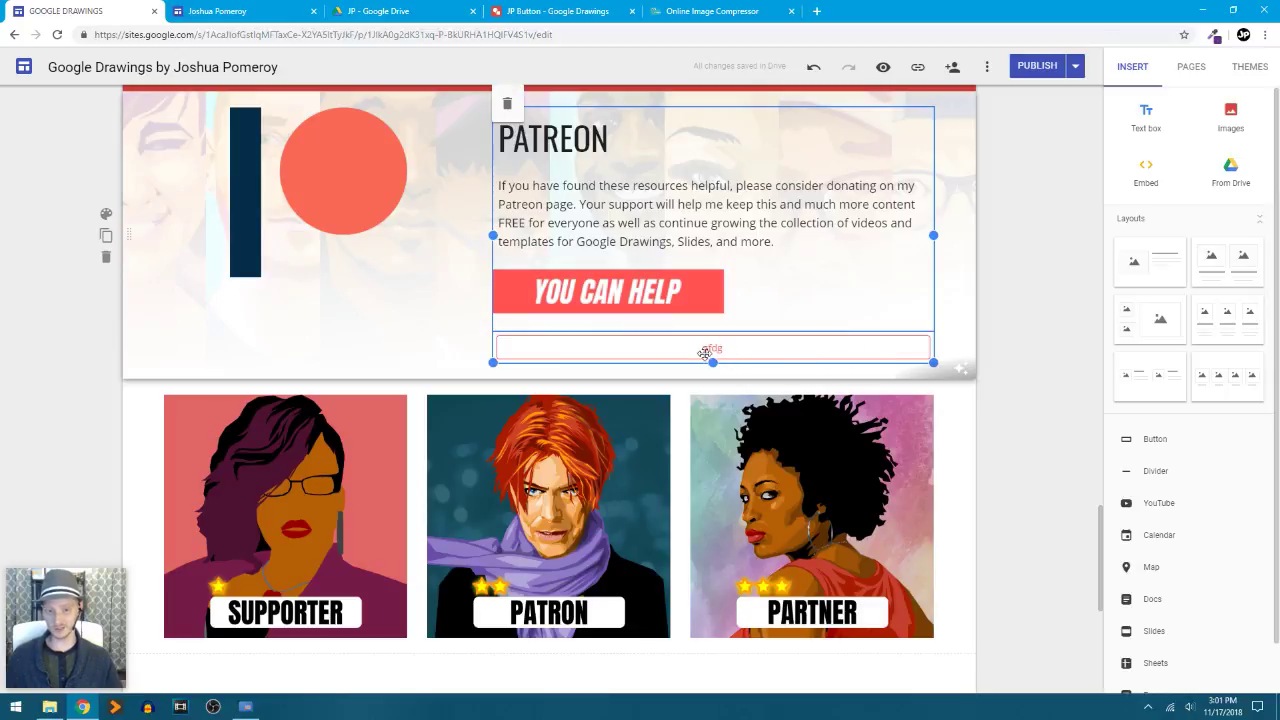
click(507, 103)
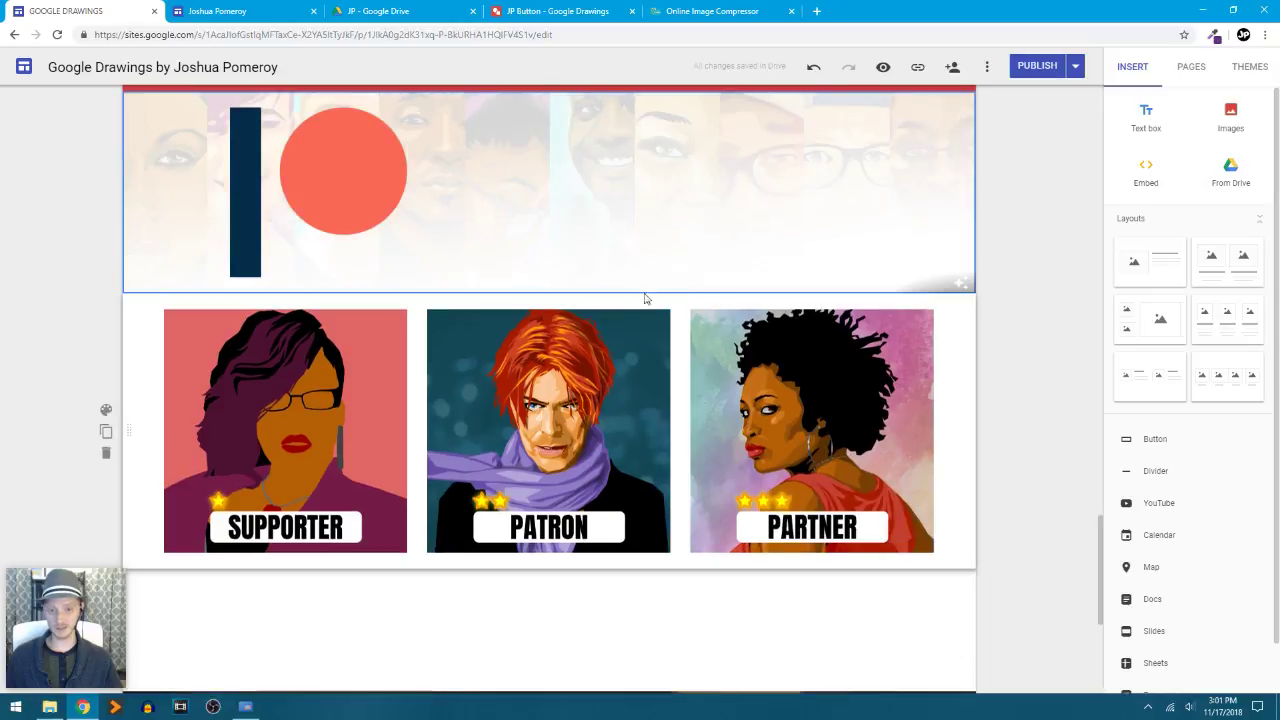
scroll(1050, 457, up, 3)
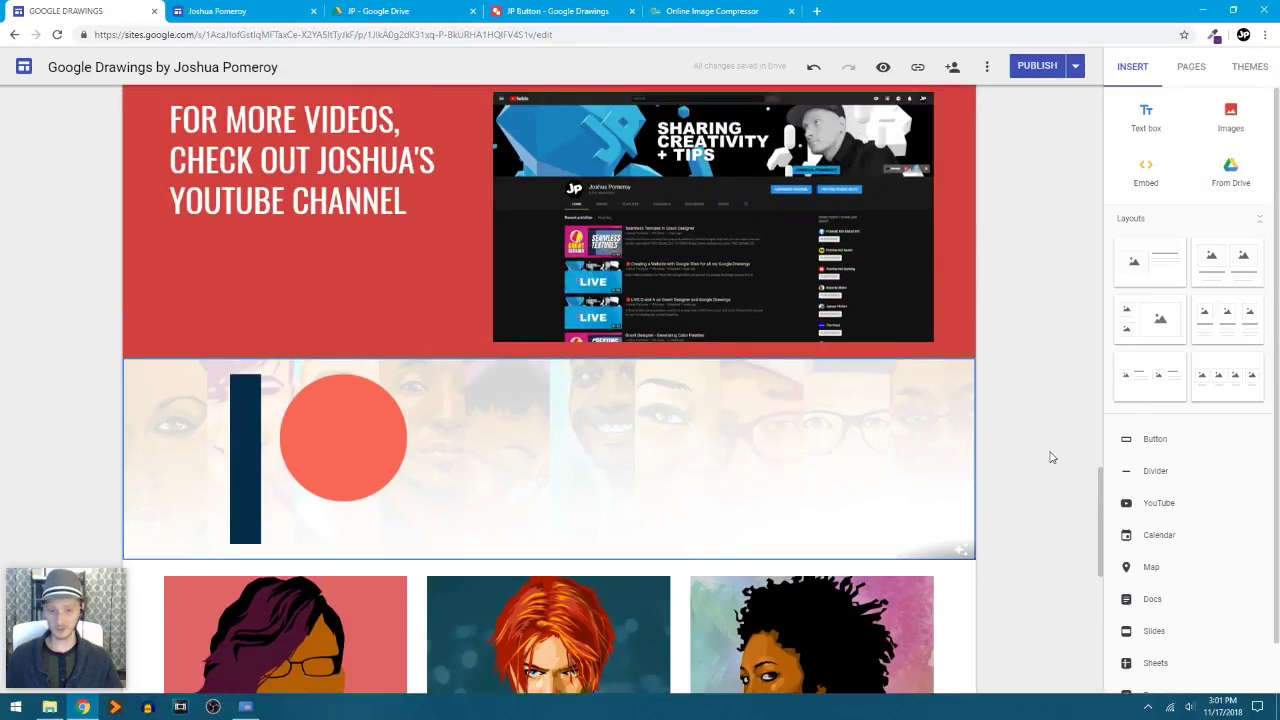
scroll(1035, 500, down, 3)
- Undo the group deletion and the test button's placement and insertion on the Google Drawings site
key(ctrl+z)
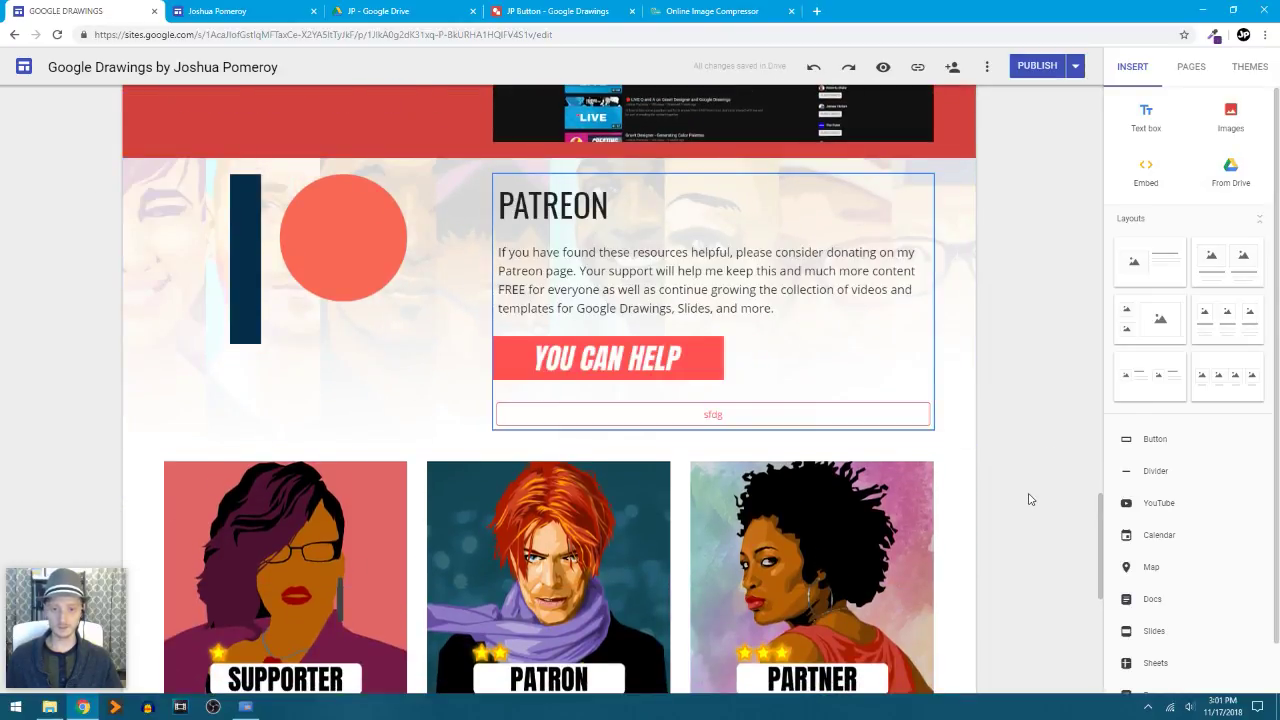
scroll(1030, 500, down, 5)
key(ctrl+z)
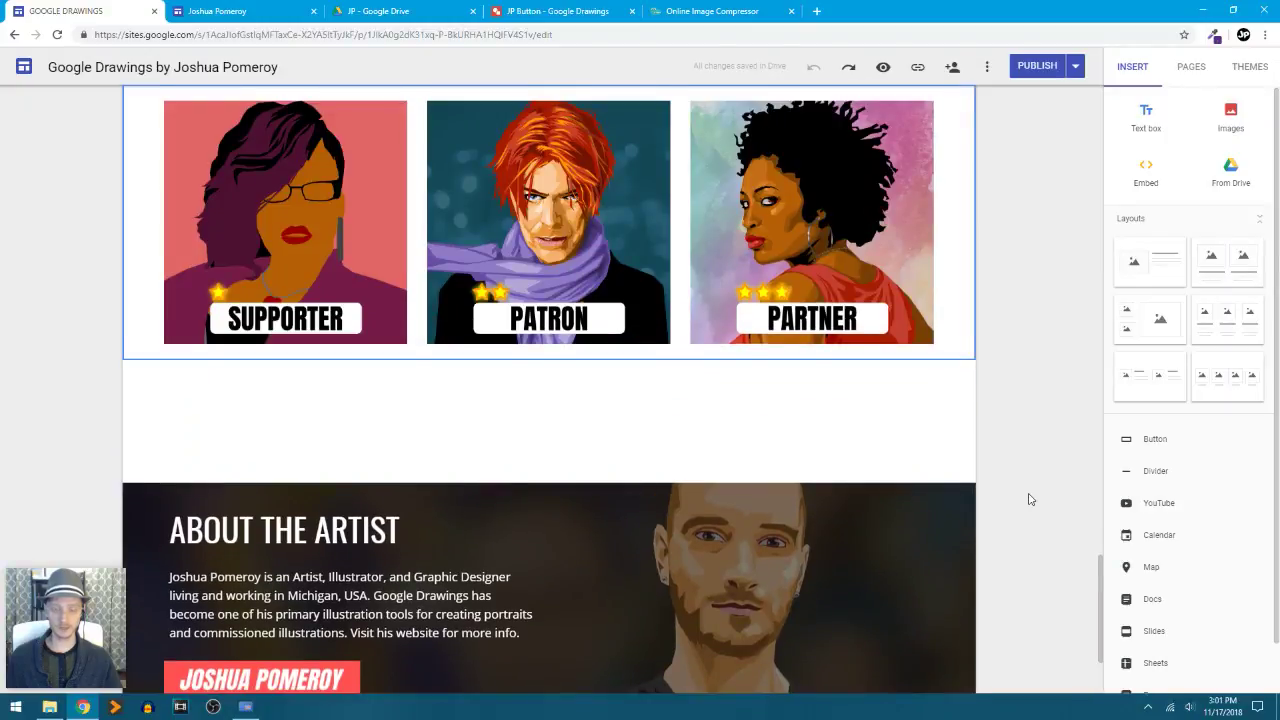
scroll(1030, 499, up, 3)
click(1038, 455)
scroll(1036, 472, up, 3)
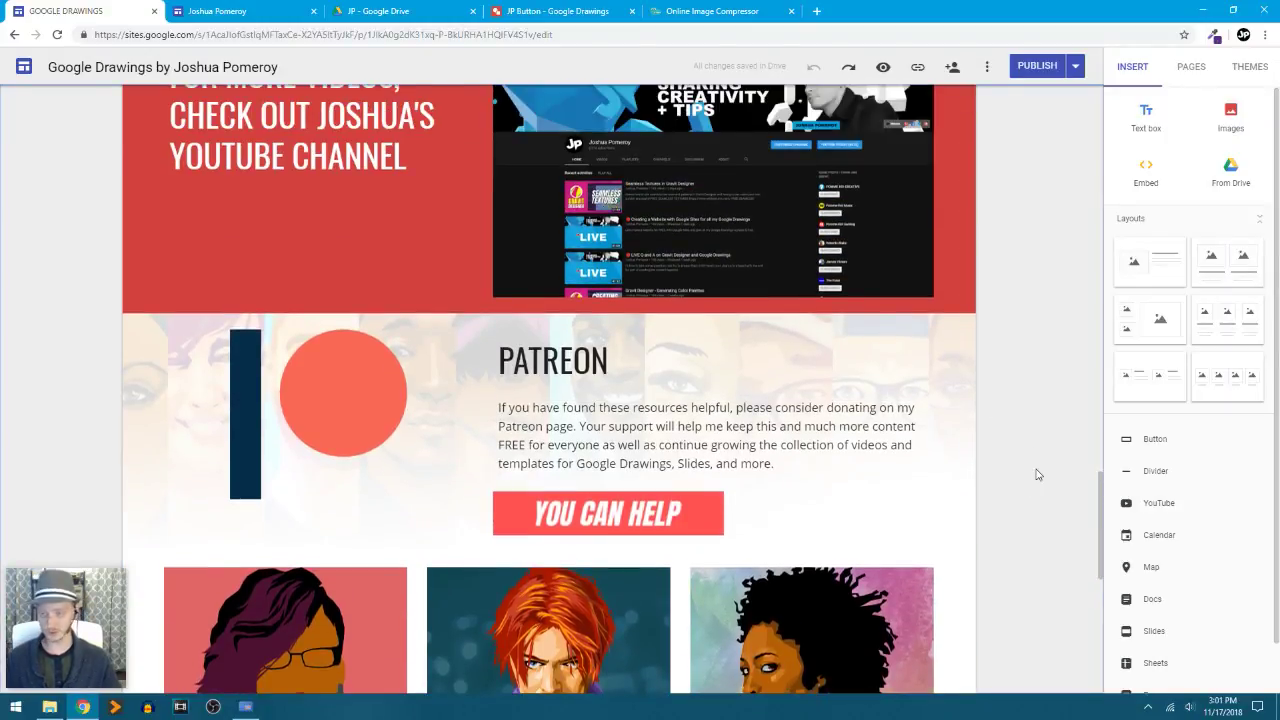
- Return to the portfolio site and select the "YOU CAN HELP" image in the Patreon section
click(243, 14)
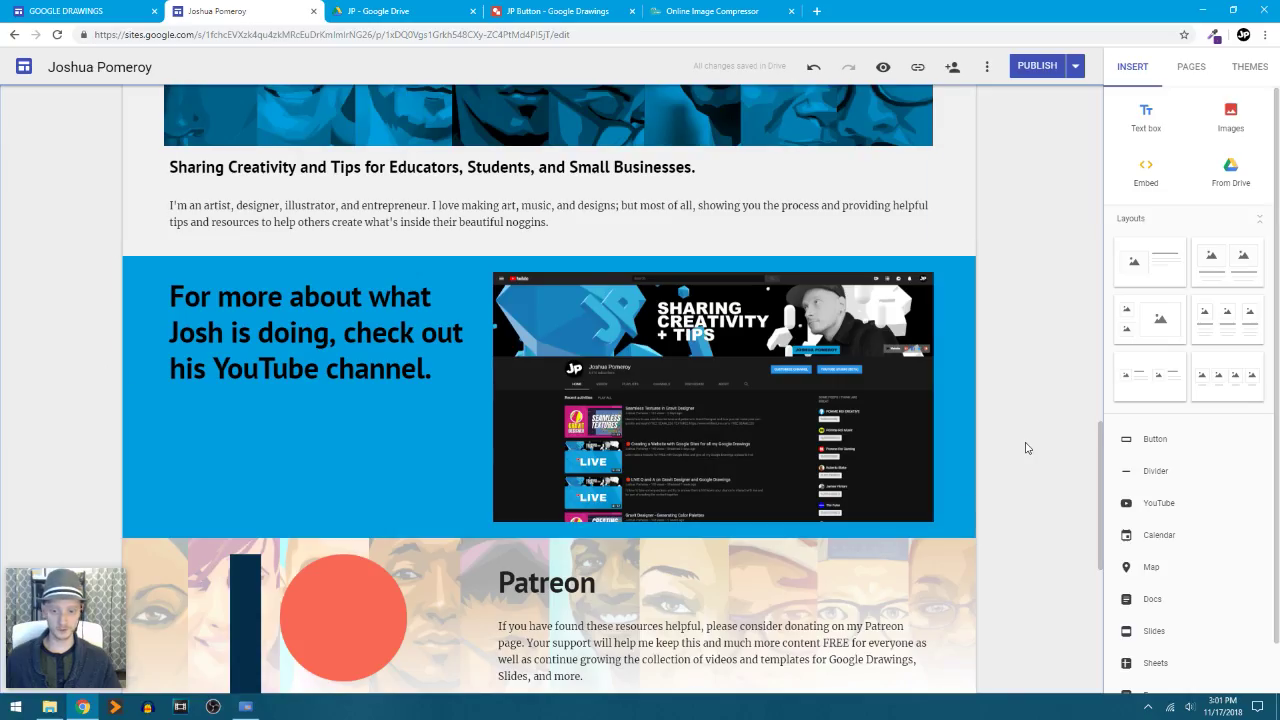
scroll(1025, 448, down, 2)
click(489, 404)
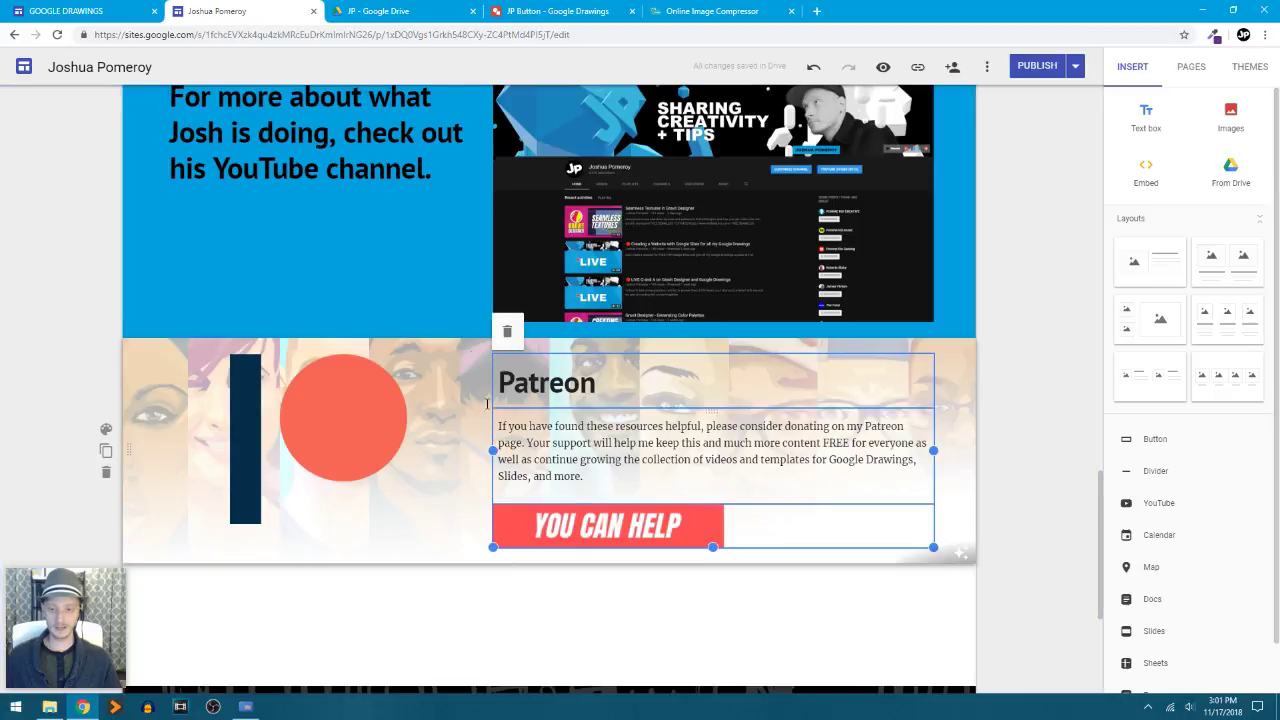
click(714, 526)
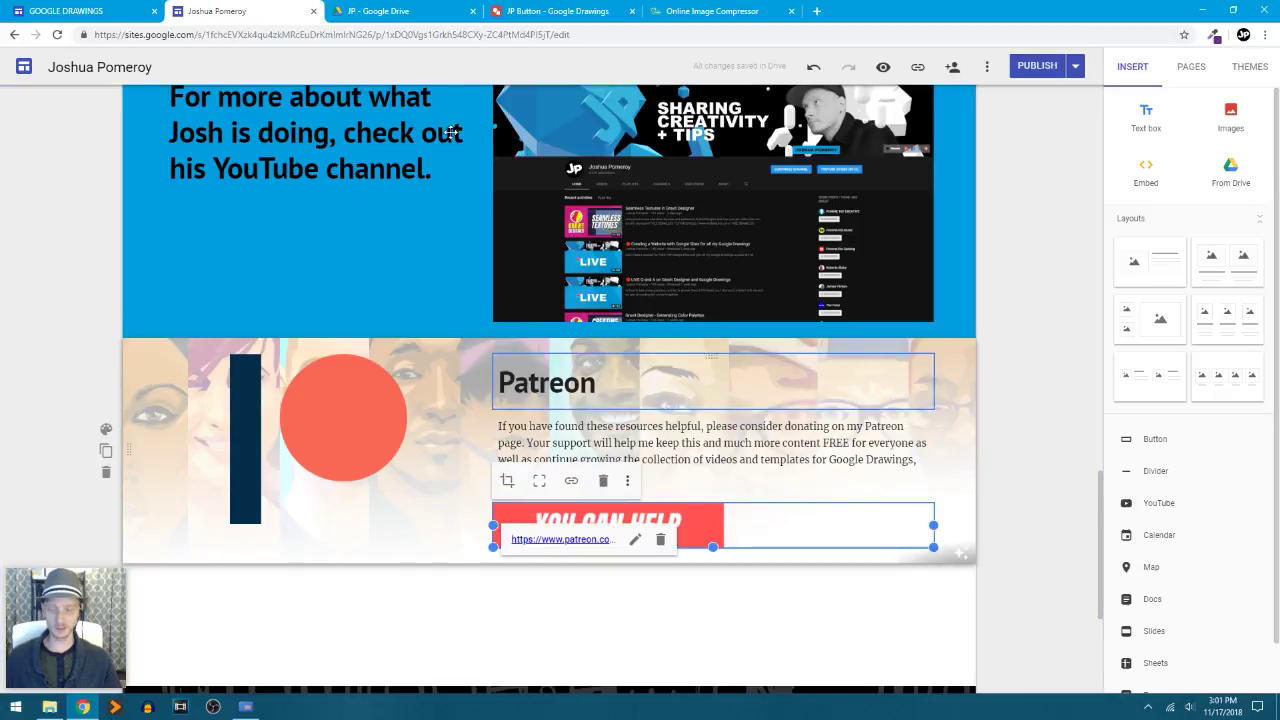
- In the JP Button drawing, duplicate the red rectangle with its "YOU CAN HELP" text, placing the copy just below the canvas
click(563, 15)
click(618, 362)
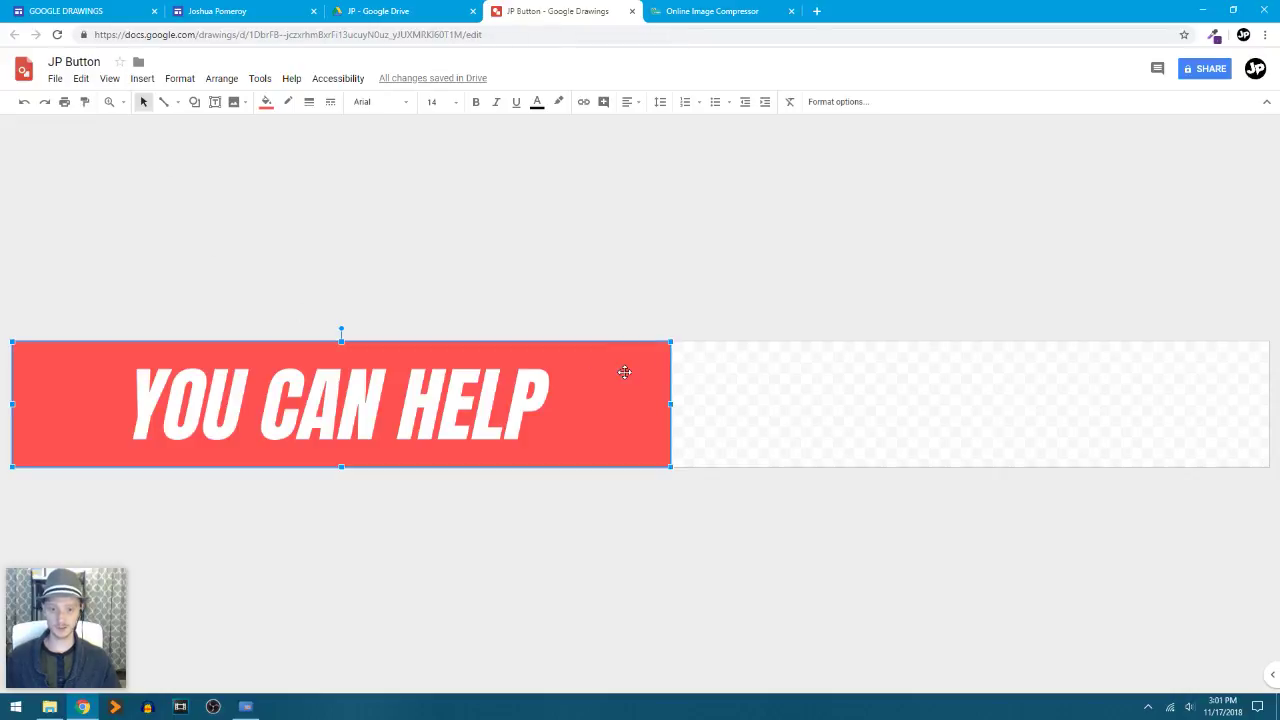
click(601, 280)
drag(638, 257, 457, 482)
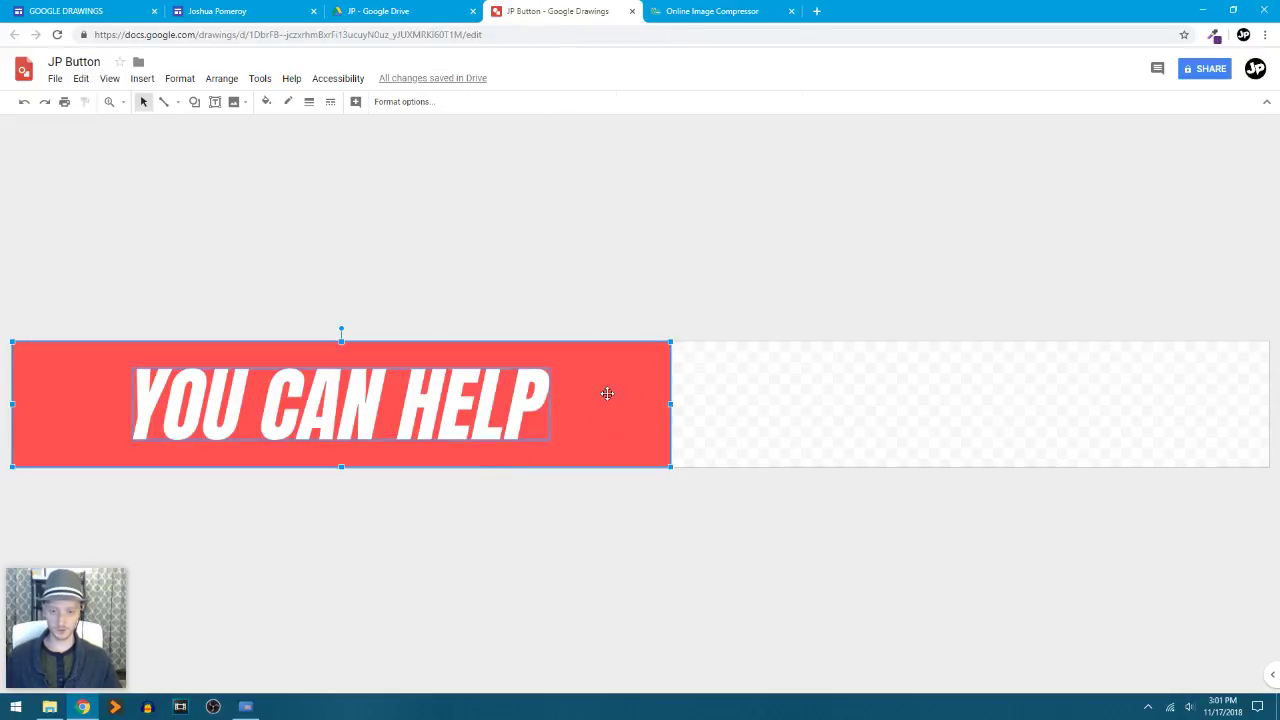
drag(607, 393, 614, 537)
click(806, 560)
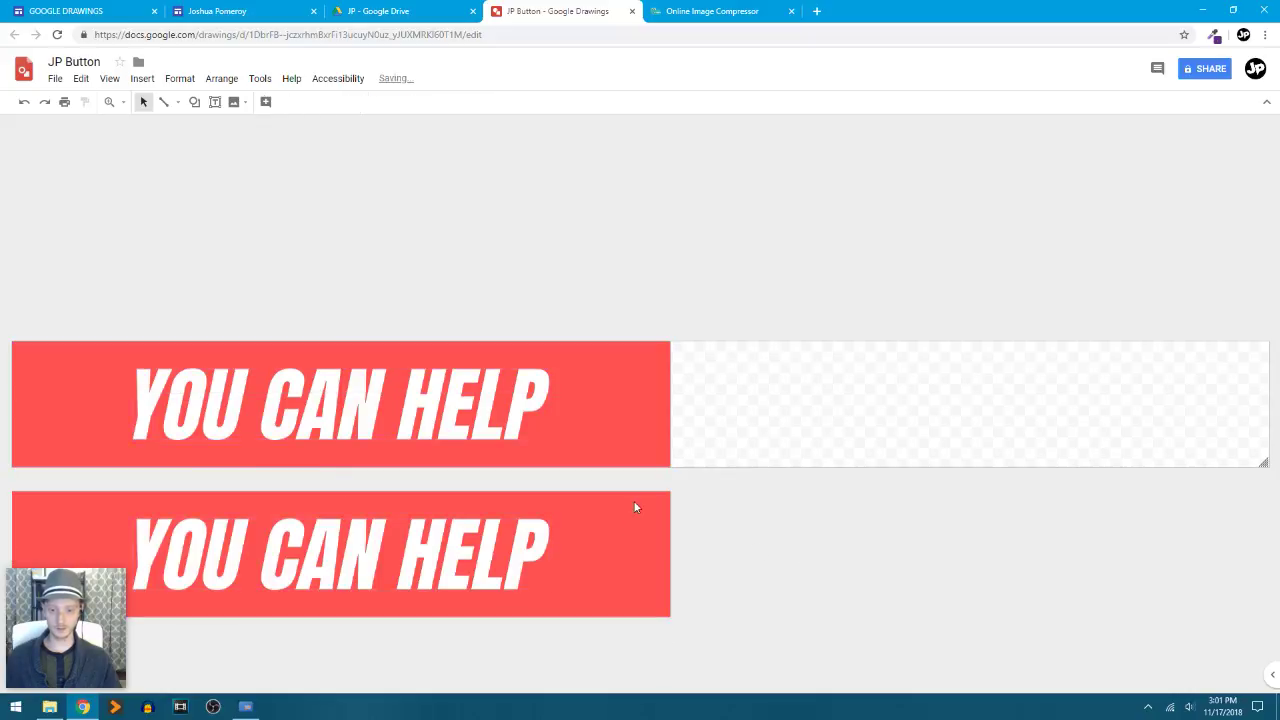
- Compare the drawing's original button and empty canvas area with the "YOU CAN HELP" image on the portfolio site
click(664, 378)
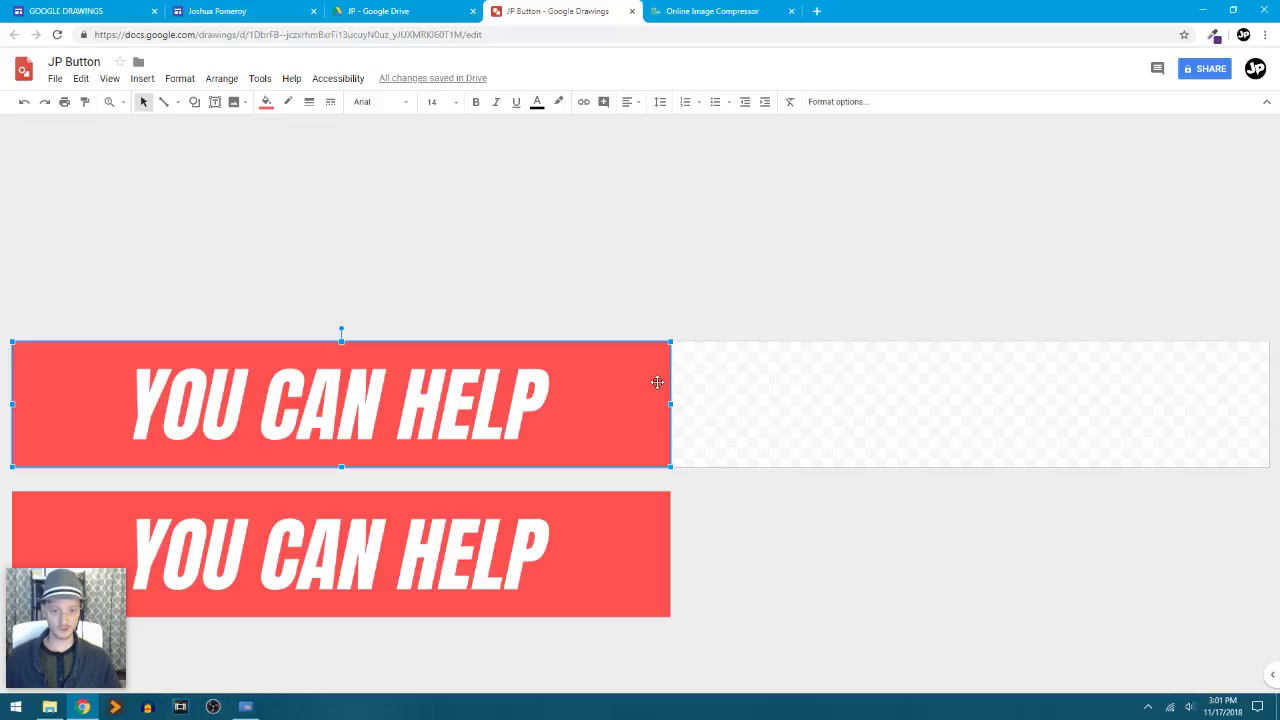
click(718, 377)
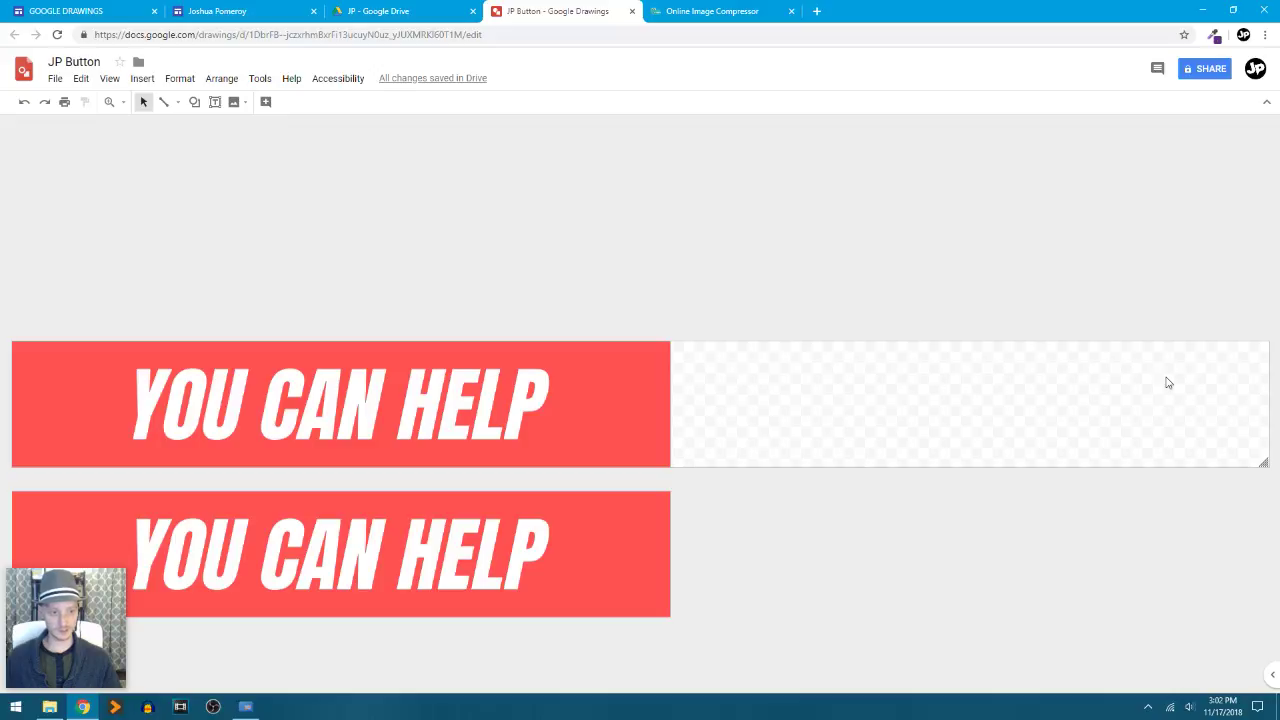
click(210, 12)
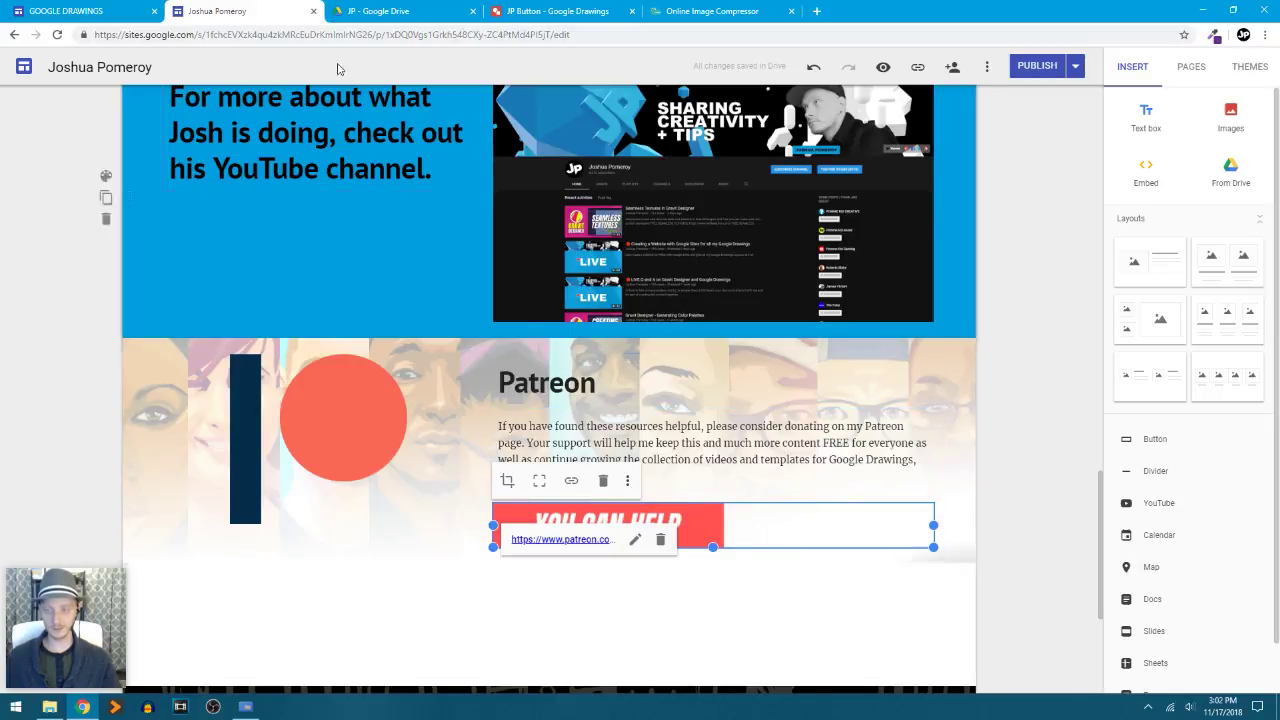
click(586, 18)
- Return to the JP Button drawing with the original red rectangle on the canvas selected
click(657, 372)
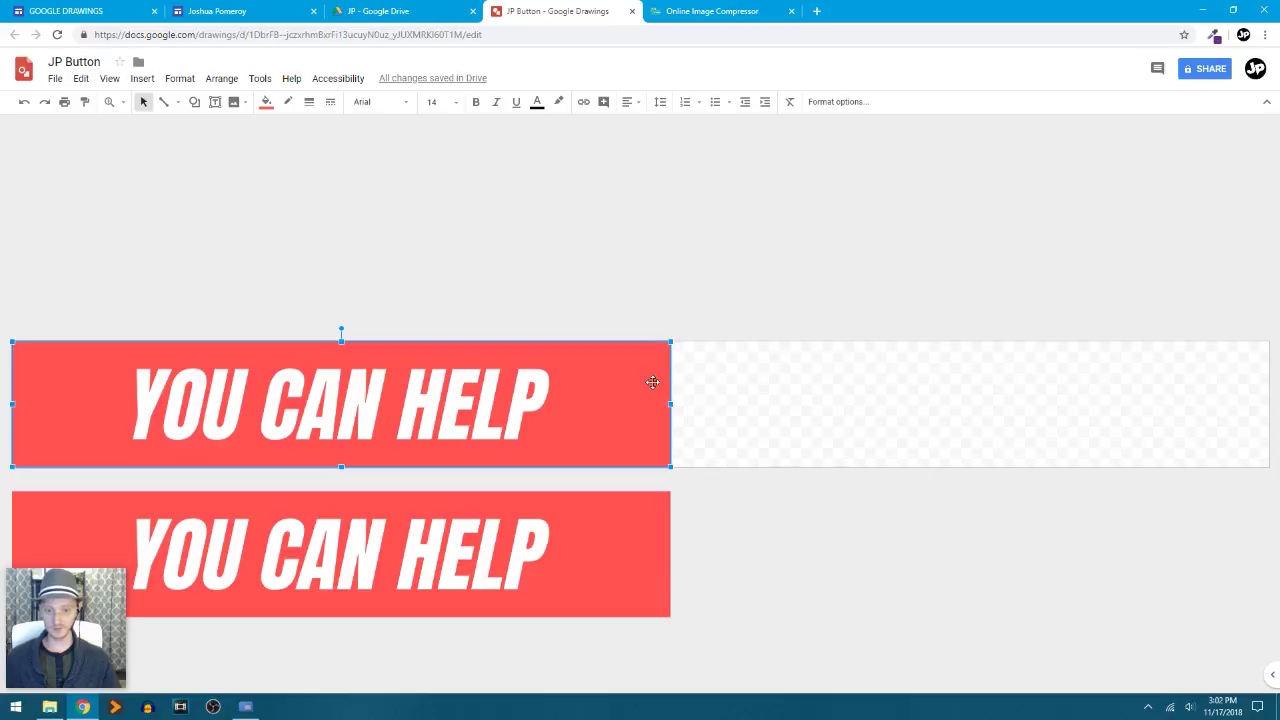
click(1213, 35)
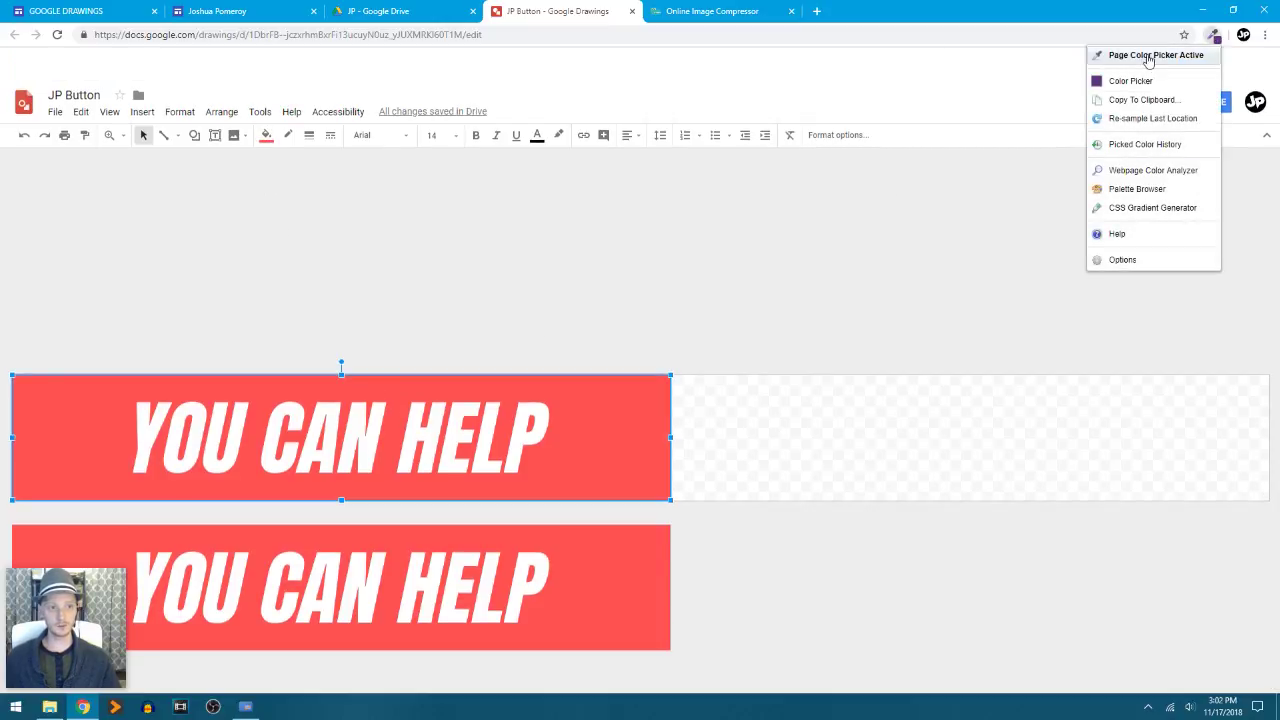
click(1146, 82)
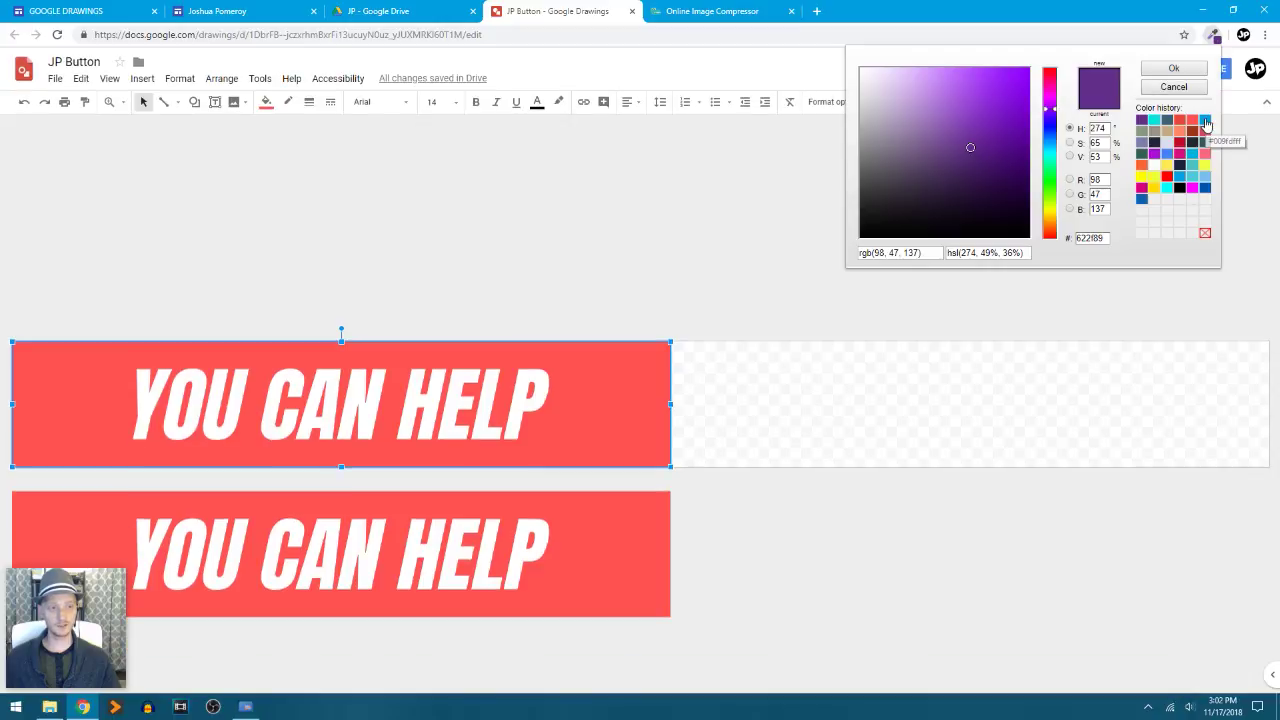
click(1205, 120)
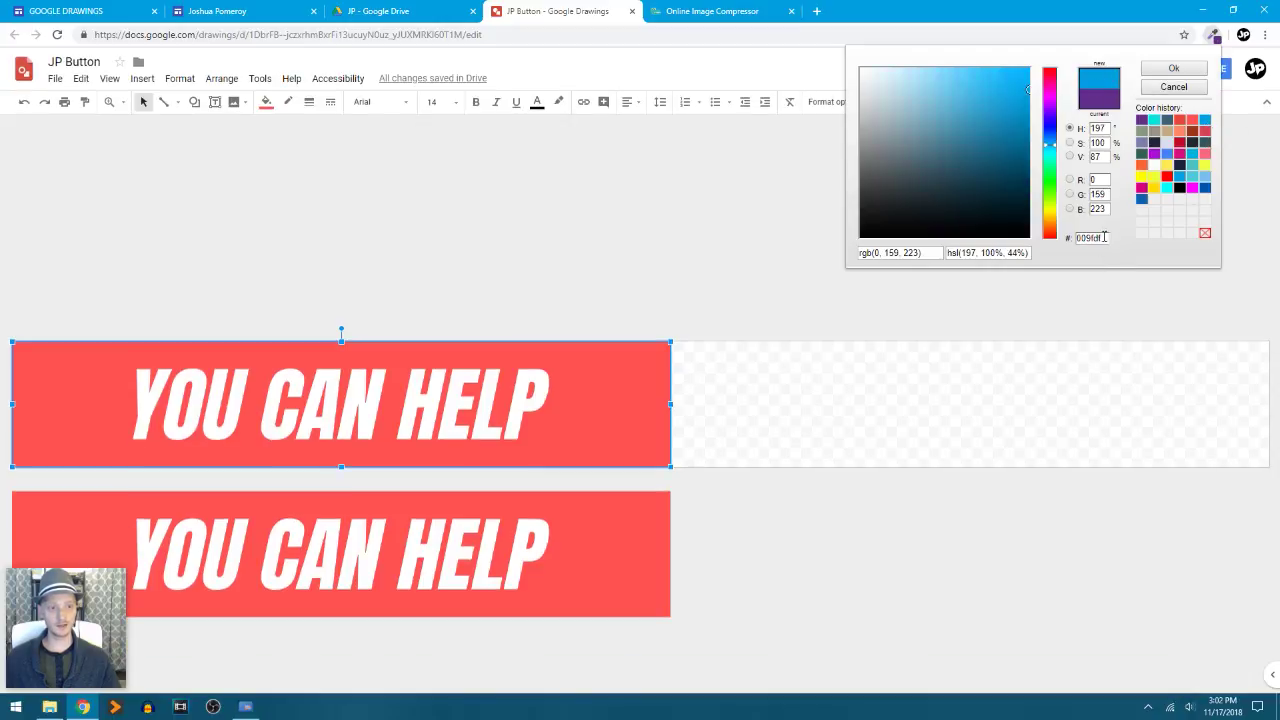
click(1173, 68)
click(1213, 36)
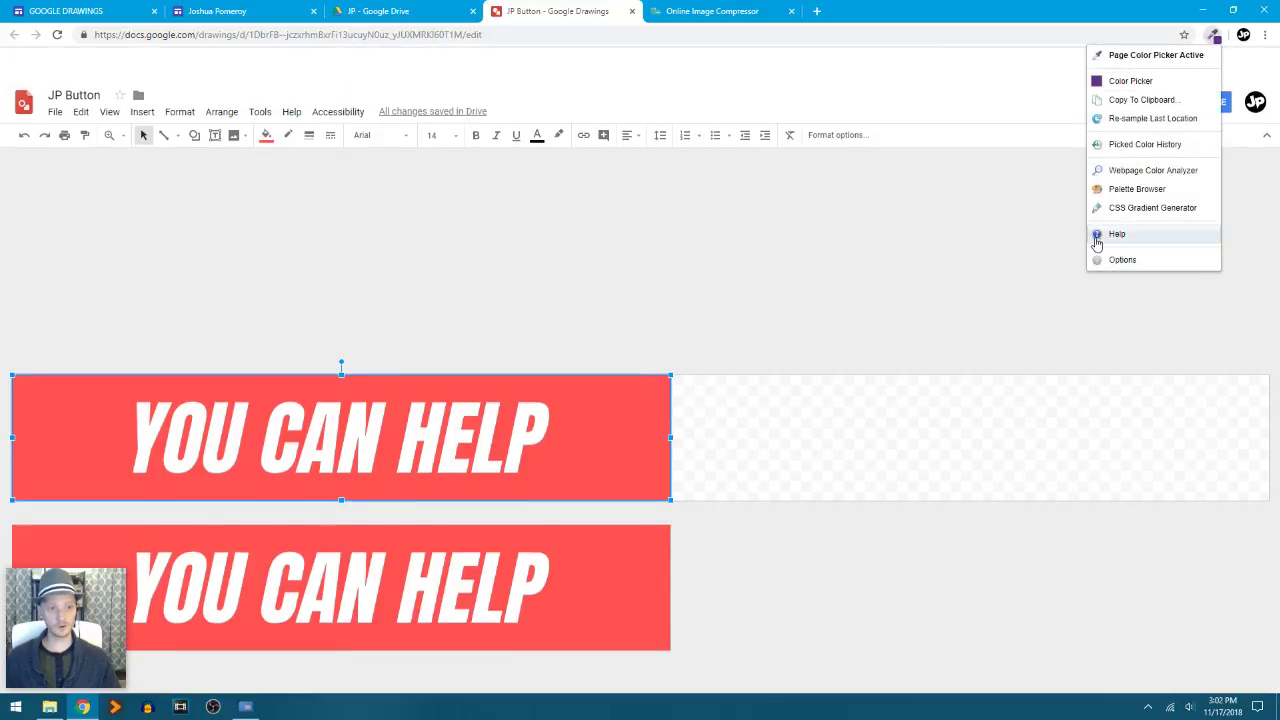
click(1120, 55)
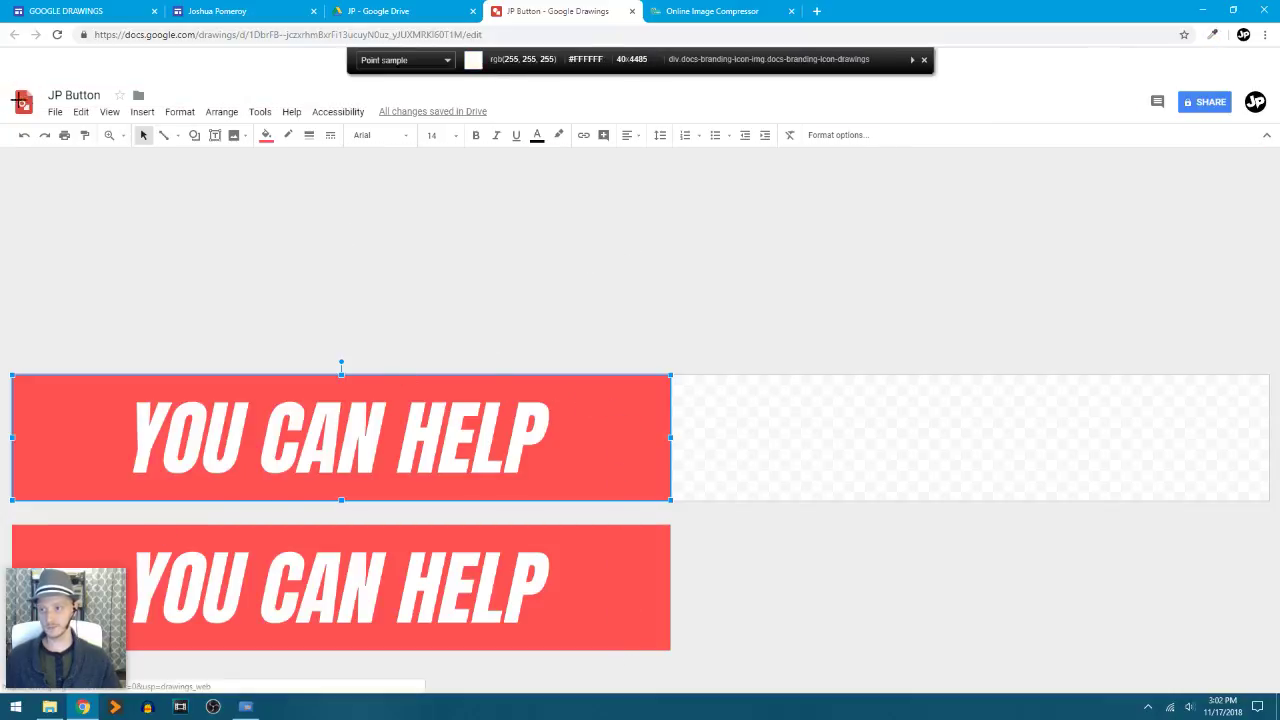
click(924, 61)
- Pick the site's blue from the color picker's history and copy its hex code 009fdf
click(1213, 36)
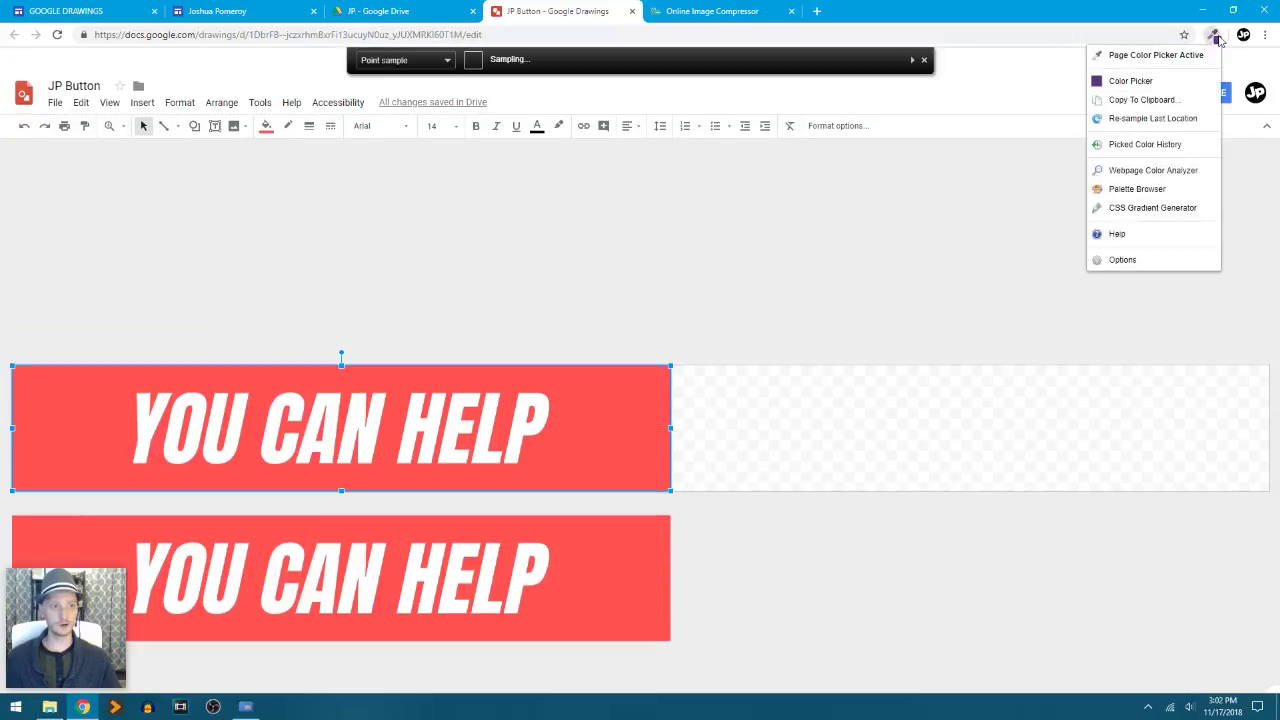
click(1136, 79)
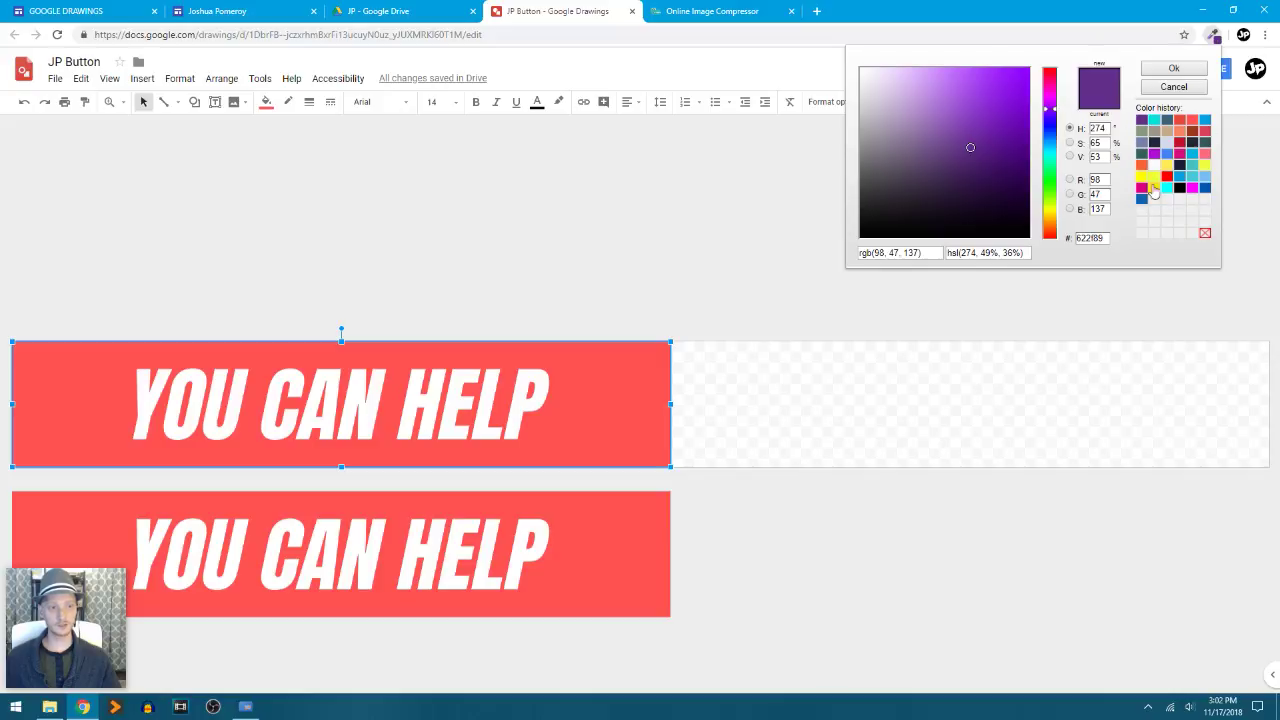
click(1204, 121)
double_click(1104, 240)
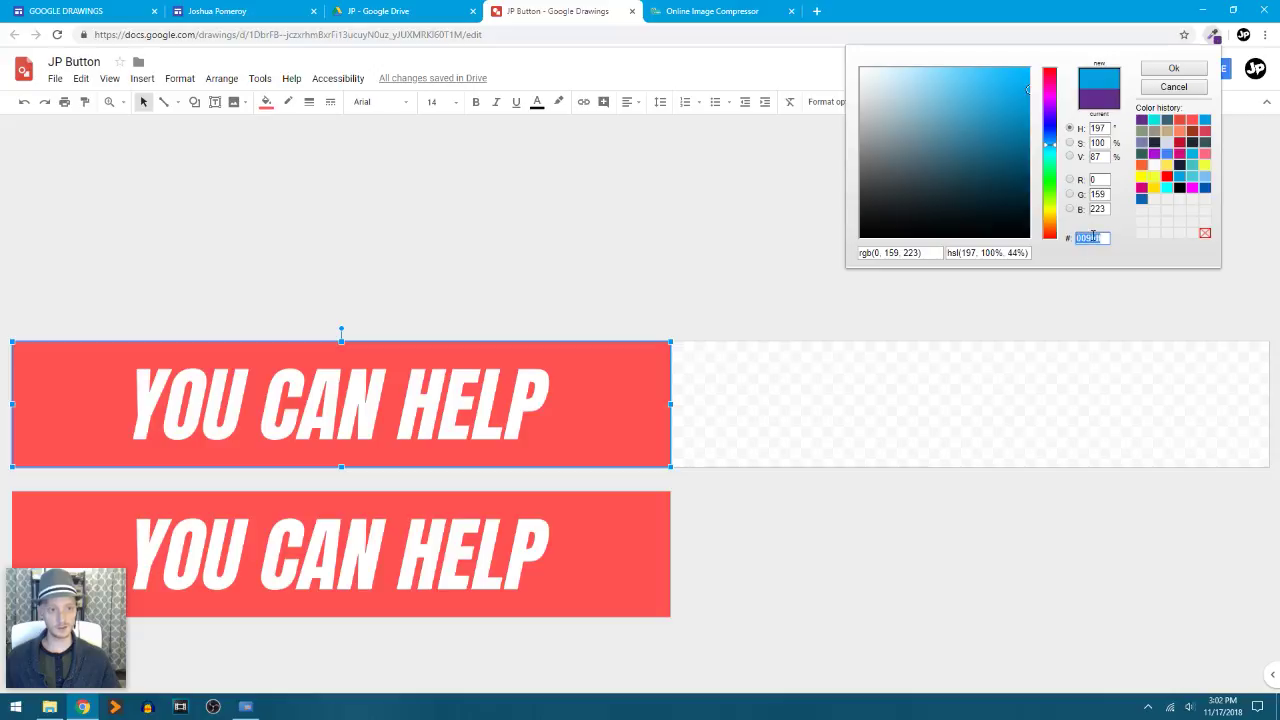
click(1176, 88)
- Recolor the selected red rectangle on the canvas with the custom fill #009fdf
click(264, 104)
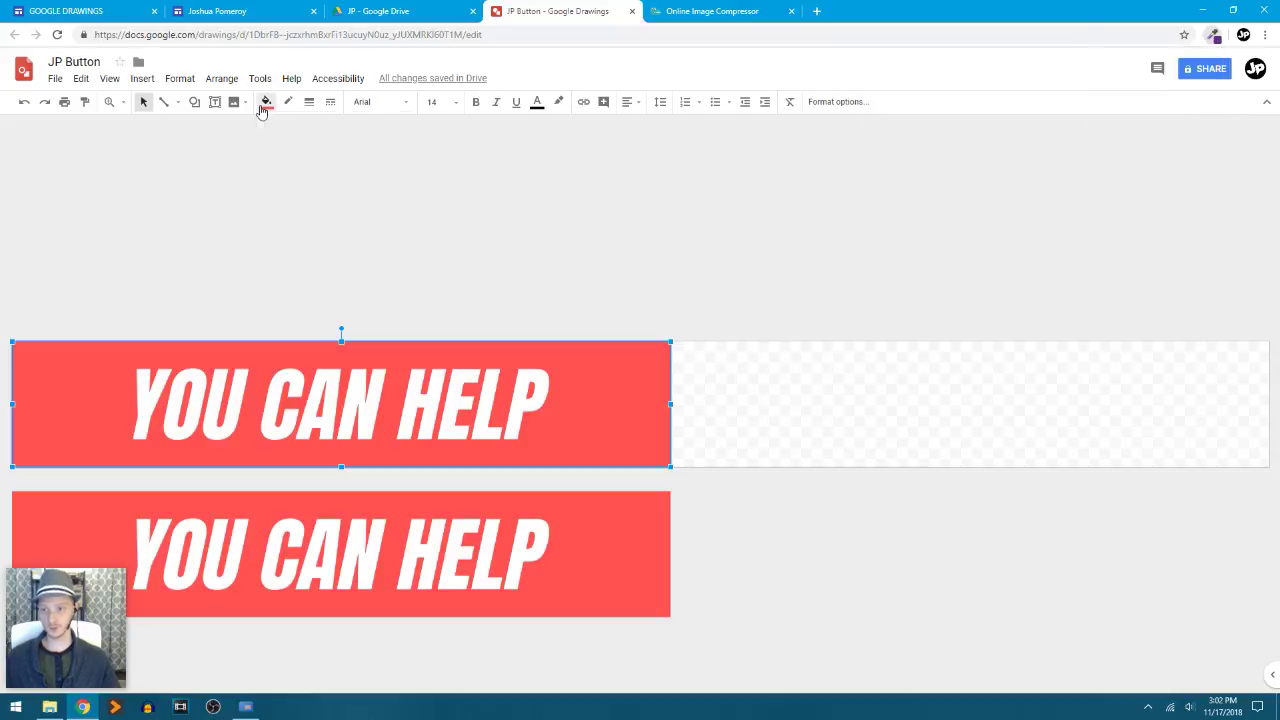
click(264, 104)
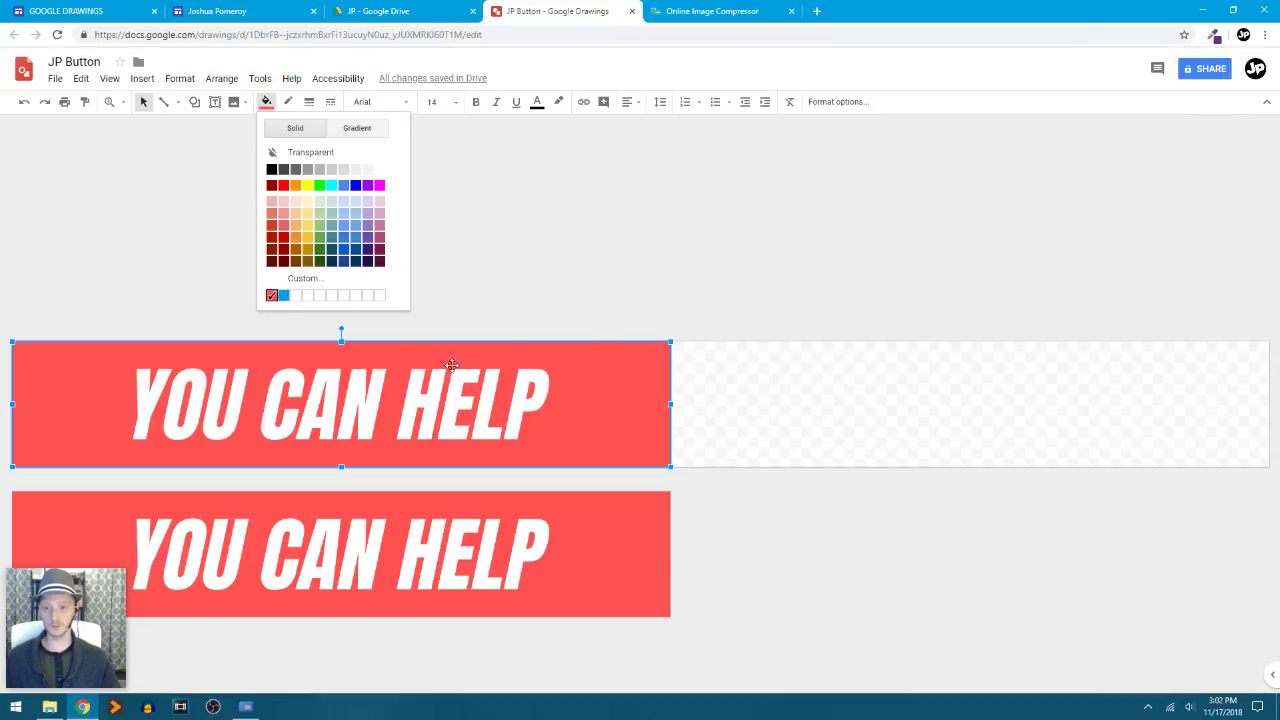
click(300, 278)
drag(656, 313, 511, 314)
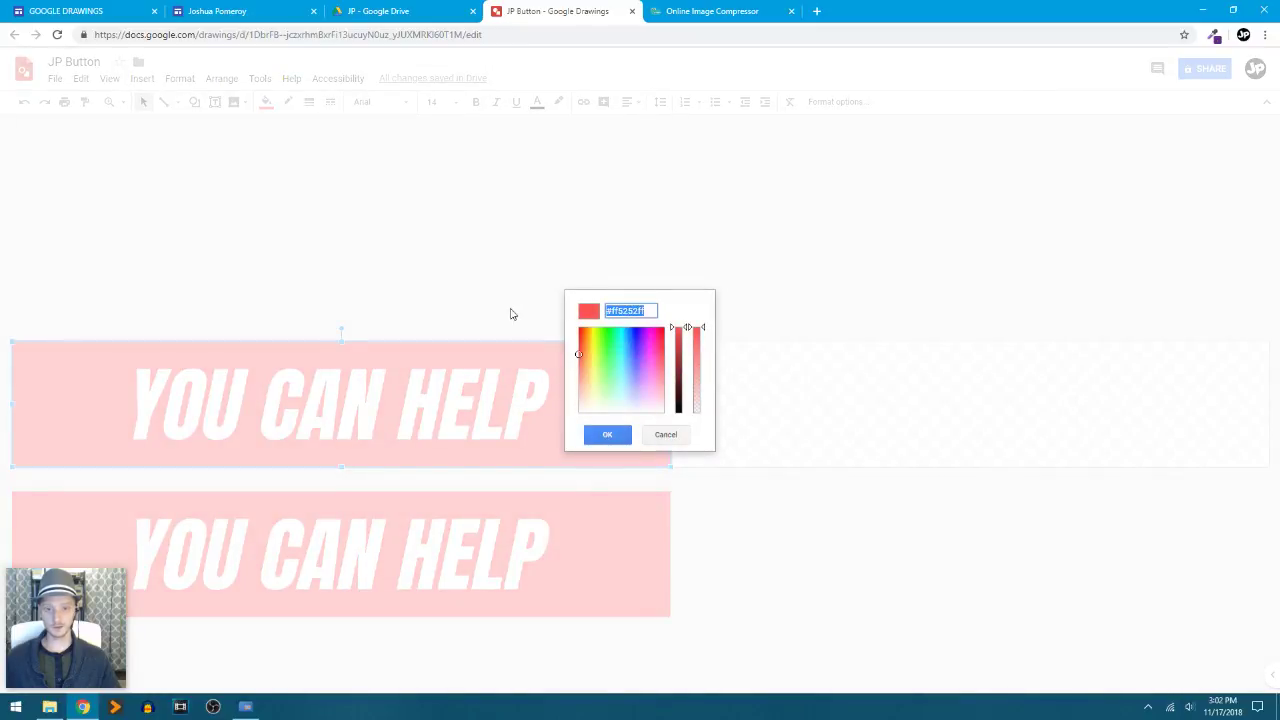
key(ctrl+v)
click(612, 435)
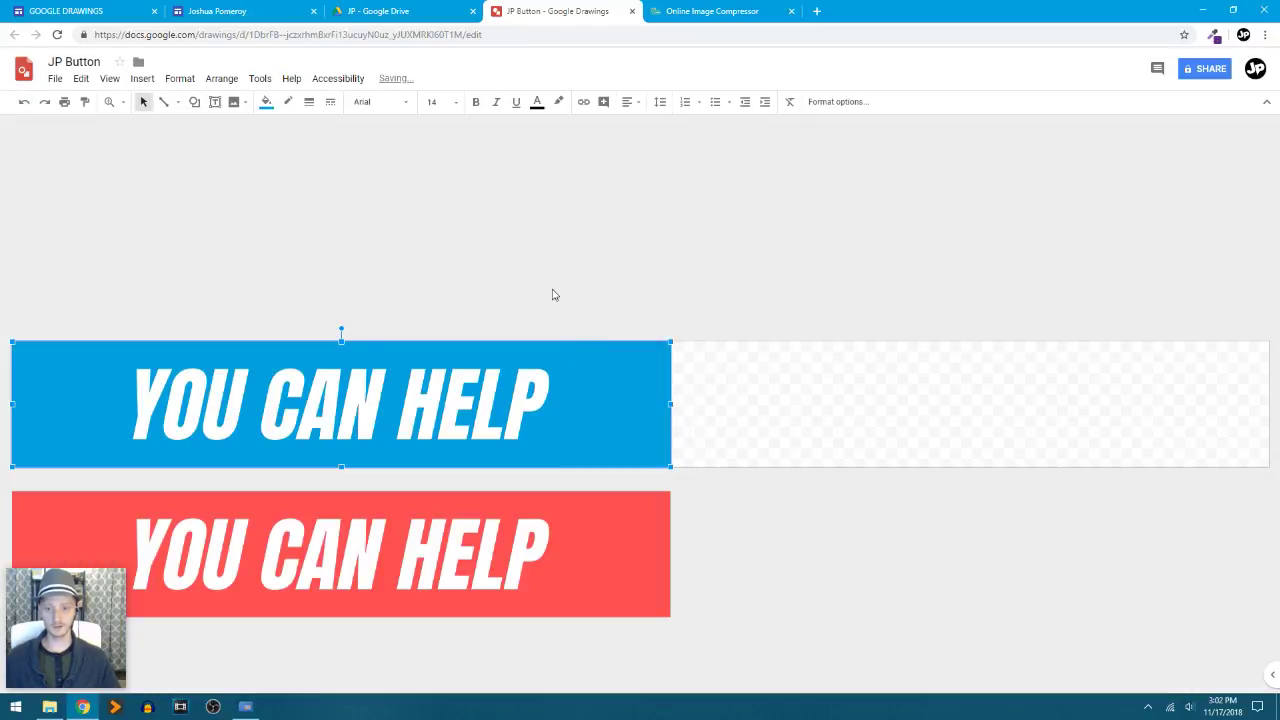
- Download the recolored JP Button drawing as a JPEG image
click(417, 400)
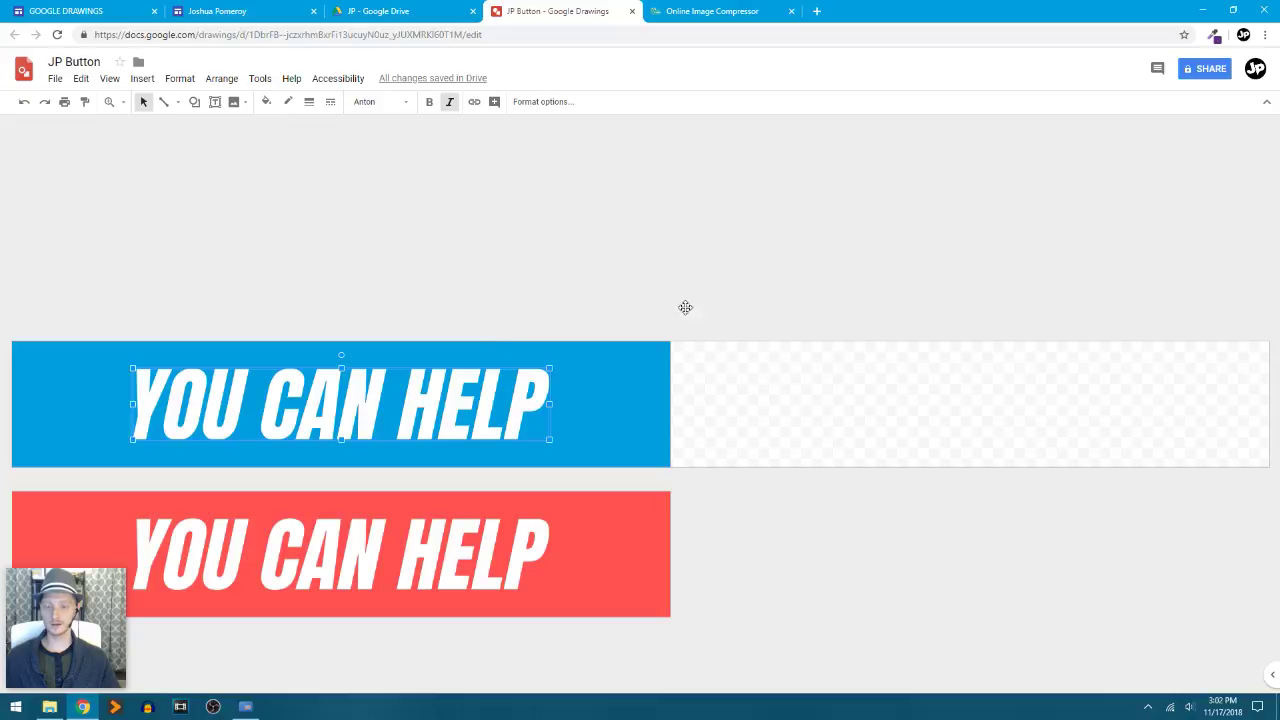
click(55, 80)
mouse_move(128, 192)
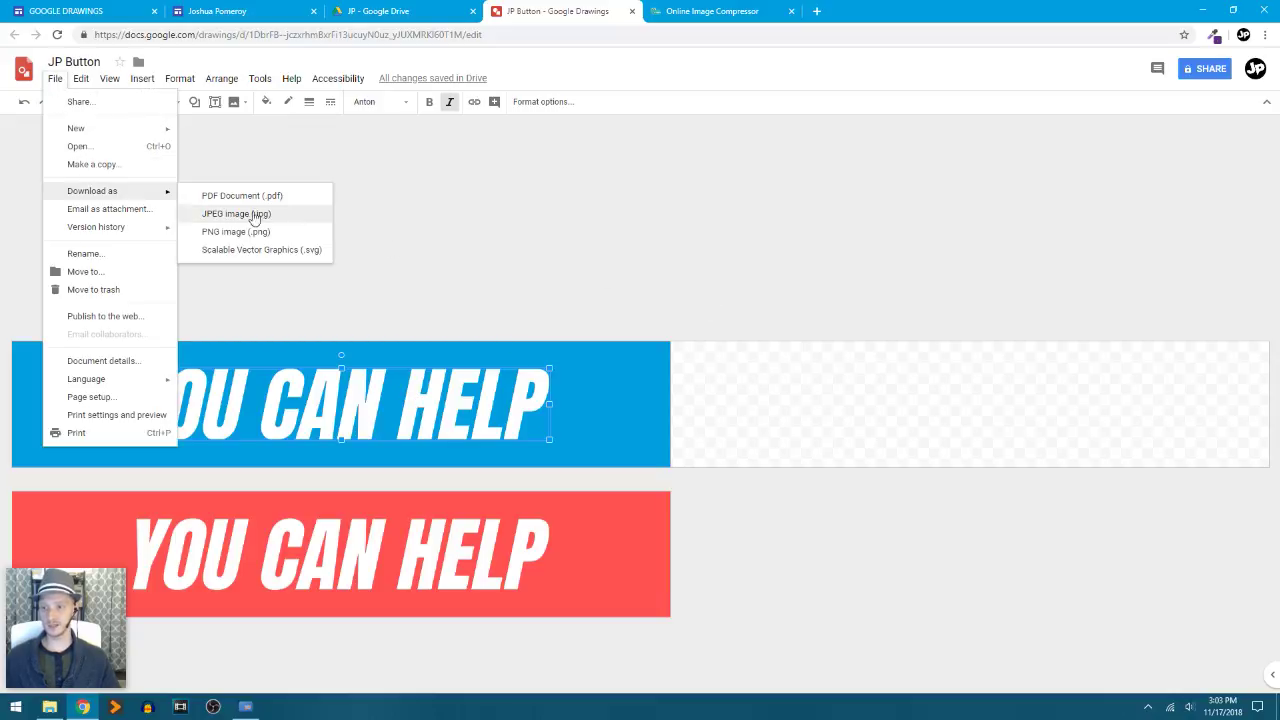
click(236, 214)
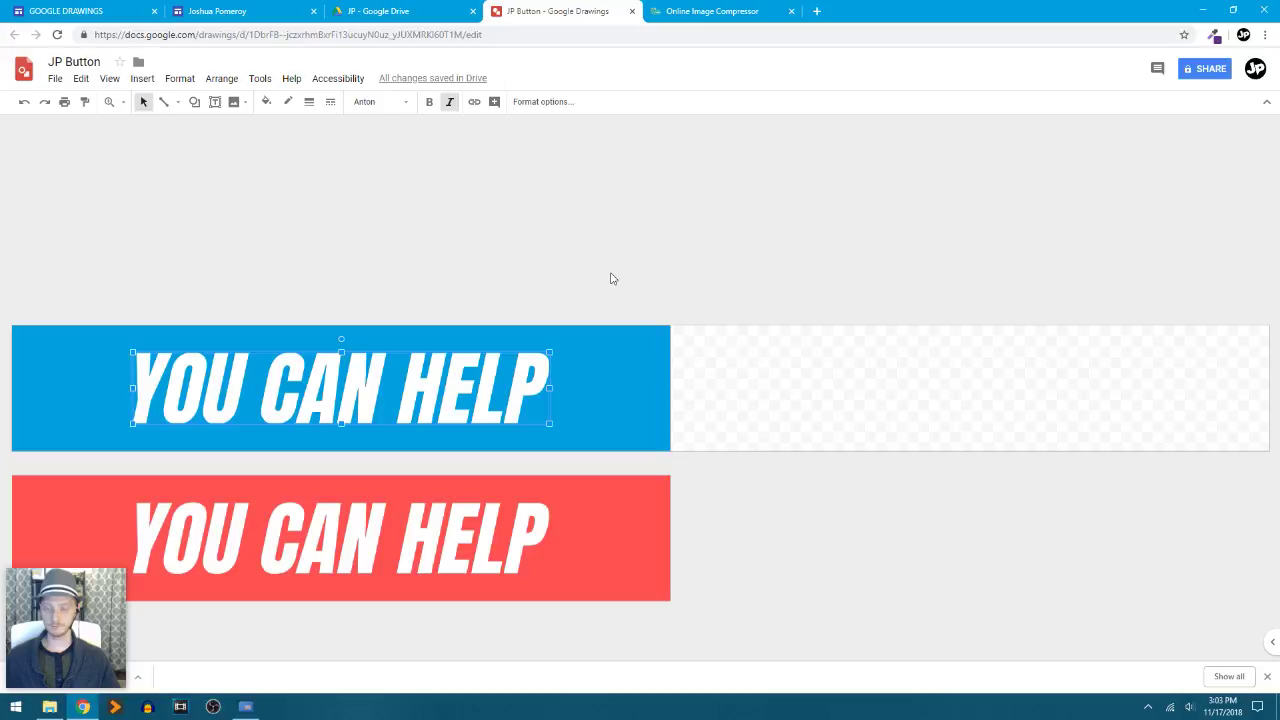
click(613, 279)
- On the portfolio site, replace the Patreon section's "YOU CAN HELP" image with the JP Button file from Downloads
click(720, 12)
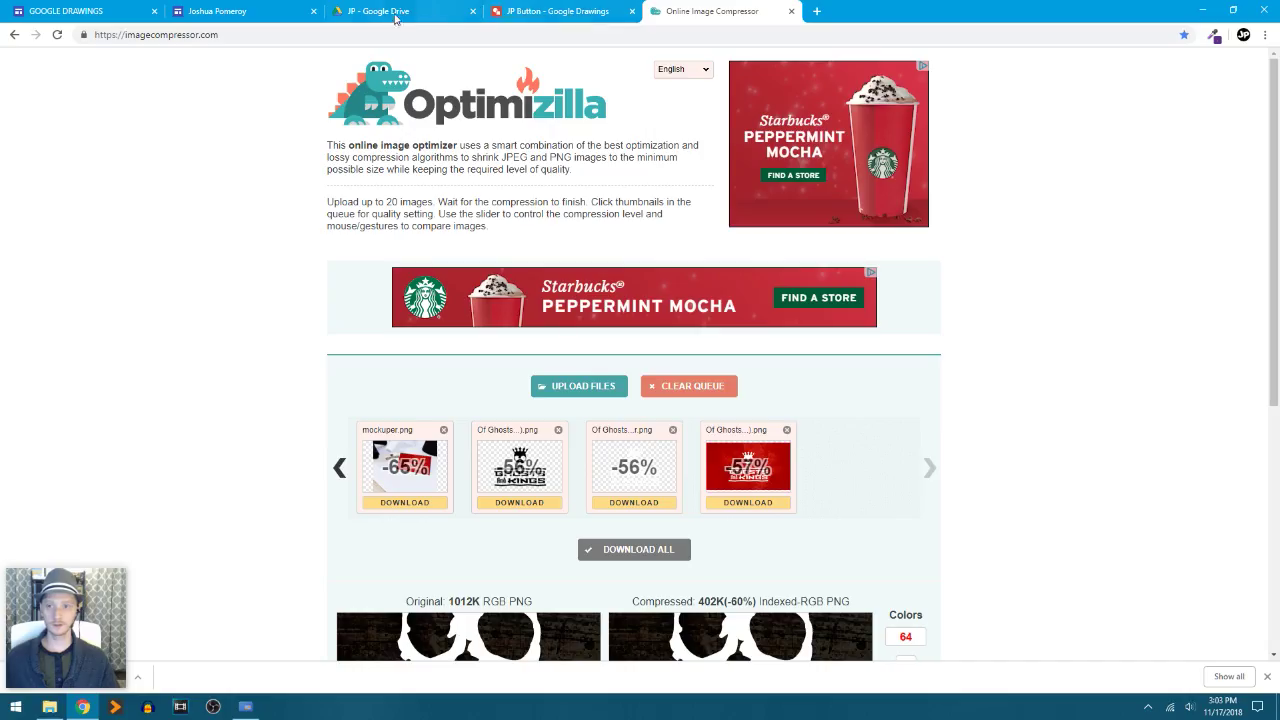
click(225, 11)
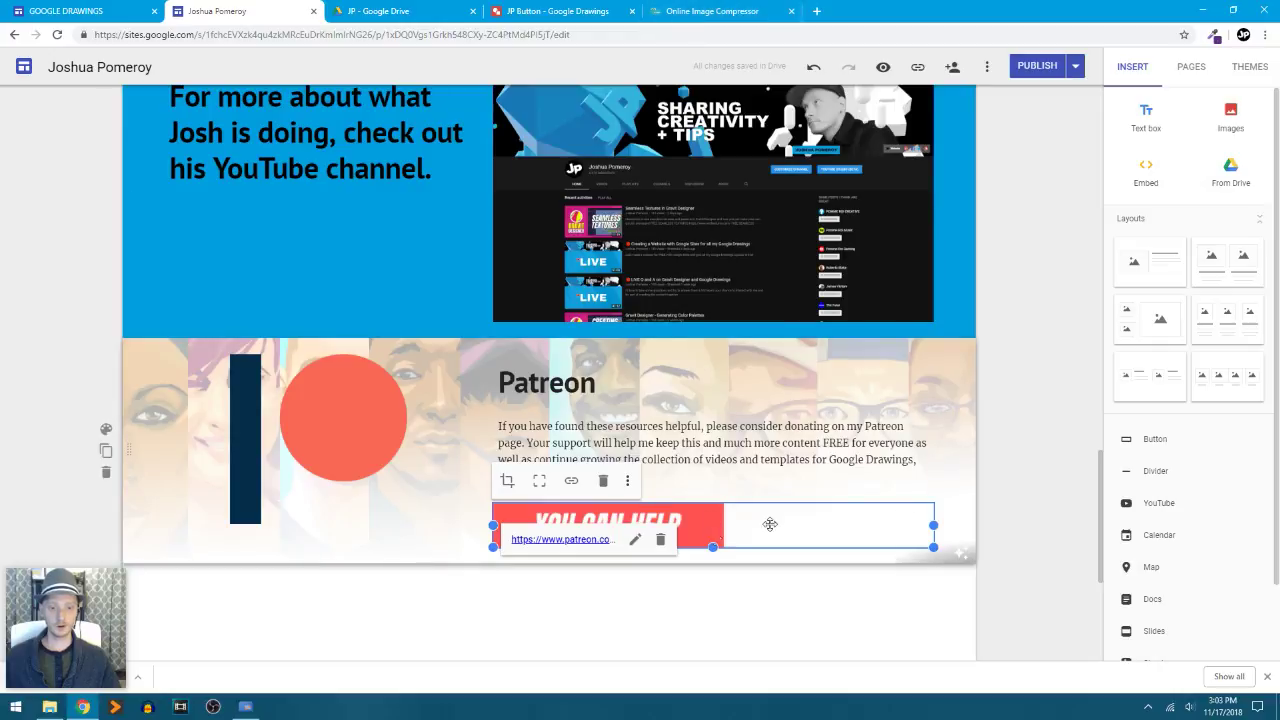
click(914, 523)
click(703, 534)
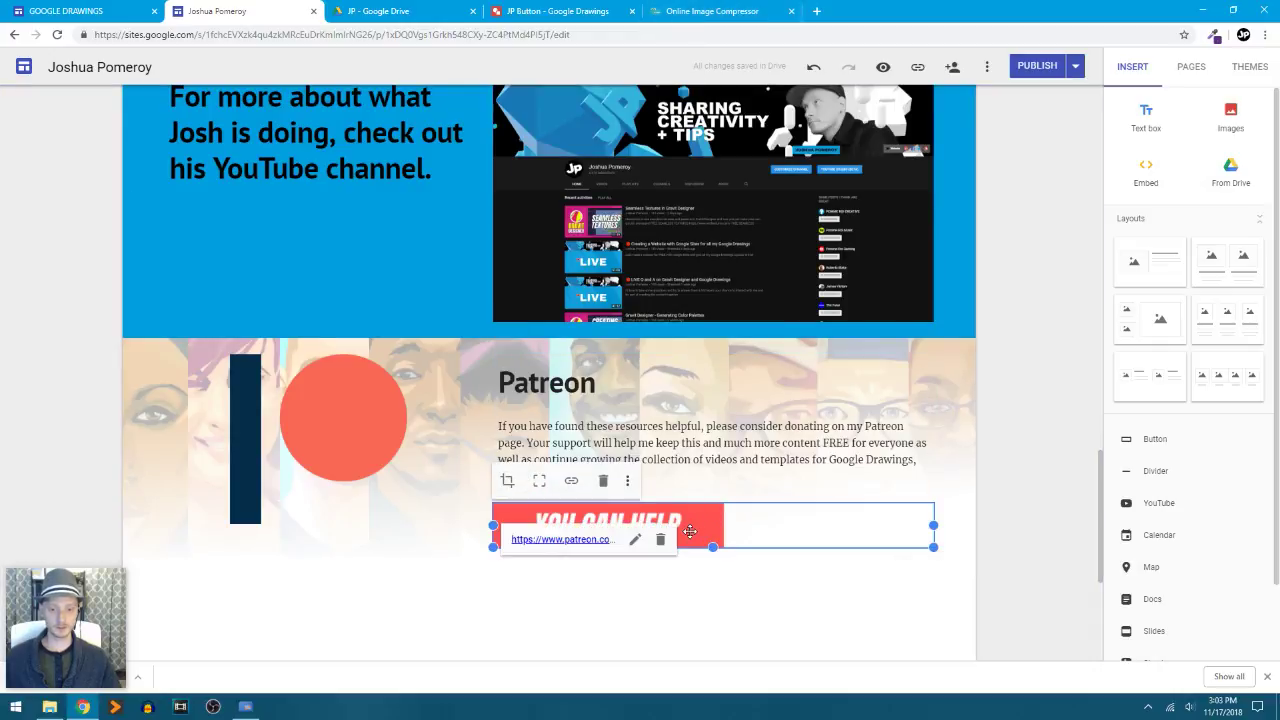
click(628, 484)
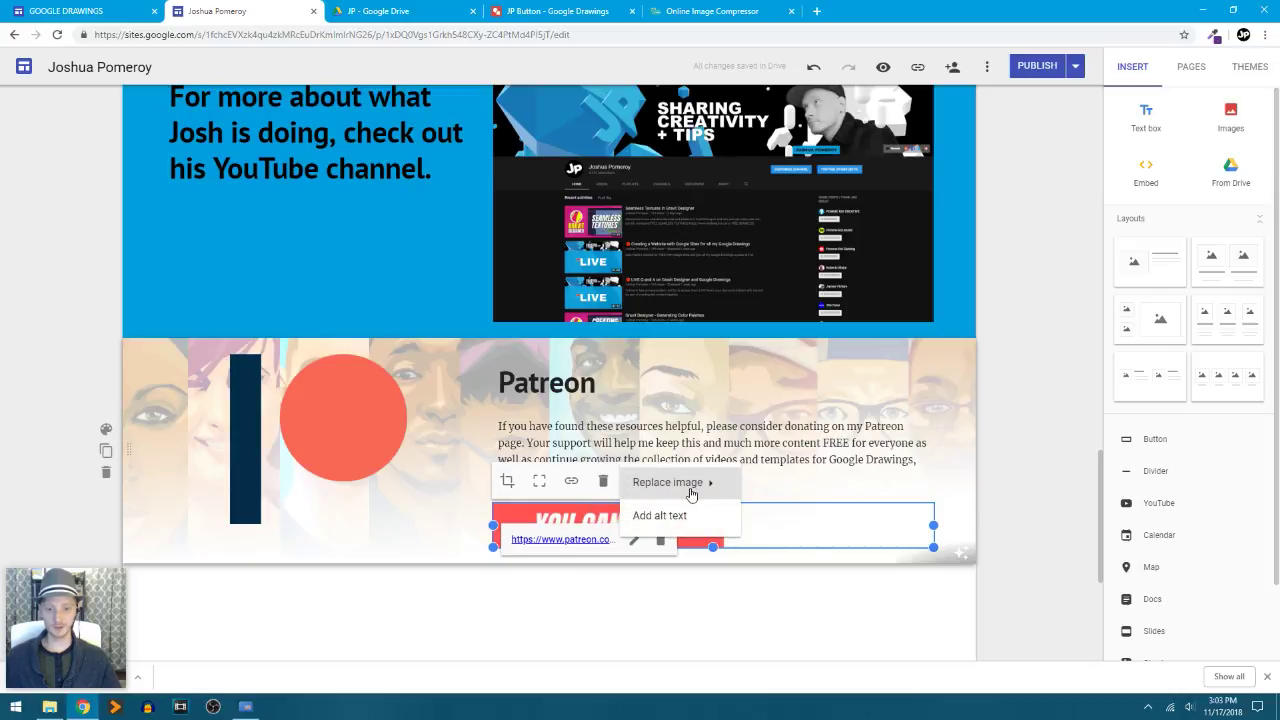
mouse_move(690, 490)
click(759, 491)
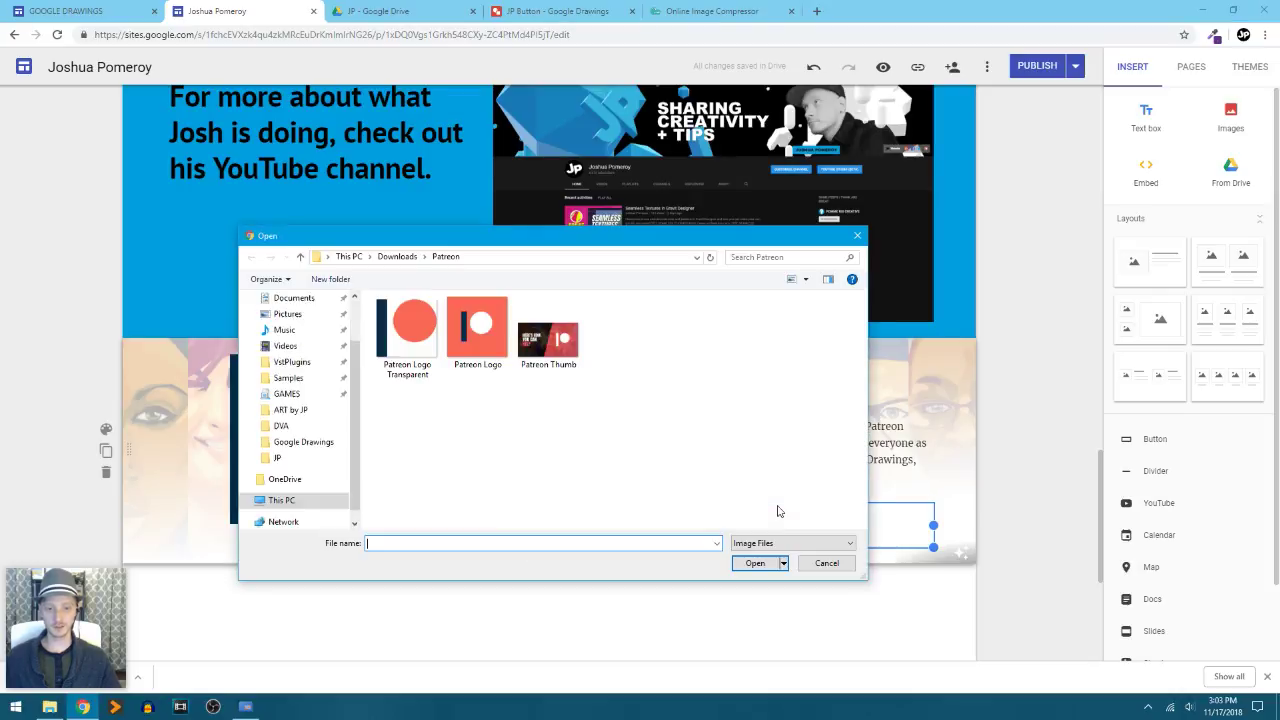
click(287, 441)
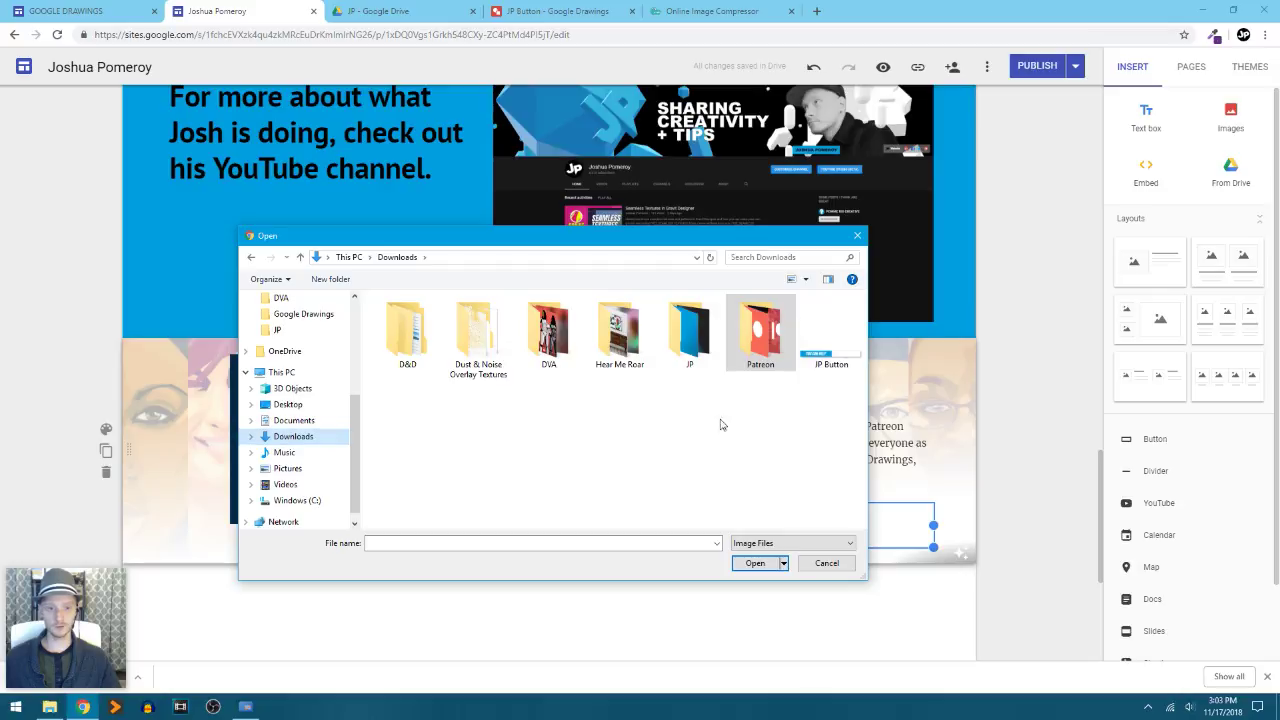
double_click(826, 330)
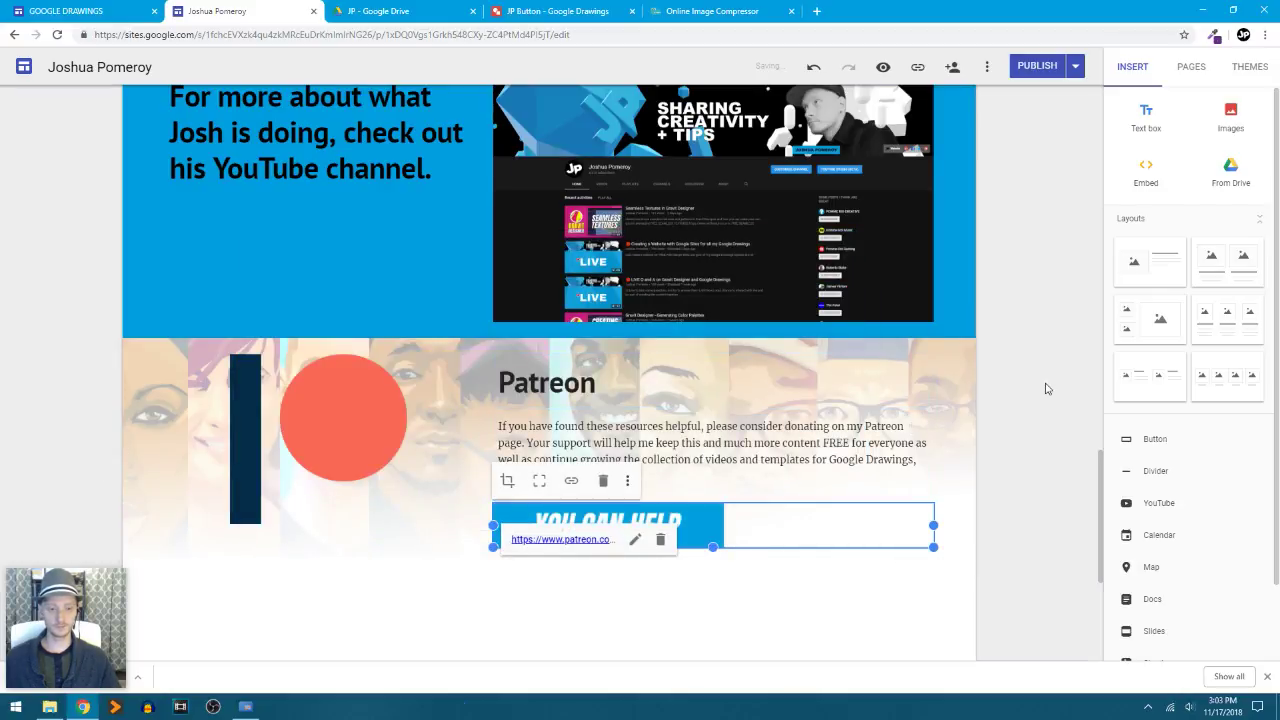
- Deselect the new button image and review it together with the portrait, YouTube and Patreon sections in the page editor
click(1046, 389)
scroll(1038, 477, up, 3)
scroll(1038, 477, down, 3)
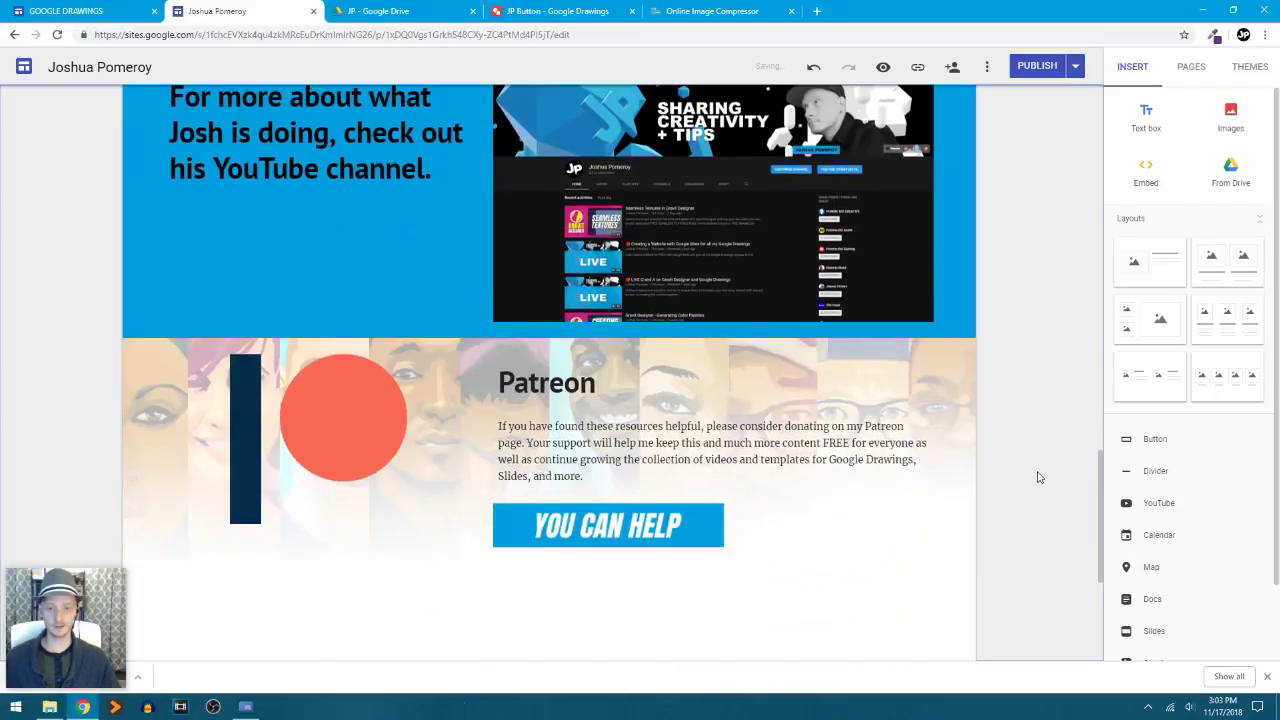
scroll(984, 425, up, 12)
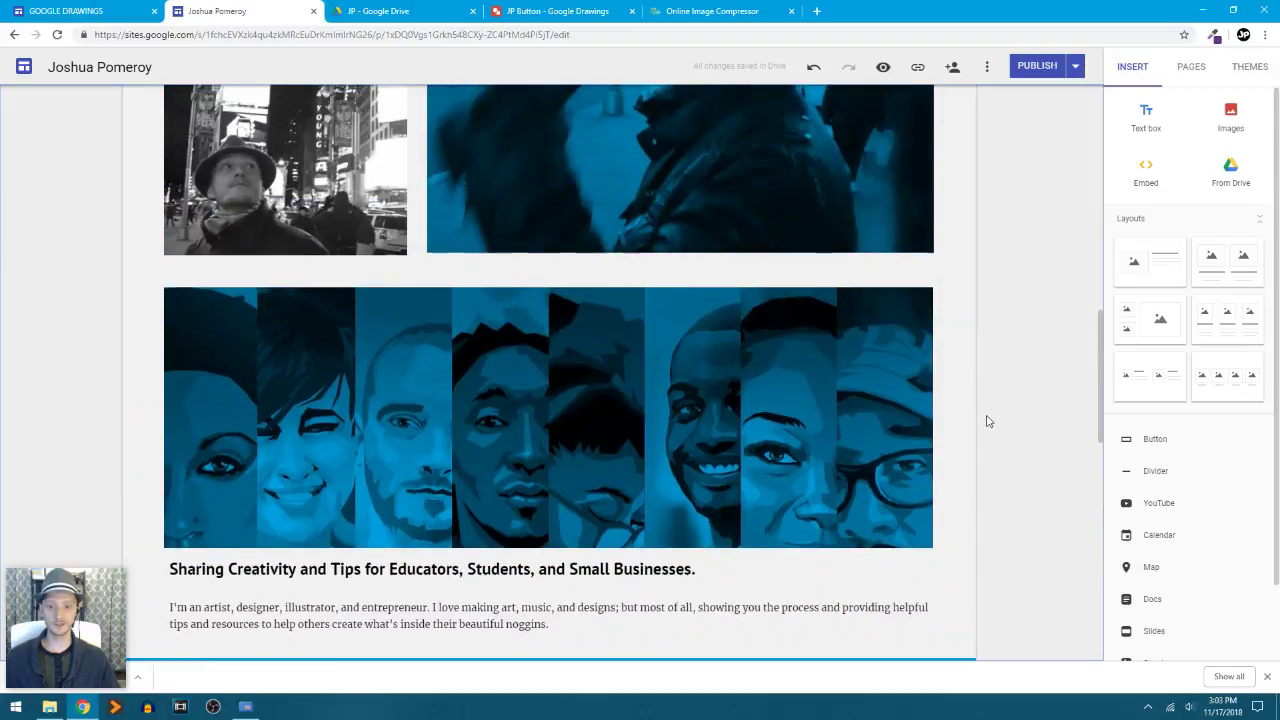
scroll(986, 421, down, 10)
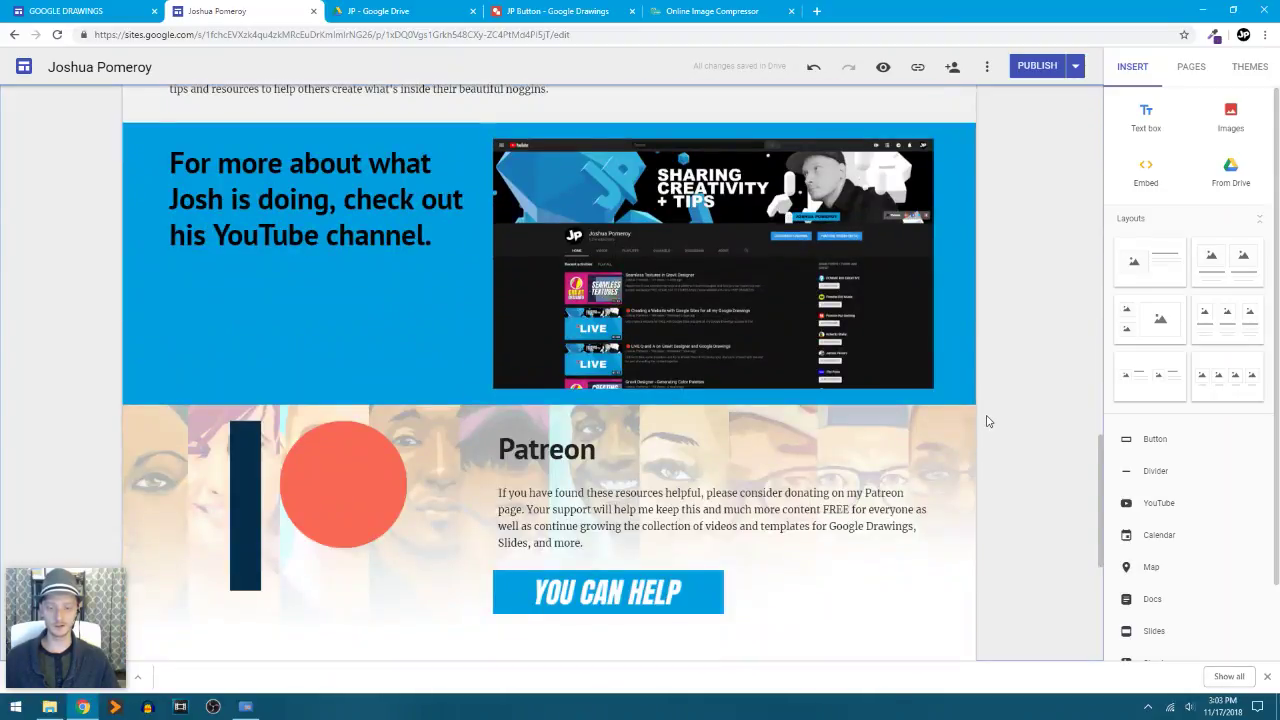
scroll(986, 421, down, 4)
scroll(1017, 417, up, 10)
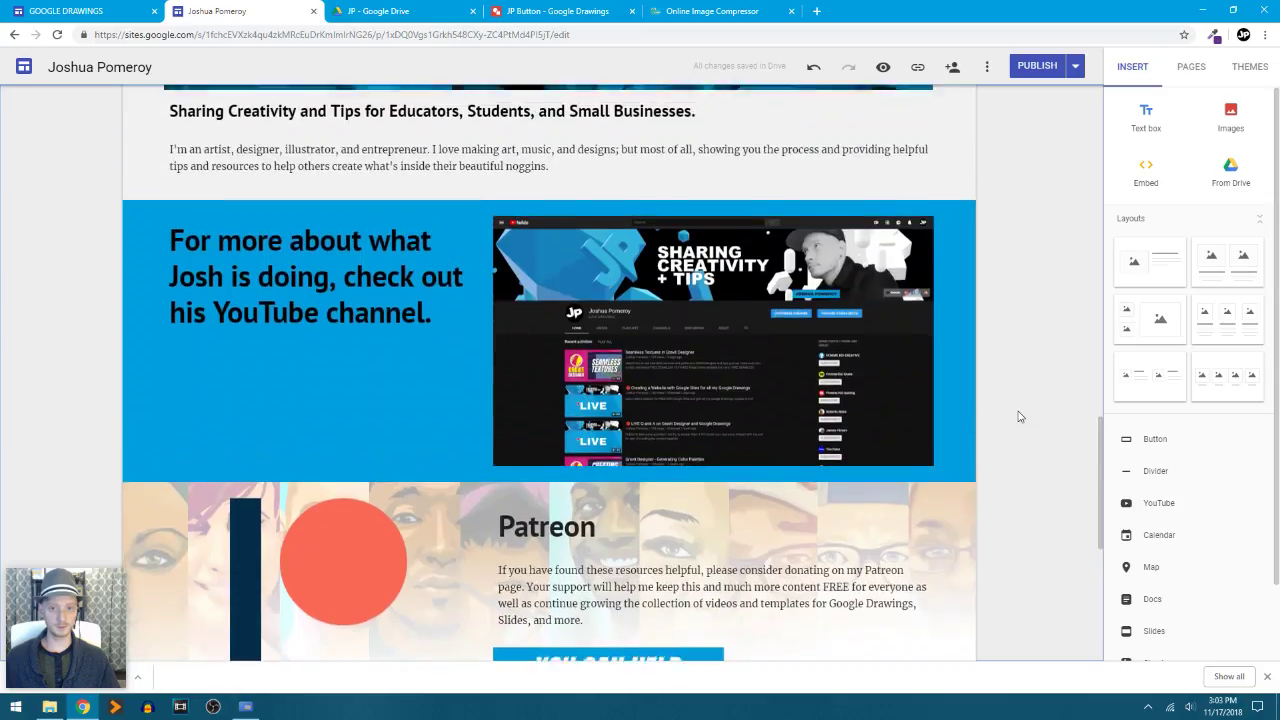
scroll(956, 274, up, 3)
- Preview the About page and review its whole layout from the header banner to the footer
click(883, 67)
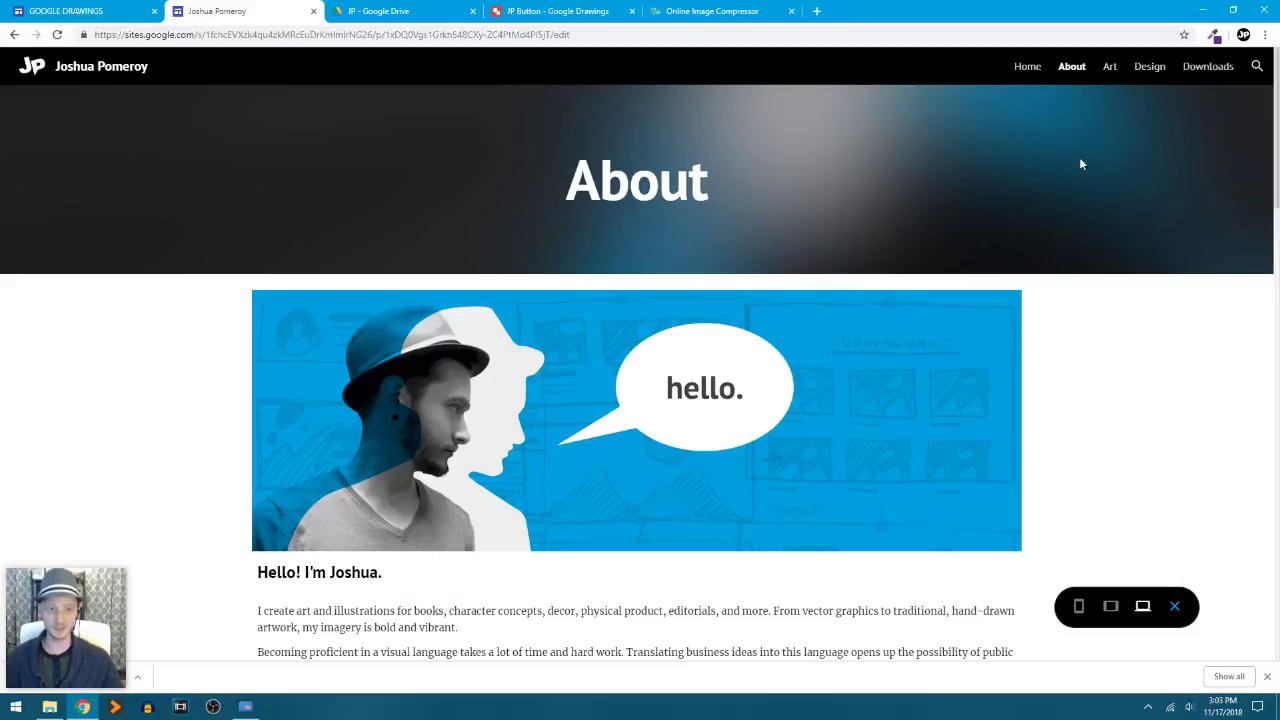
scroll(1117, 336, down, 3)
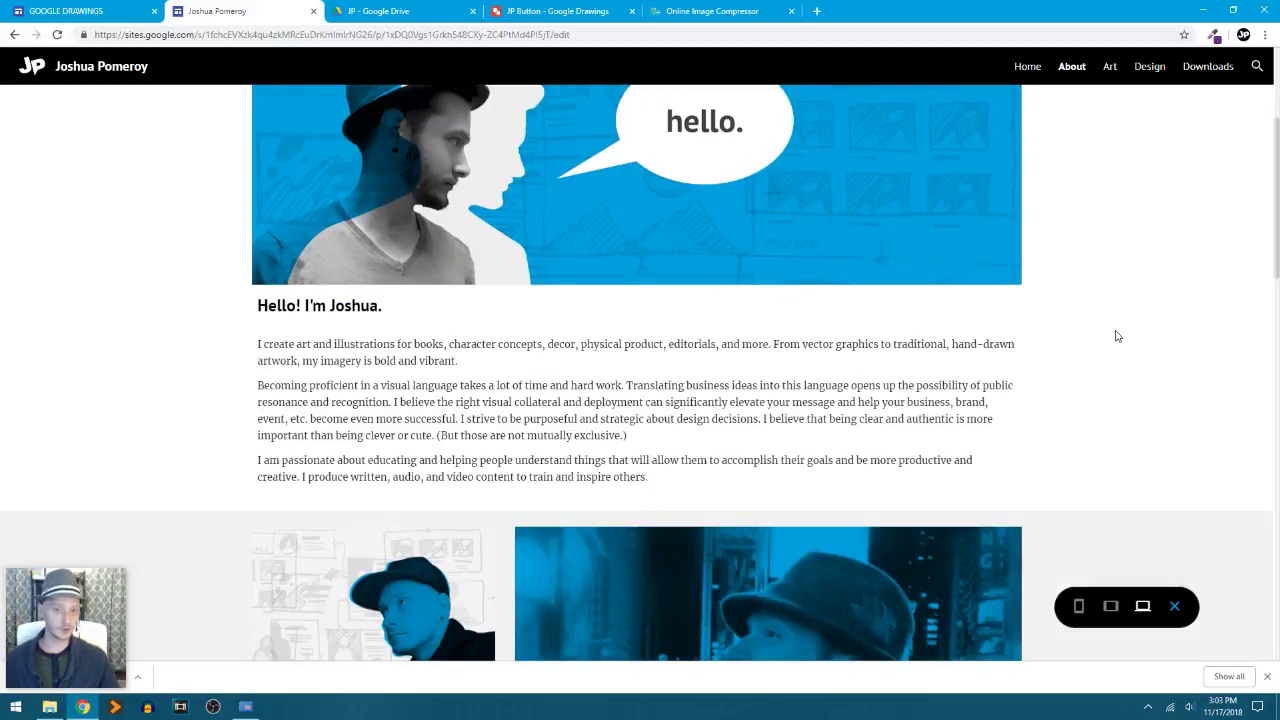
scroll(1117, 336, down, 6)
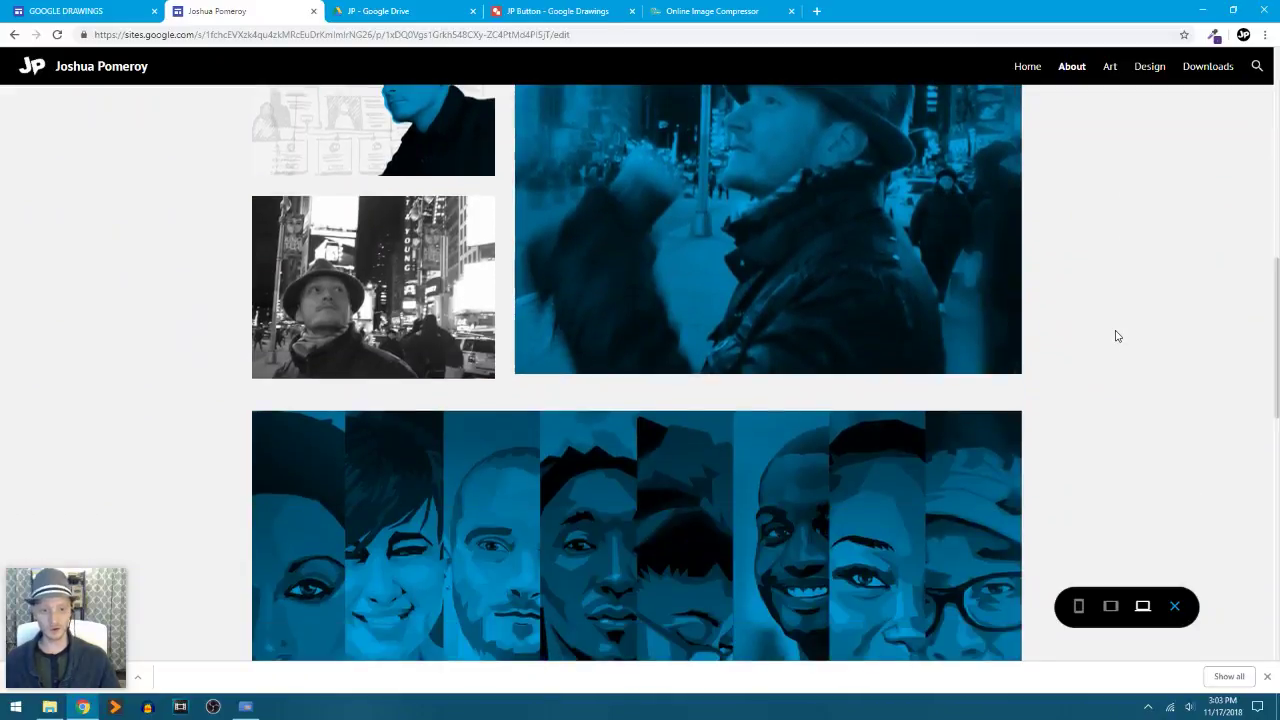
scroll(1117, 336, down, 3)
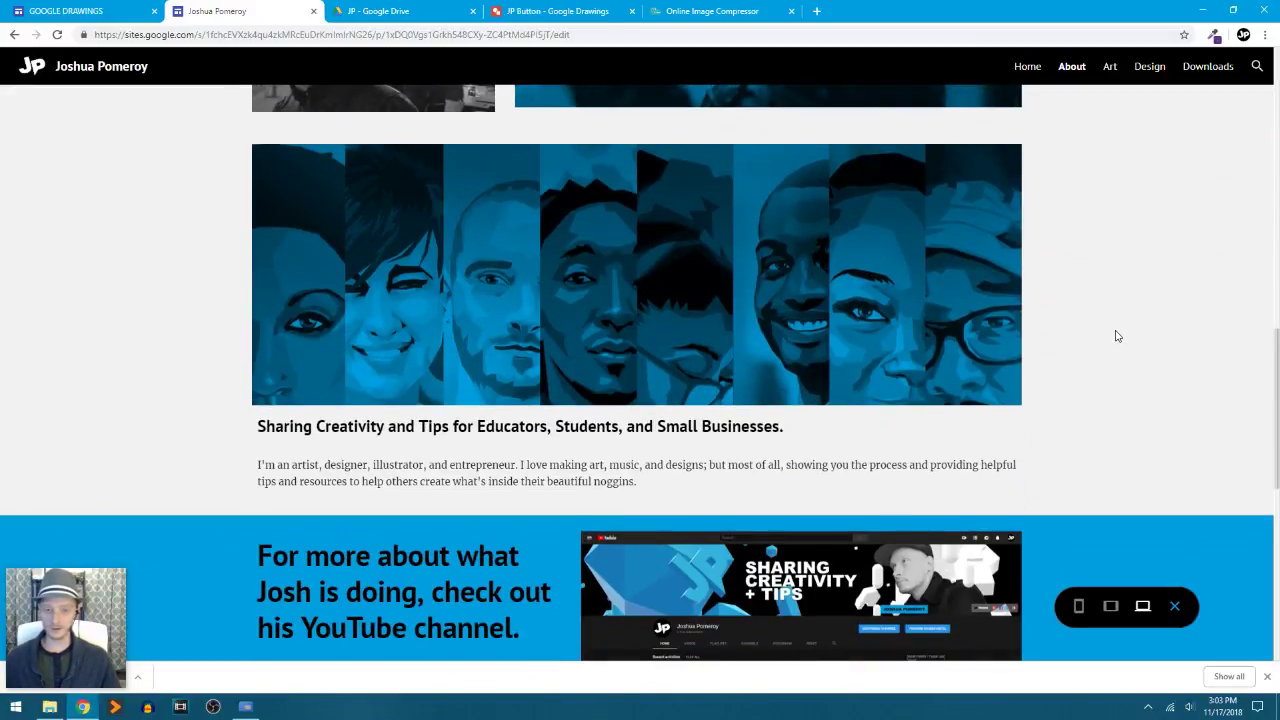
scroll(1117, 336, down, 2)
scroll(1117, 336, down, 4)
scroll(1117, 336, up, 2)
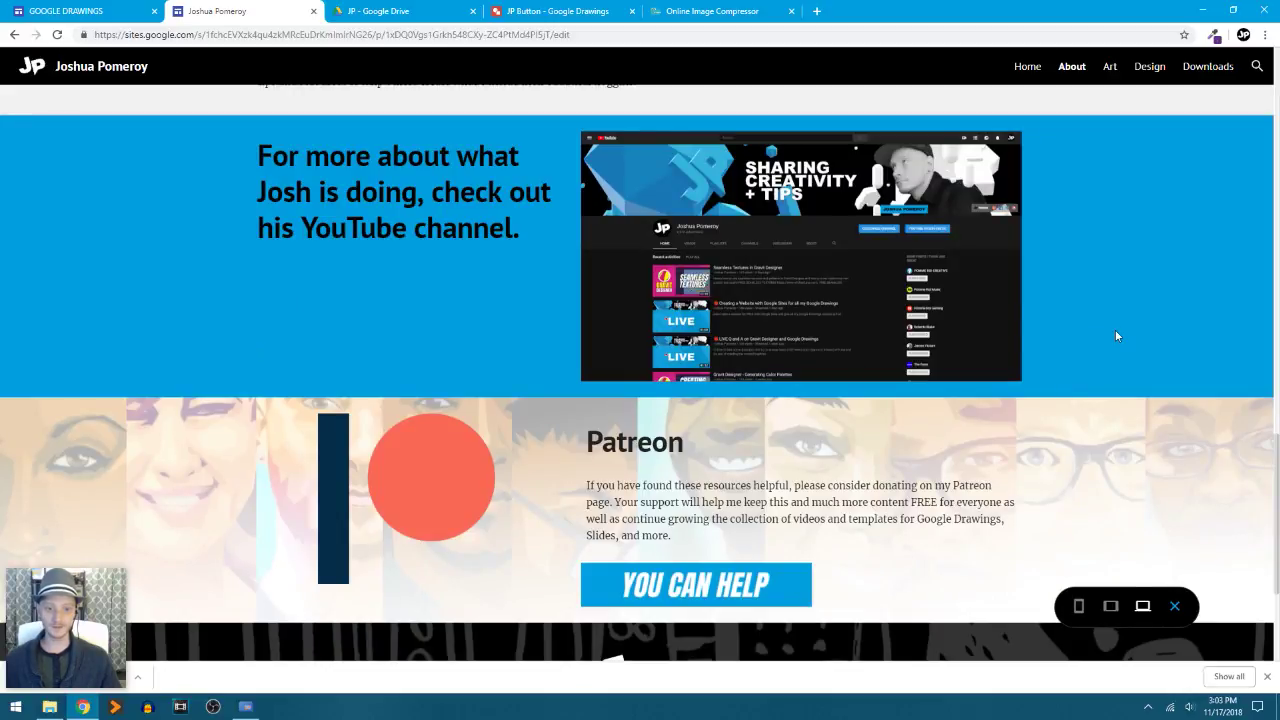
scroll(1117, 336, down, 3)
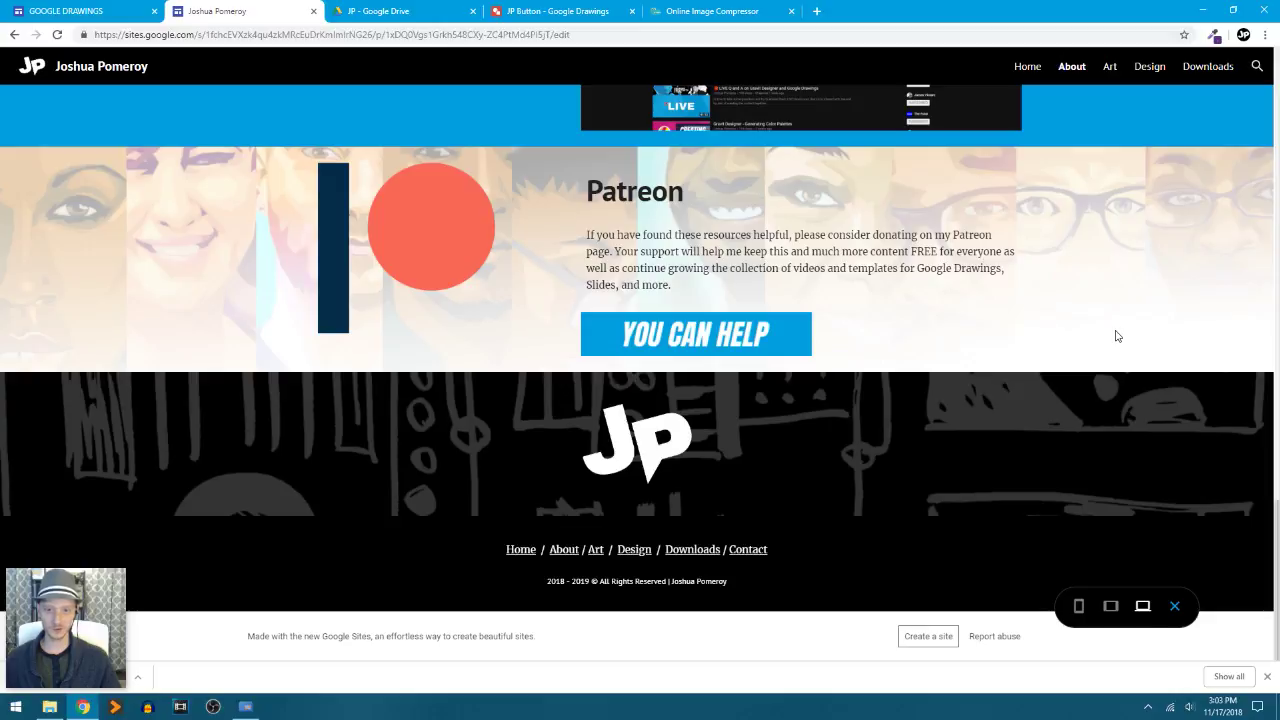
scroll(911, 428, up, 9)
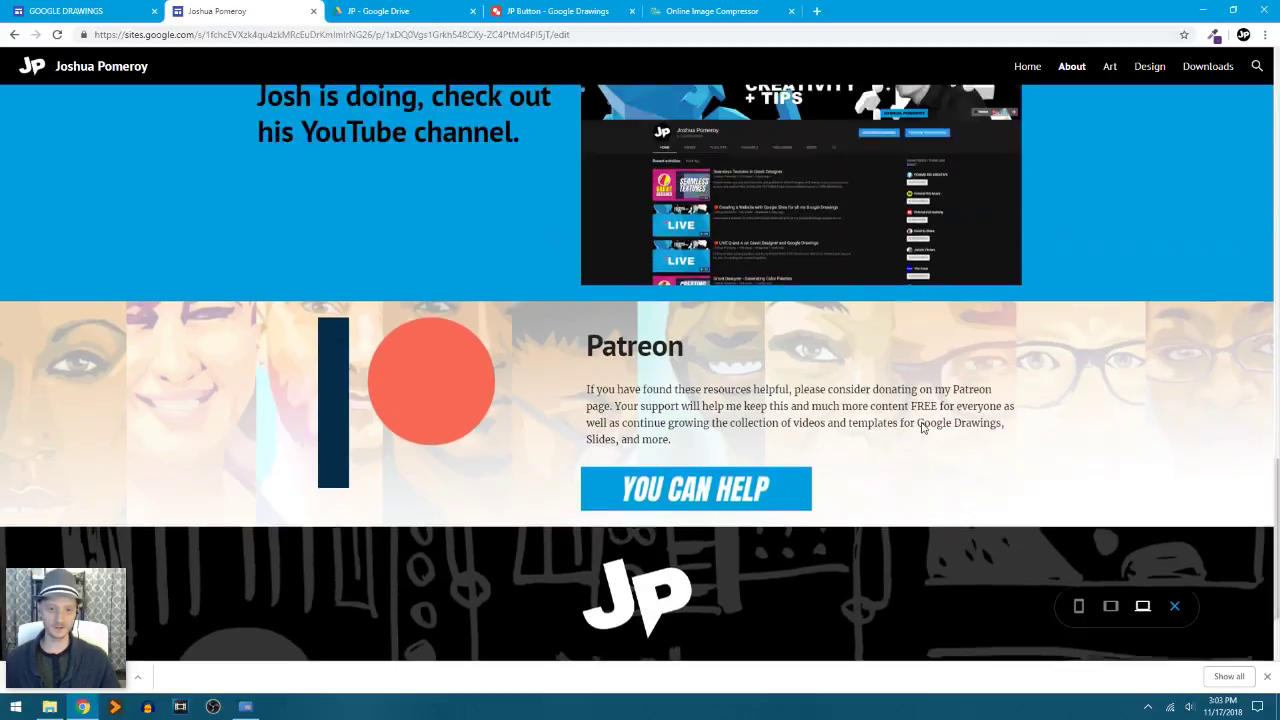
scroll(921, 427, up, 10)
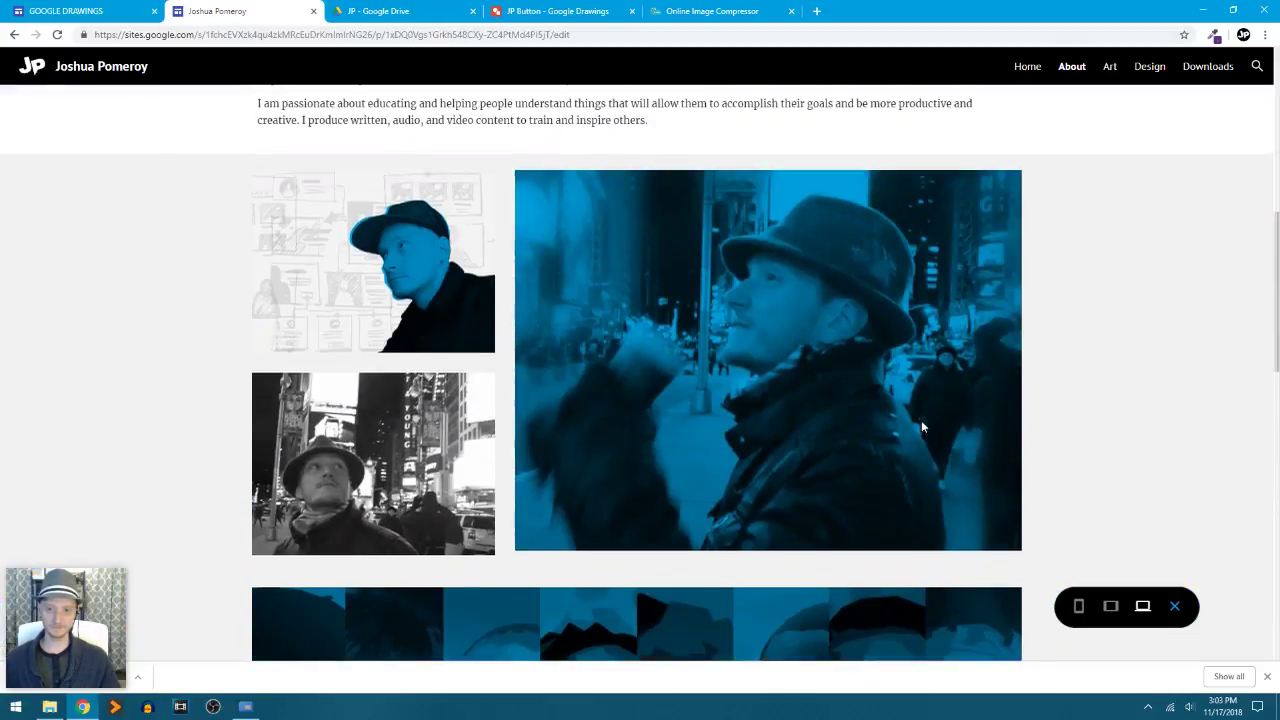
- Close the About page preview and publish the updated site
scroll(925, 425, down, 8)
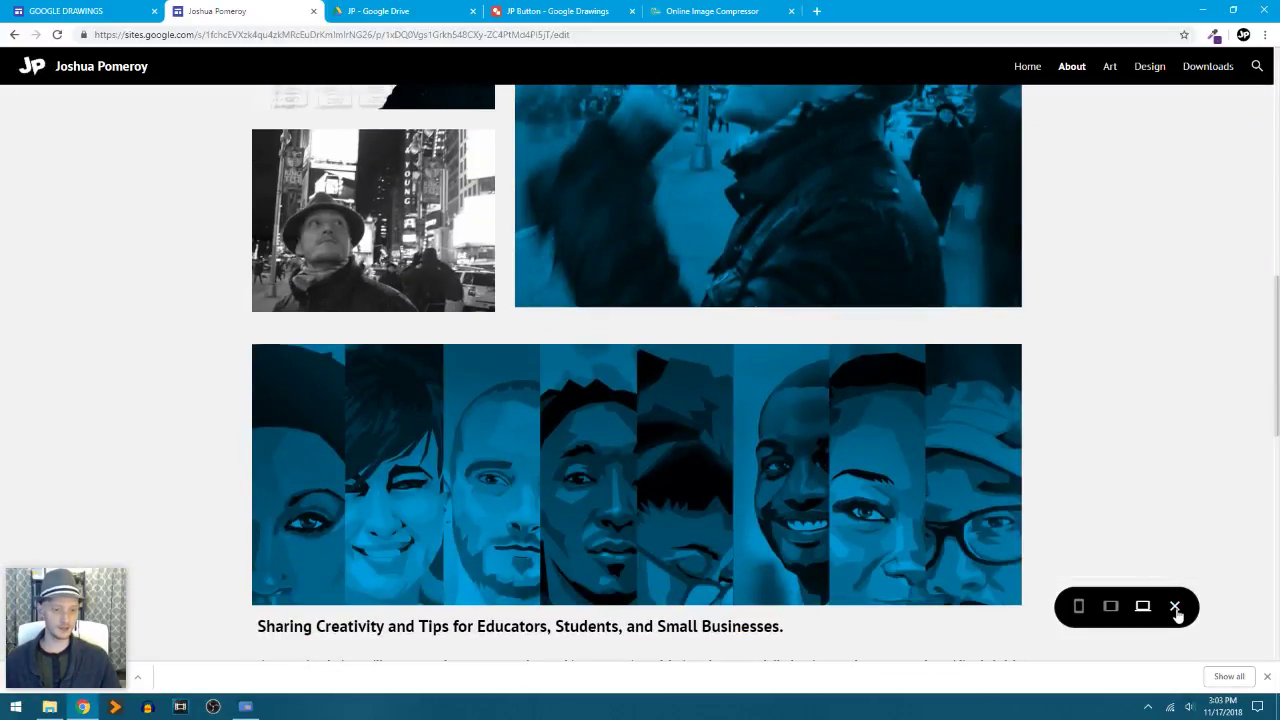
click(1175, 606)
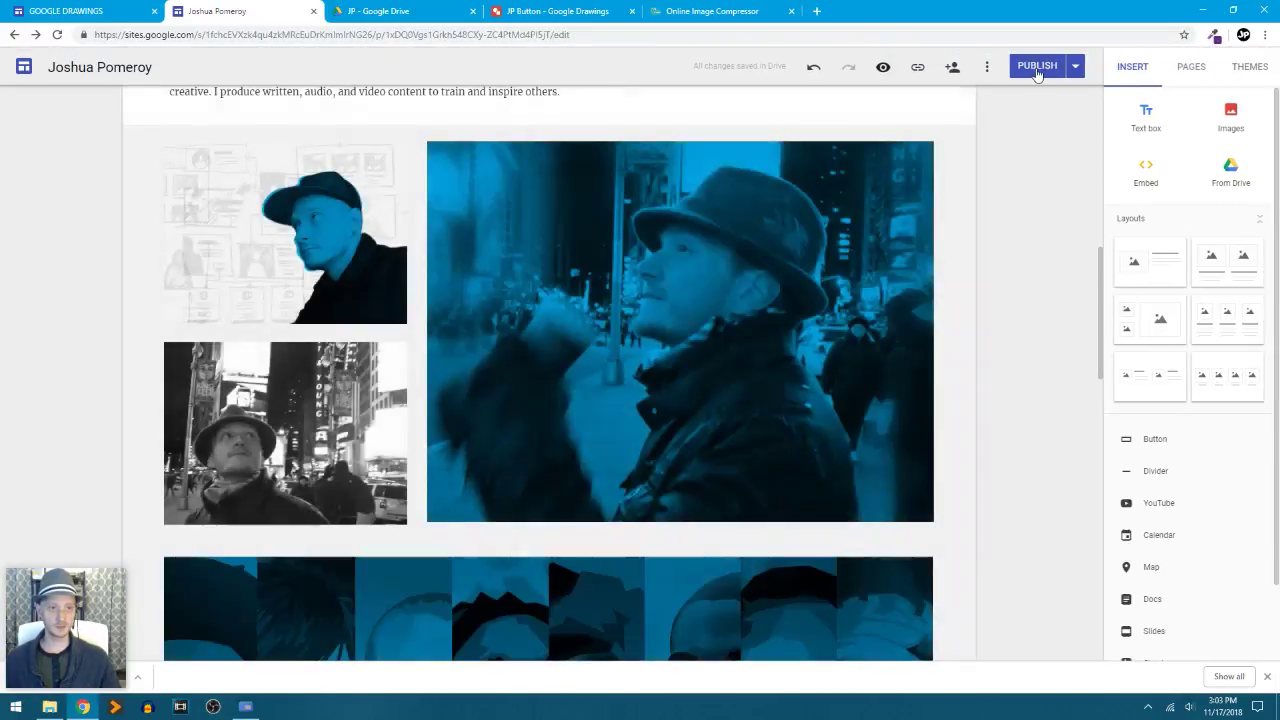
click(1037, 66)
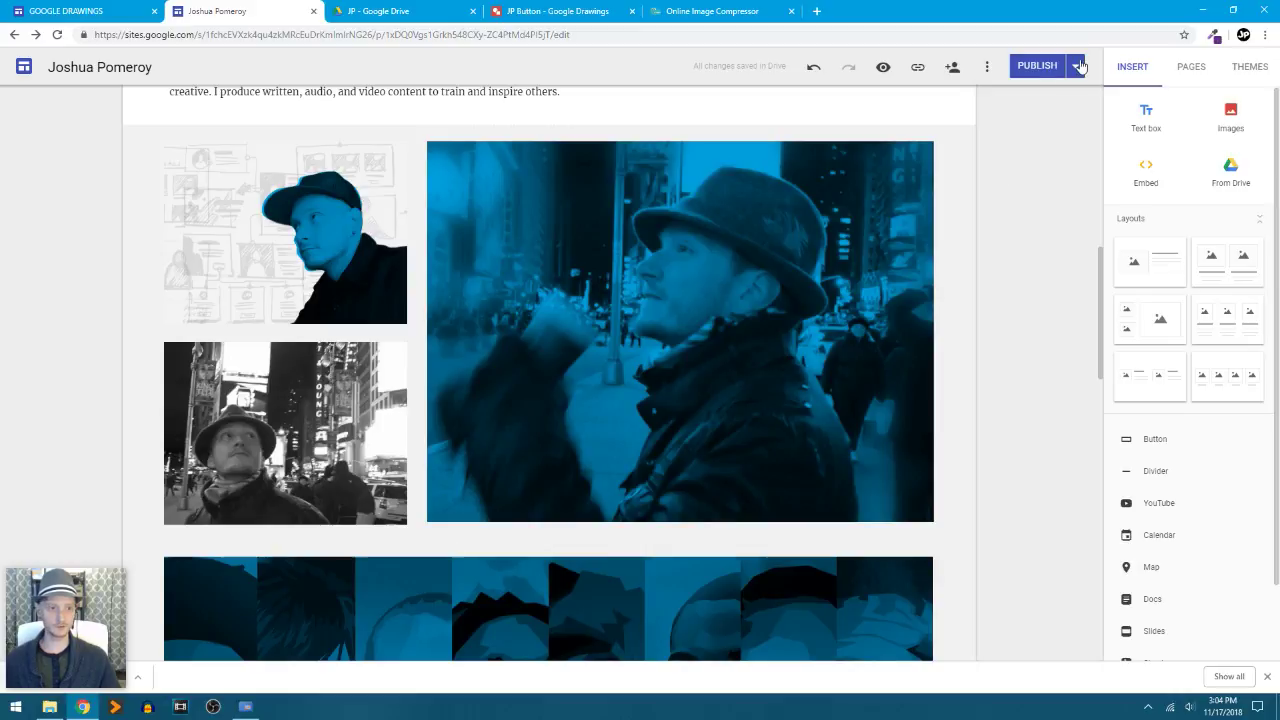
scroll(1066, 432, down, 3)
scroll(1064, 430, up, 10)
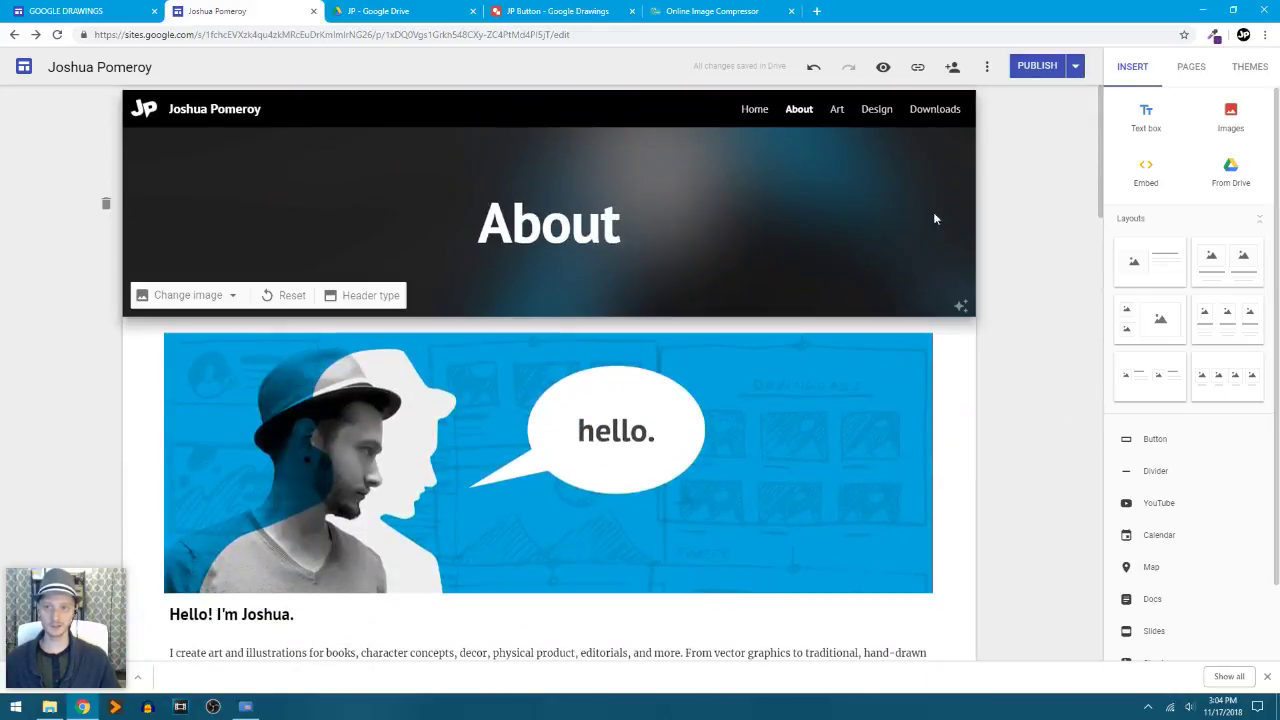
- Open the published version of the site on its About page
click(1075, 67)
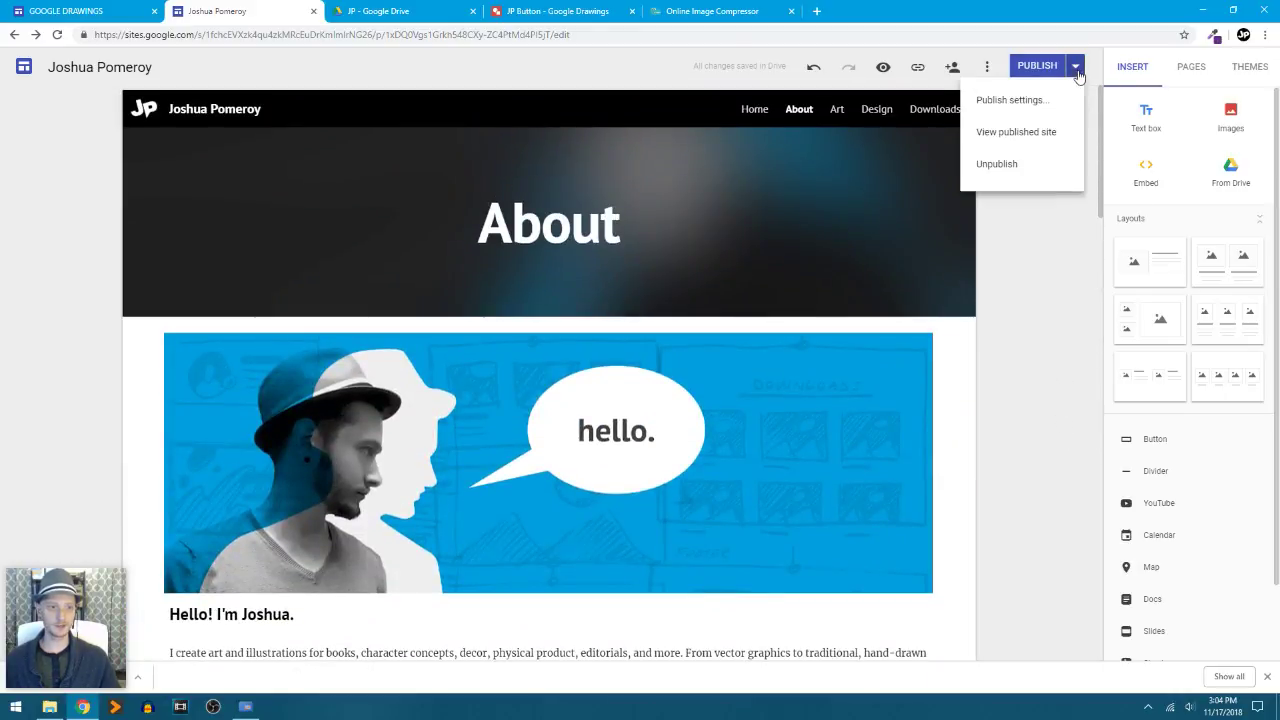
click(989, 148)
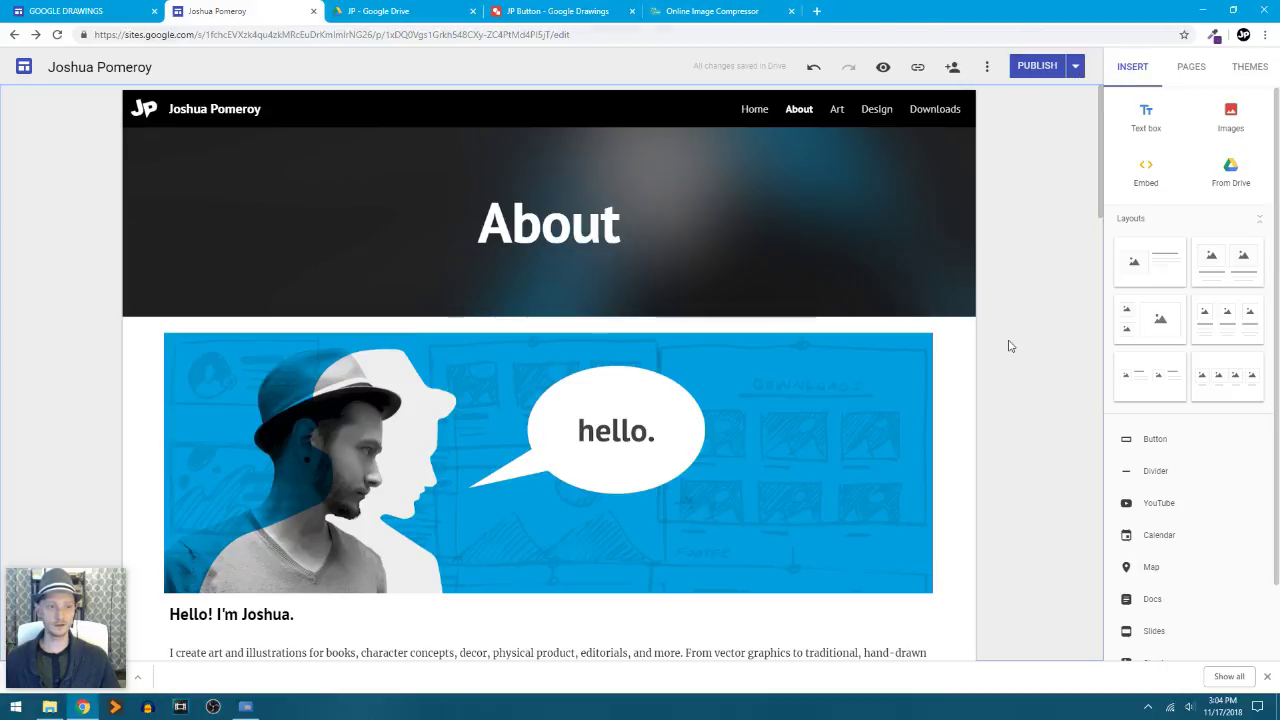
scroll(1008, 346, down, 6)
scroll(1008, 346, up, 5)
scroll(1008, 346, up, 2)
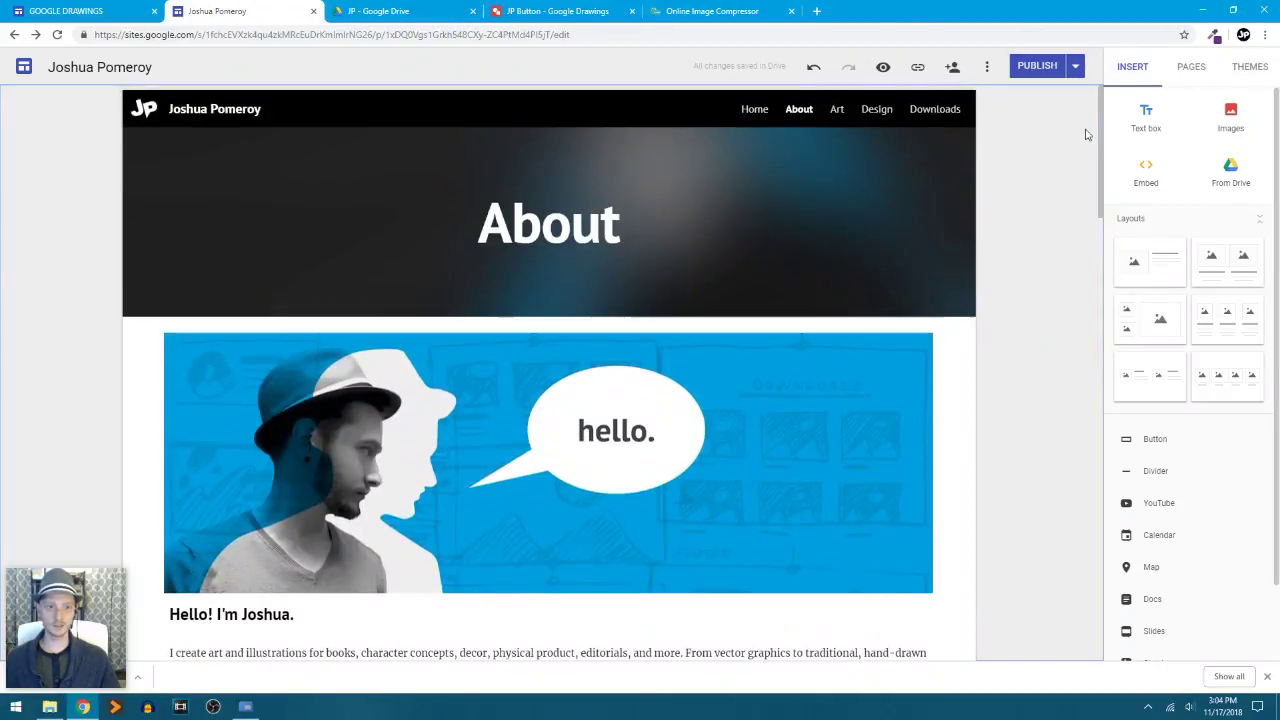
click(1075, 66)
click(1031, 140)
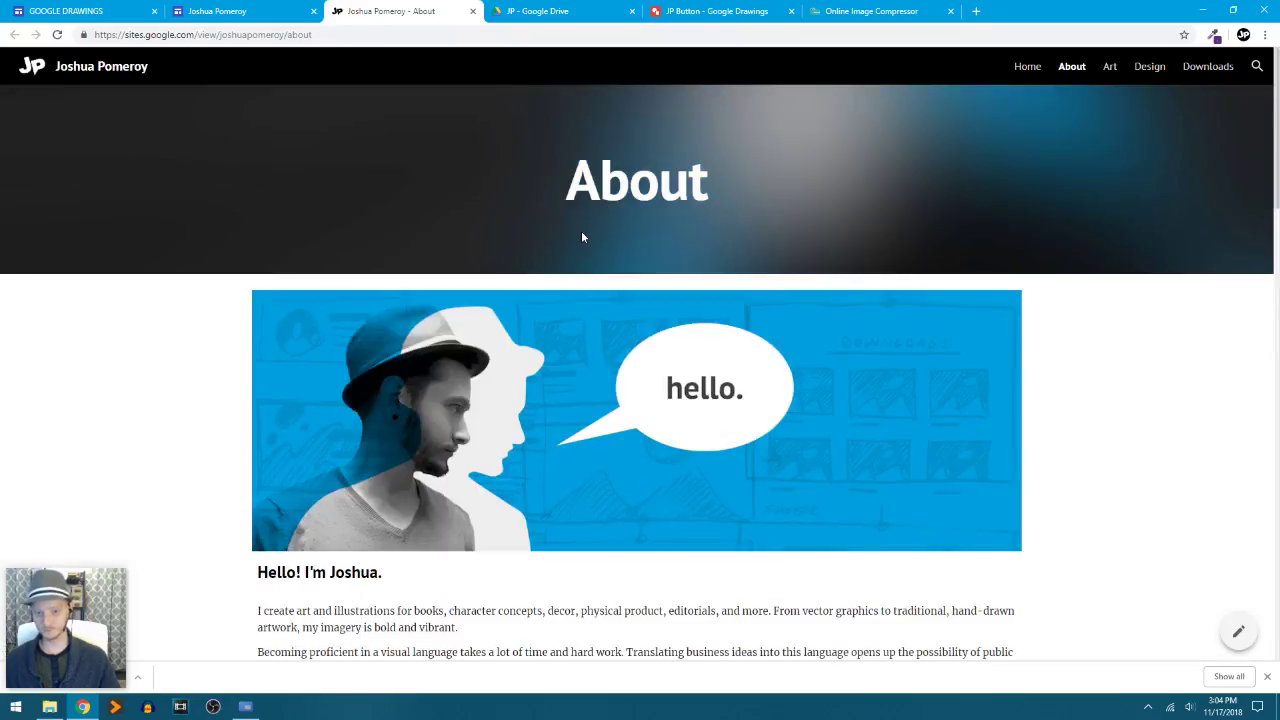
- Review the published About page at full desktop width, from the header banner through the YouTube and Patreon sections
scroll(256, 307, down, 4)
scroll(256, 307, down, 1)
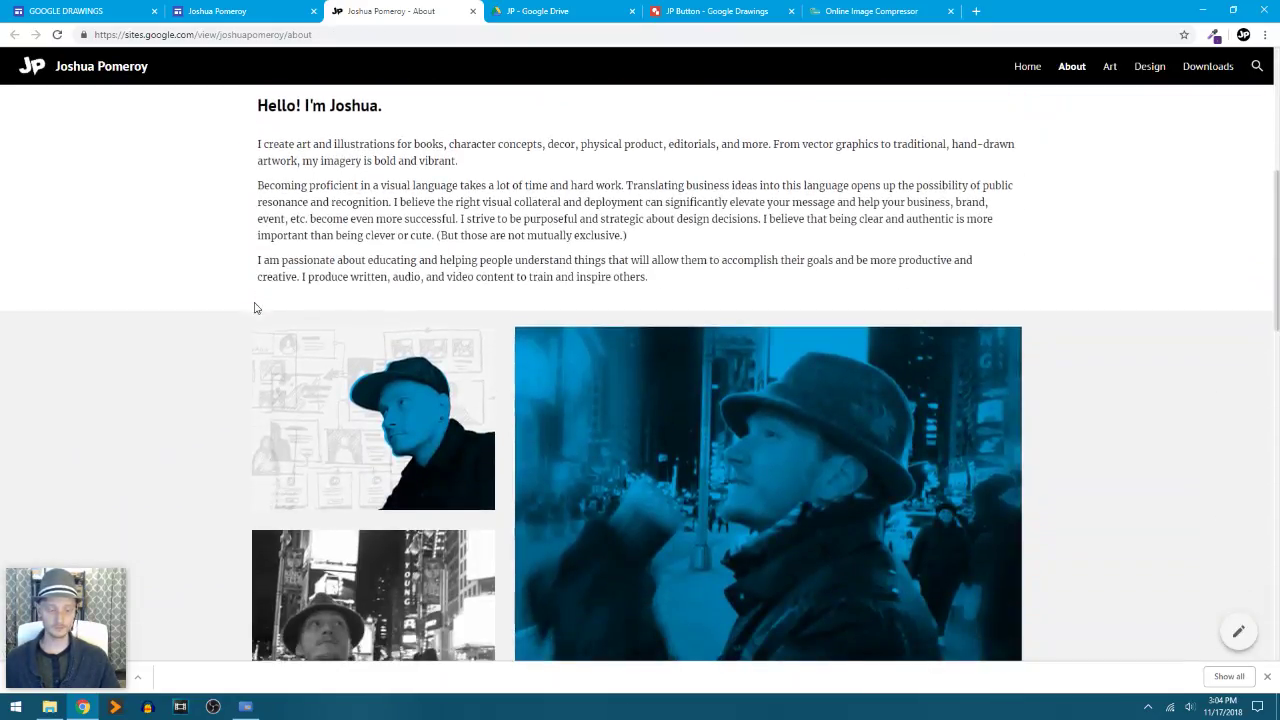
scroll(255, 308, down, 7)
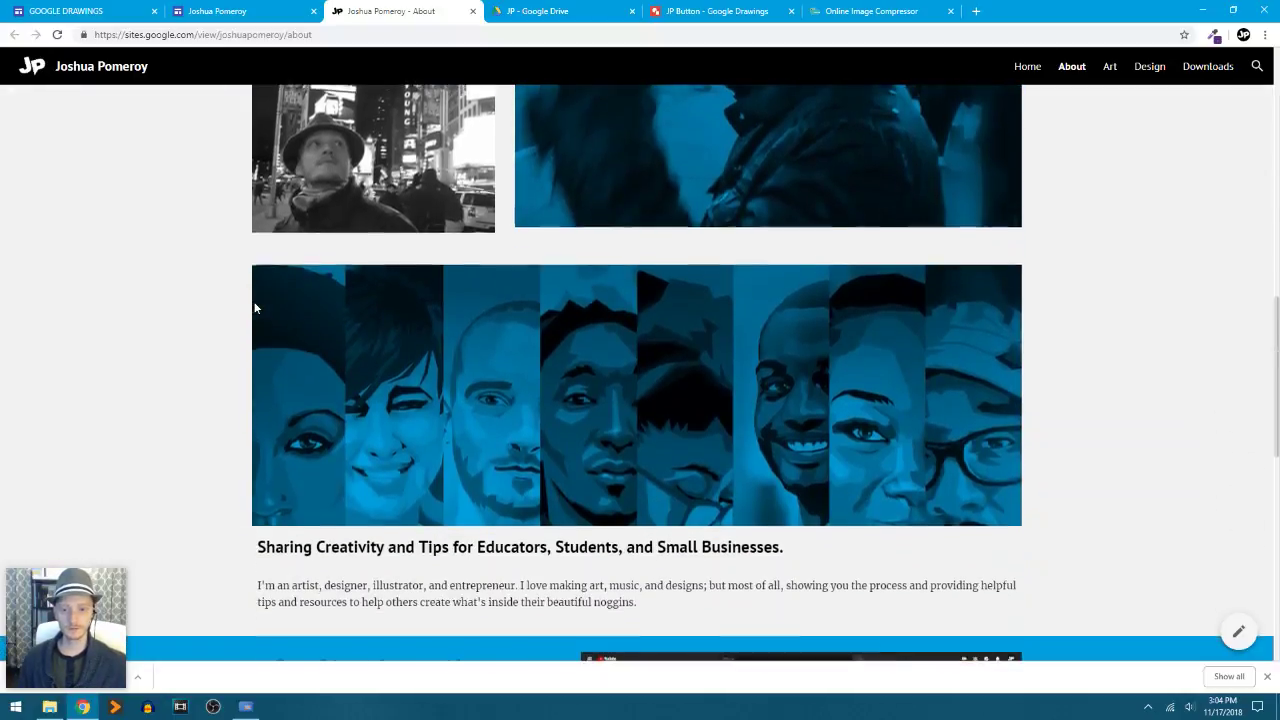
scroll(255, 308, down, 4)
scroll(255, 308, up, 1)
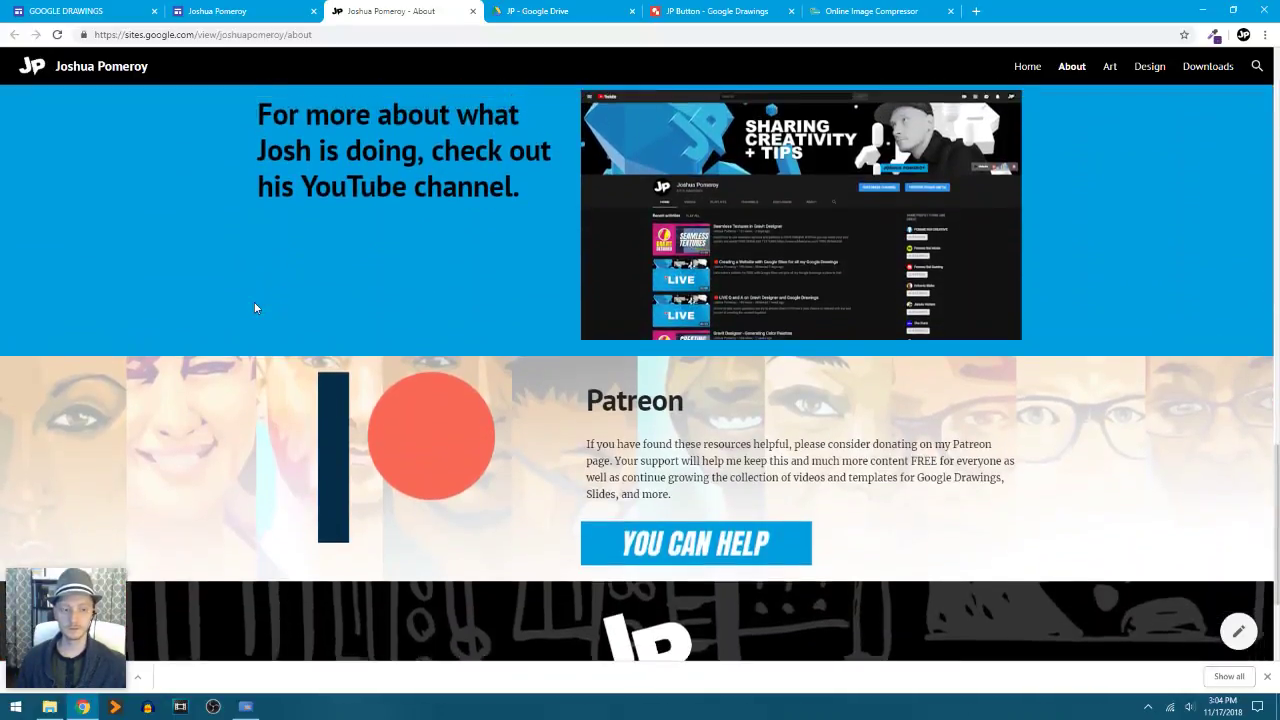
scroll(255, 308, up, 10)
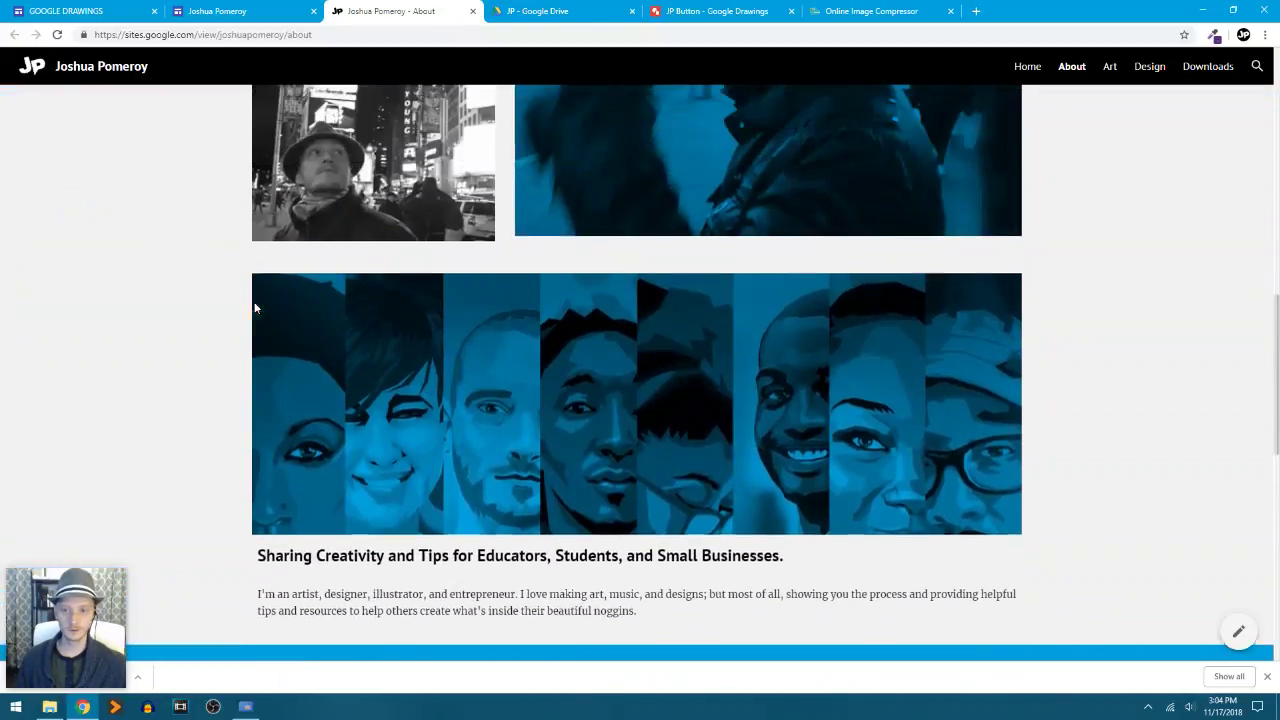
scroll(255, 308, up, 5)
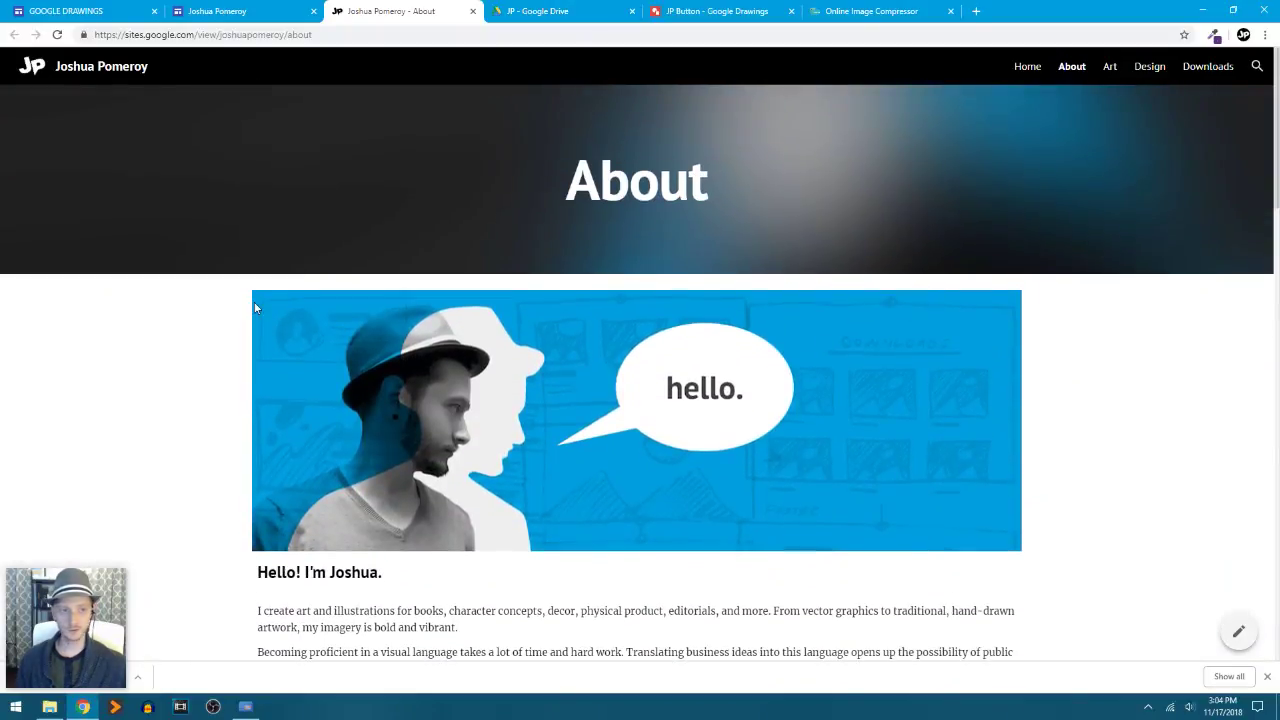
- Restore the browser window to a phone-width size and review how the published About page stacks, down to the Patreon section and footer
click(1233, 10)
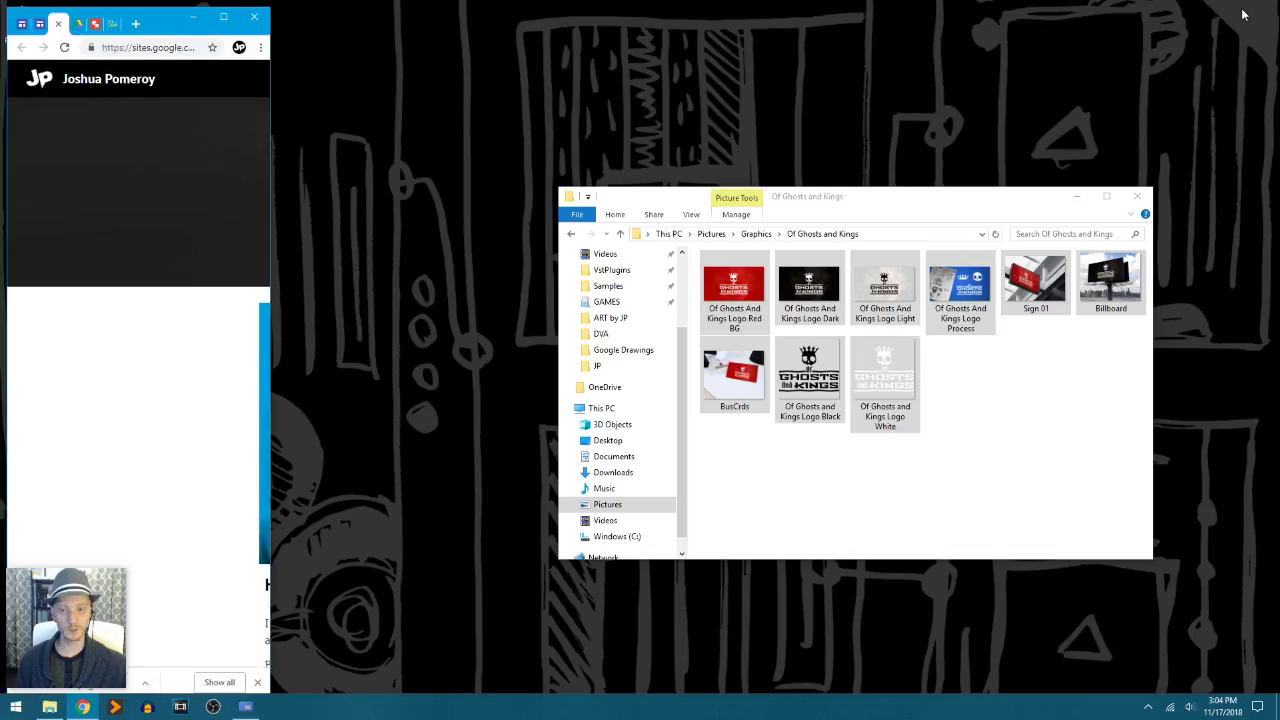
scroll(137, 293, down, 8)
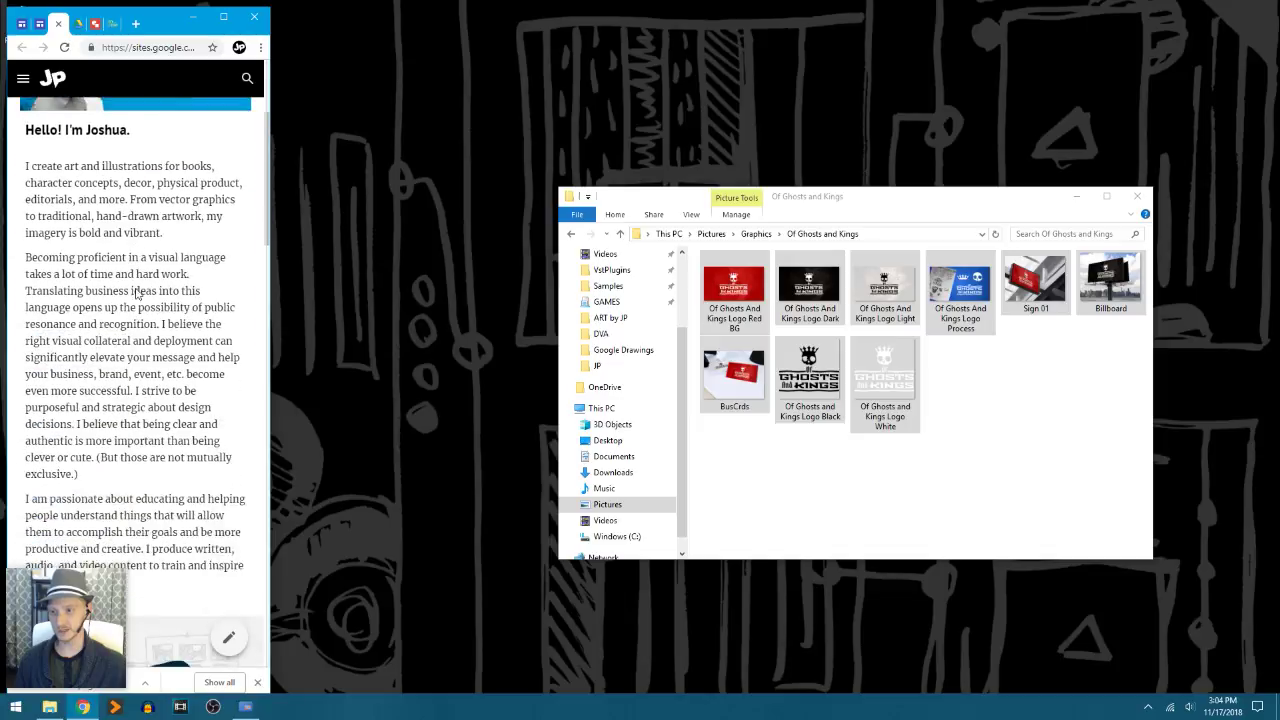
scroll(137, 293, down, 10)
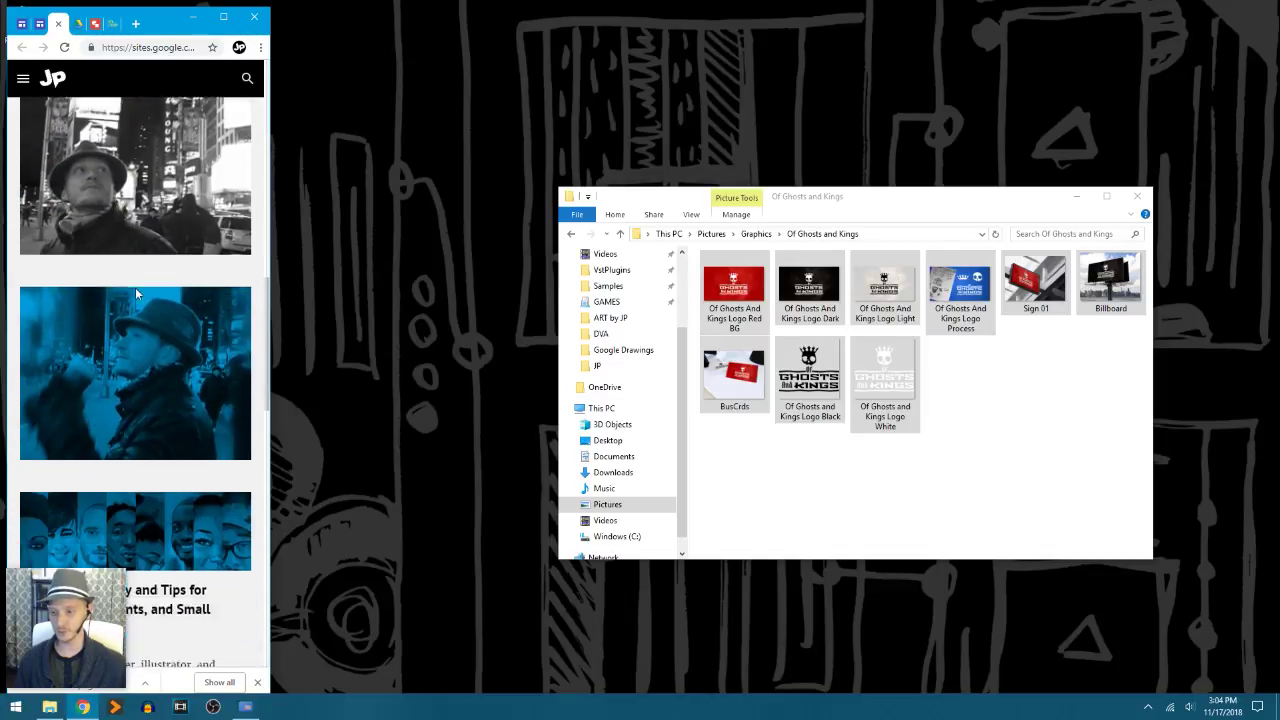
scroll(137, 293, down, 8)
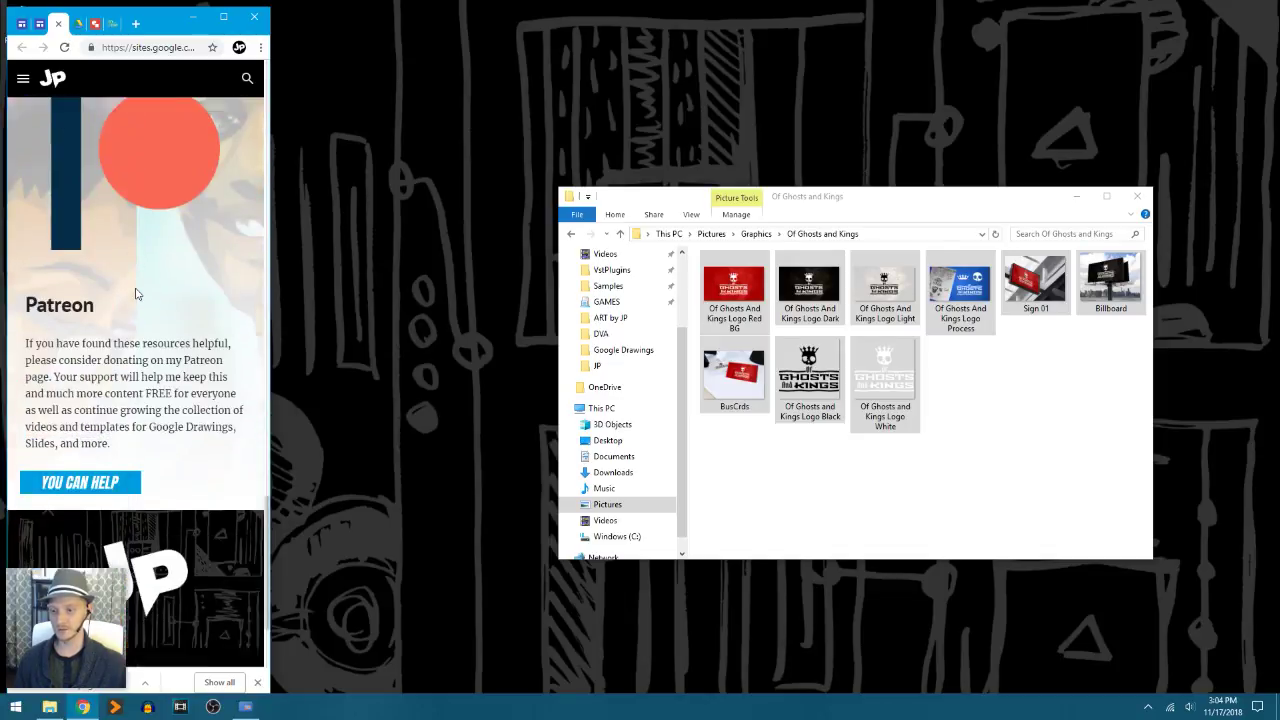
scroll(137, 293, up, 2)
scroll(137, 293, up, 1)
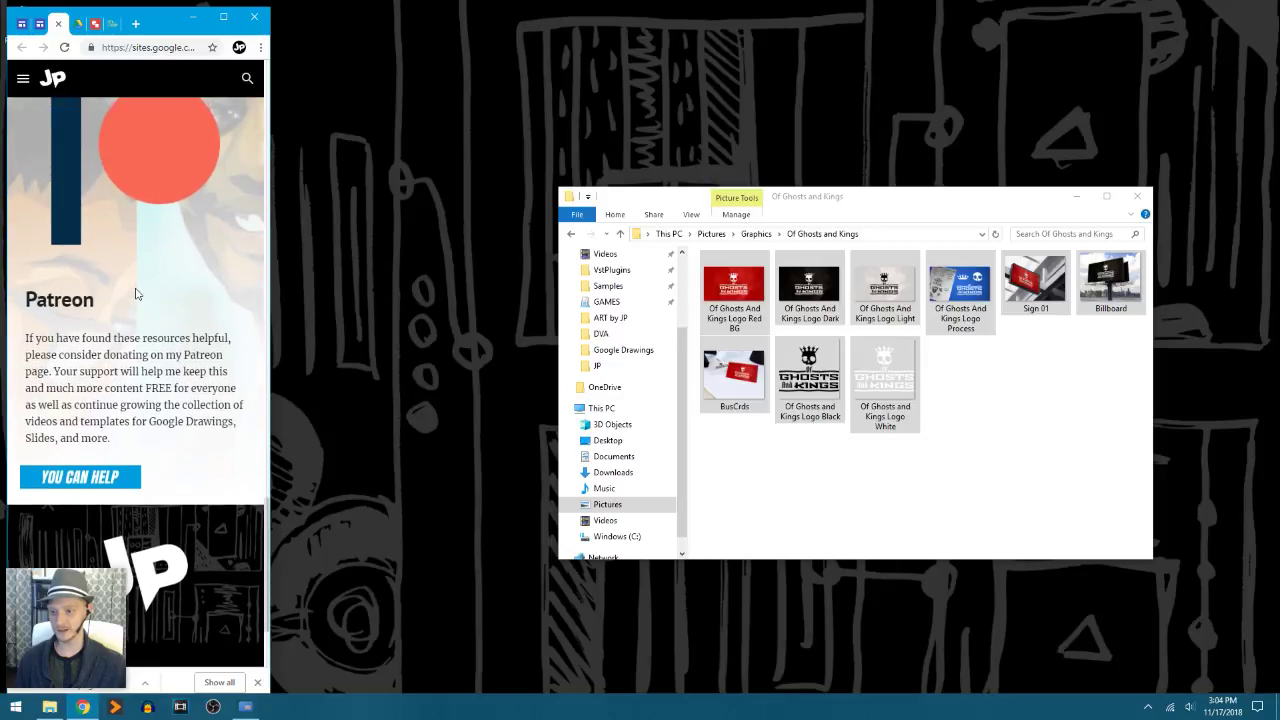
scroll(124, 356, up, 1)
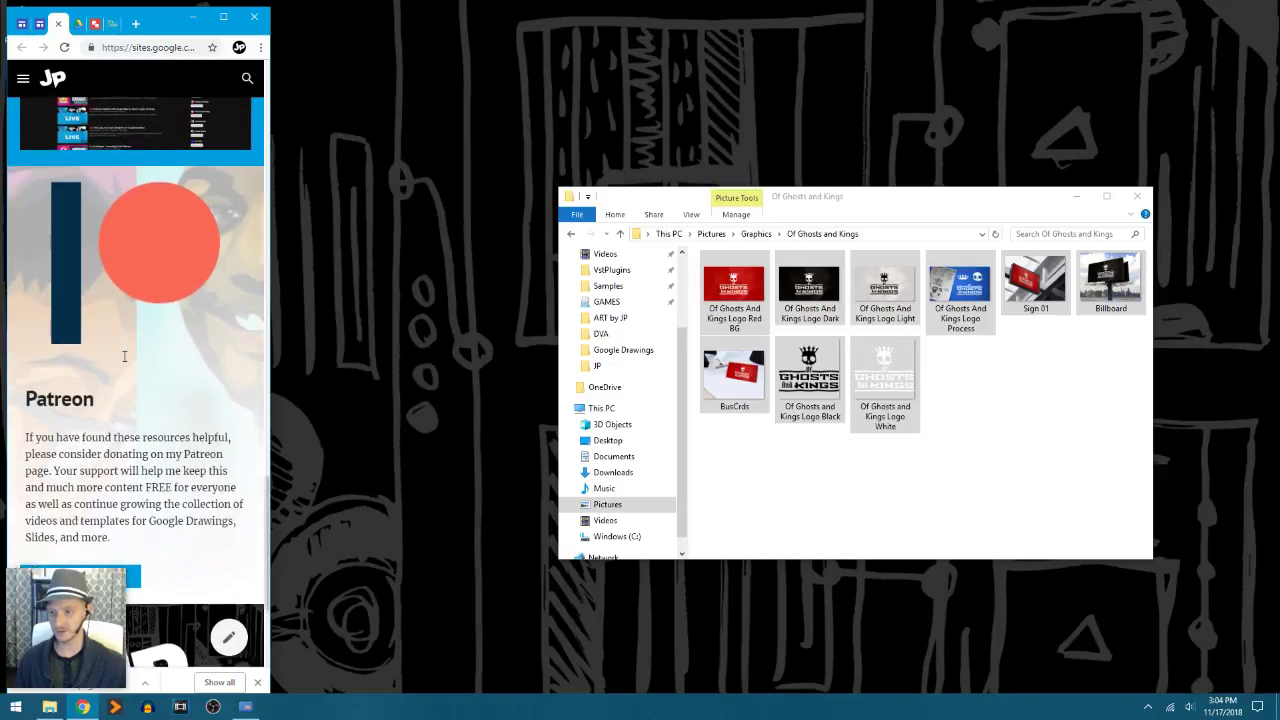
scroll(124, 356, down, 1)
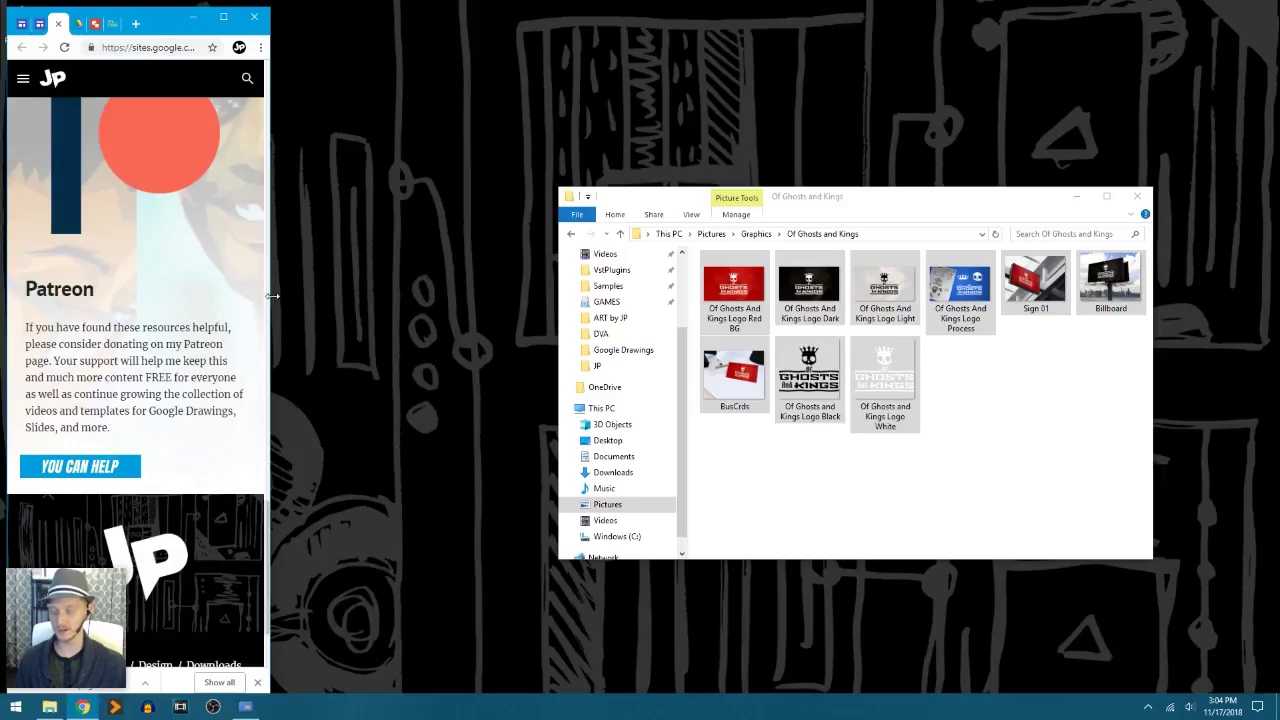
- Widen the browser window to roughly tablet width and check the Patreon, YouTube and introduction sections of the About page
drag(272, 296, 679, 243)
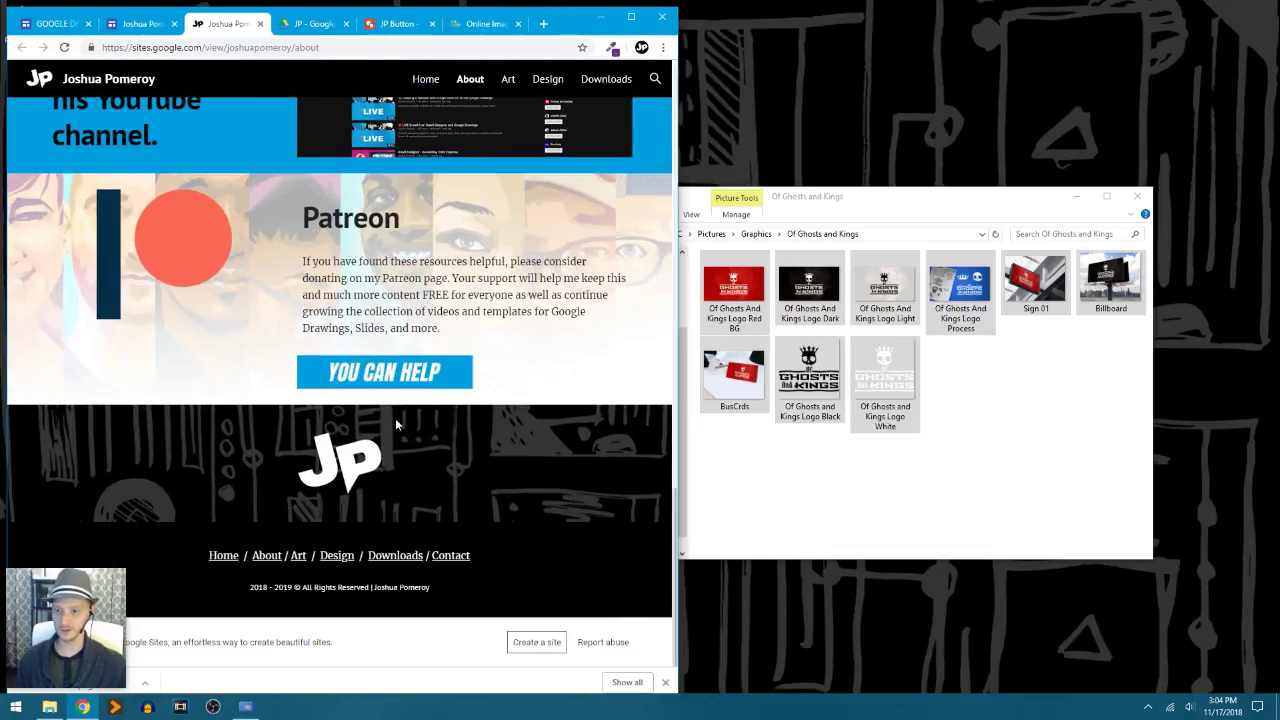
scroll(430, 420, up, 5)
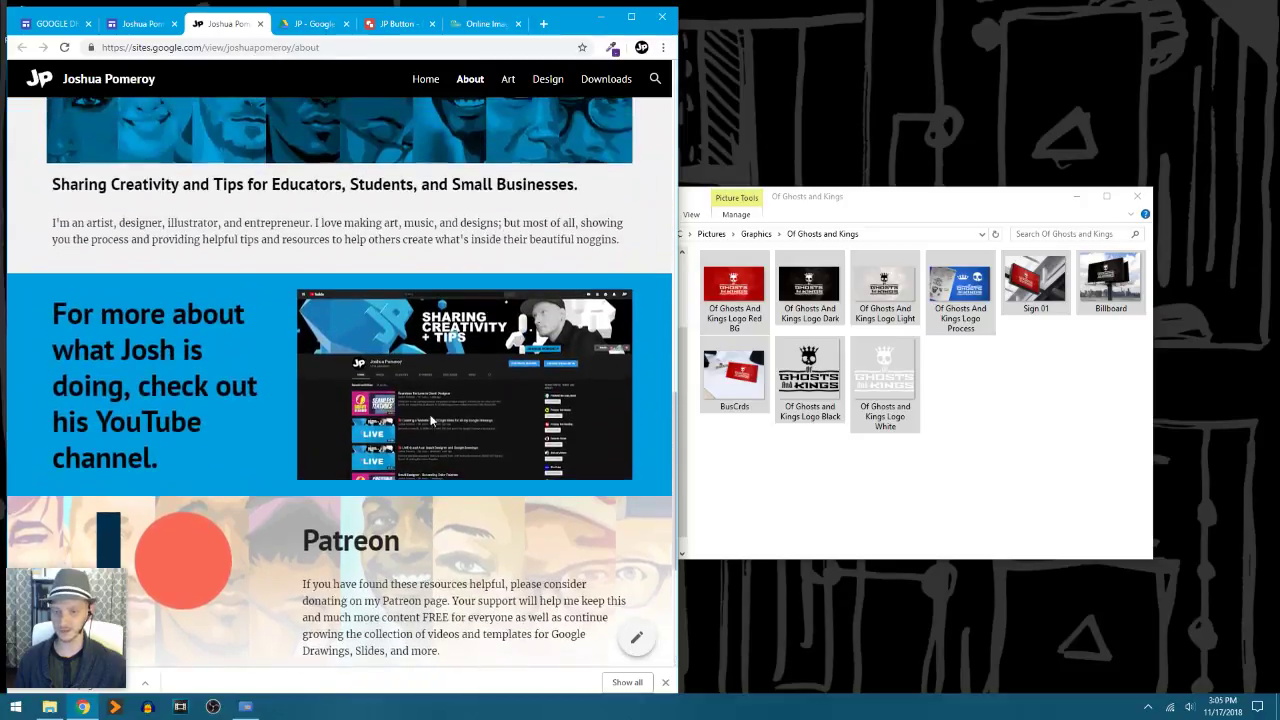
scroll(431, 421, up, 10)
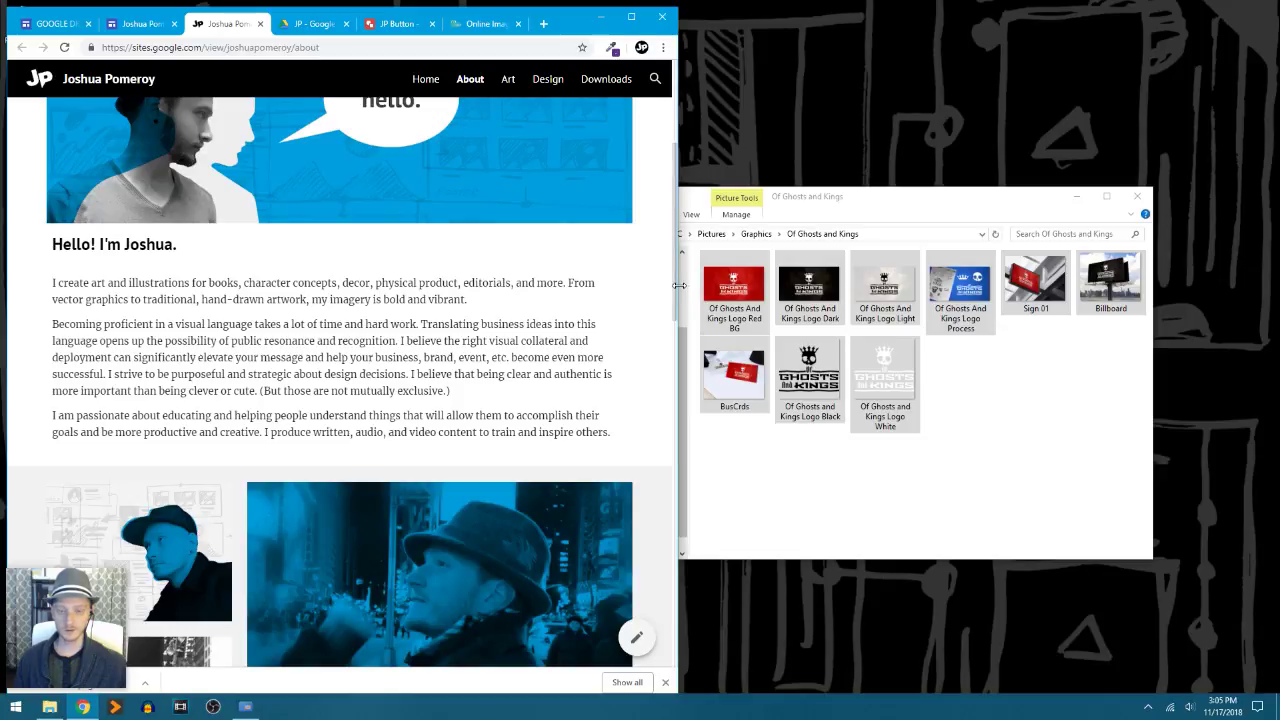
- Narrow the window to phone width again to check the About header and hello banner, and maximize the browser
drag(678, 286, 112, 279)
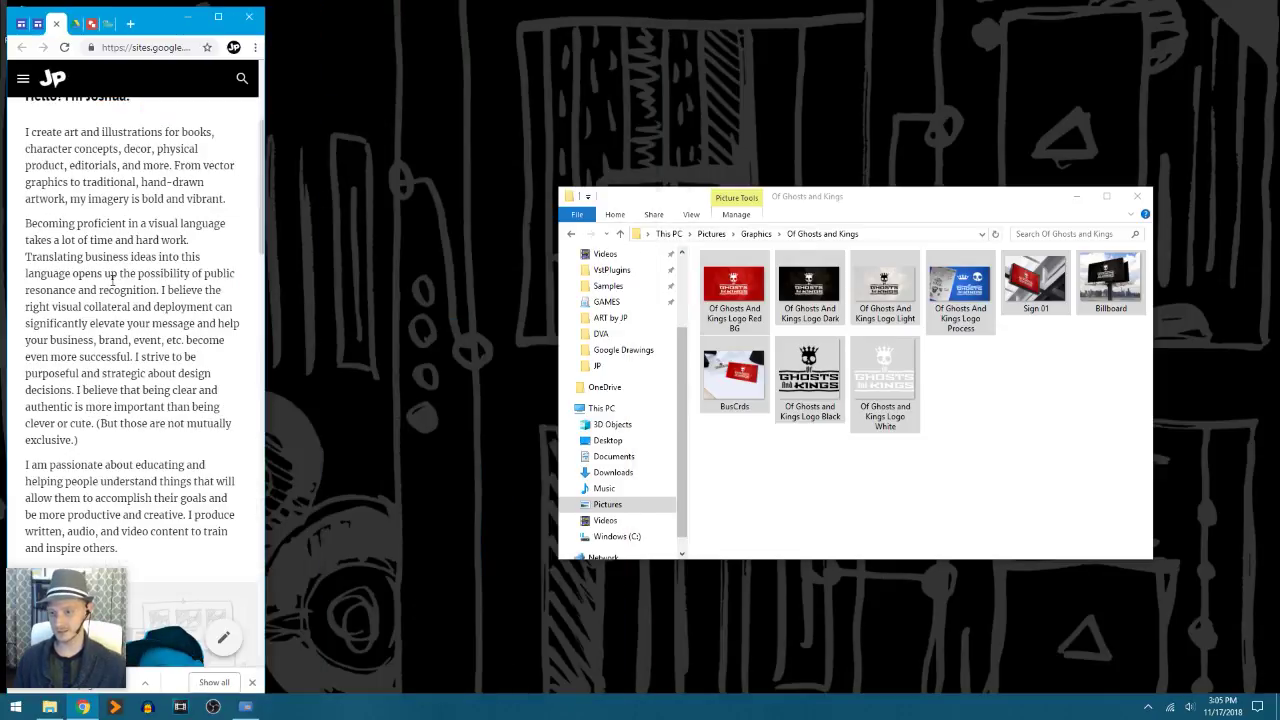
scroll(136, 379, up, 3)
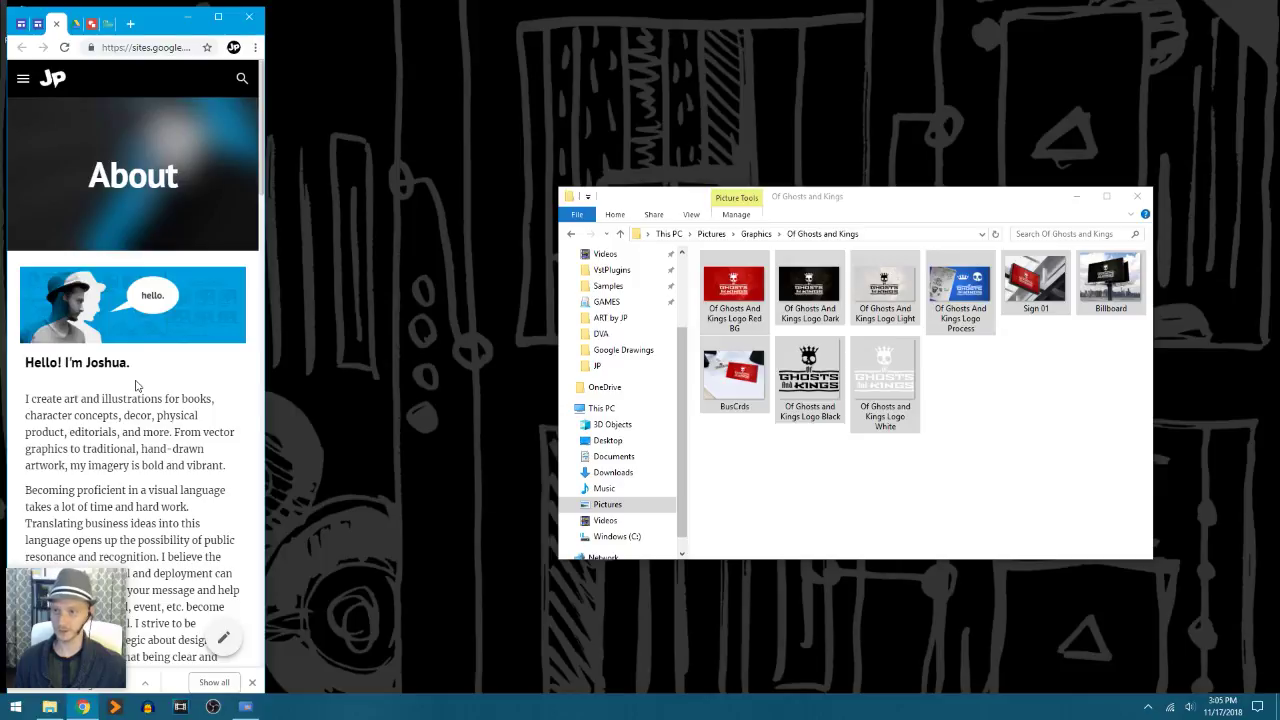
click(218, 17)
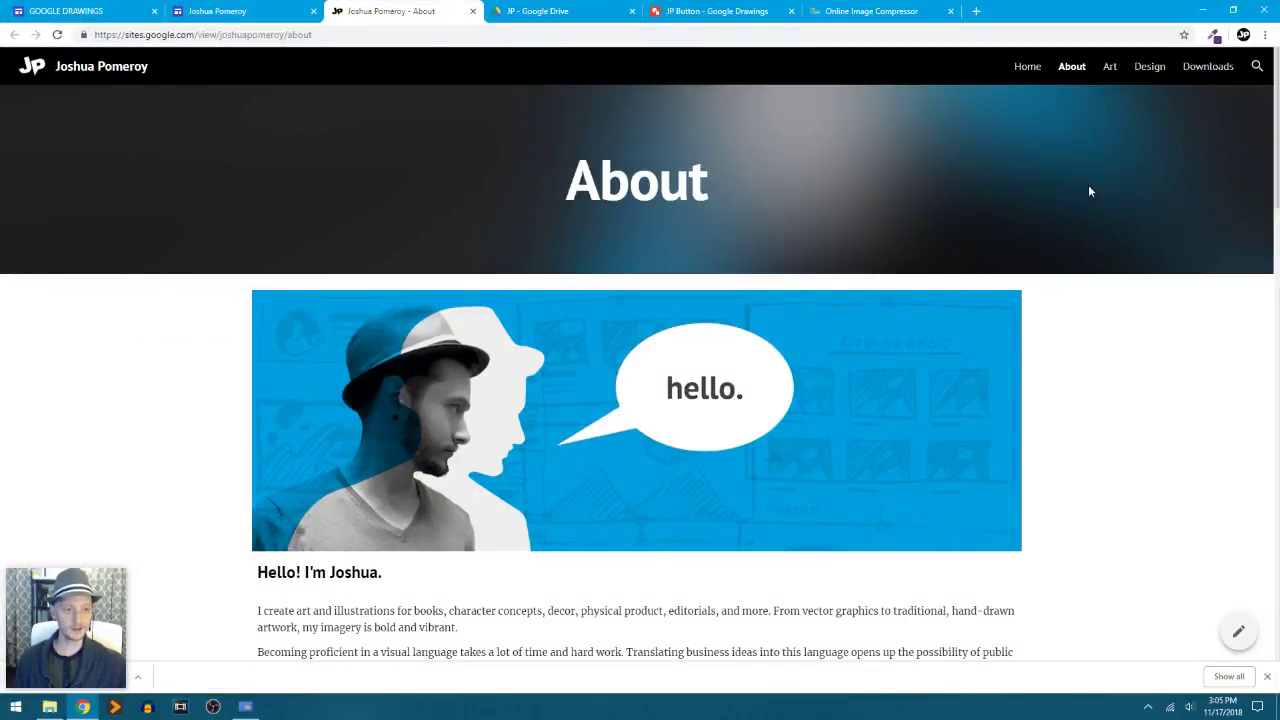
- Examine the portrait, YouTube and Patreon sections of the published About page in the maximized window and return to its header
scroll(1101, 351, down, 6)
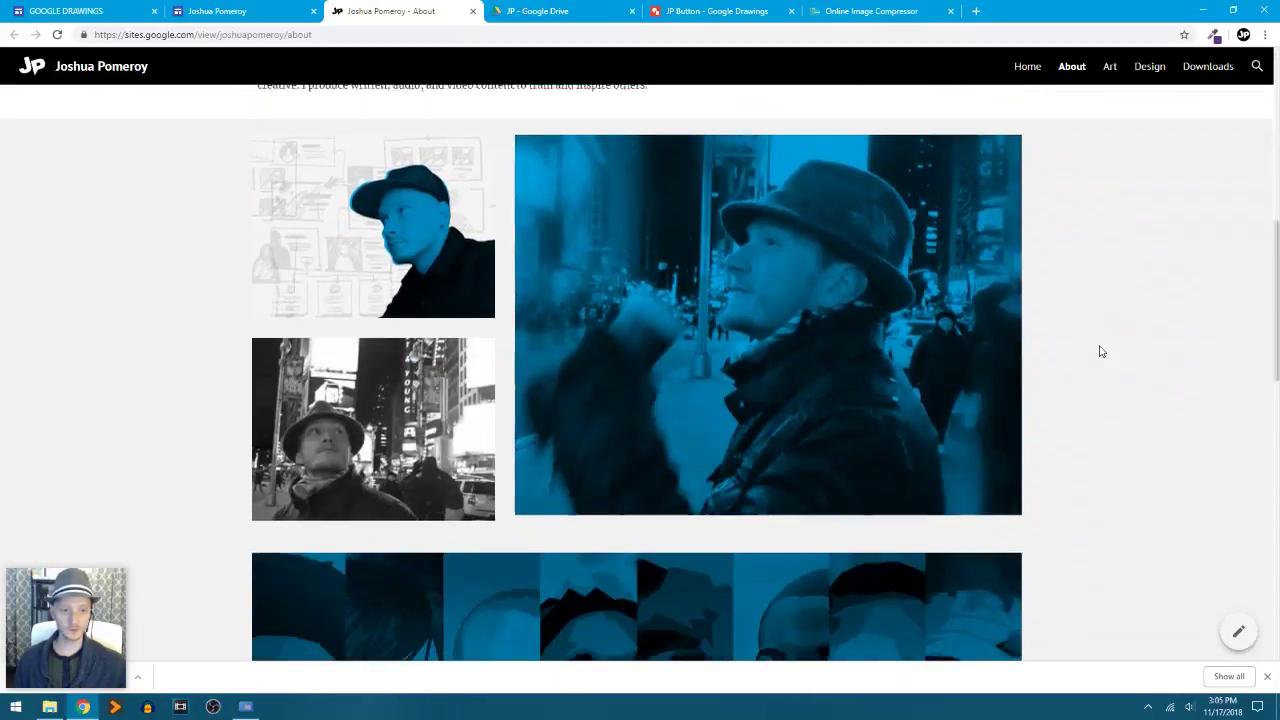
scroll(1100, 351, down, 2)
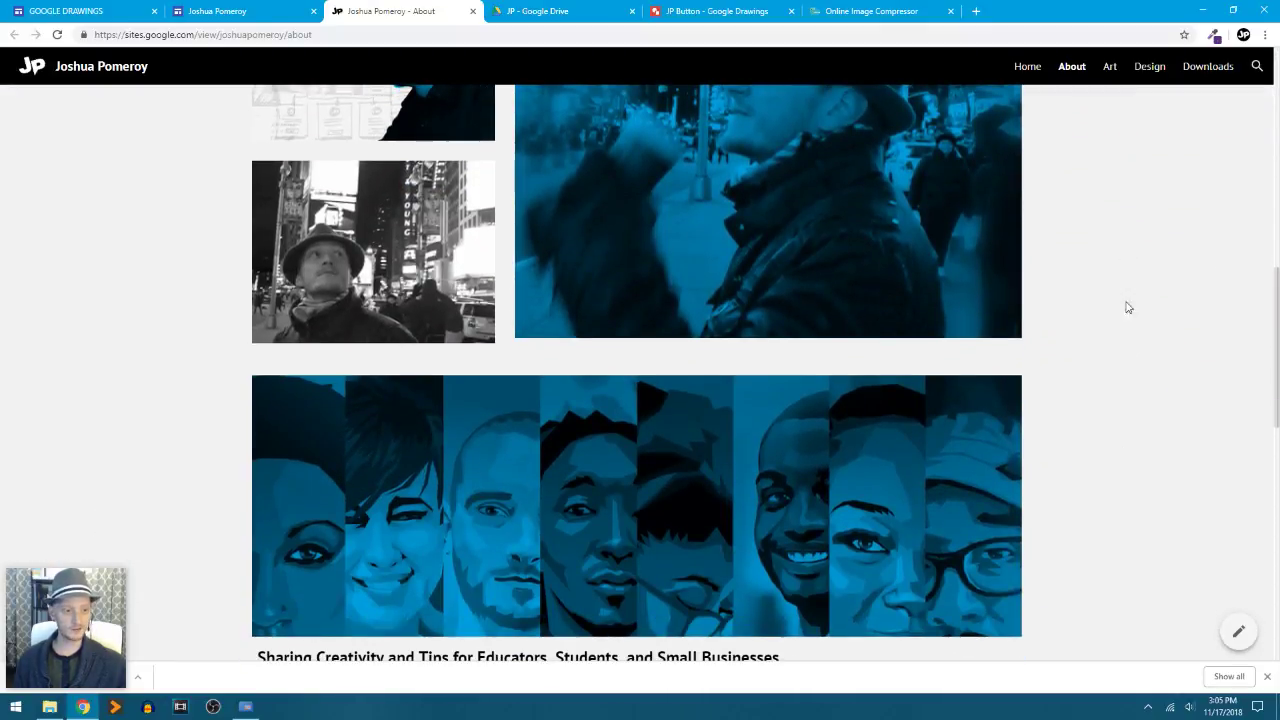
scroll(1131, 440, down, 5)
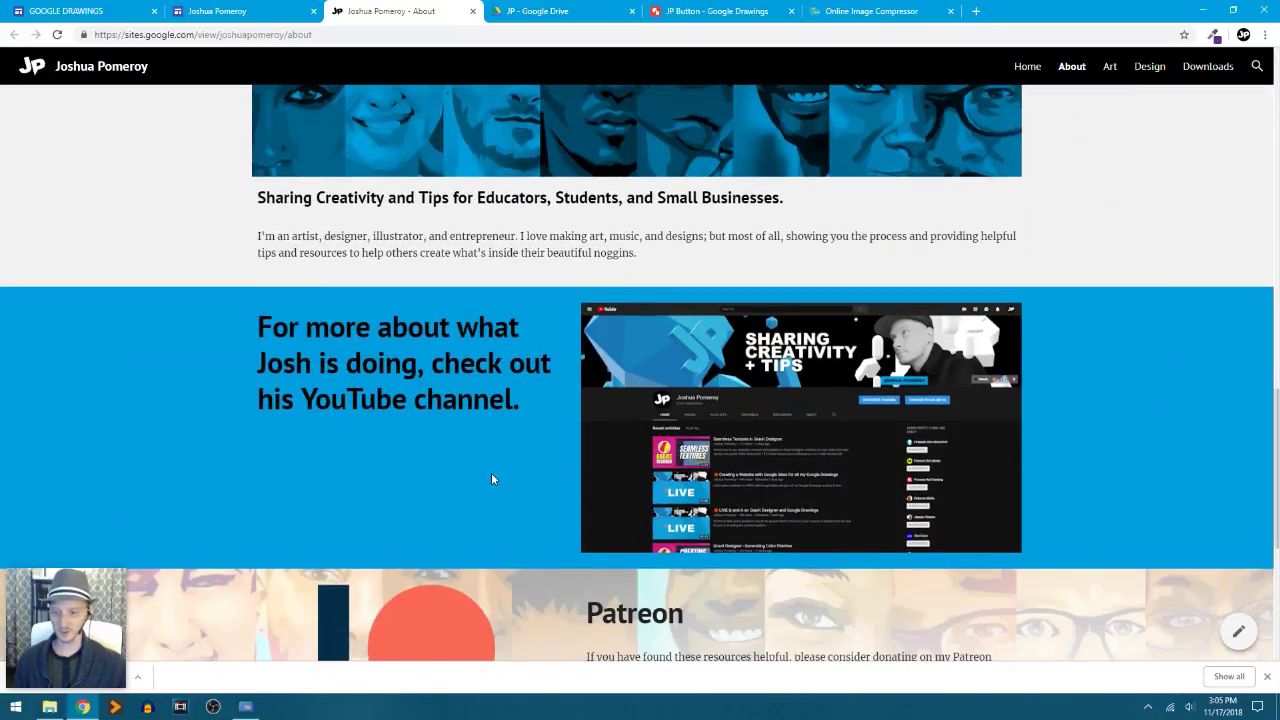
scroll(491, 479, down, 4)
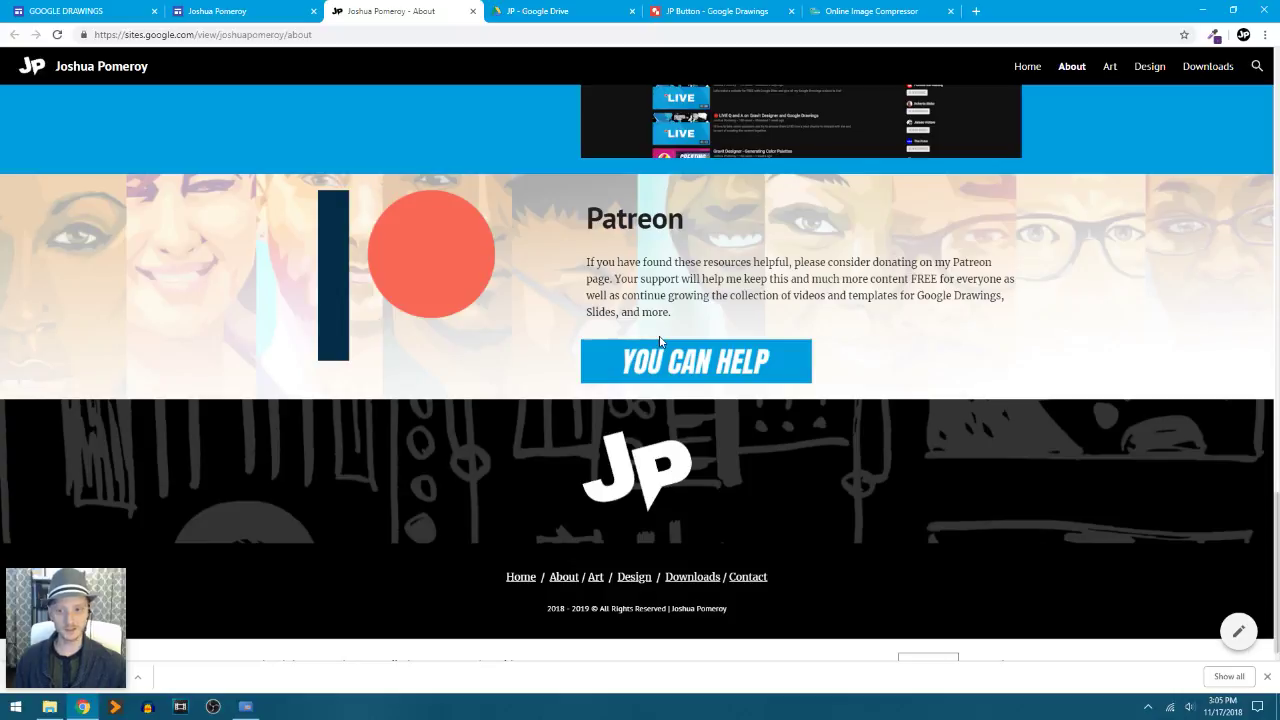
scroll(659, 341, up, 2)
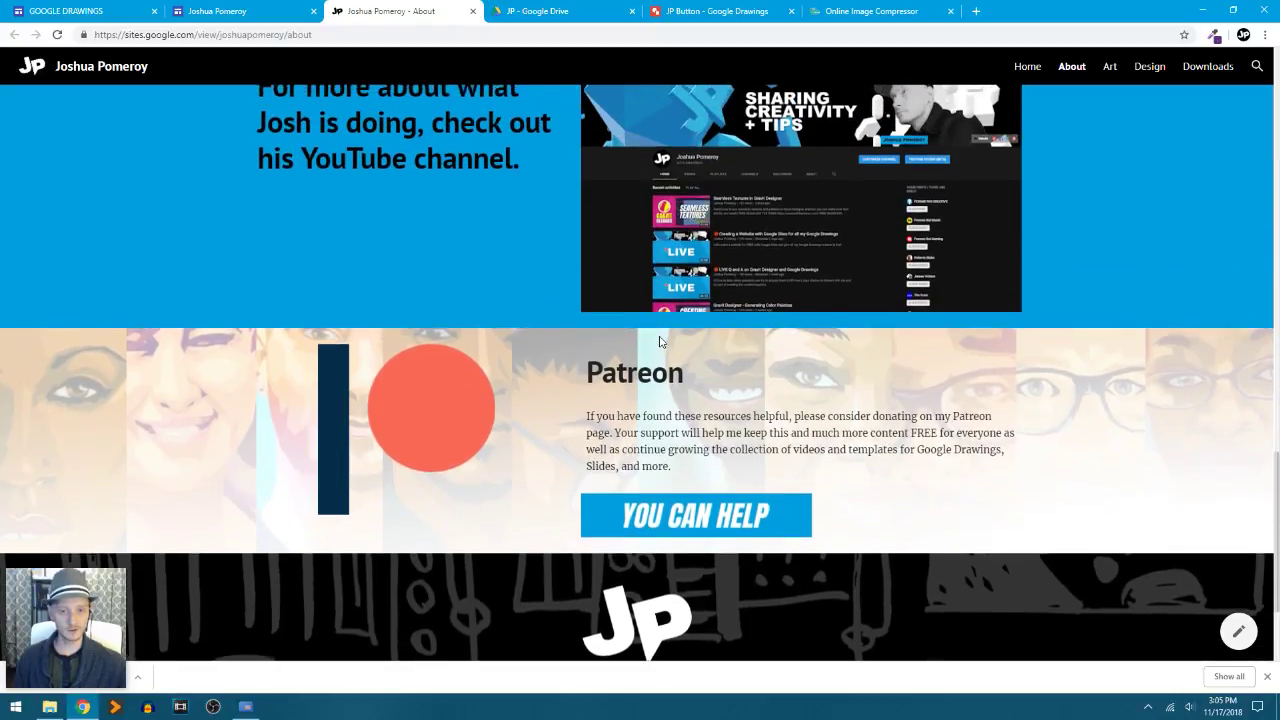
scroll(659, 341, up, 2)
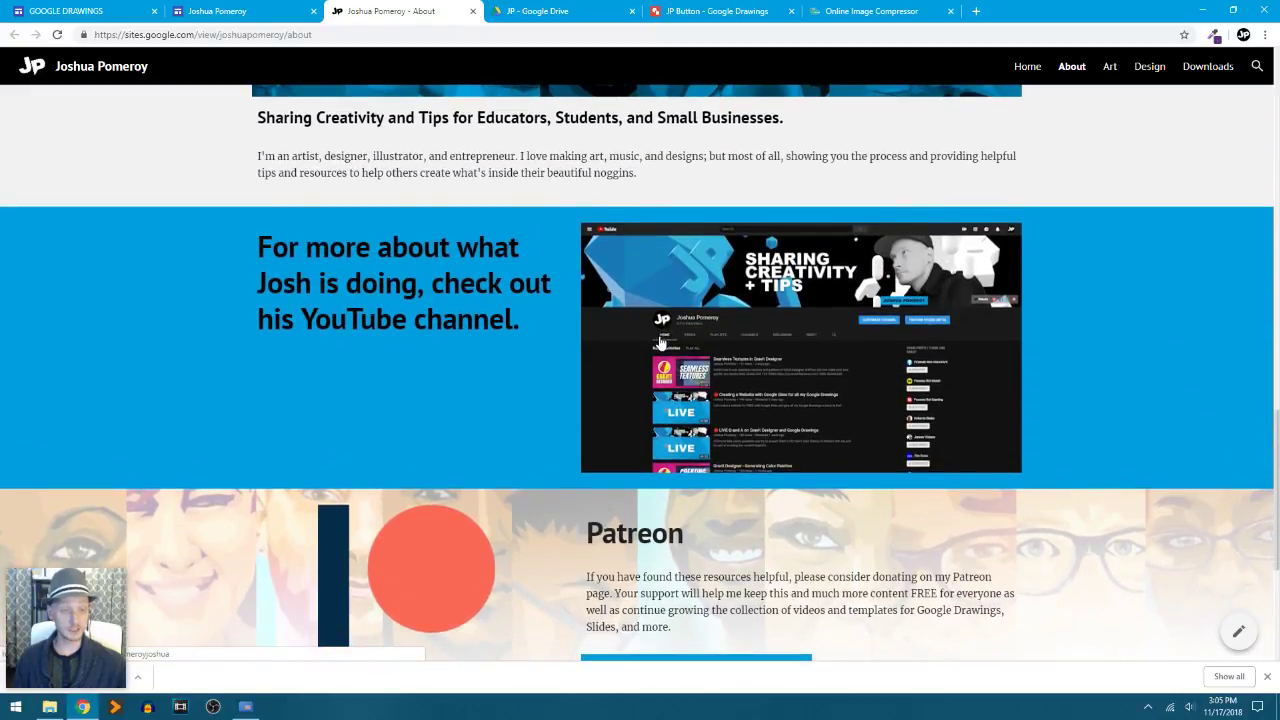
scroll(659, 341, up, 12)
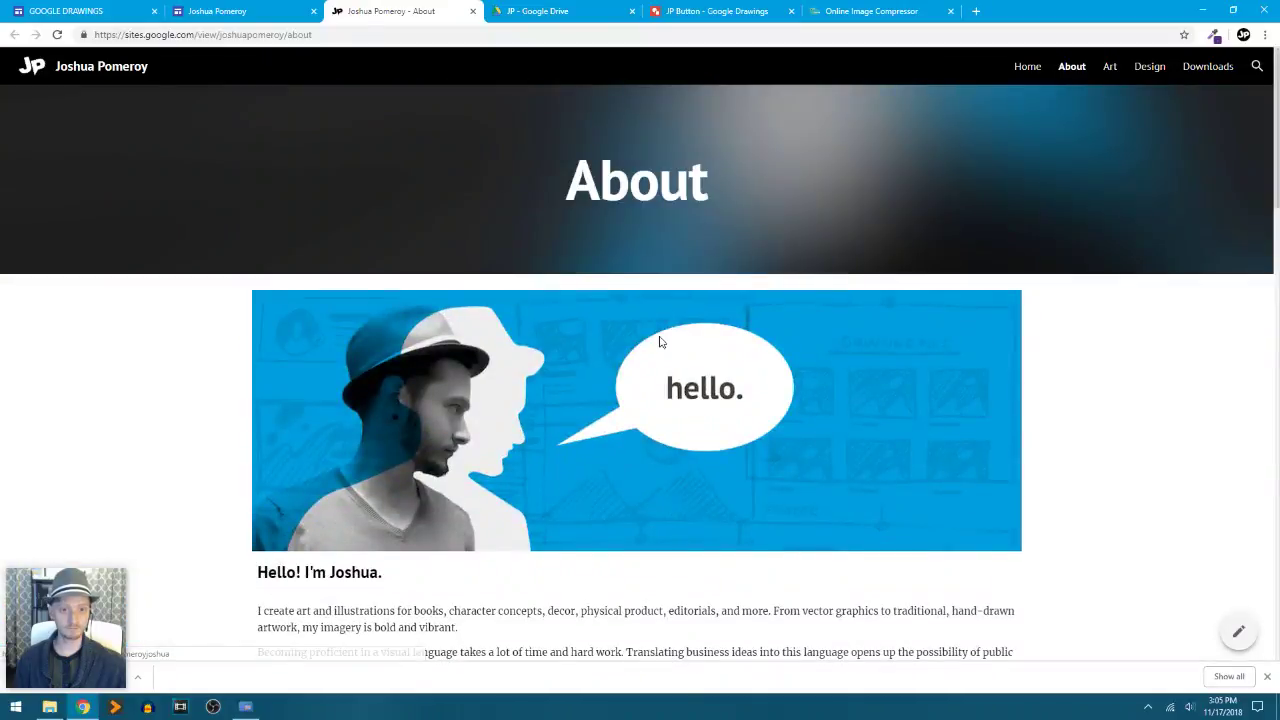
- Check the published Home page from its header to the image row, and close the live site
click(1030, 76)
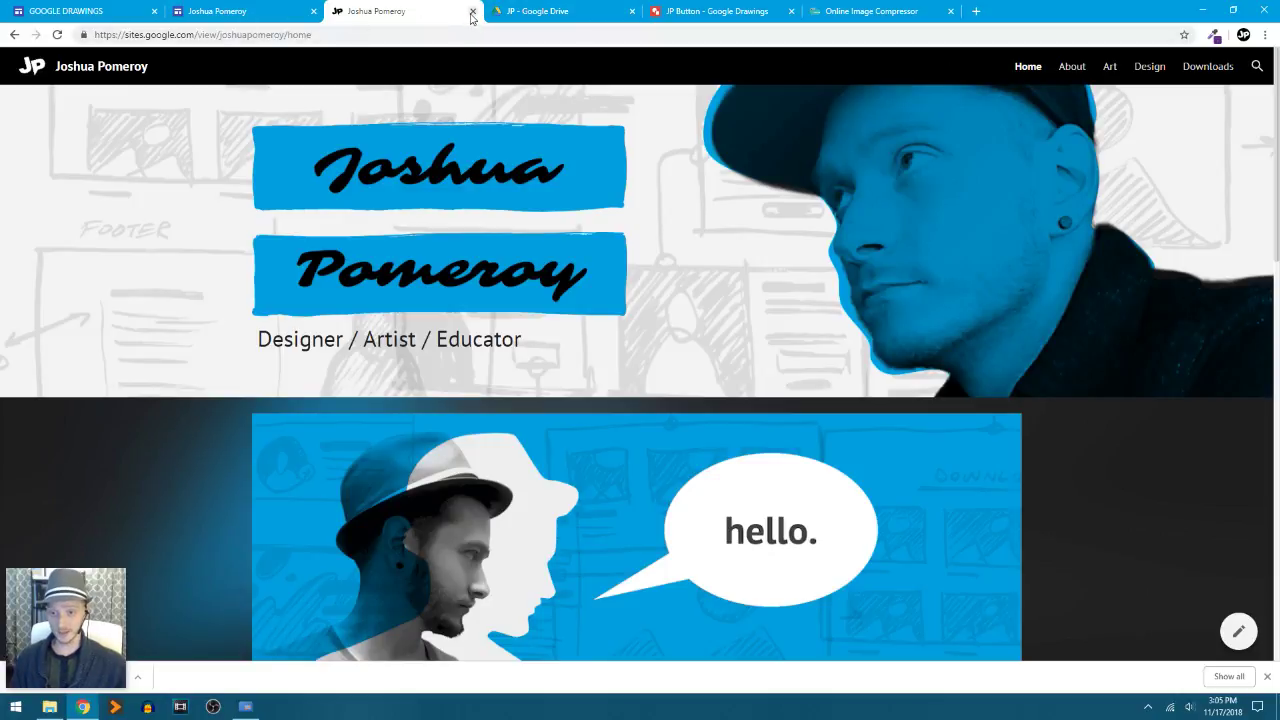
scroll(843, 338, down, 10)
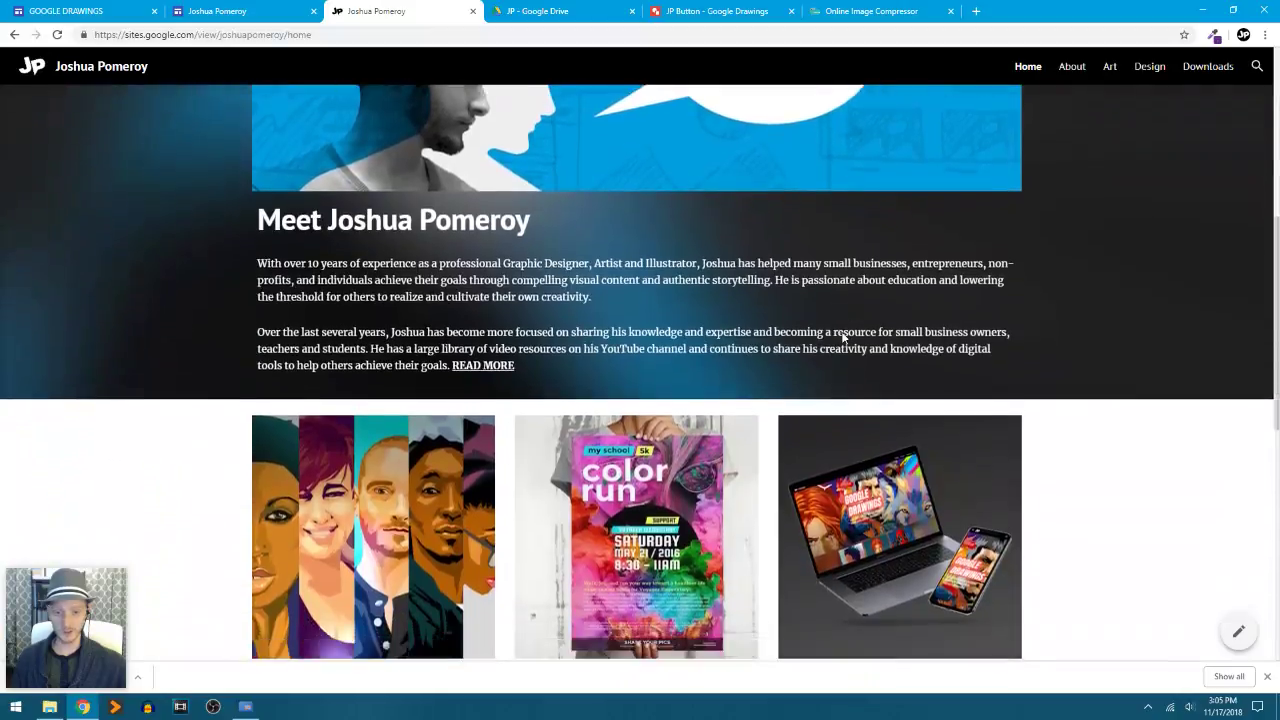
scroll(843, 338, up, 10)
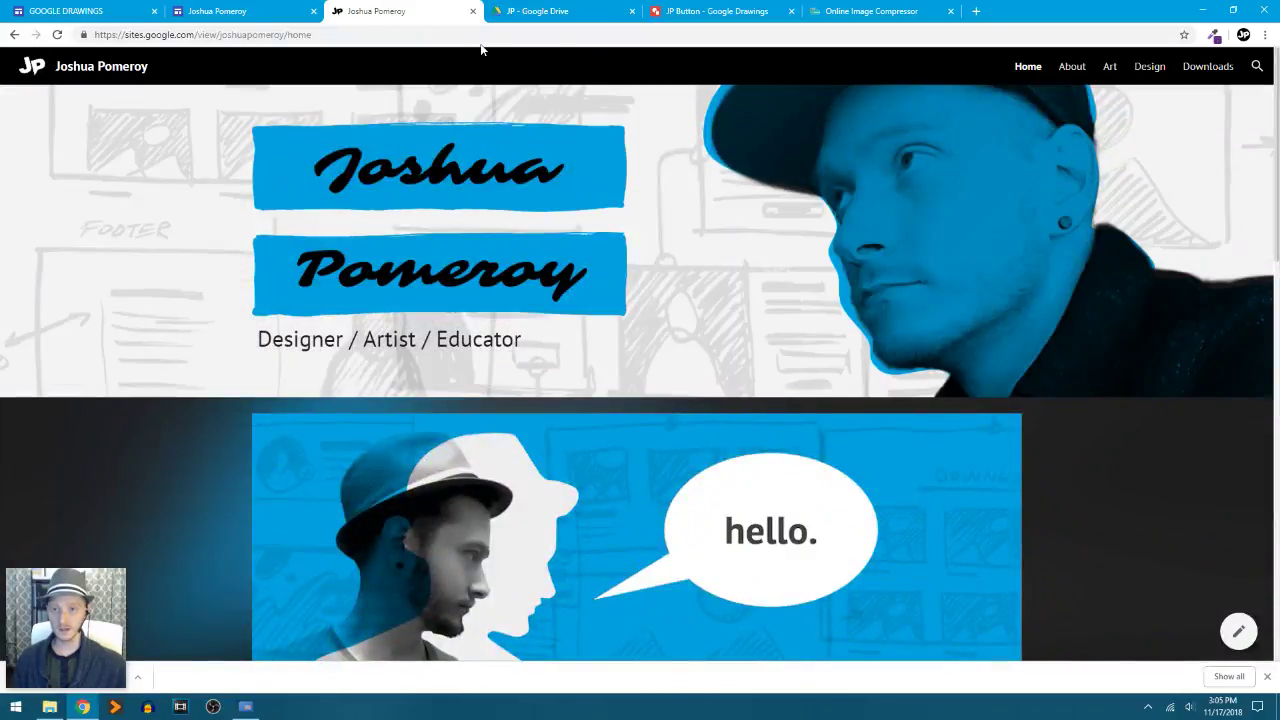
click(473, 11)
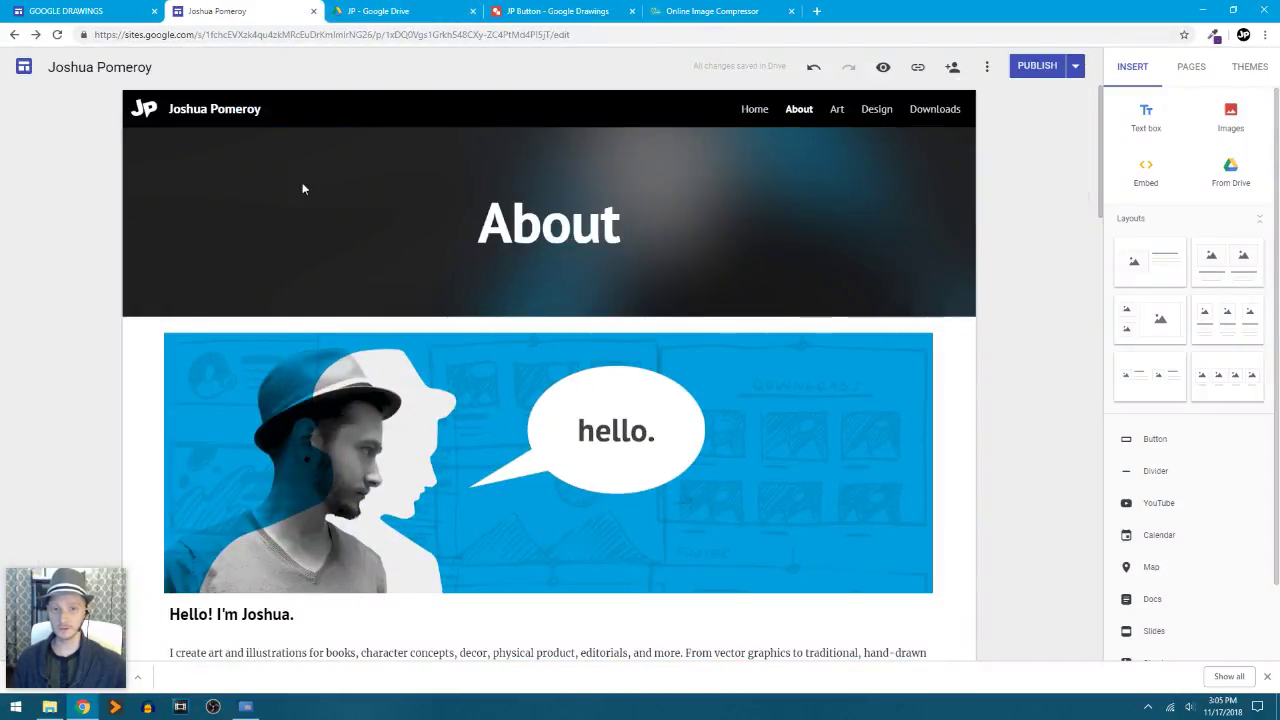
- Open the Design page in the site editor and dismiss the browser's downloads bar
click(880, 111)
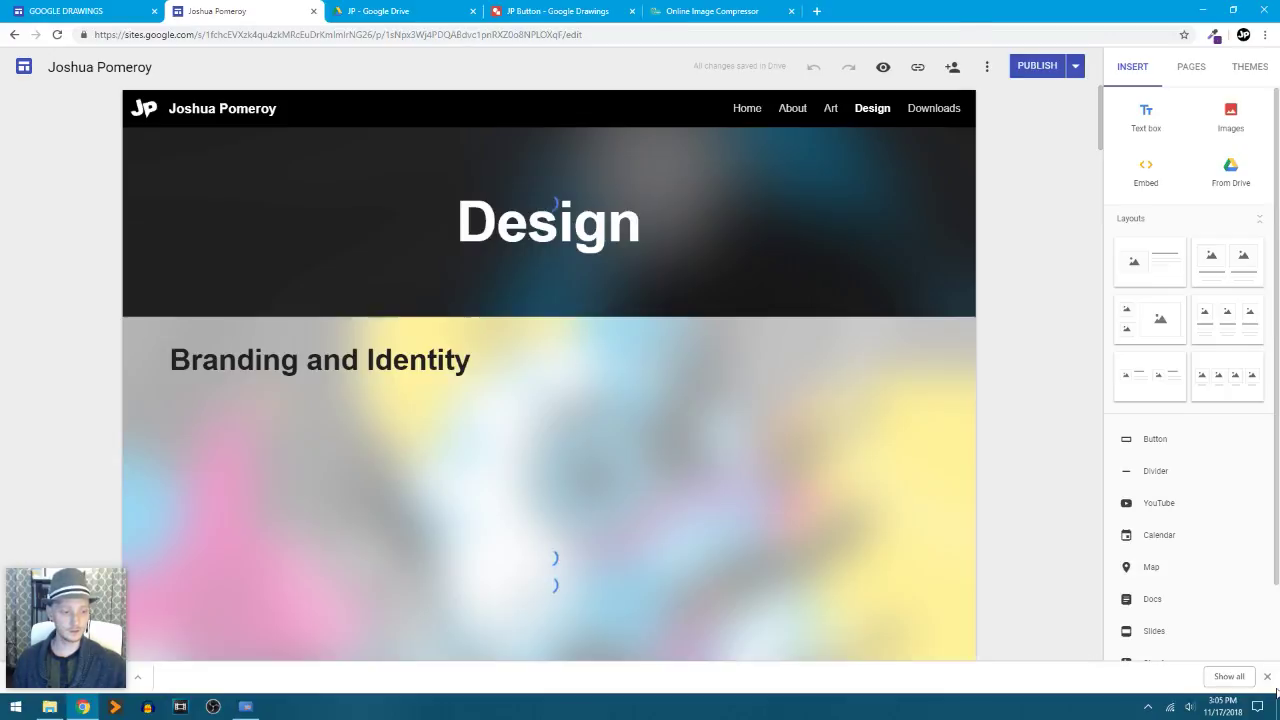
click(1267, 678)
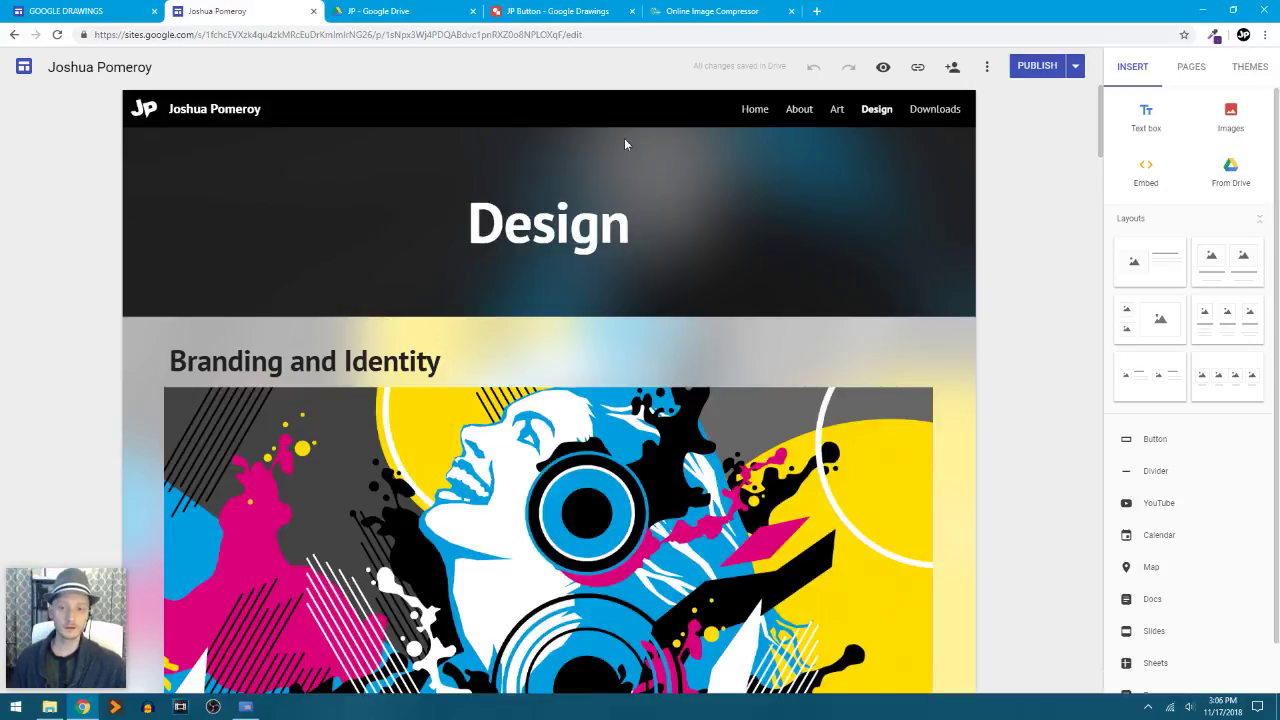
- Review the Design page's layout from the Branding and Identity section down to Print and Digital Media
scroll(1011, 317, down, 2)
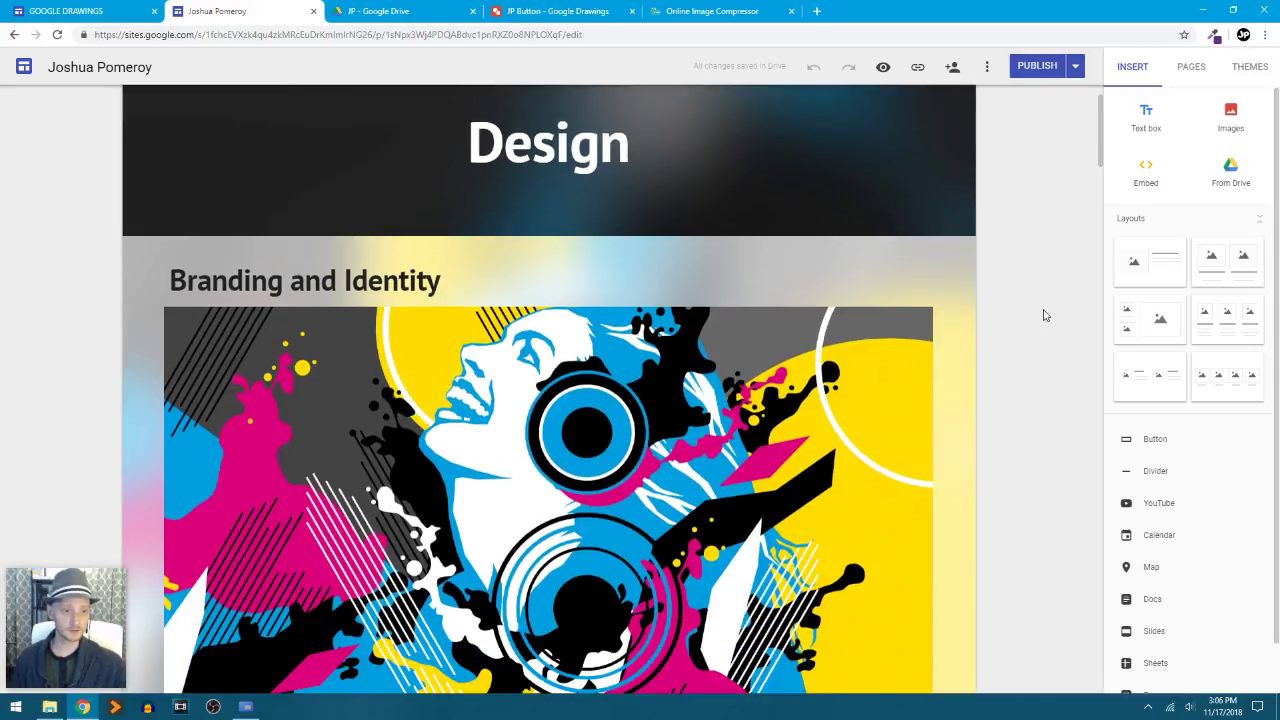
scroll(1043, 315, down, 1)
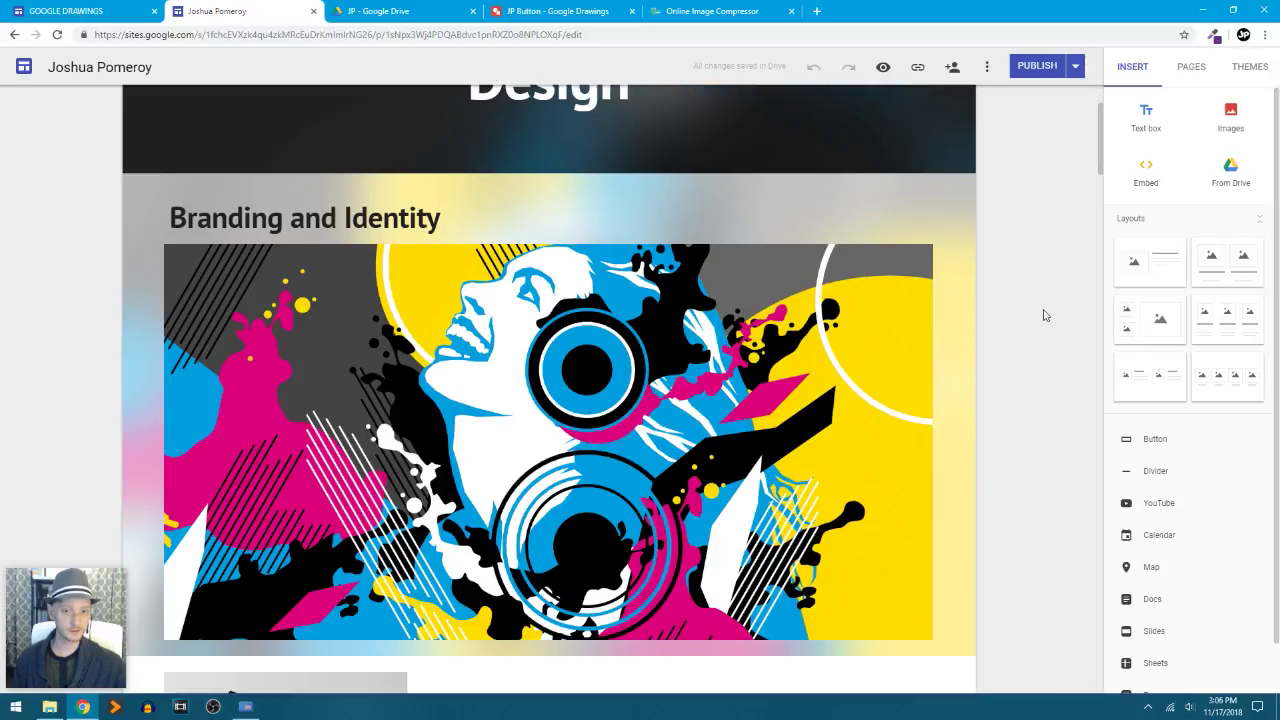
scroll(1043, 315, down, 3)
scroll(1043, 315, down, 7)
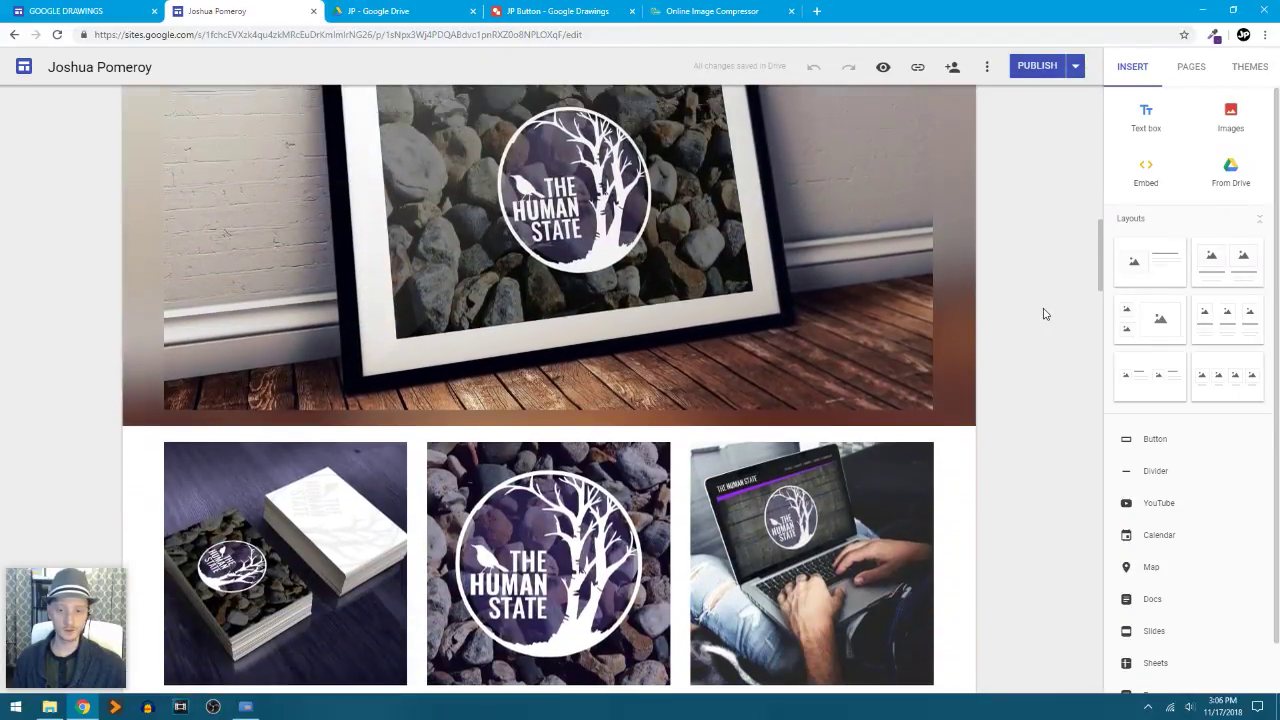
scroll(1043, 315, up, 2)
scroll(1043, 315, down, 2)
scroll(1043, 315, down, 5)
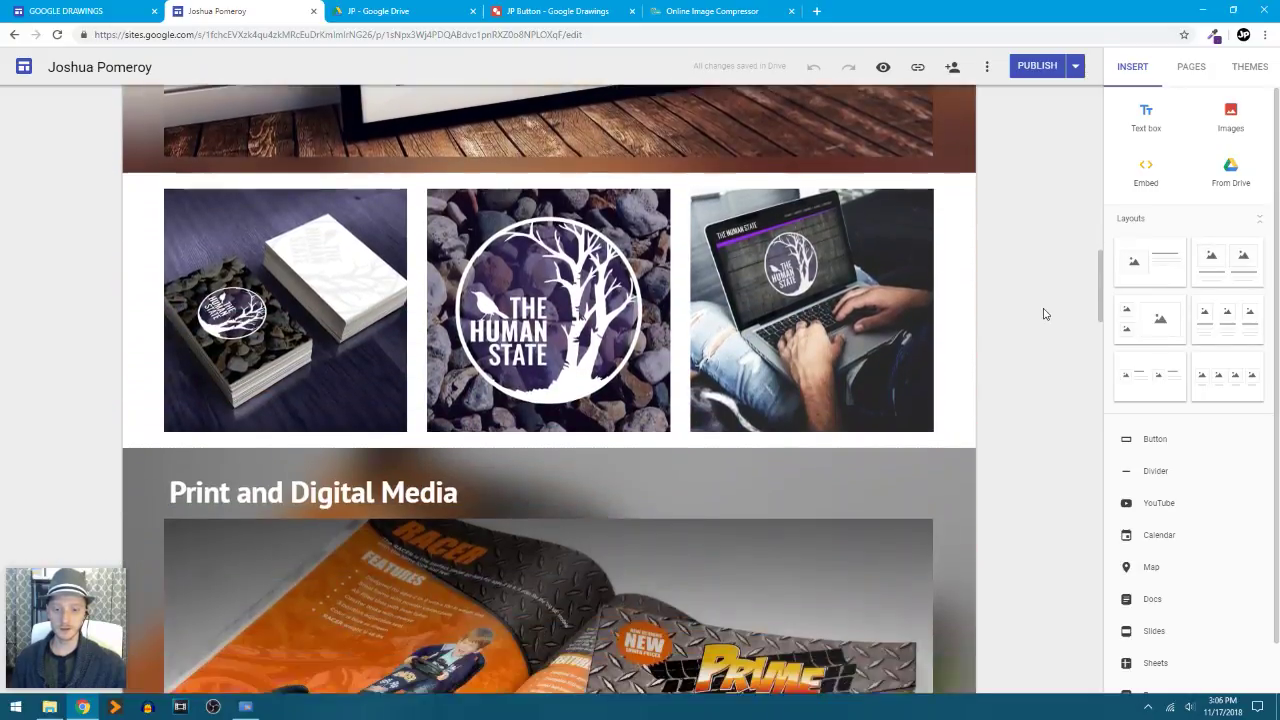
scroll(1043, 315, down, 3)
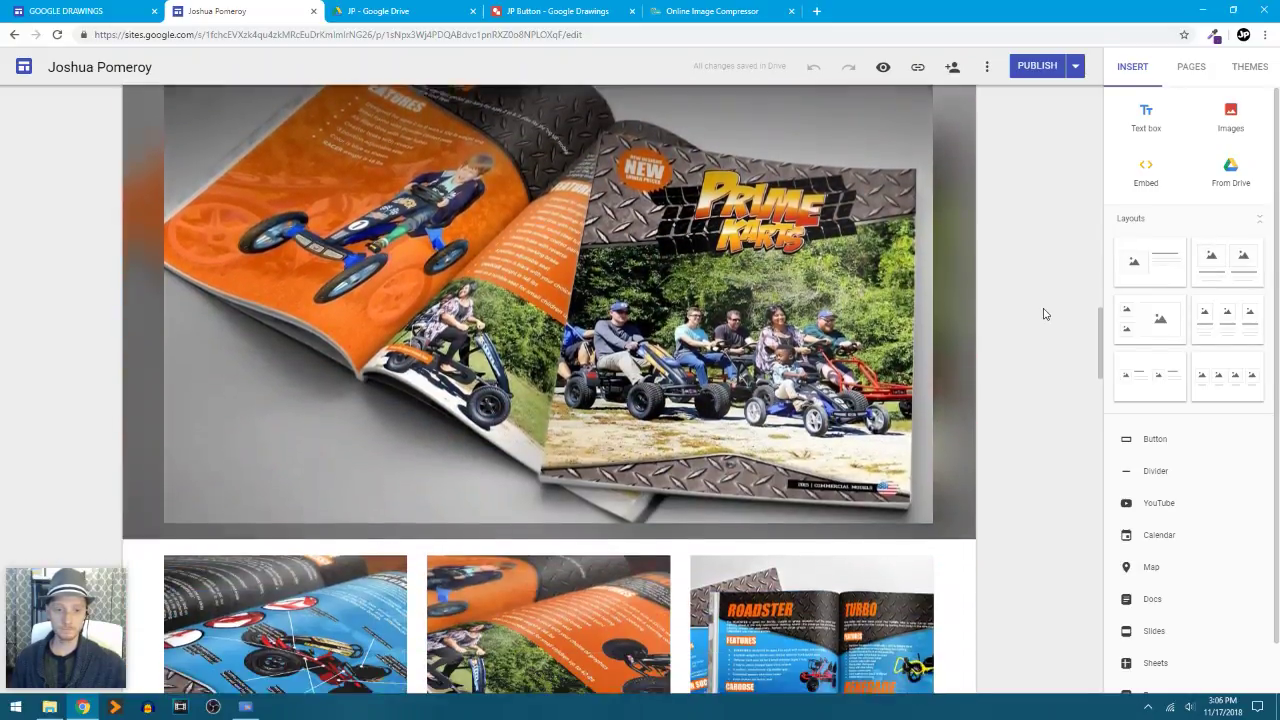
- Compare the wide banner images with the three-image rows in the Branding and Identity section
scroll(1043, 315, up, 7)
scroll(1043, 315, up, 10)
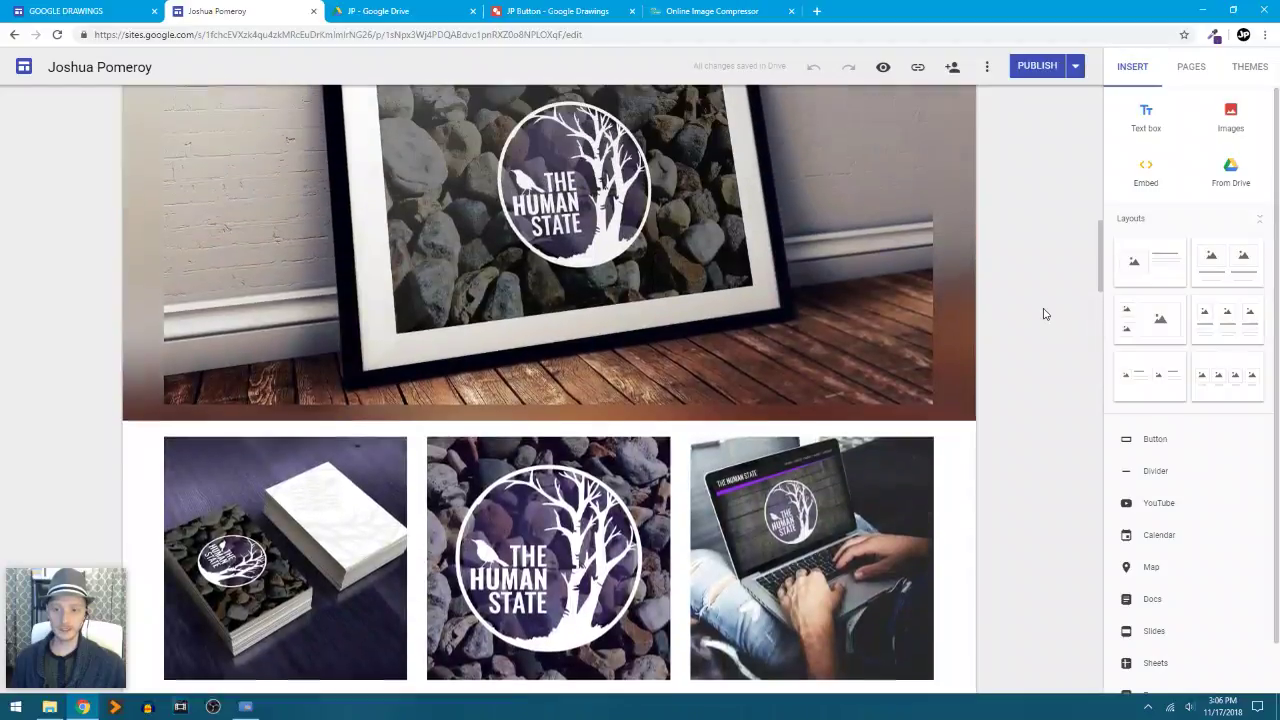
scroll(1043, 315, down, 7)
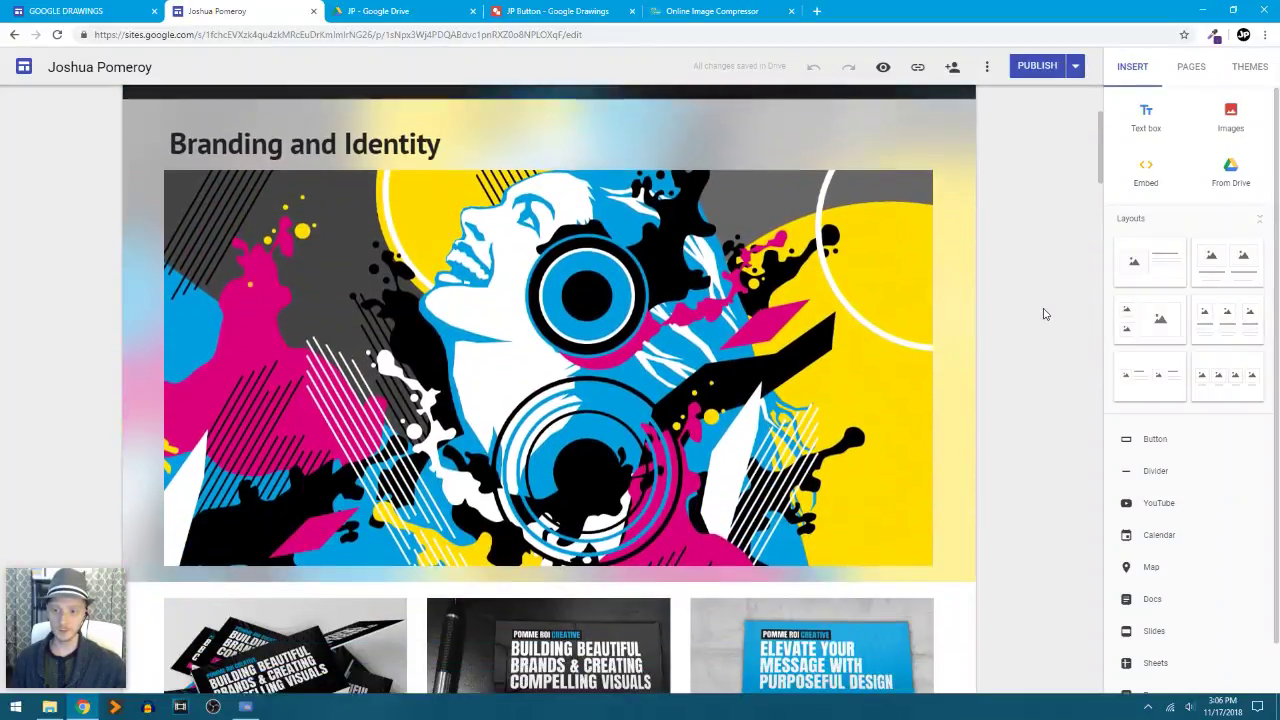
scroll(1043, 315, down, 5)
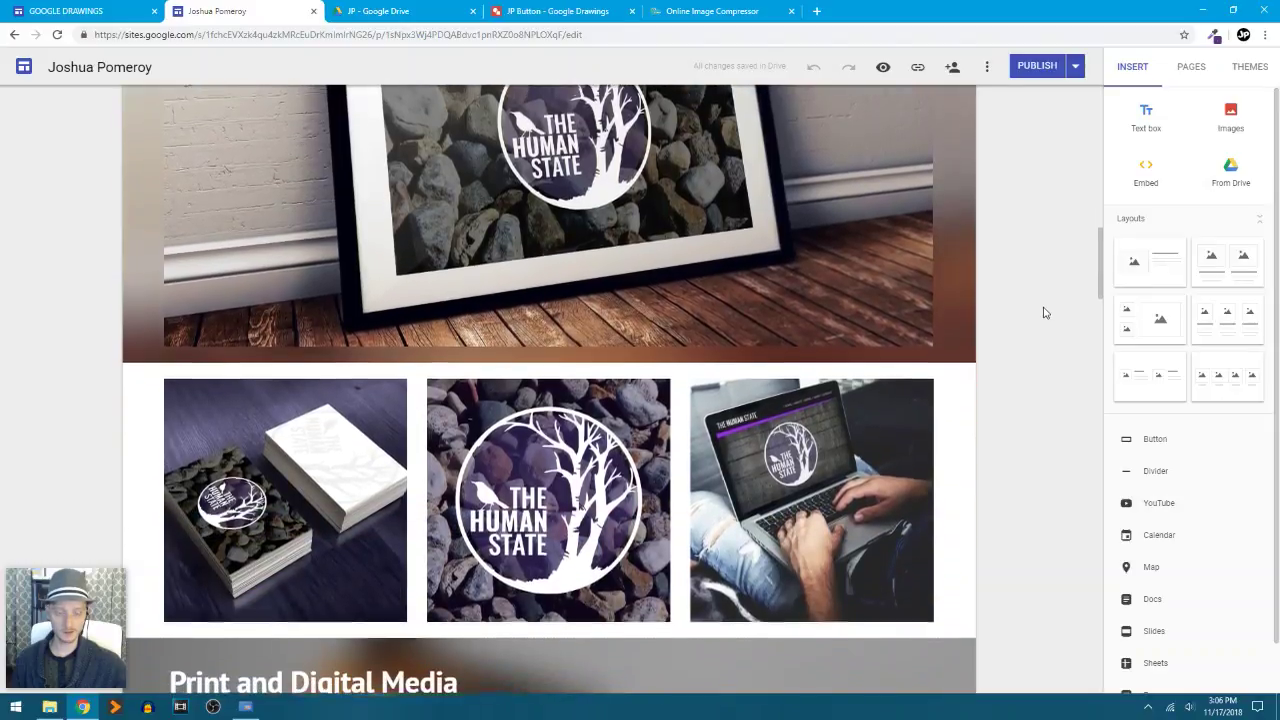
scroll(1043, 314, down, 1)
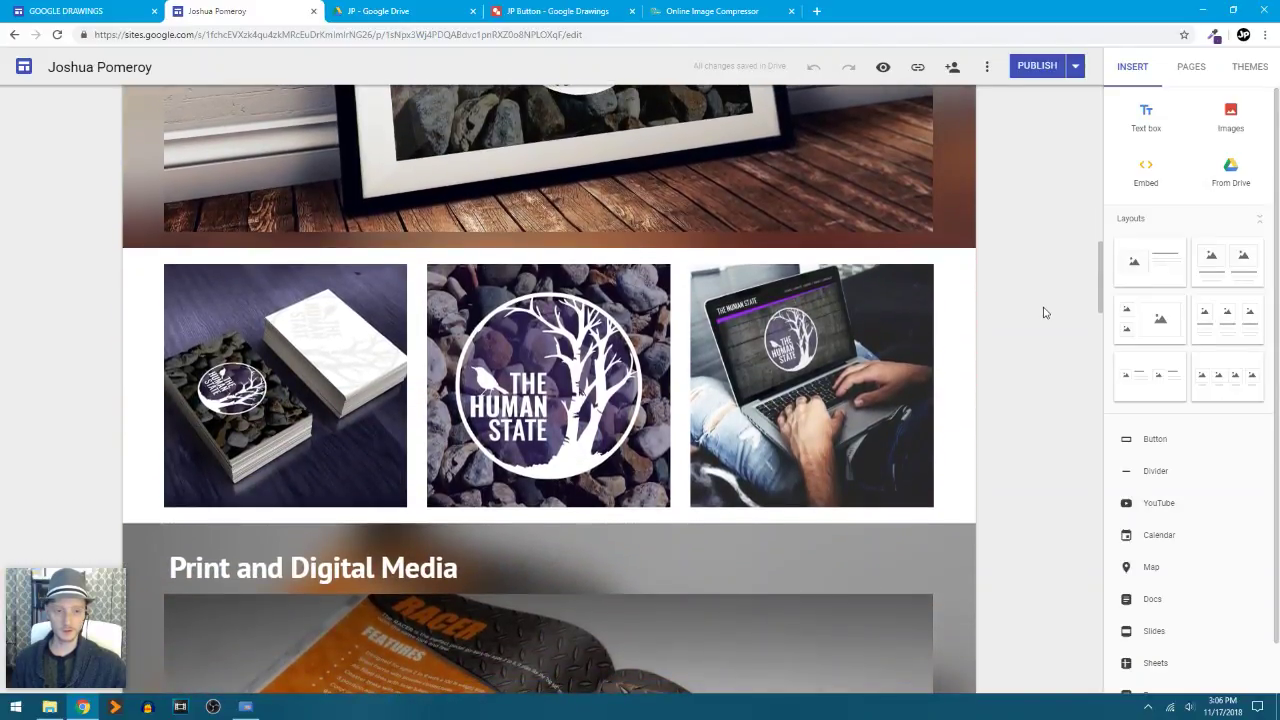
scroll(1043, 313, up, 3)
scroll(1043, 313, up, 1)
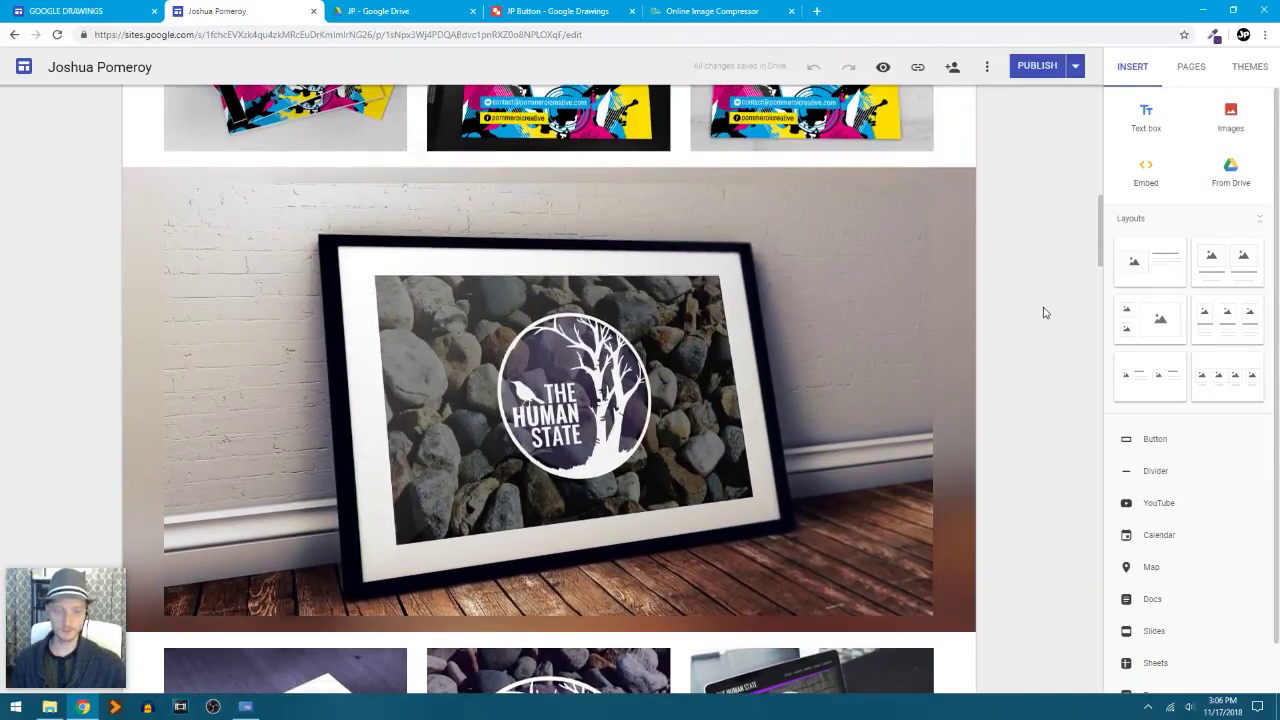
- Preview the Design page at desktop size and examine the Branding and Identity banner and business card images
click(884, 69)
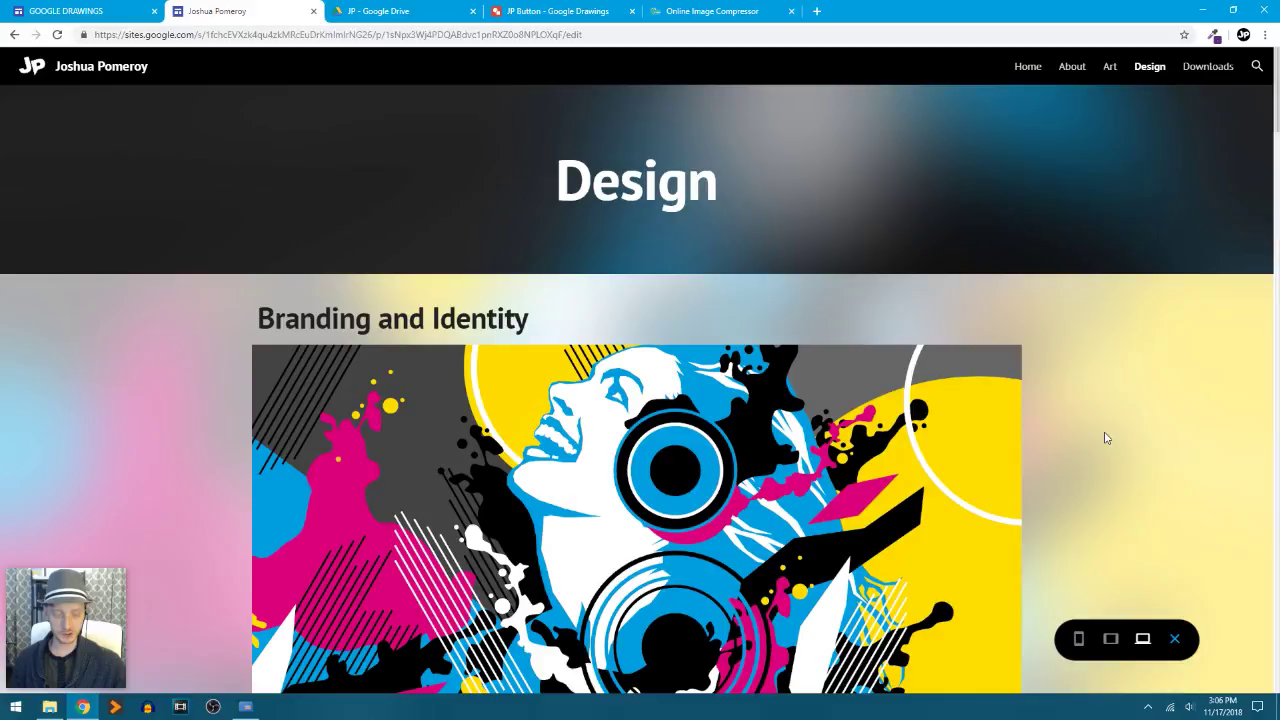
scroll(1105, 438, down, 1)
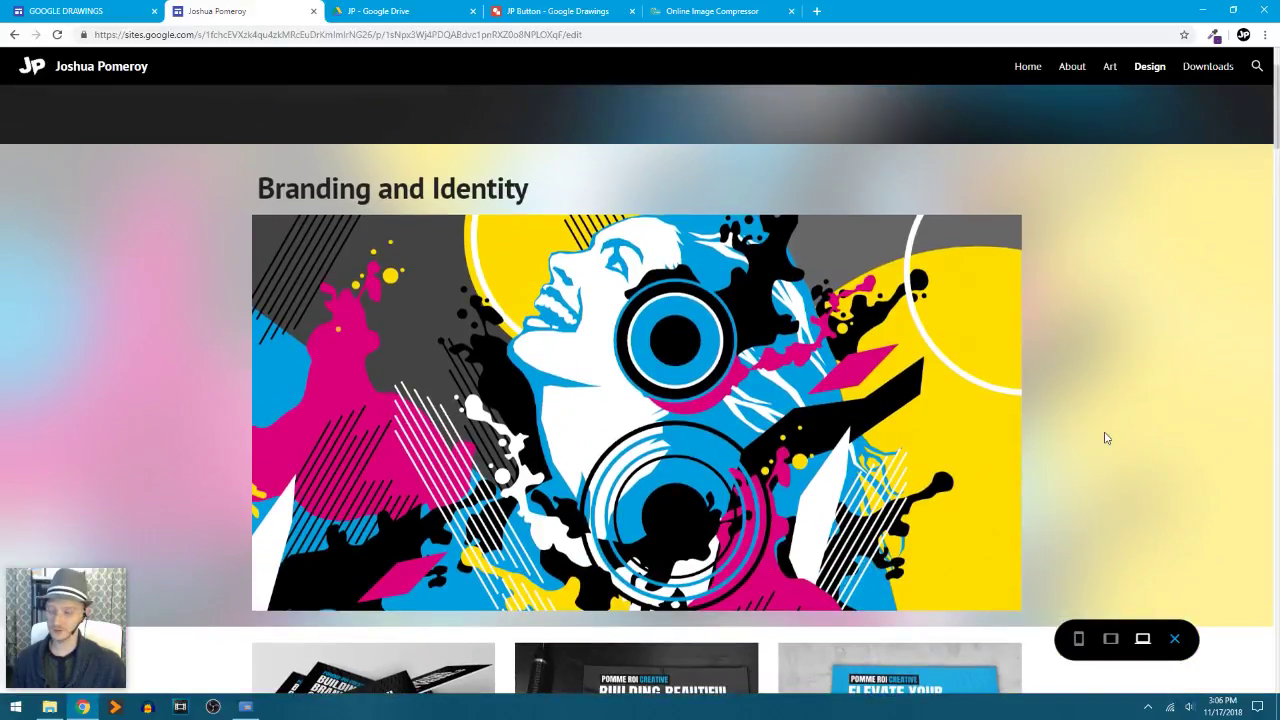
scroll(1105, 438, down, 1)
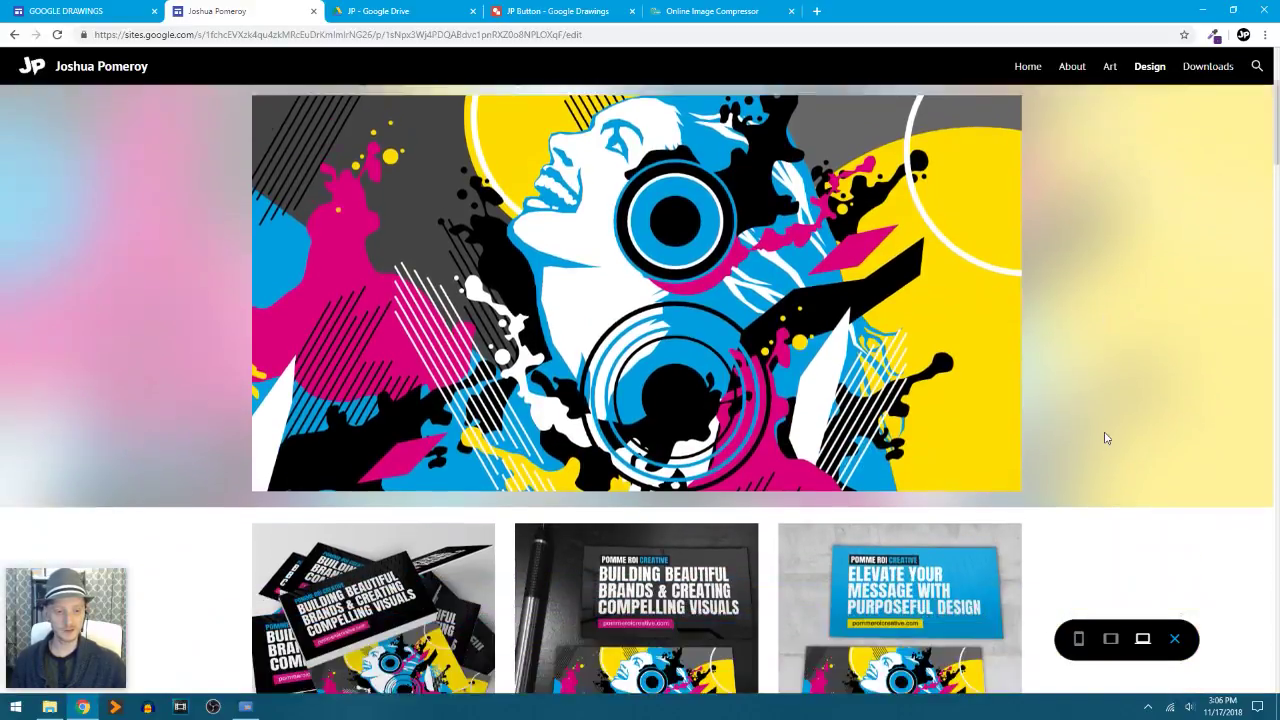
scroll(1105, 437, down, 1)
scroll(1105, 437, down, 3)
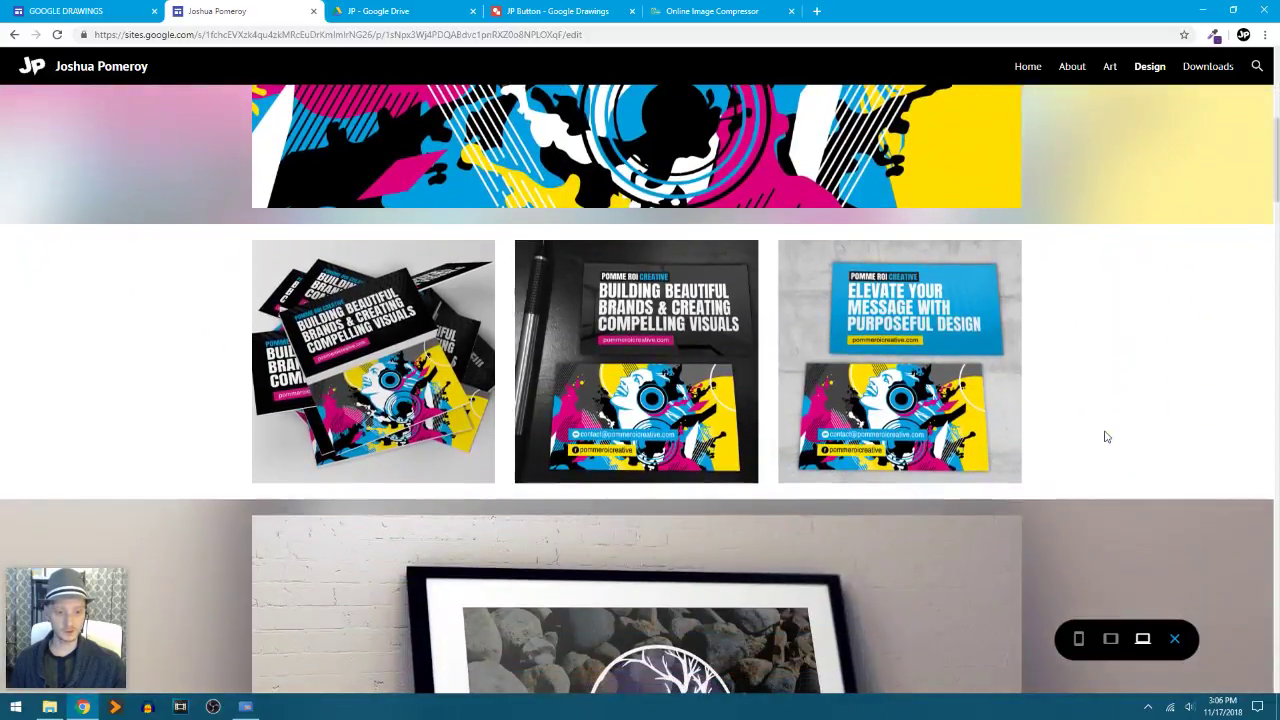
scroll(1105, 435, down, 1)
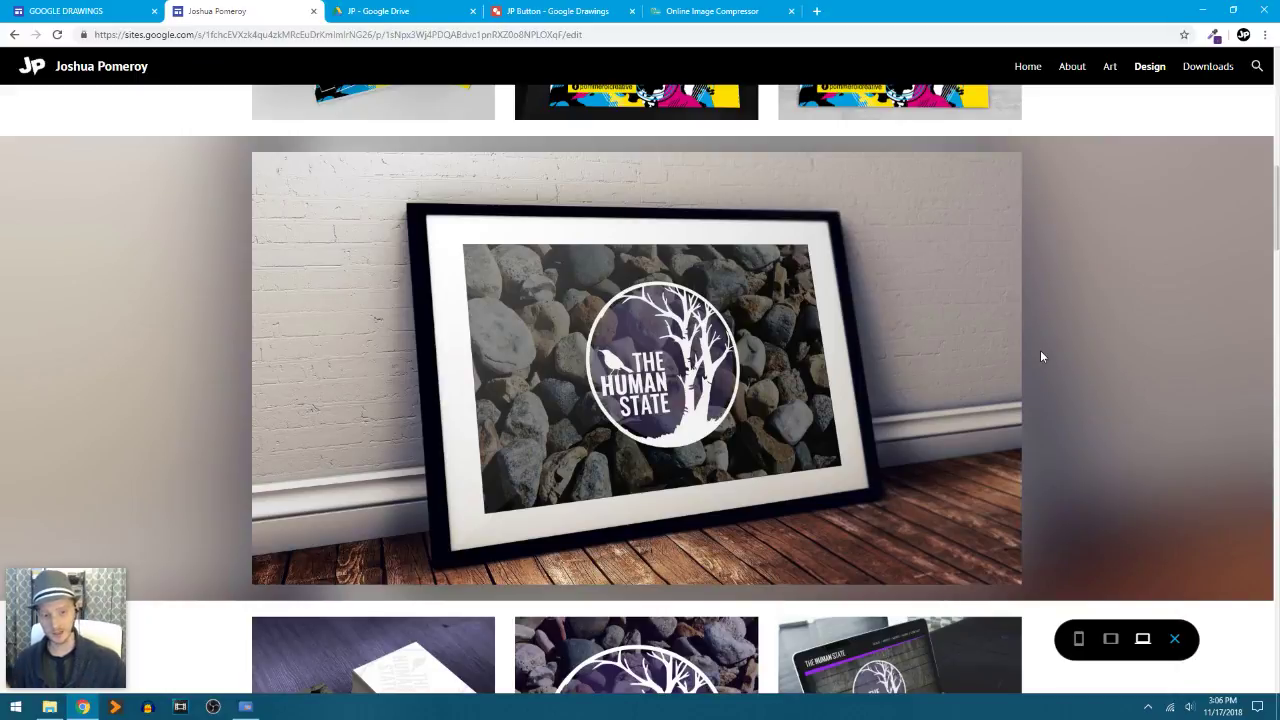
- Examine how the framed Human State banner sits against its blurred section background in the preview
scroll(1041, 356, down, 1)
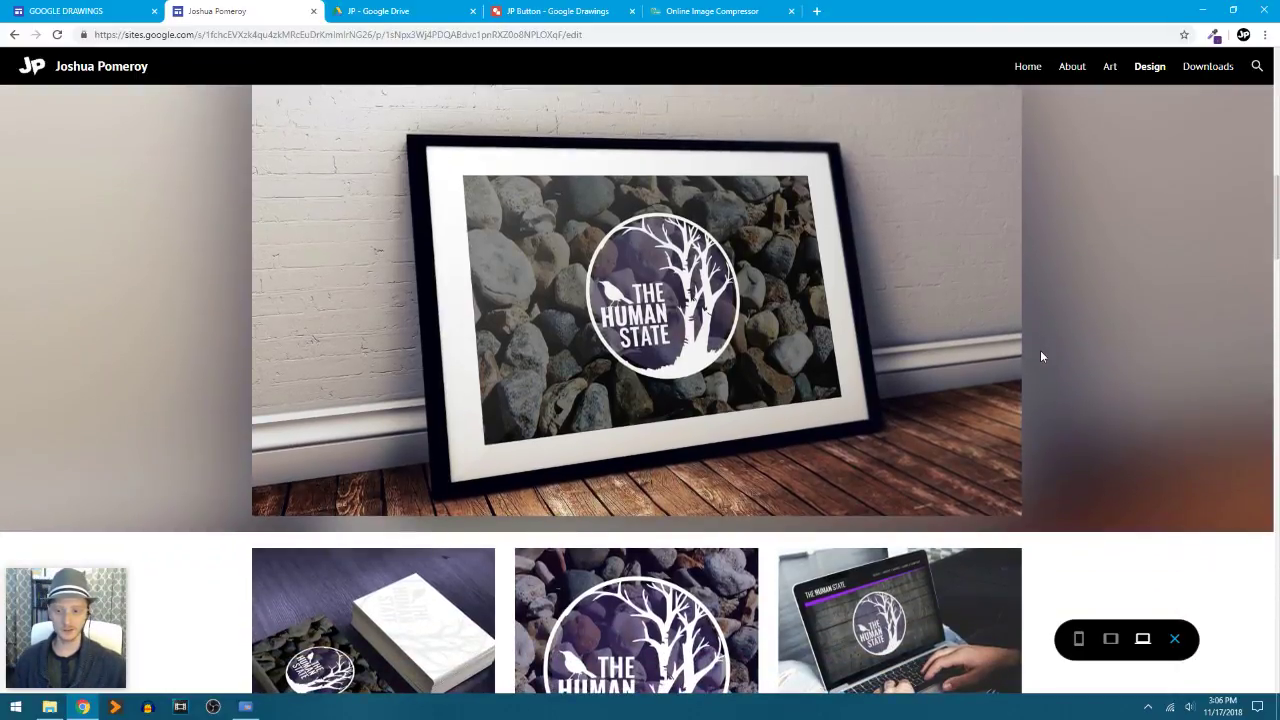
scroll(1041, 356, up, 1)
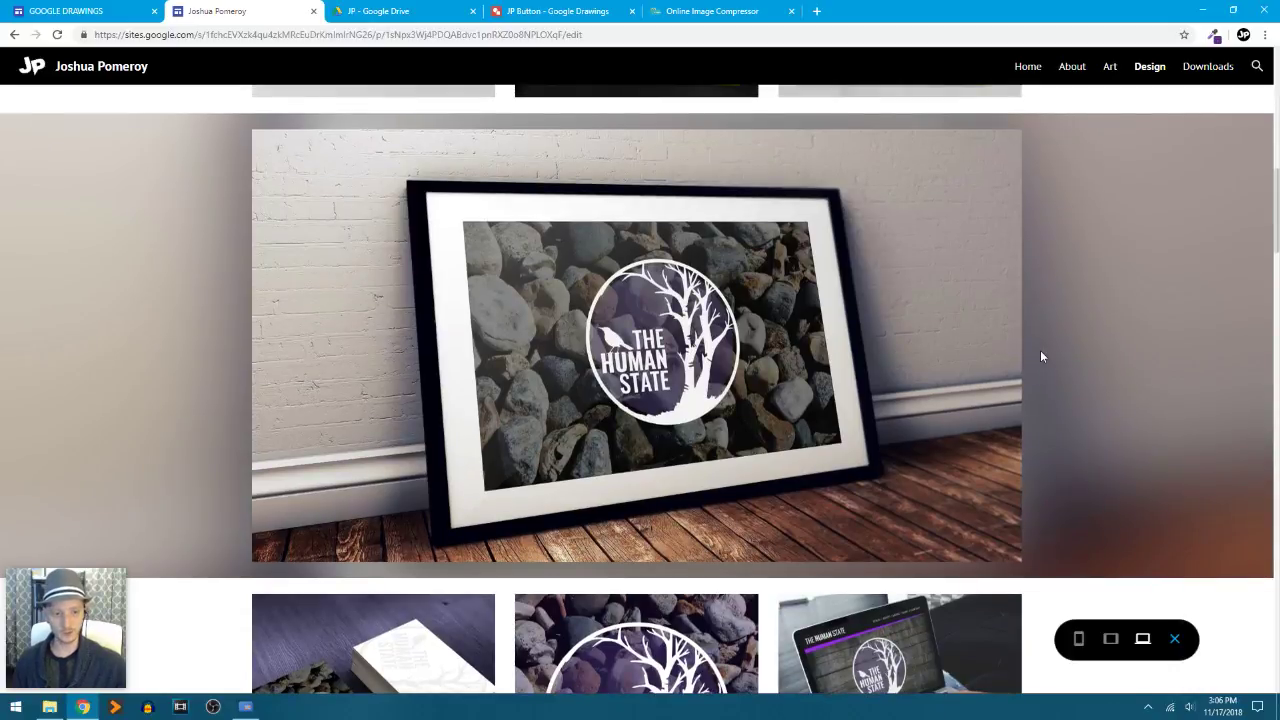
scroll(1041, 356, down, 1)
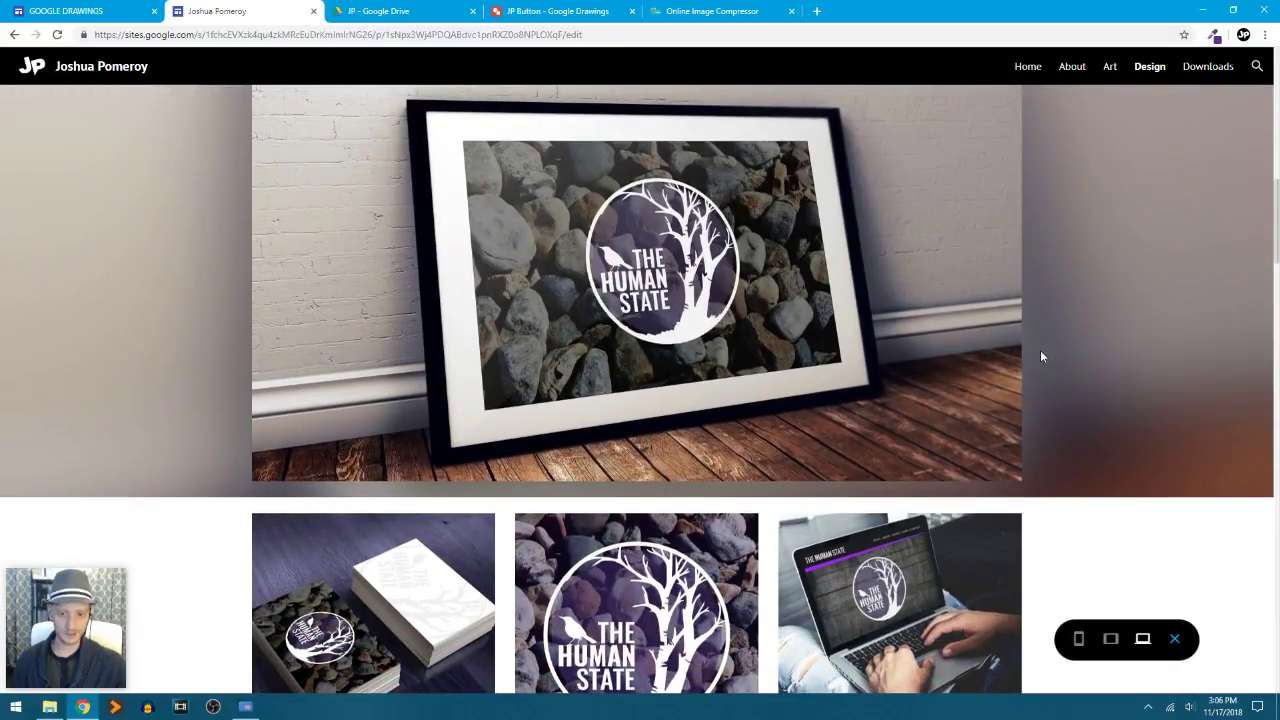
scroll(1041, 356, down, 1)
scroll(1041, 356, up, 1)
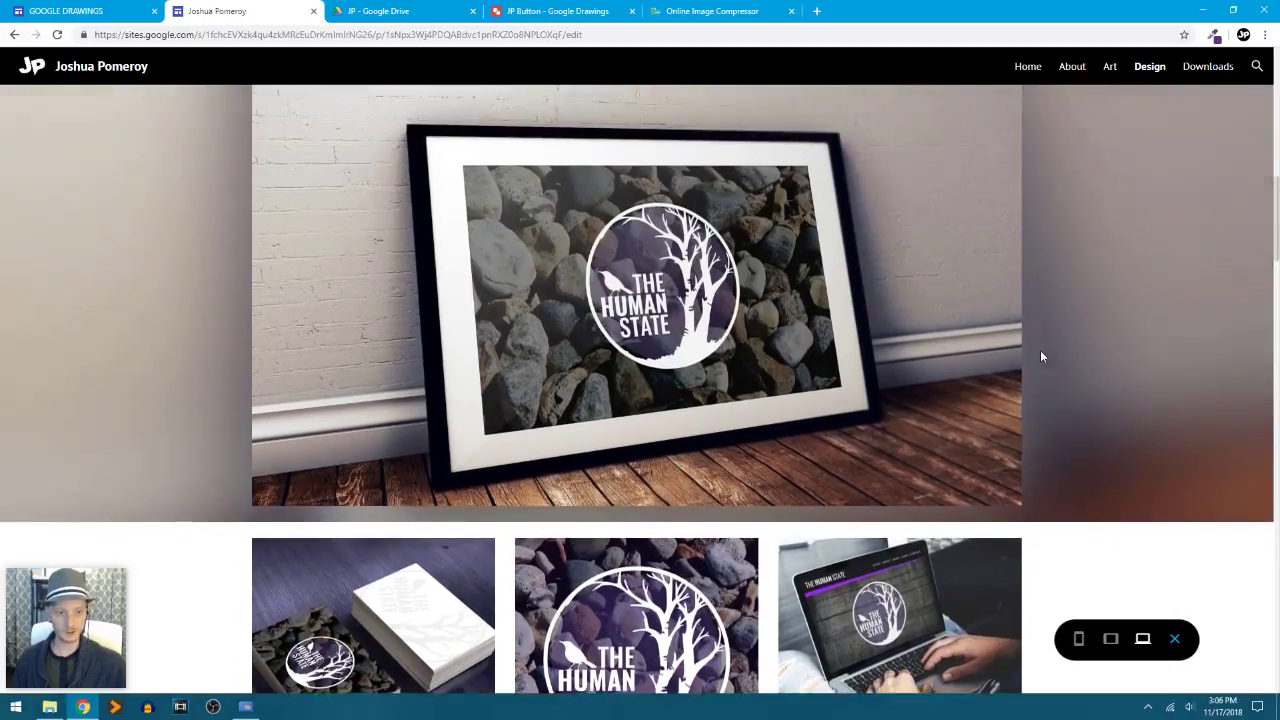
scroll(1041, 356, up, 1)
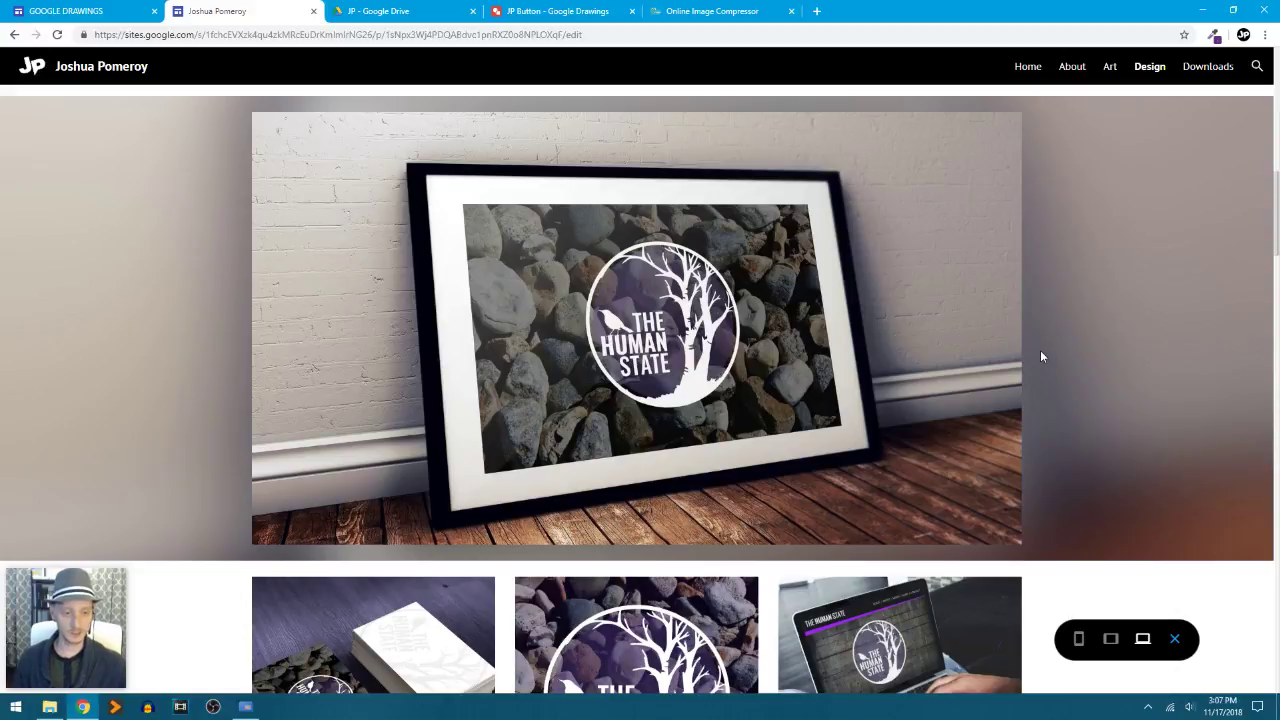
- Check the Human State image row and the Print and Digital Media banner in the preview, and return to the editor
scroll(1041, 356, down, 3)
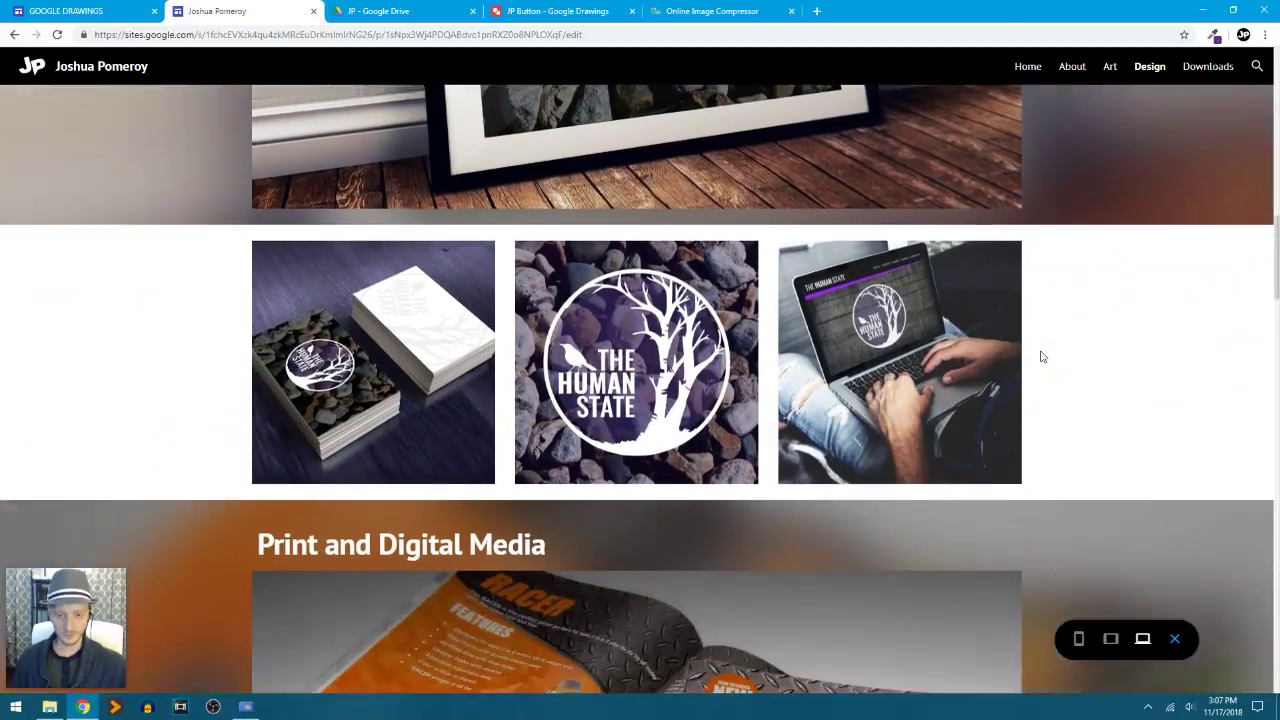
scroll(1041, 356, down, 4)
scroll(1041, 356, up, 2)
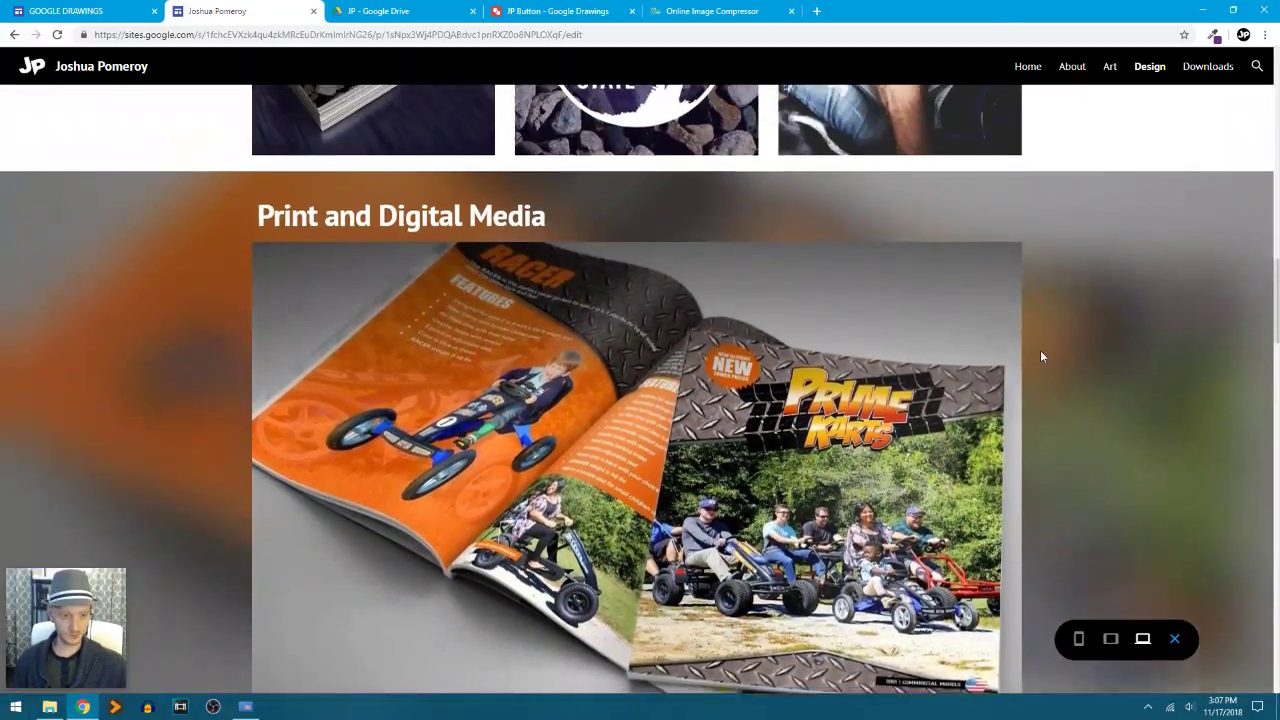
scroll(1041, 356, up, 6)
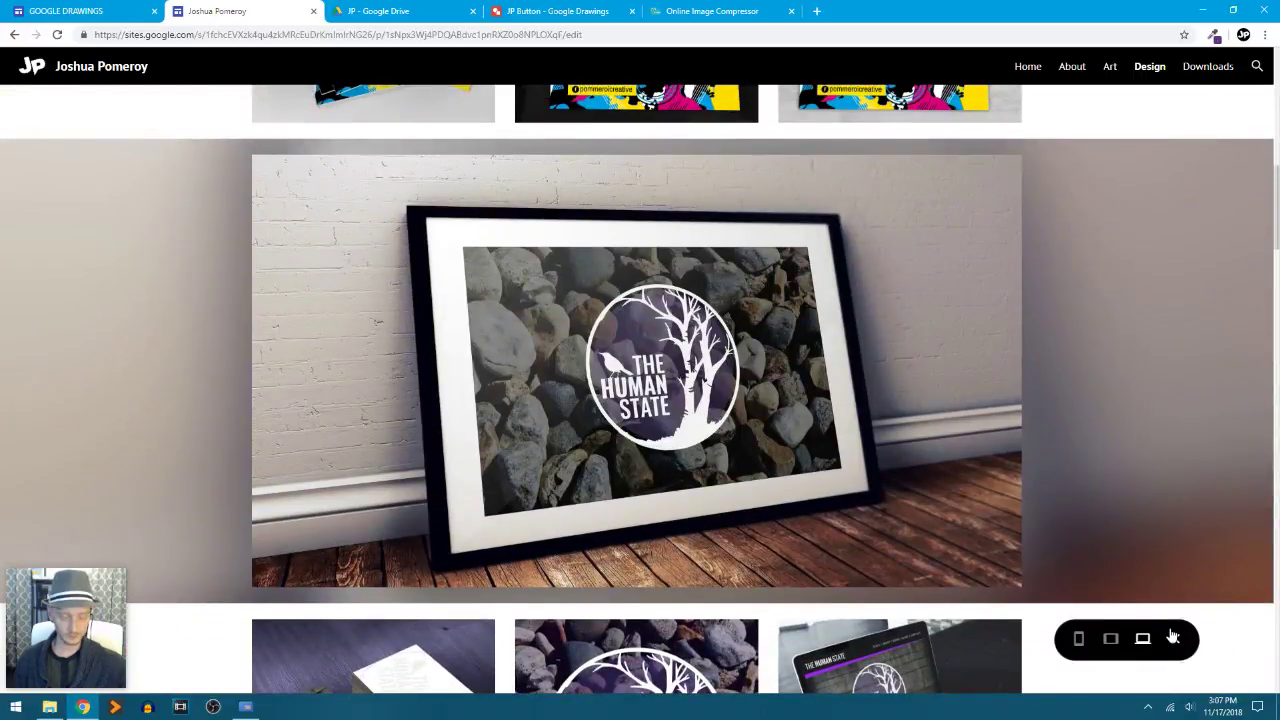
click(1173, 637)
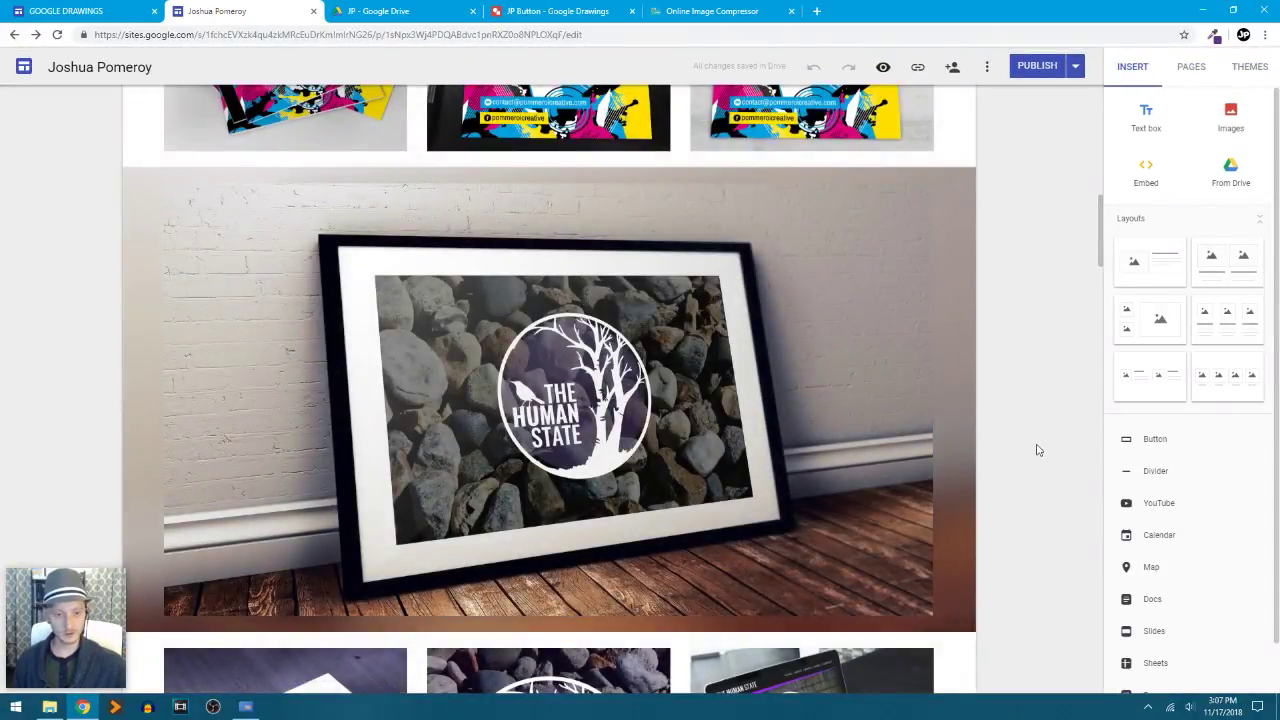
- Upload the Of Ghosts And Kings logo image from the Graphics folder in Pictures, placing it between the Human State row and Print and Digital Media
scroll(1043, 452, down, 5)
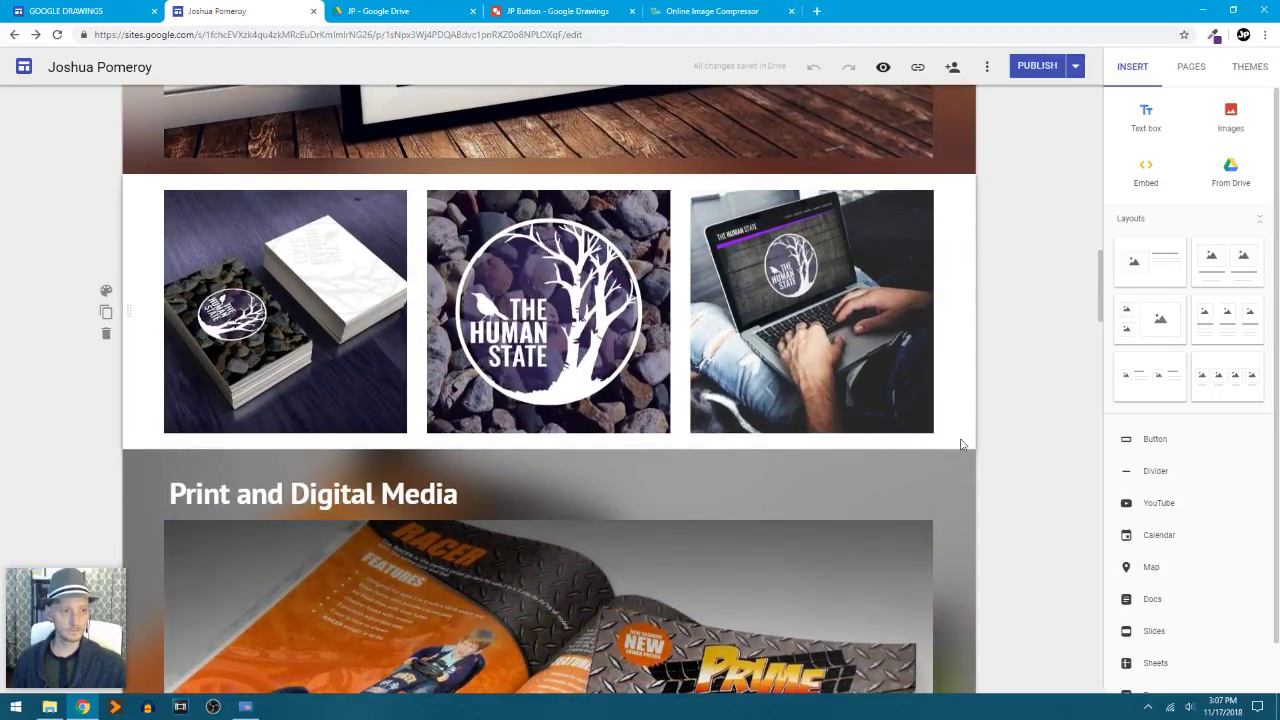
click(1234, 125)
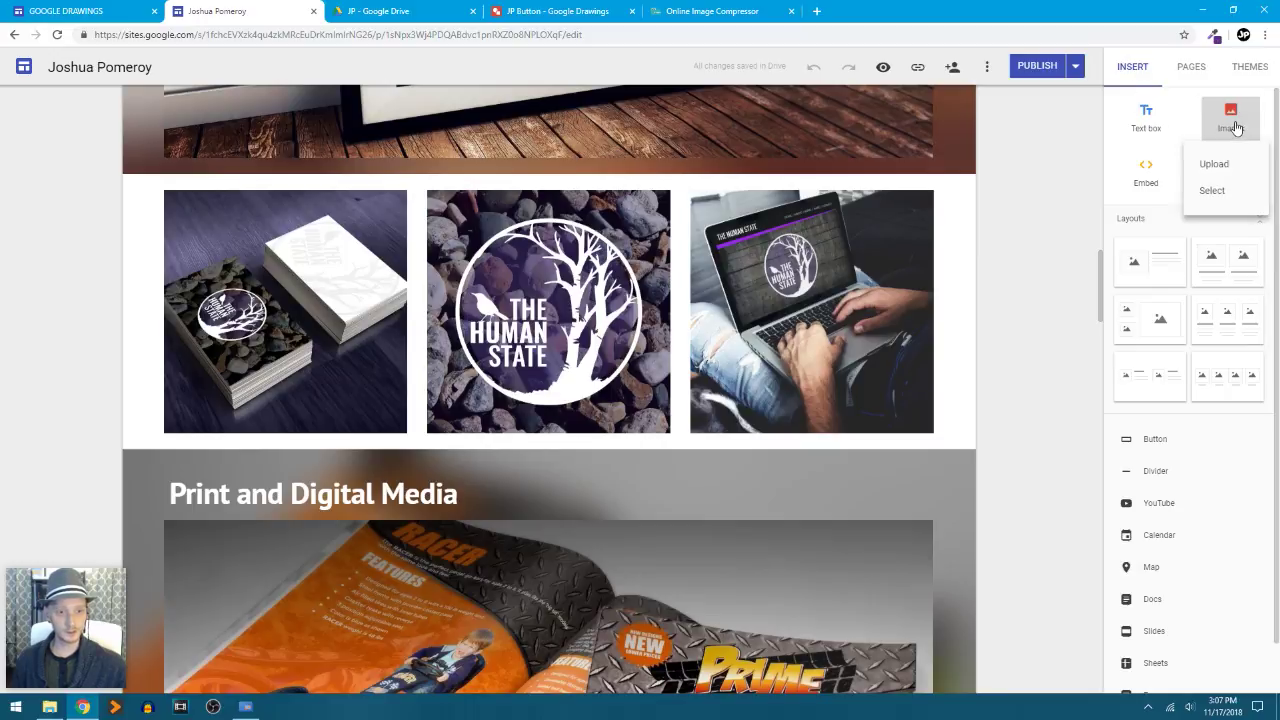
click(1218, 166)
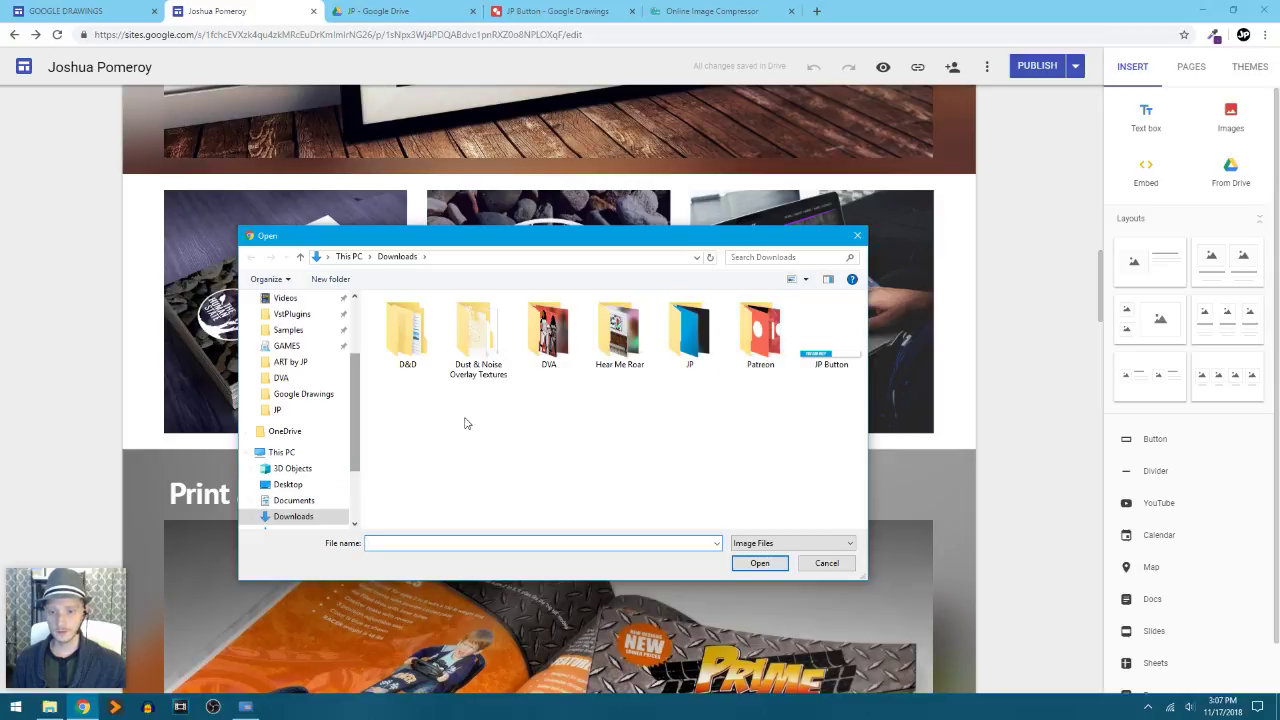
scroll(298, 465, down, 1)
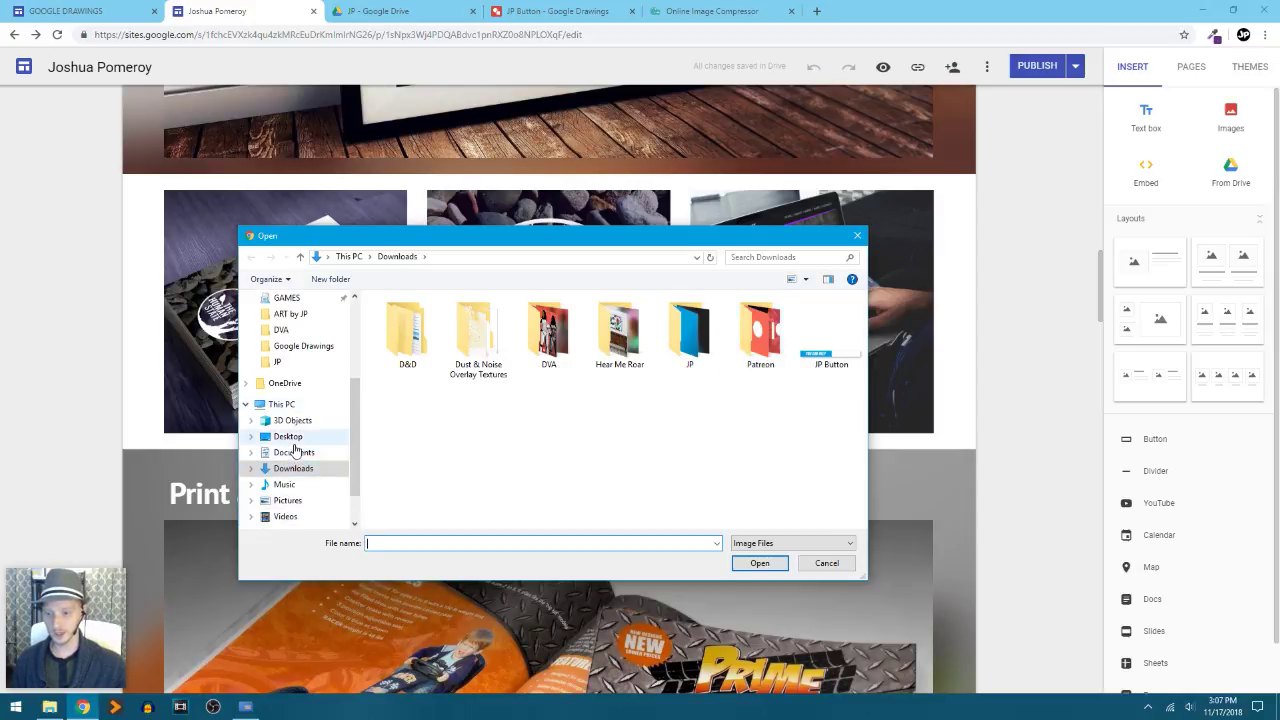
click(293, 502)
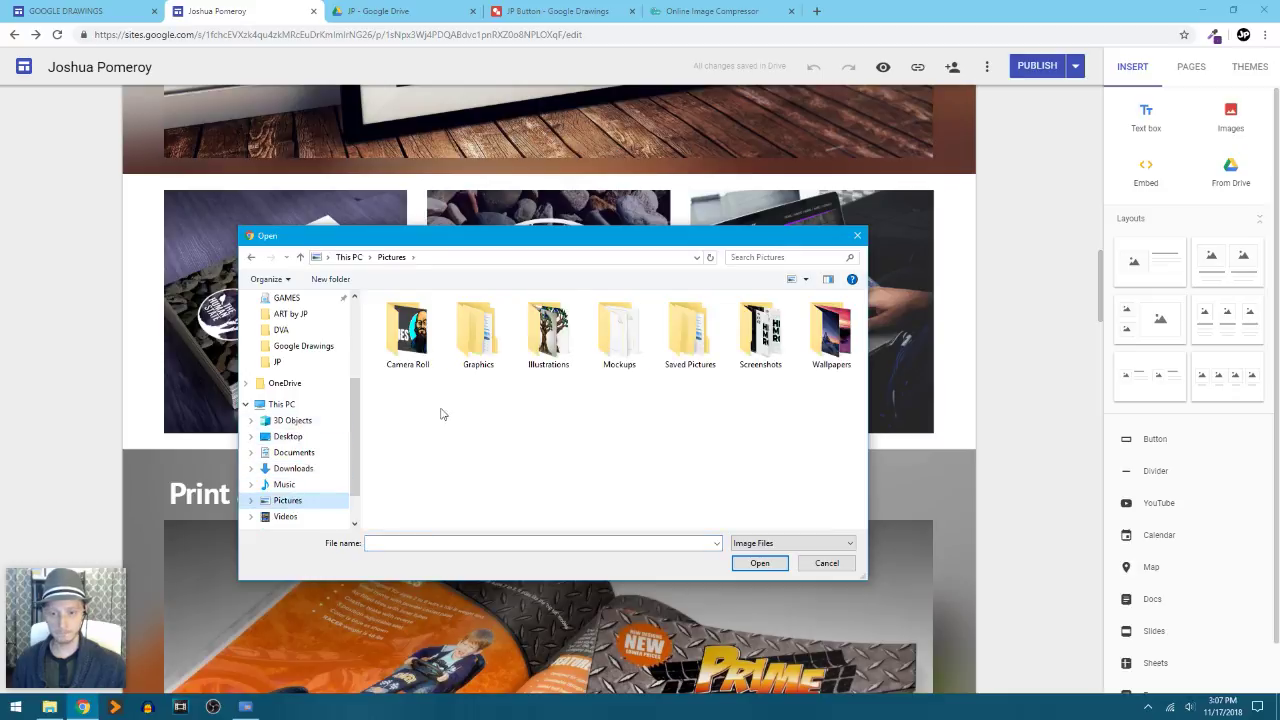
double_click(478, 338)
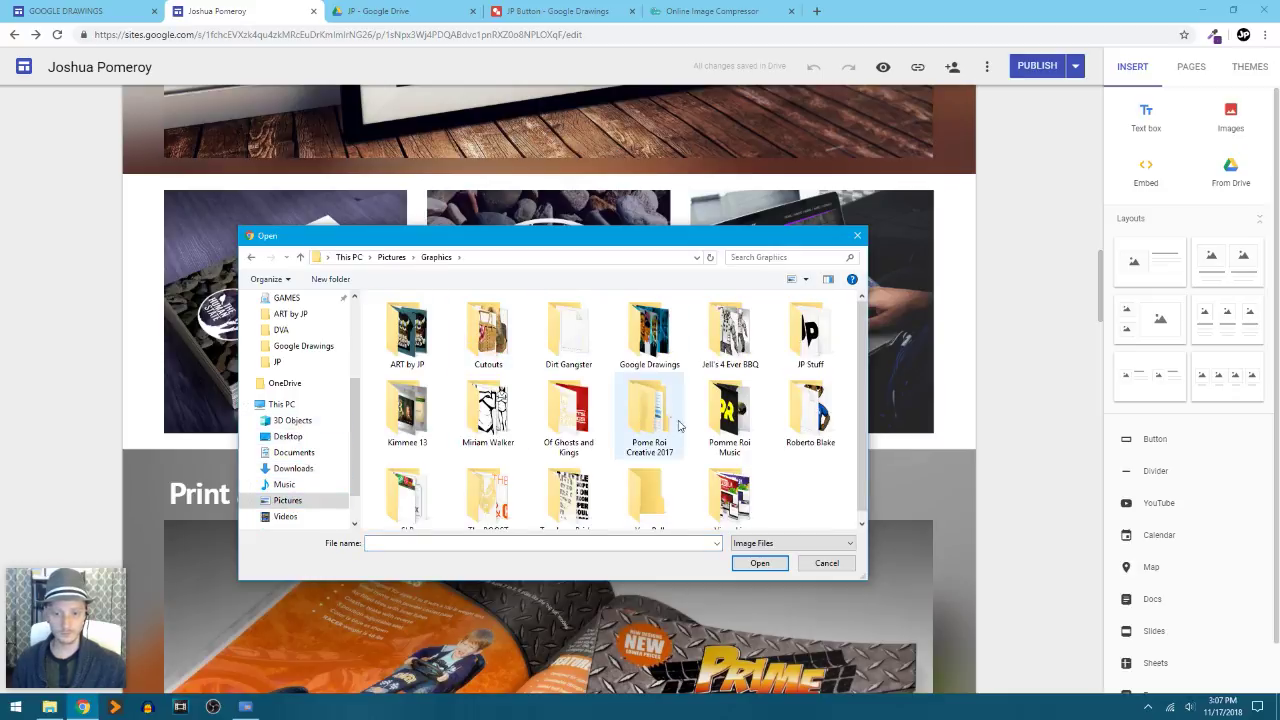
double_click(572, 448)
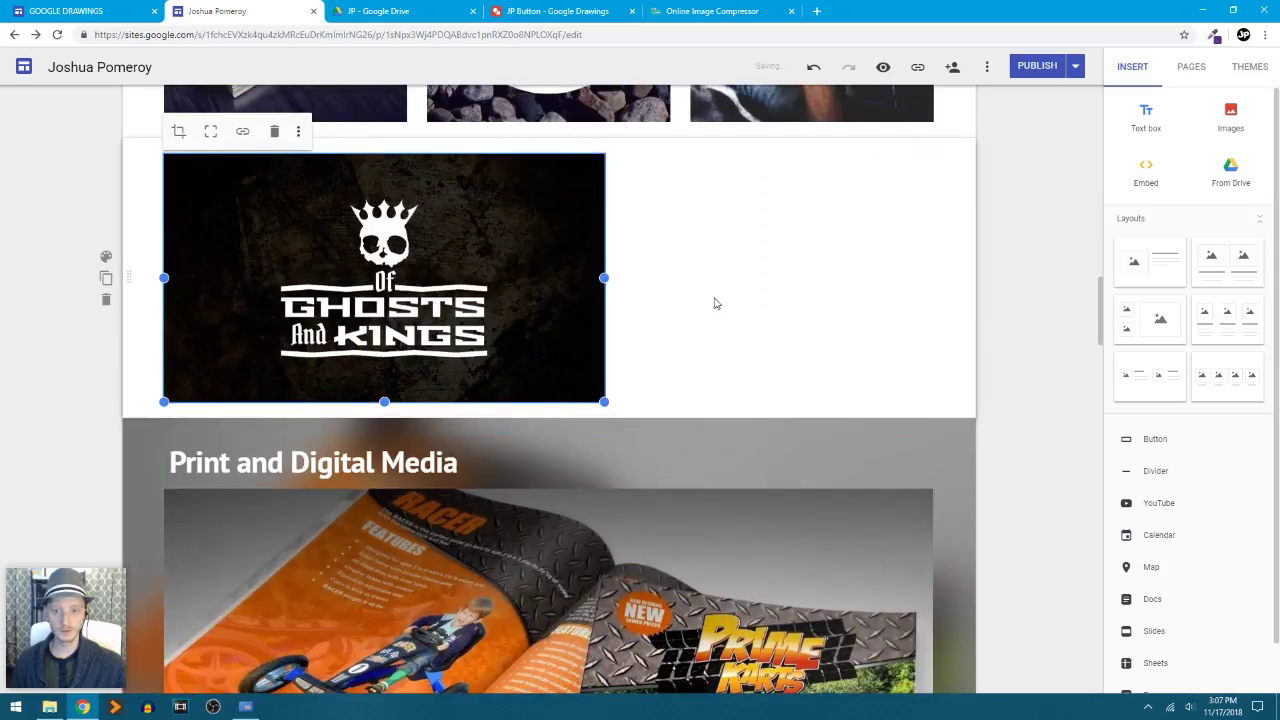
- Widen the Of Ghosts And Kings image to the section's full content width and uncrop it to show the whole picture
scroll(714, 300, up, 2)
scroll(714, 297, down, 1)
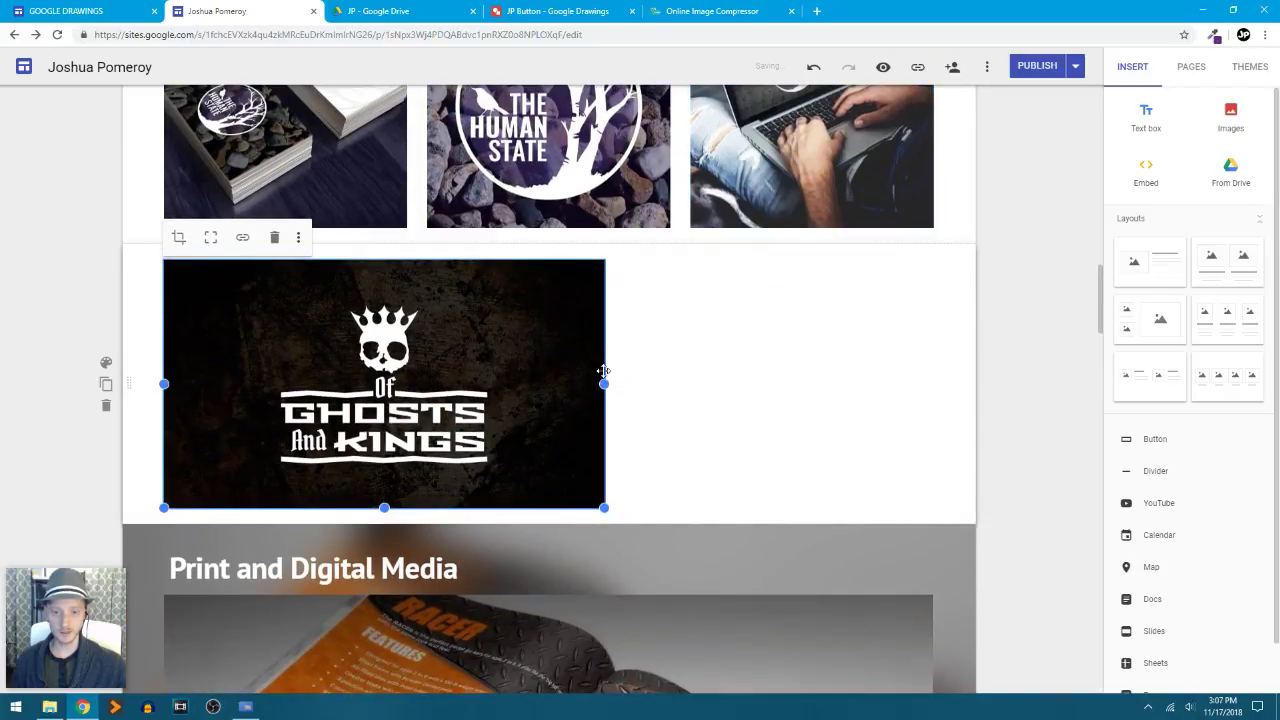
drag(604, 385, 993, 375)
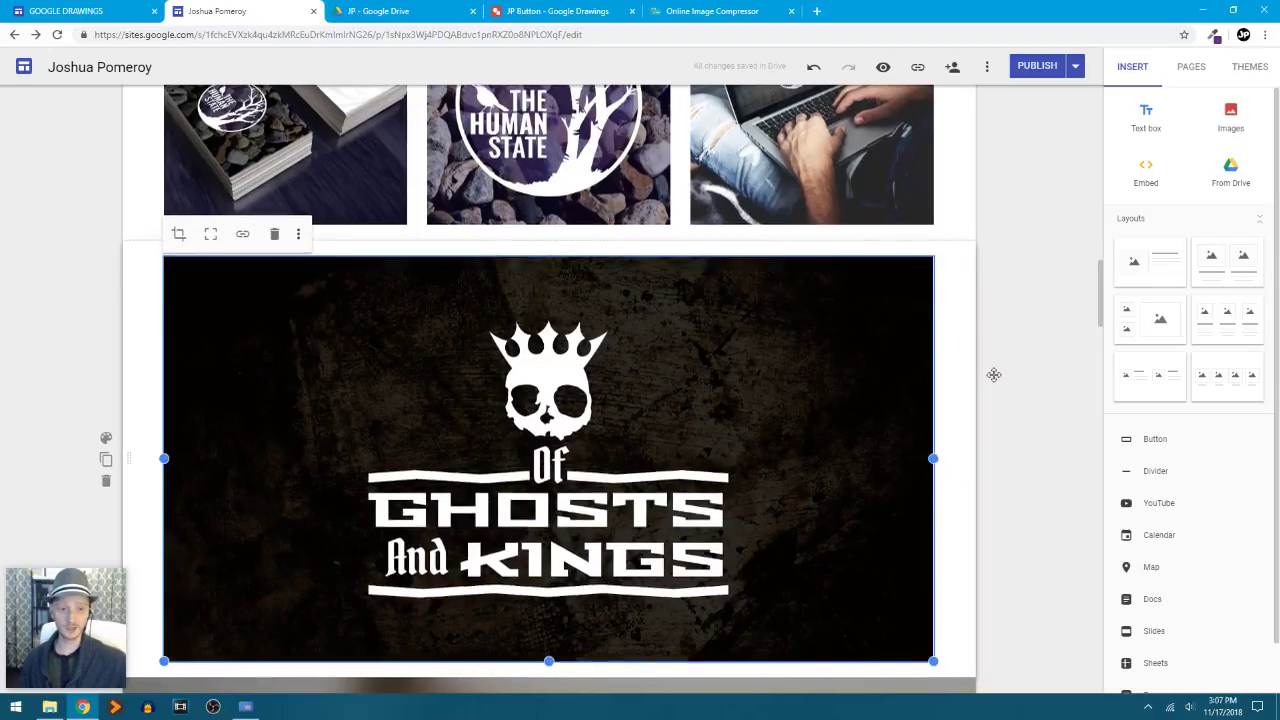
scroll(993, 375, up, 1)
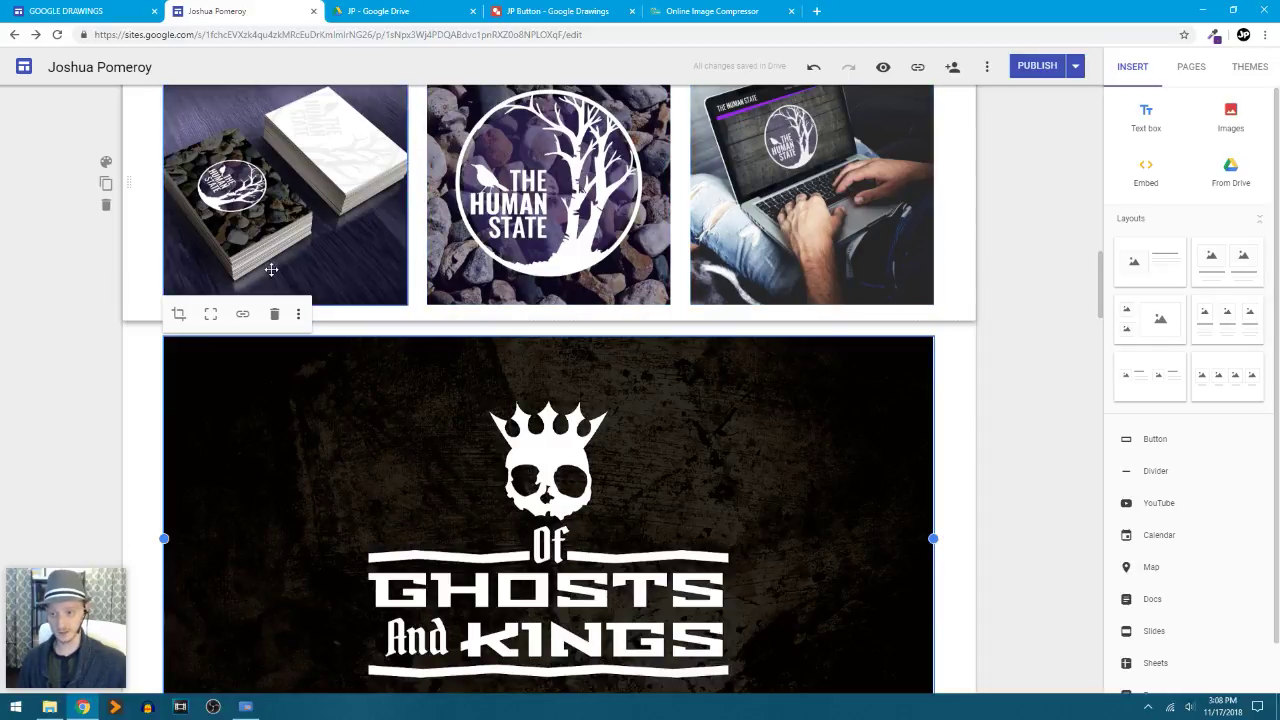
scroll(843, 476, down, 2)
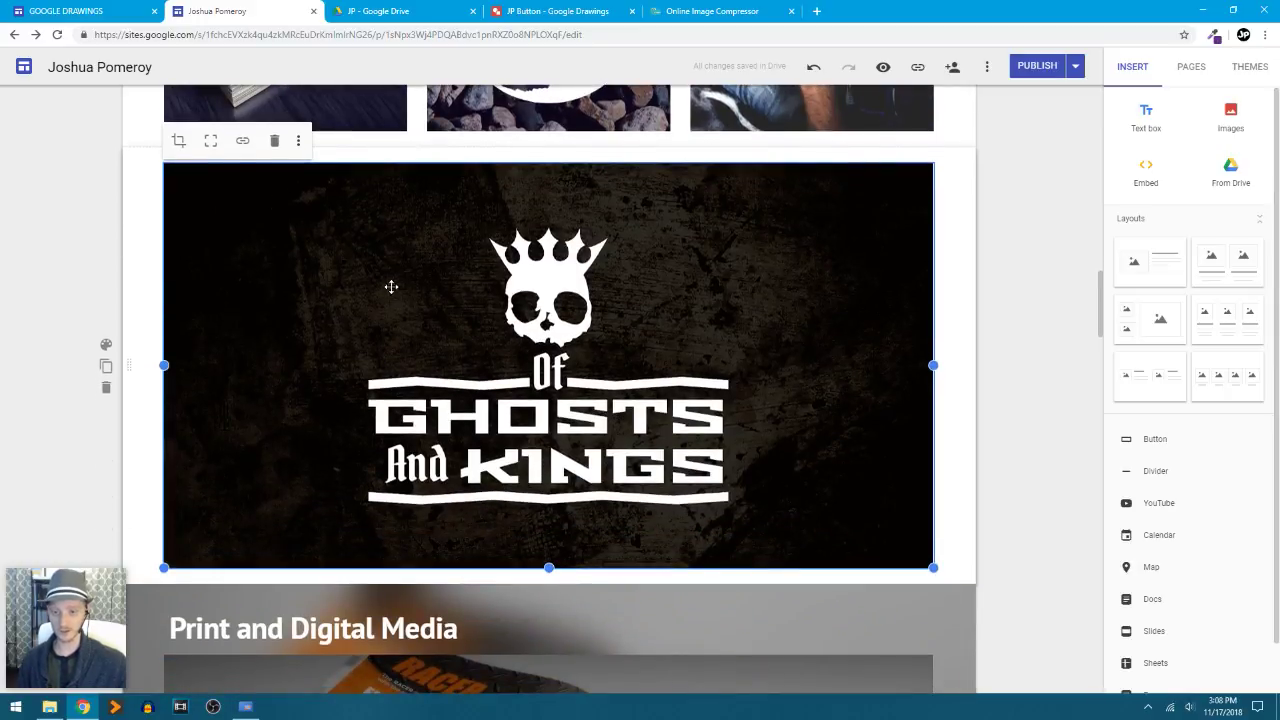
click(209, 142)
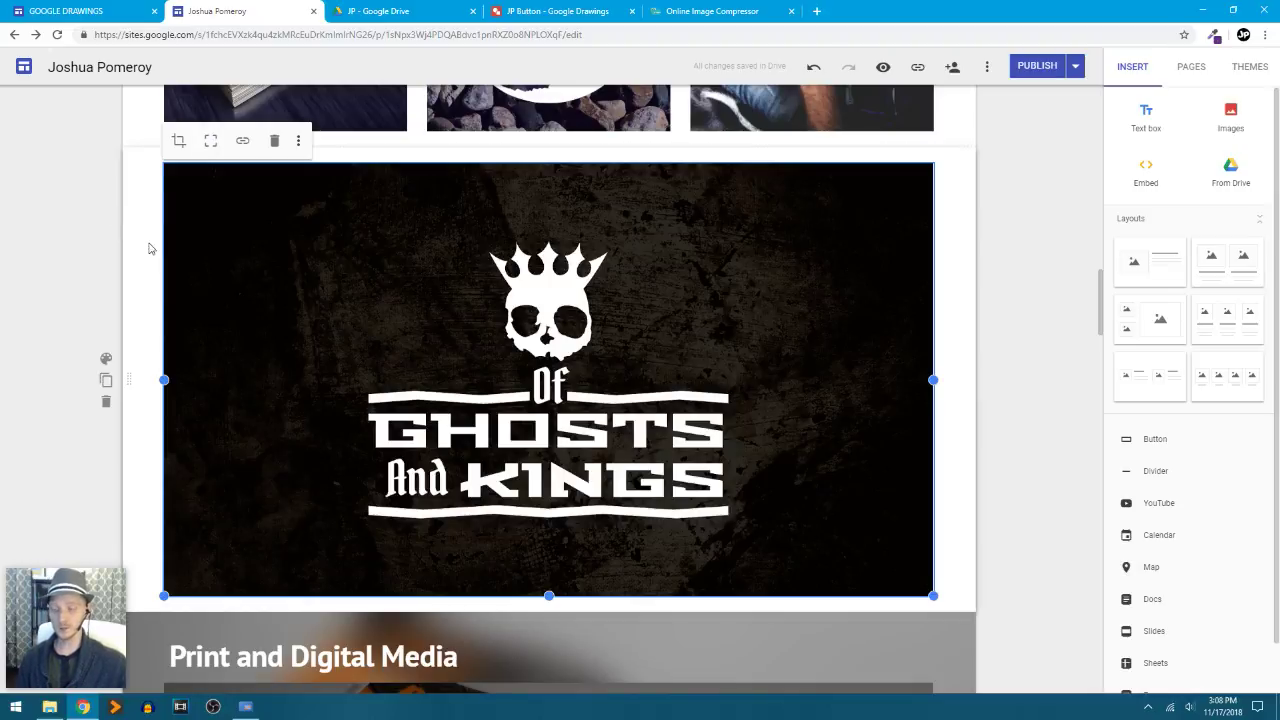
- Try the Emphasis 2 style on the Of Ghosts and Kings logo section, and return it to Regular
click(128, 307)
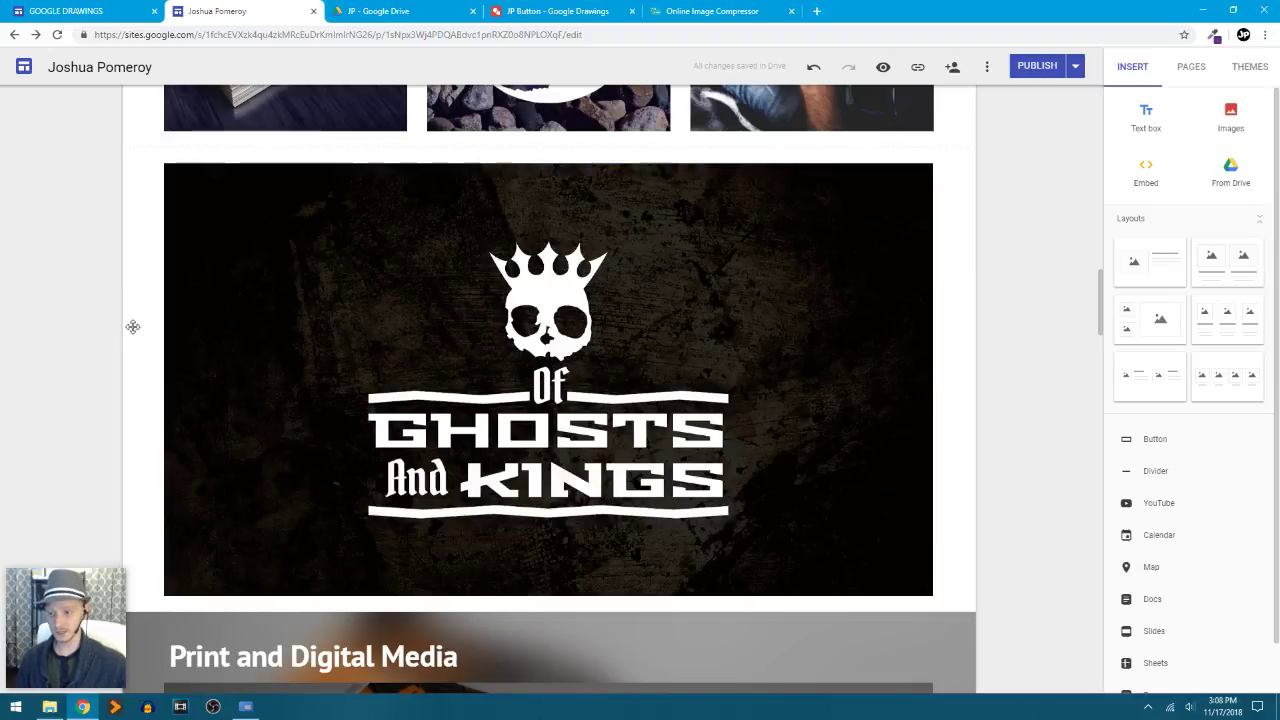
click(106, 361)
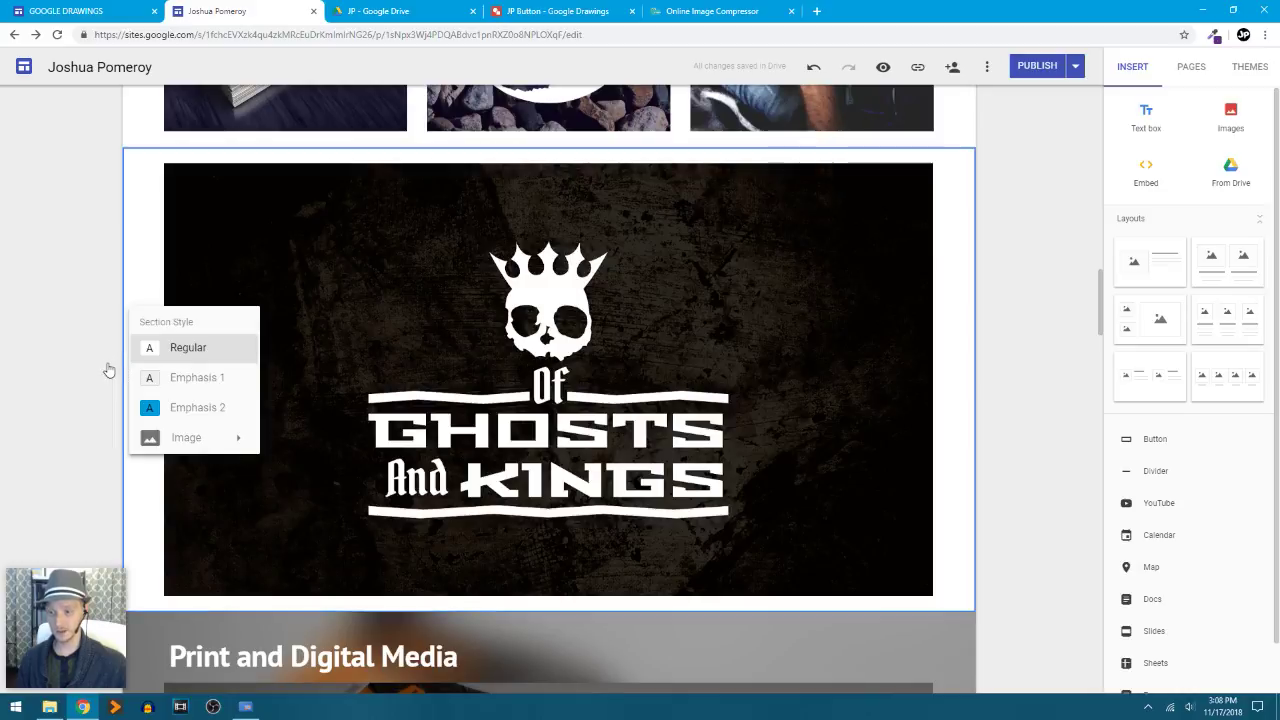
click(211, 422)
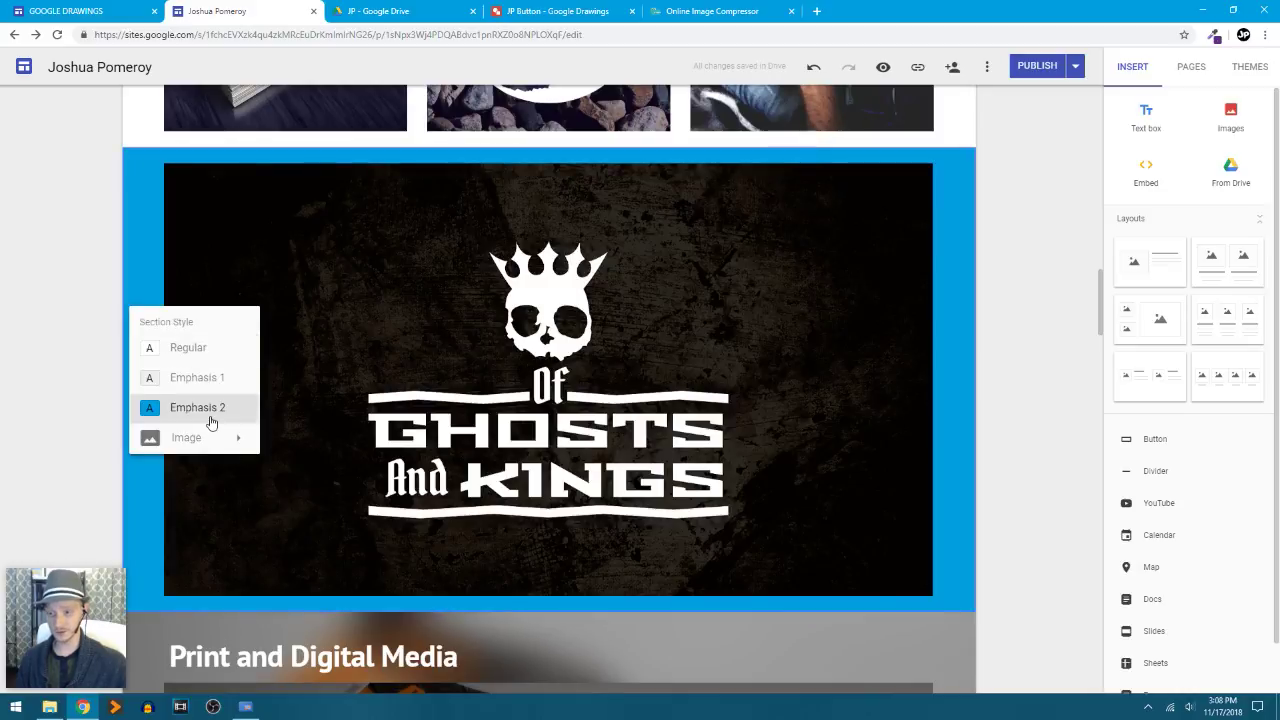
click(189, 362)
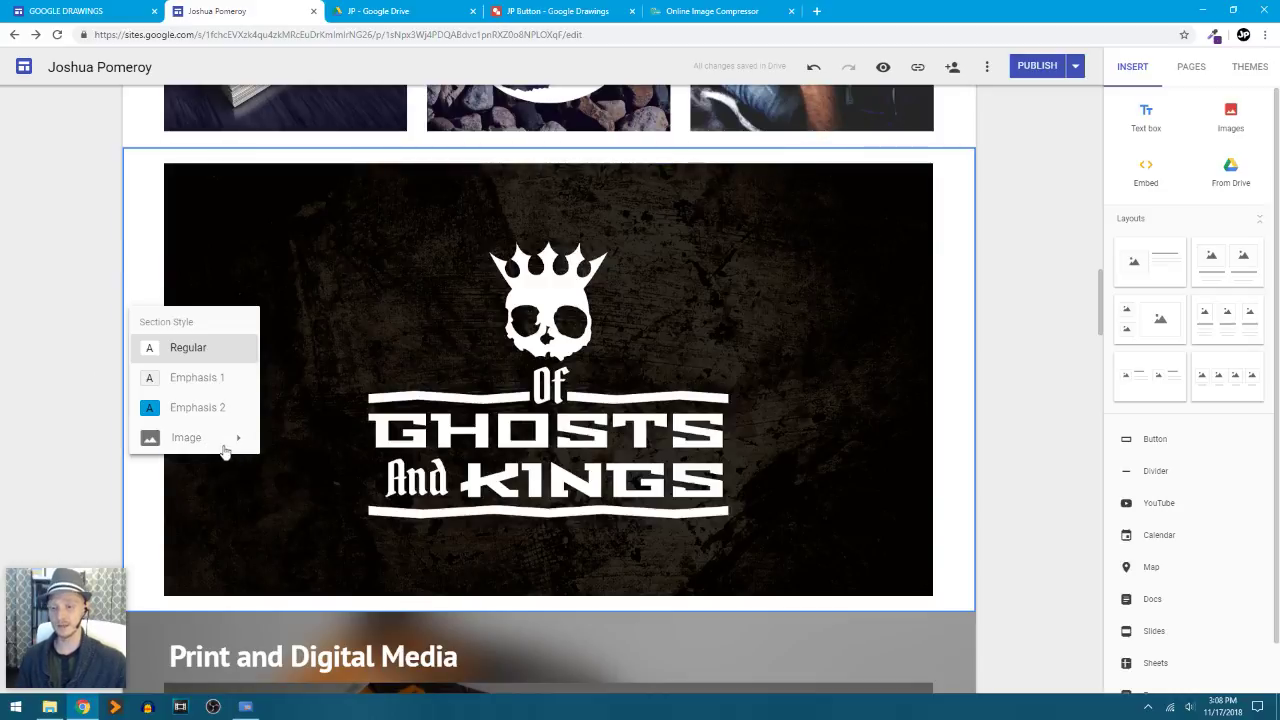
- Start uploading a background image for the logo section, and open Of Ghosts And Kings Logo Dark in paint.net from the file picker
mouse_move(228, 446)
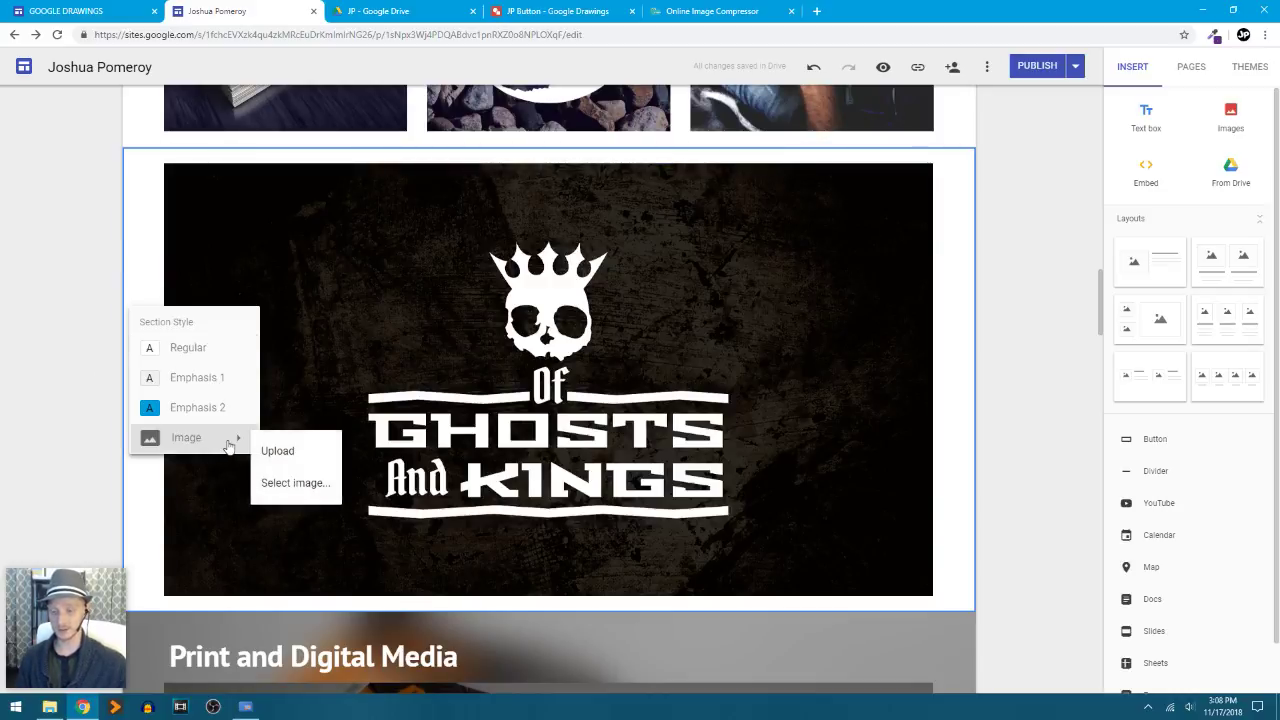
click(293, 458)
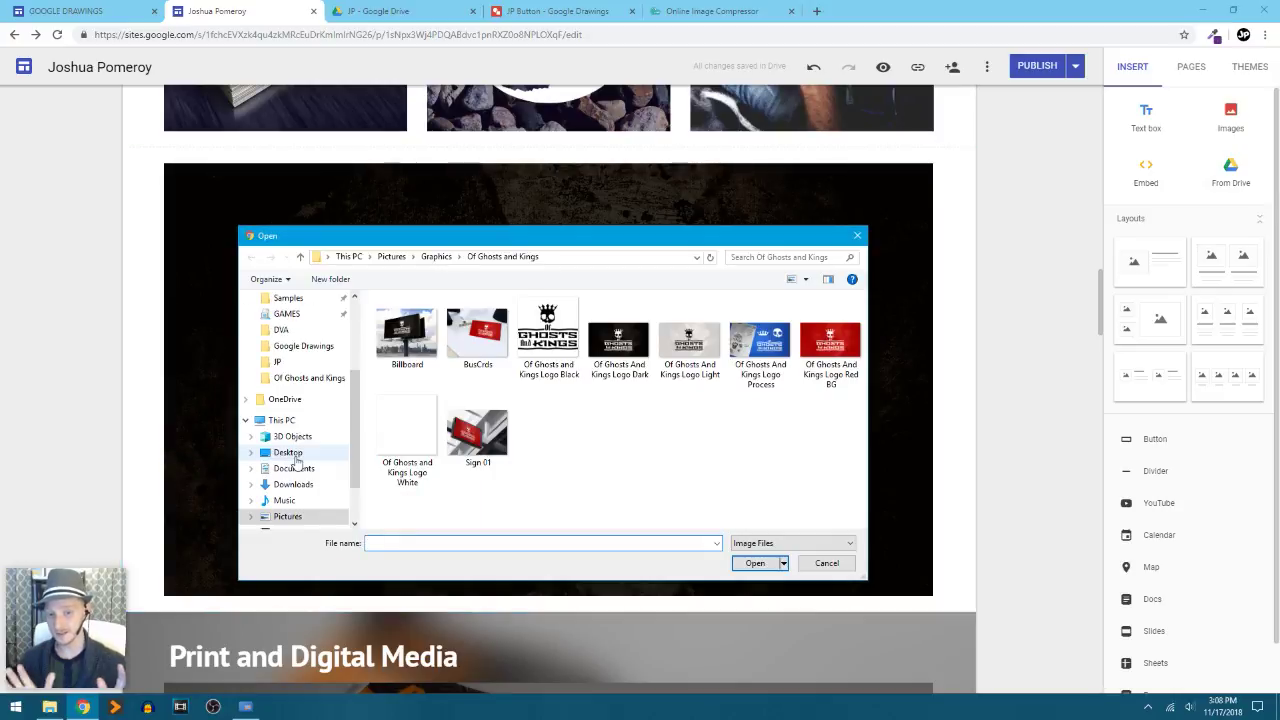
right_click(628, 370)
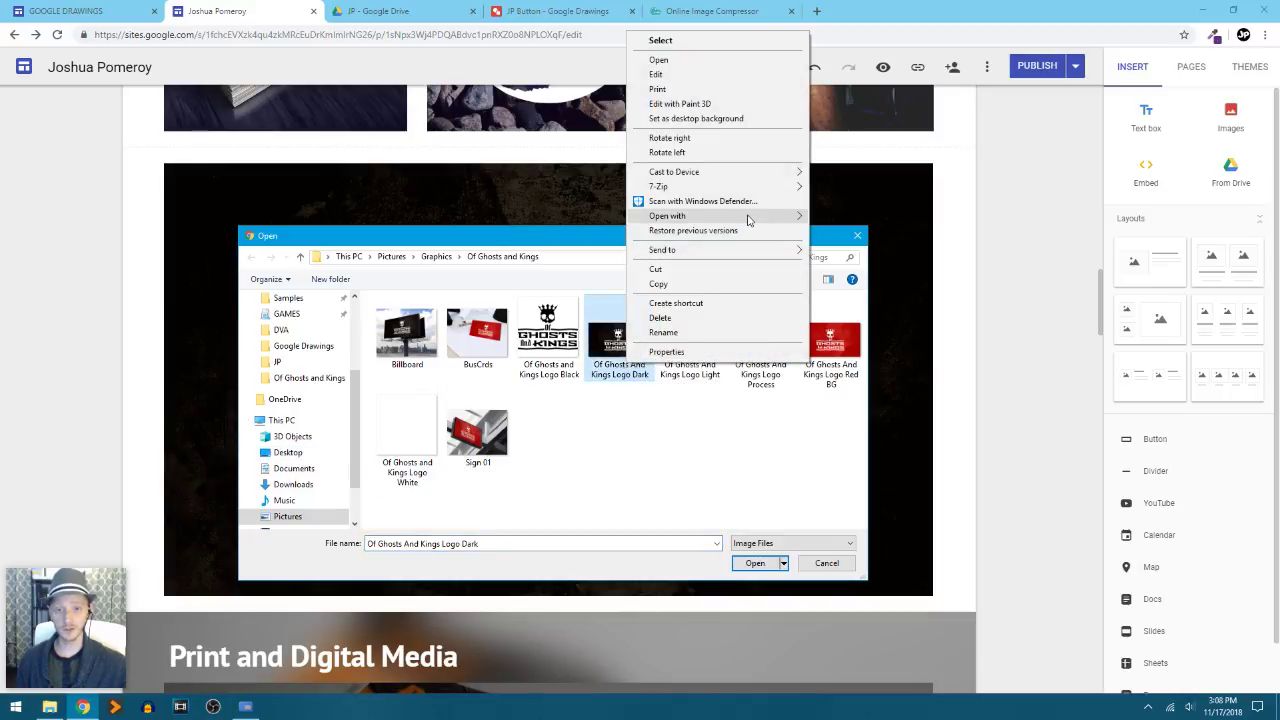
mouse_move(749, 219)
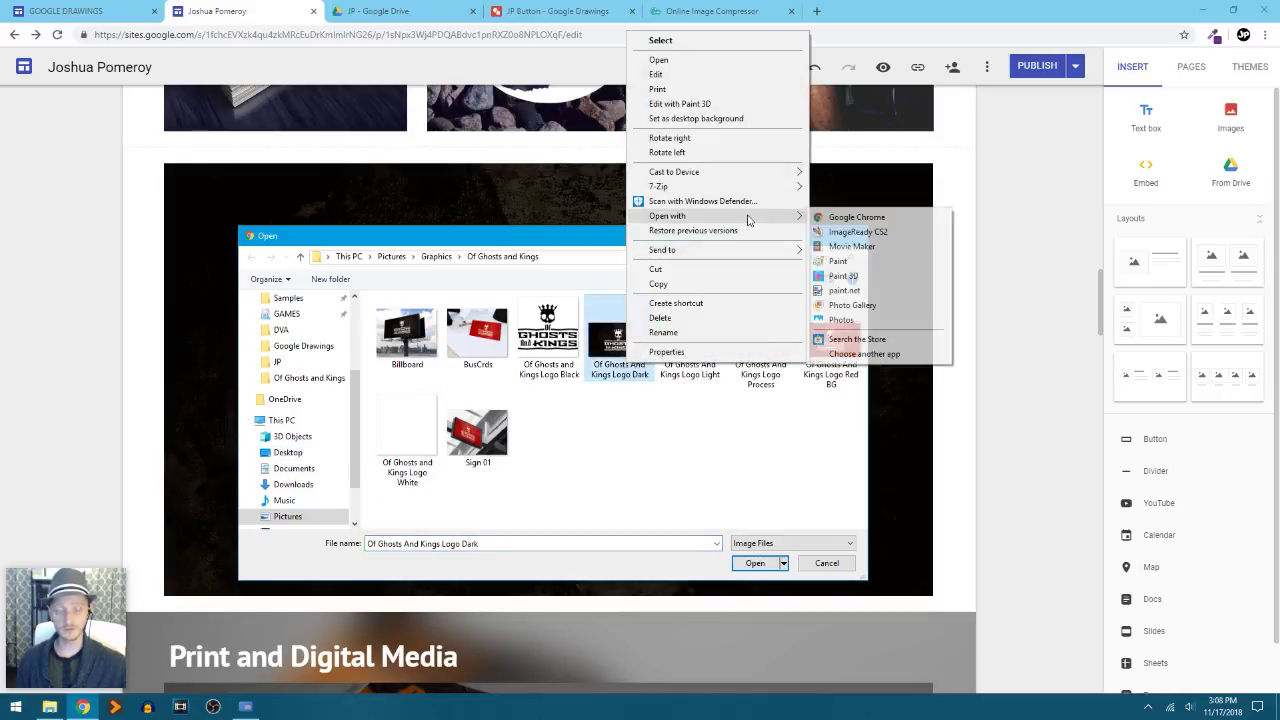
click(871, 293)
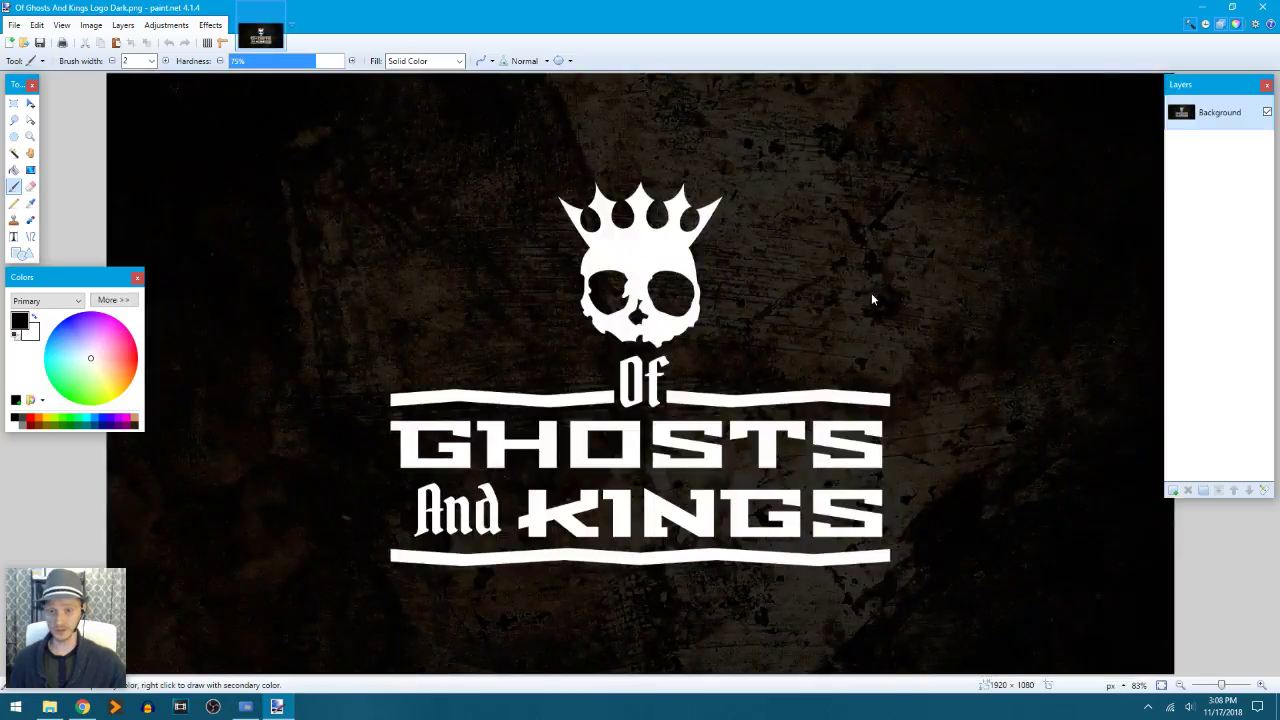
- Apply a Gaussian Blur with a radius of 105 to the whole logo image
scroll(871, 293, down, 3)
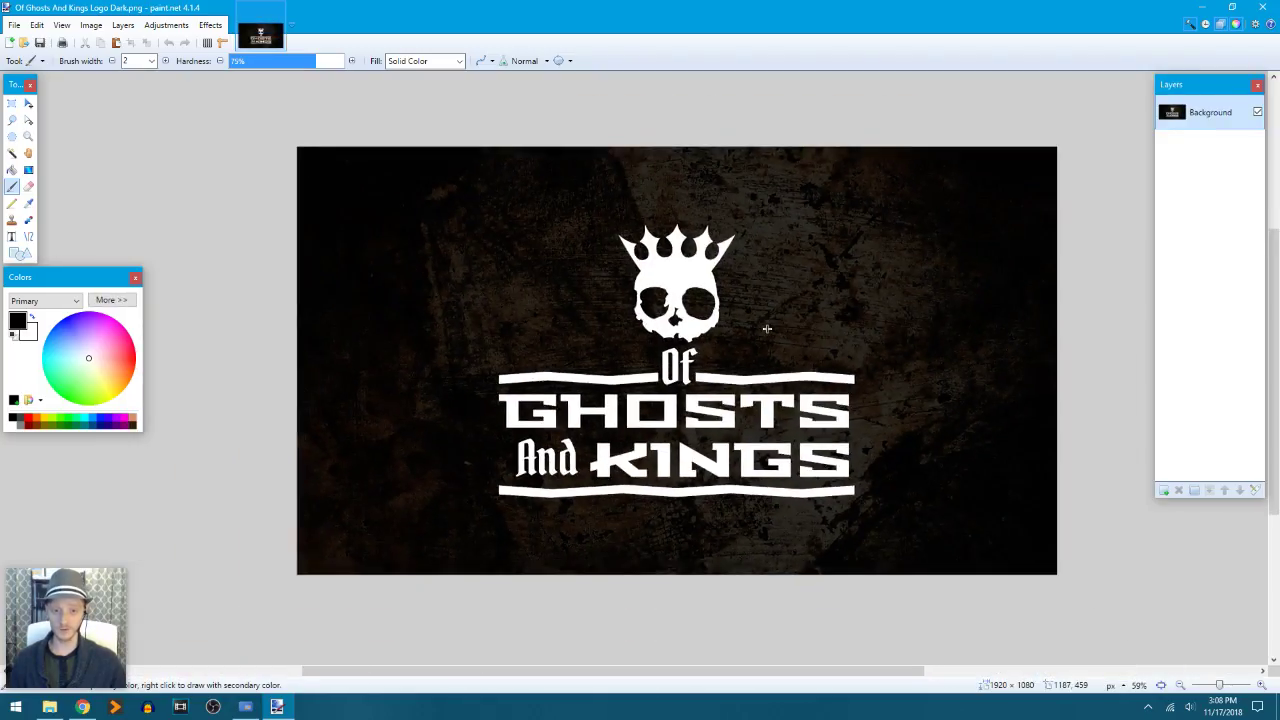
scroll(780, 330, up, 1)
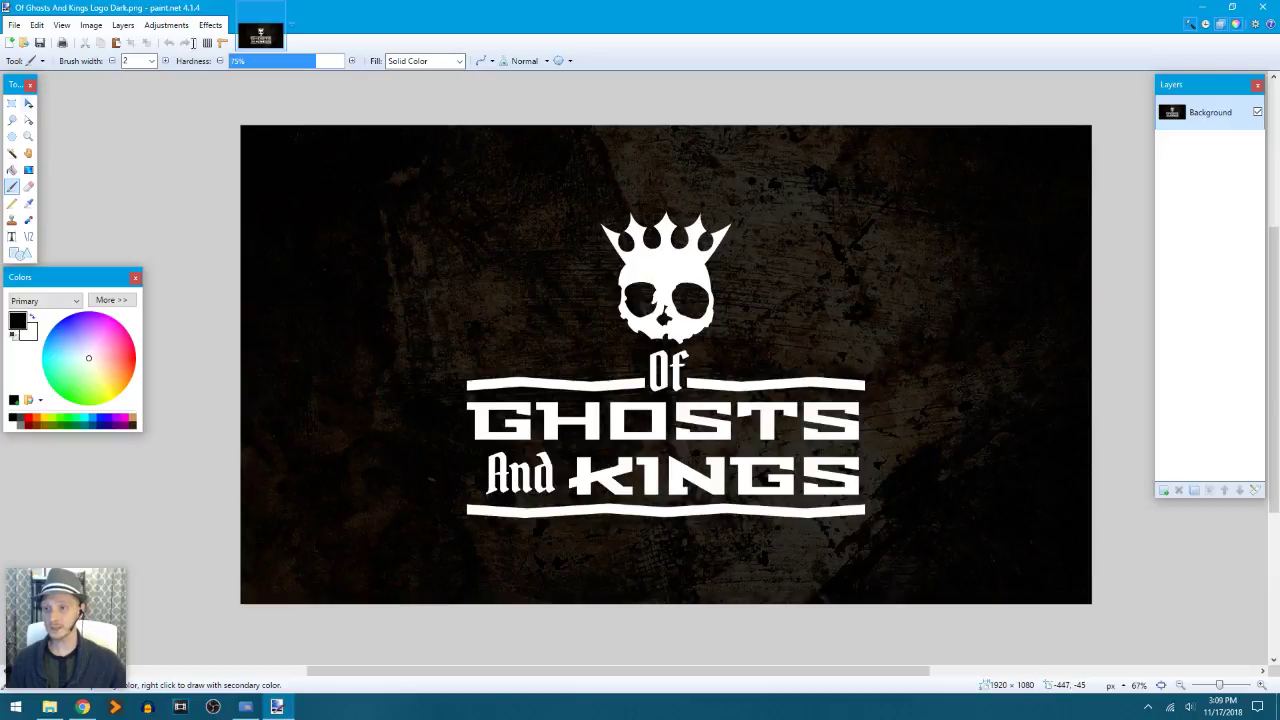
click(205, 28)
mouse_move(236, 80)
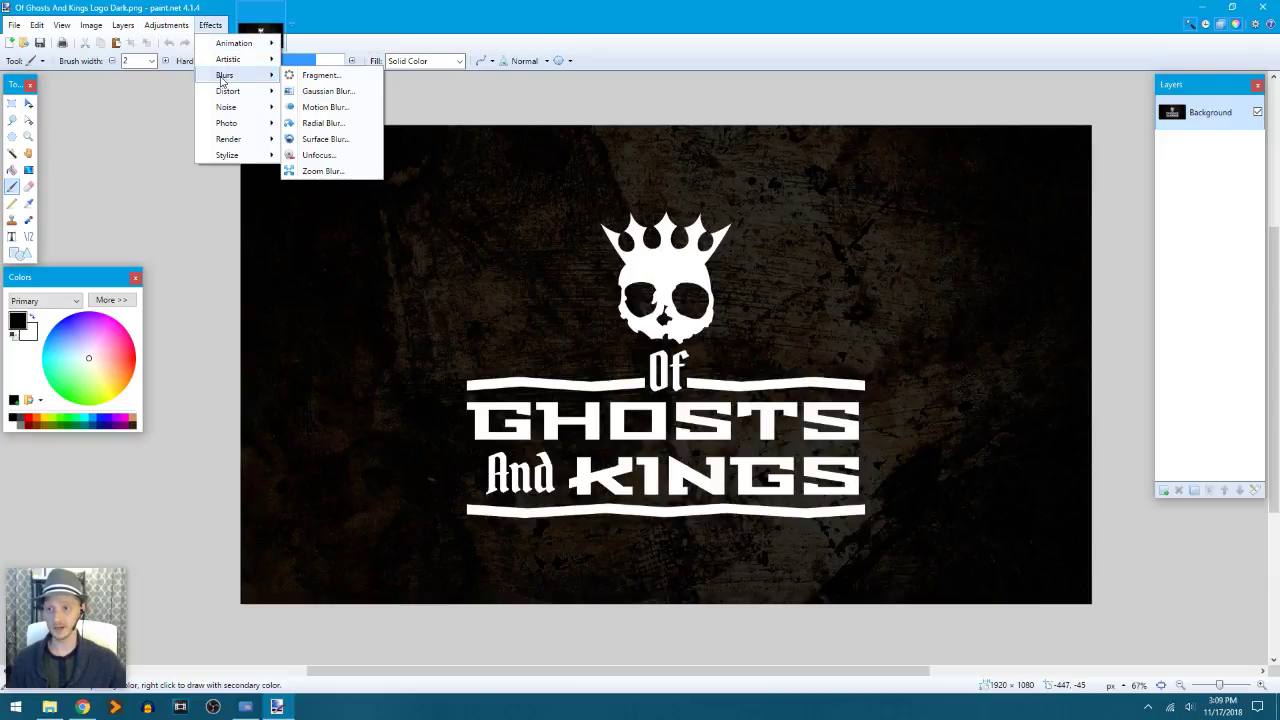
click(330, 91)
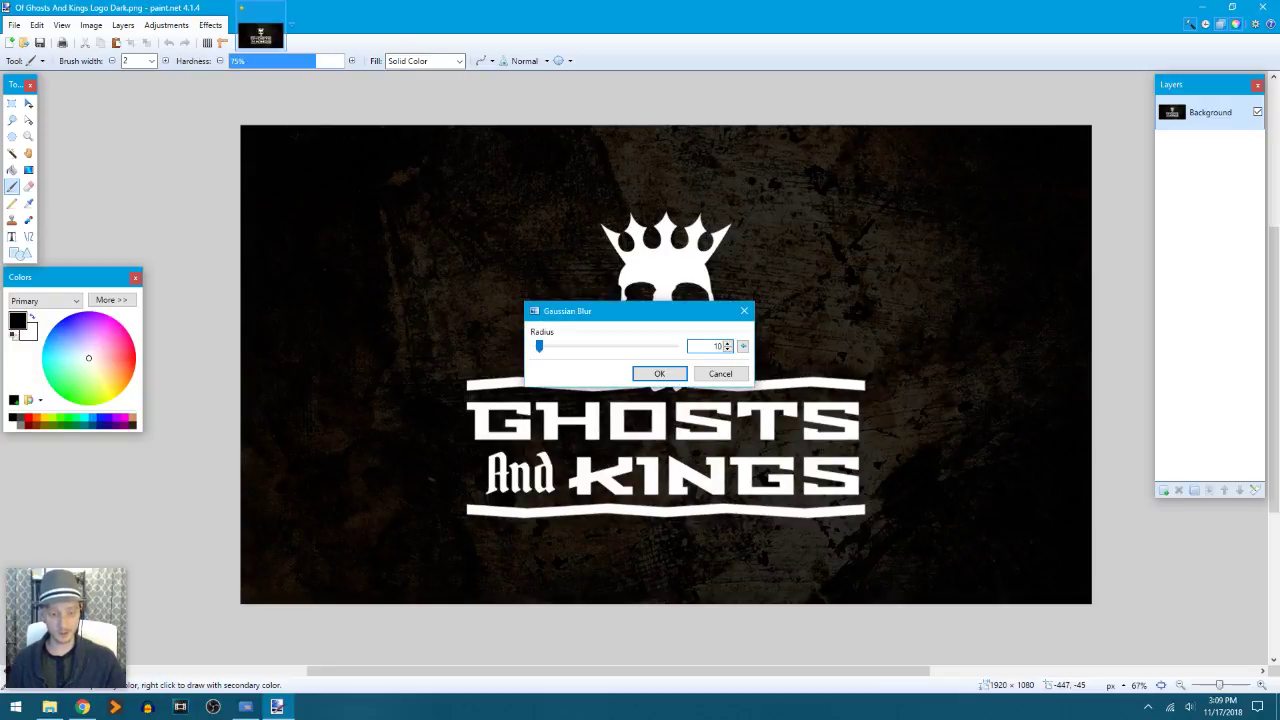
text(10)
text(5)
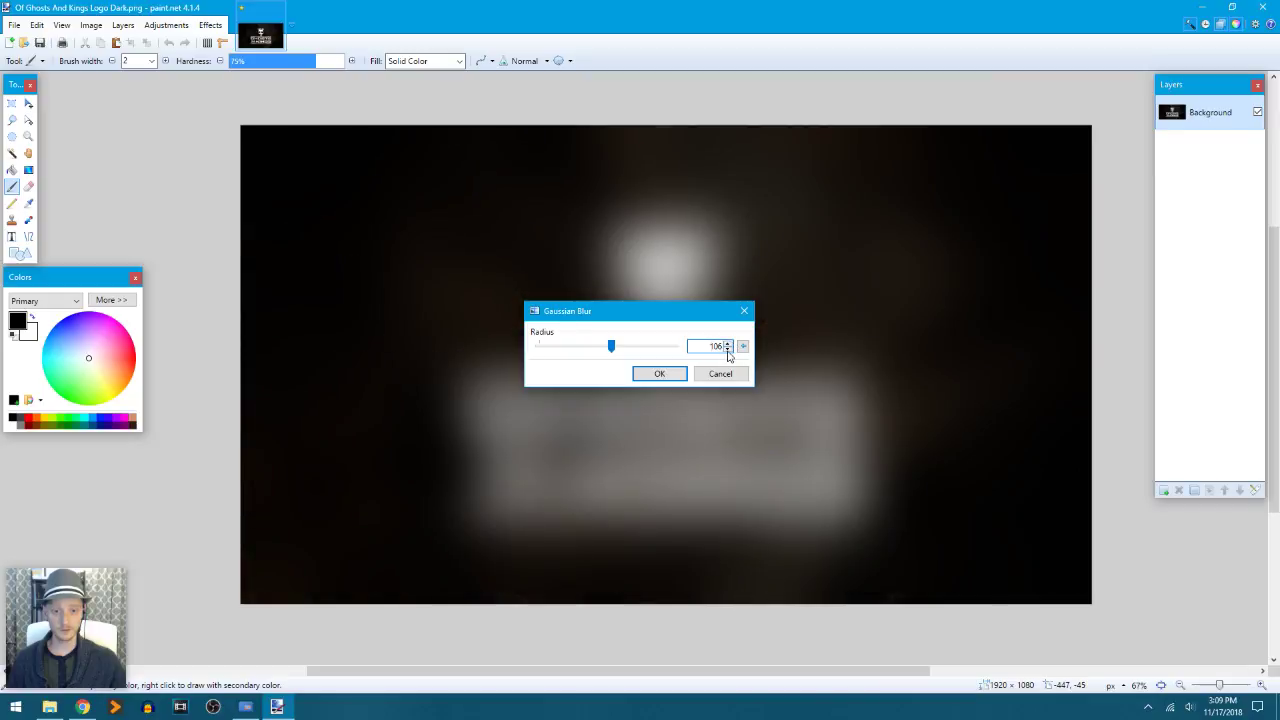
drag(685, 313, 1025, 392)
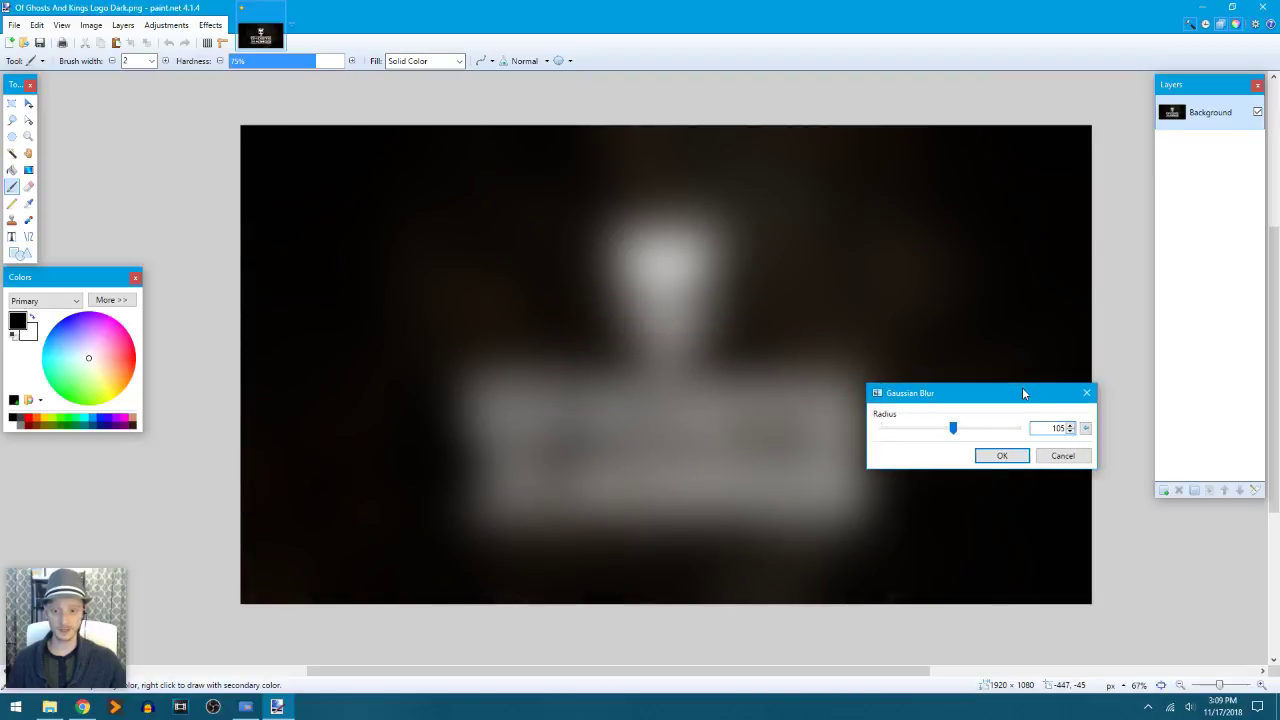
click(1004, 457)
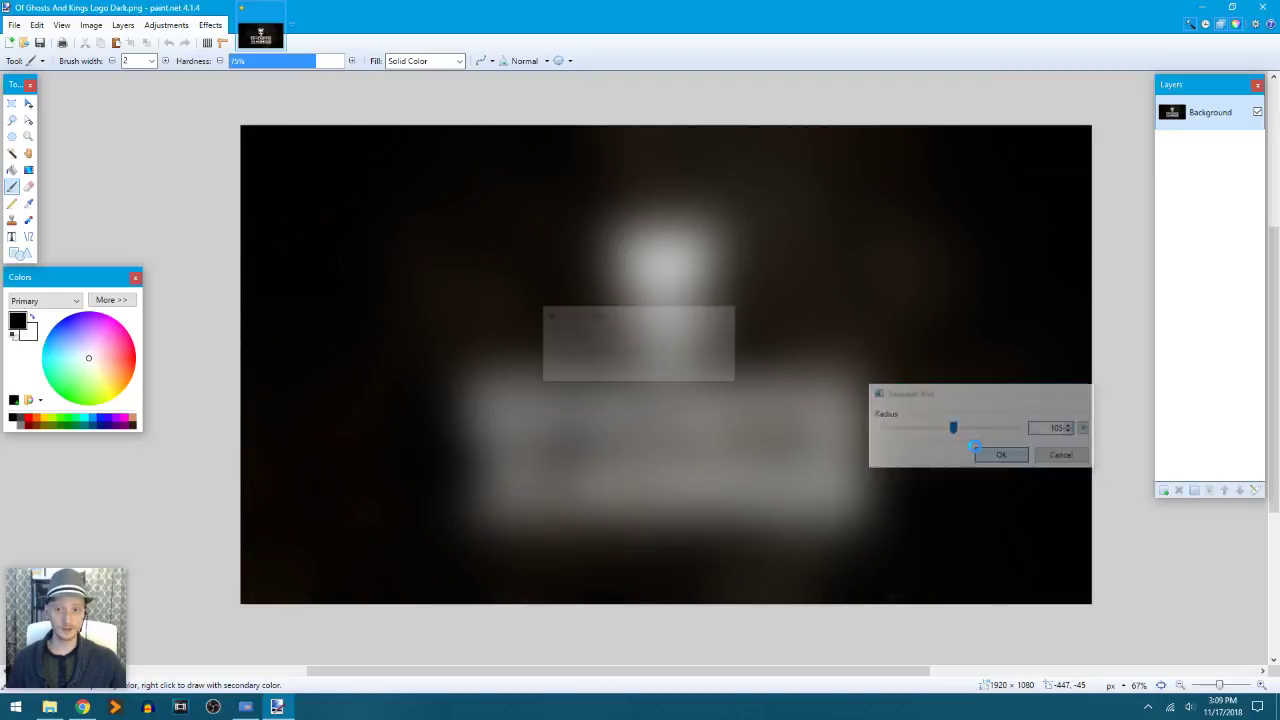
- Brighten the blurred image with a Levels adjustment, setting the output midtone value to 0.43
click(176, 29)
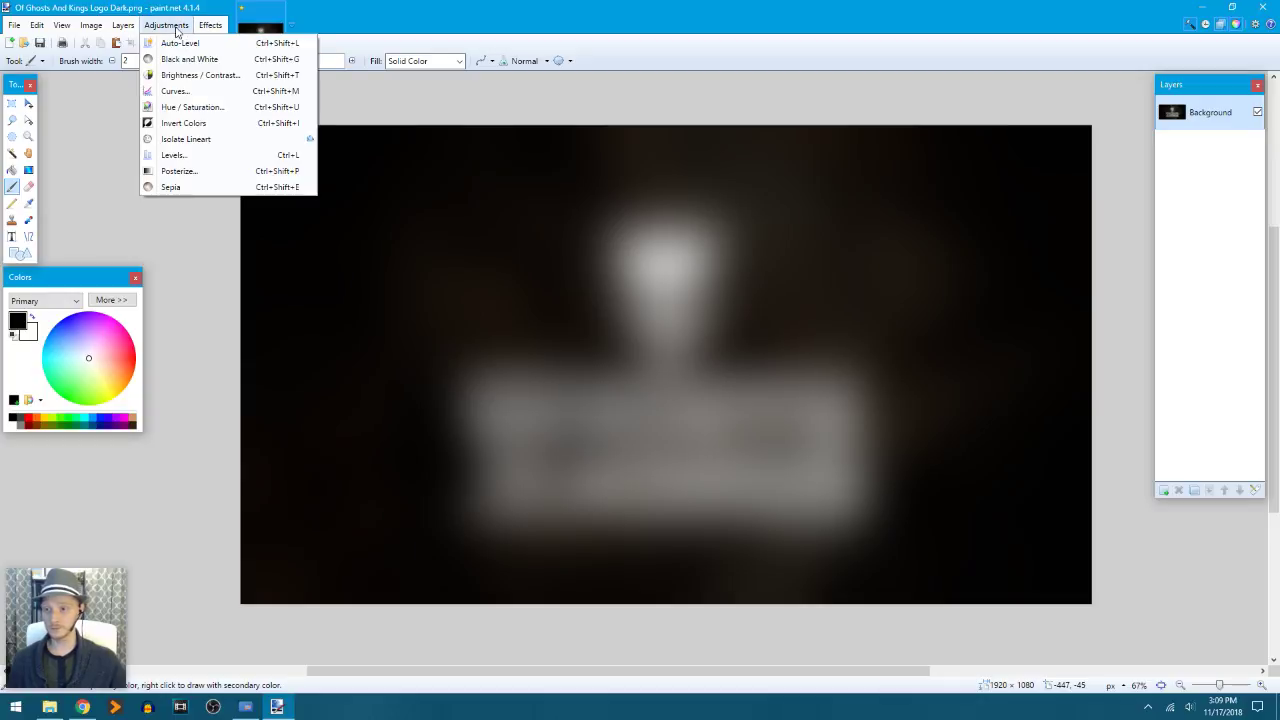
click(176, 29)
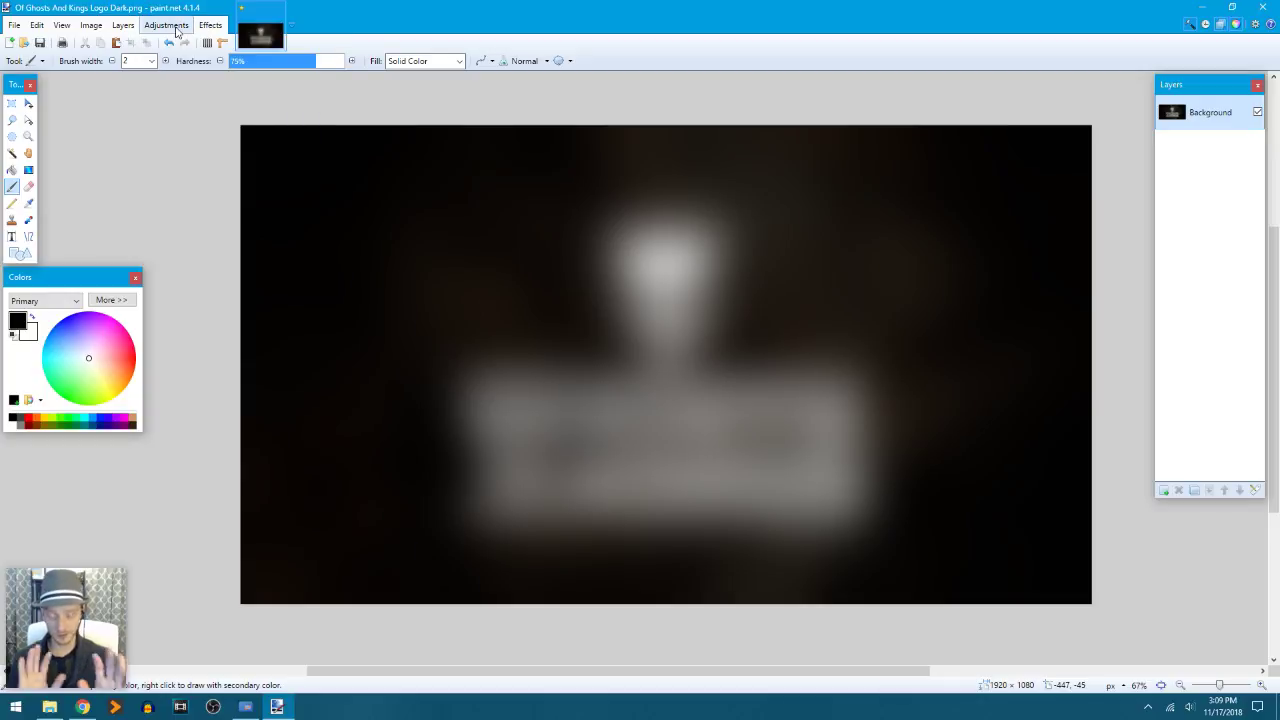
key(ctrl+l)
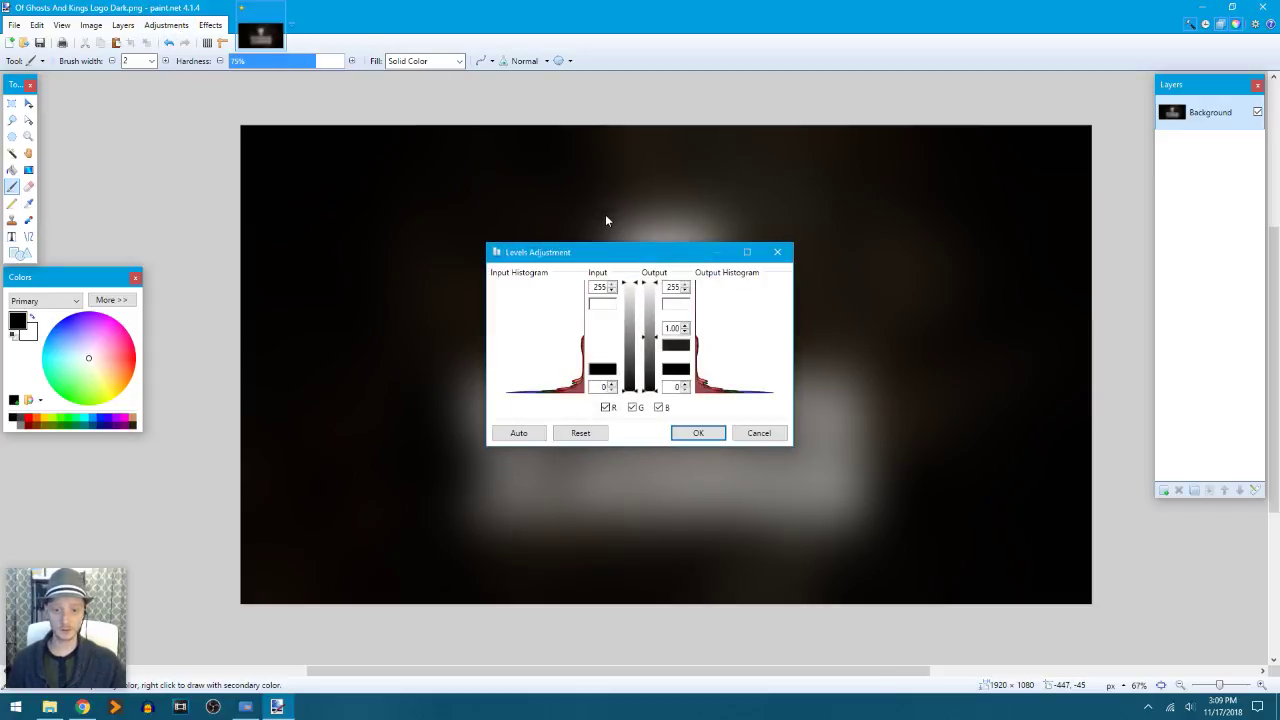
drag(600, 252, 894, 258)
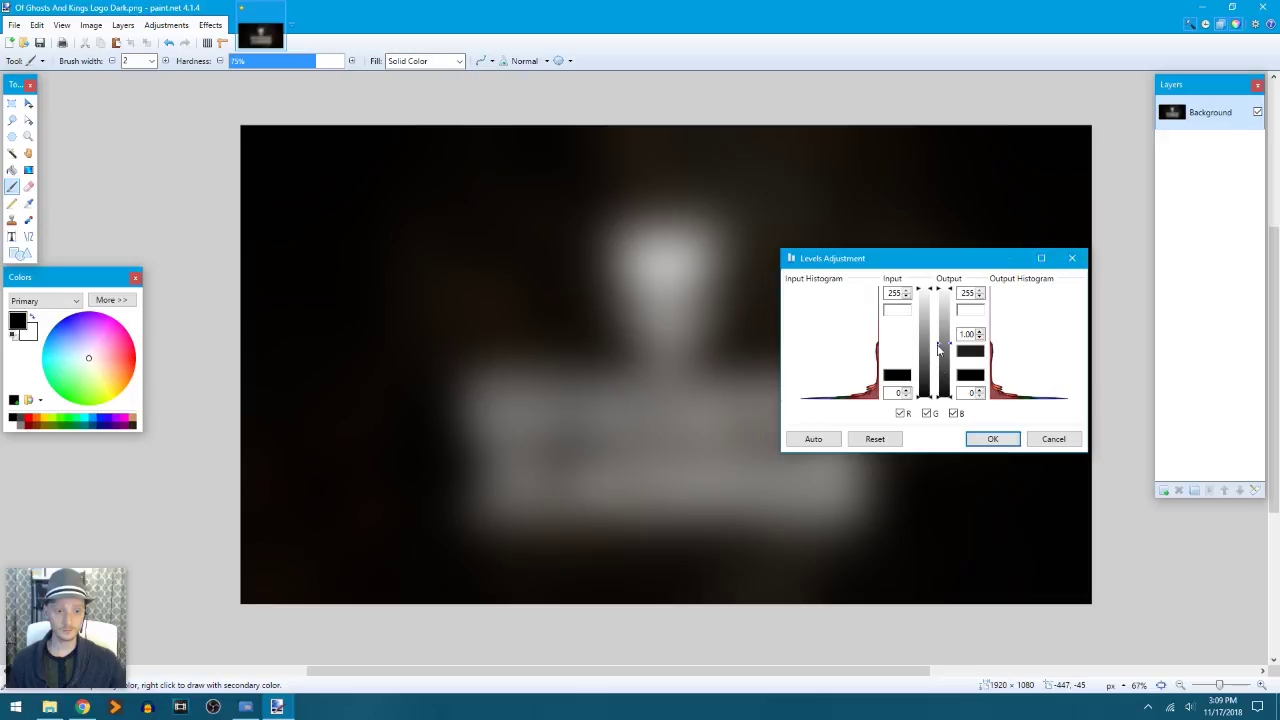
drag(940, 344, 932, 320)
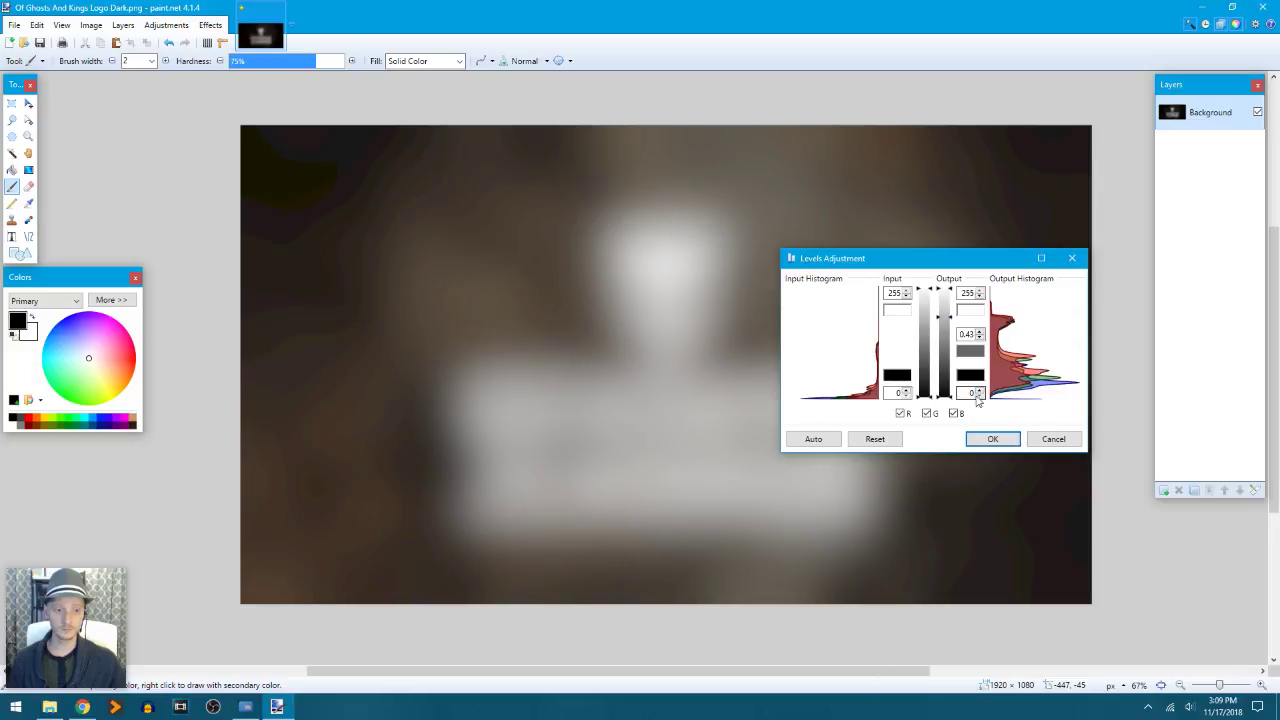
click(990, 439)
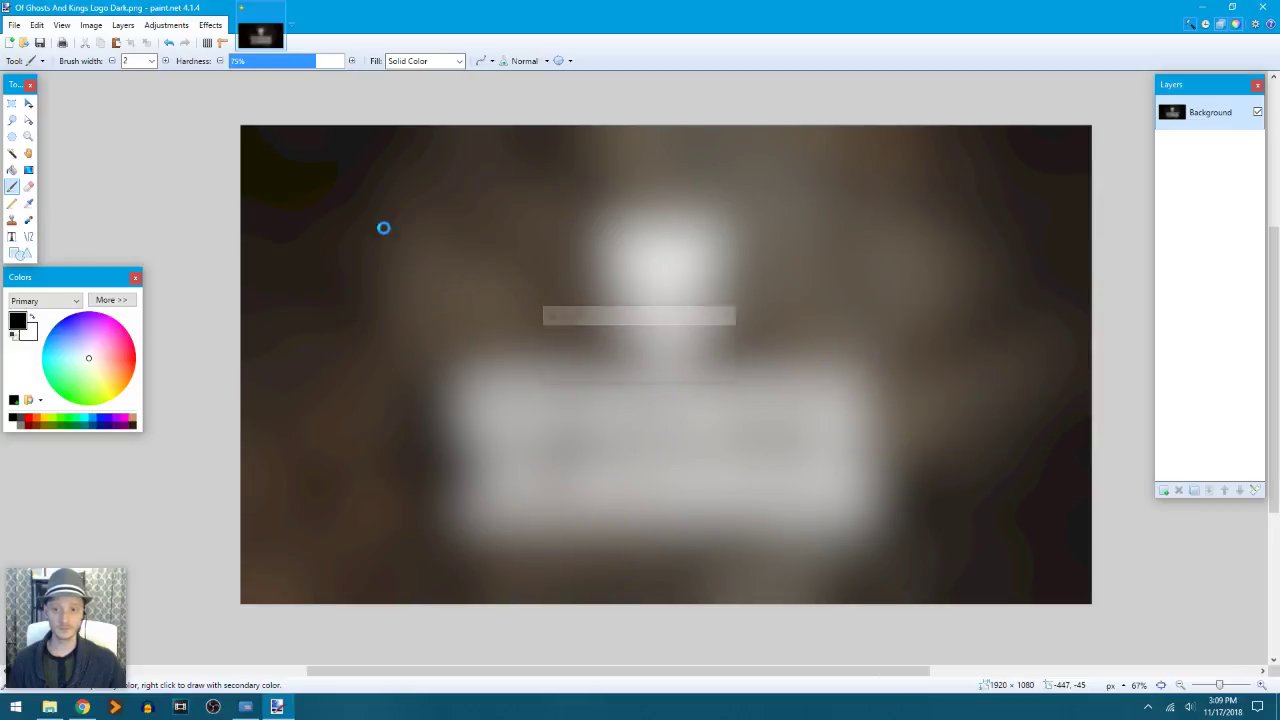
- Apply a second Gaussian Blur with a small radius to smooth the brightened image
click(209, 25)
mouse_move(262, 97)
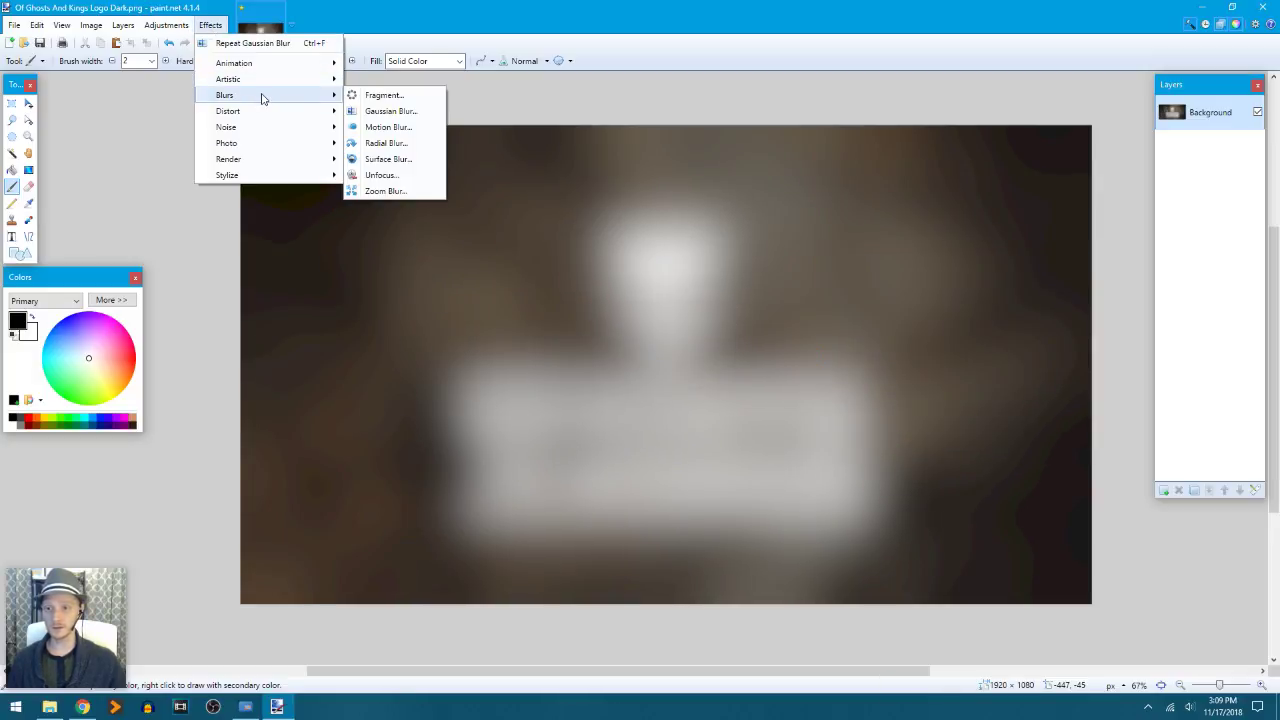
click(394, 109)
drag(640, 312, 816, 385)
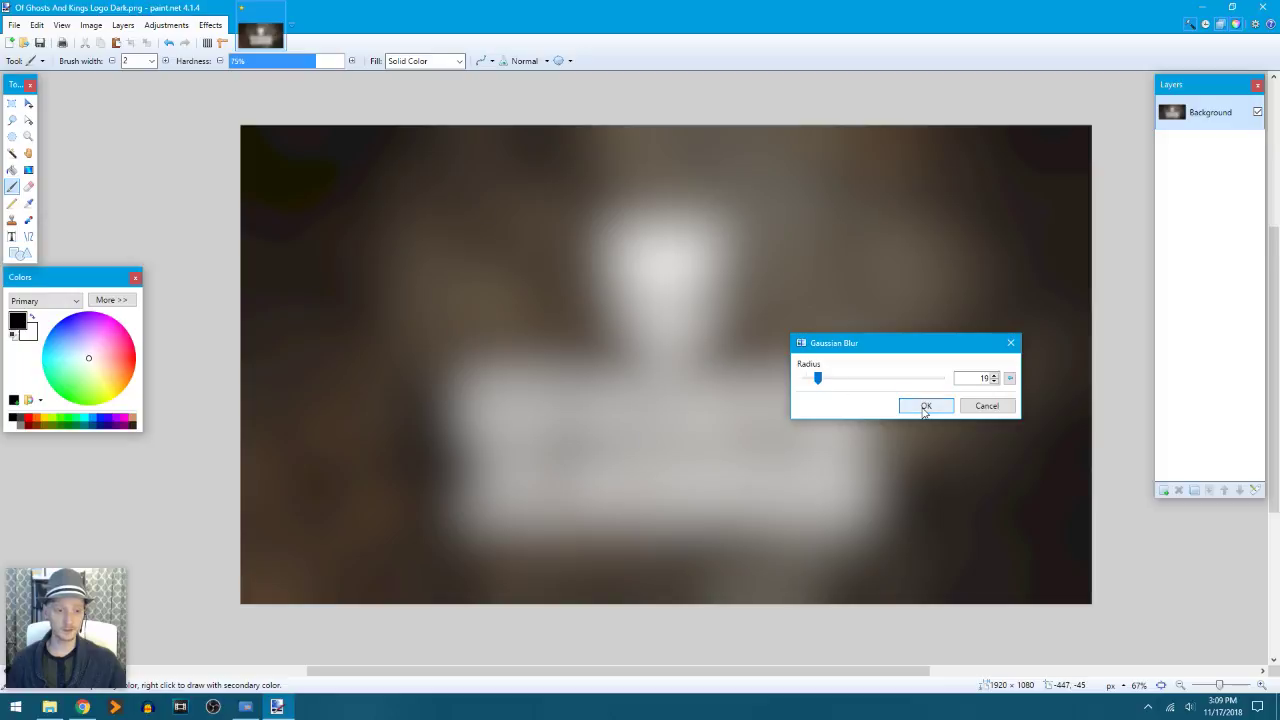
double_click(975, 378)
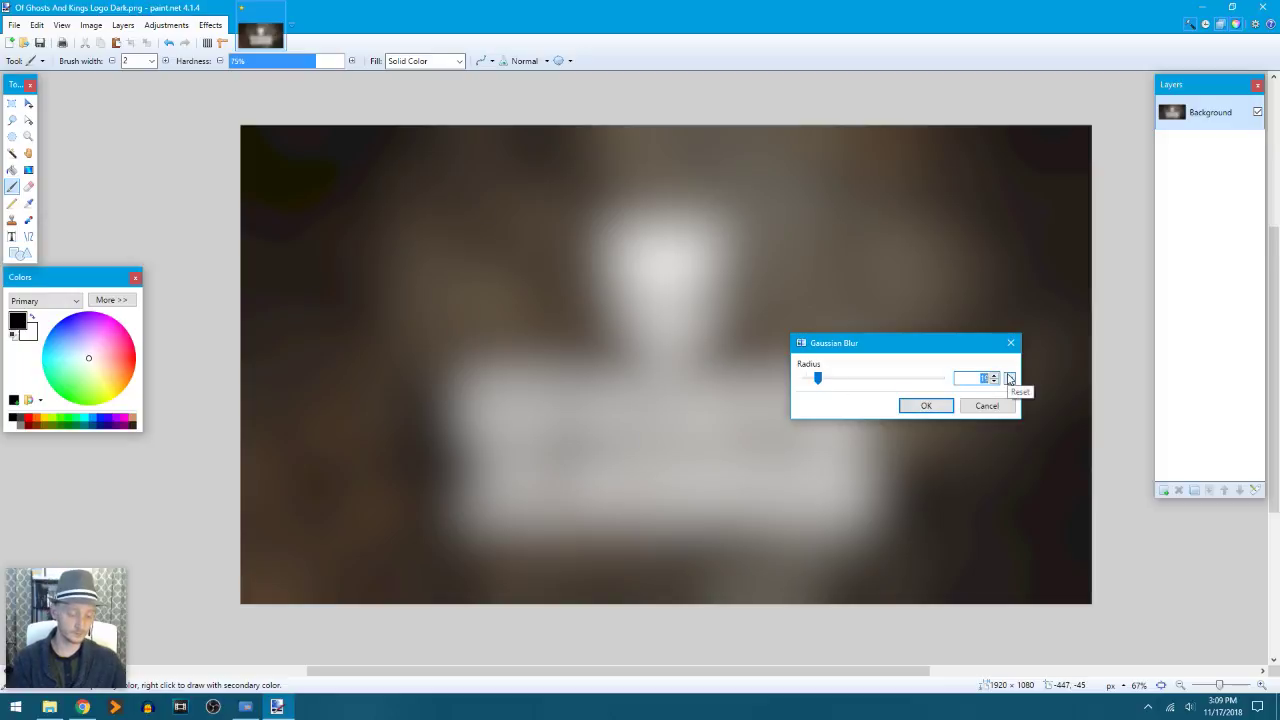
click(921, 405)
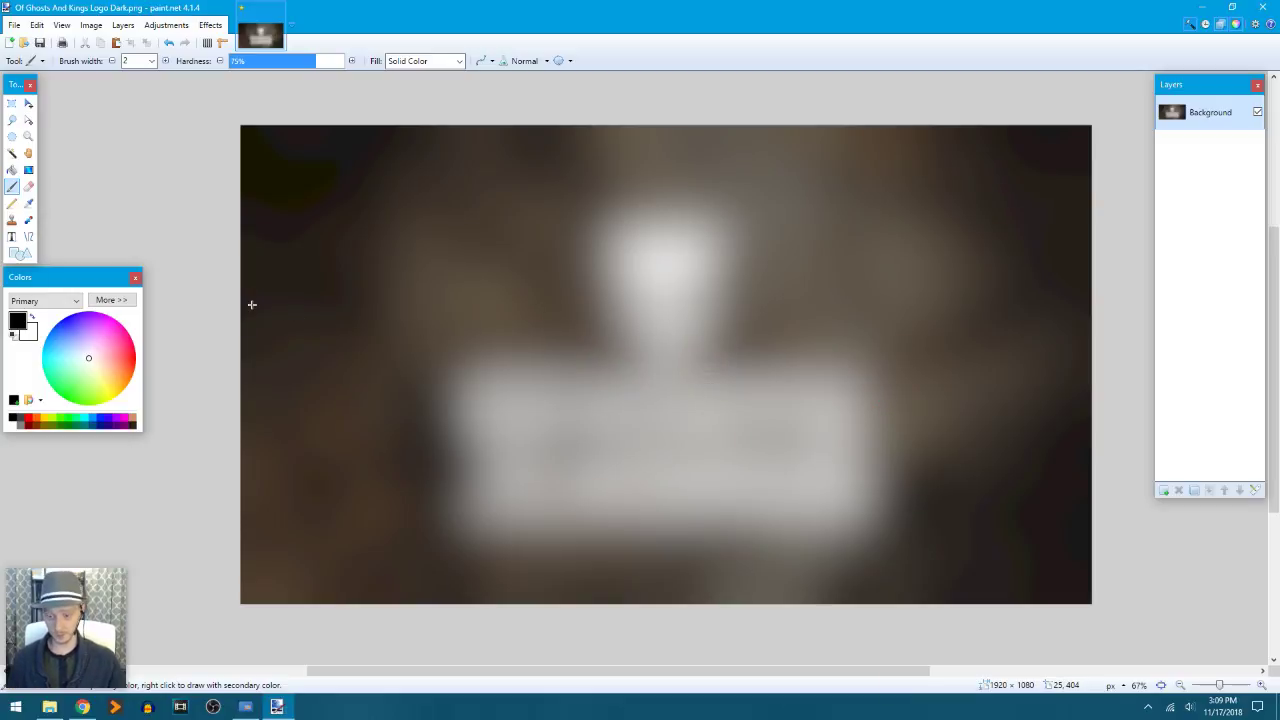
- Start saving the blurred image as a separate copy in JPEG format
key(ctrl+shift+s)
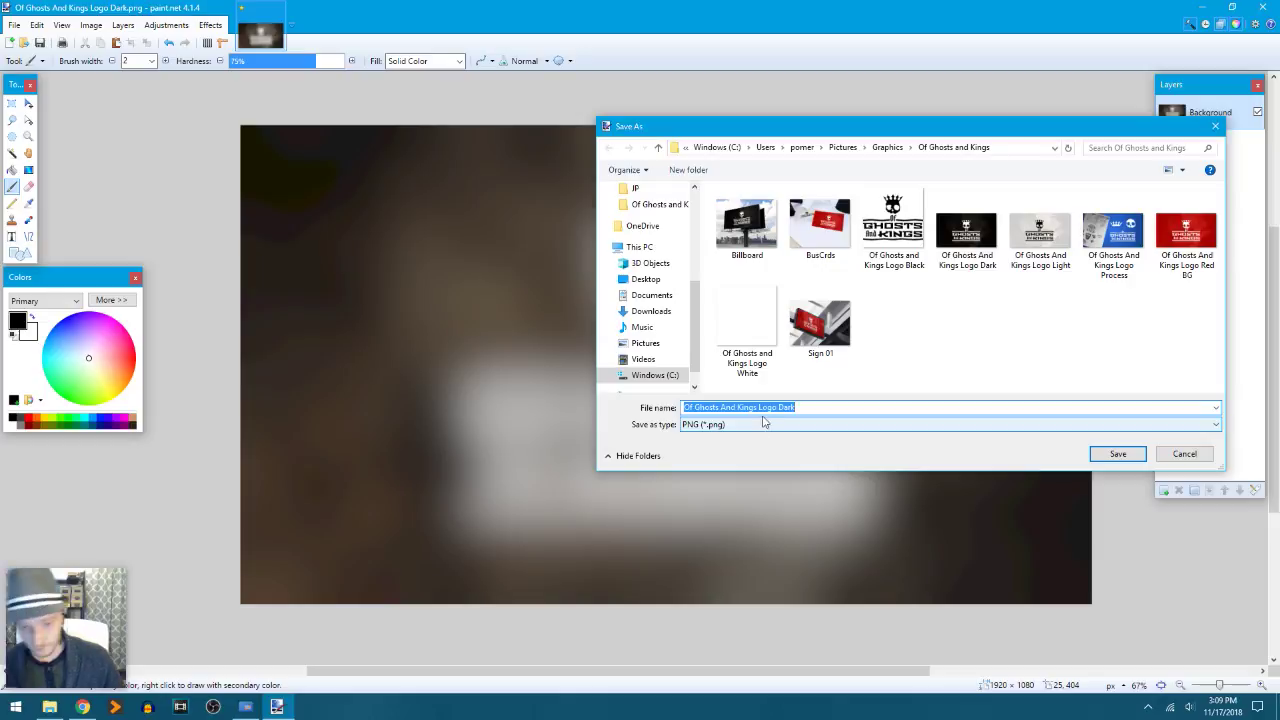
click(774, 427)
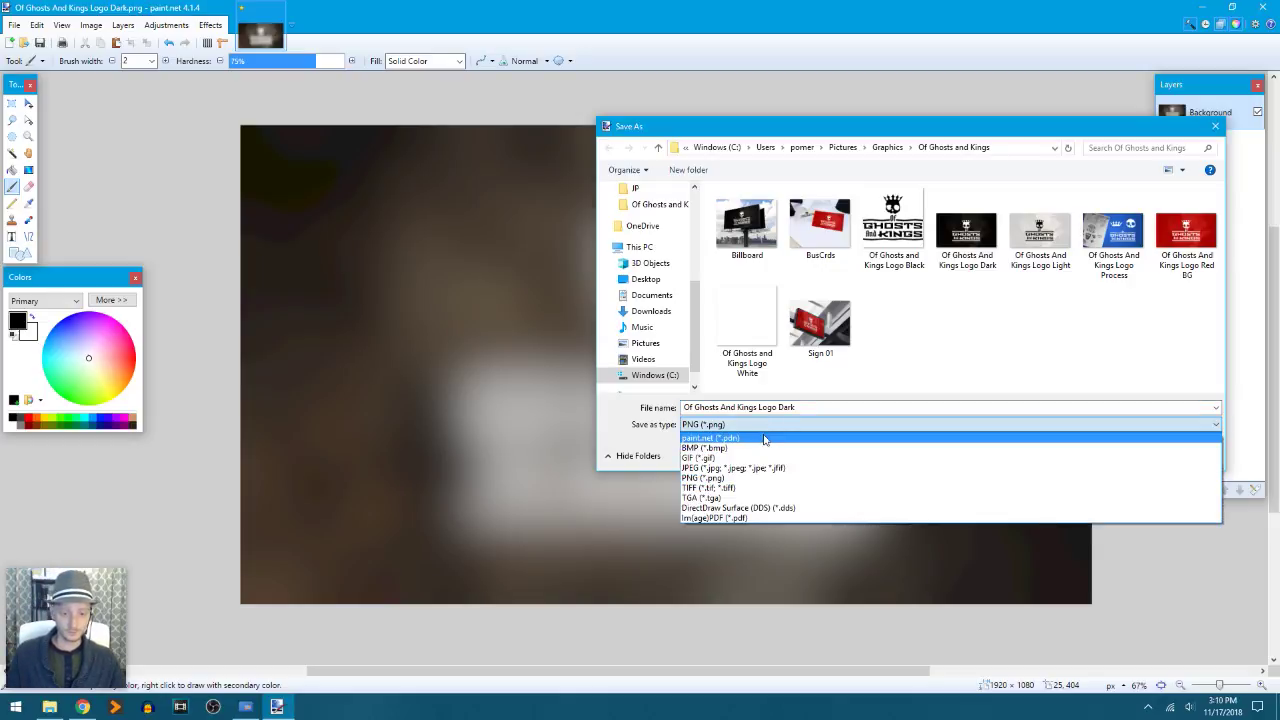
click(720, 468)
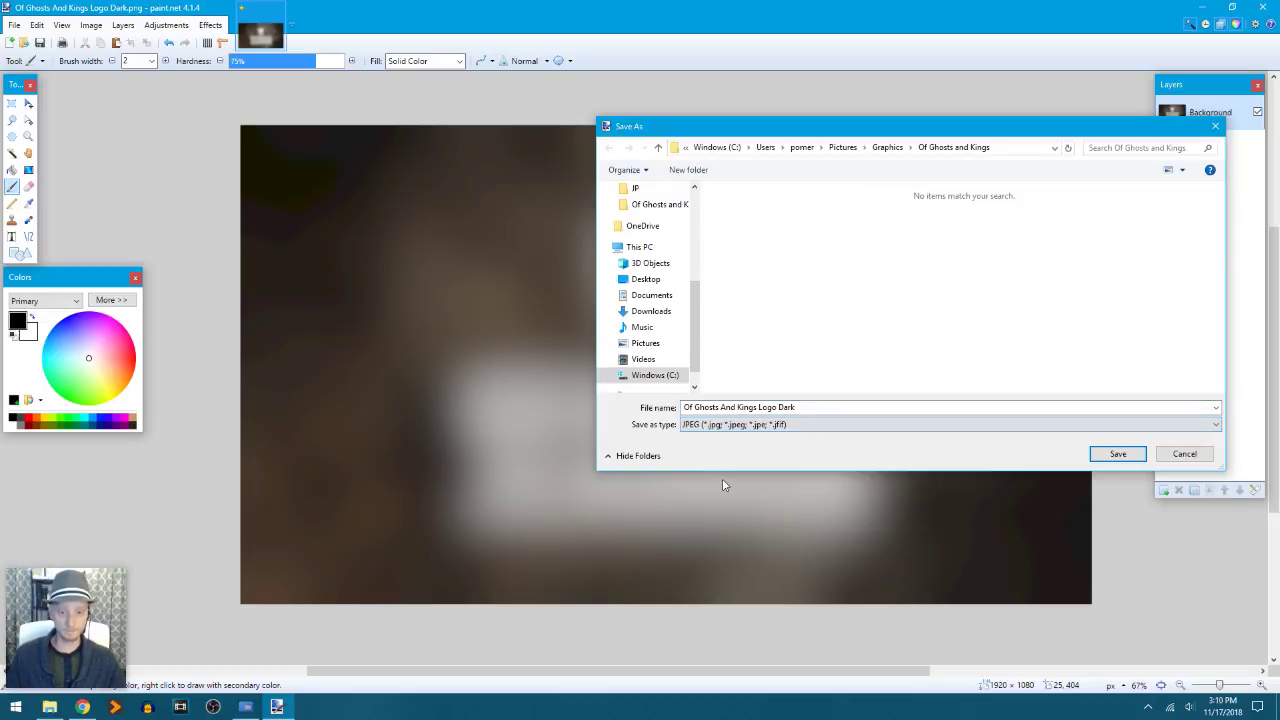
- Save the copy as "Of Ghosts And Kings Logo Blur BG" at quality 80, and switch back to the upload dialog in Chrome
click(828, 407)
click(837, 407)
key(BackSpace)
key(BackSpace)
key(BackSpace)
key(BackSpace)
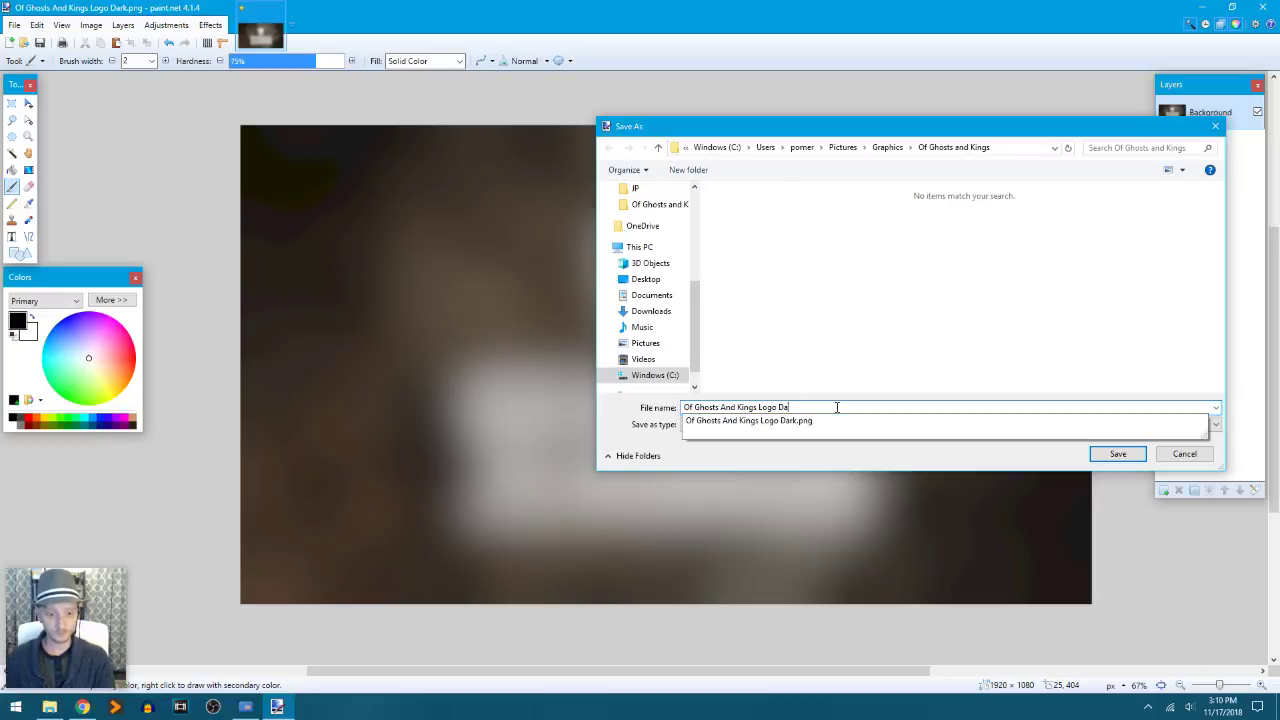
text(B)
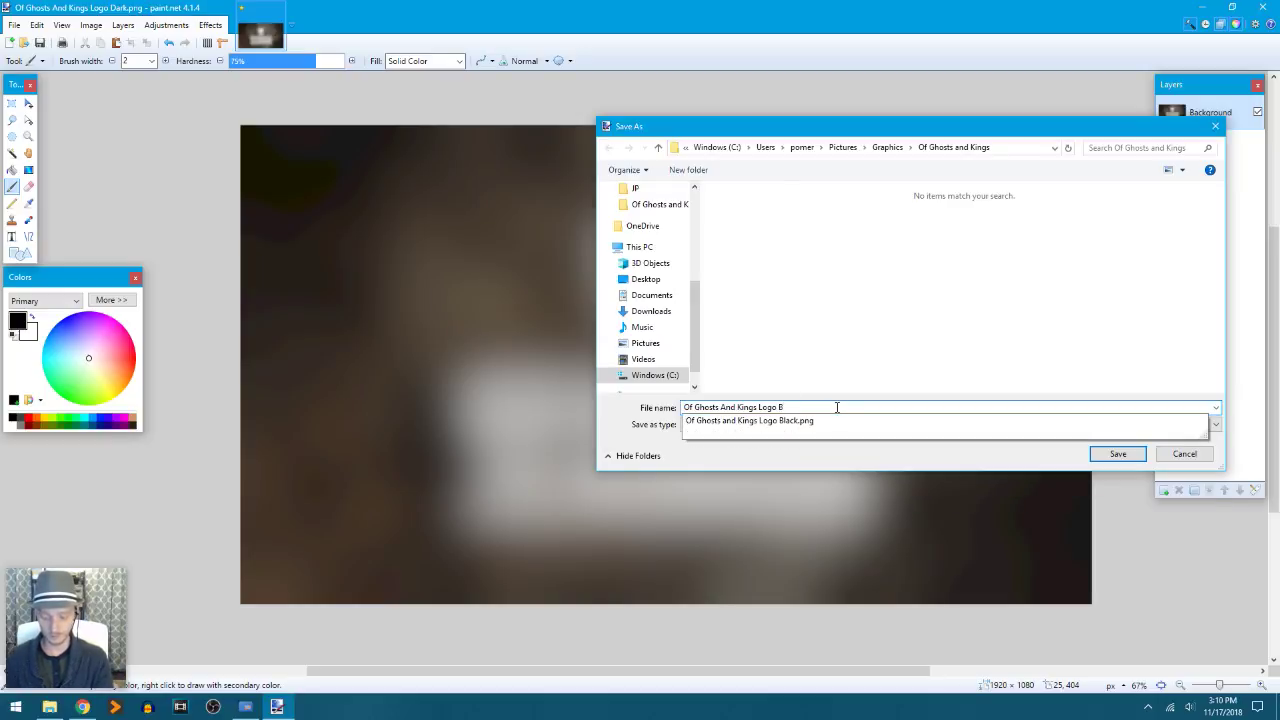
text(lu)
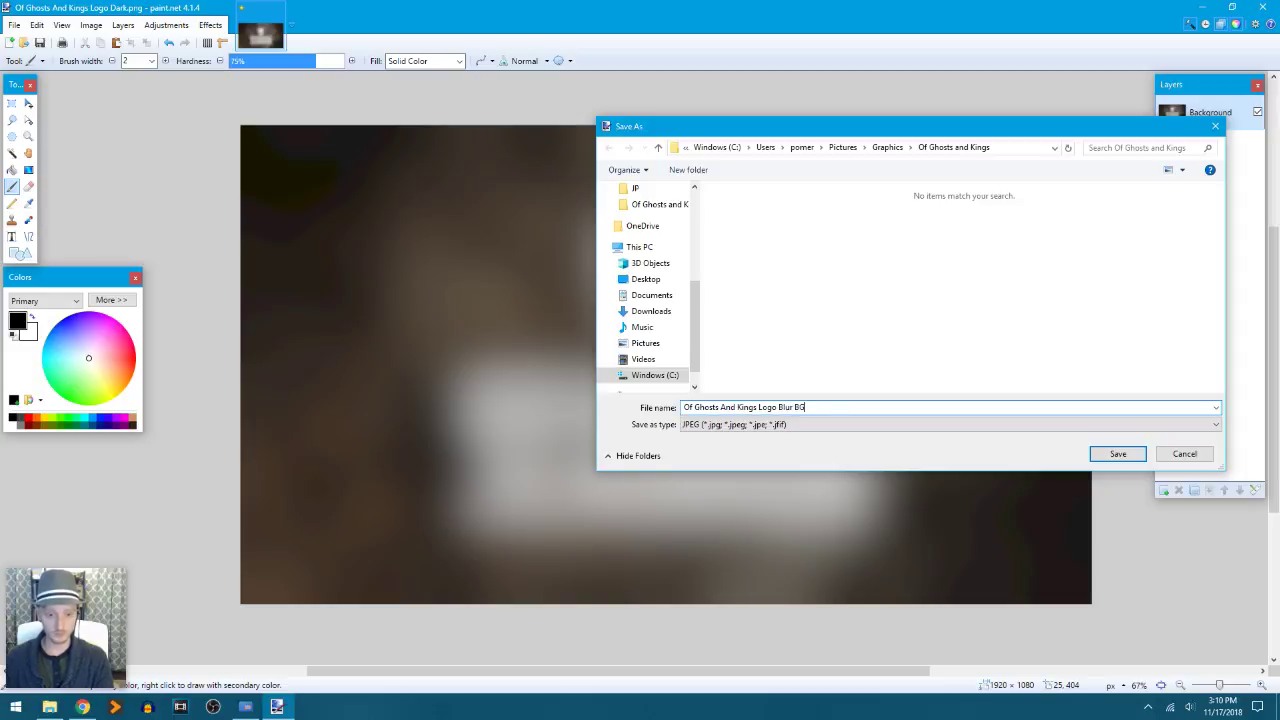
text(r BG)
key(Return)
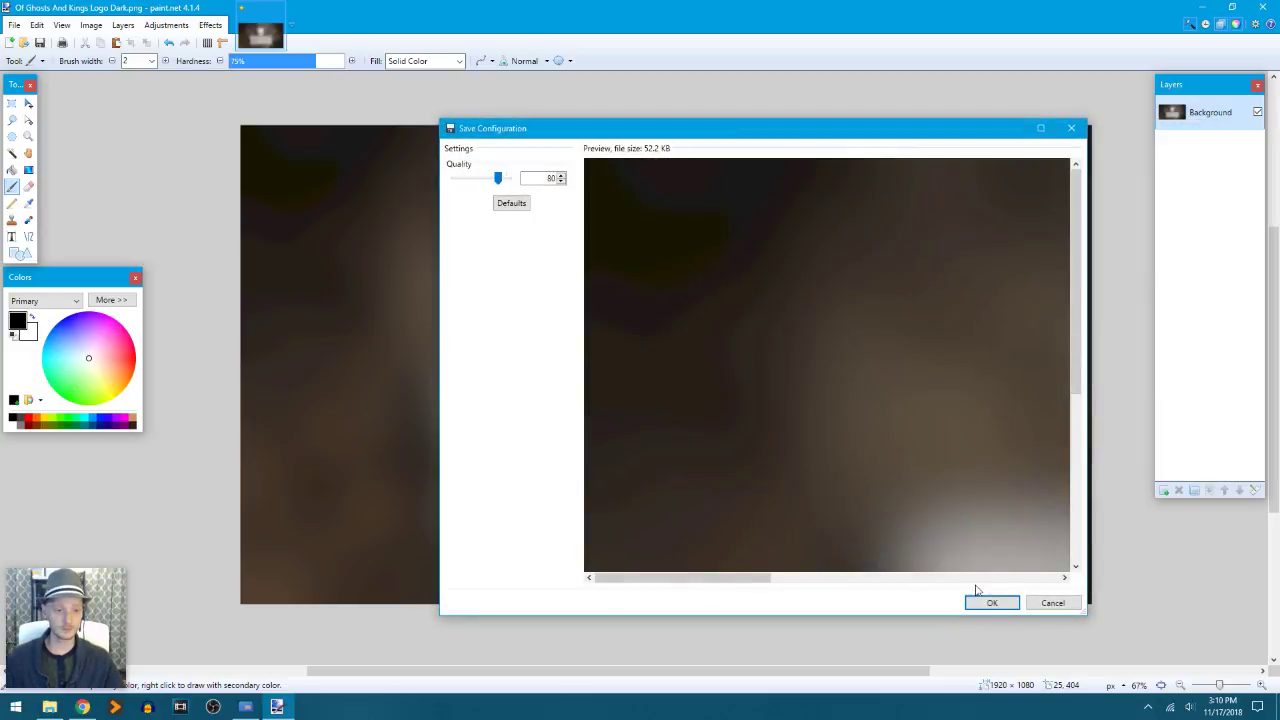
click(992, 602)
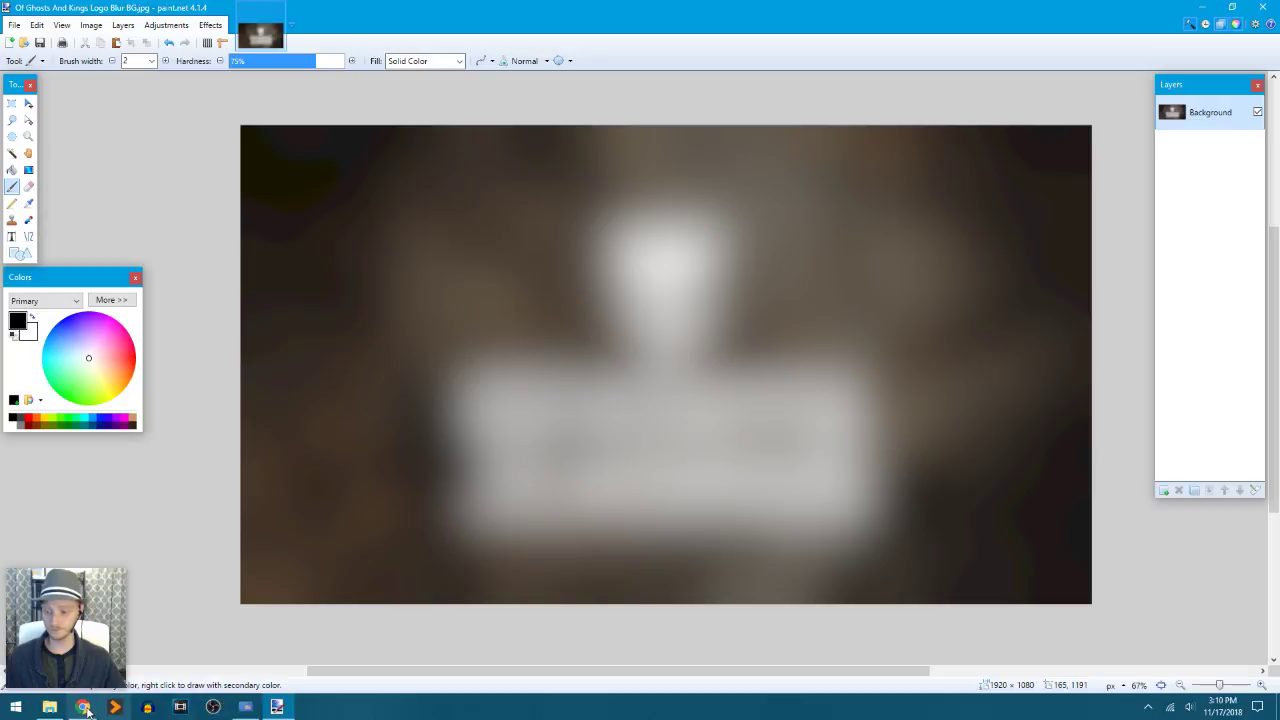
click(85, 708)
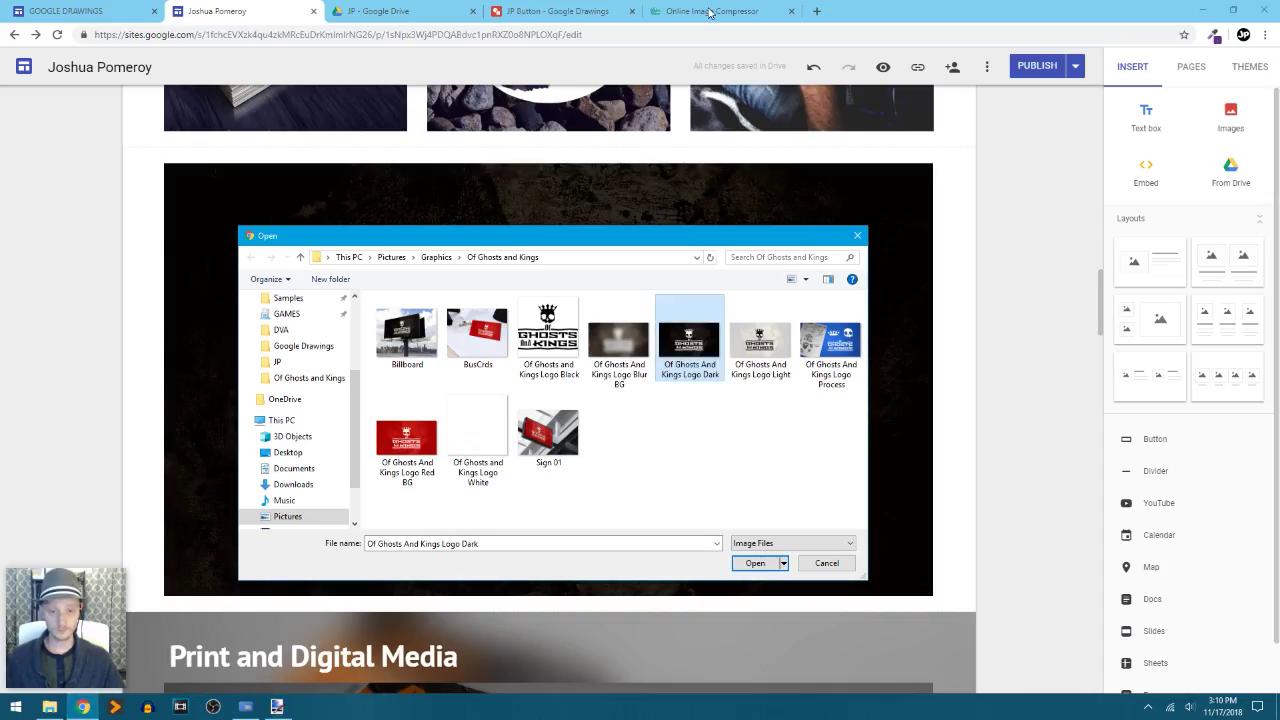
- Cancel the background image upload, switch to the Optimizilla image compressor and clear its queue of earlier images
click(844, 558)
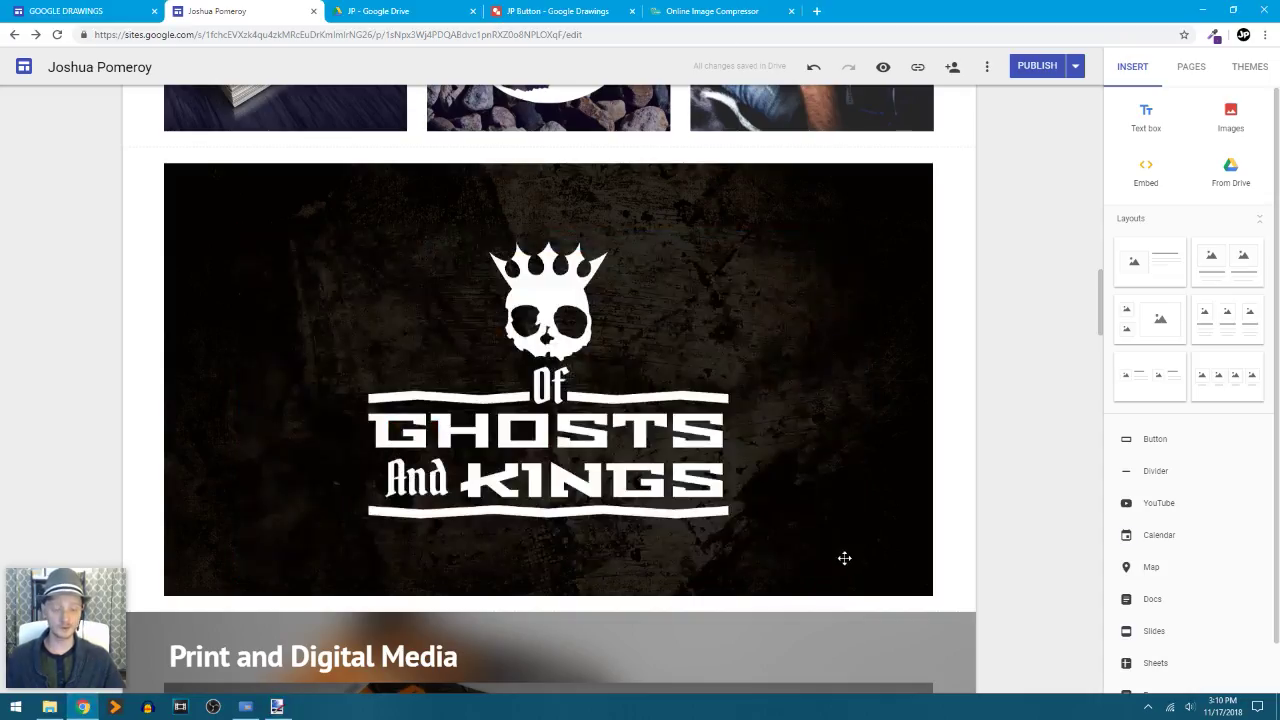
click(712, 11)
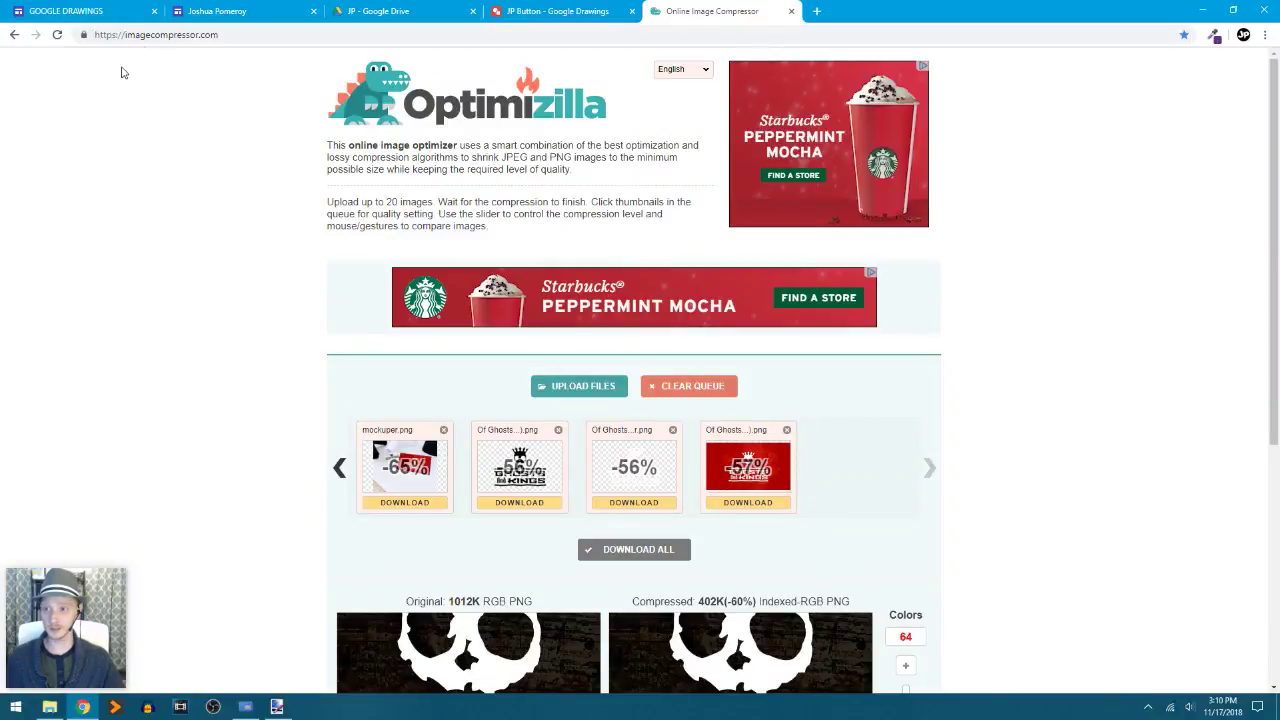
click(49, 707)
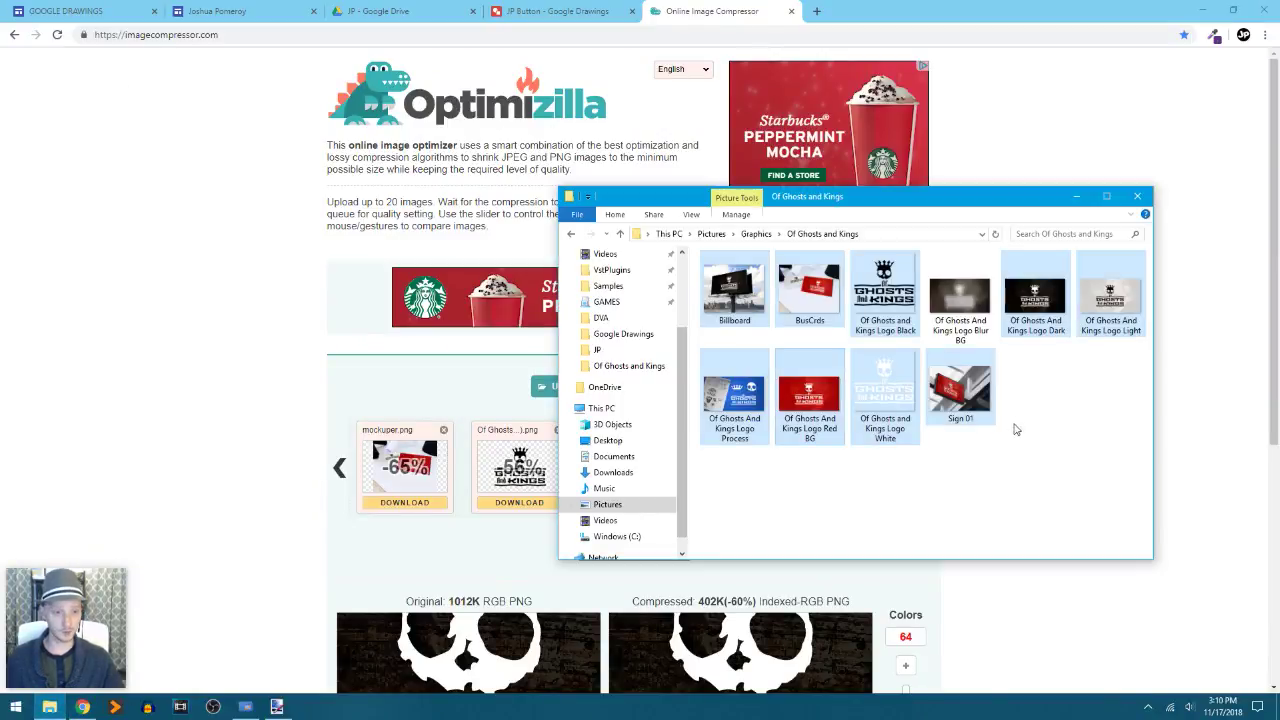
drag(951, 201, 1043, 274)
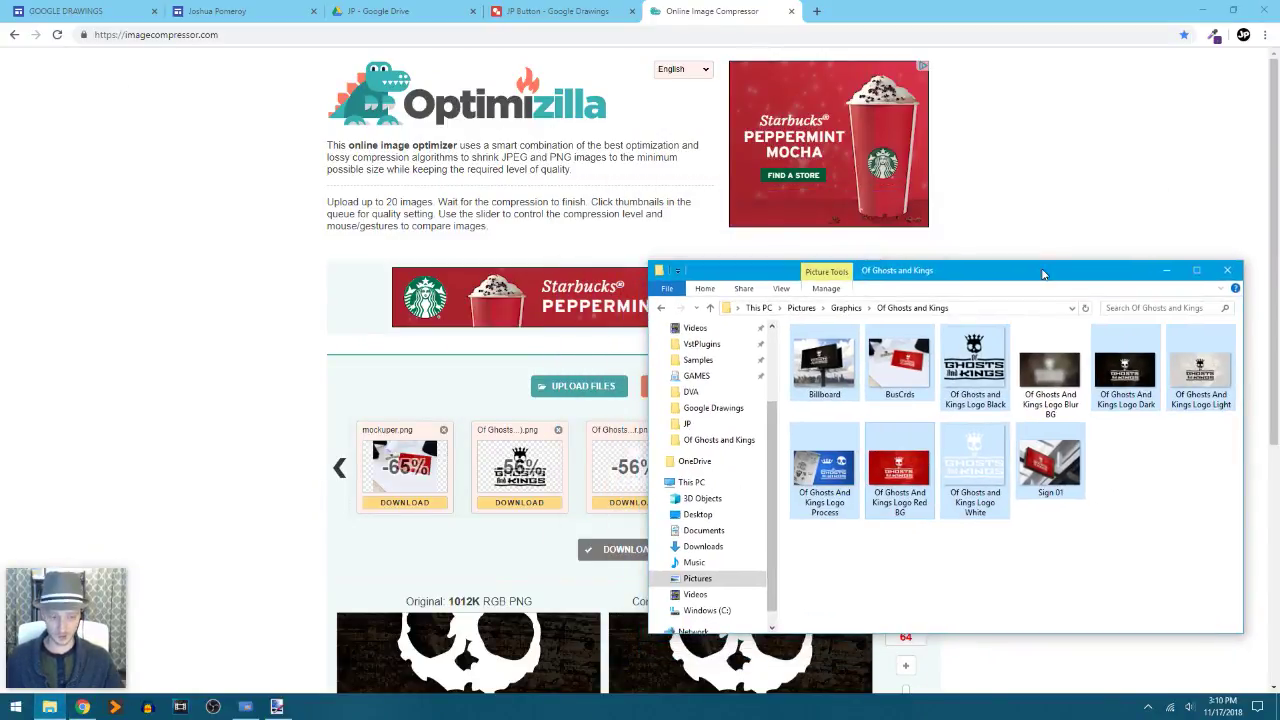
click(314, 486)
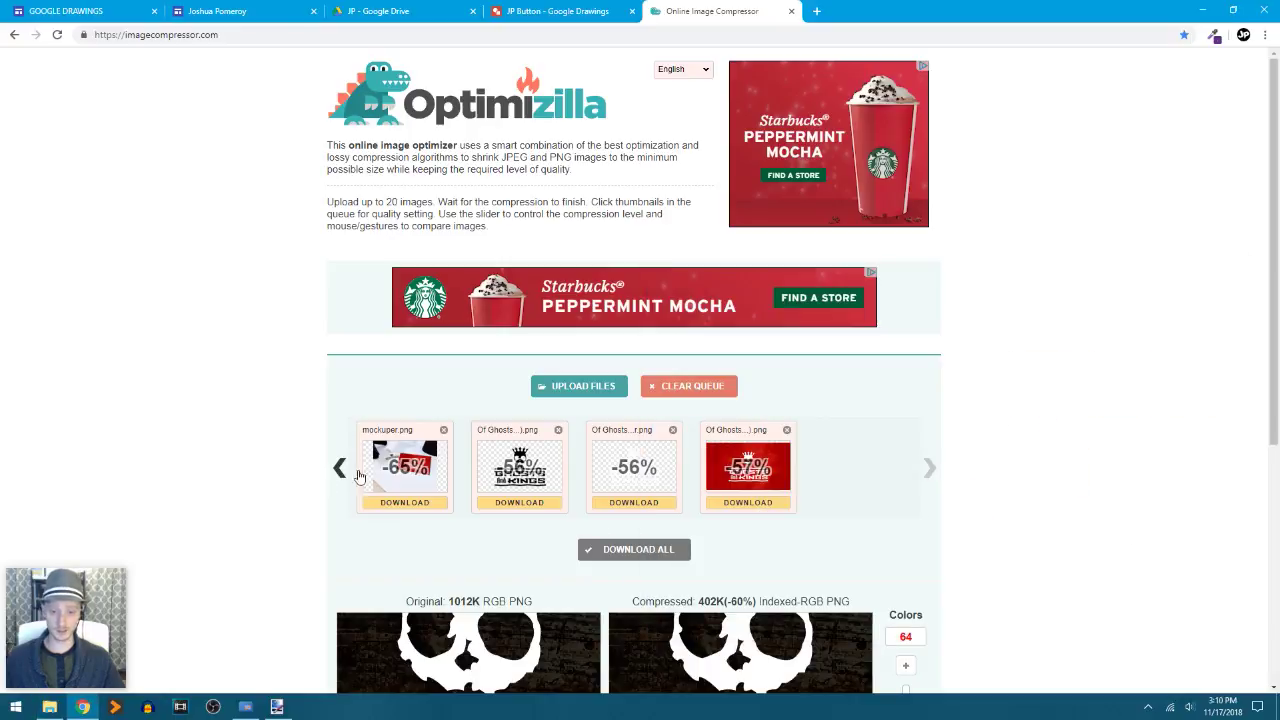
click(685, 387)
- Compress the "Of Ghosts And Kings Logo Blur BG" image, compare it with the original and download the compressed copy
click(49, 707)
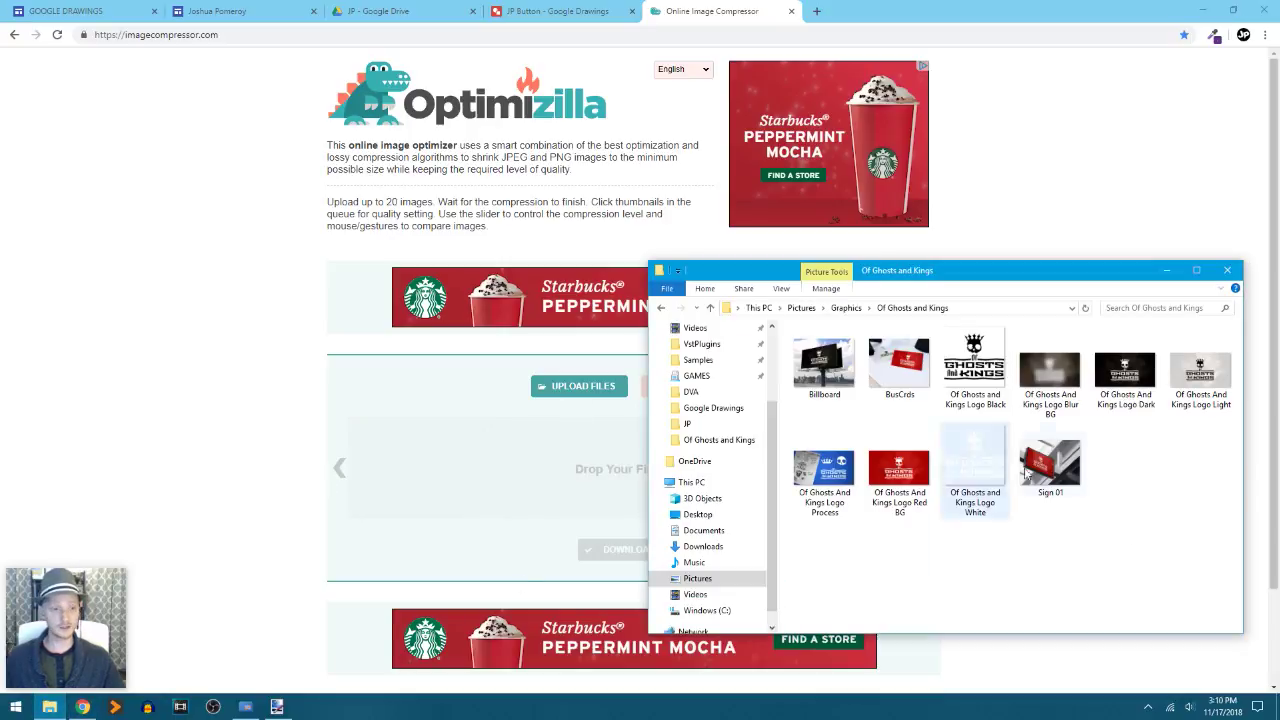
drag(1050, 372, 459, 478)
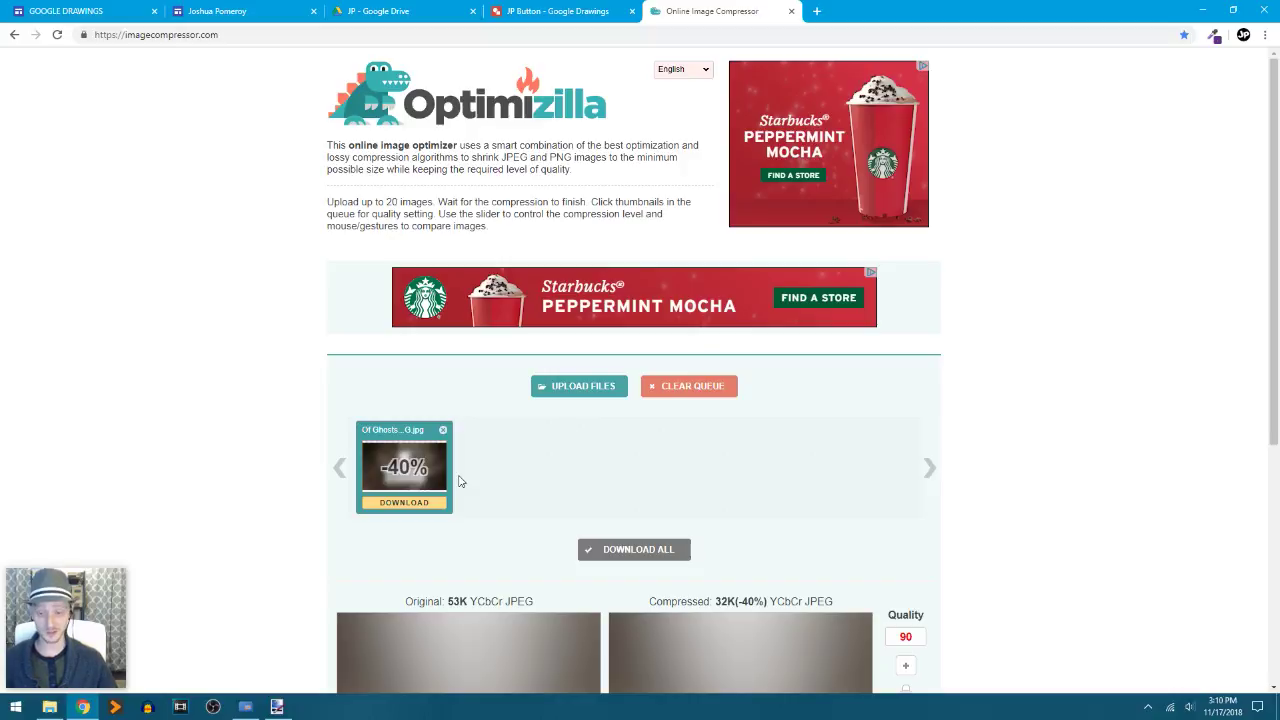
scroll(1038, 452, down, 2)
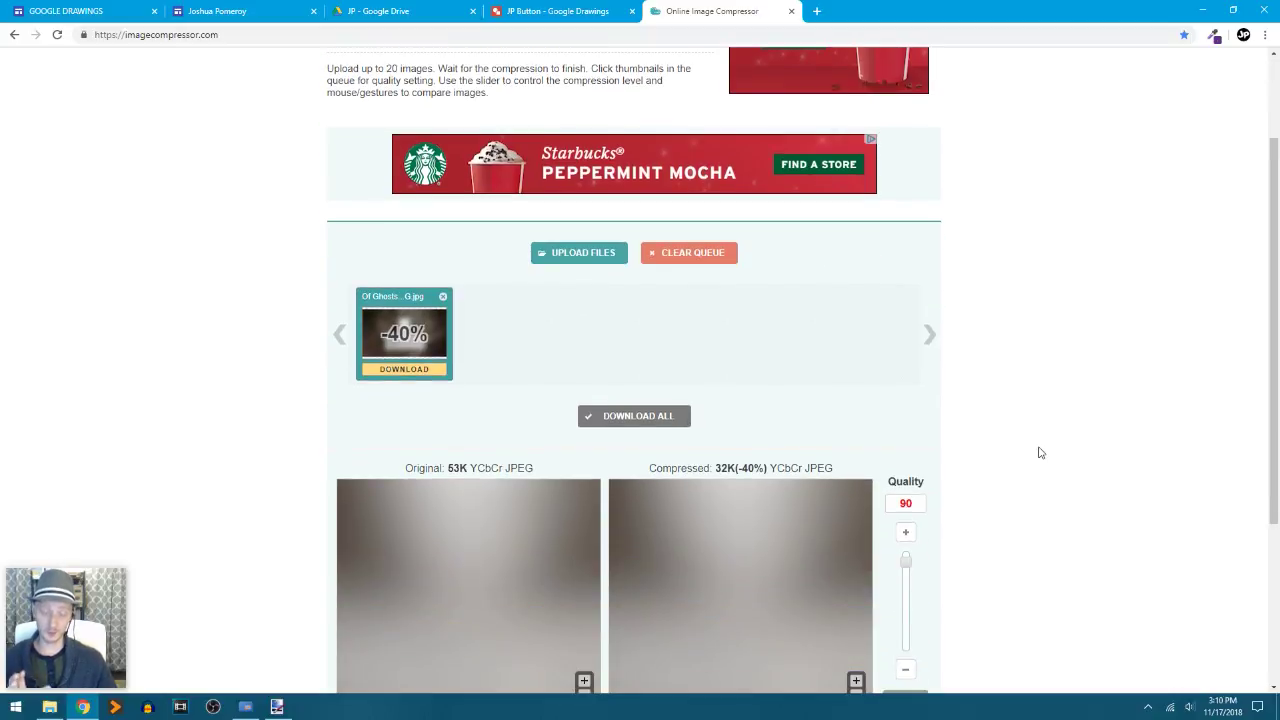
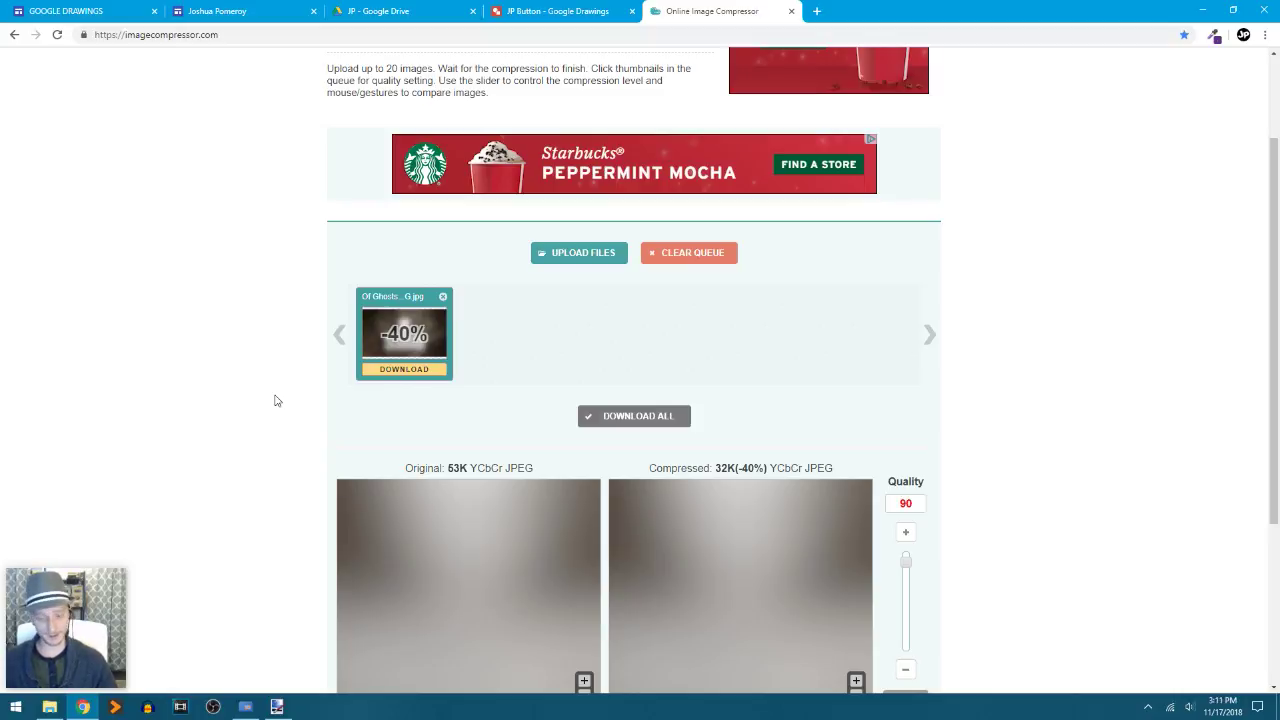
scroll(277, 401, down, 2)
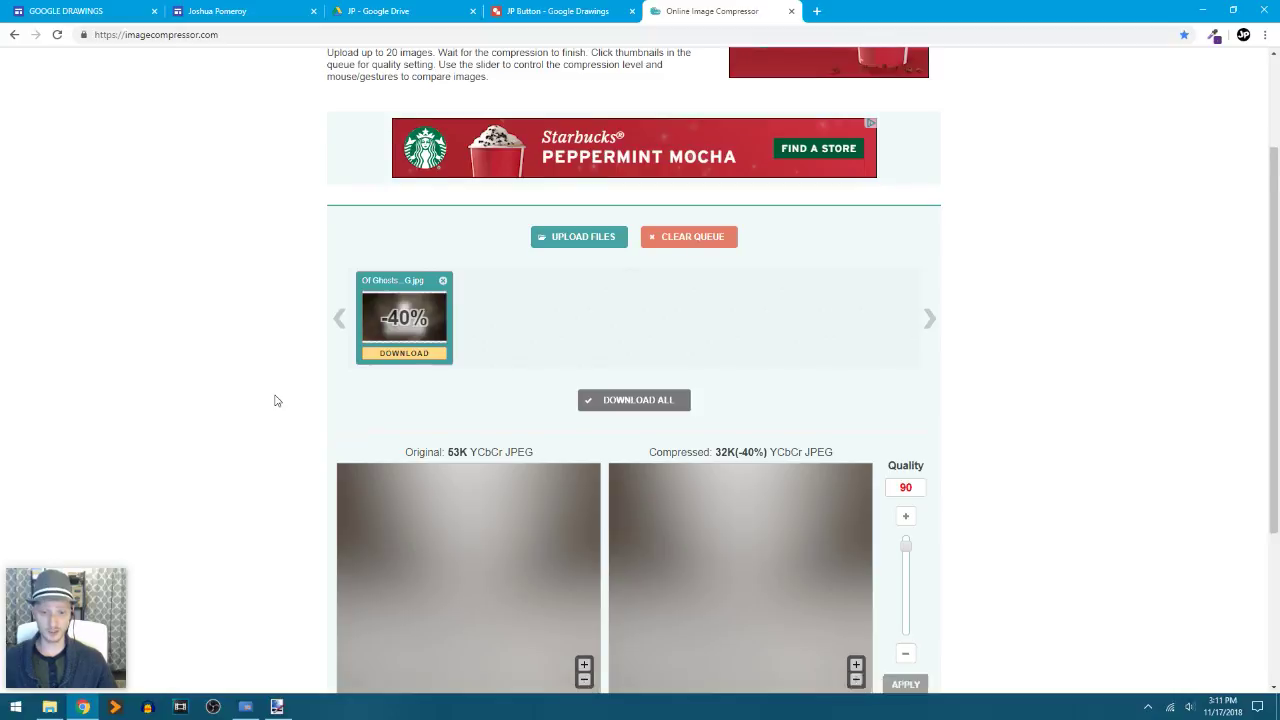
drag(784, 359, 583, 434)
drag(735, 376, 667, 460)
drag(703, 400, 652, 410)
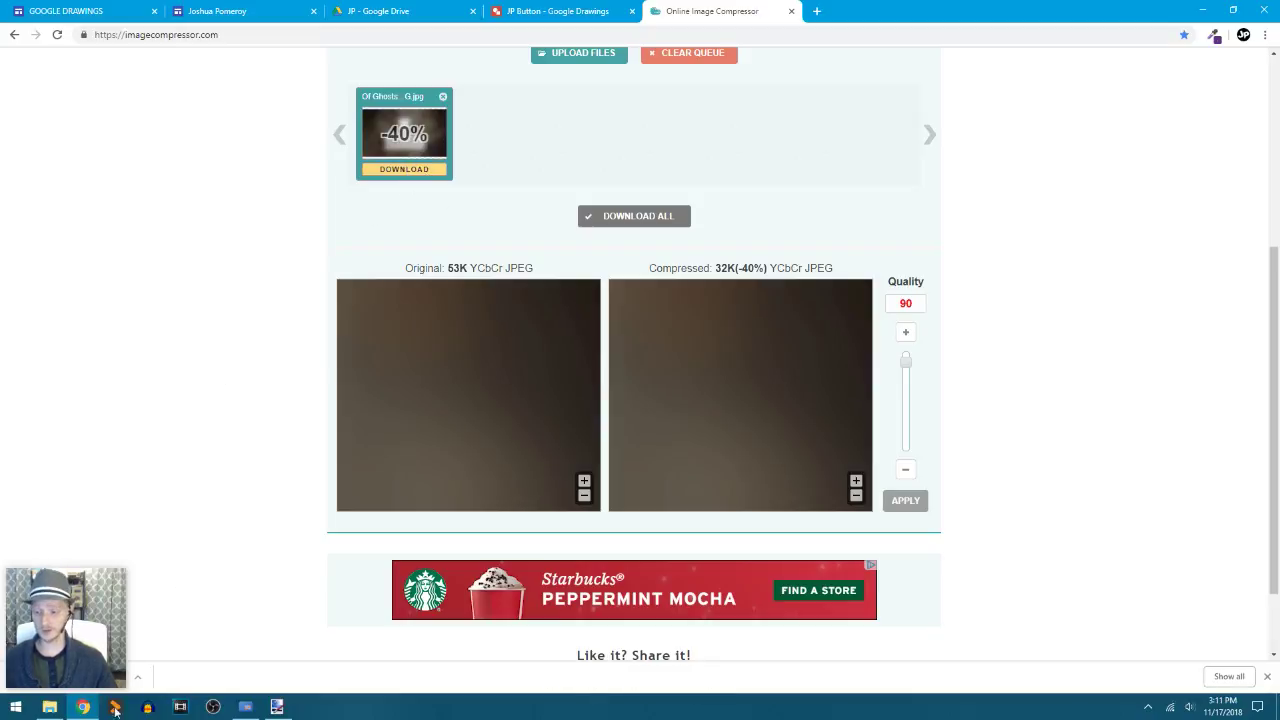
- Open a second File Explorer window showing the Downloads folder beside the Of Ghosts and Kings folder
click(49, 707)
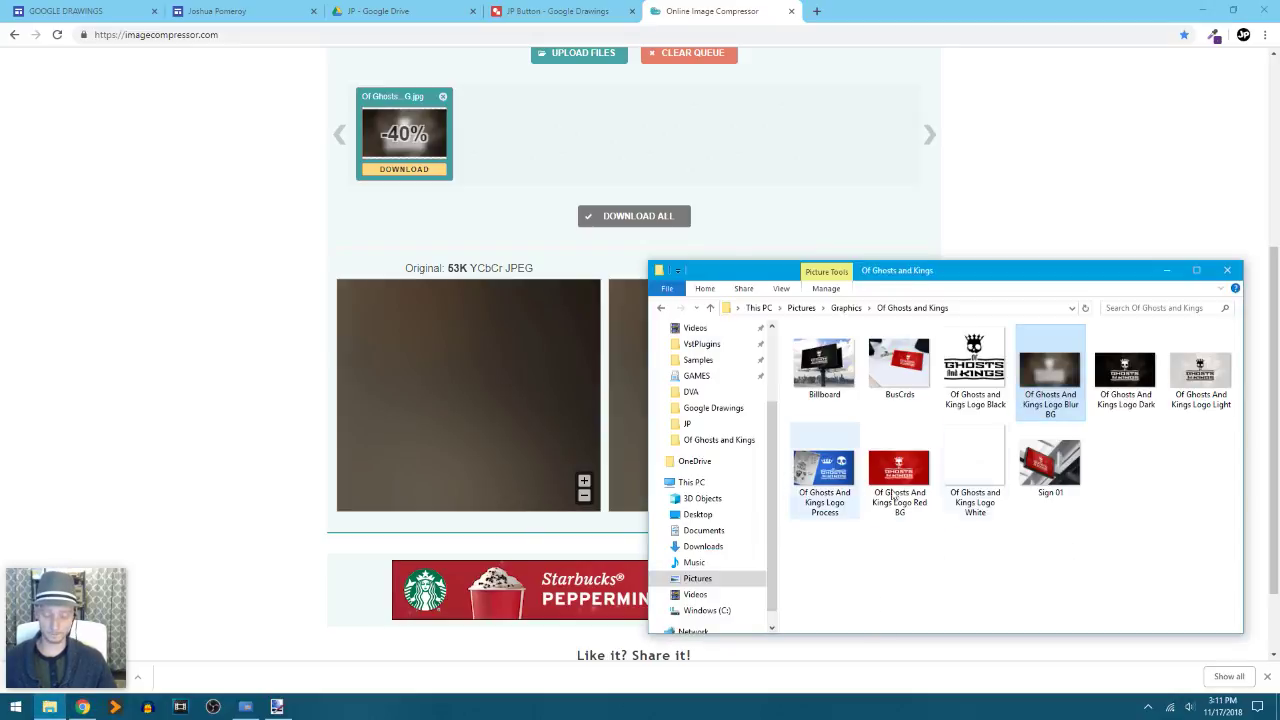
key(ctrl+n)
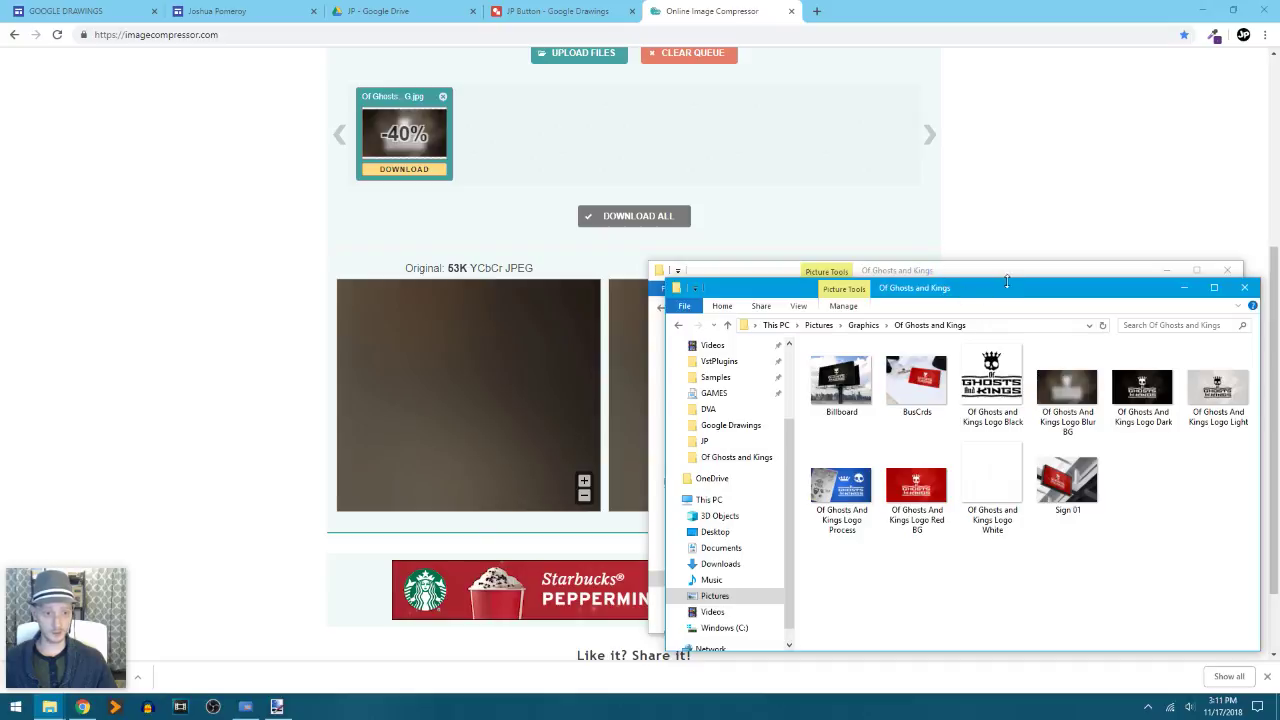
drag(1006, 282, 510, 217)
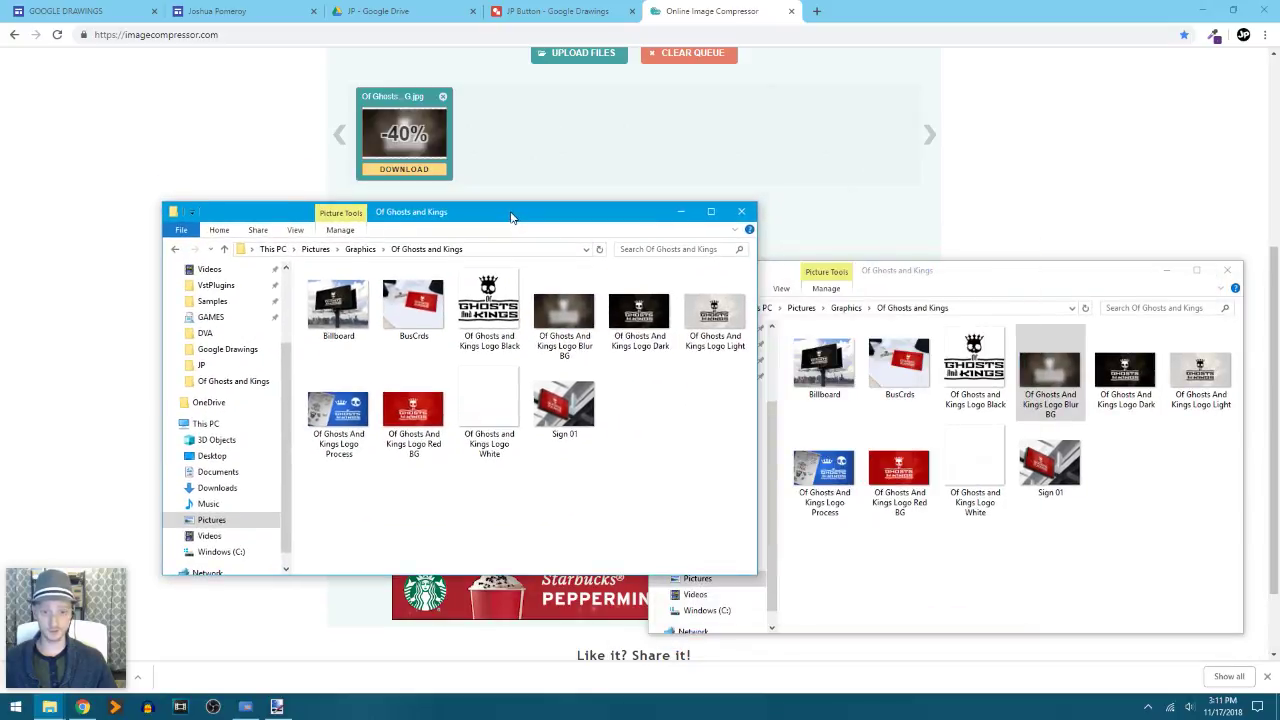
click(218, 488)
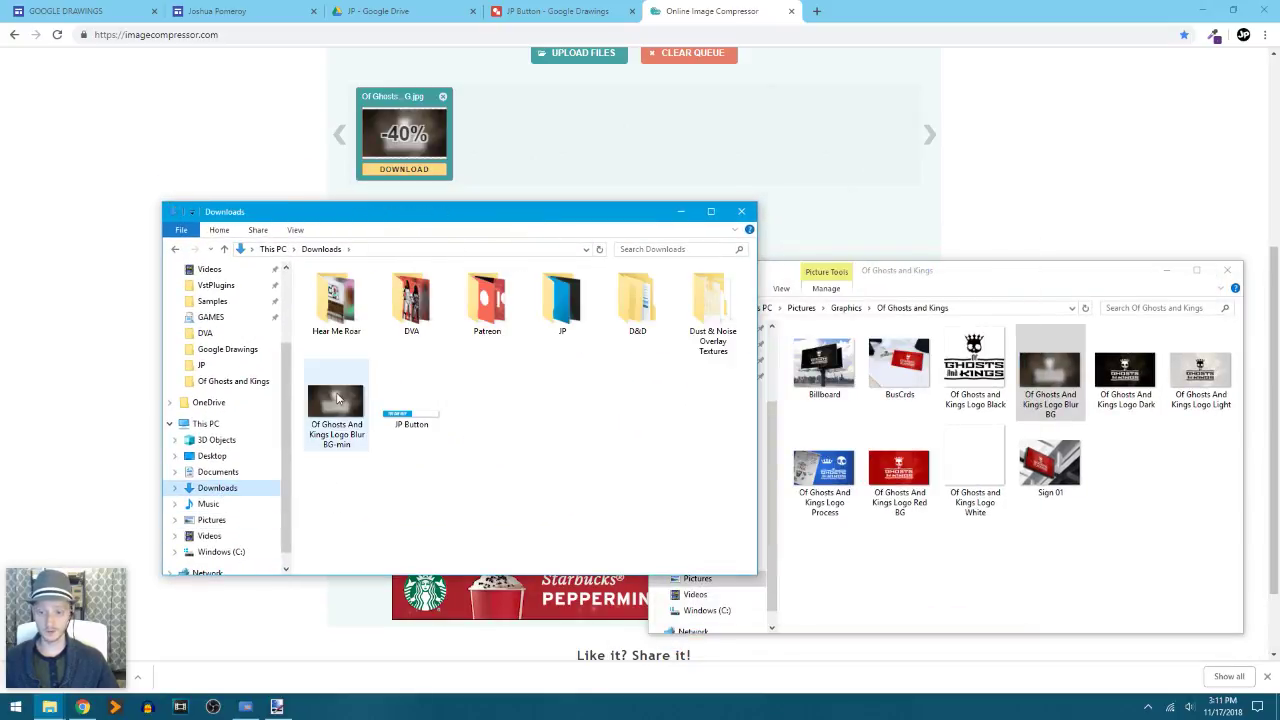
- Rename the compressed download "Of Ghosts And Kings Logo Blur BG" and move it into the Of Ghosts and Kings folder, replacing the existing file
click(337, 430)
key(F2)
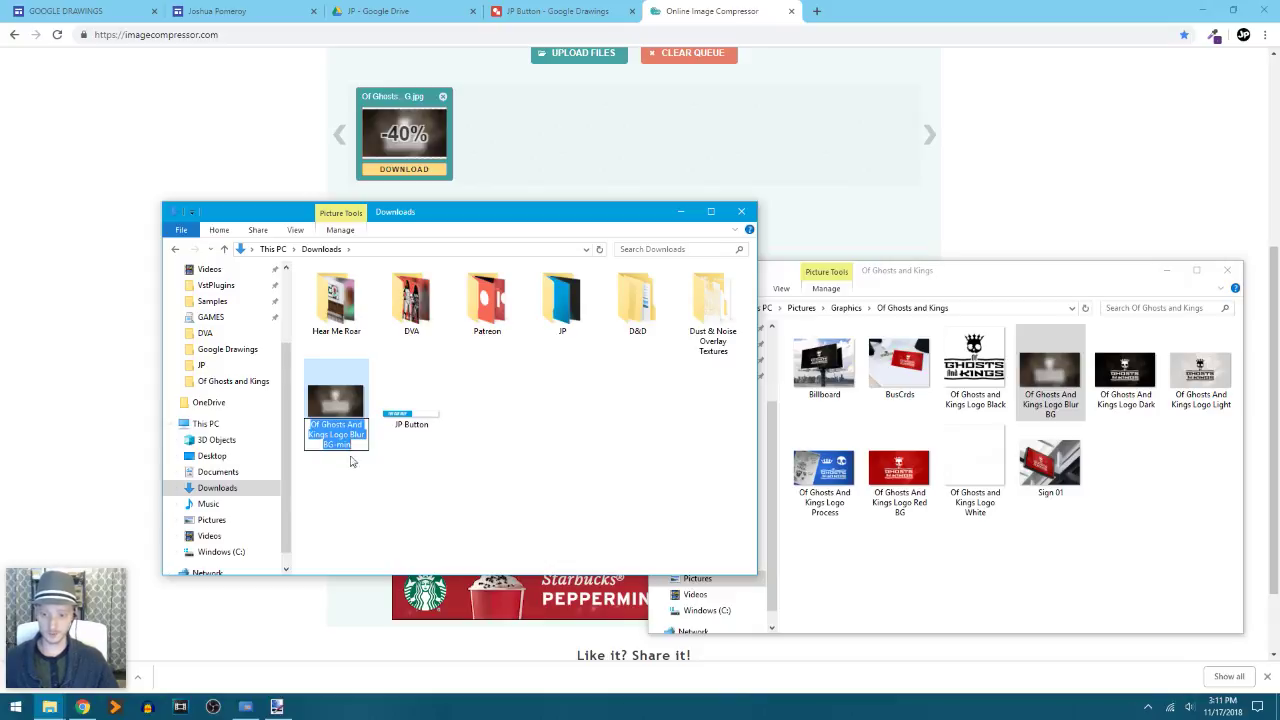
double_click(343, 443)
click(469, 529)
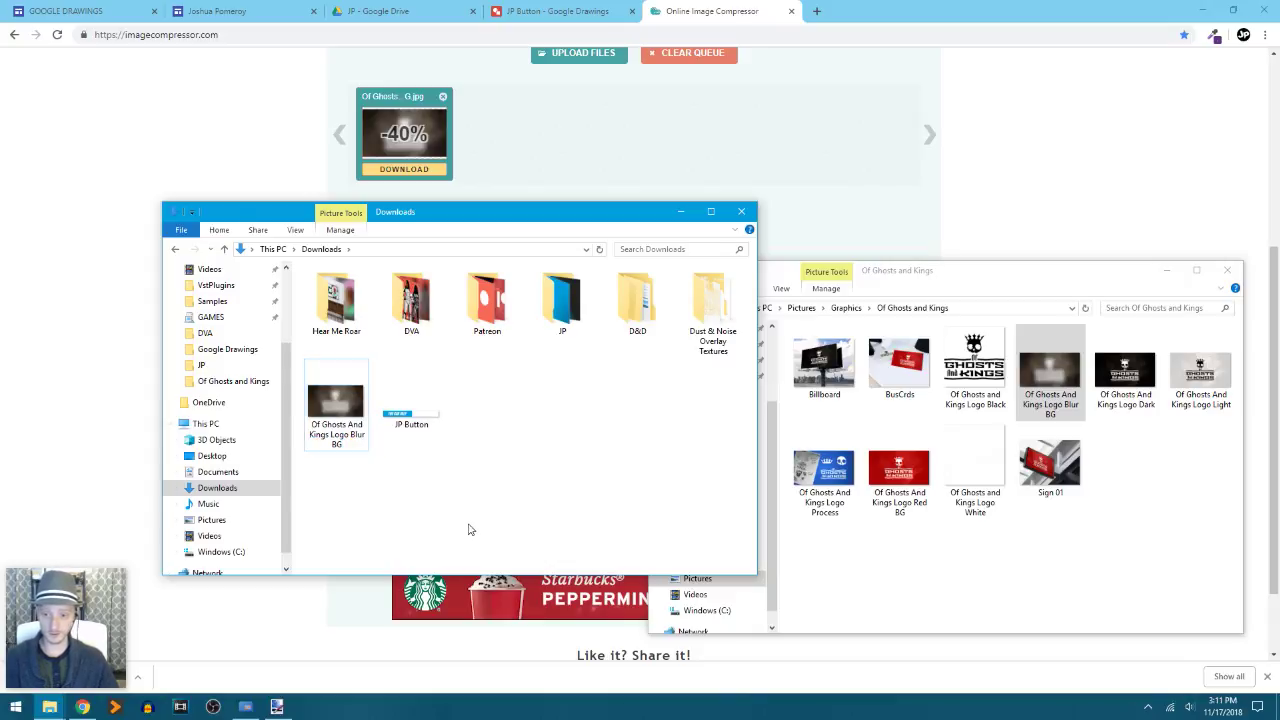
drag(336, 400, 1131, 525)
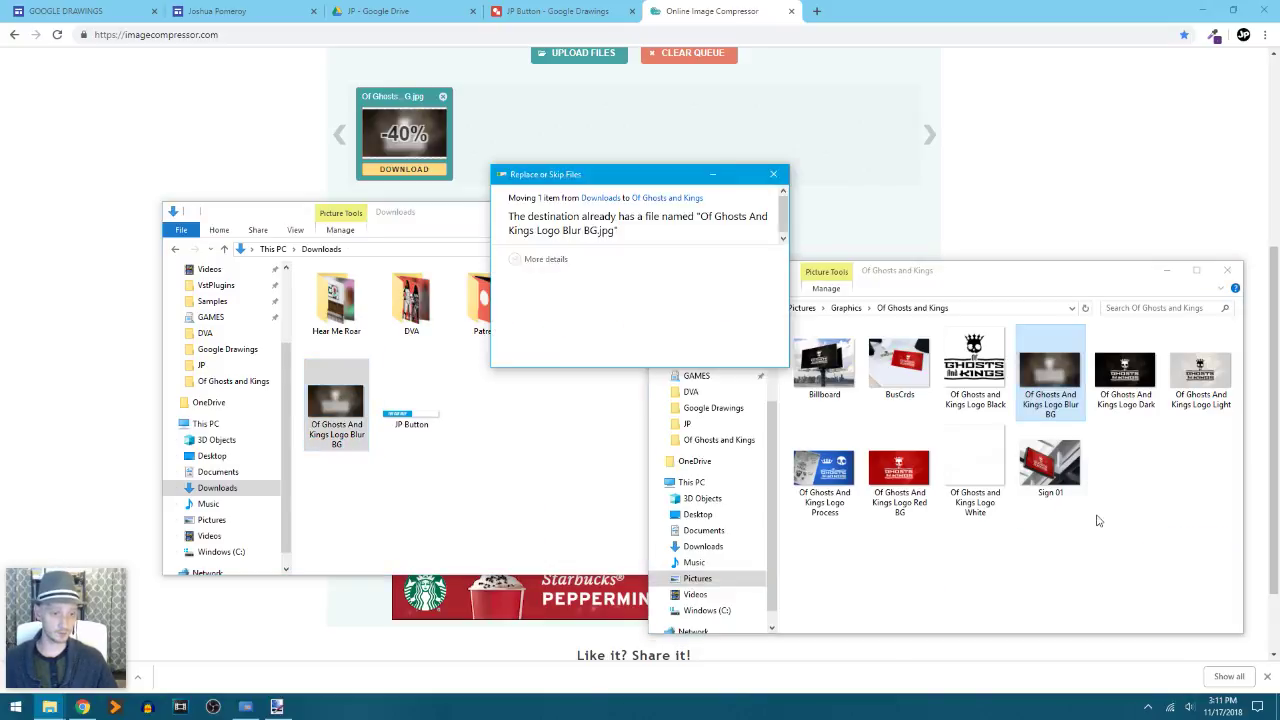
click(607, 278)
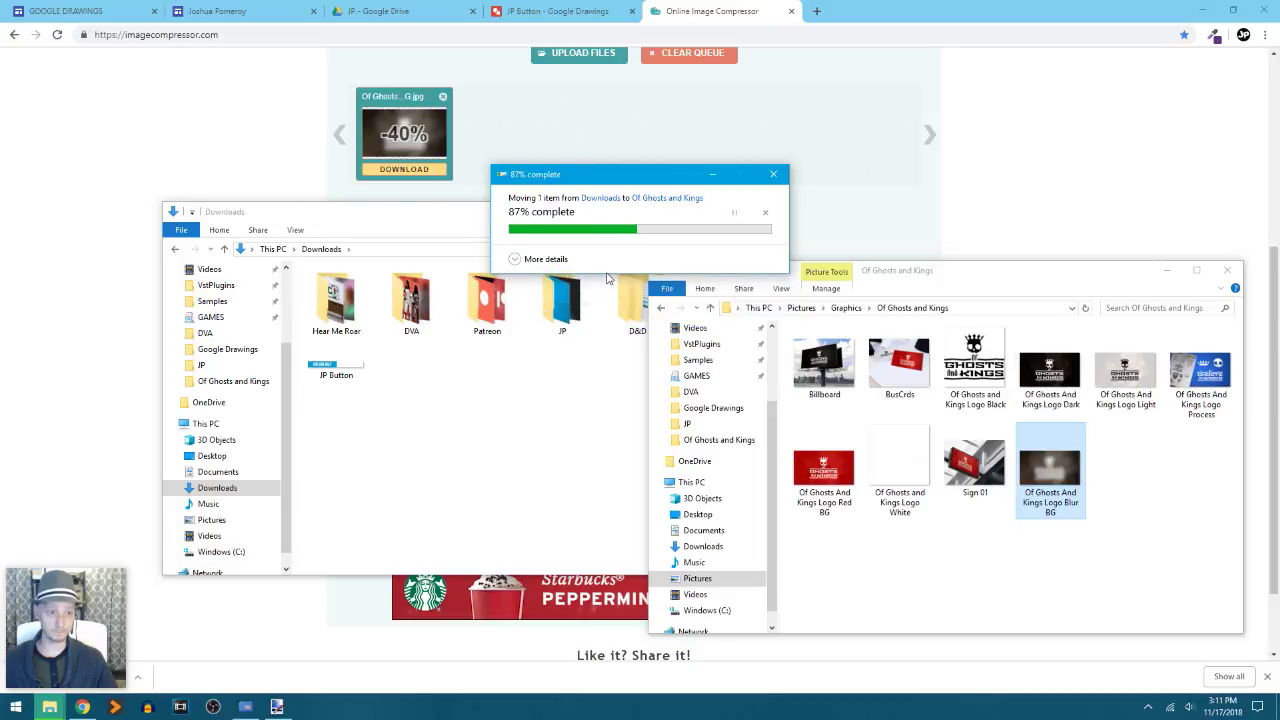
- In the Google Sites editor, set "Of Ghosts And Kings Logo Blur BG" as the logo section's background image and turn off its readability adjustment
click(225, 22)
click(225, 18)
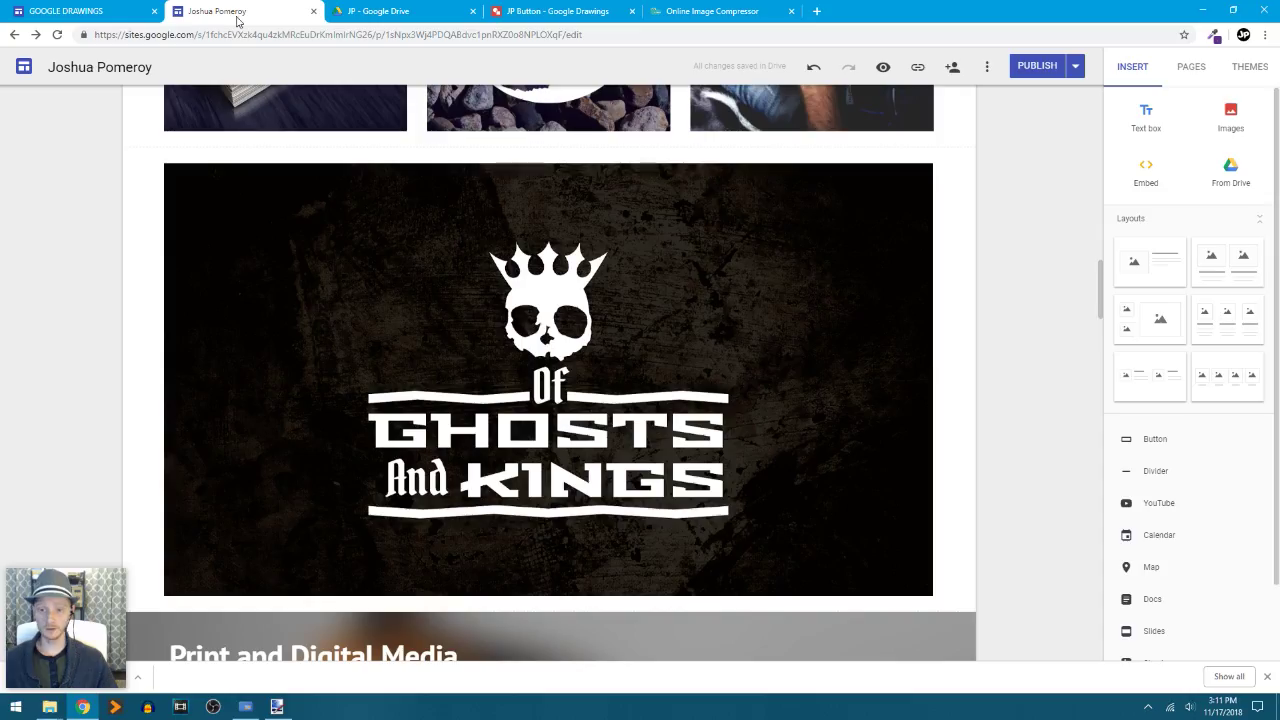
click(107, 358)
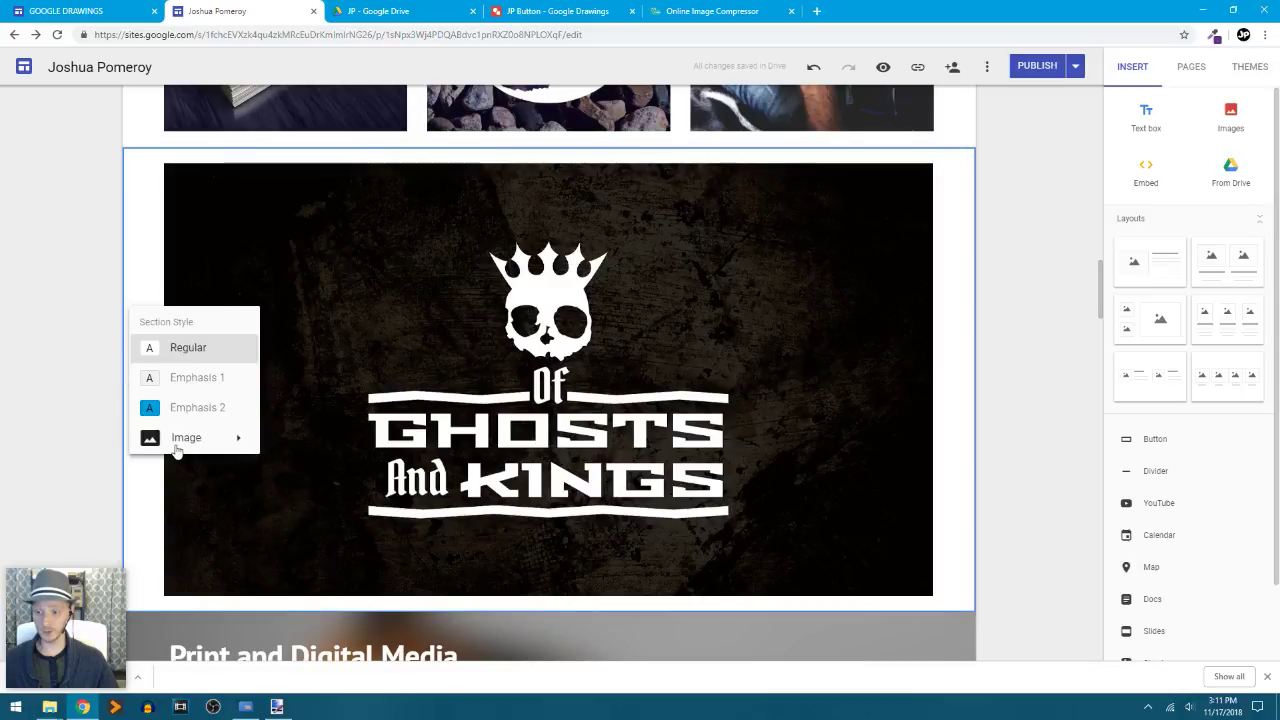
mouse_move(176, 448)
click(280, 452)
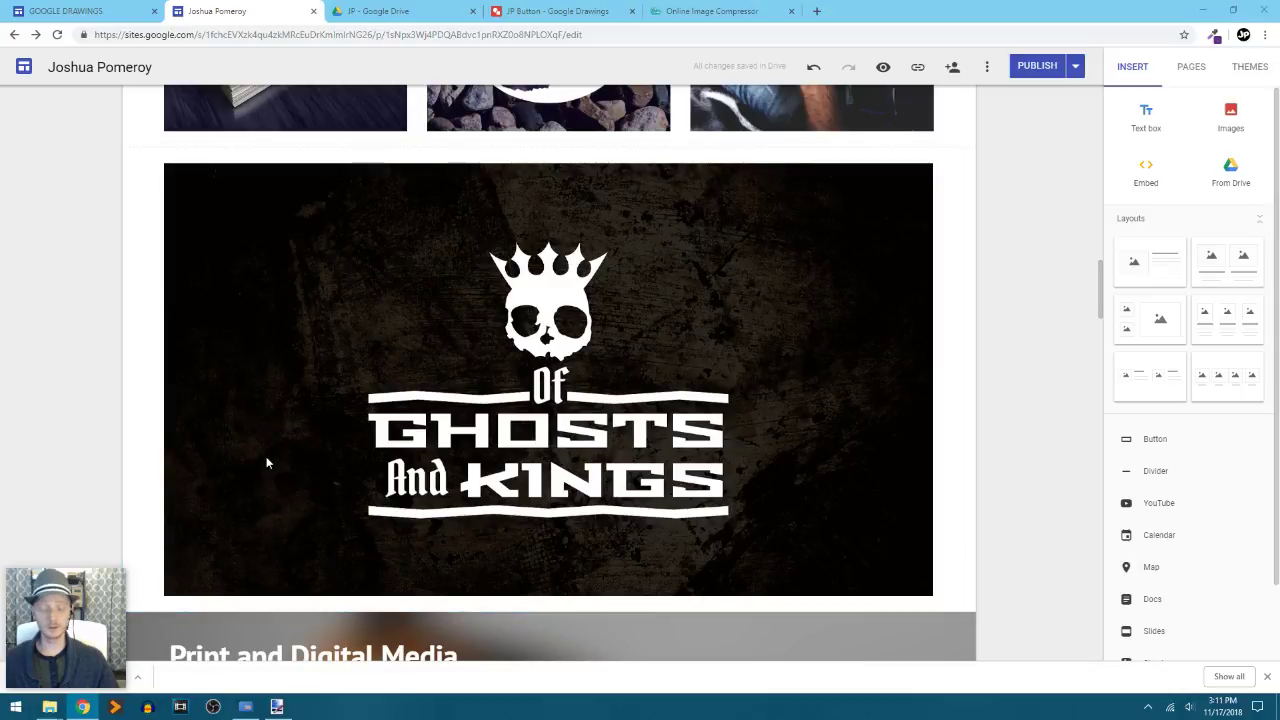
click(617, 345)
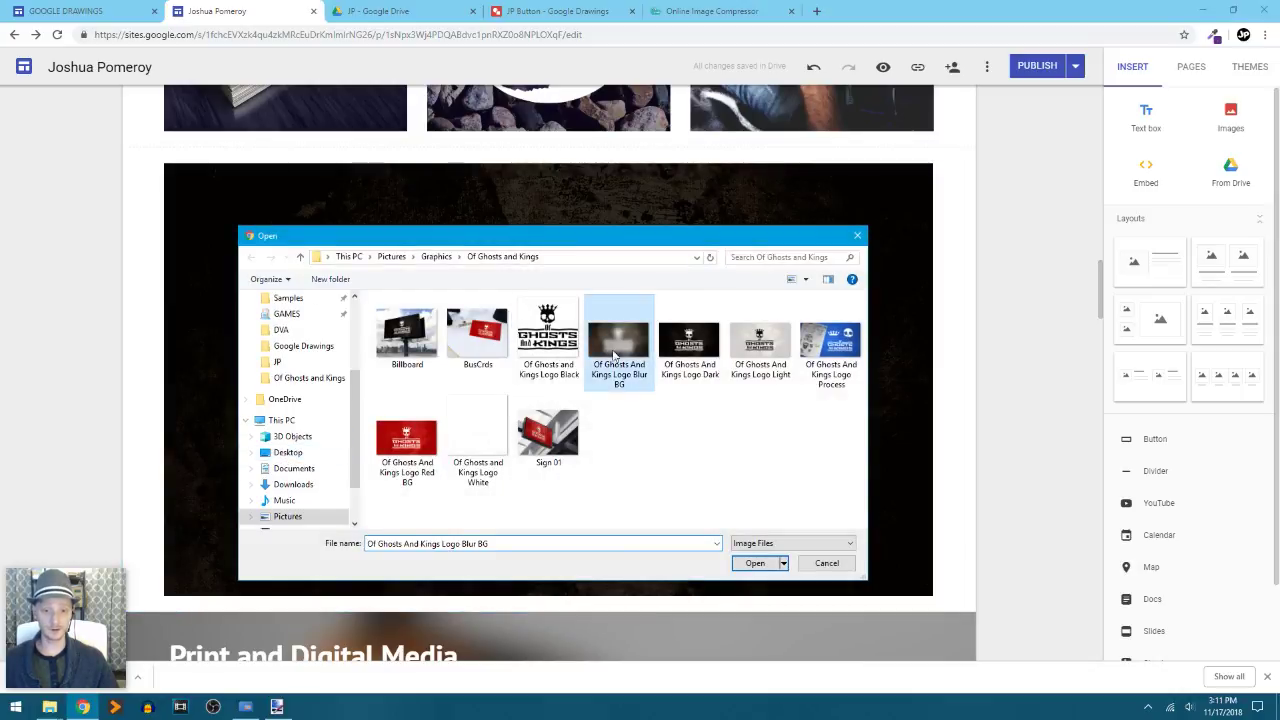
click(755, 563)
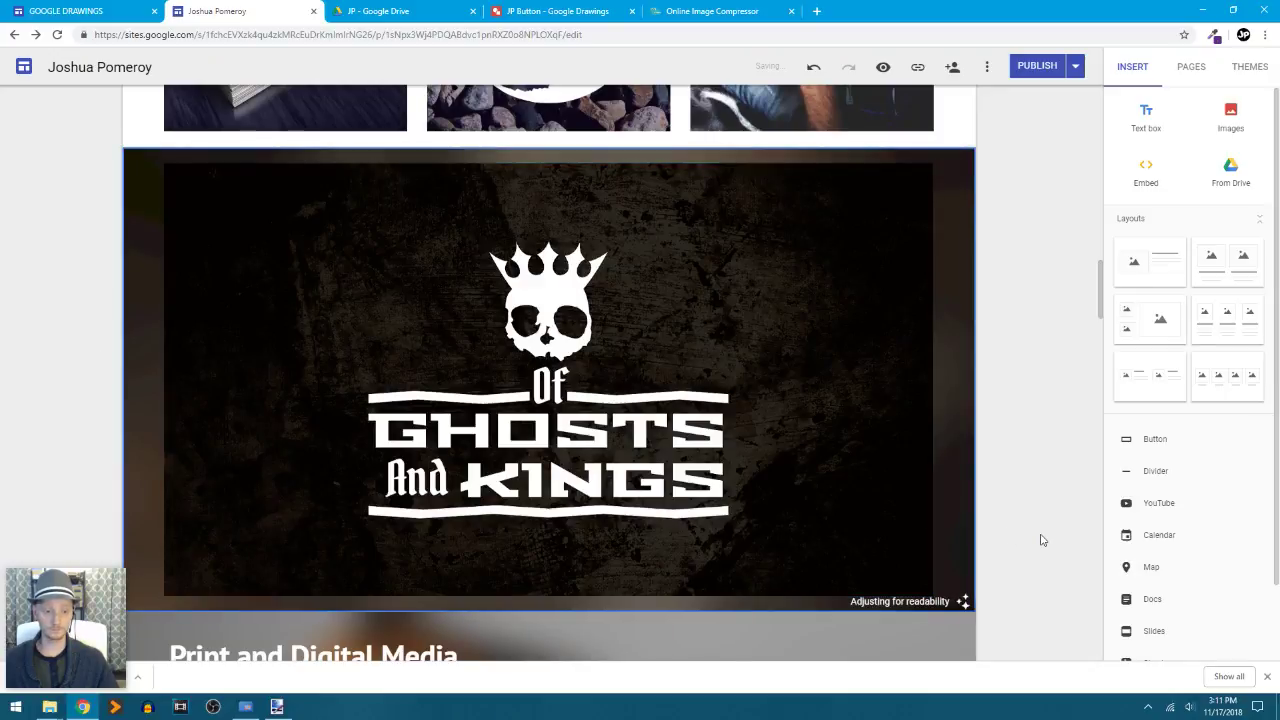
click(963, 599)
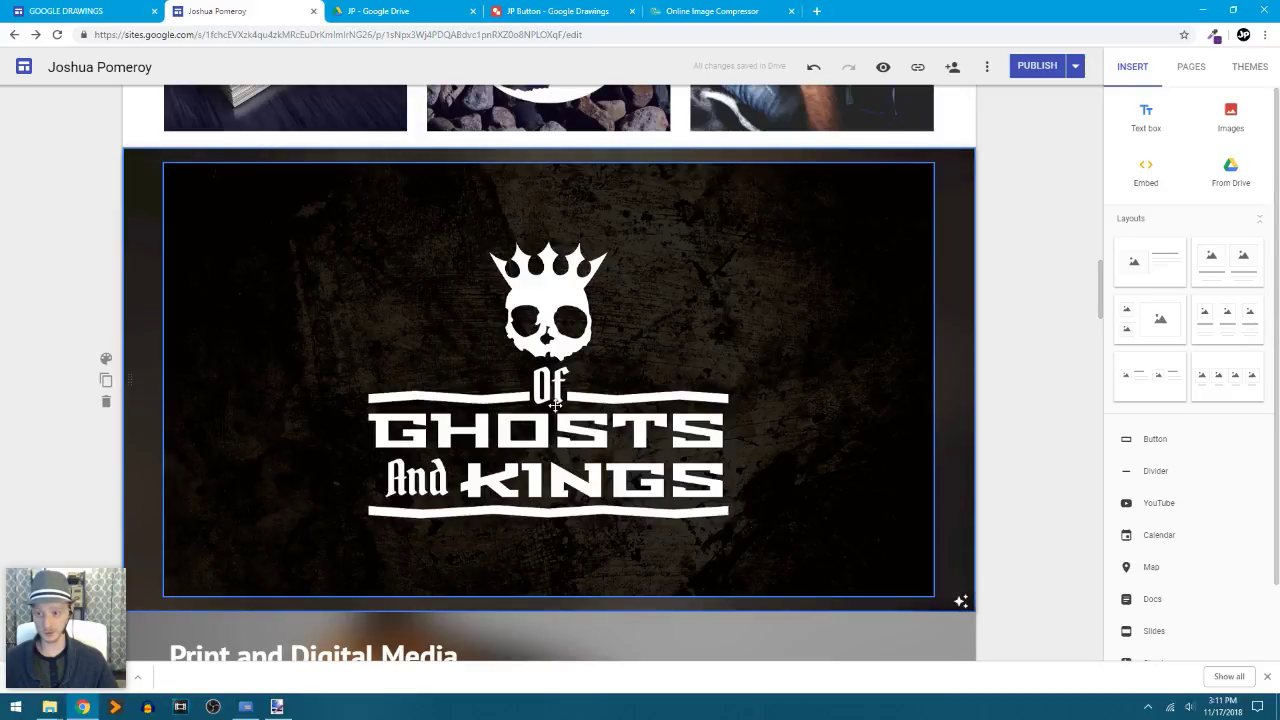
click(961, 601)
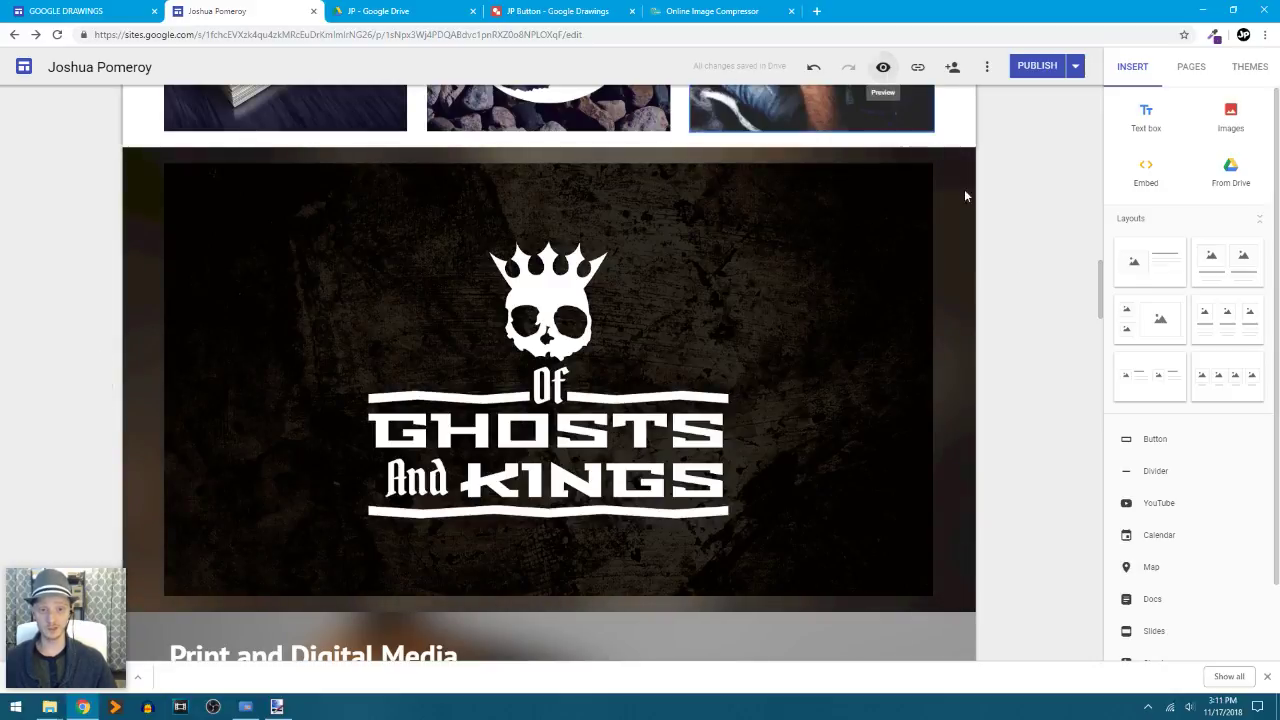
- Preview the Design page to examine the blurred background behind the Of Ghosts and Kings logo, and return to the editor
key(ctrl+shift+p)
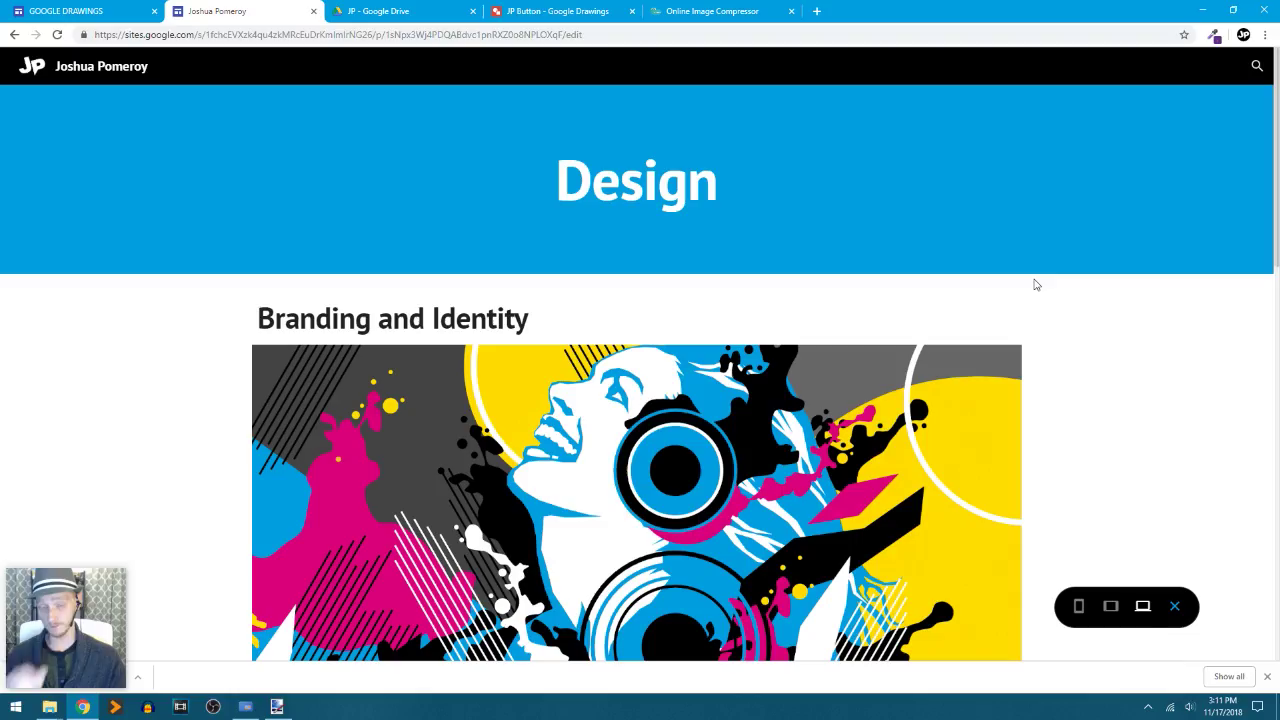
scroll(1103, 240, down, 5)
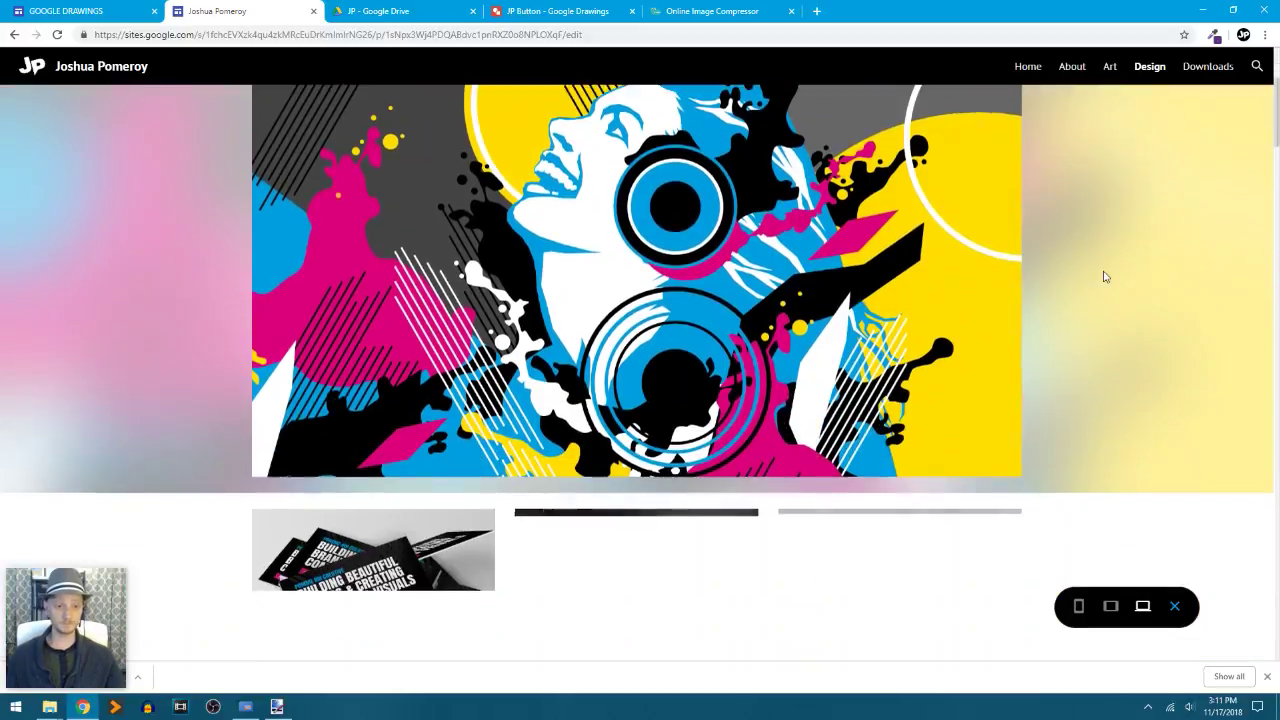
scroll(1105, 277, down, 10)
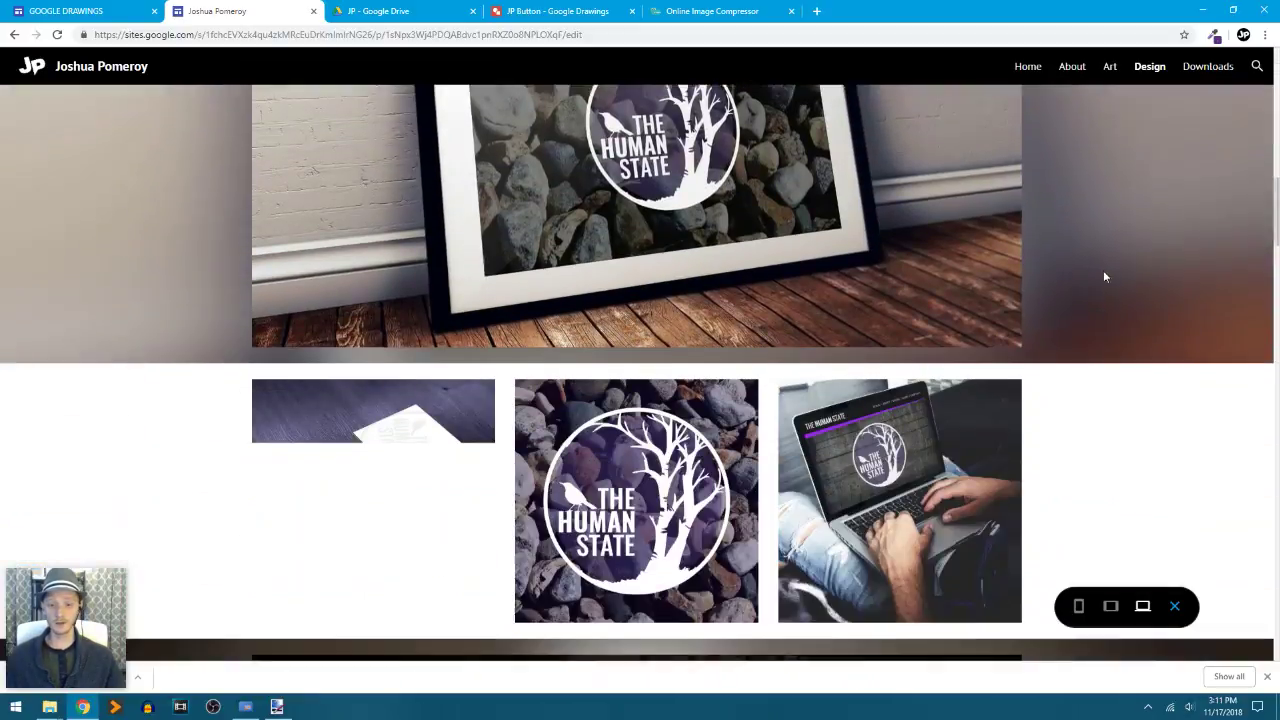
scroll(1105, 277, down, 3)
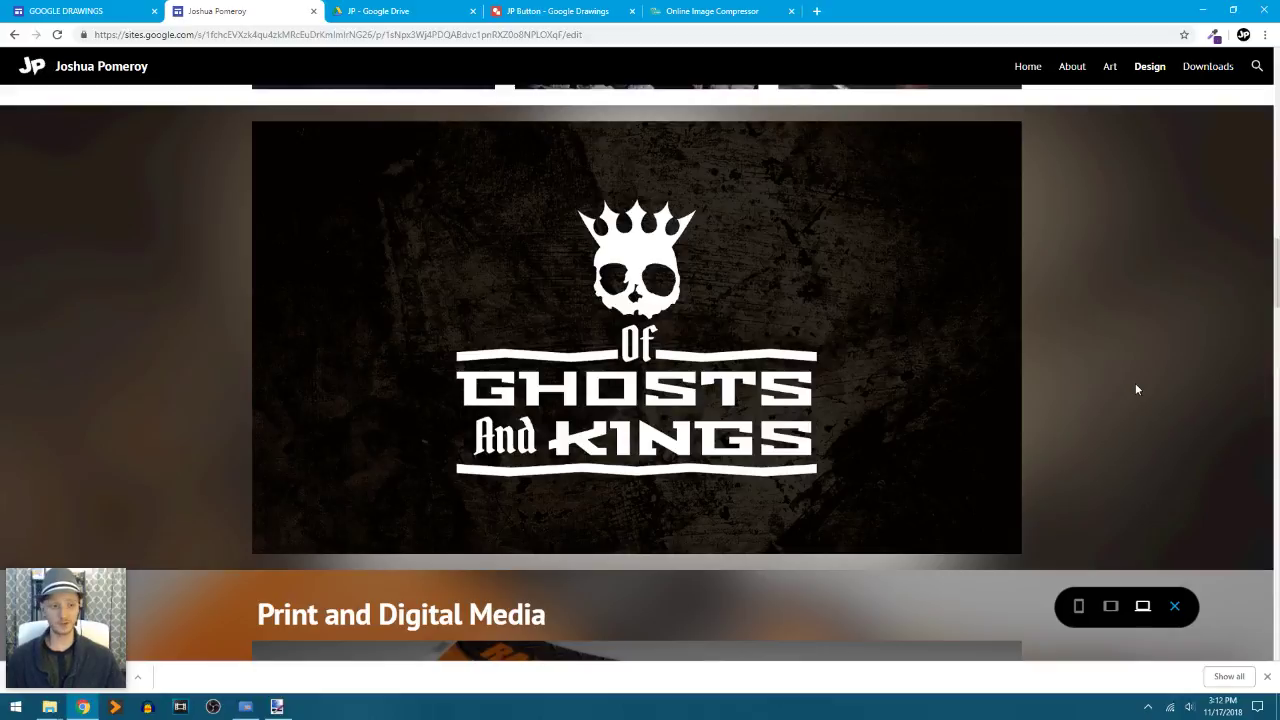
scroll(1136, 389, up, 2)
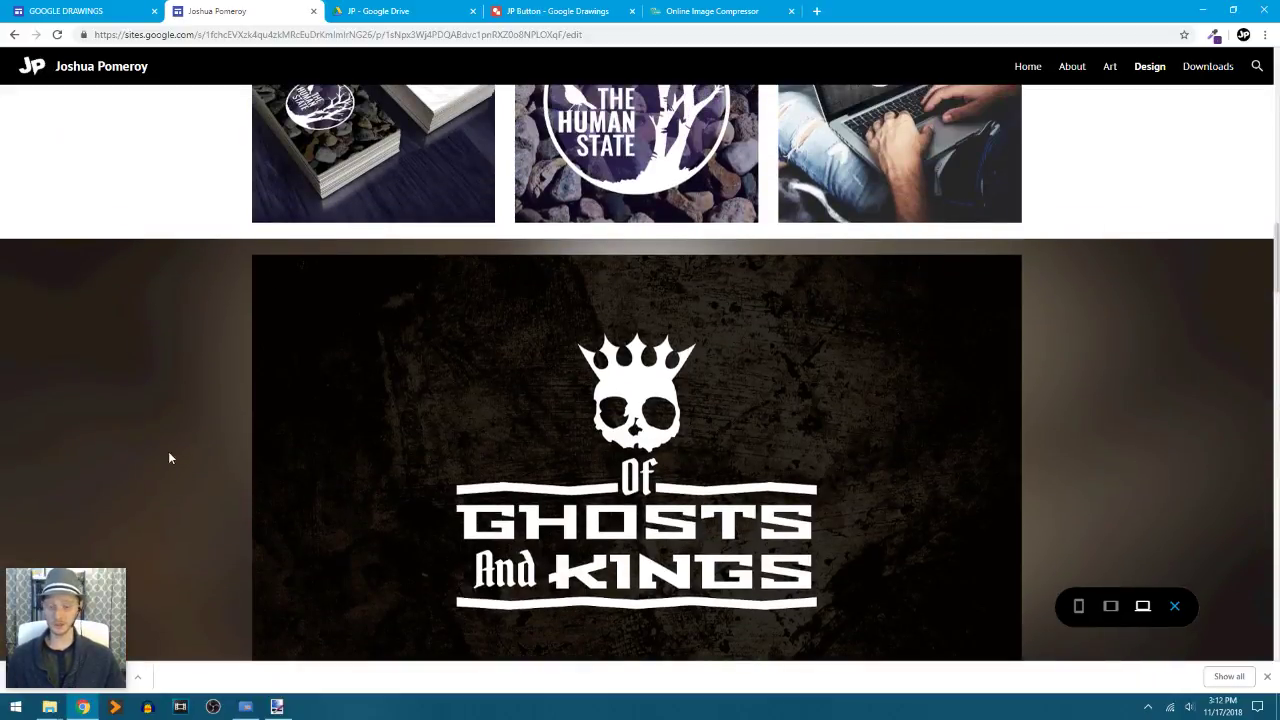
scroll(818, 372, down, 2)
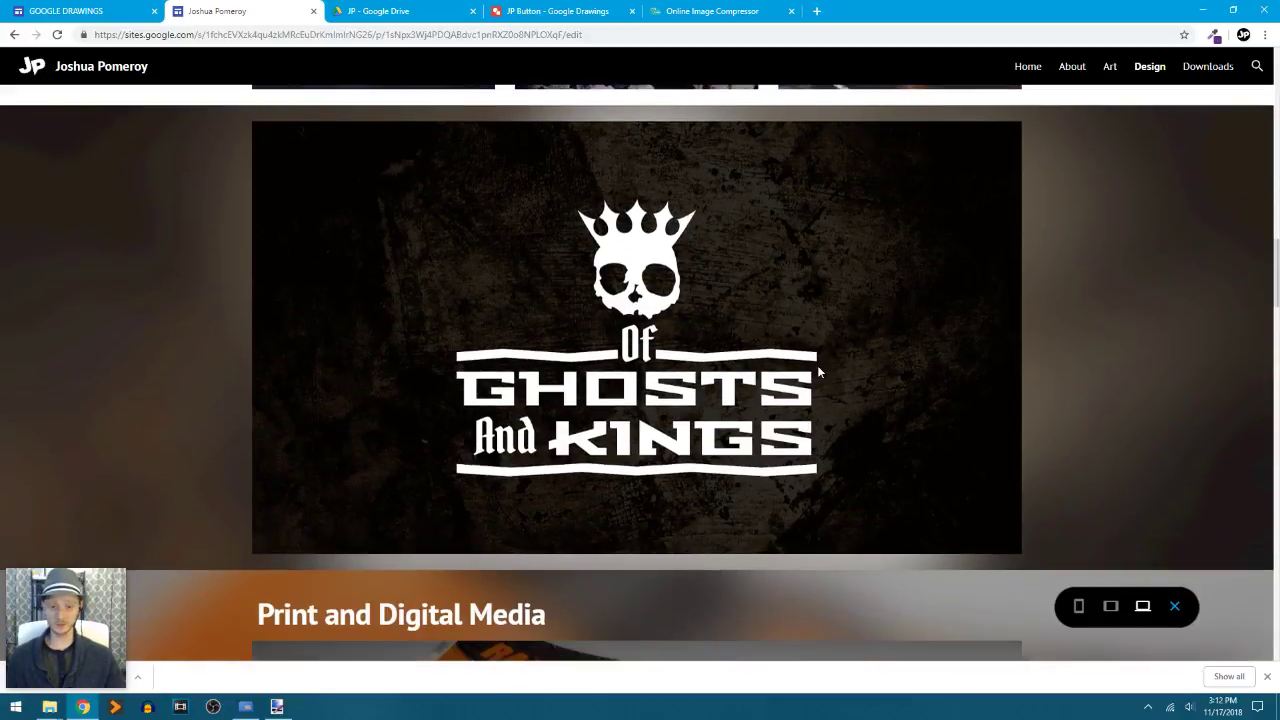
click(1176, 607)
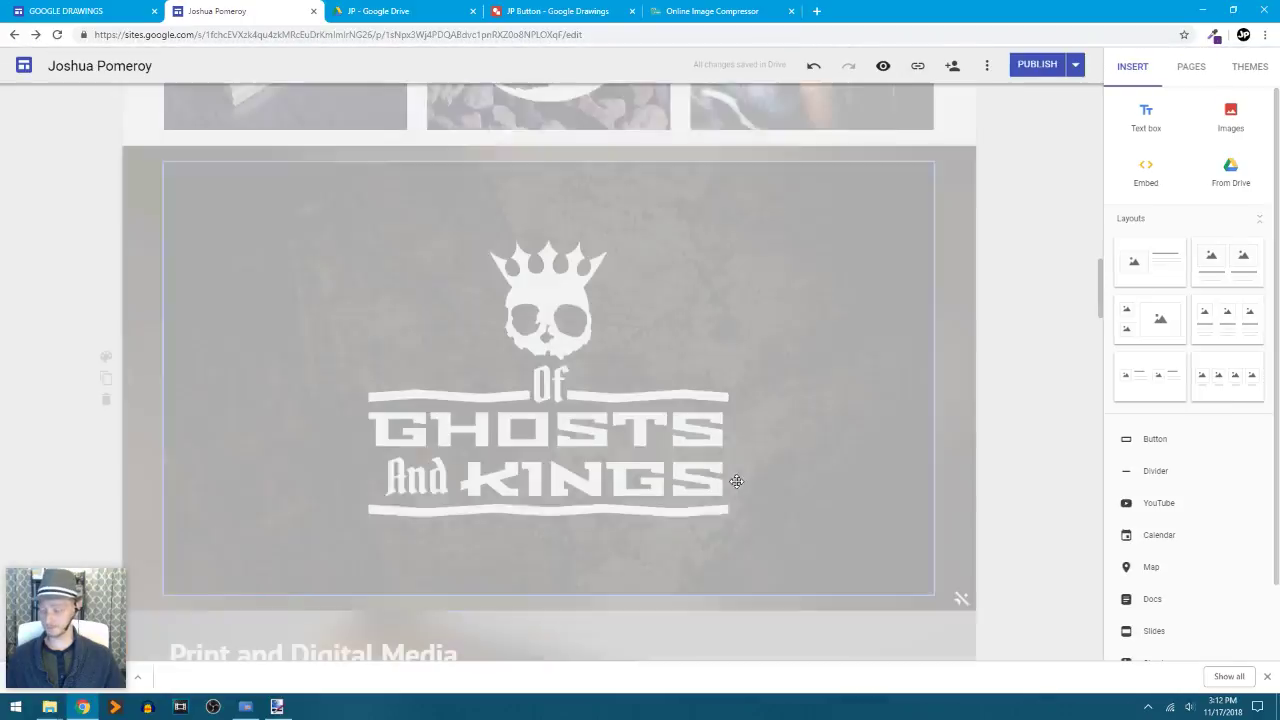
scroll(736, 481, down, 2)
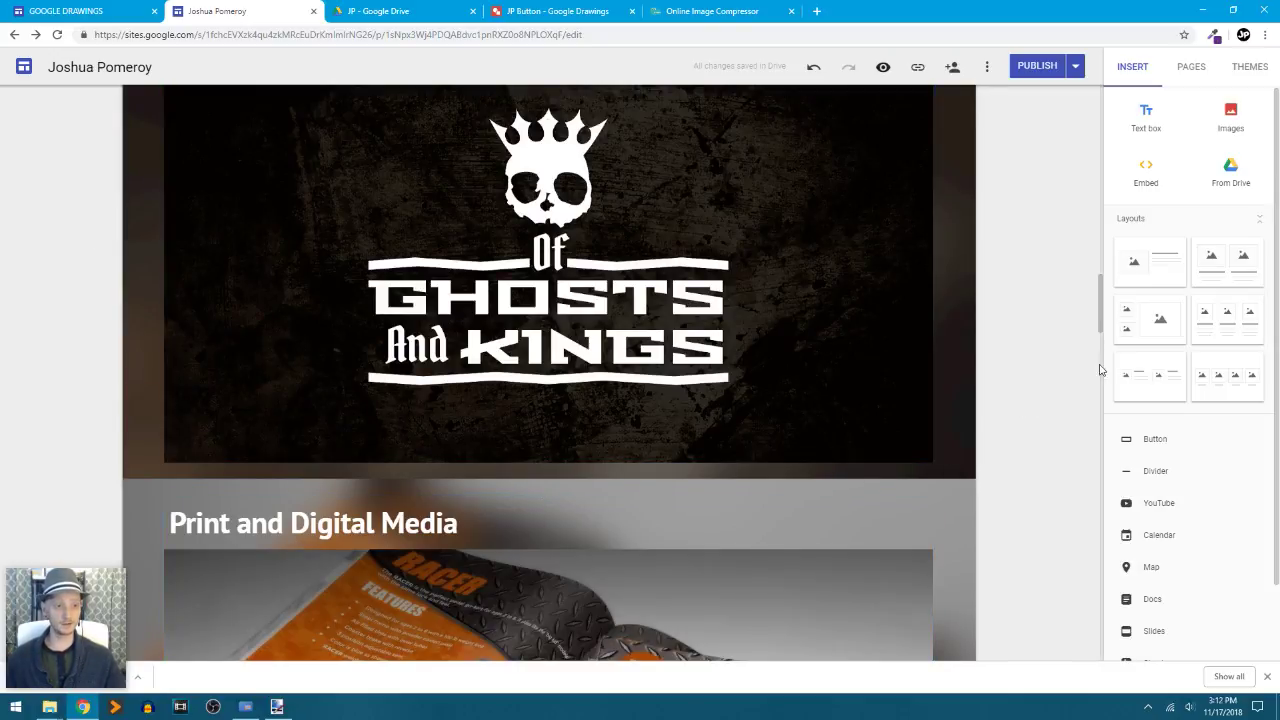
scroll(1030, 408, up, 1)
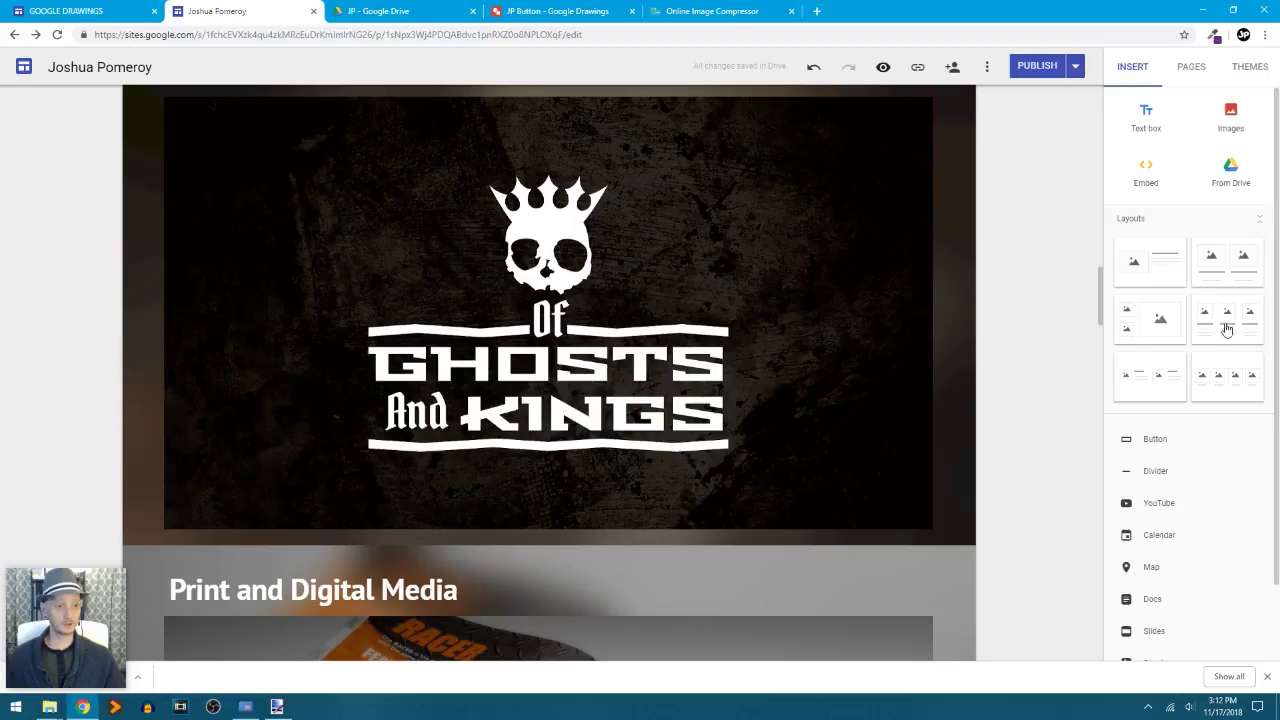
- Insert a three-image column layout between the Of Ghosts and Kings logo and Print and Digital Media sections, and delete its three heading placeholders
scroll(990, 359, down, 2)
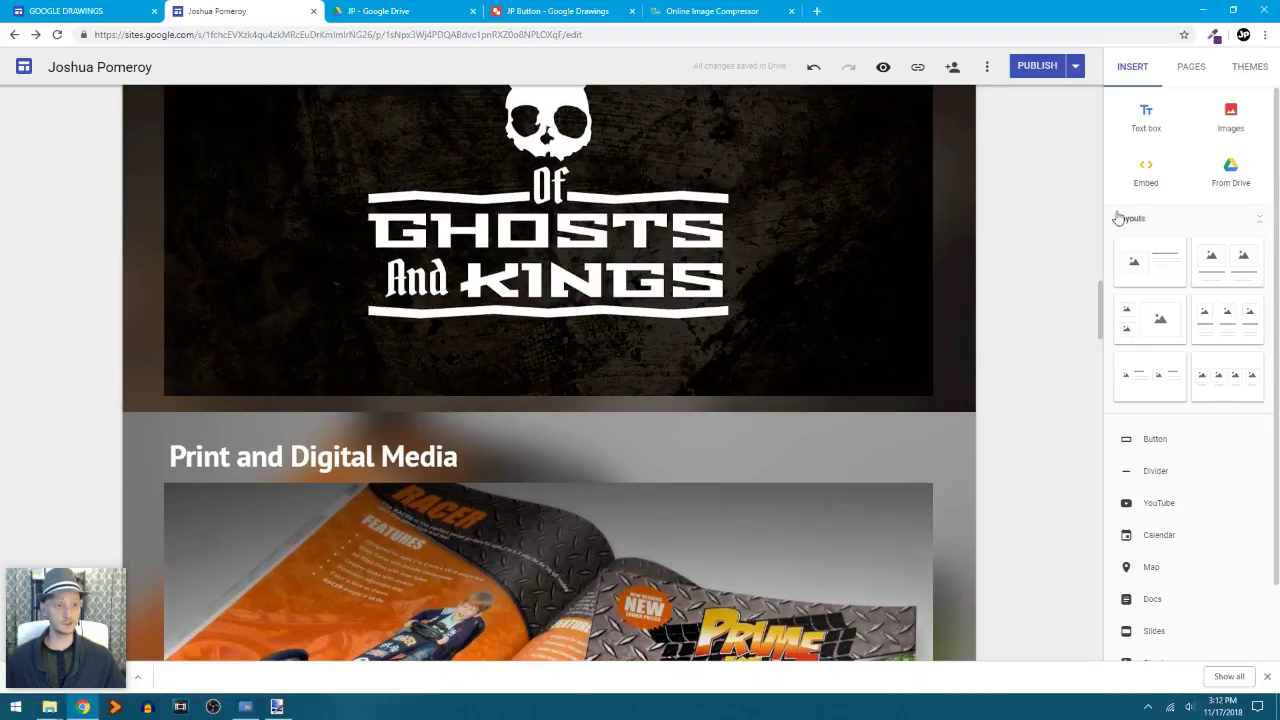
drag(660, 400, 621, 414)
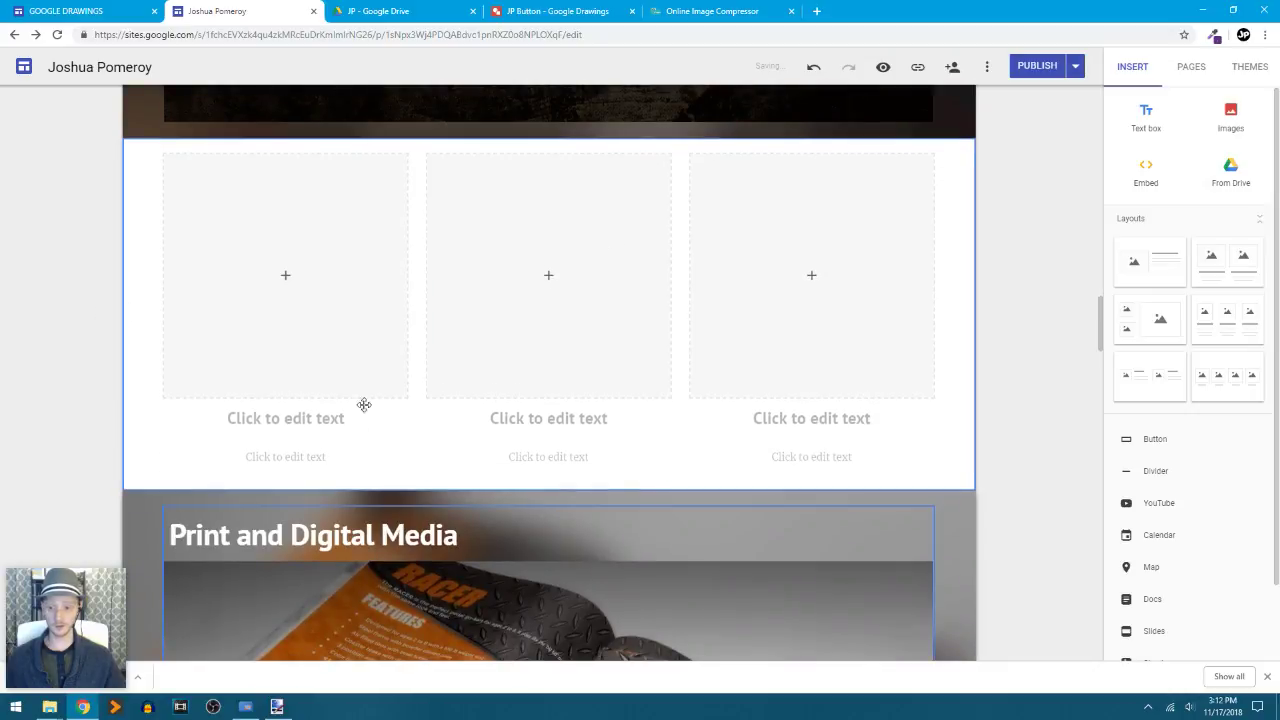
click(366, 414)
click(371, 420)
click(350, 386)
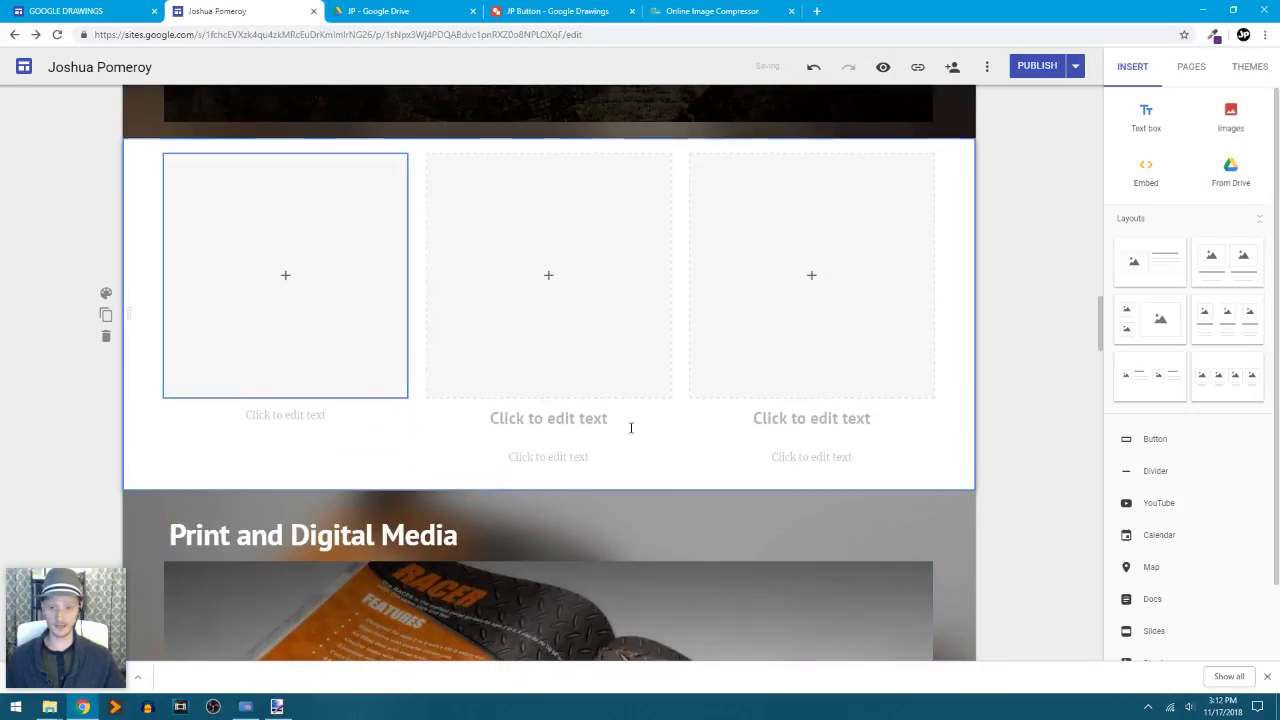
click(651, 410)
click(612, 377)
click(841, 411)
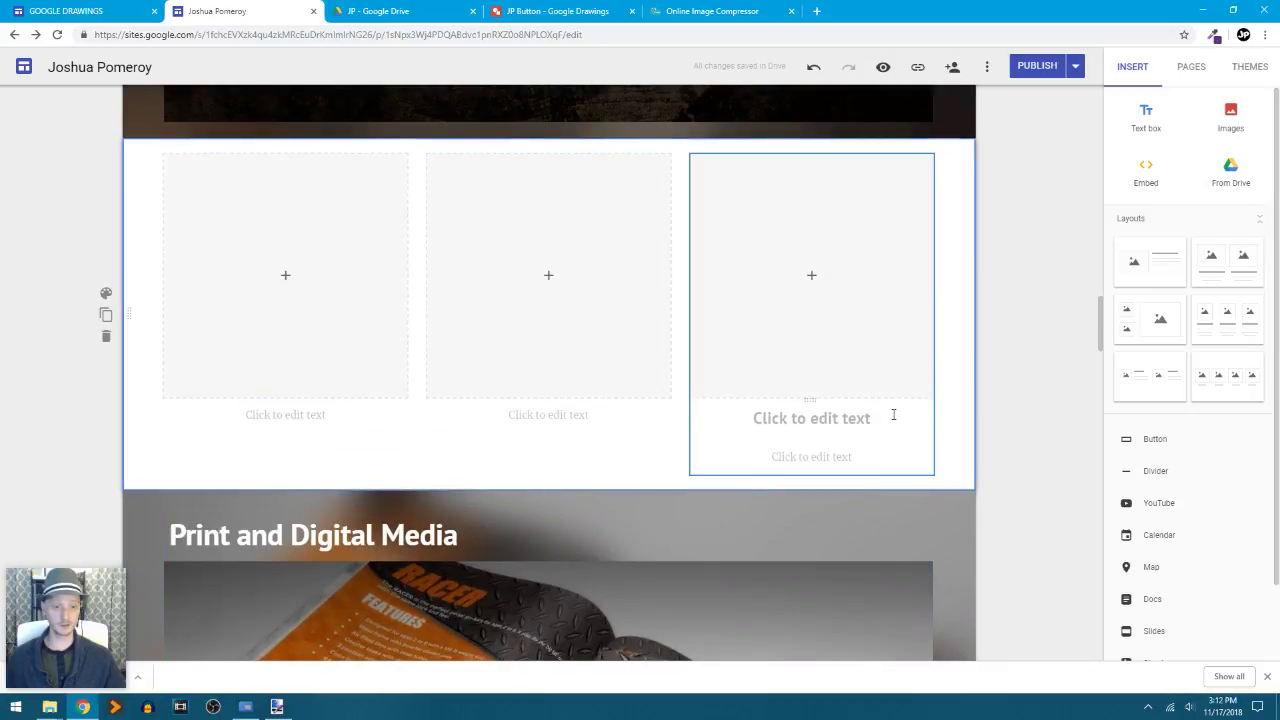
click(891, 414)
click(873, 377)
- Delete the three remaining body text placeholders beneath the new layout's image frames
click(334, 414)
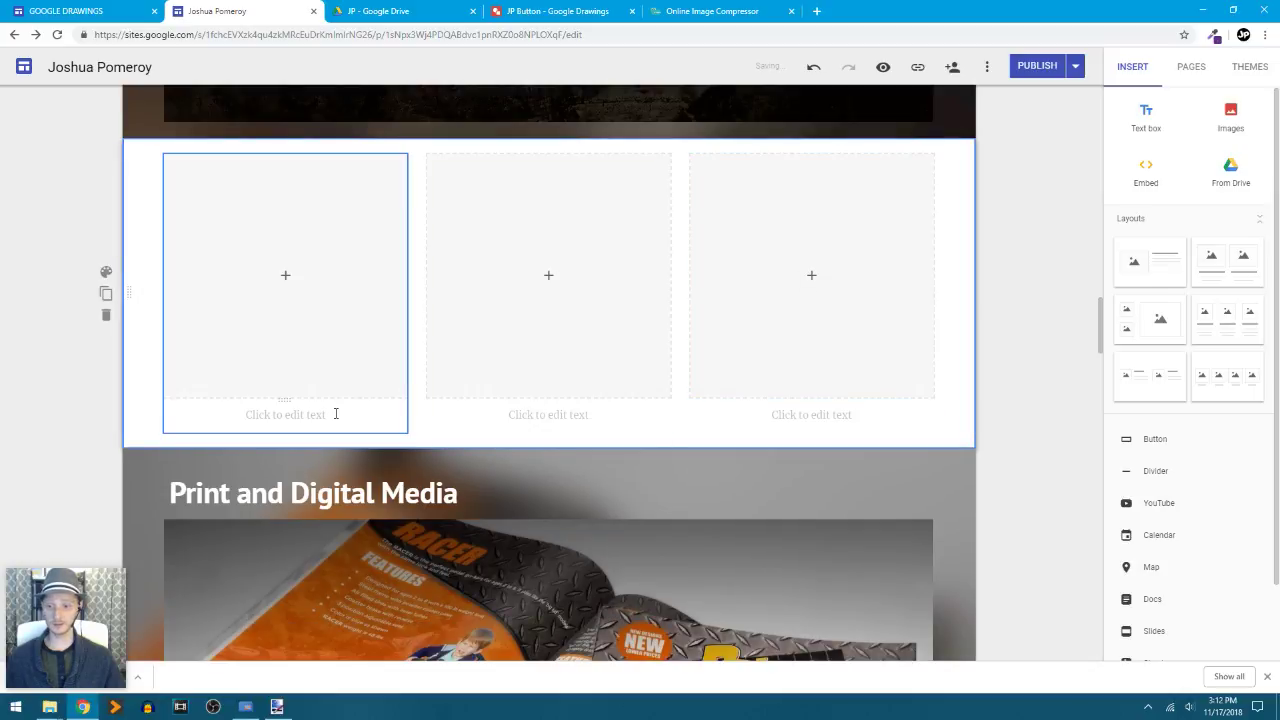
click(334, 414)
click(474, 375)
click(626, 413)
click(640, 407)
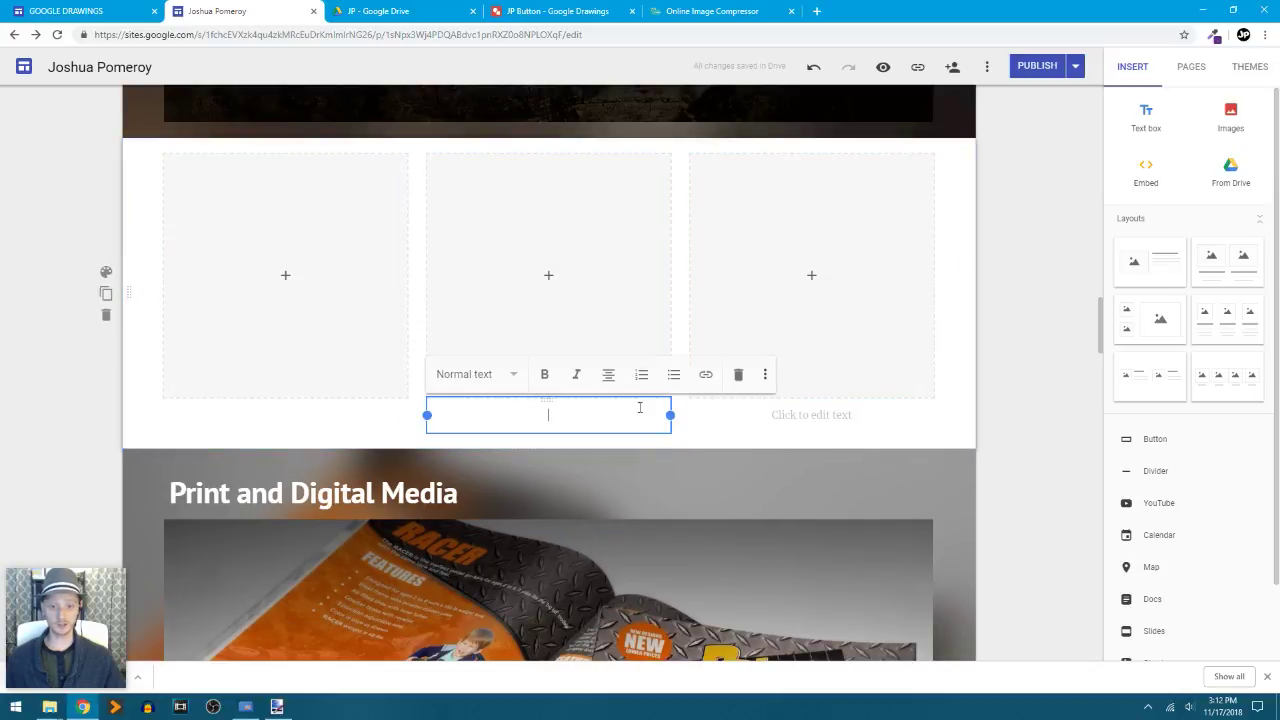
click(862, 410)
click(866, 413)
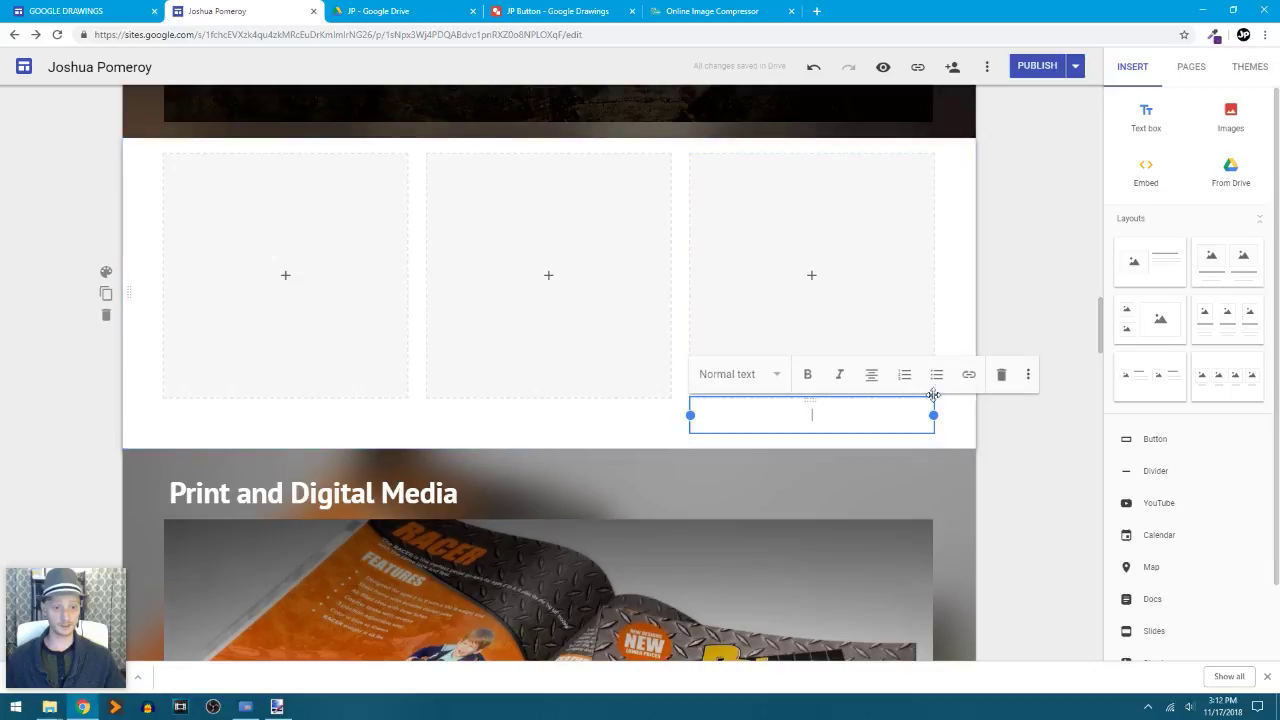
click(1002, 376)
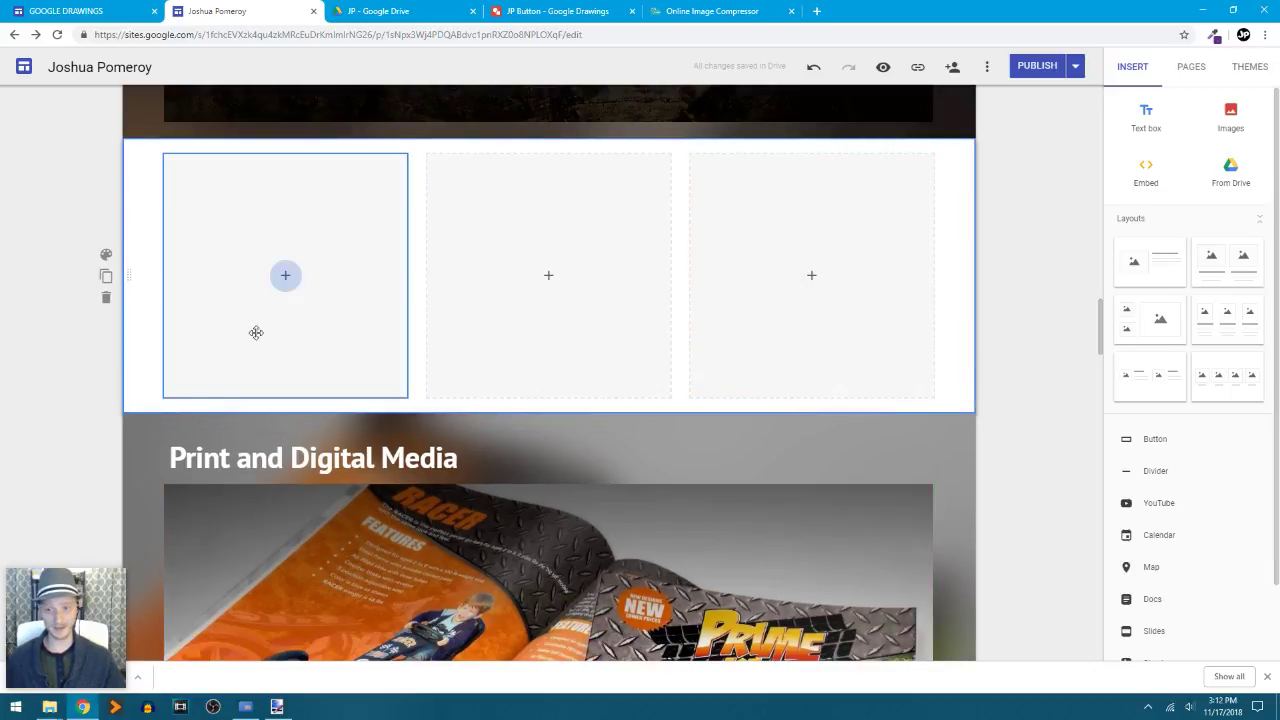
- Upload the BusCrds image from the Of Ghosts and Kings folder into the first image frame
scroll(89, 434, up, 2)
click(284, 474)
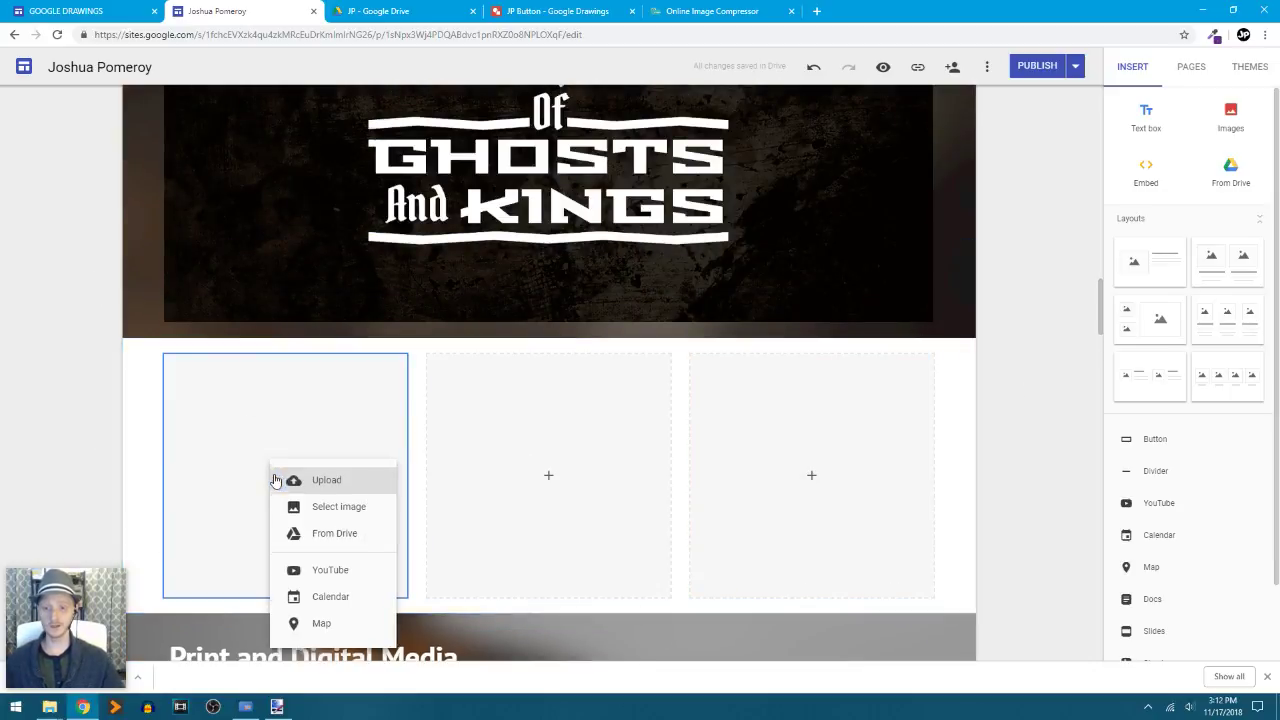
click(344, 490)
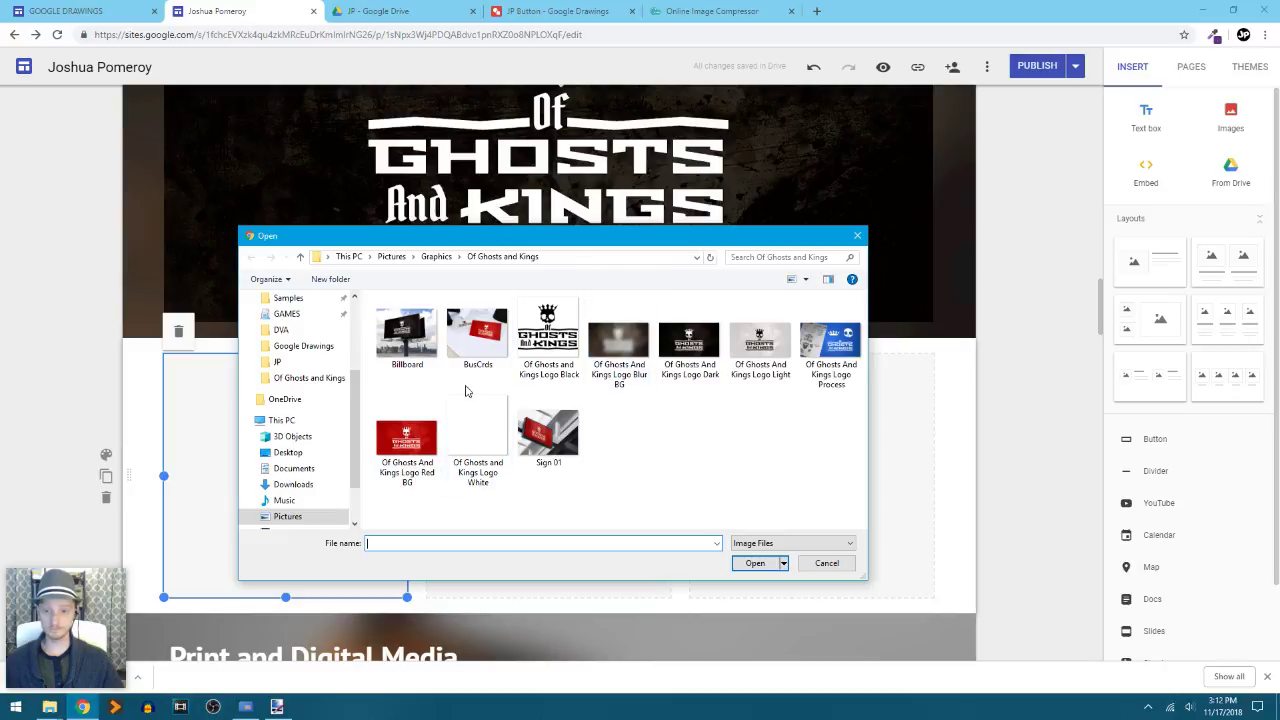
click(494, 342)
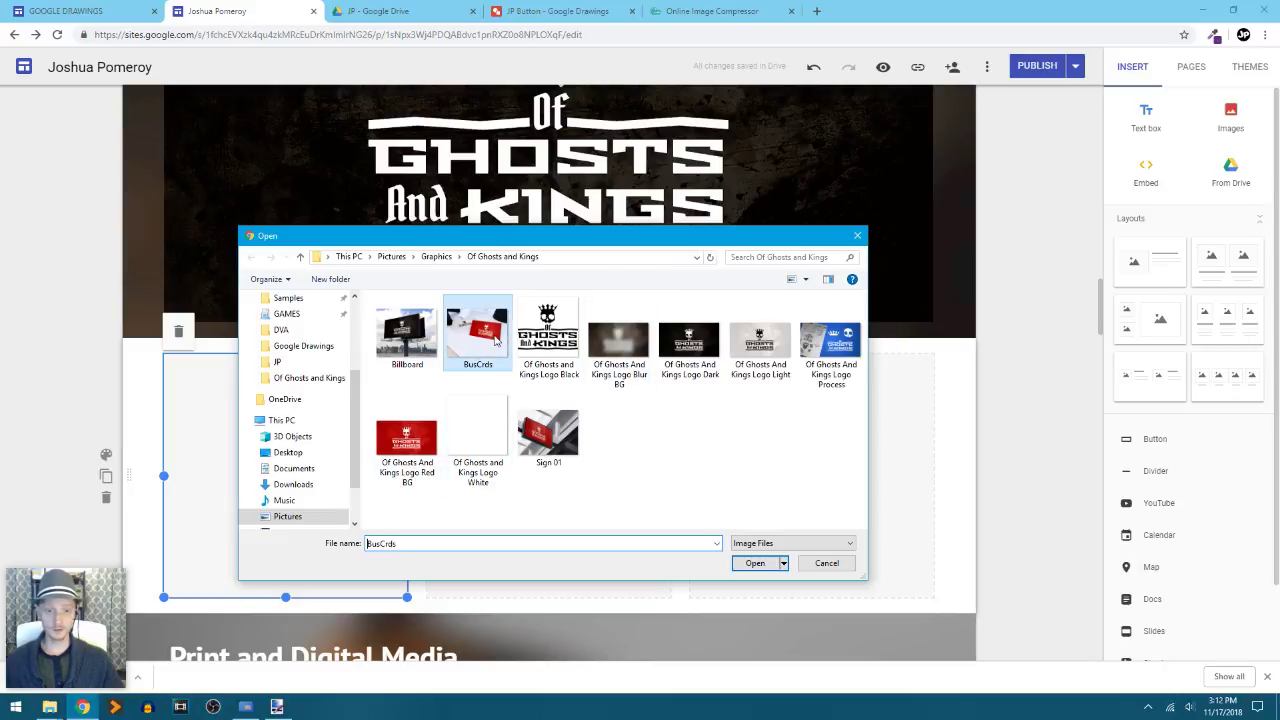
click(740, 565)
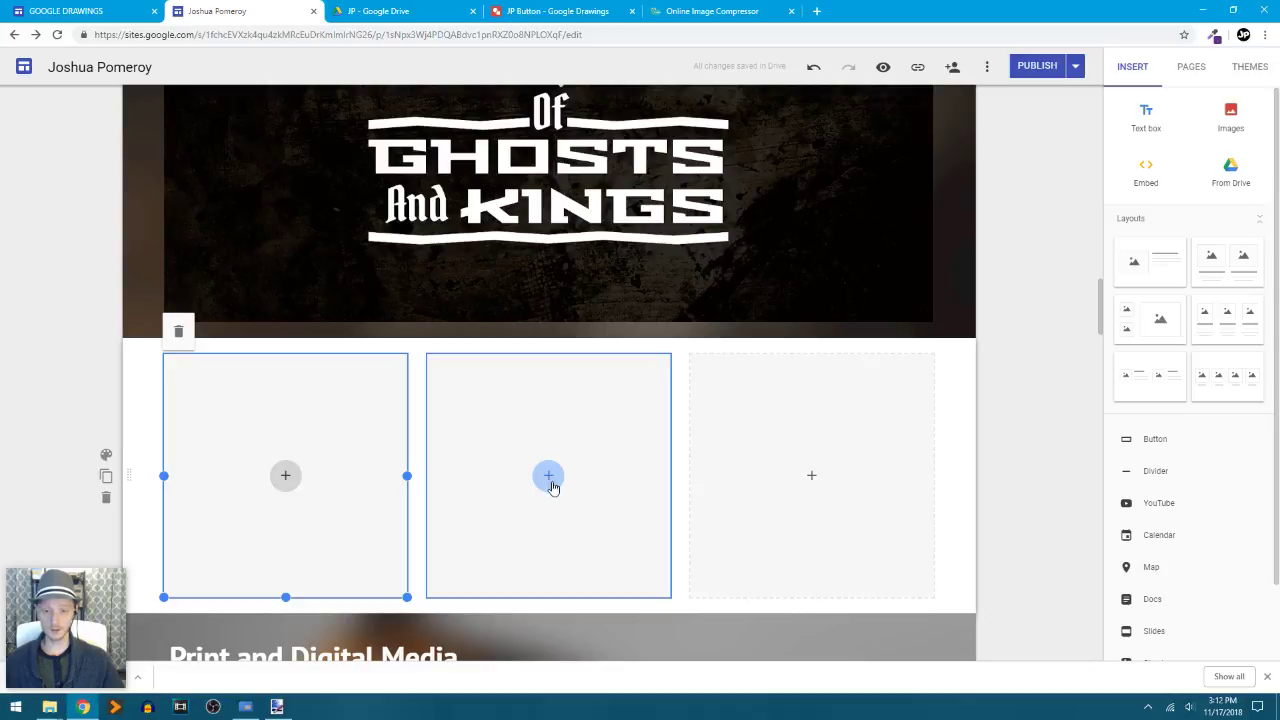
- Upload the Billboard image into the middle image frame
click(554, 480)
click(580, 485)
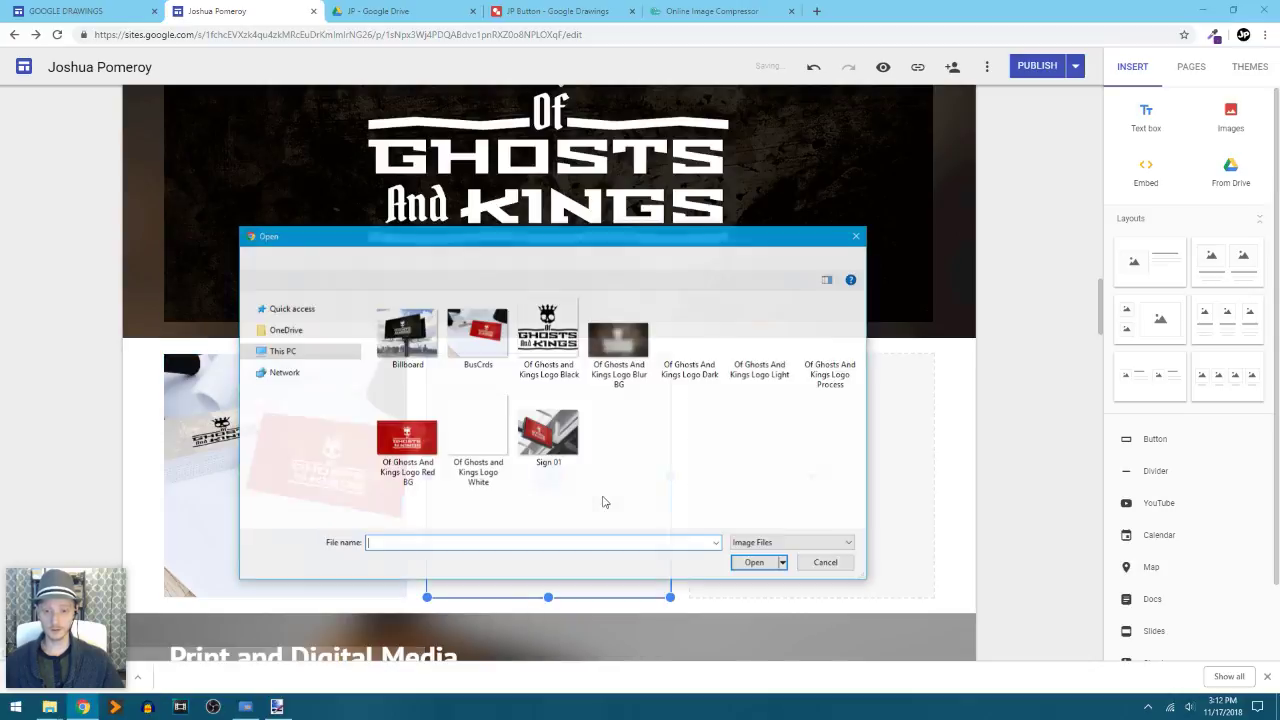
click(403, 340)
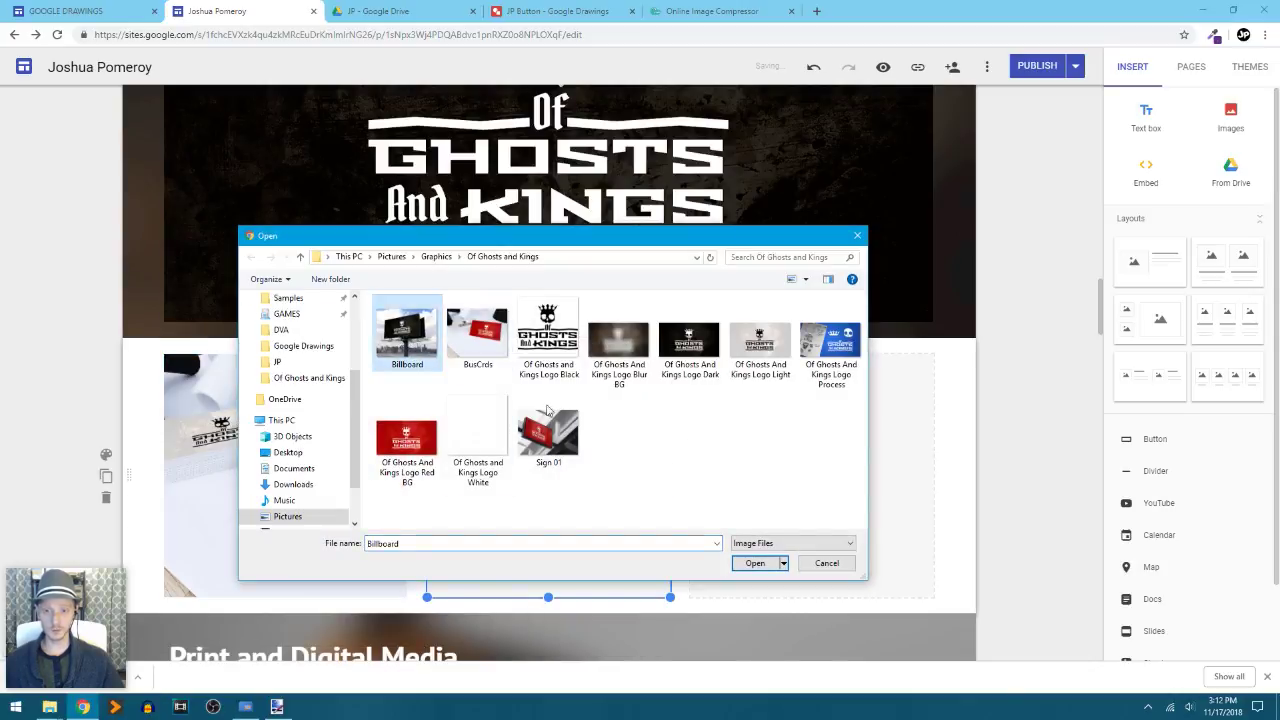
click(752, 564)
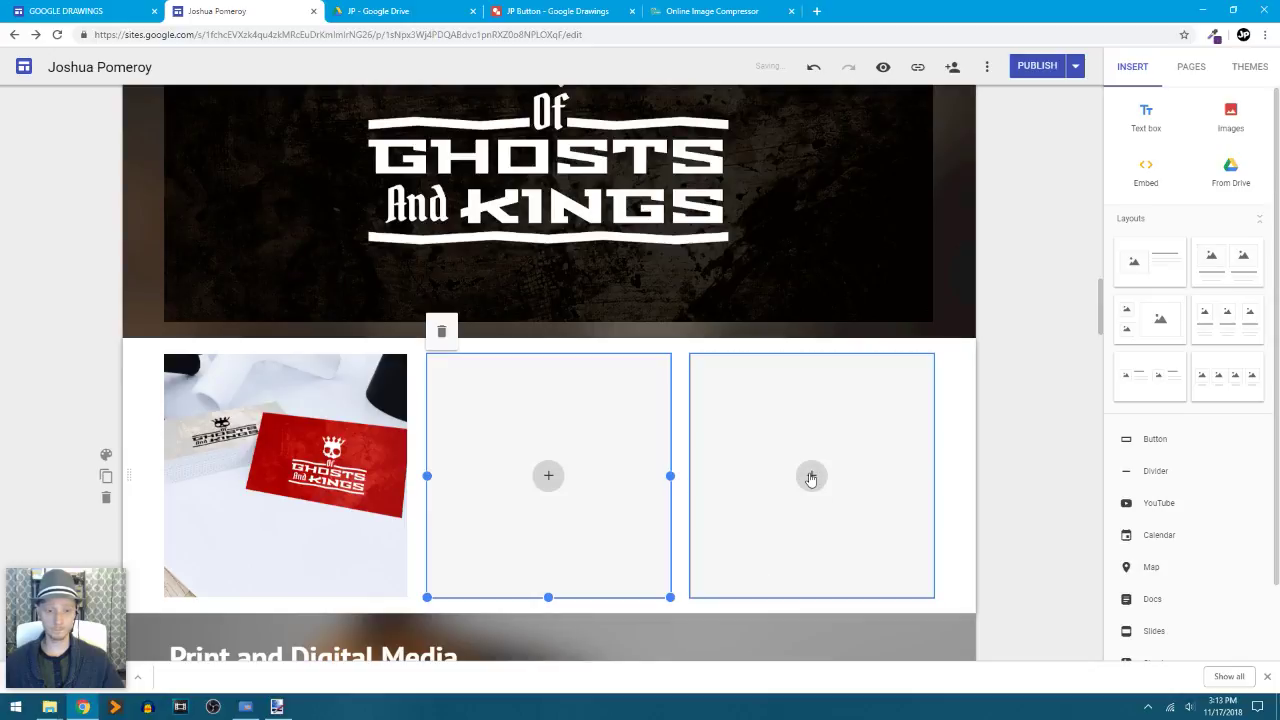
- Upload the Sign 01 image into the third image frame
click(810, 478)
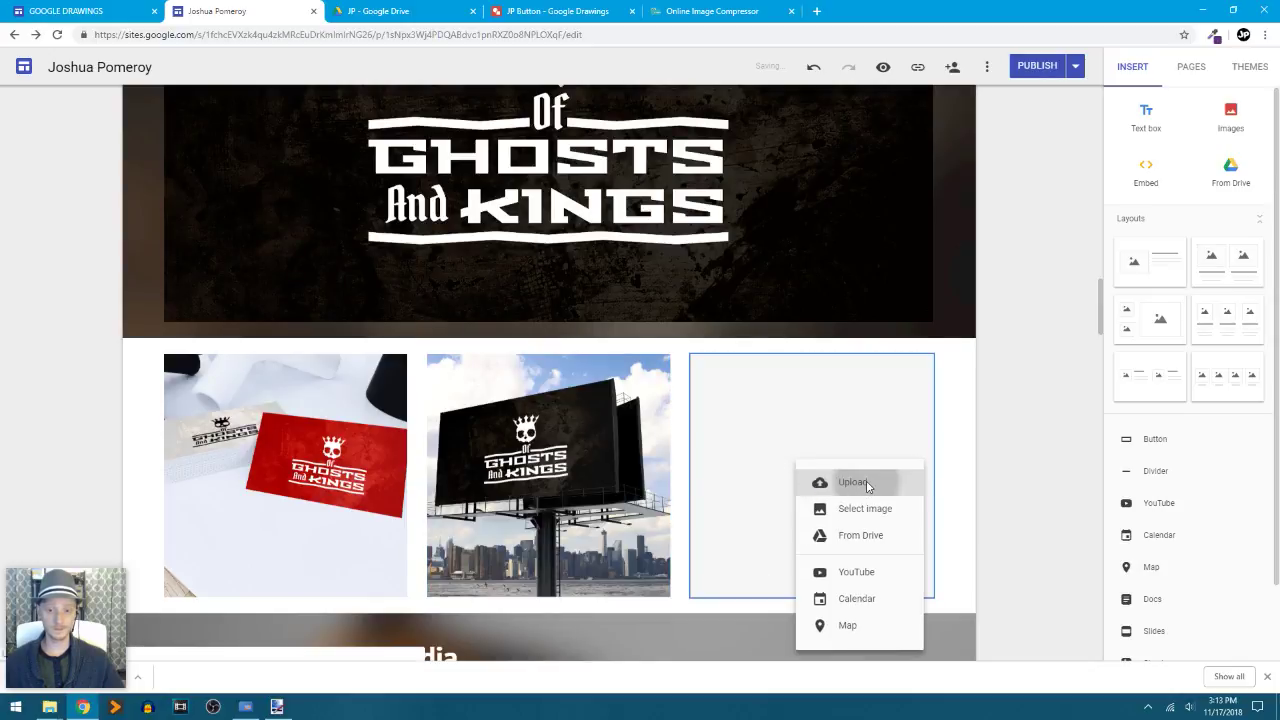
click(848, 483)
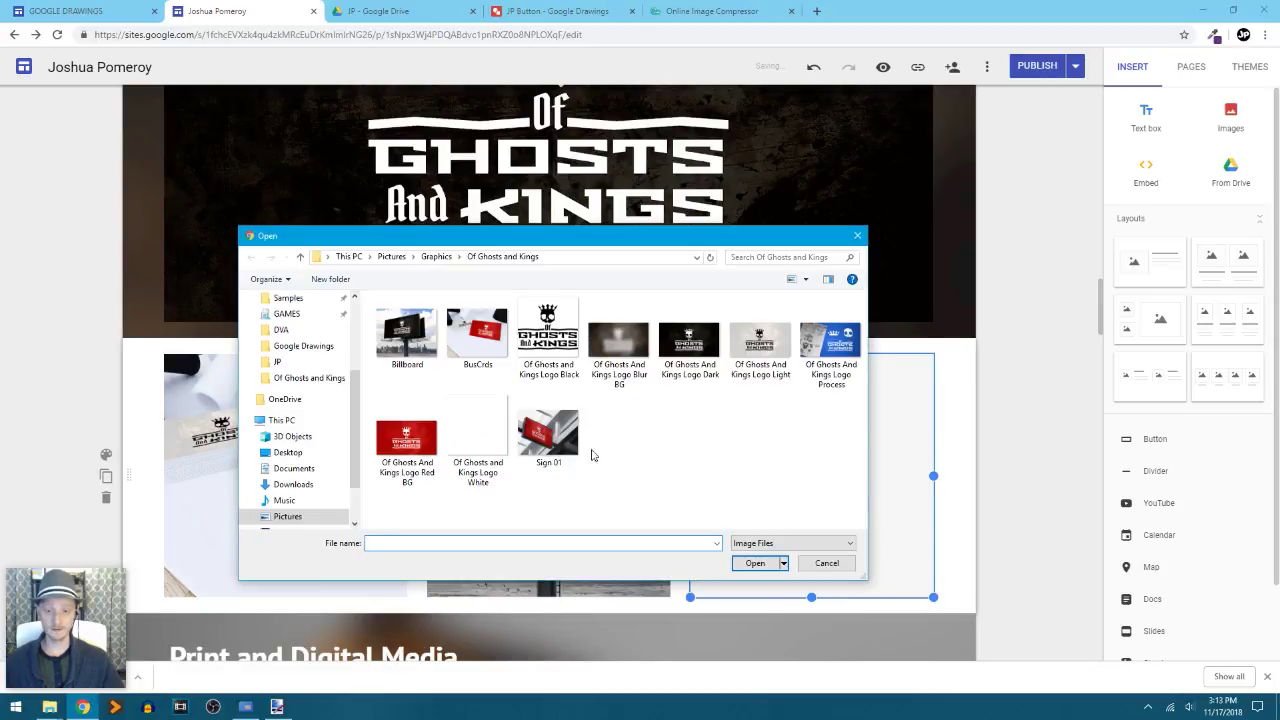
click(555, 447)
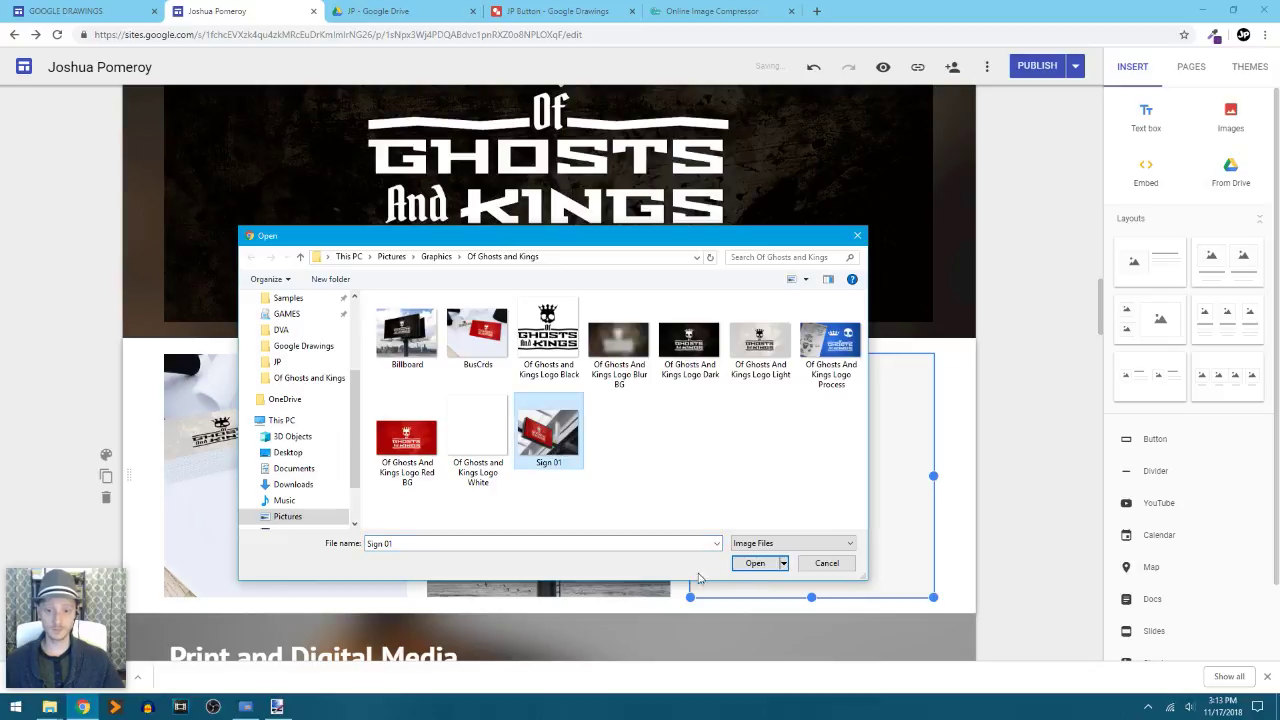
click(755, 563)
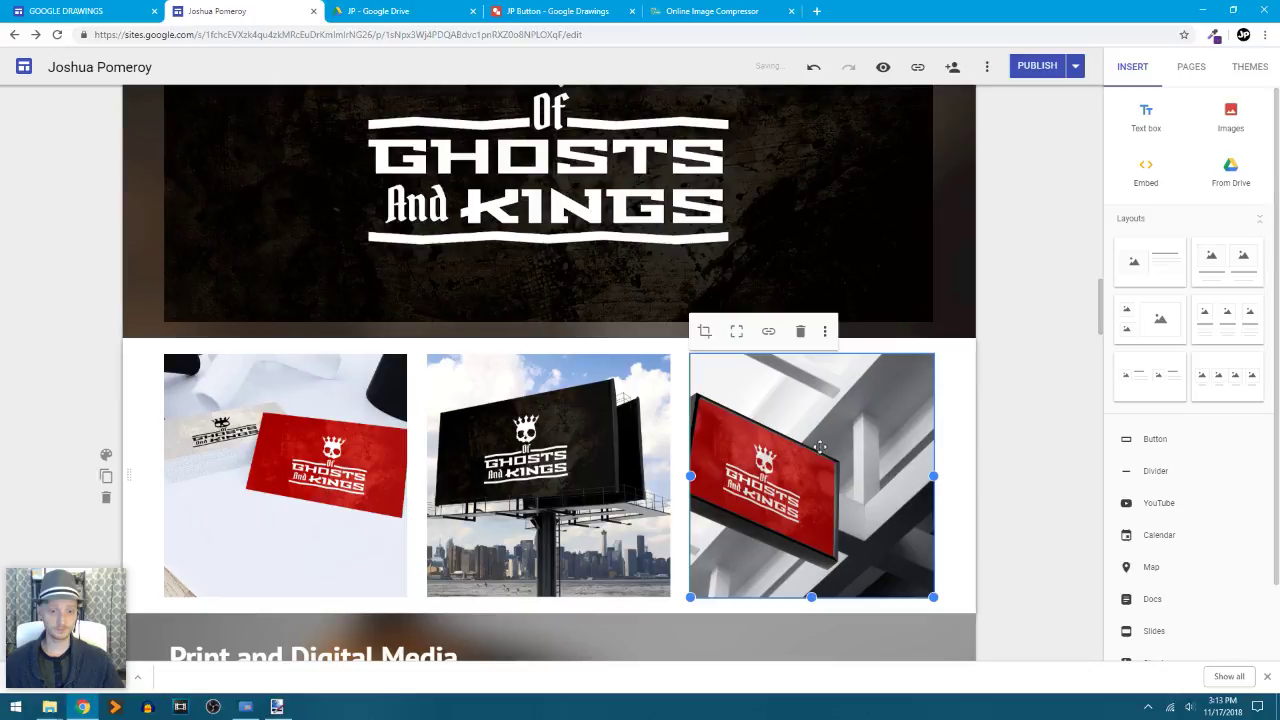
- Reposition the sign image within its crop to show the whole sign, and shift the business card image slightly left in its crop
double_click(828, 446)
drag(828, 446, 874, 458)
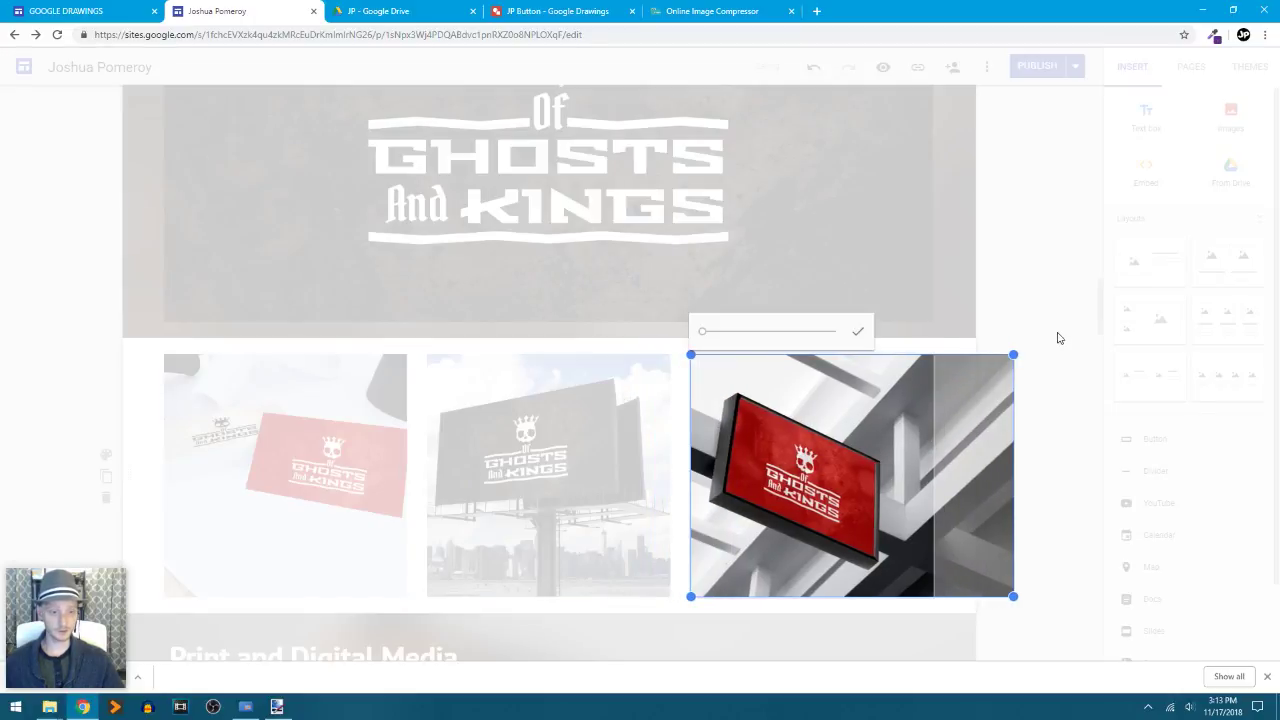
key(Return)
click(348, 474)
double_click(350, 476)
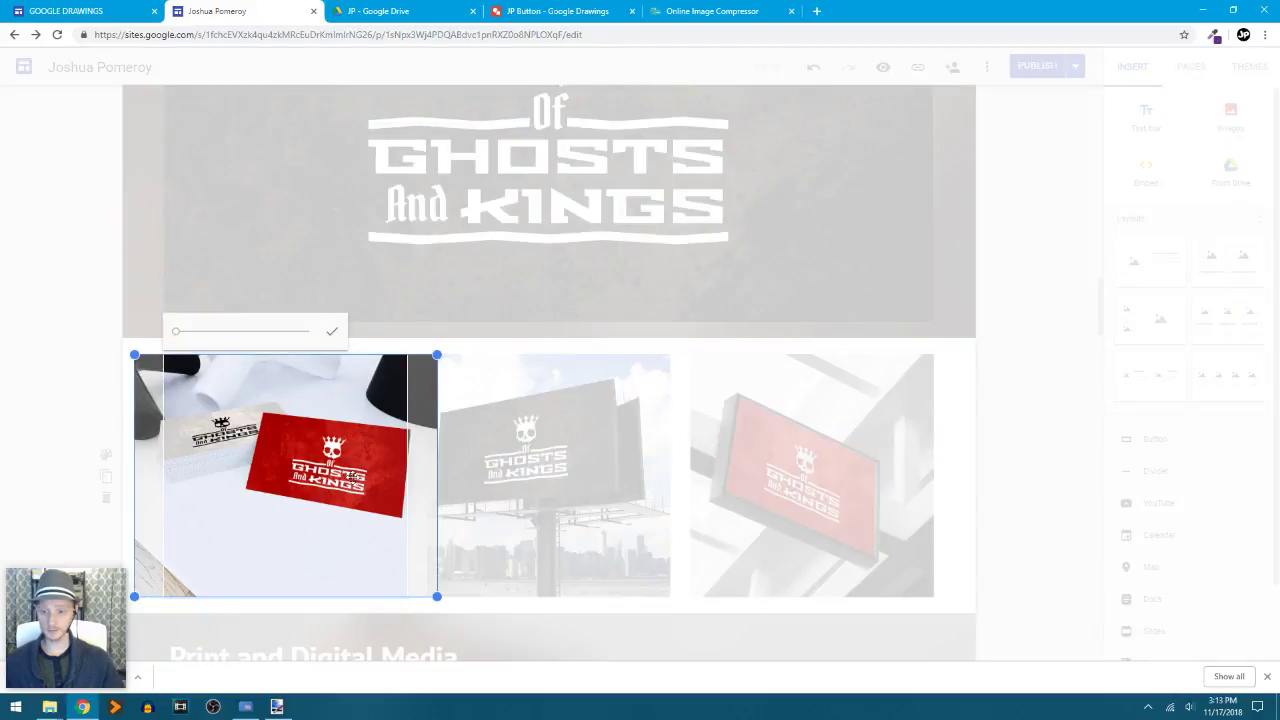
drag(298, 485, 297, 491)
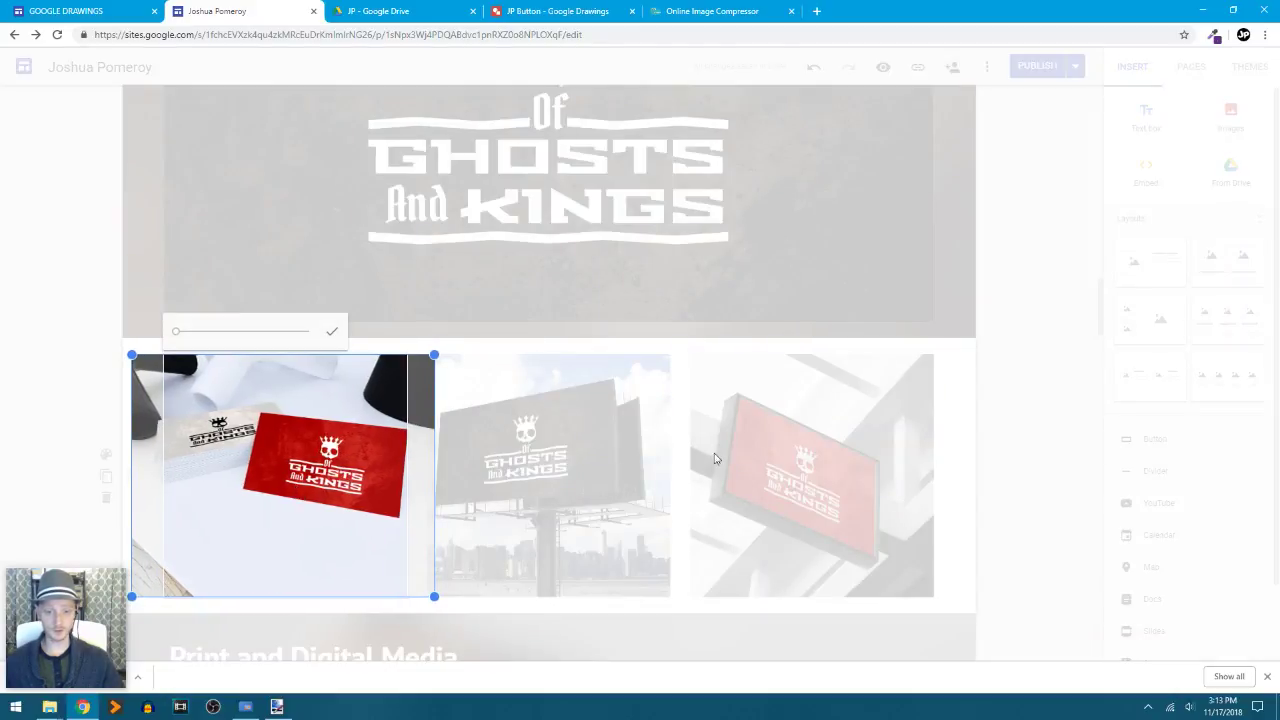
click(598, 485)
- Shift the billboard image slightly right within its crop to center the billboard in the frame
click(587, 466)
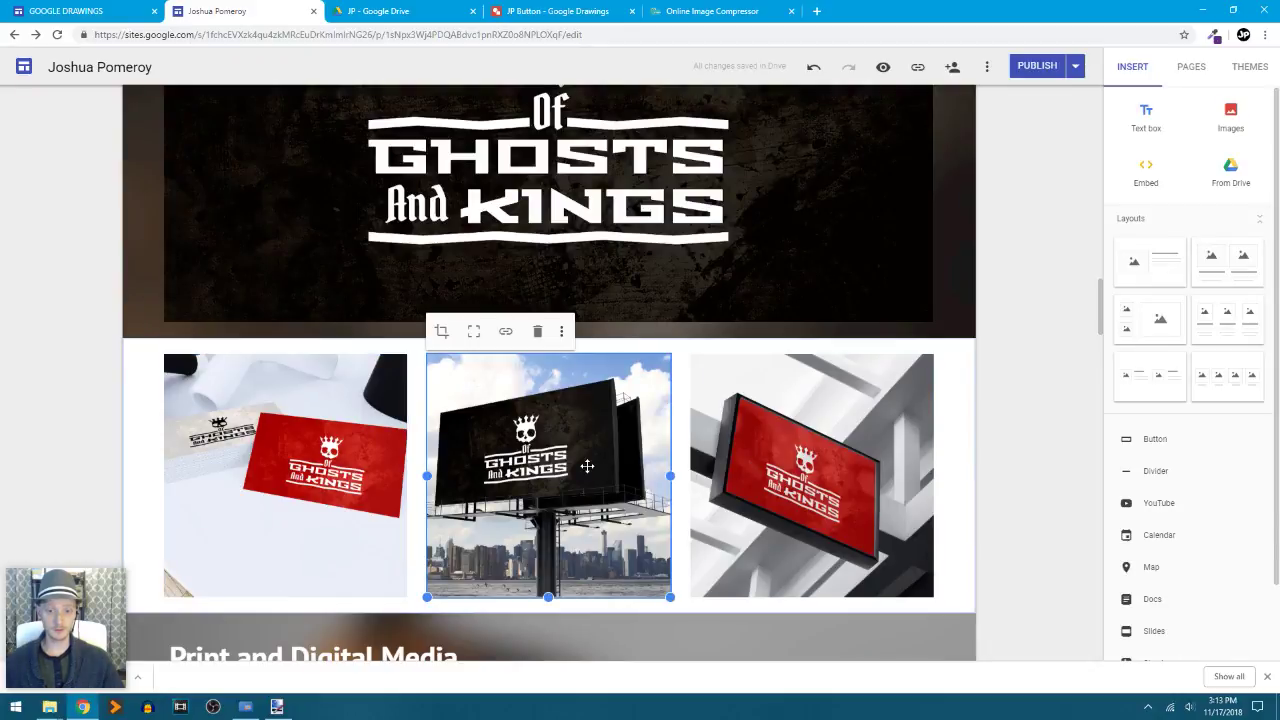
click(442, 332)
drag(548, 458, 562, 467)
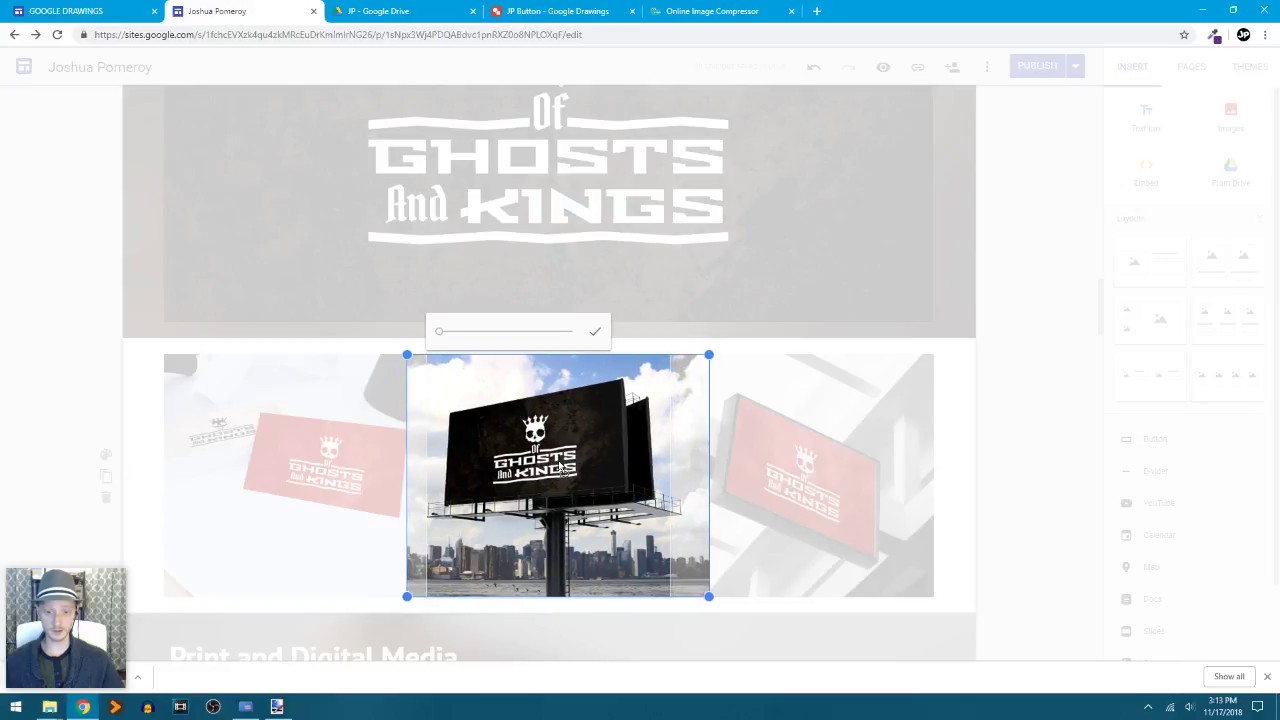
click(1032, 405)
click(1029, 423)
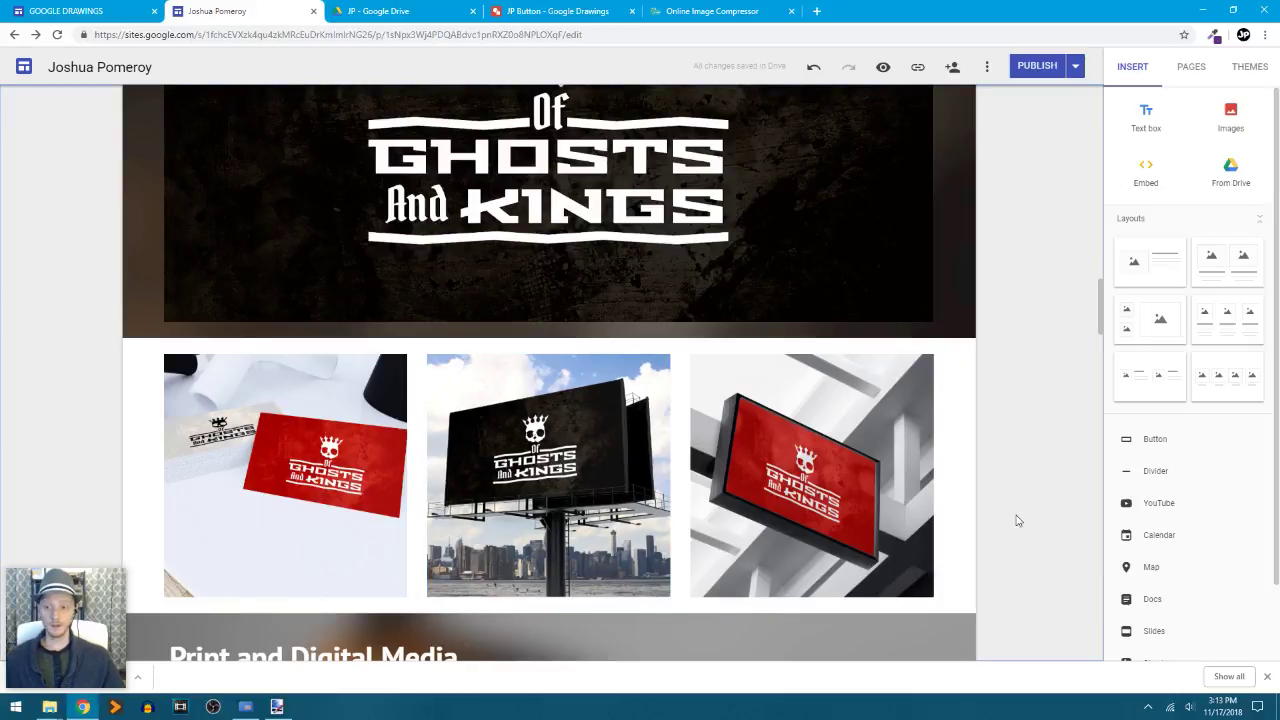
- Examine the new Of Ghosts and Kings image row alongside the Print and Digital Media and The Human State sections
scroll(1016, 520, up, 3)
scroll(1016, 520, down, 3)
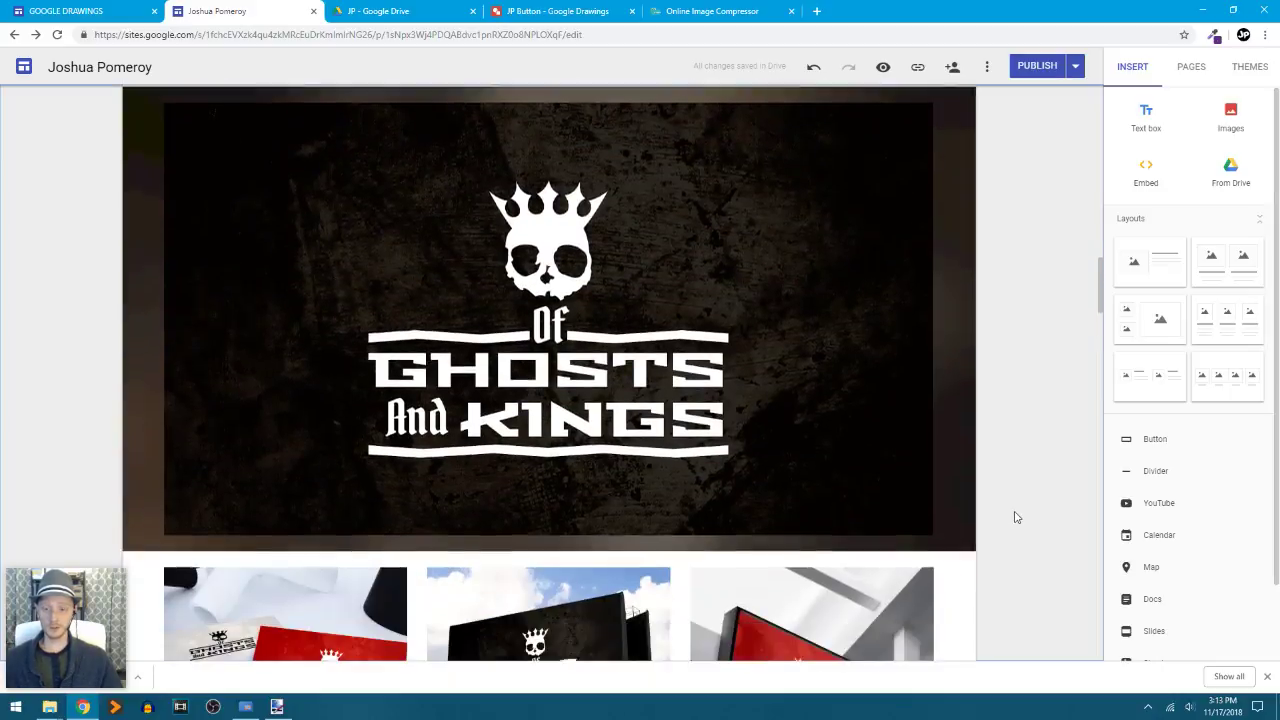
scroll(528, 256, down, 2)
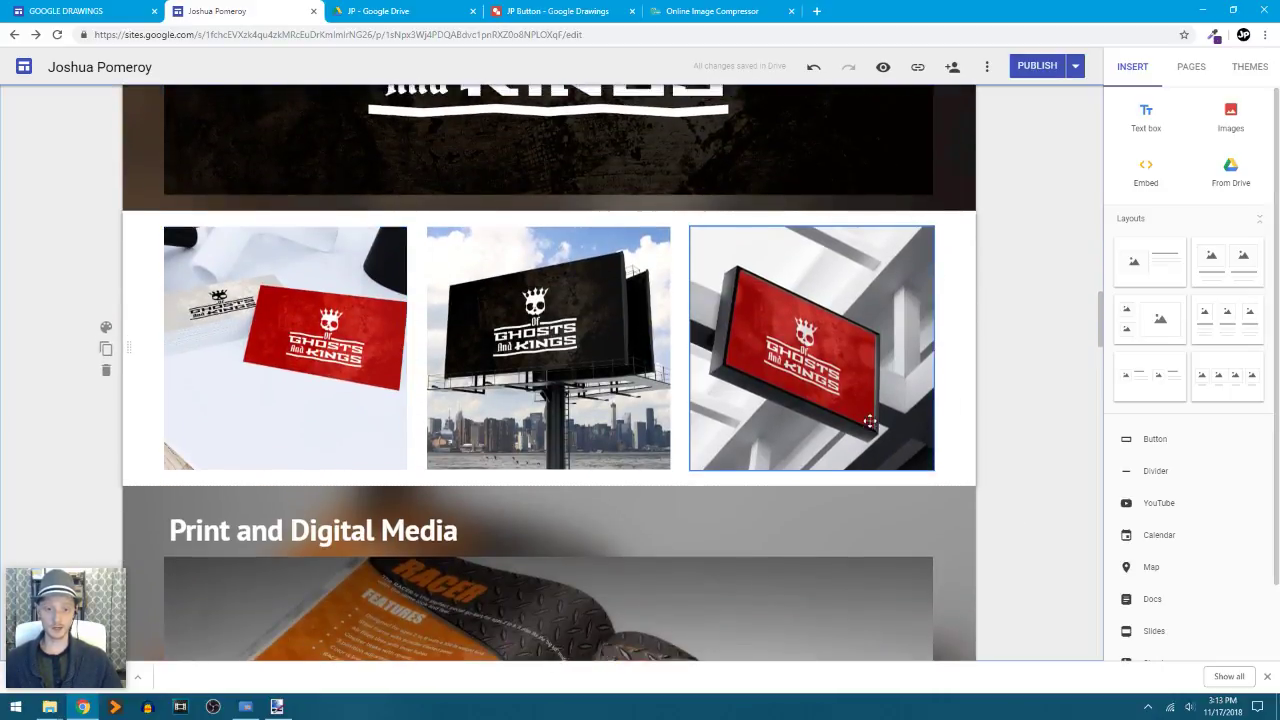
scroll(512, 253, up, 3)
scroll(886, 424, down, 3)
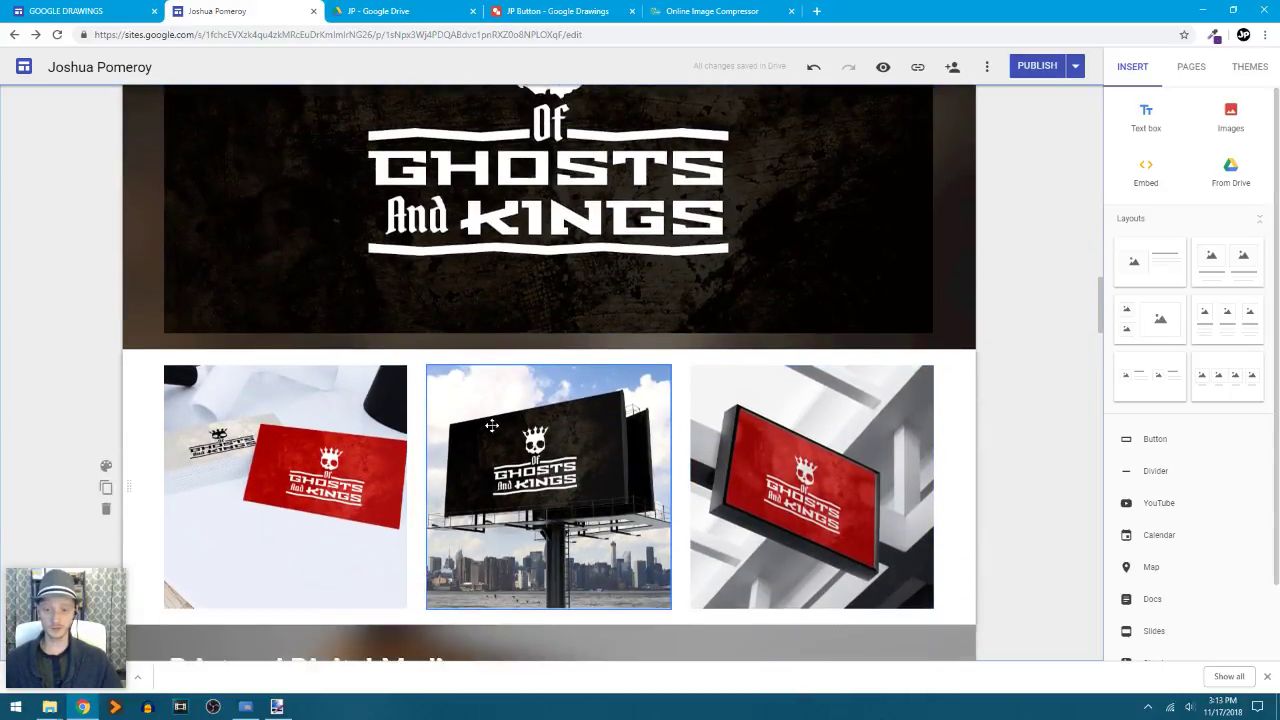
scroll(1034, 492, down, 5)
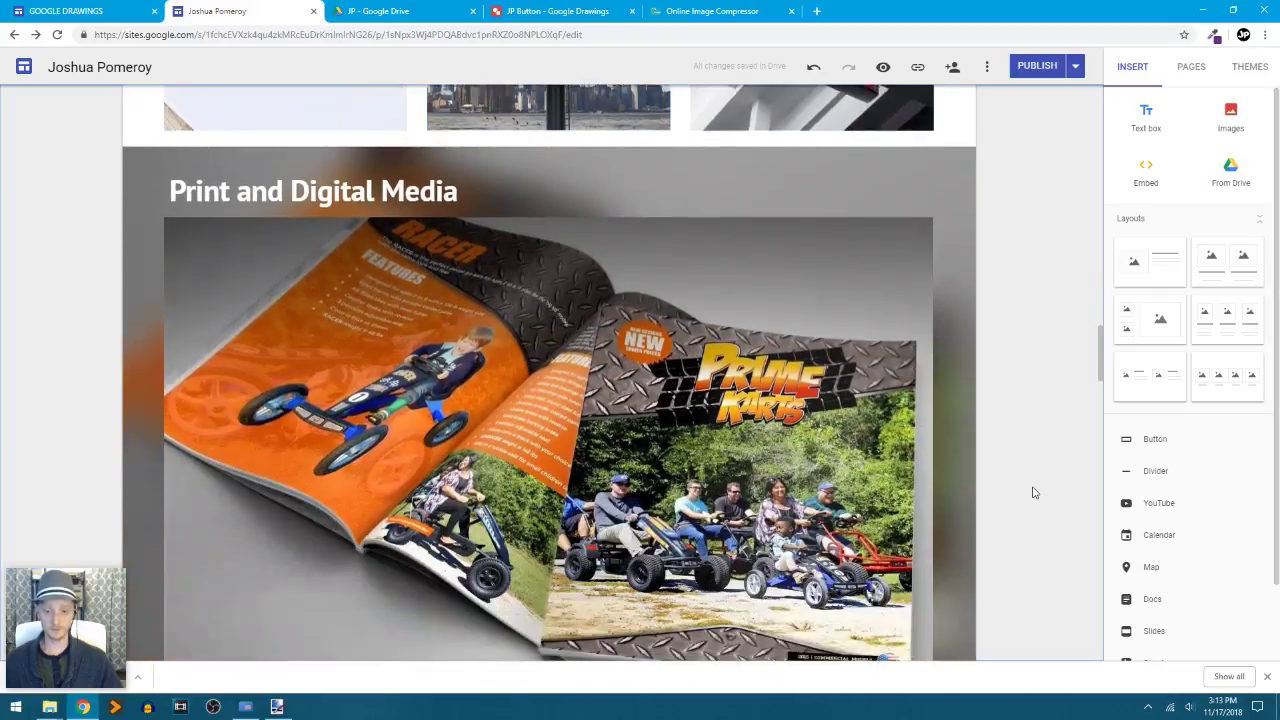
scroll(1034, 492, up, 15)
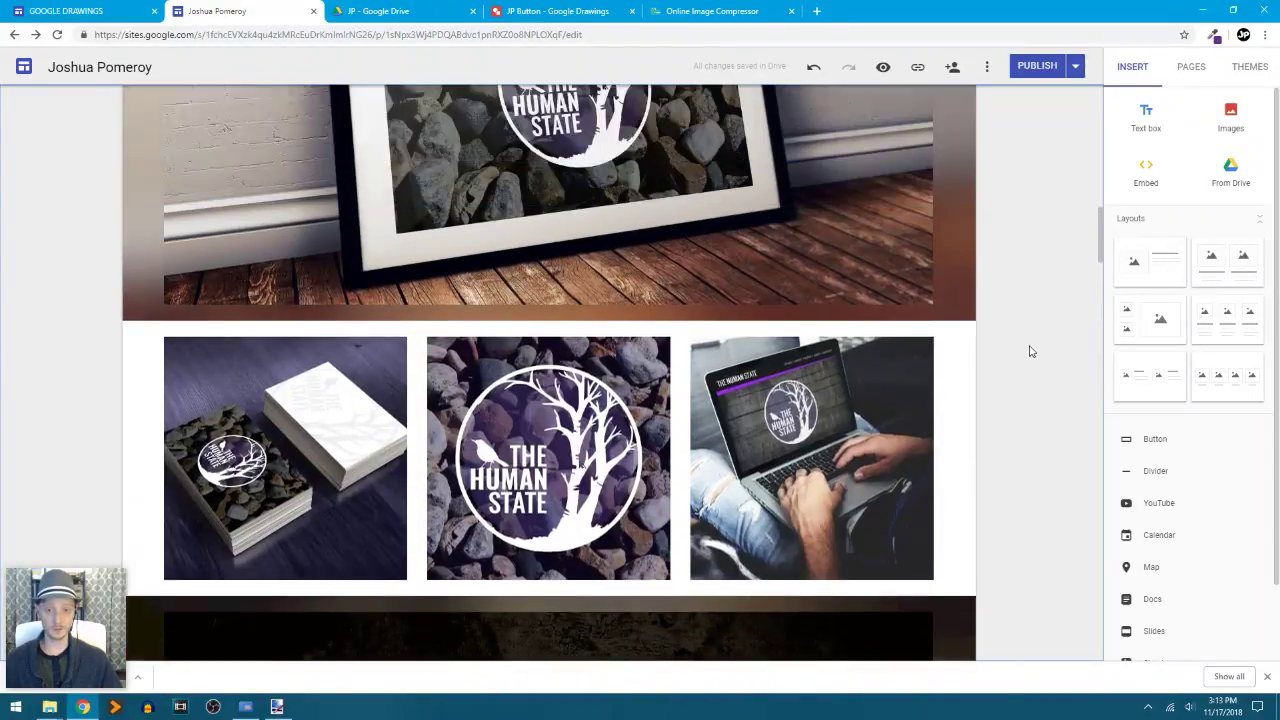
scroll(1031, 351, up, 2)
- Publish the updated site and open the published version of the Design page
click(1030, 65)
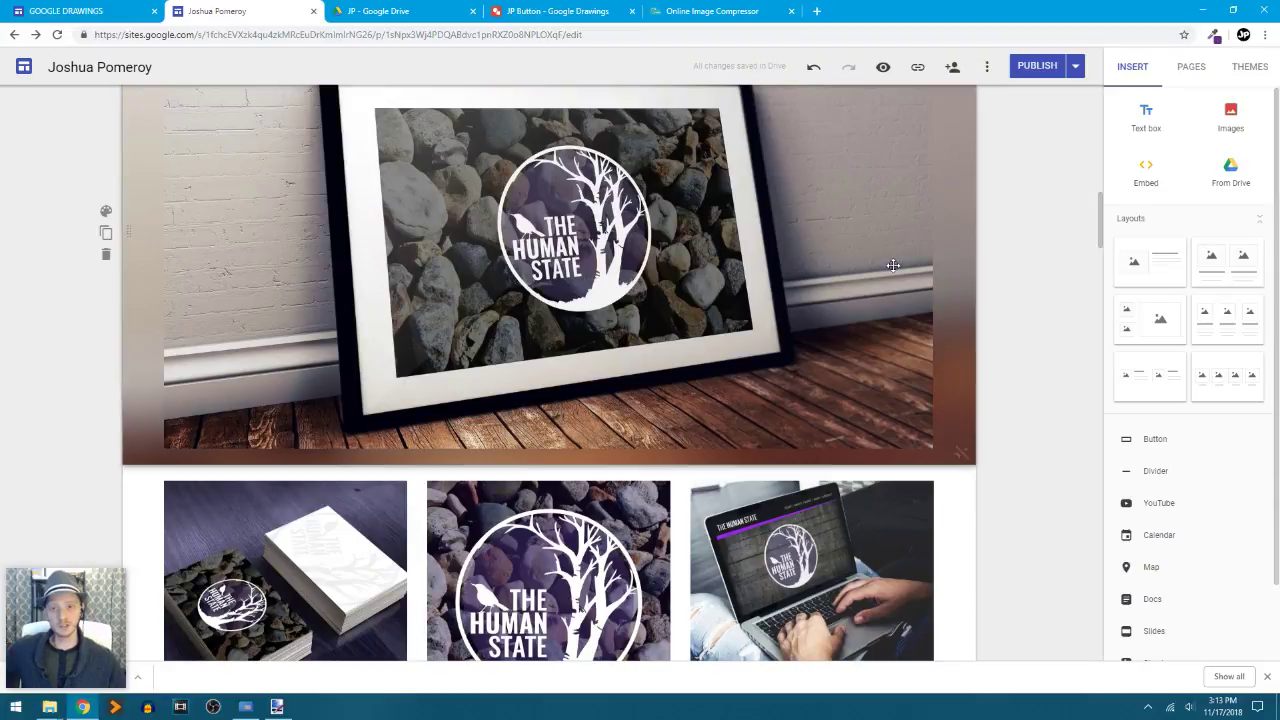
scroll(1040, 247, up, 2)
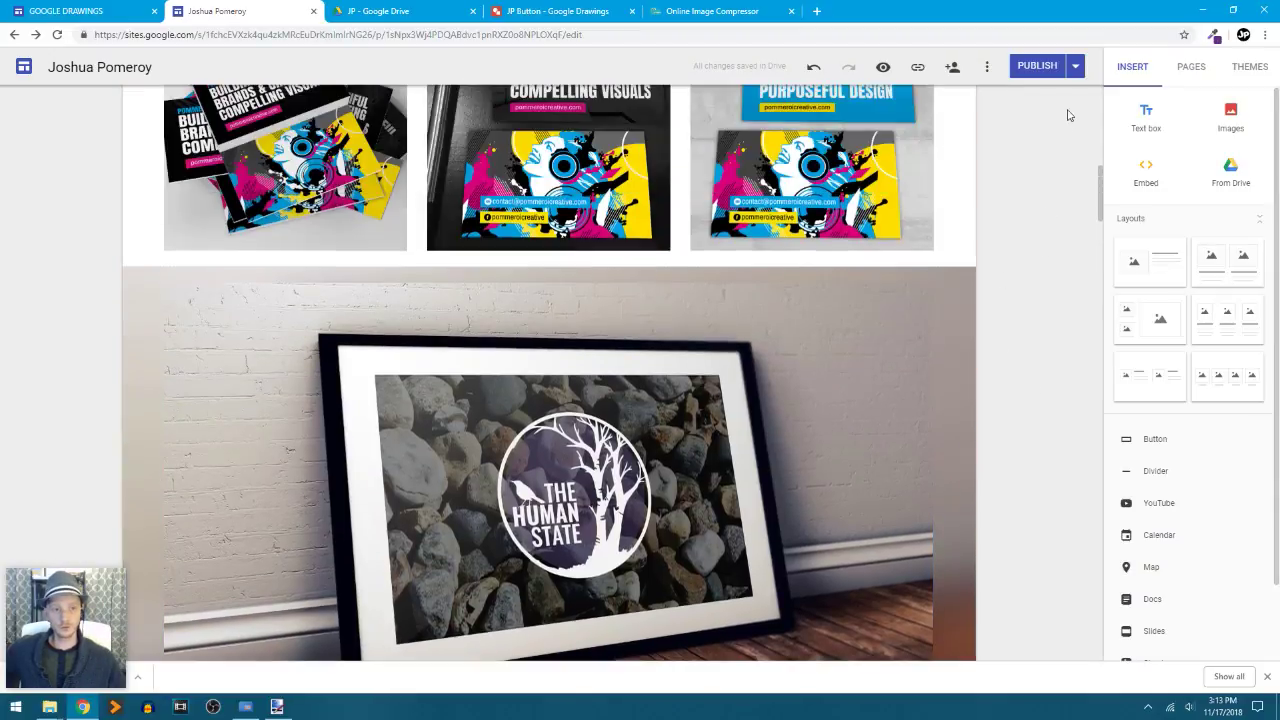
click(1076, 66)
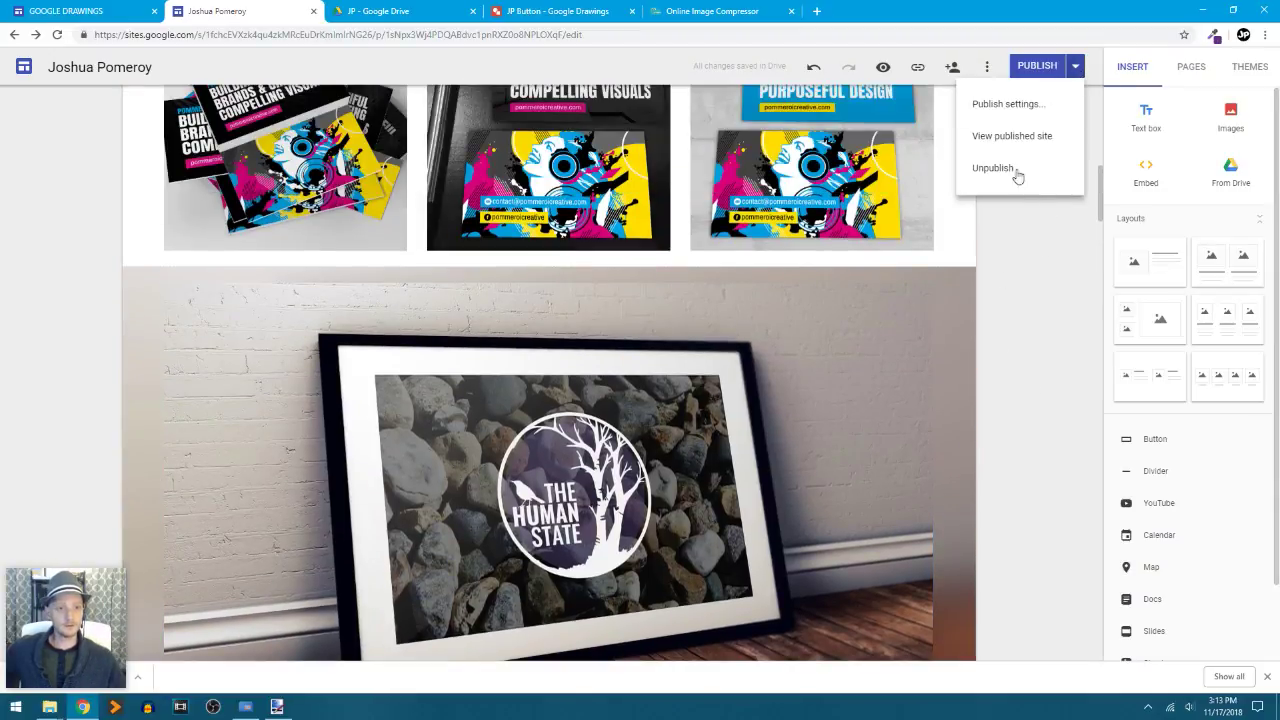
click(1043, 148)
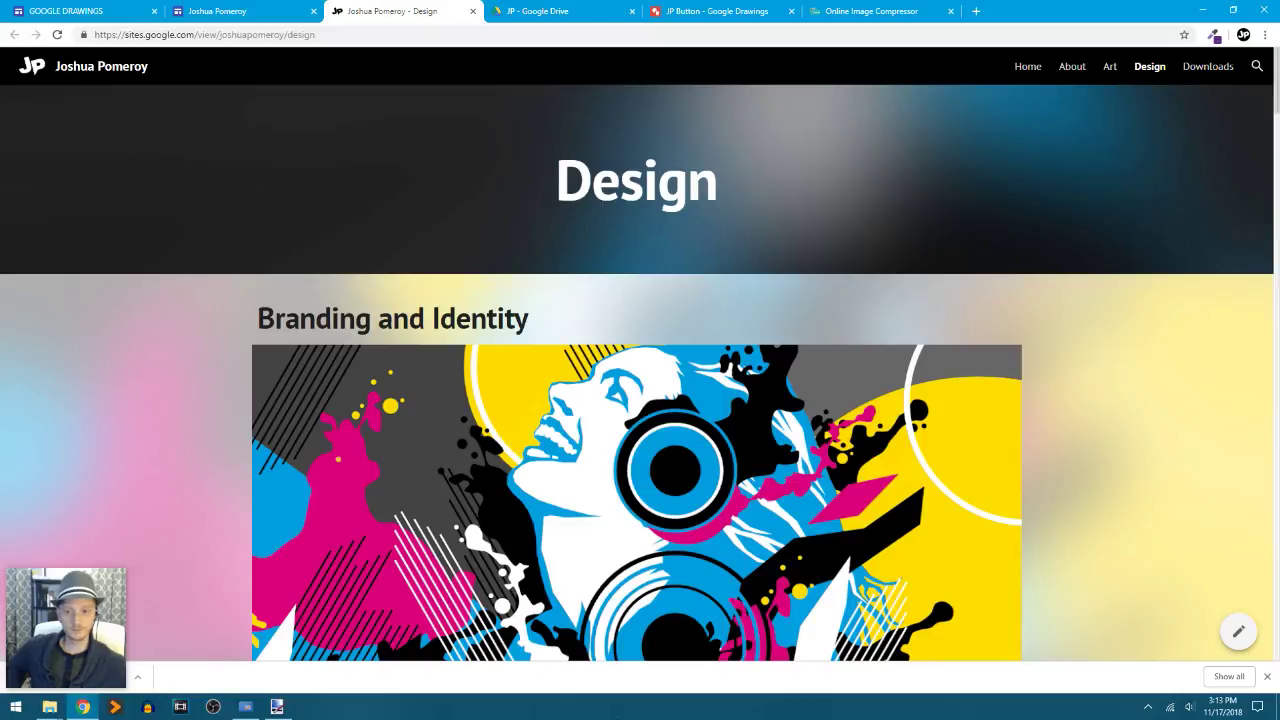
- Review the published Design page from the Branding and Identity section through Print and Digital Media to the footer, and revisit the opening image rows
scroll(1036, 489, down, 8)
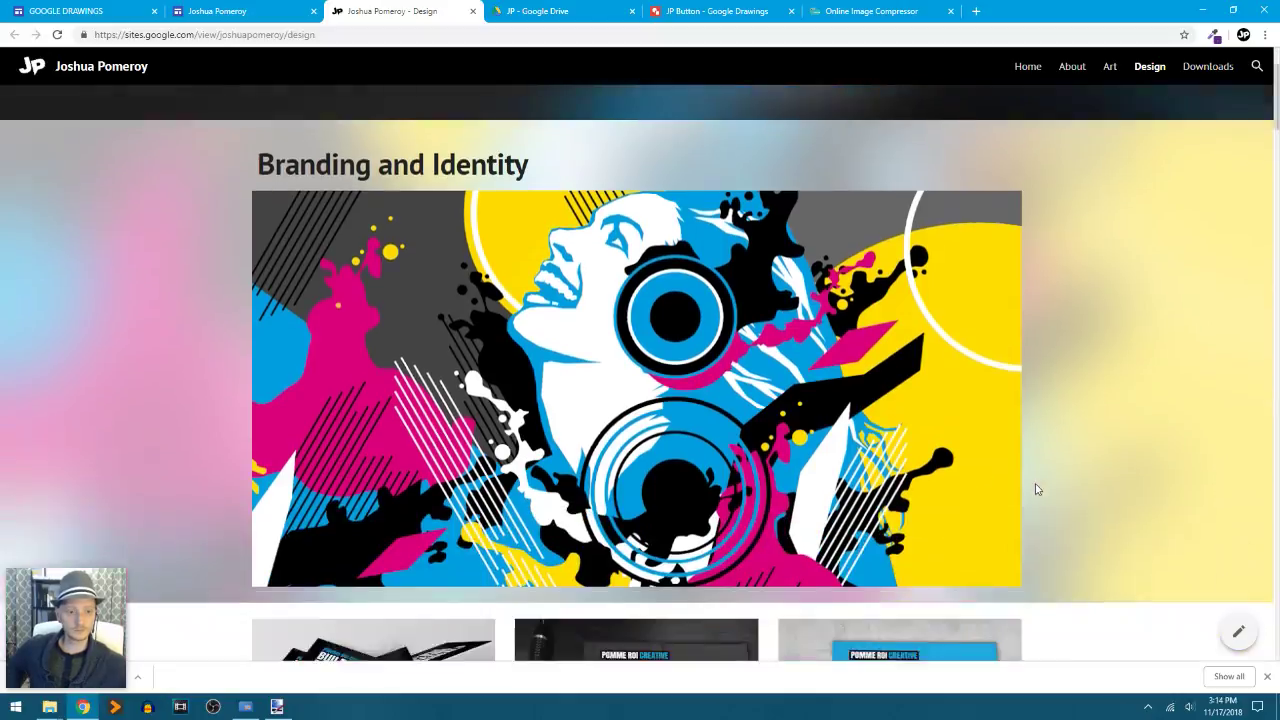
scroll(1036, 489, down, 10)
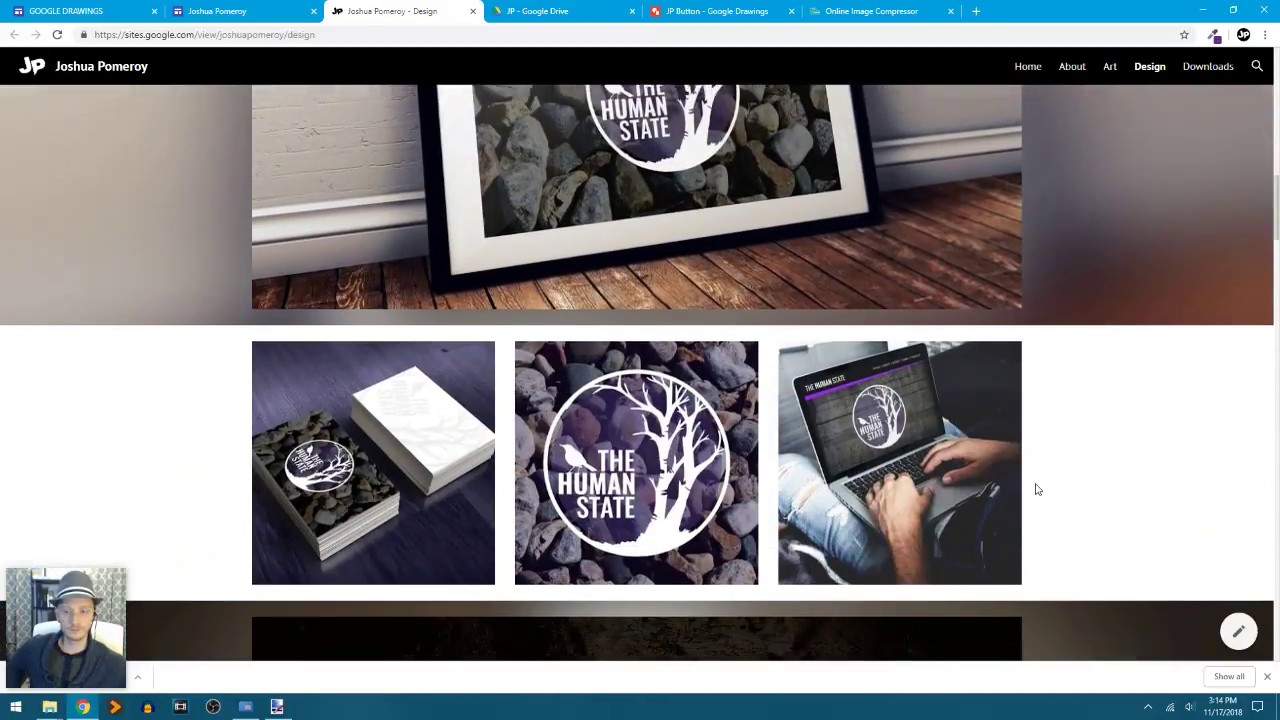
scroll(1036, 489, down, 3)
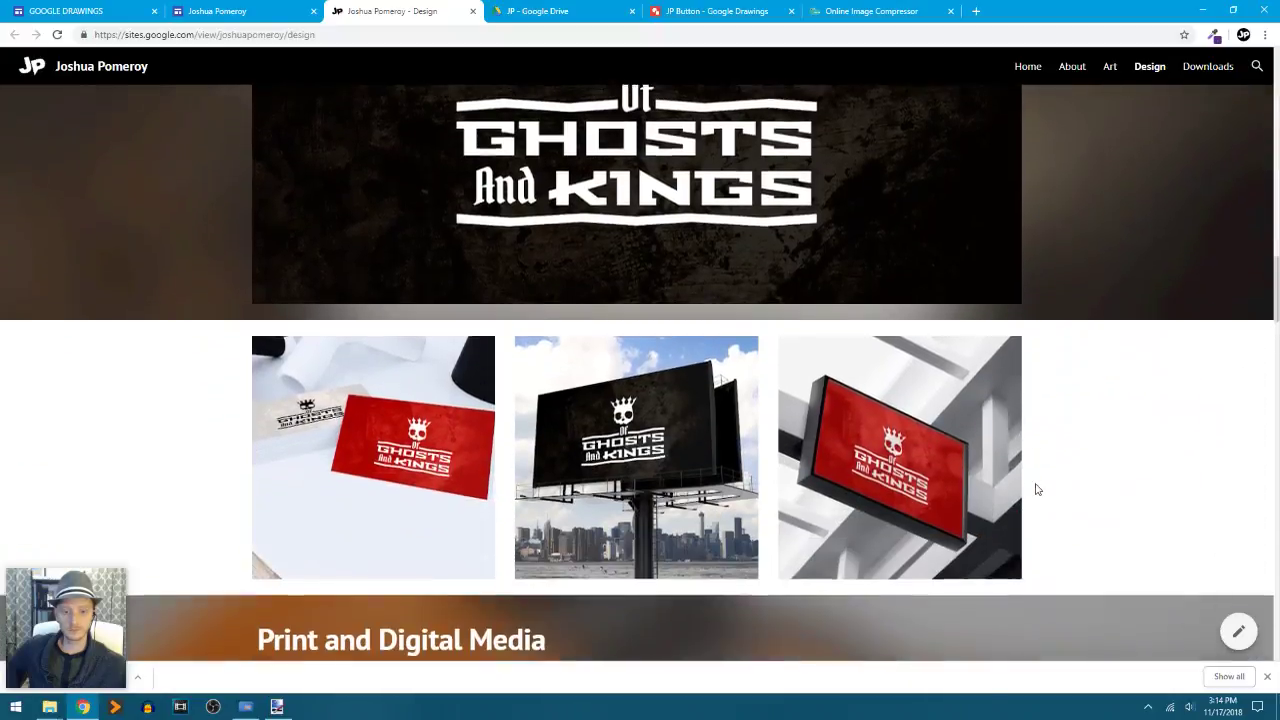
scroll(1036, 489, up, 3)
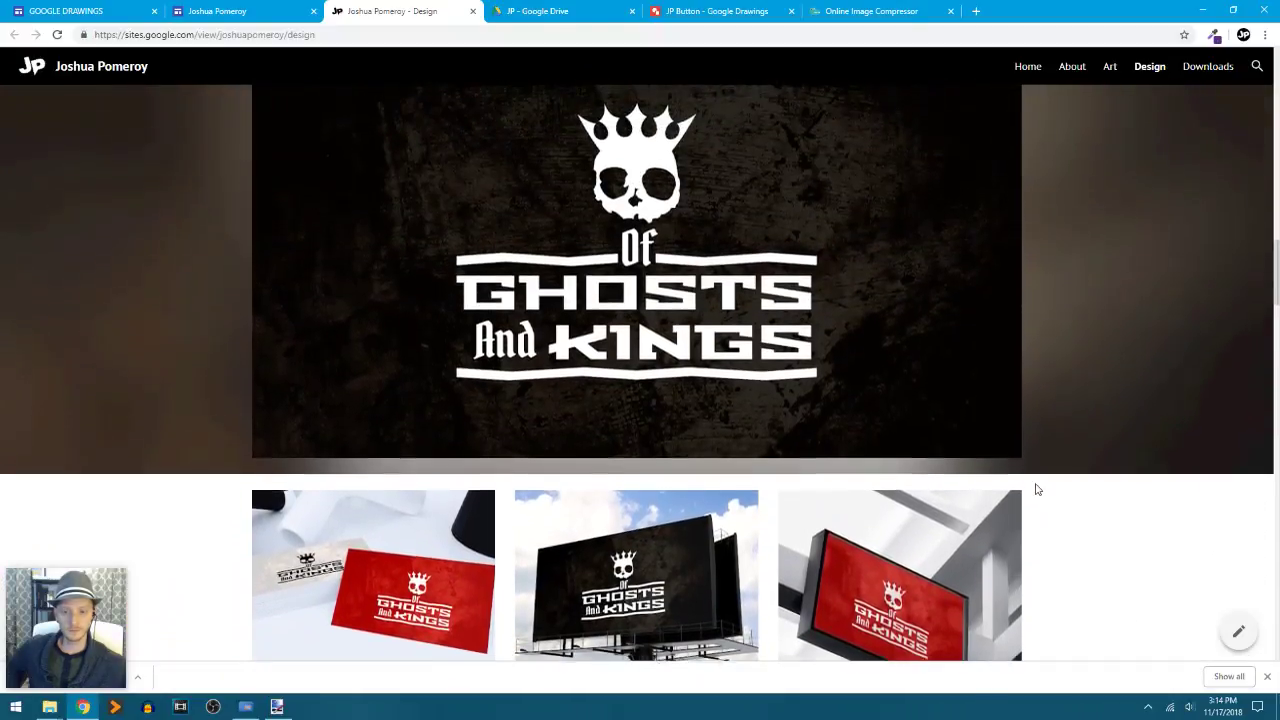
scroll(1036, 489, down, 5)
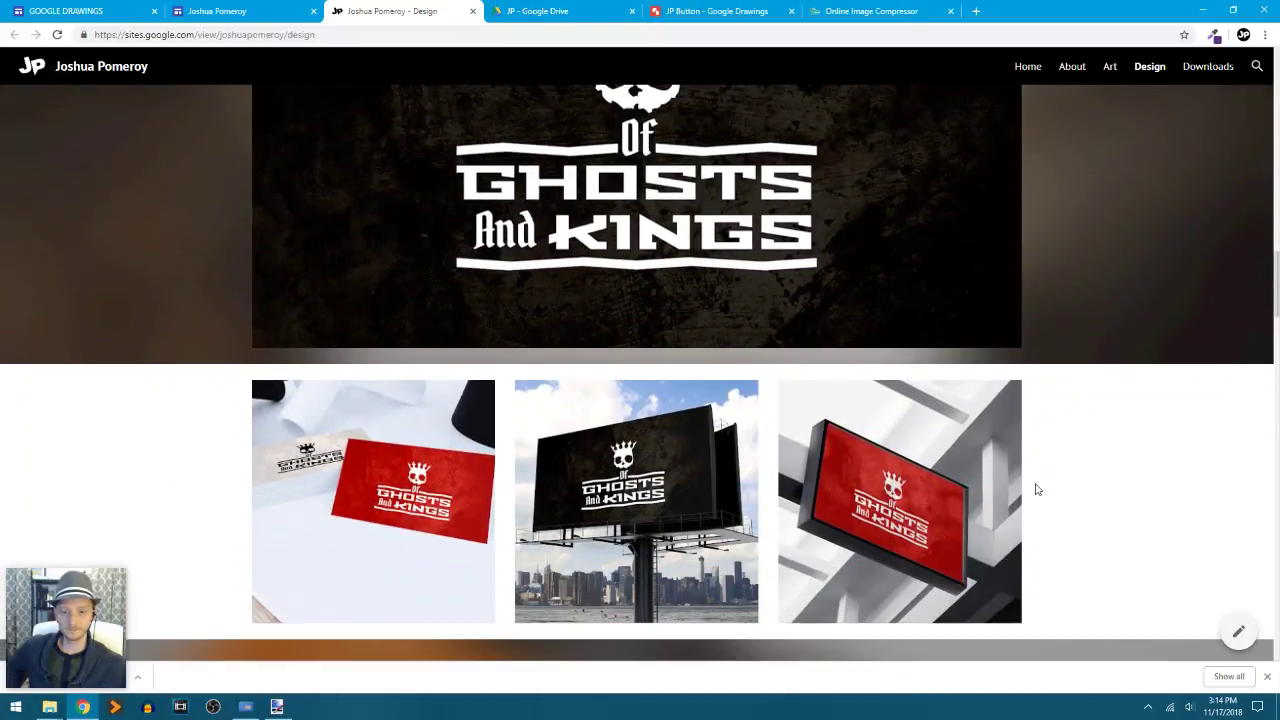
scroll(1036, 489, down, 6)
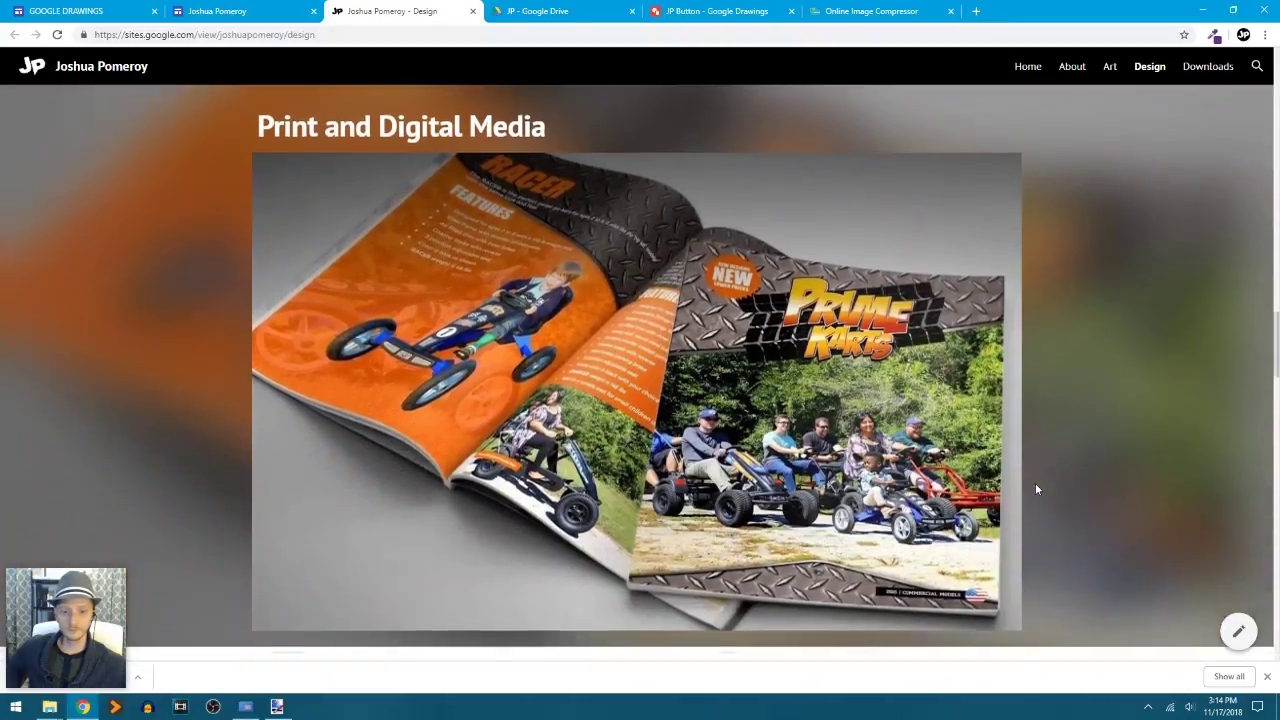
scroll(1036, 489, down, 15)
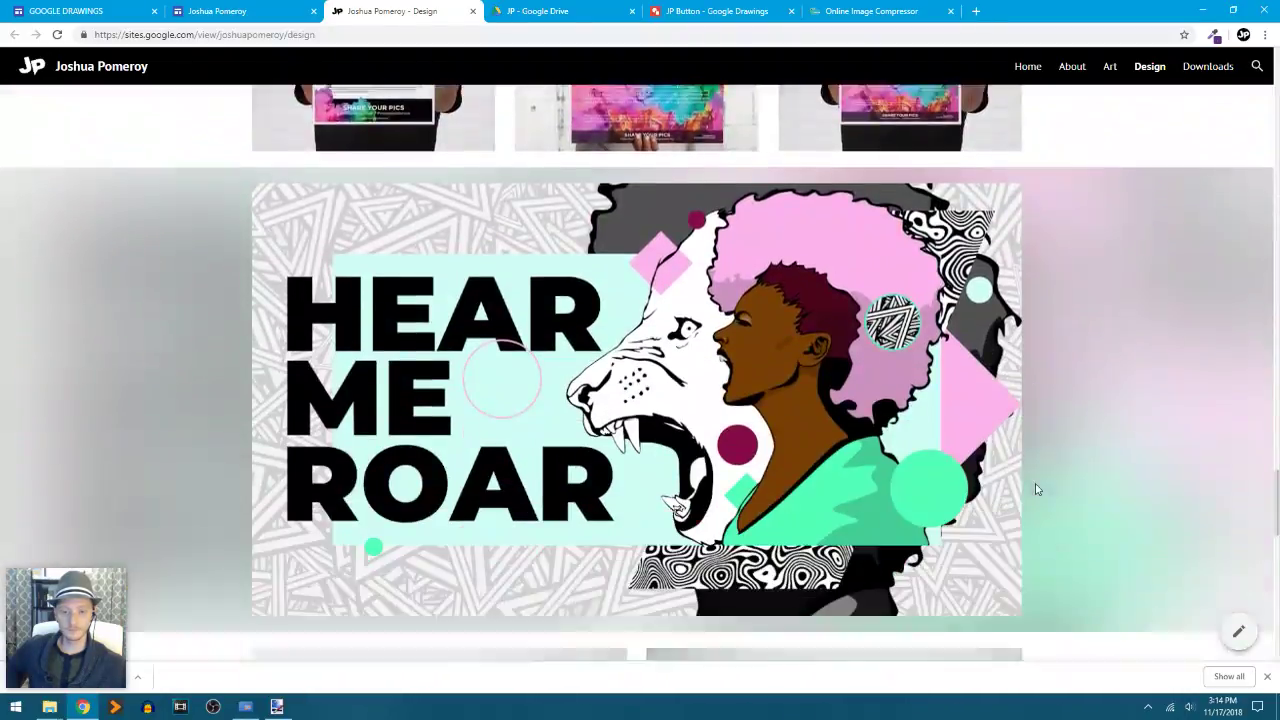
scroll(1036, 489, down, 5)
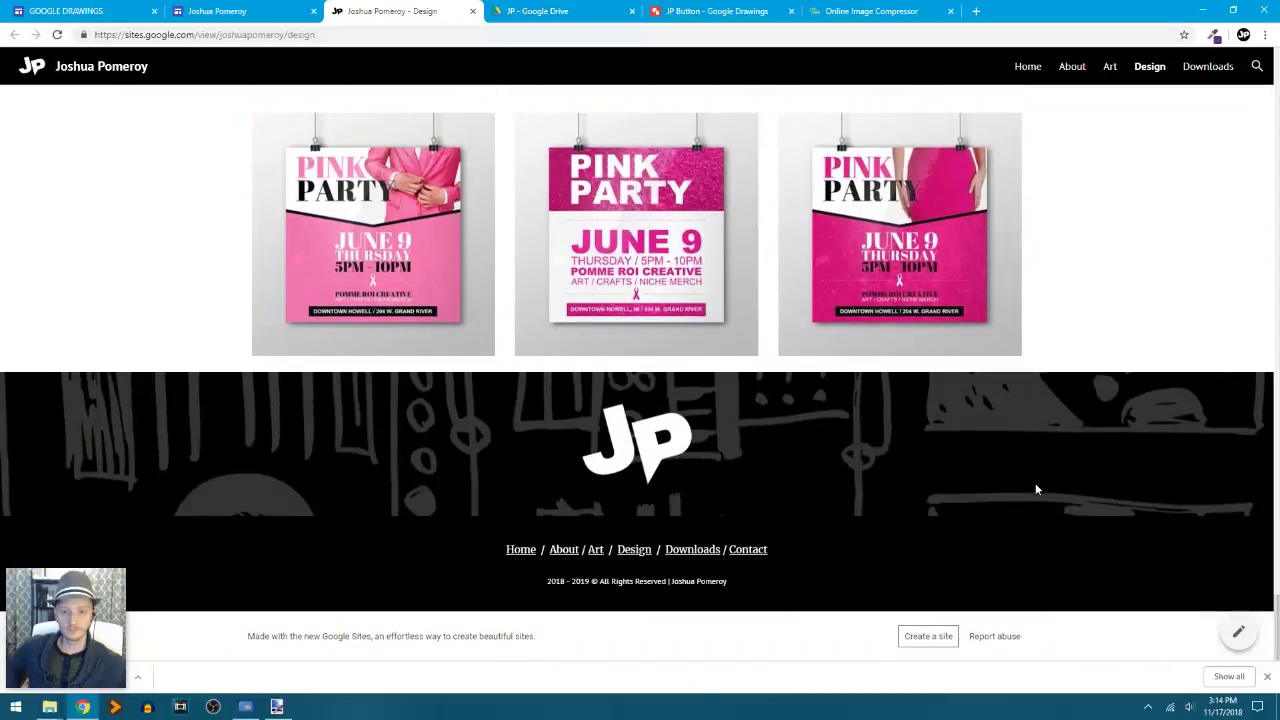
scroll(1036, 489, up, 20)
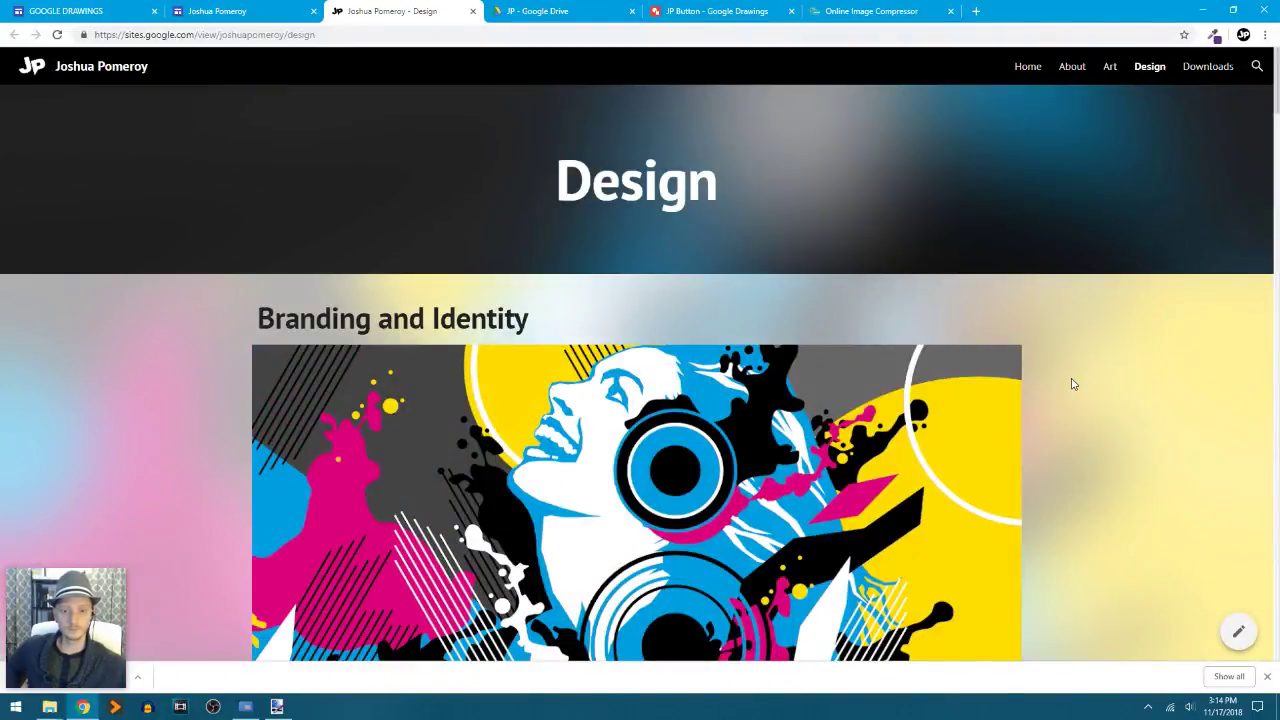
scroll(1072, 384, down, 5)
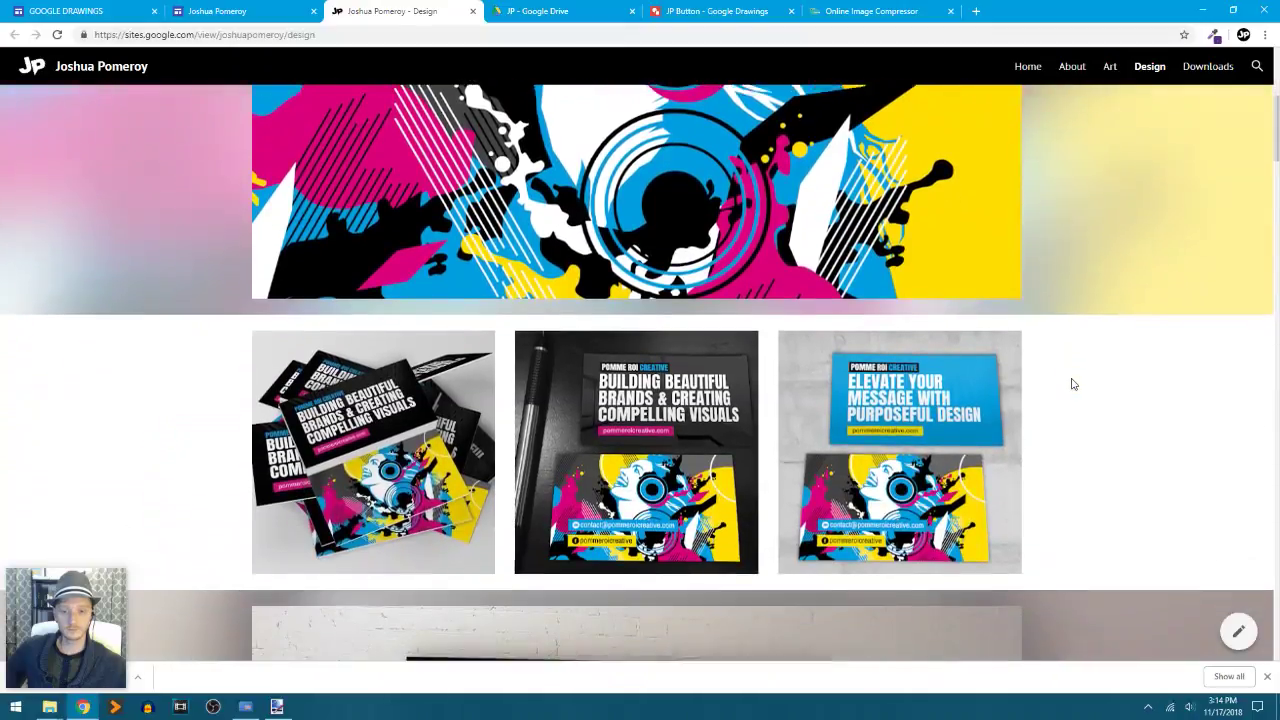
scroll(1072, 384, down, 4)
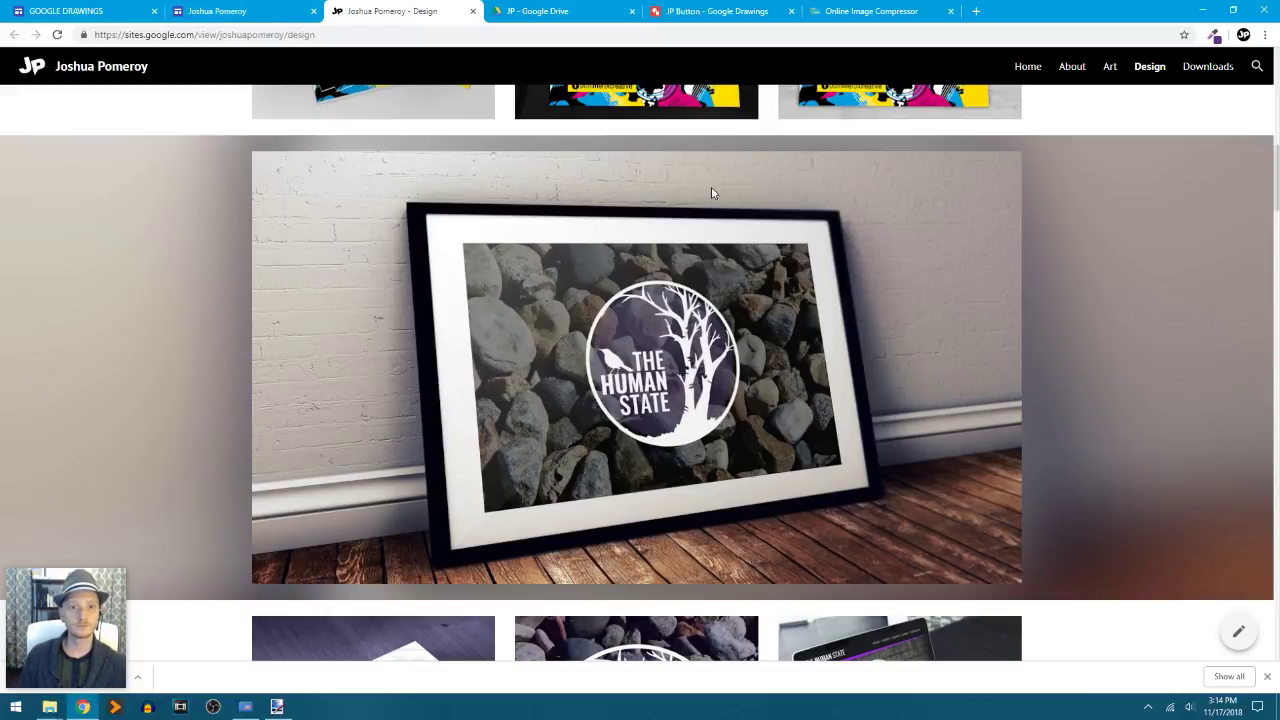
- Switch to the JP Button drawing in Google Drawings and close it
click(717, 14)
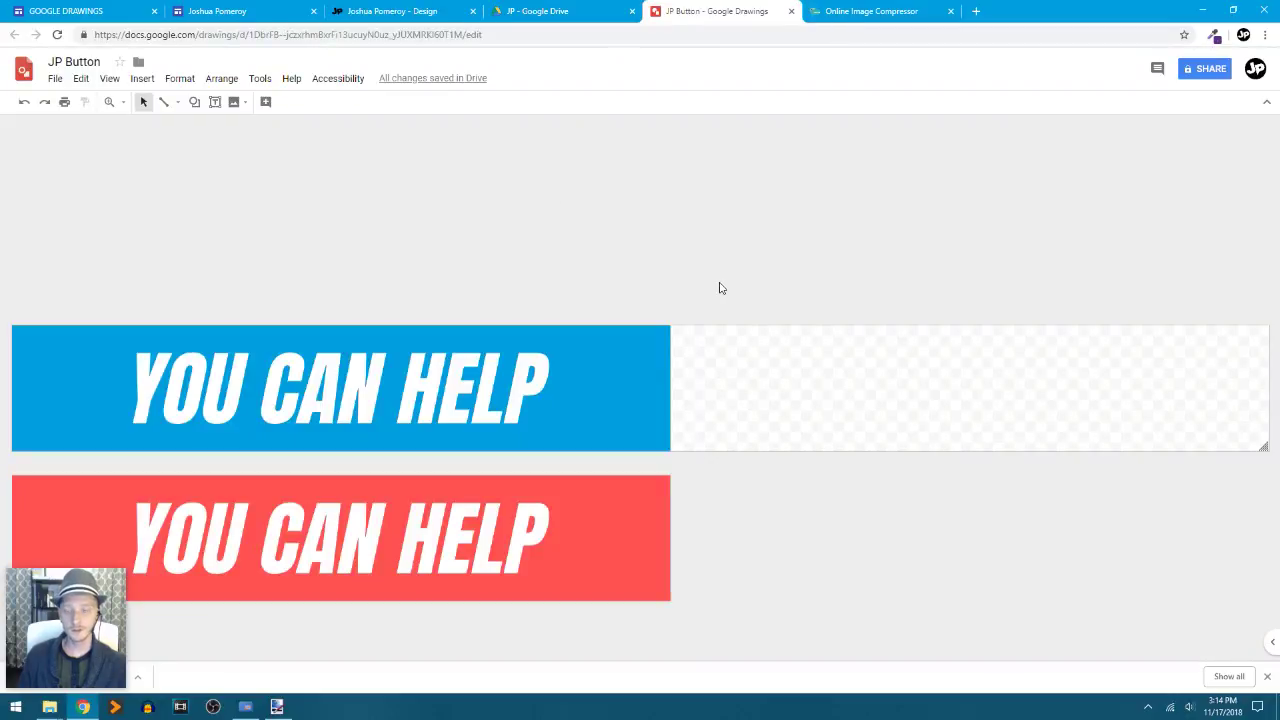
click(792, 11)
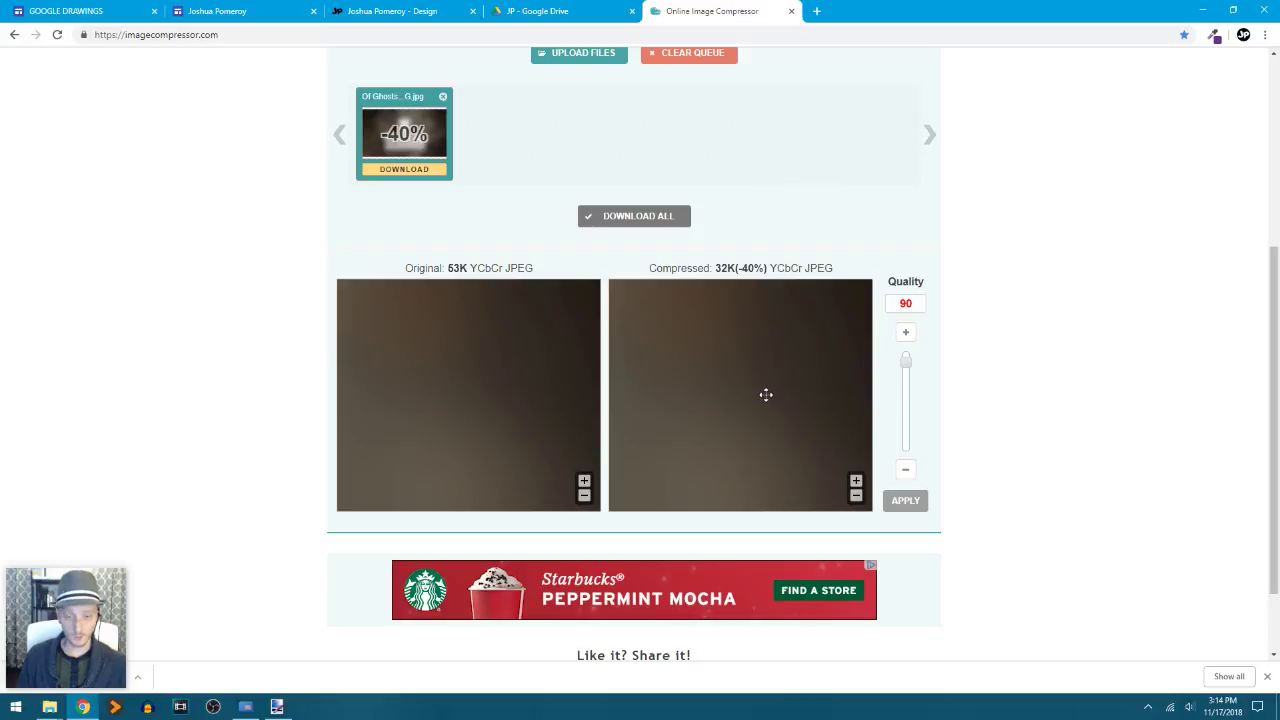
- Compare the original and compressed previews of the Of Ghosts JPG across different areas of the image in the Online Image Compressor
drag(754, 400, 674, 462)
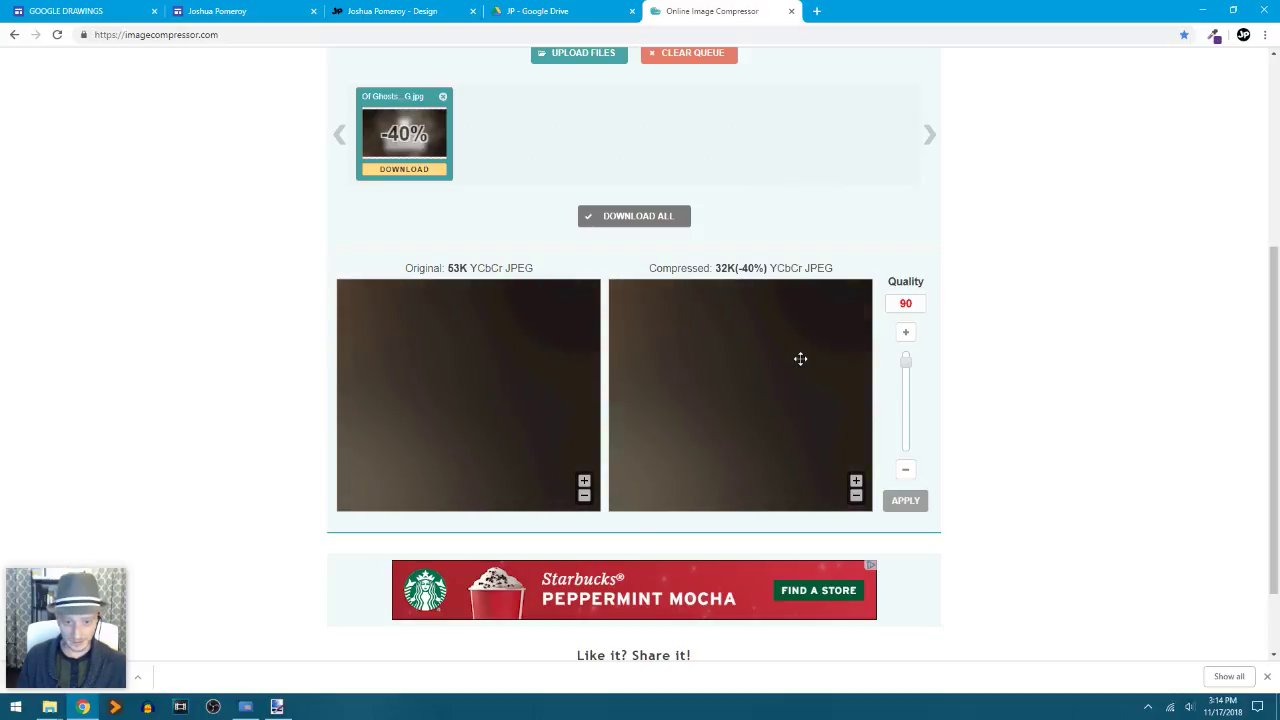
drag(800, 357, 863, 323)
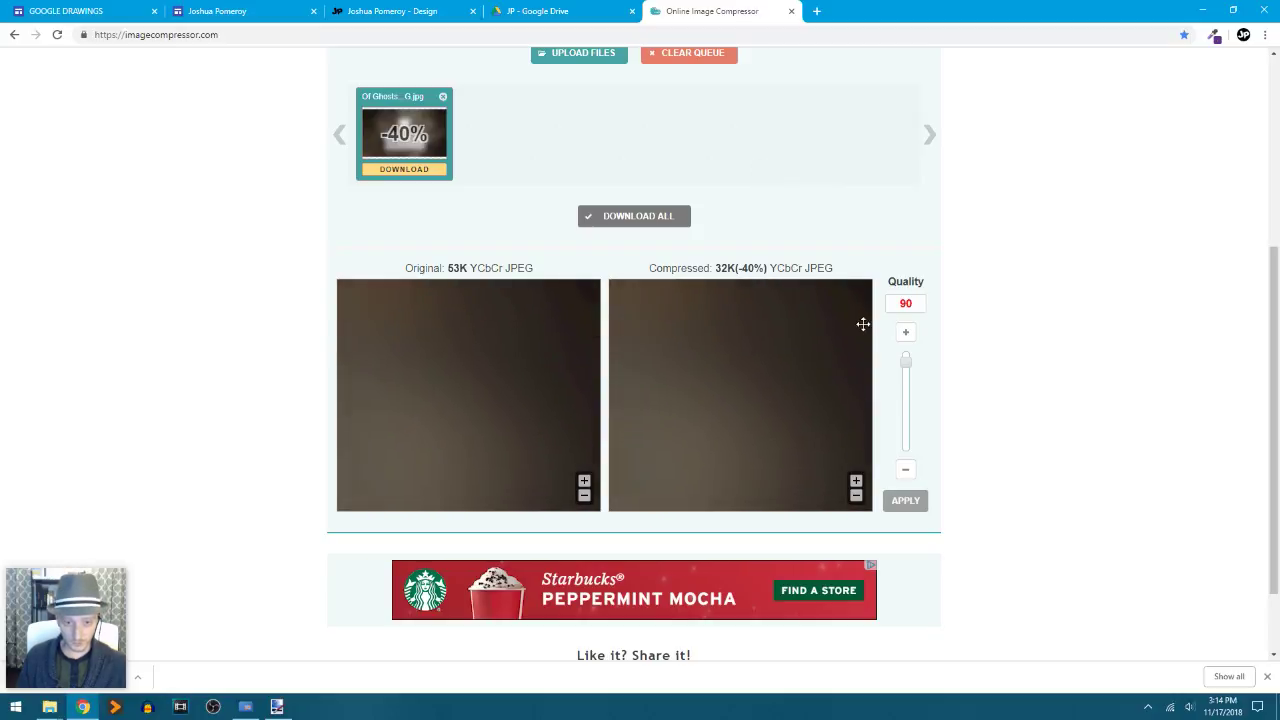
drag(723, 420, 834, 331)
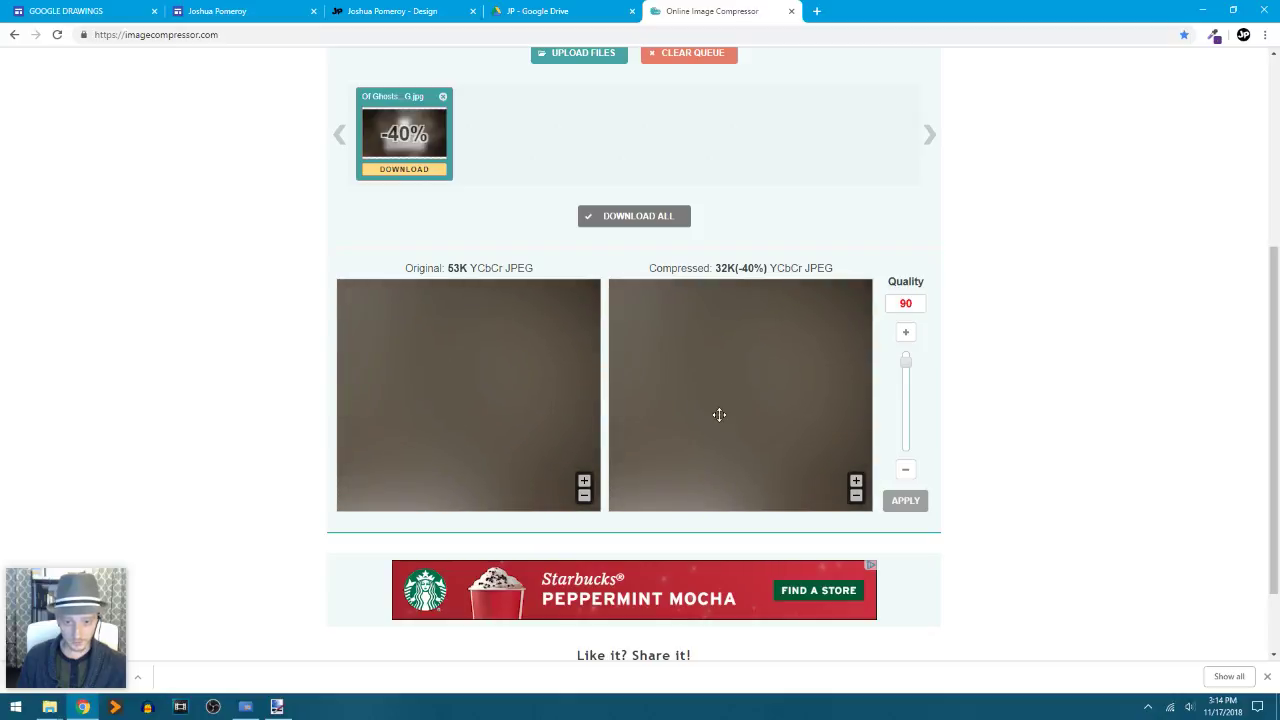
drag(741, 394, 786, 349)
drag(701, 430, 797, 429)
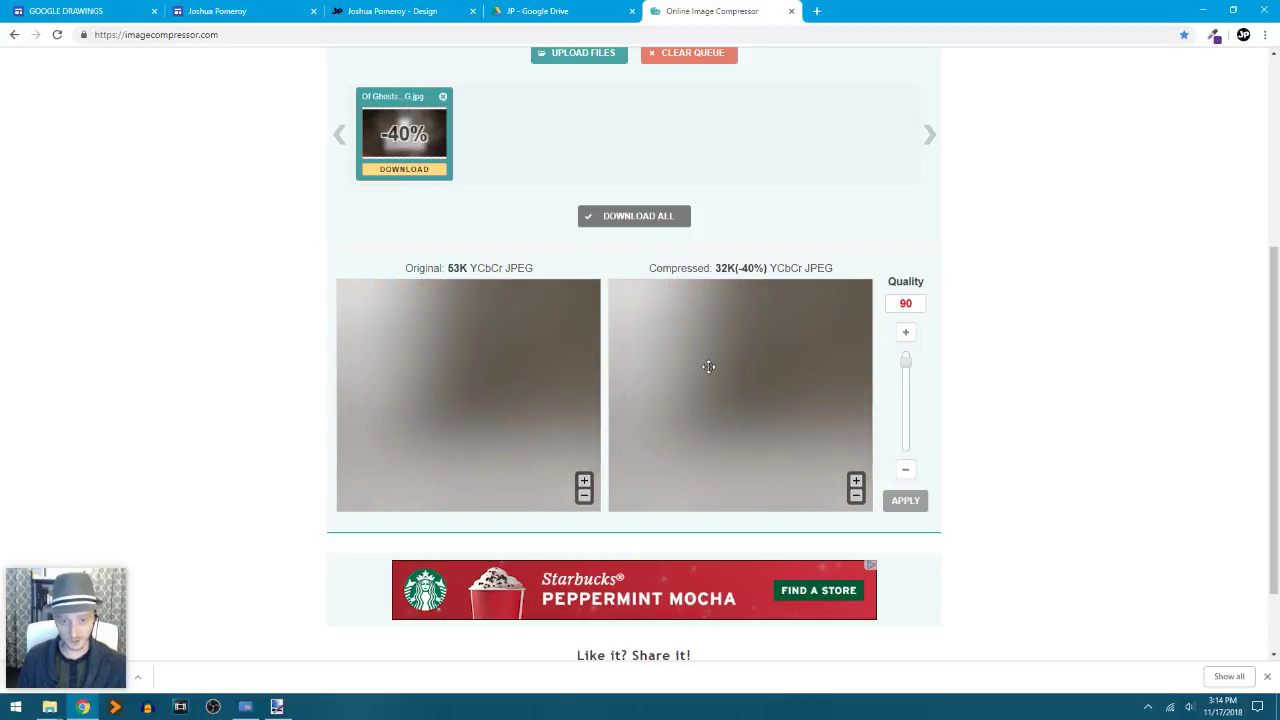
drag(714, 366, 740, 460)
drag(786, 360, 766, 451)
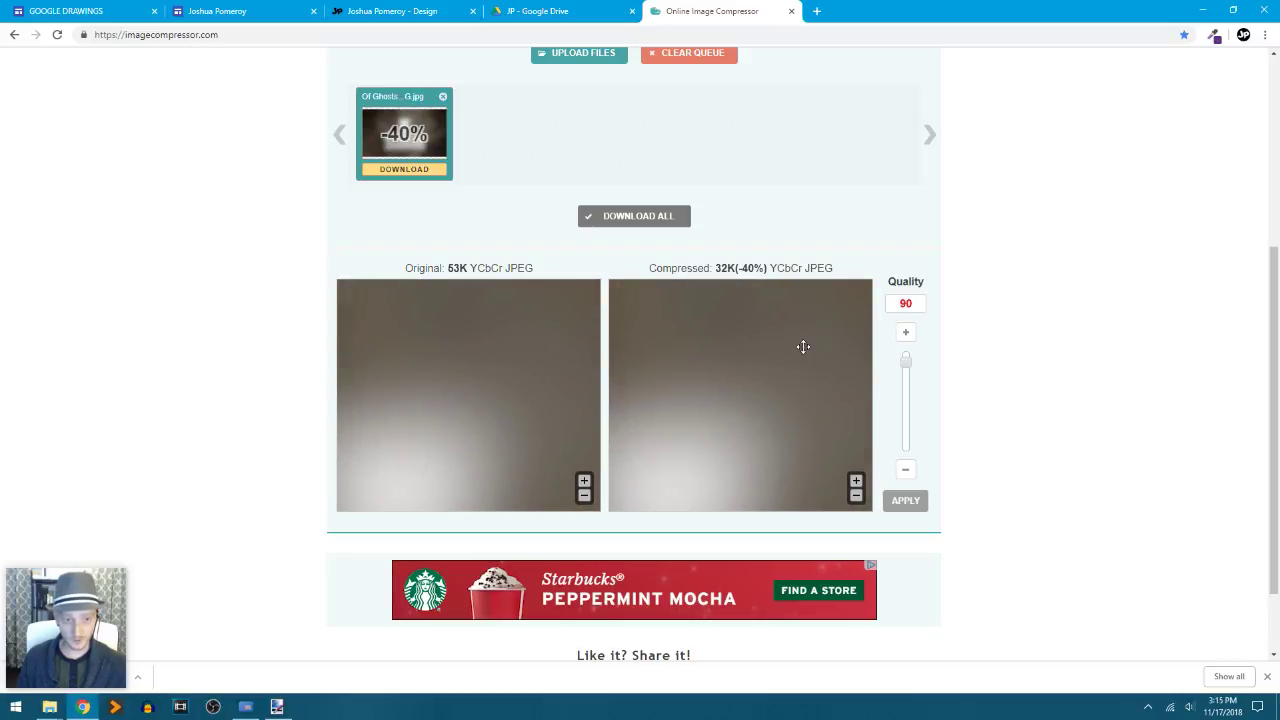
drag(803, 346, 737, 397)
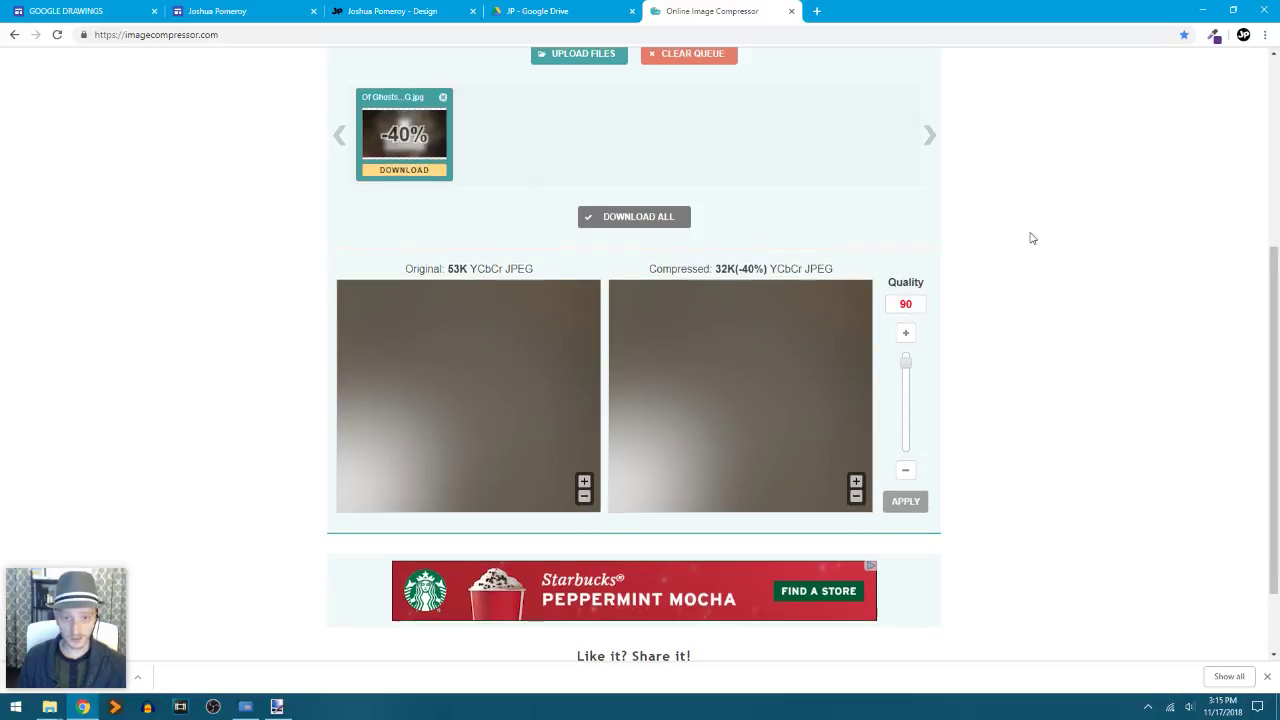
- Return to the start of the image compressor page and close the Online Image Compressor
scroll(1033, 238, up, 3)
scroll(1033, 238, up, 2)
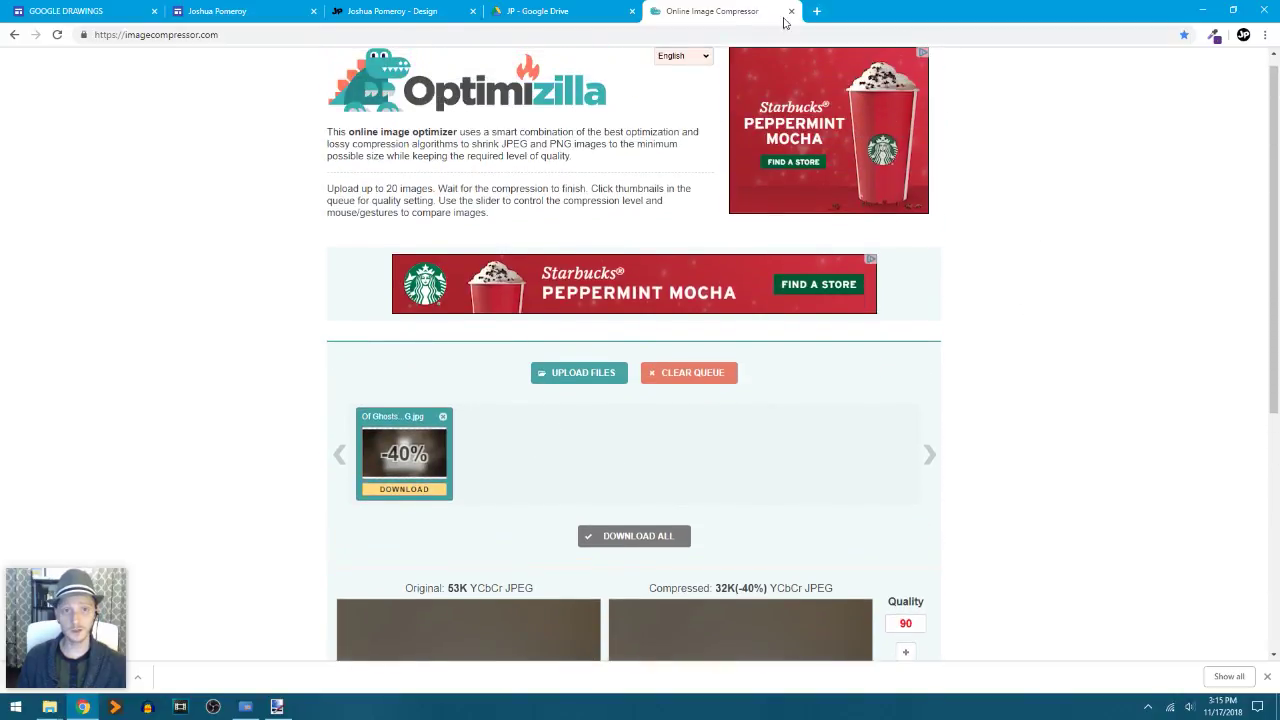
click(791, 12)
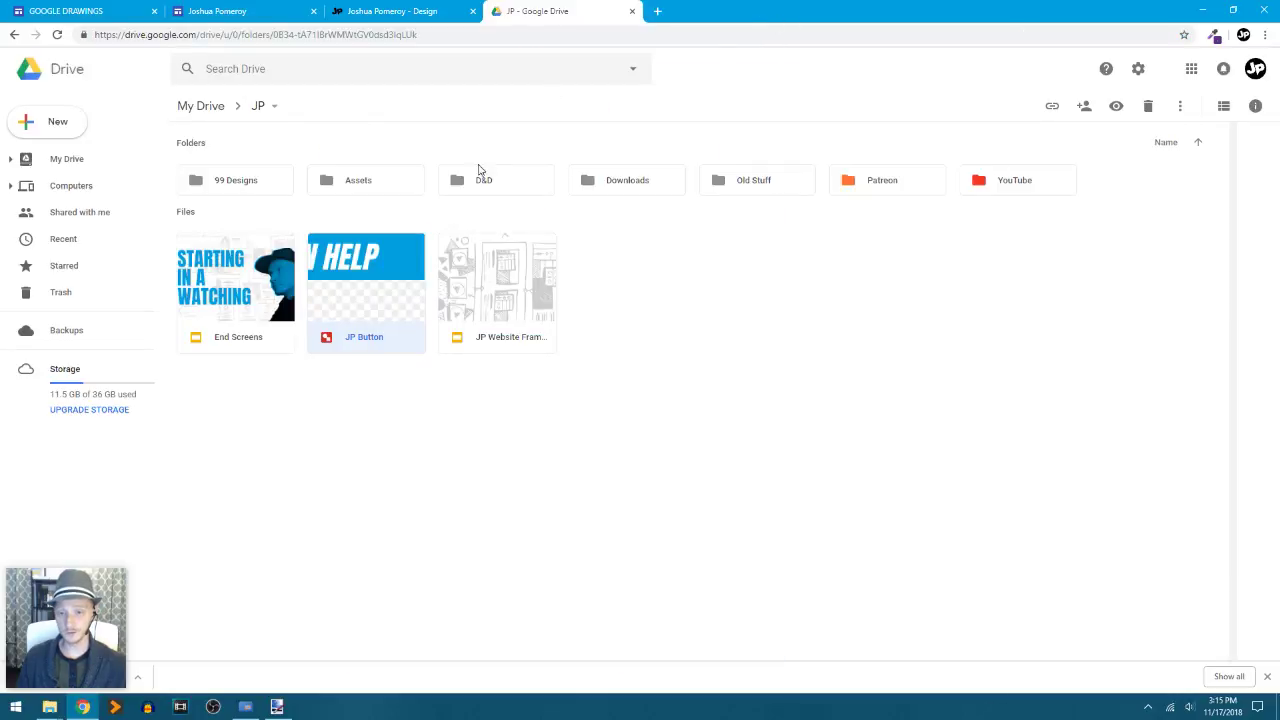
- Switch back to the Google Sites editor and review the Design page from its header down to the Print and Digital Media image row
click(390, 13)
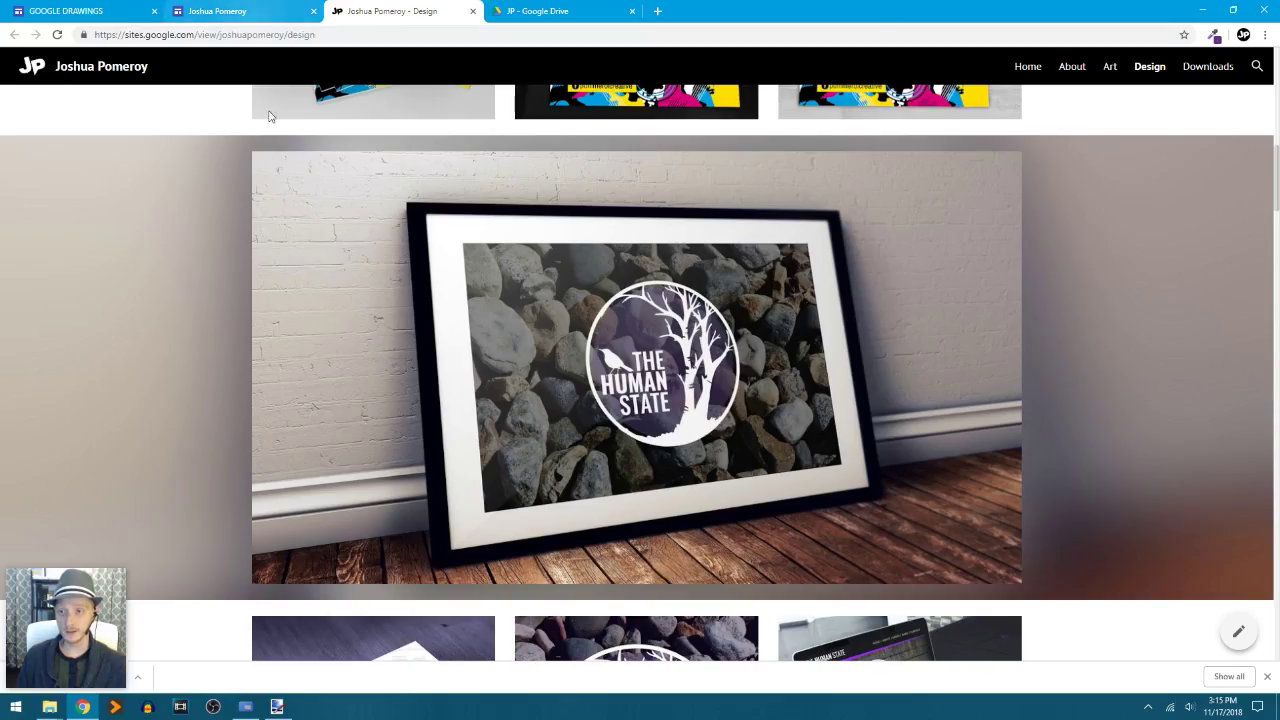
click(248, 14)
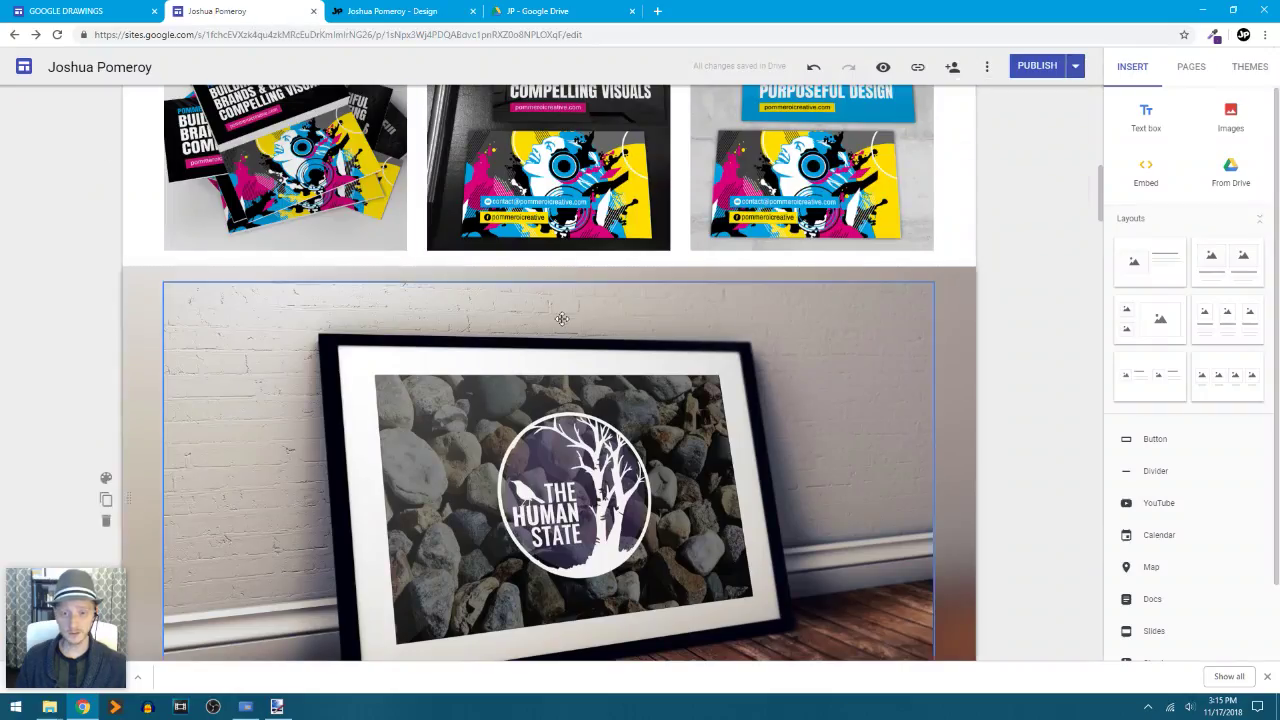
scroll(562, 318, up, 5)
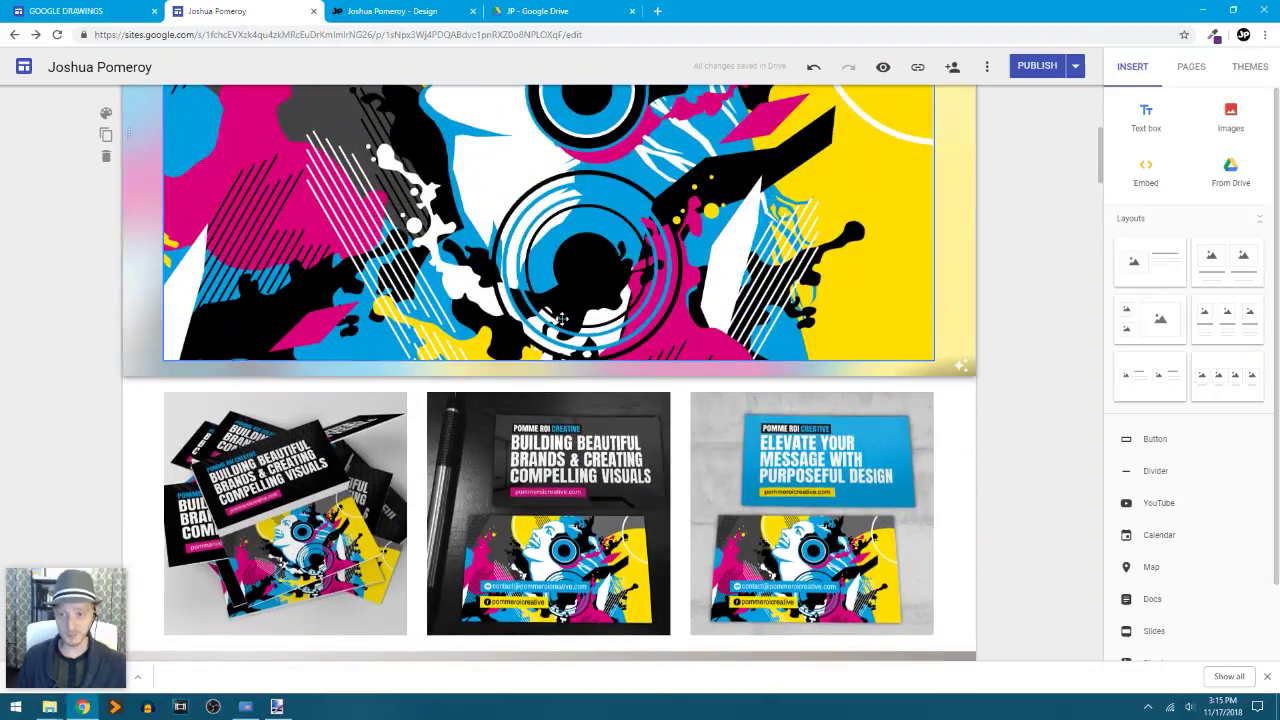
scroll(562, 318, up, 3)
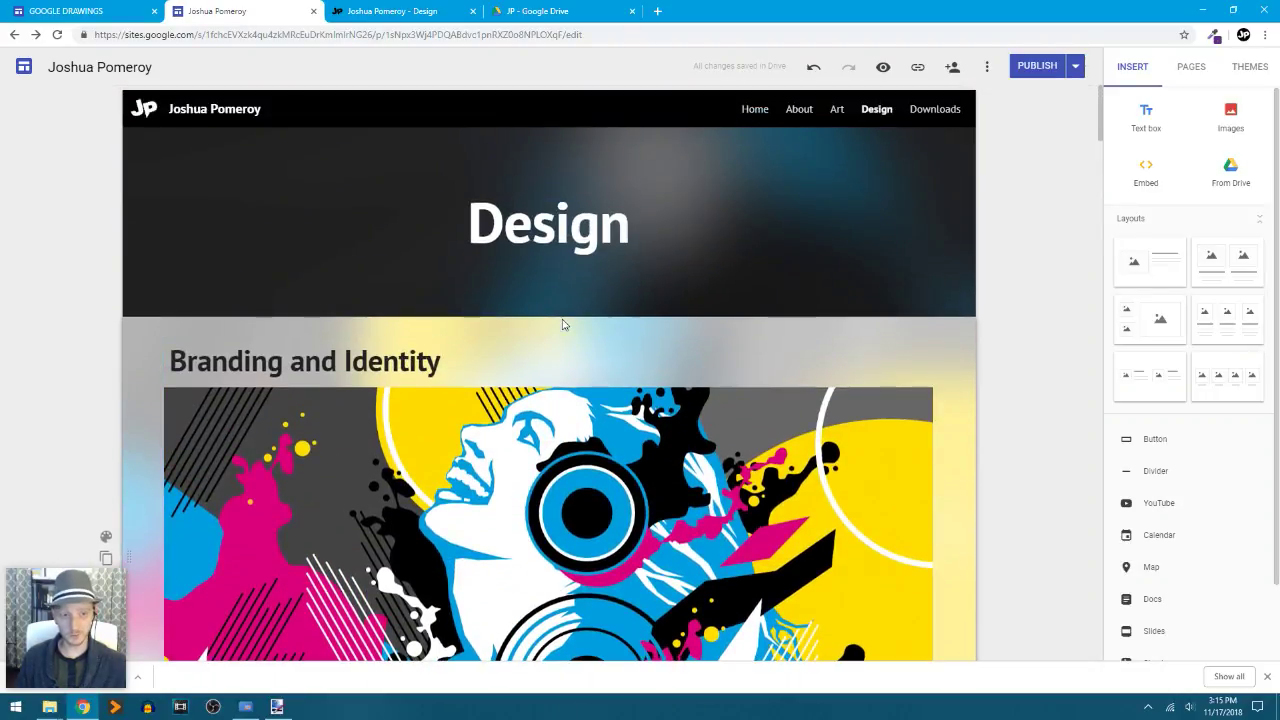
scroll(562, 324, down, 8)
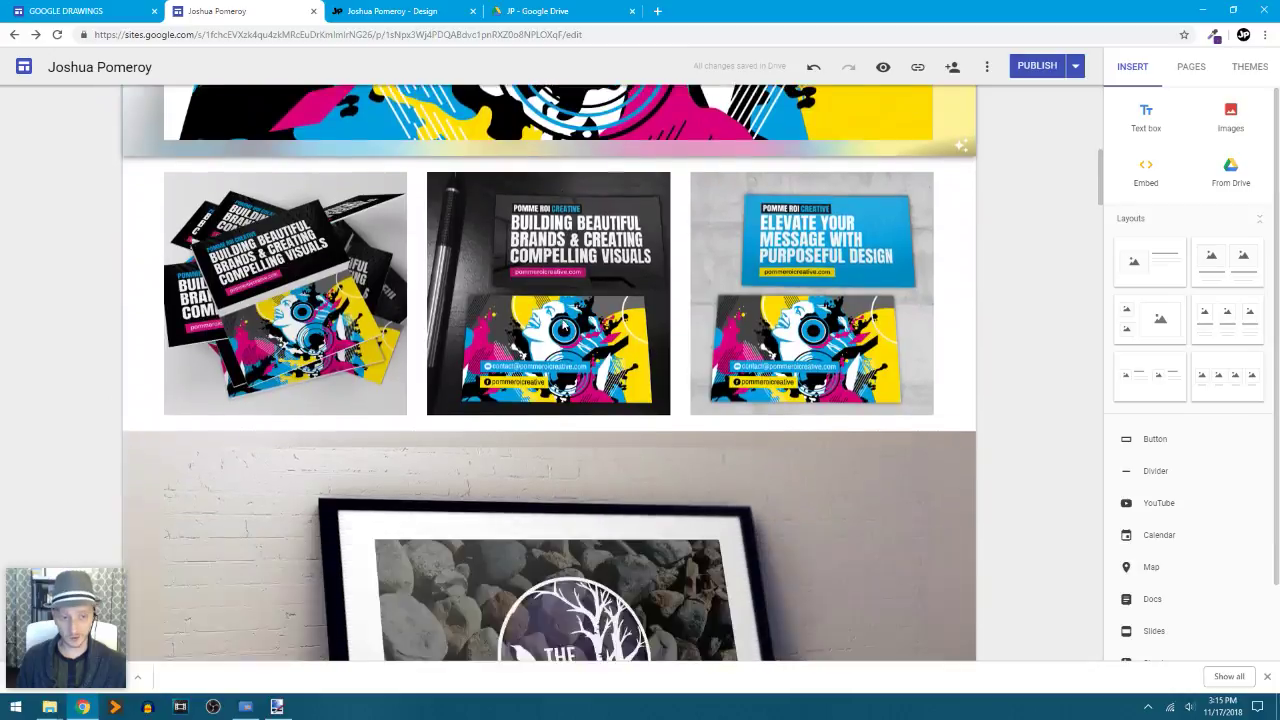
scroll(562, 318, down, 5)
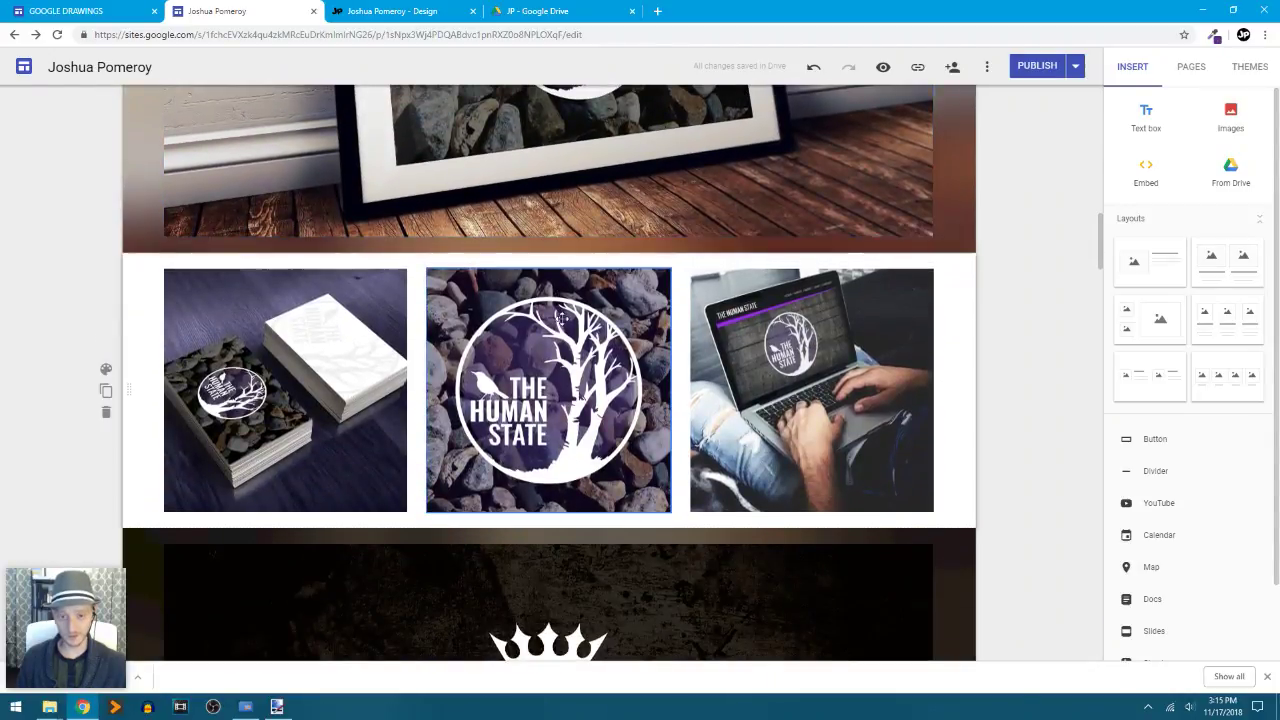
scroll(562, 318, down, 6)
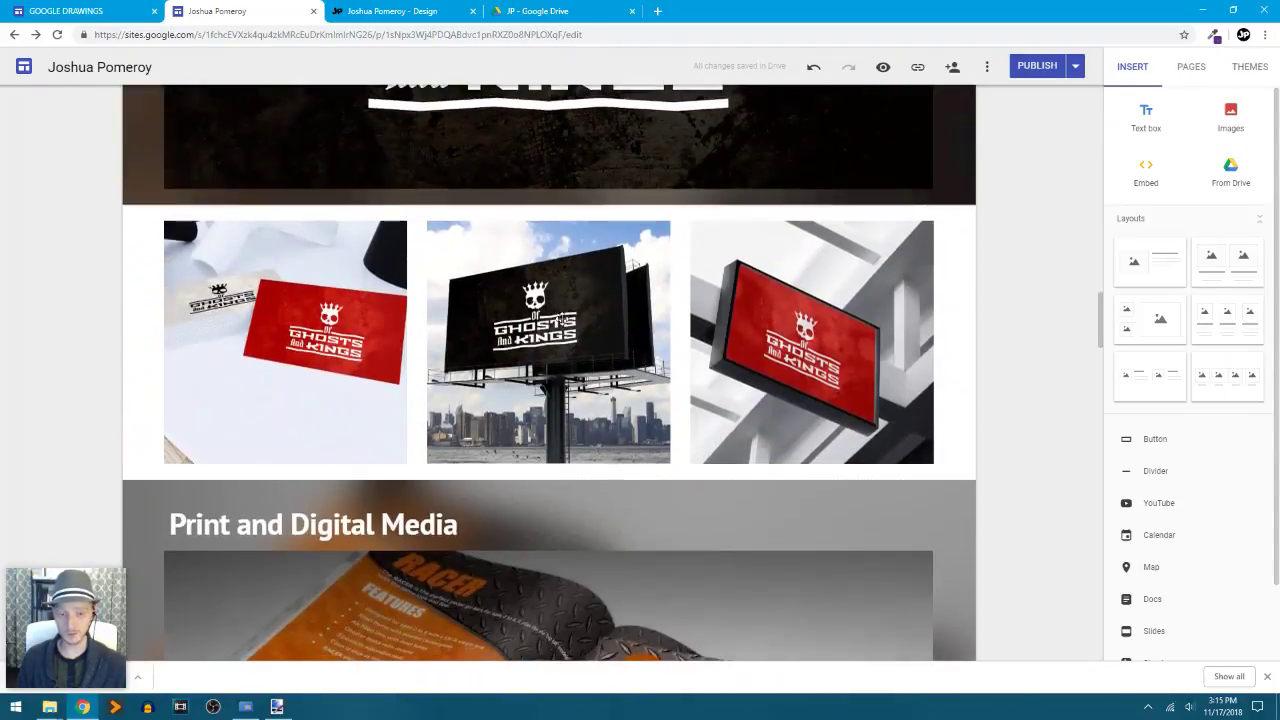
scroll(562, 318, down, 5)
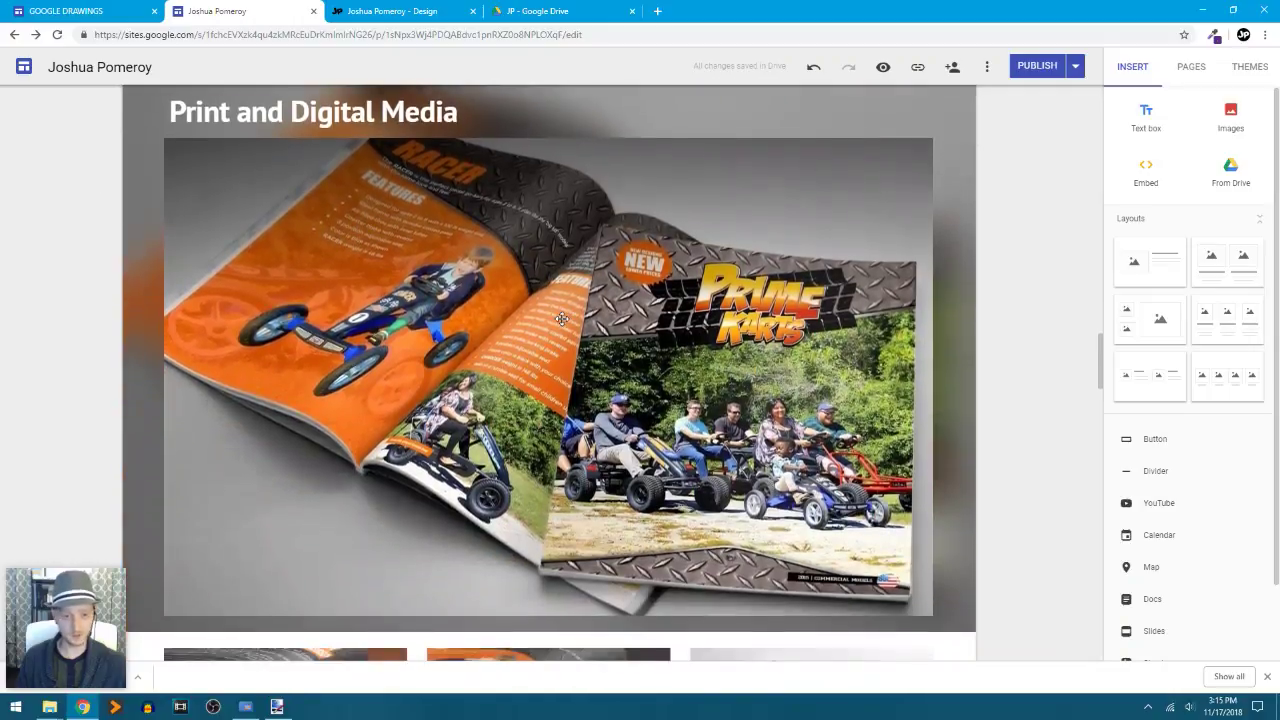
scroll(562, 318, down, 4)
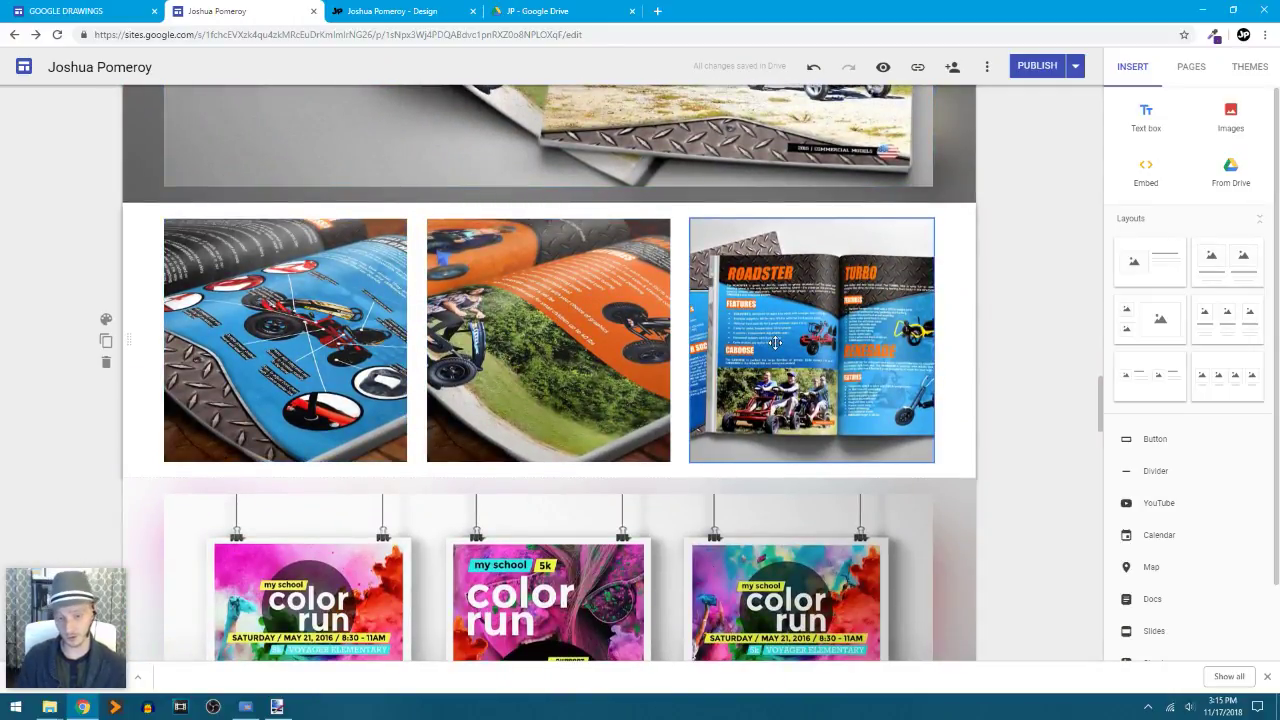
scroll(775, 343, up, 1)
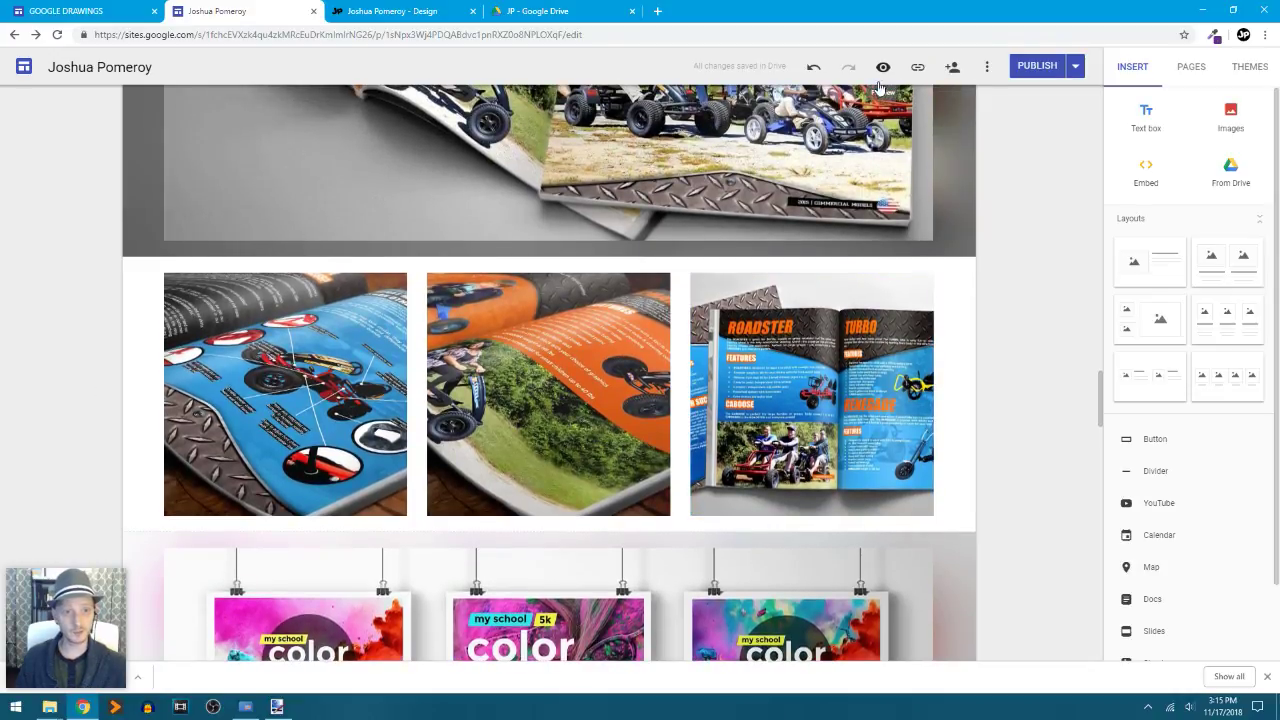
- Preview the Design page in the phone layout and review it from the header down to the Print and Digital Media section
click(884, 68)
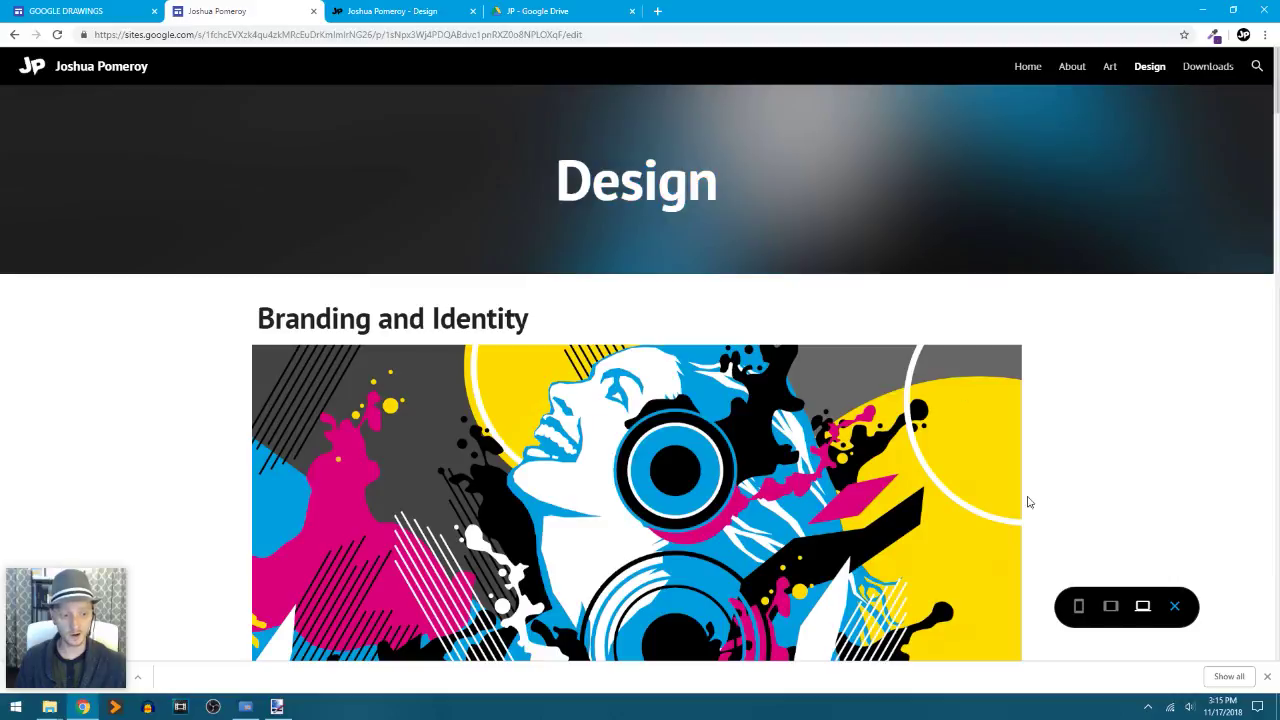
click(1078, 606)
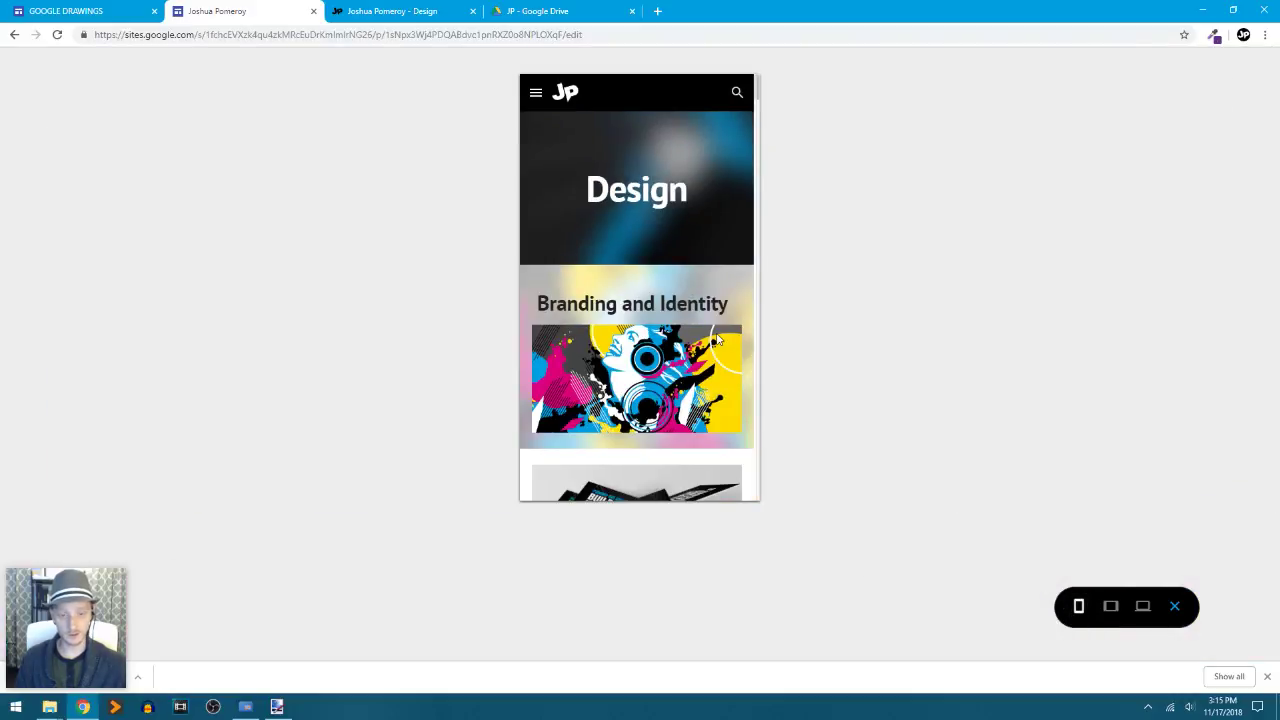
scroll(717, 340, down, 6)
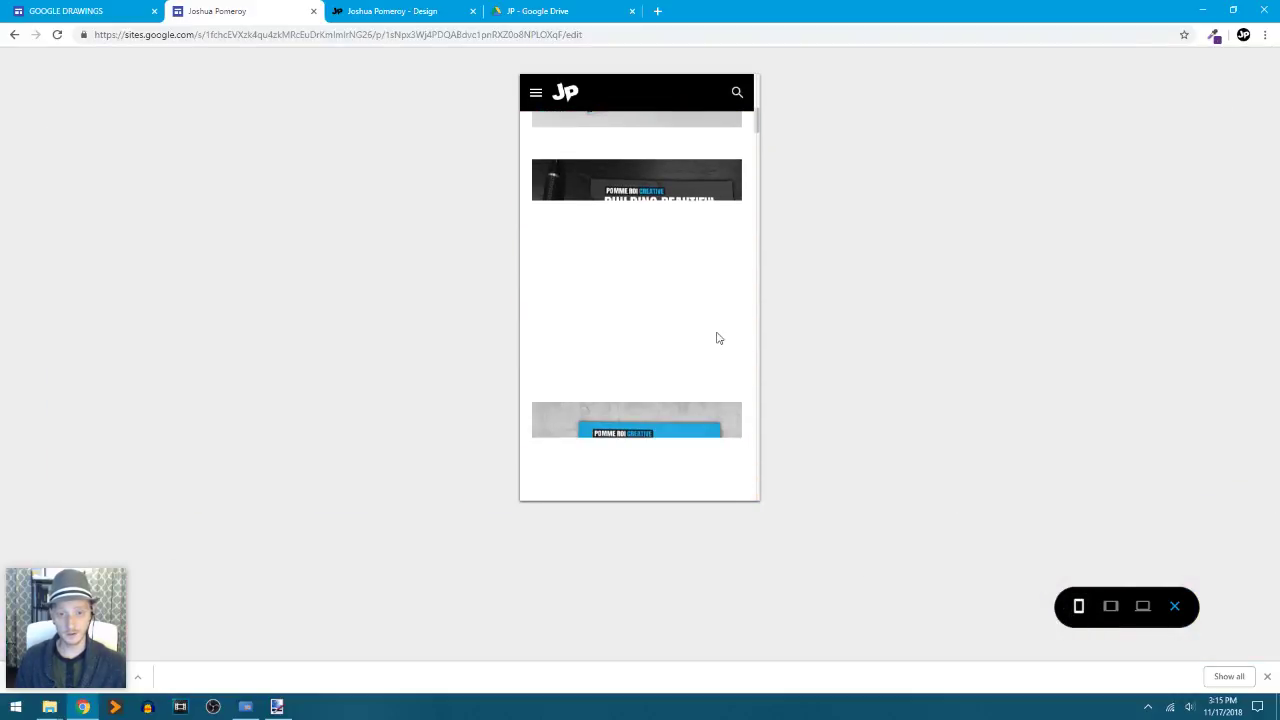
scroll(717, 339, up, 6)
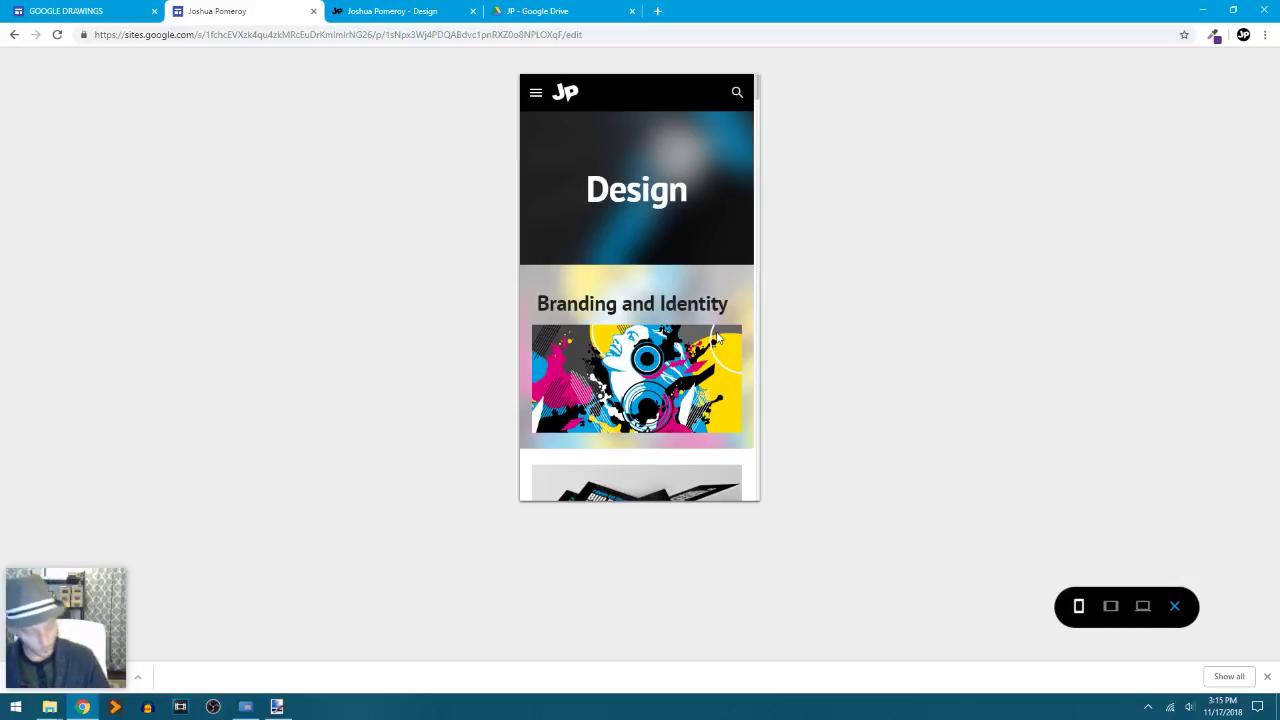
scroll(717, 339, down, 10)
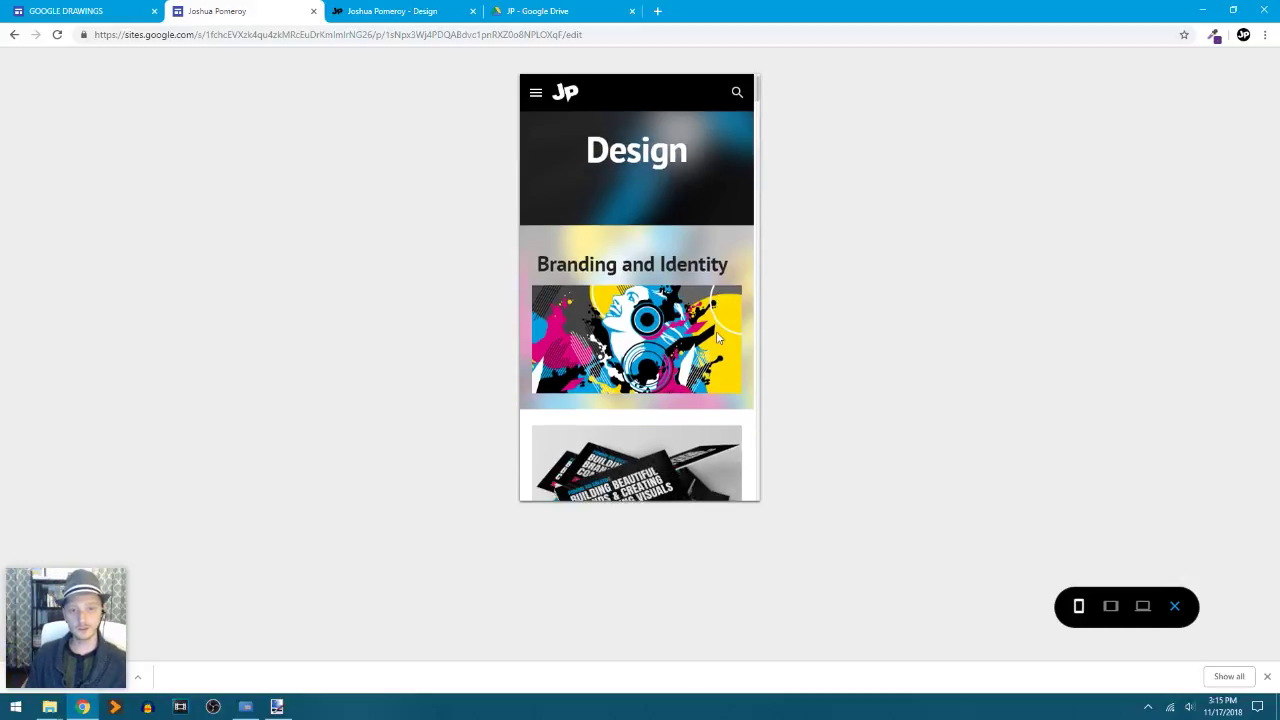
scroll(717, 339, down, 8)
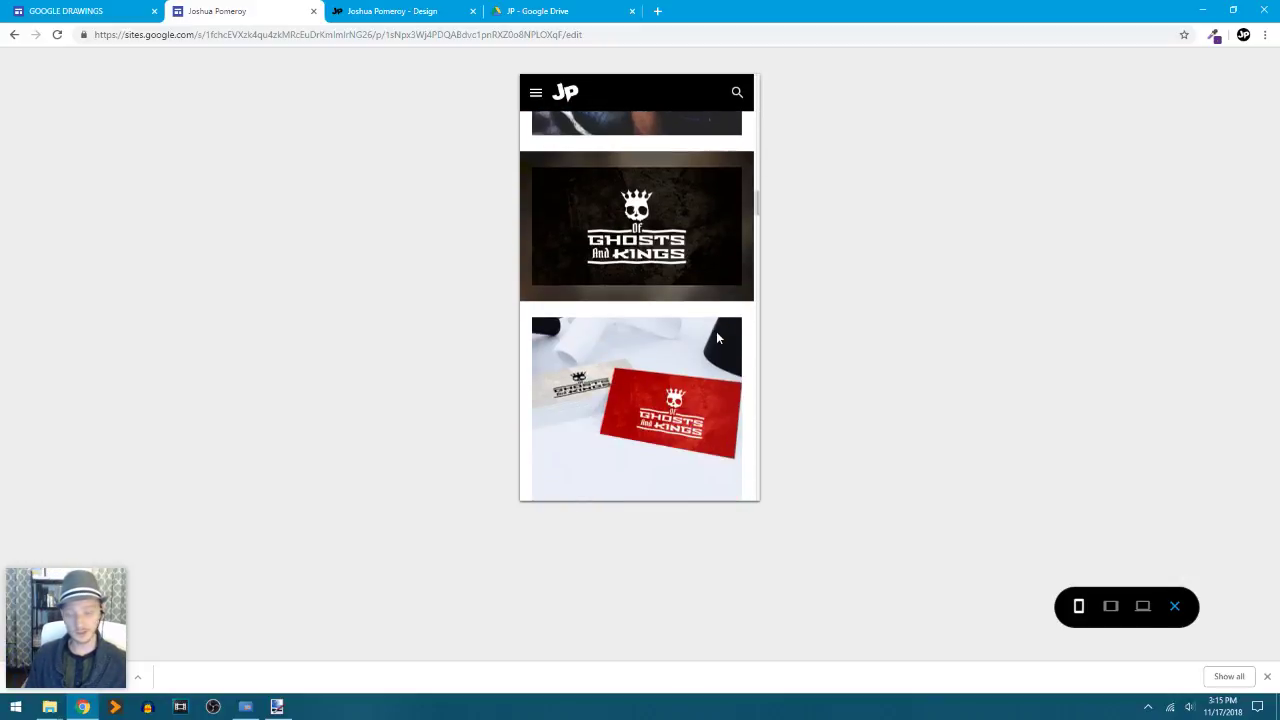
scroll(717, 339, down, 5)
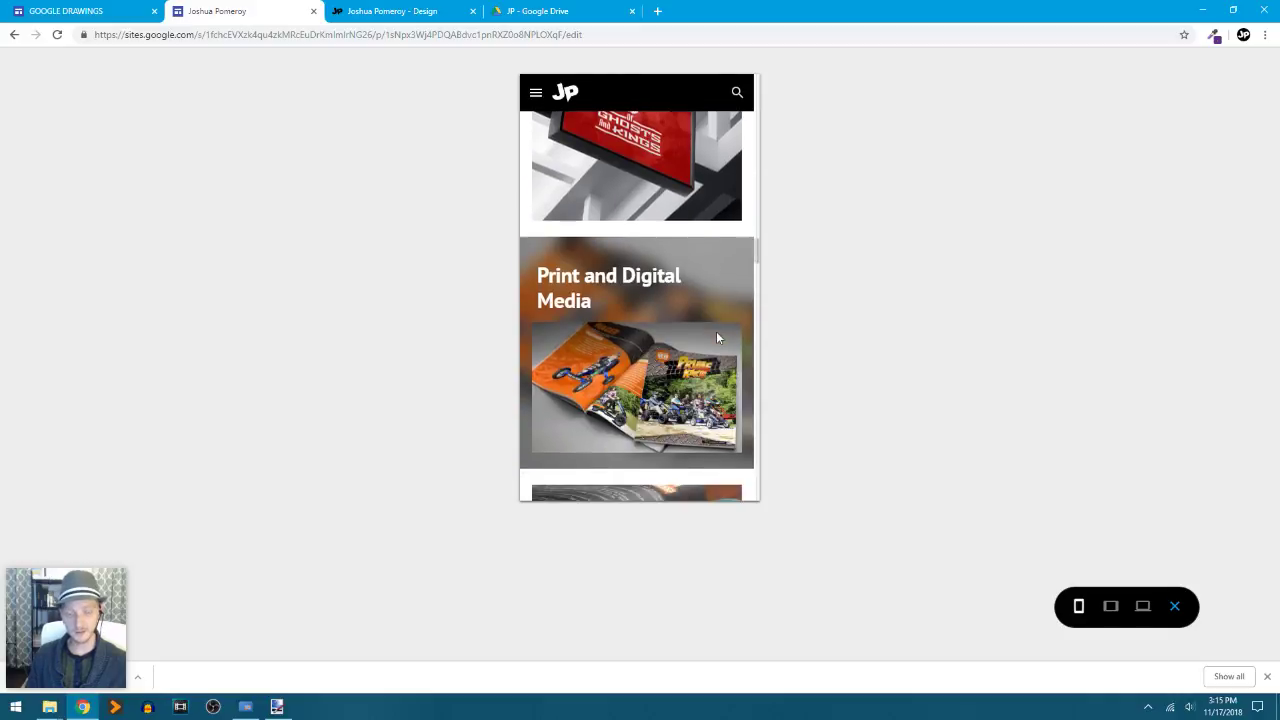
scroll(717, 339, up, 4)
scroll(716, 338, up, 3)
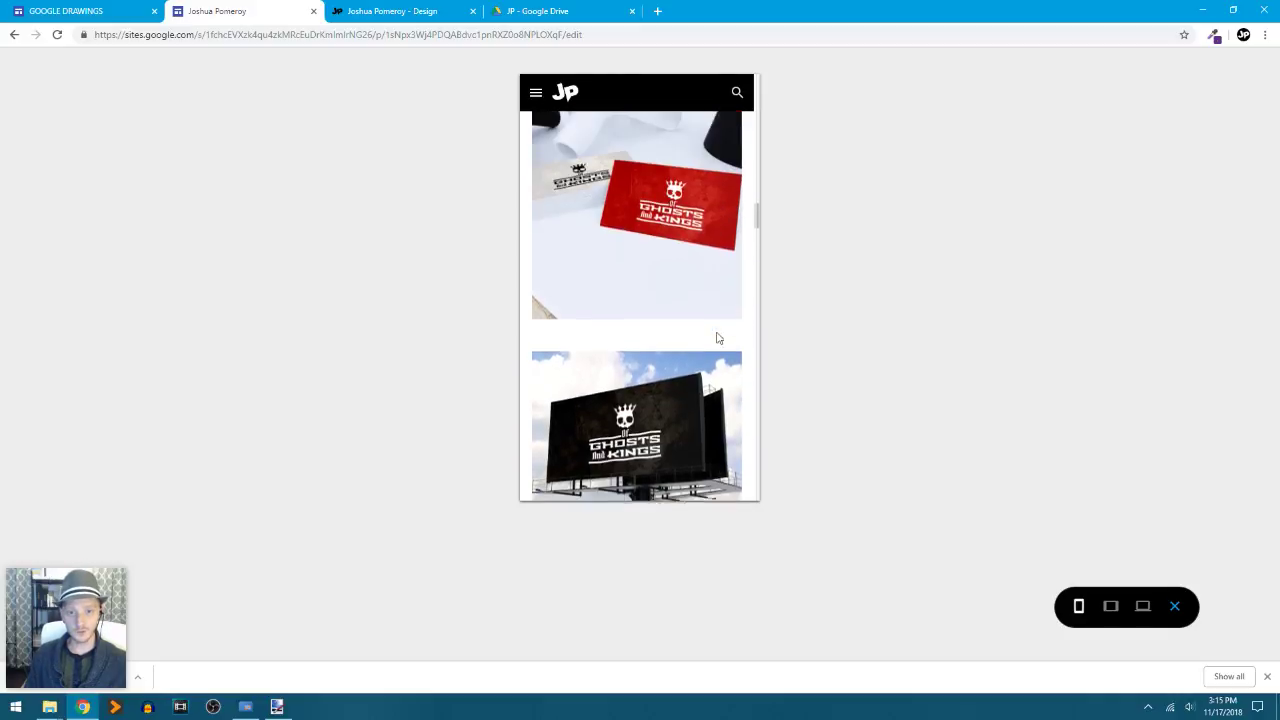
scroll(716, 338, down, 3)
scroll(716, 338, down, 1)
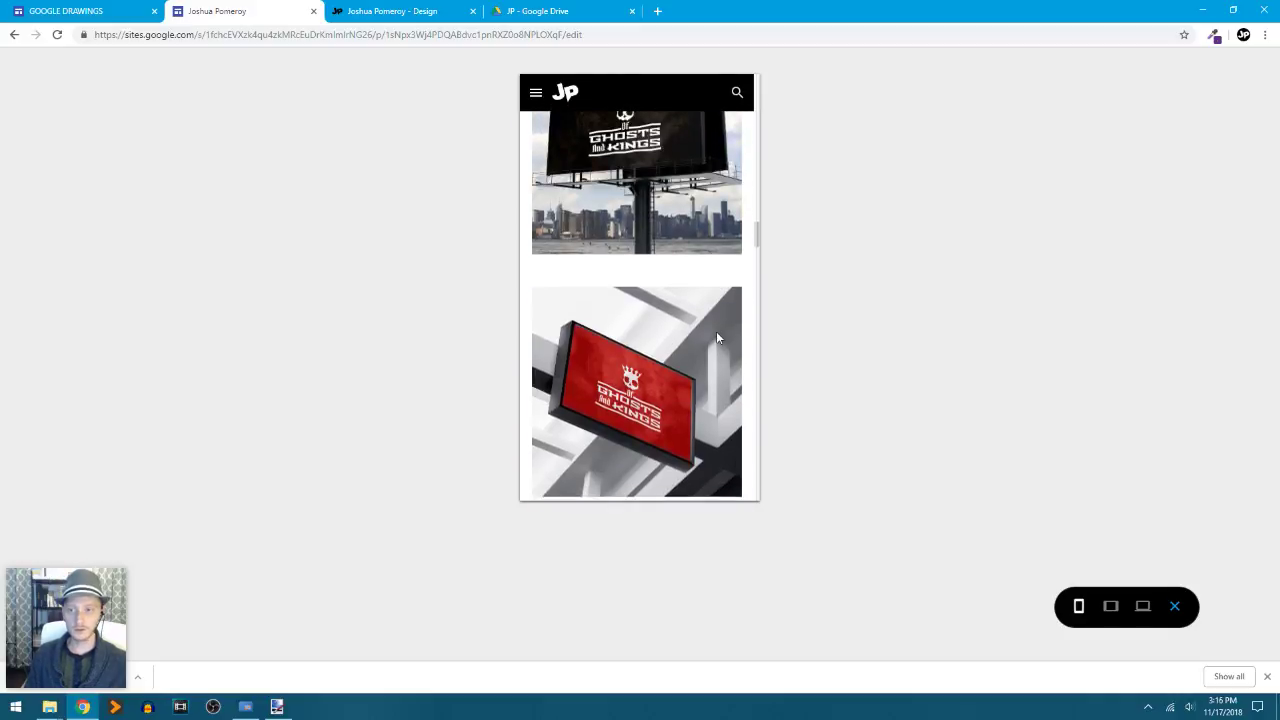
- Check the Design page preview in the tablet layout and return to its header
click(1110, 609)
scroll(754, 360, down, 5)
scroll(740, 347, up, 10)
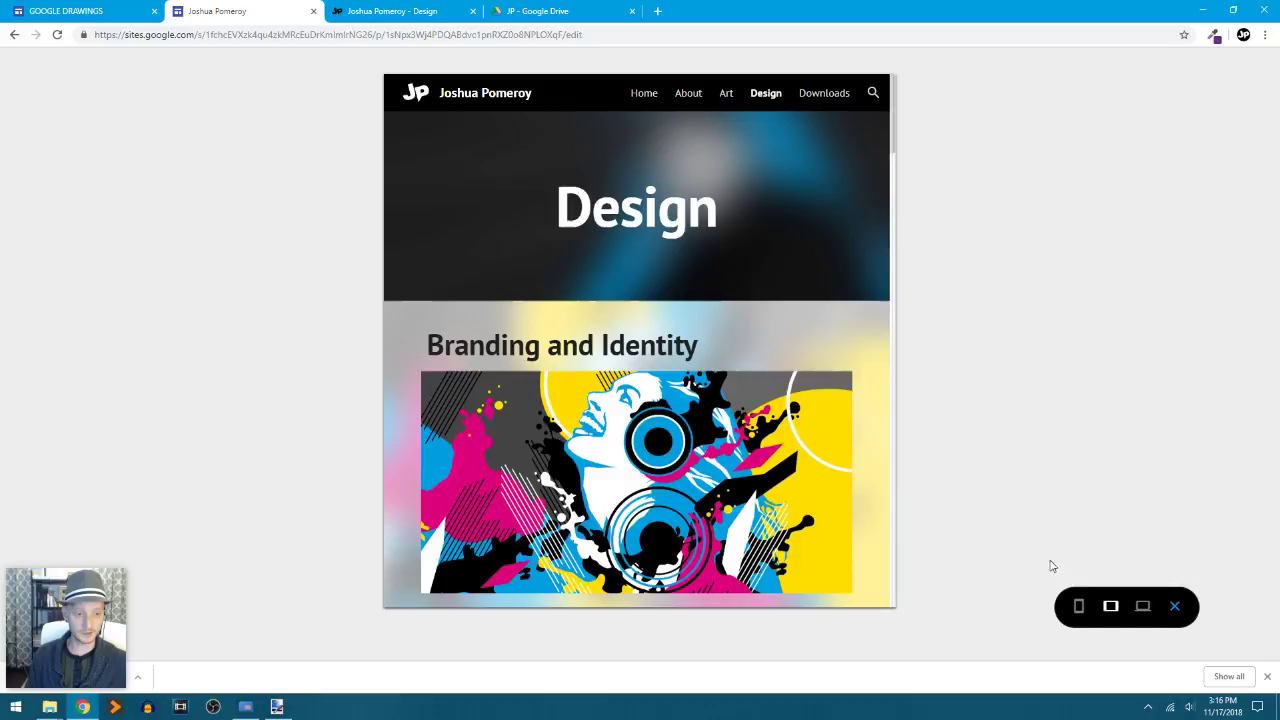
- Check the Design page preview in the large-screen layout, dismiss the browser's downloads bar and exit the preview
click(1143, 607)
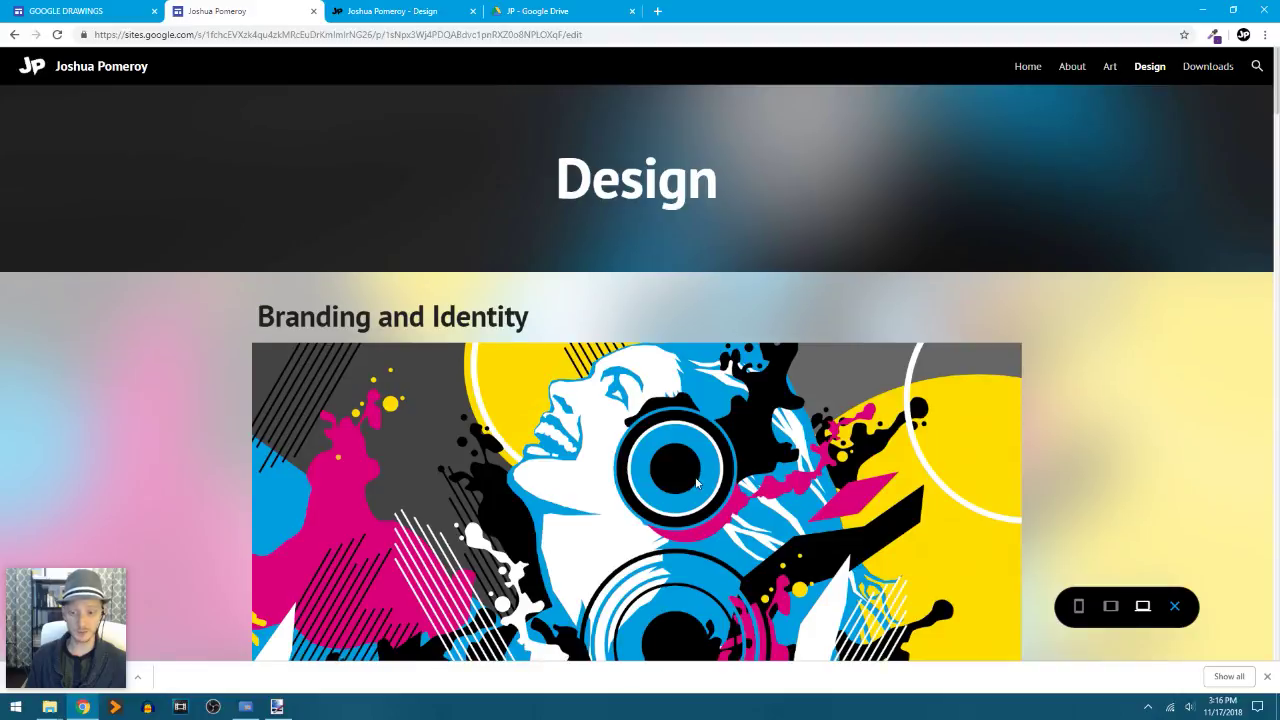
scroll(697, 483, down, 3)
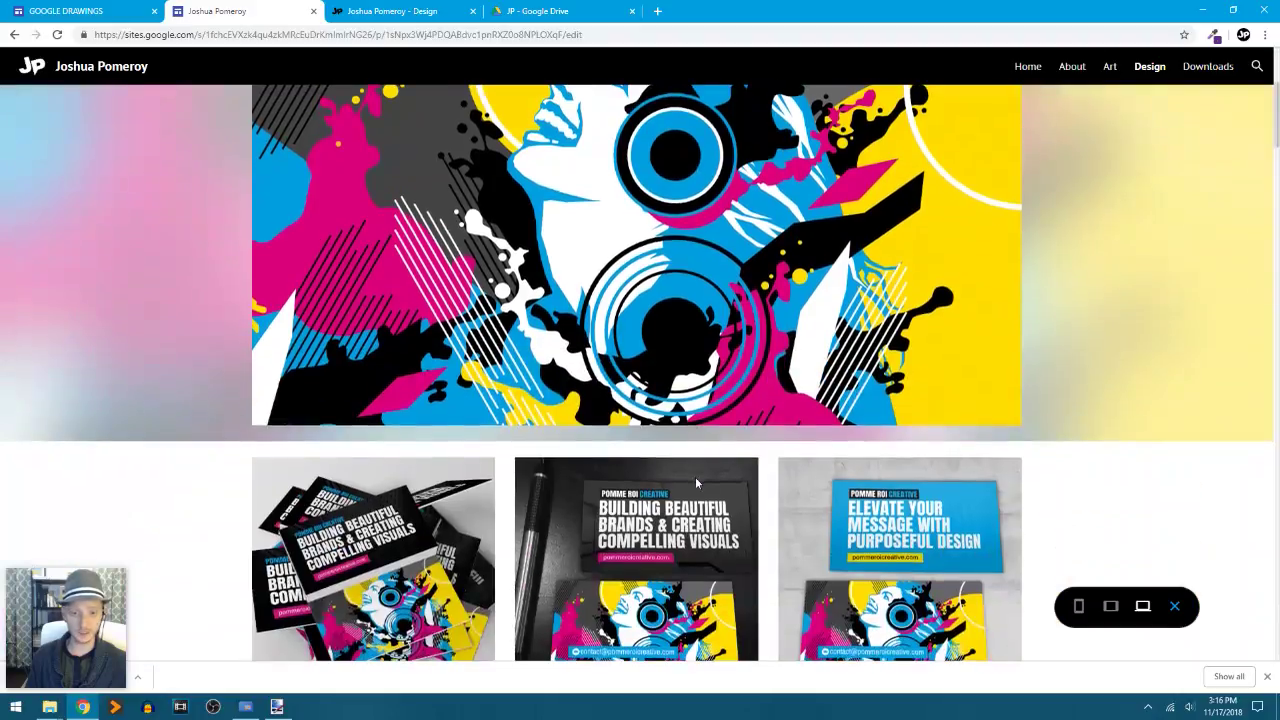
click(1267, 678)
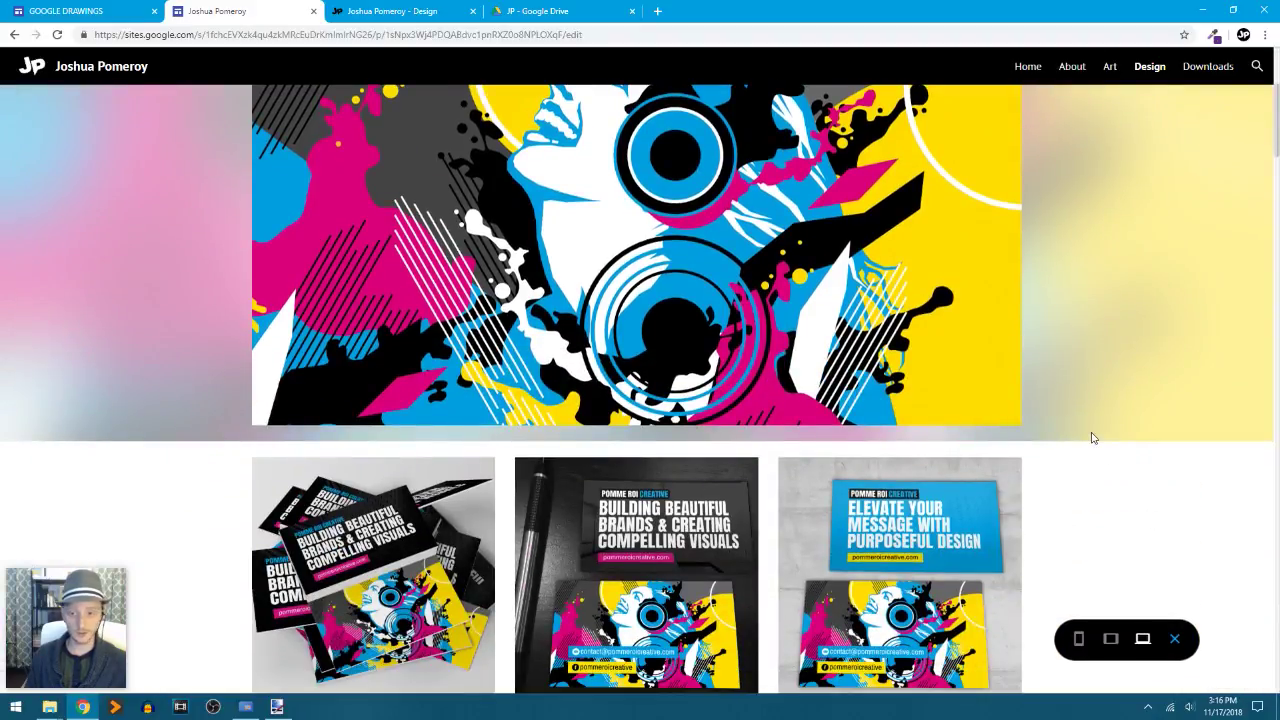
scroll(1092, 437, up, 4)
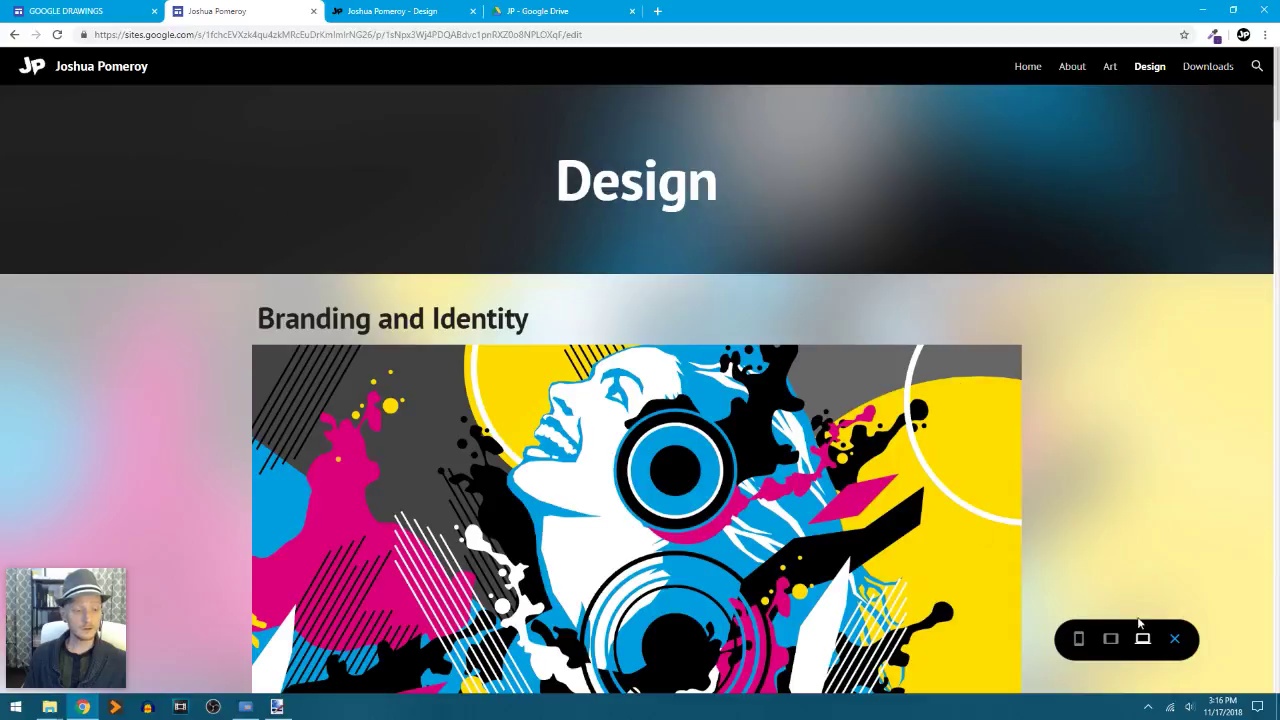
click(1178, 640)
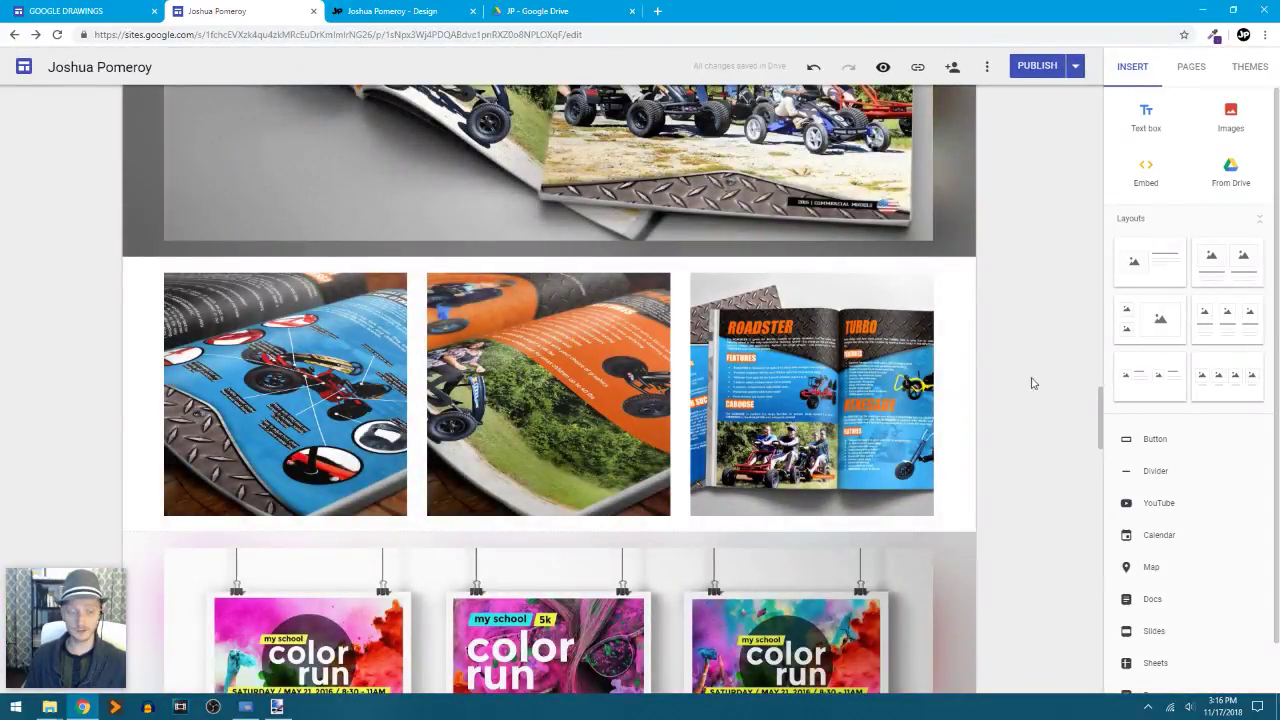
- Open the site's Custom URLs settings, view the linked help article on using a custom URL, and close both without assigning a domain
scroll(1030, 378, up, 15)
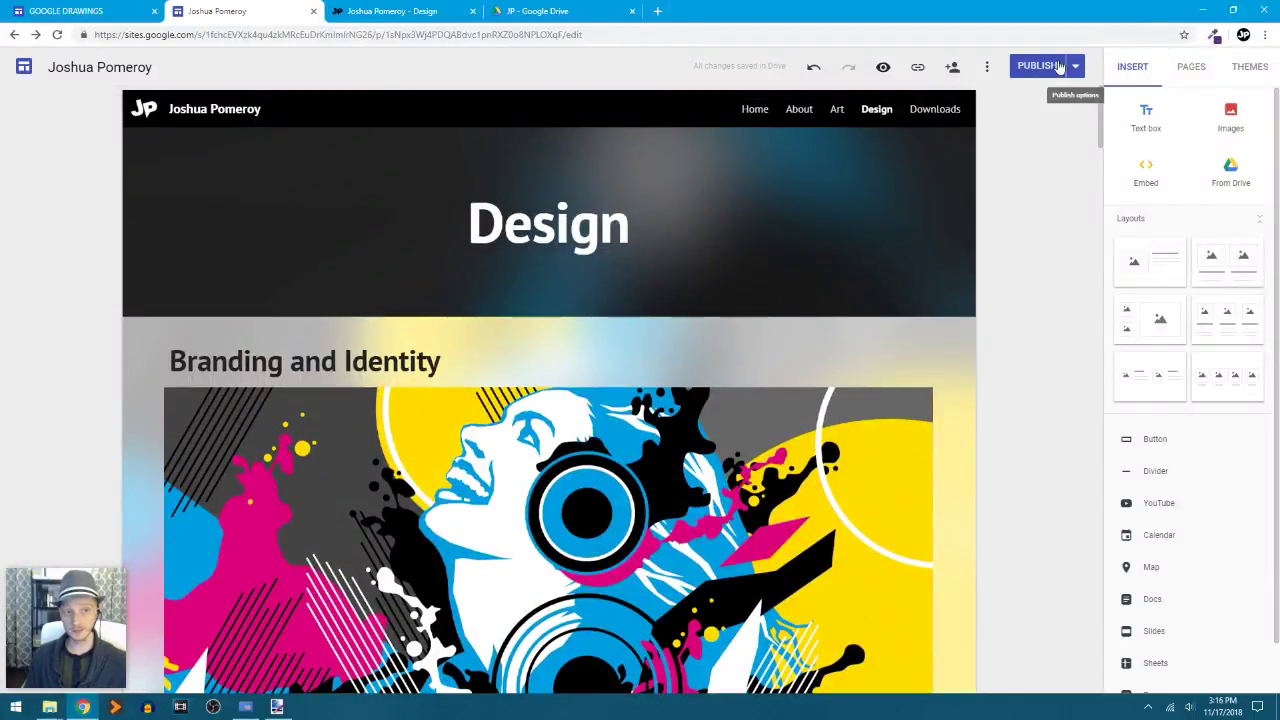
click(987, 70)
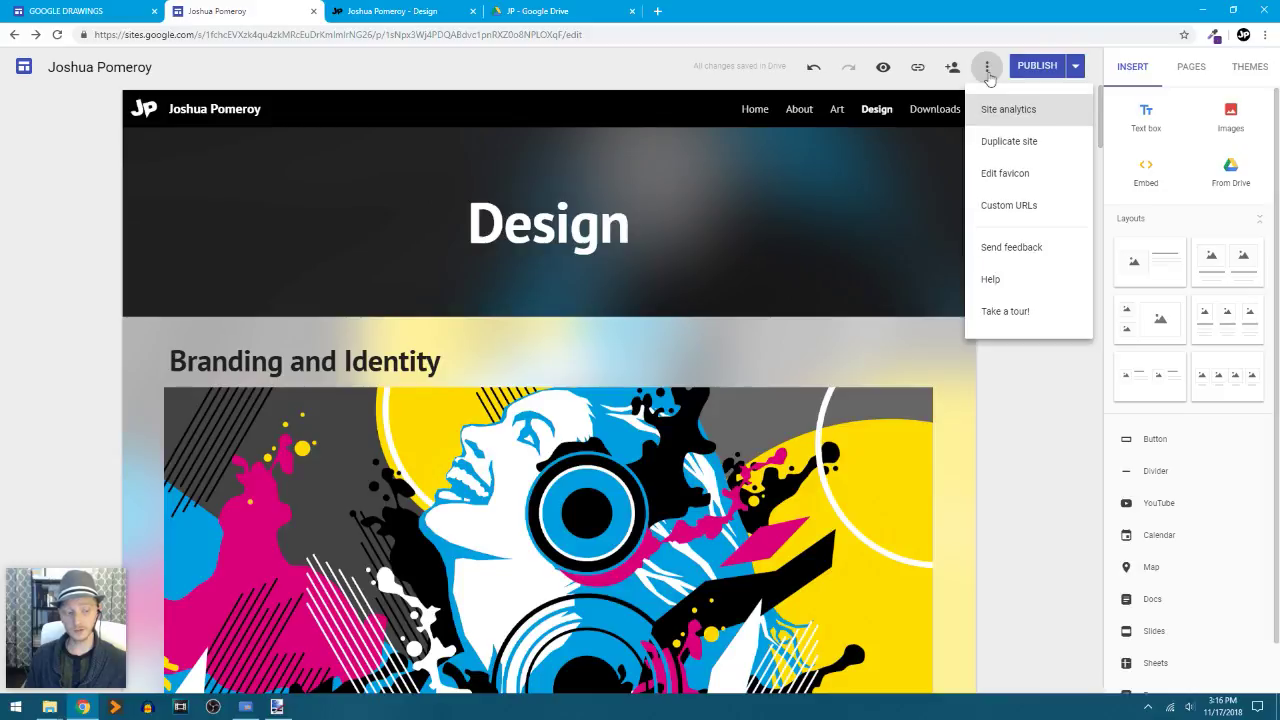
click(1012, 207)
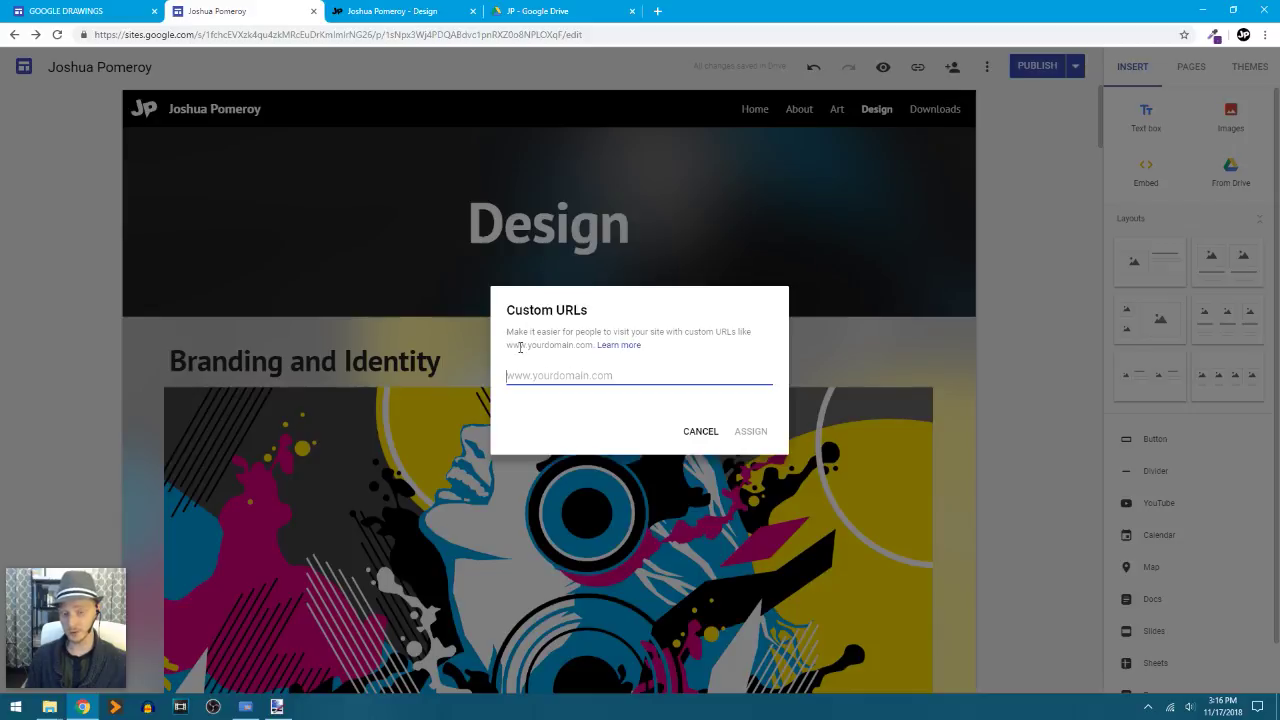
click(638, 347)
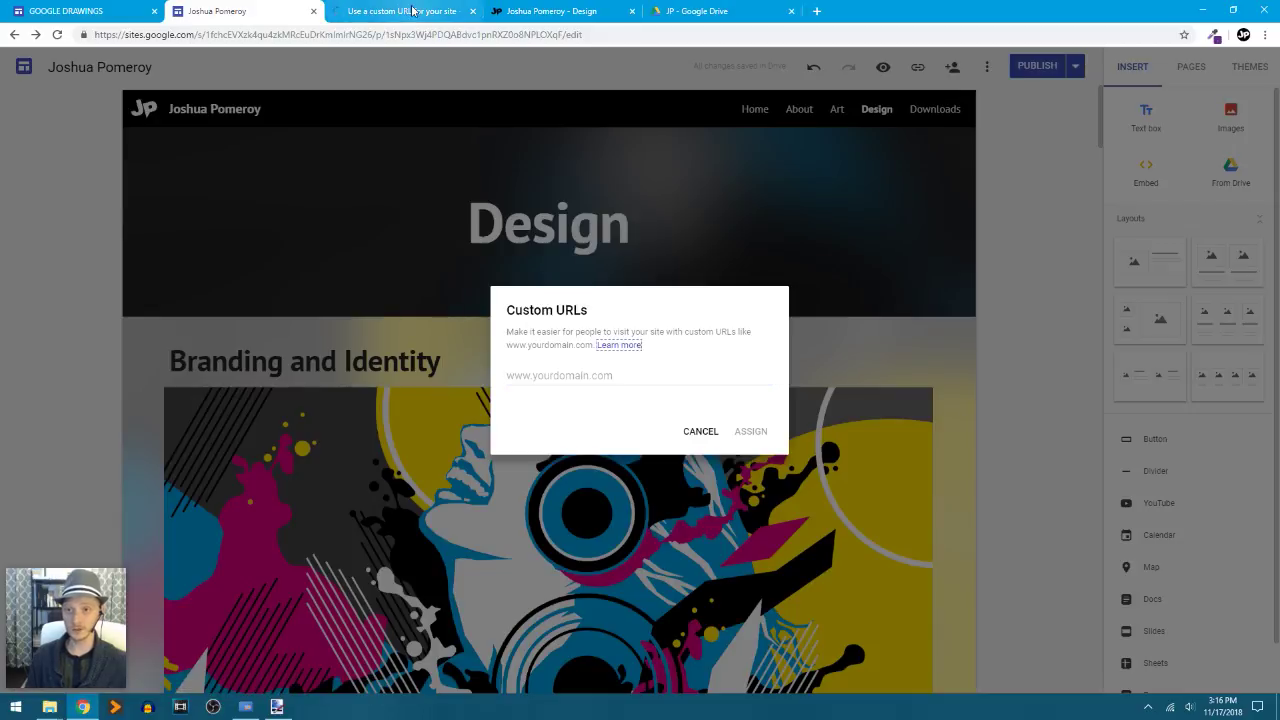
click(411, 11)
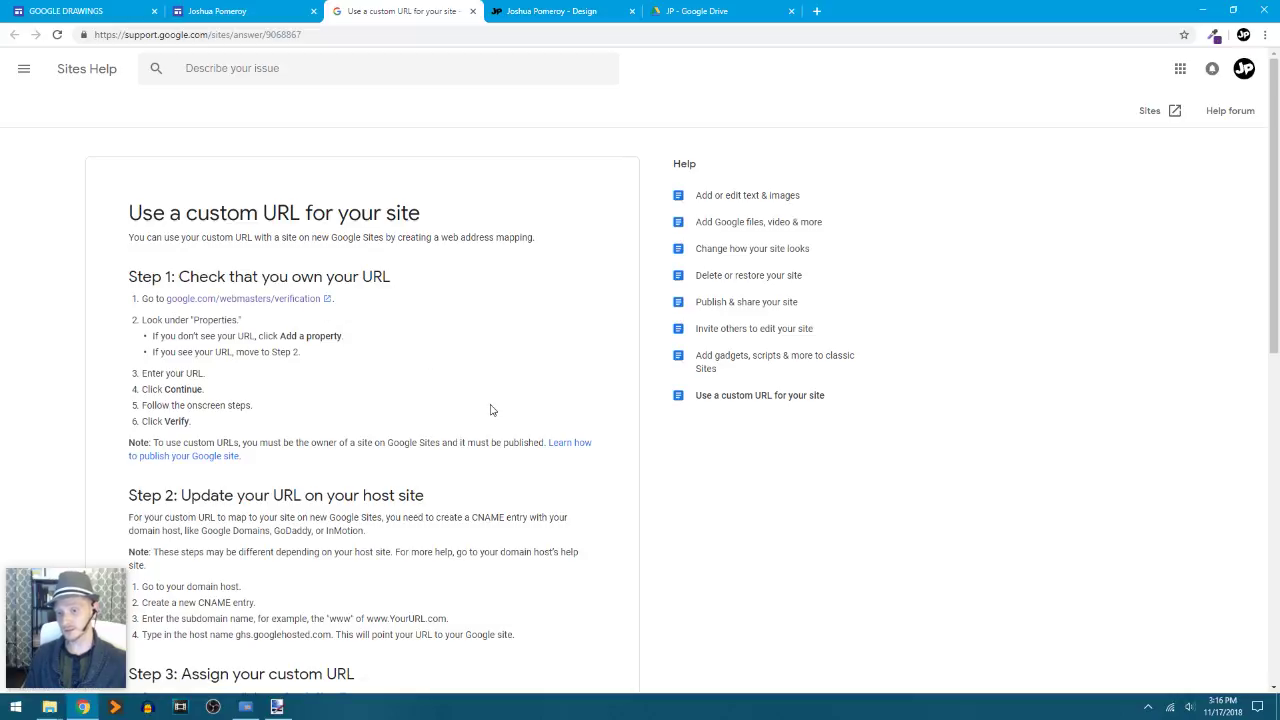
click(473, 11)
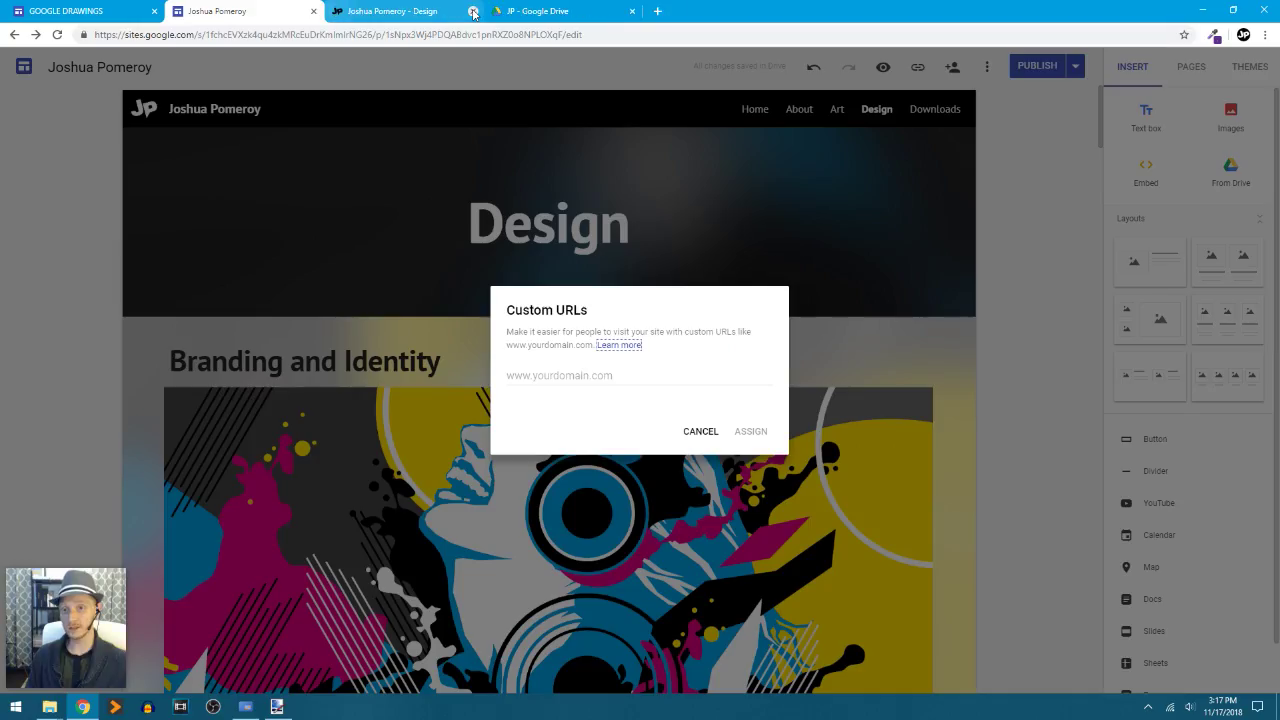
click(688, 434)
- Highlight the published Design page's web address, close that page and return to the Google Sites editor
click(398, 11)
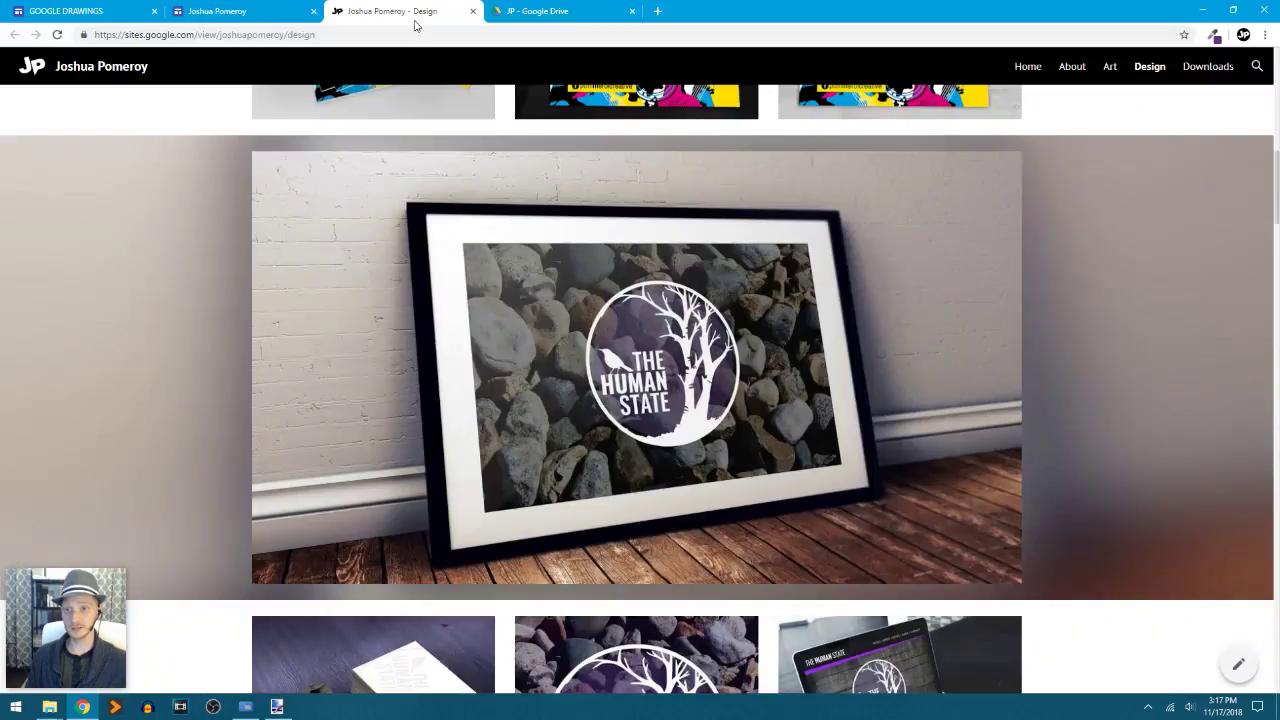
click(329, 36)
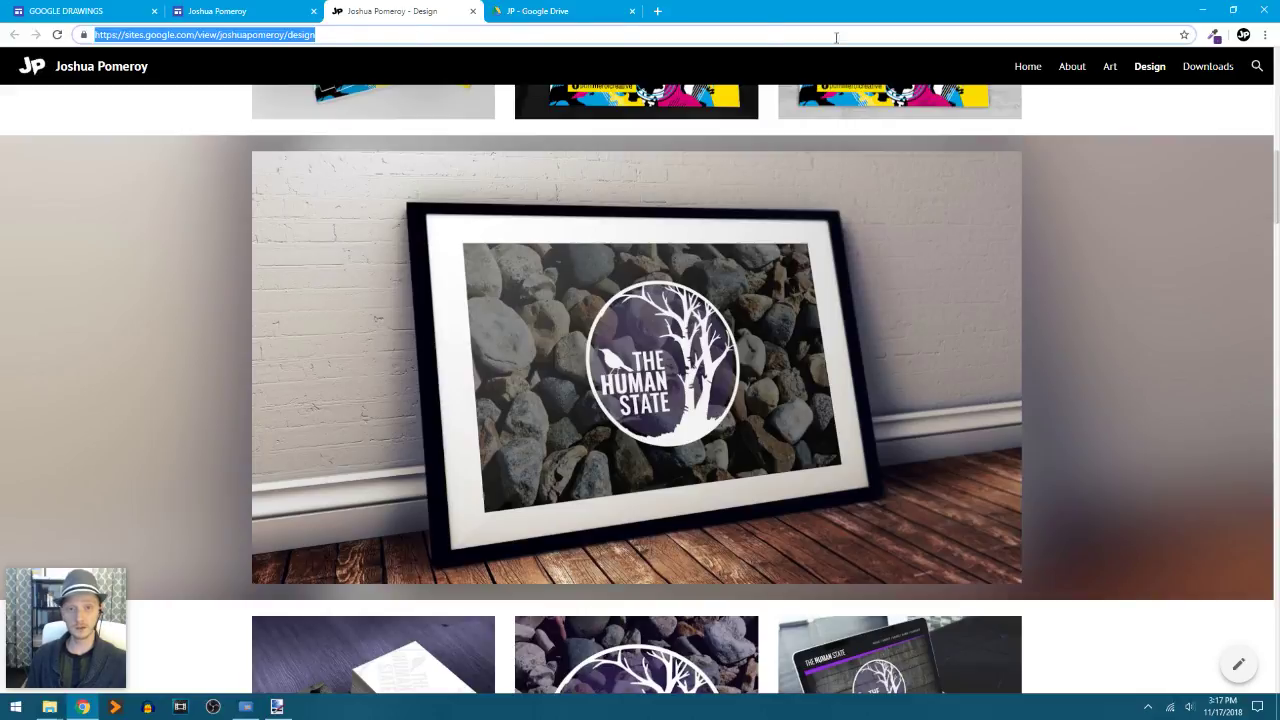
click(473, 11)
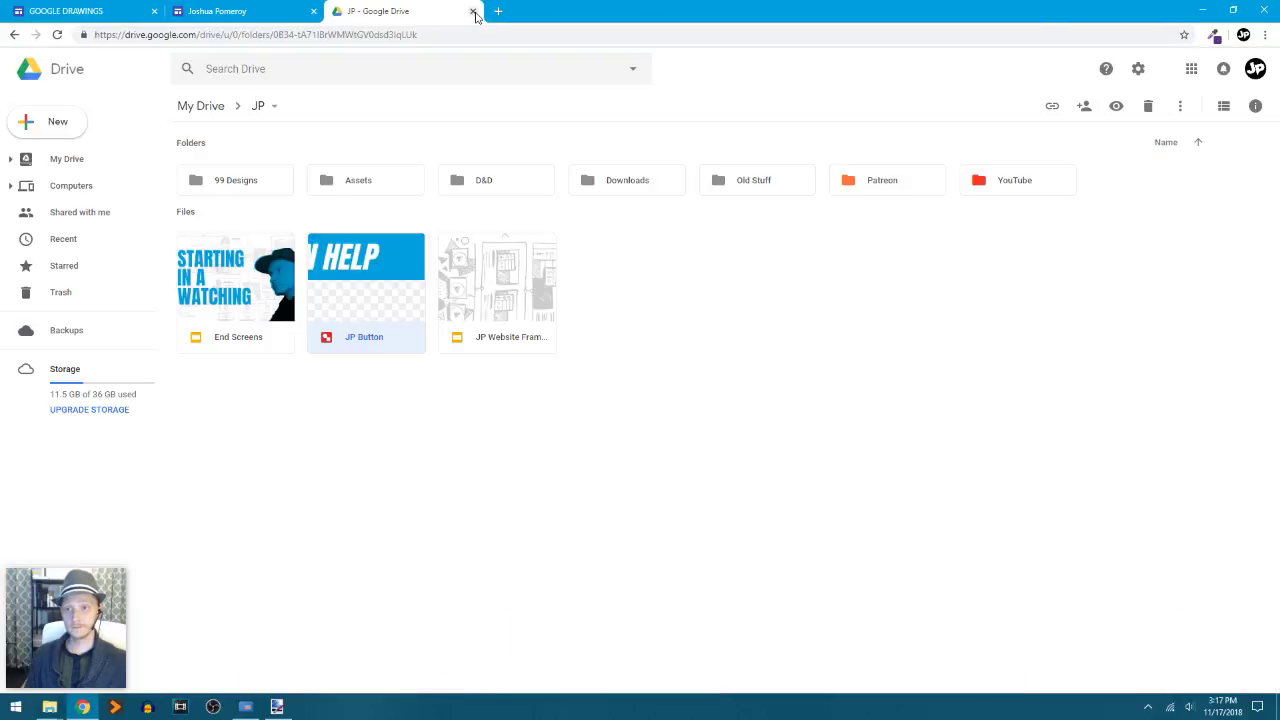
click(247, 14)
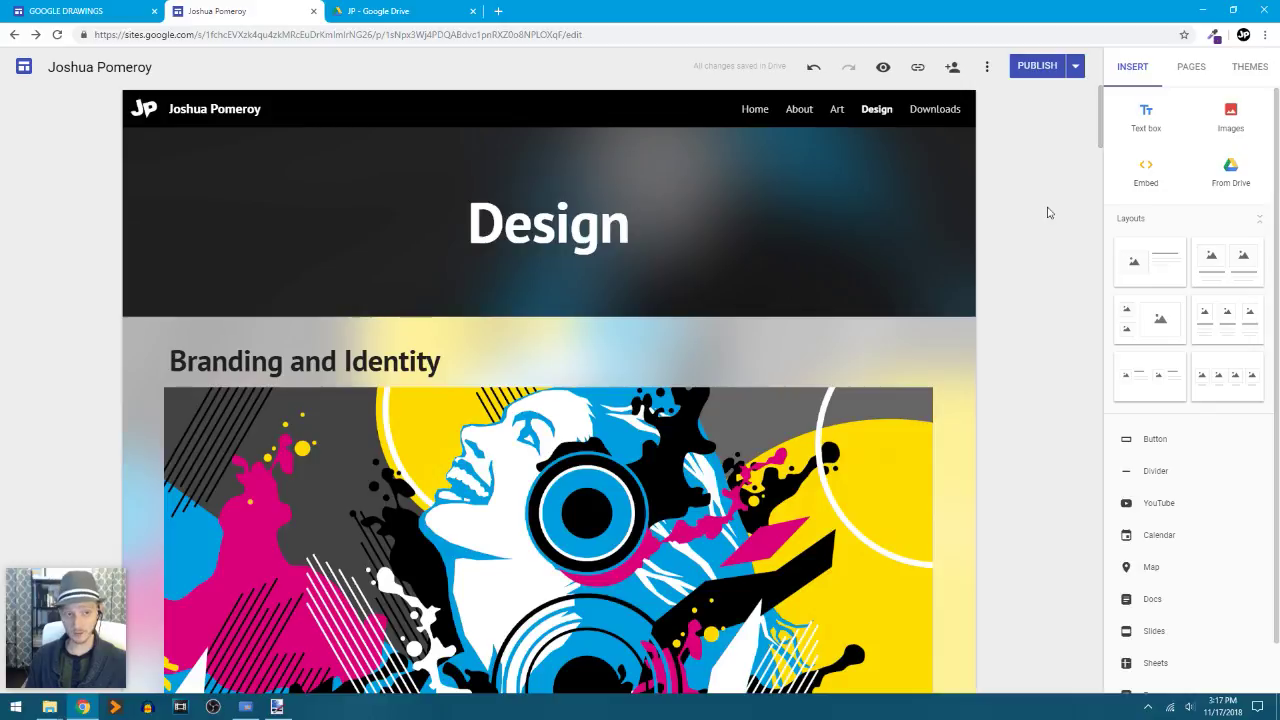
- Inspect the Custom URLs dialog, cancel it without assigning a domain, and glance over the site's additional options
click(986, 66)
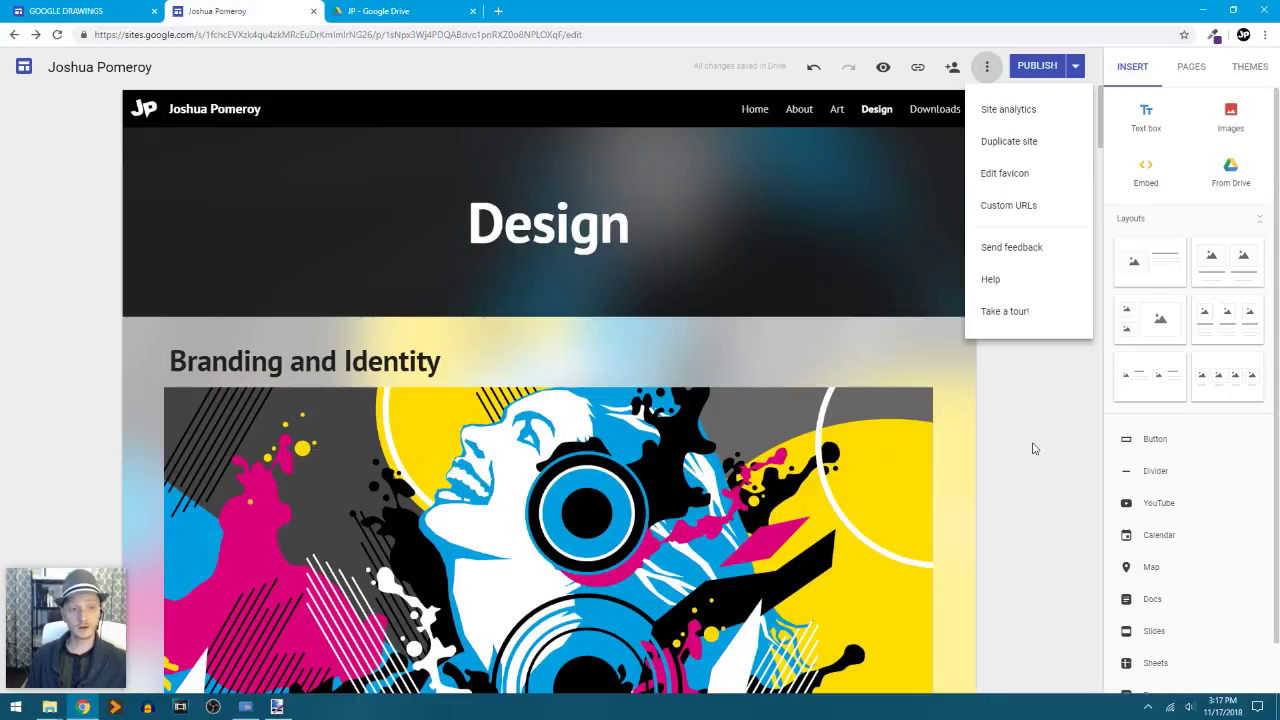
click(1035, 208)
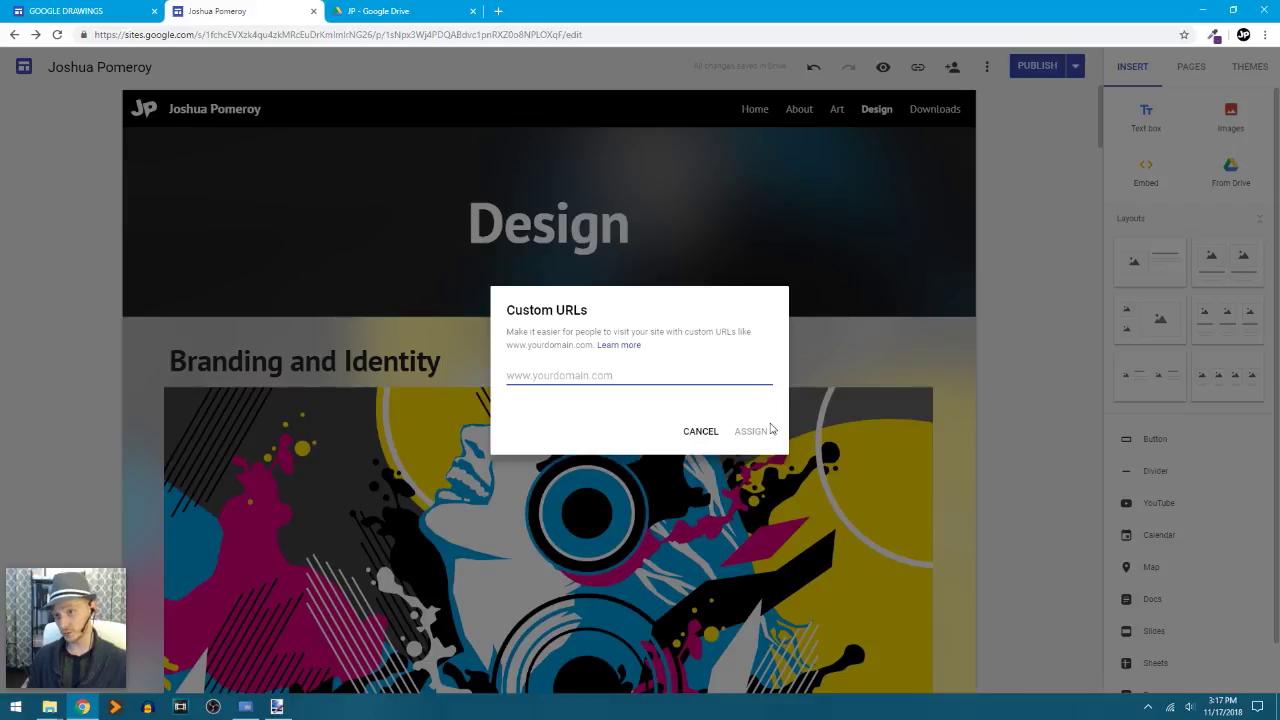
click(700, 431)
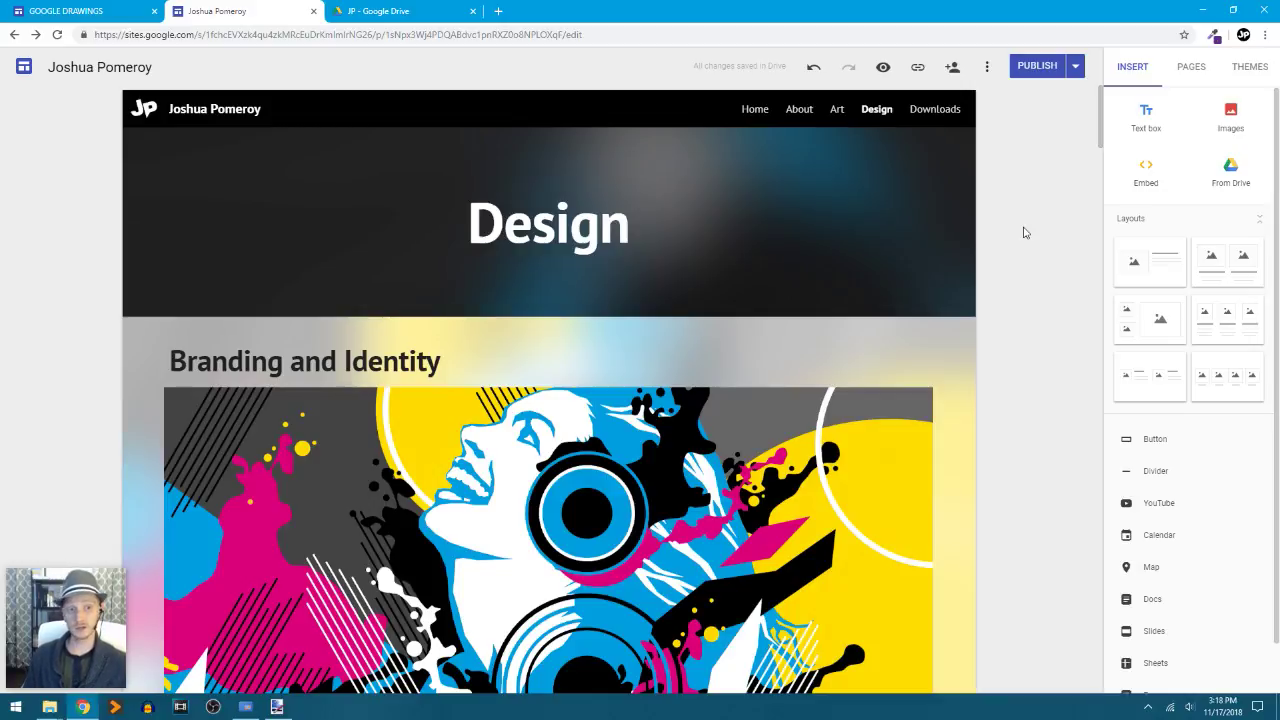
click(987, 67)
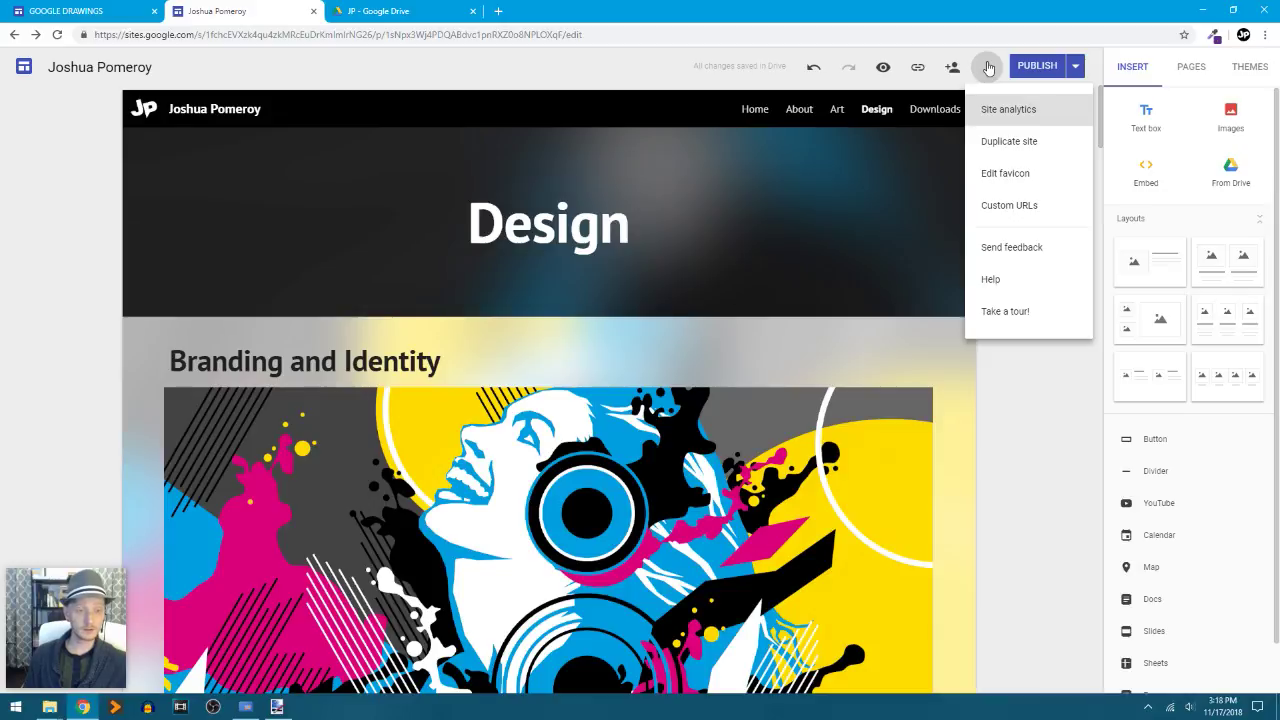
click(987, 67)
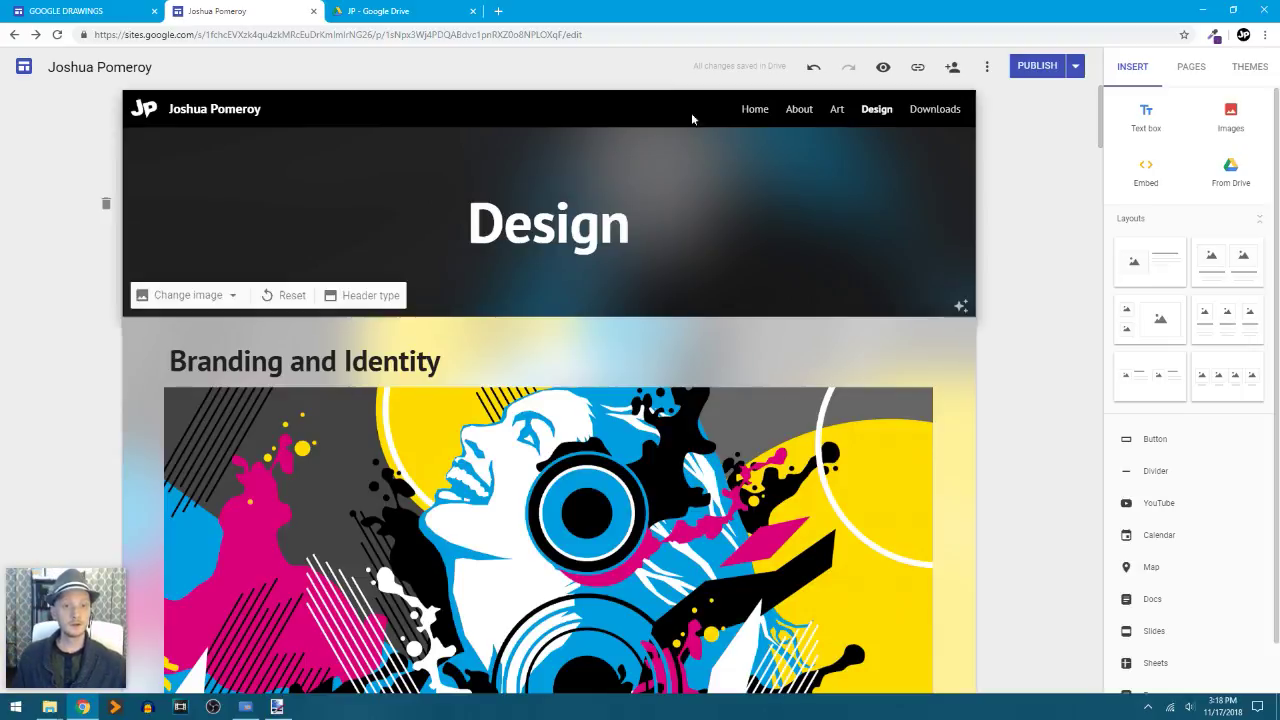
- Open the Home page in the editor and review it from the banner down to the footer and back
click(755, 111)
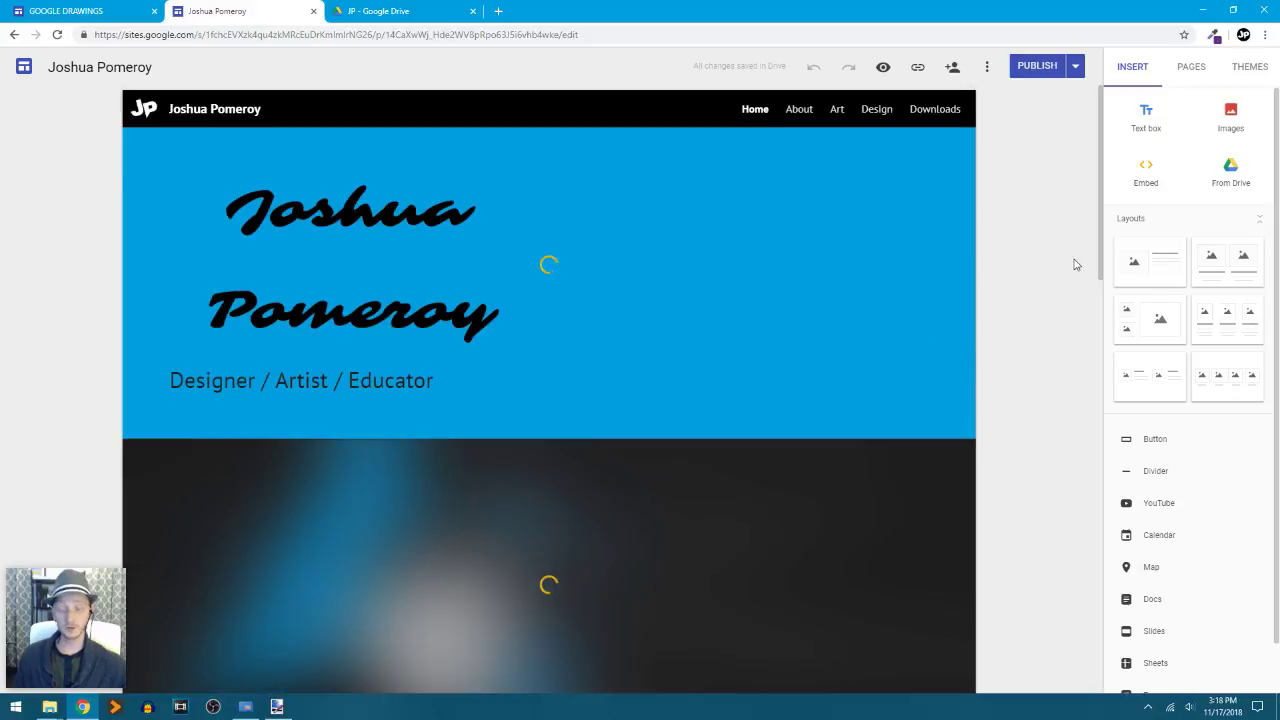
scroll(1075, 264, down, 3)
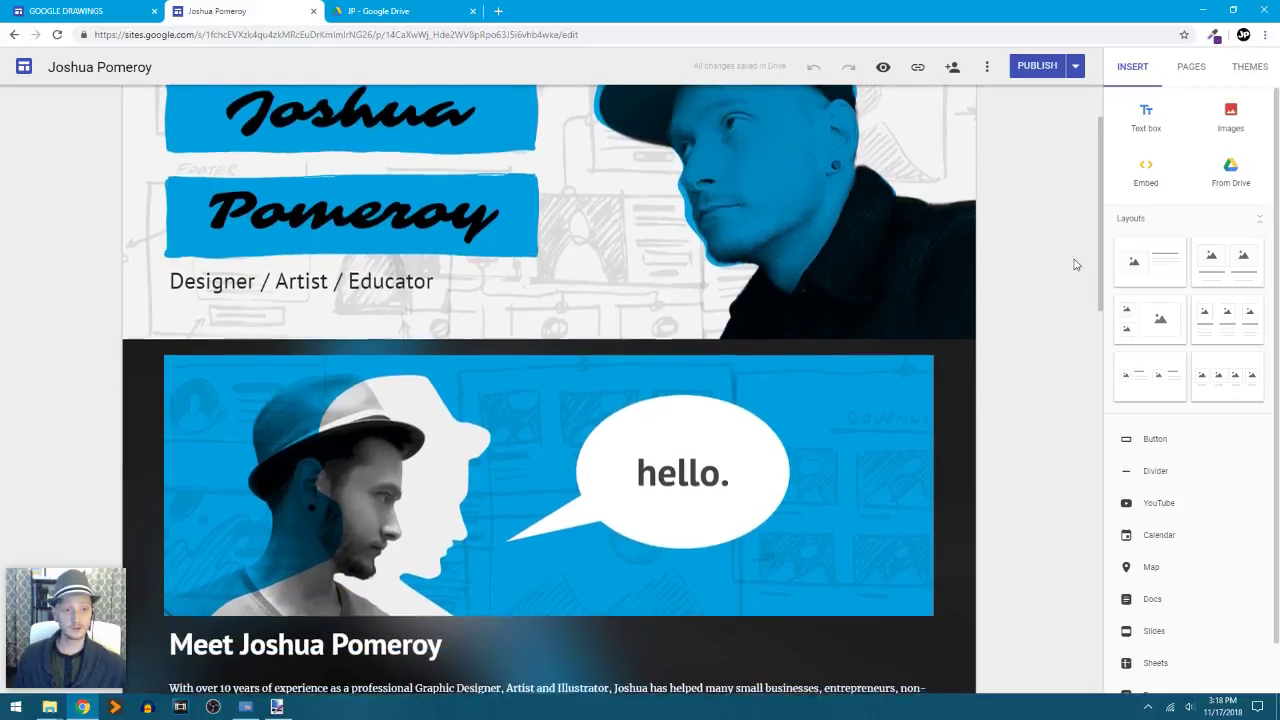
scroll(1075, 263, down, 10)
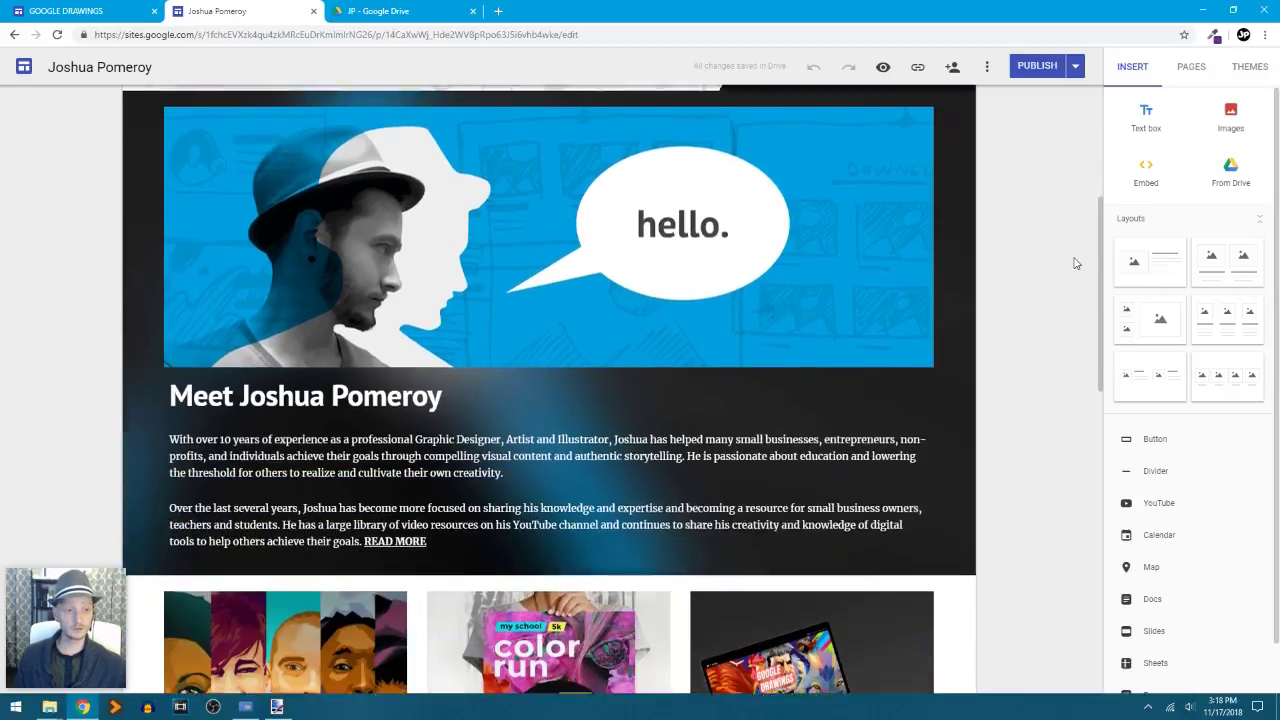
scroll(1075, 263, down, 3)
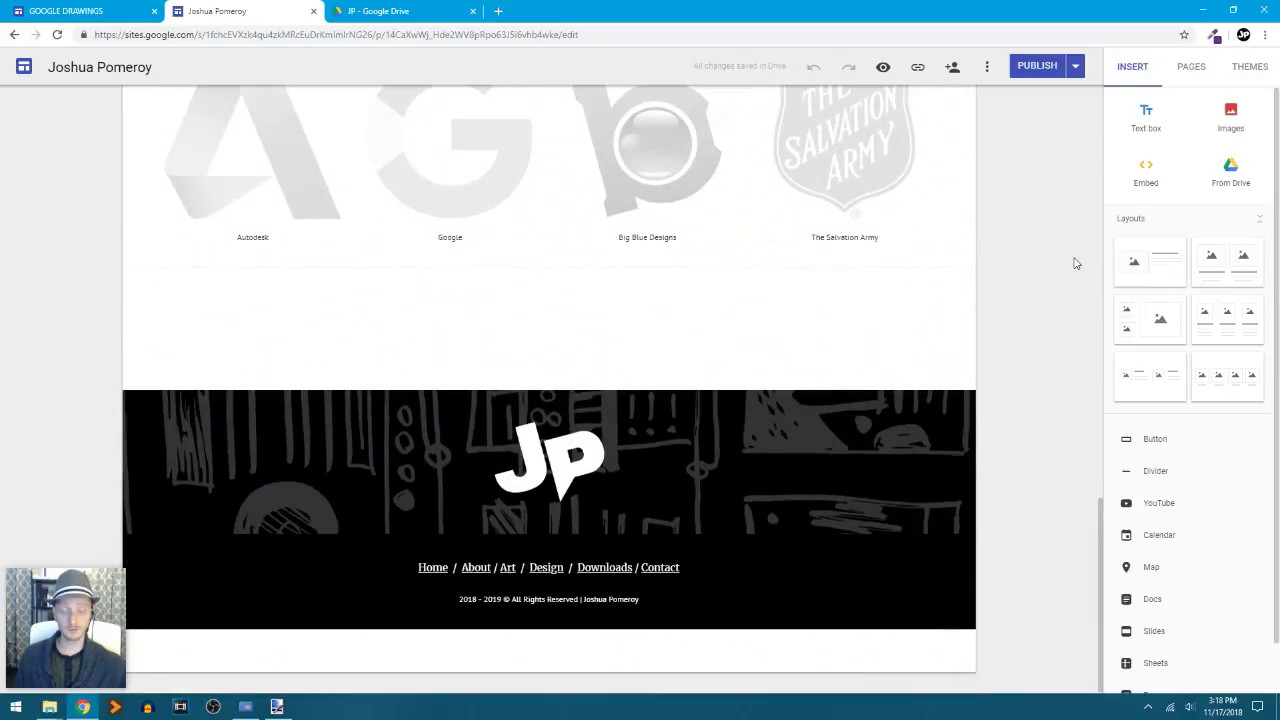
scroll(1075, 263, up, 20)
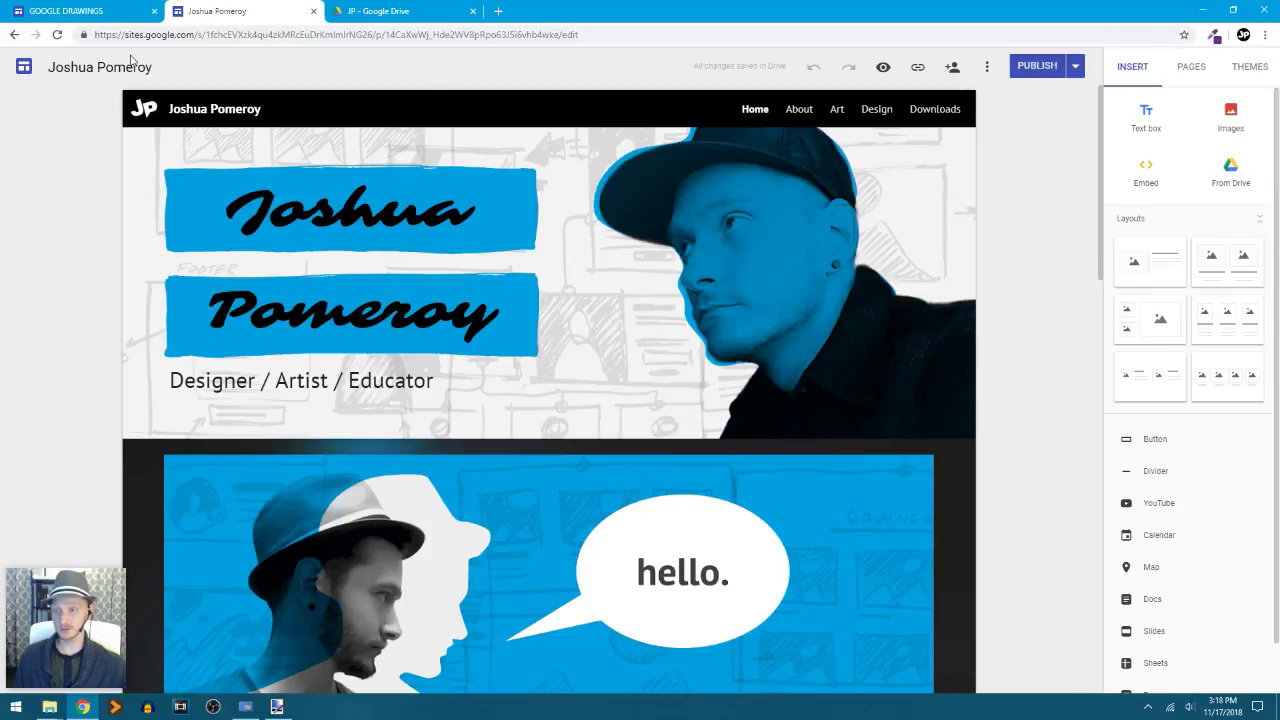
- Compare the Google Drawings site's Resources page with the portfolio's Home page in the editor and glance over its free resources
click(112, 22)
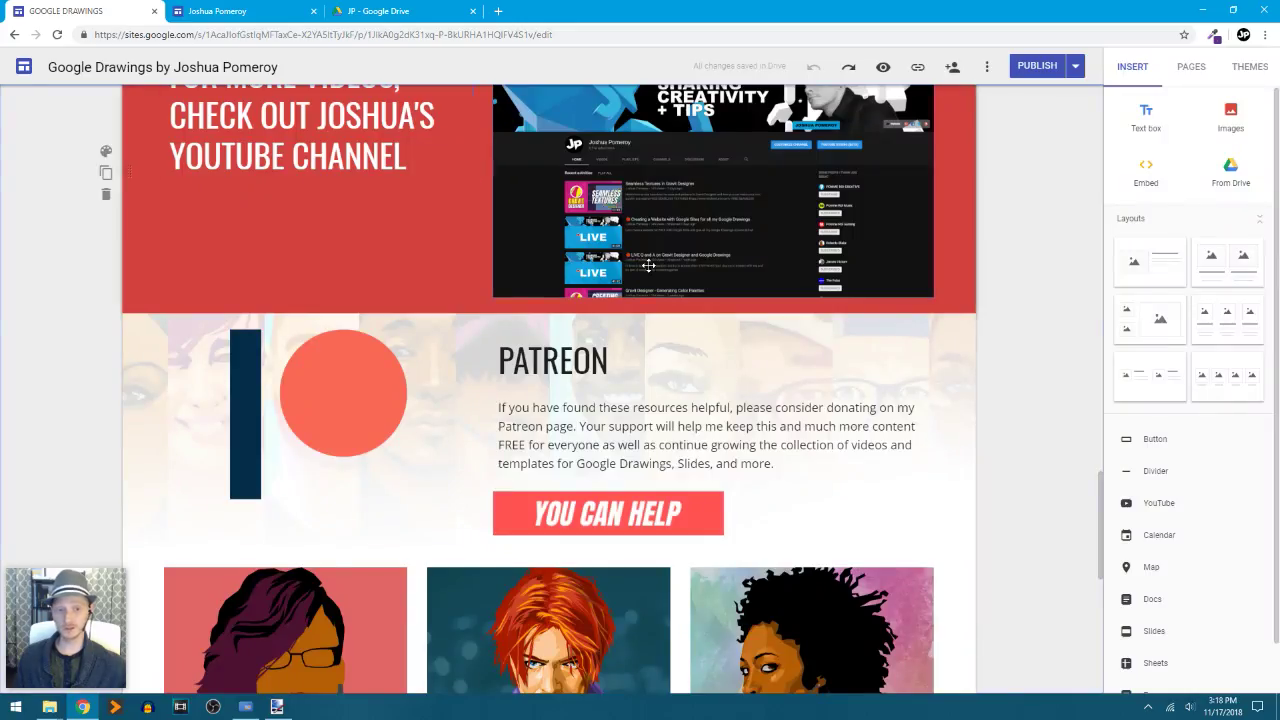
scroll(1034, 300, up, 20)
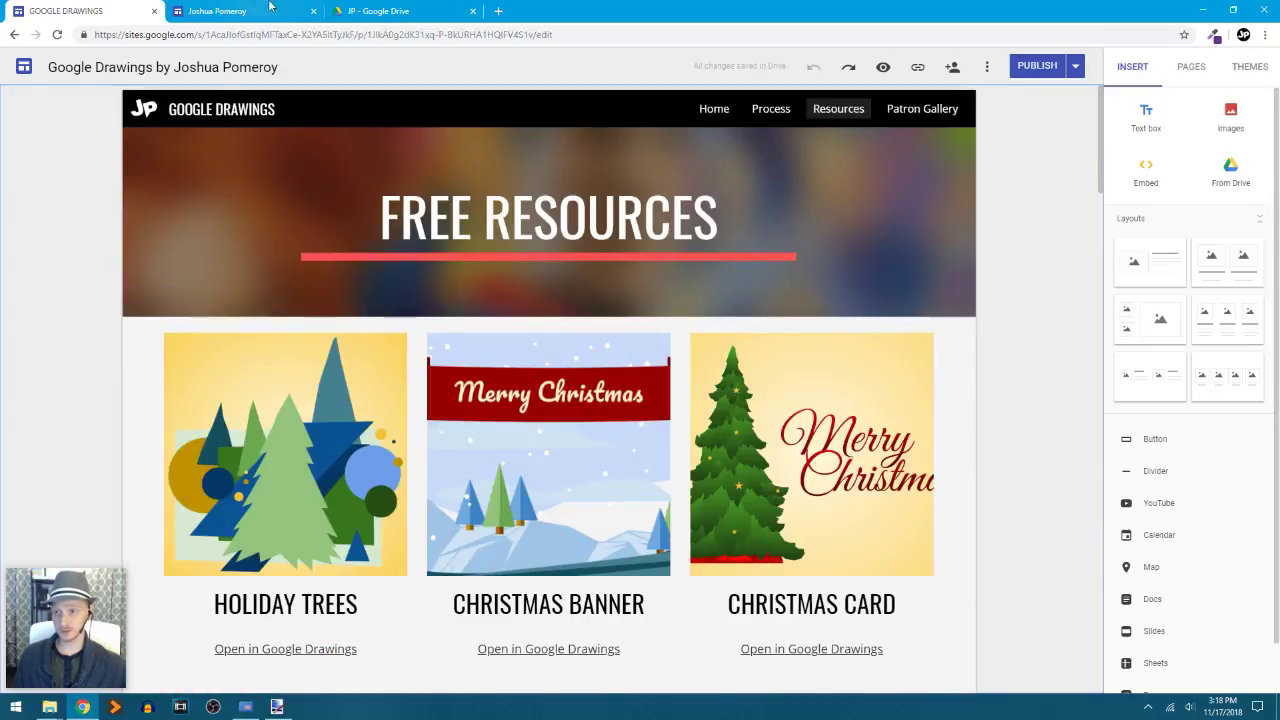
click(268, 15)
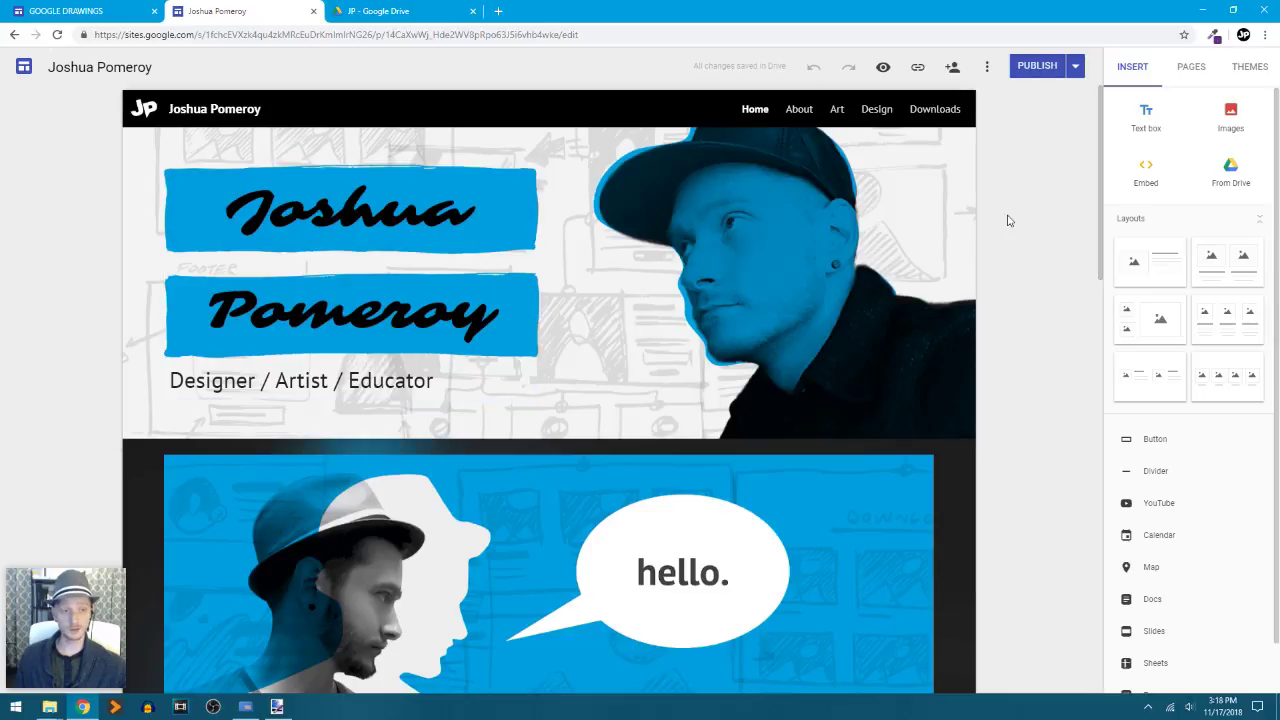
click(88, 14)
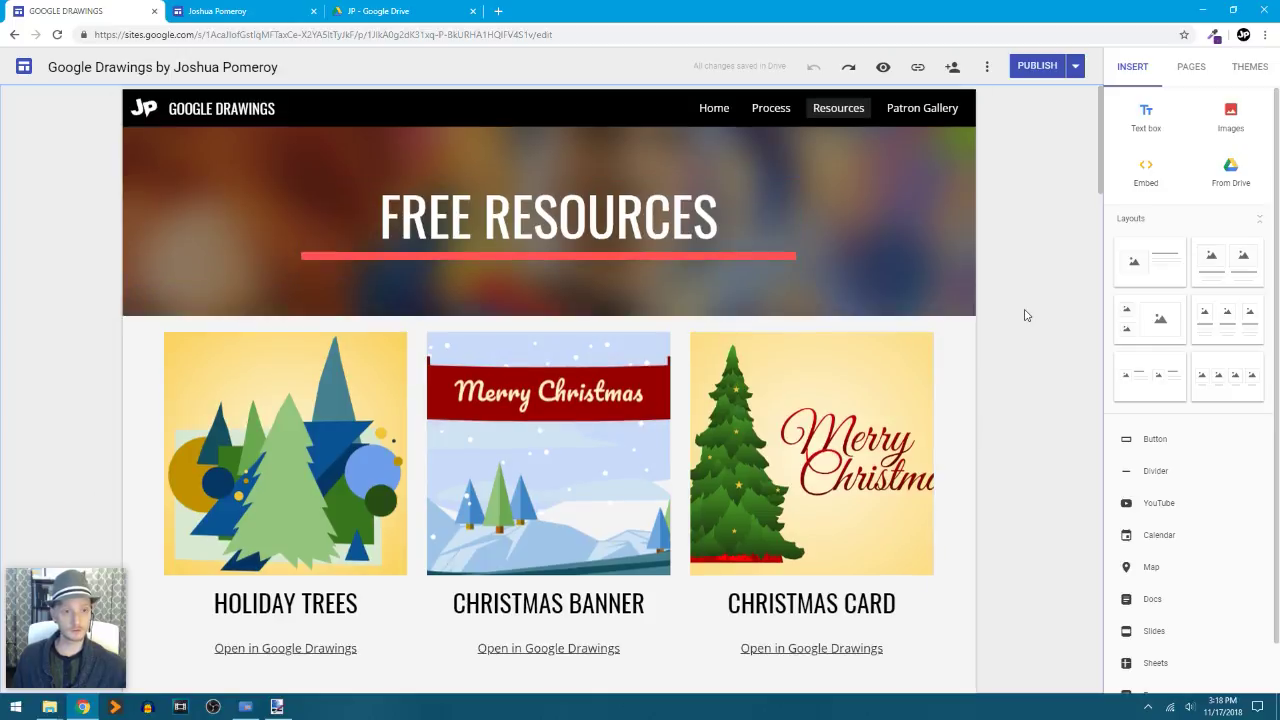
scroll(1025, 315, down, 2)
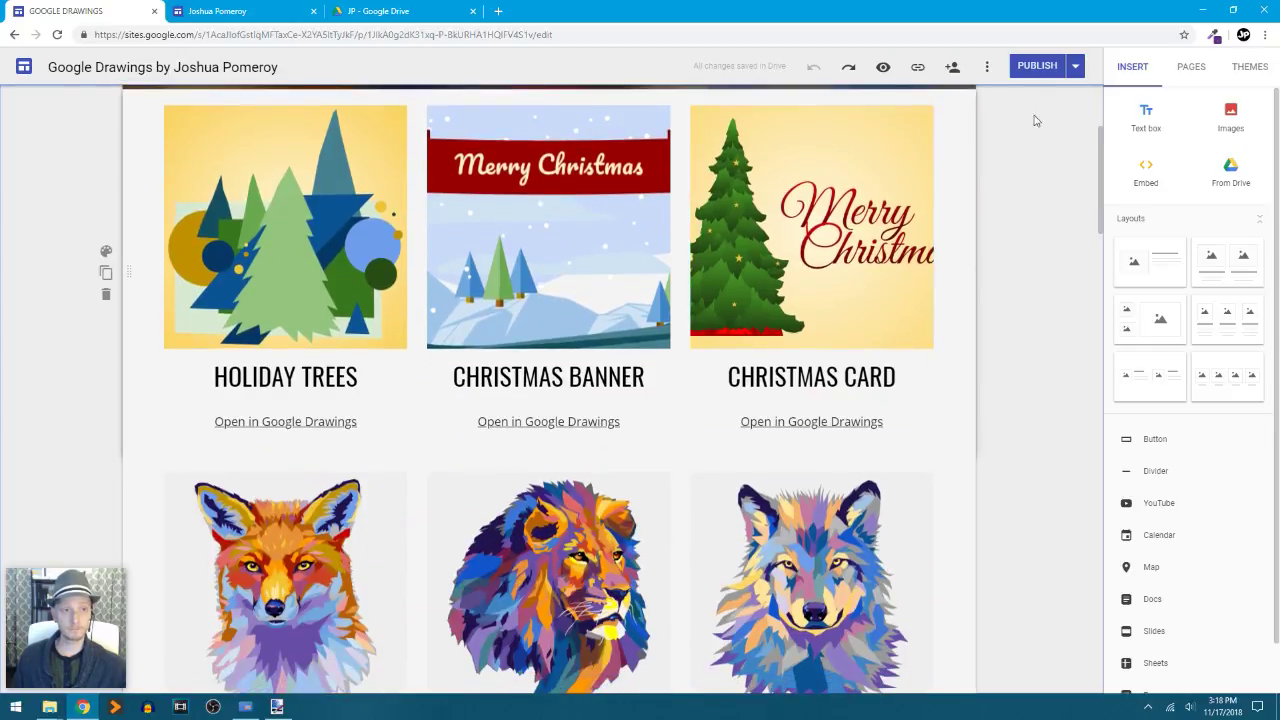
- View the published Google Drawings Resources page and review it from the free drawings through the Videos and Patreon sections and back
click(1074, 65)
click(1010, 137)
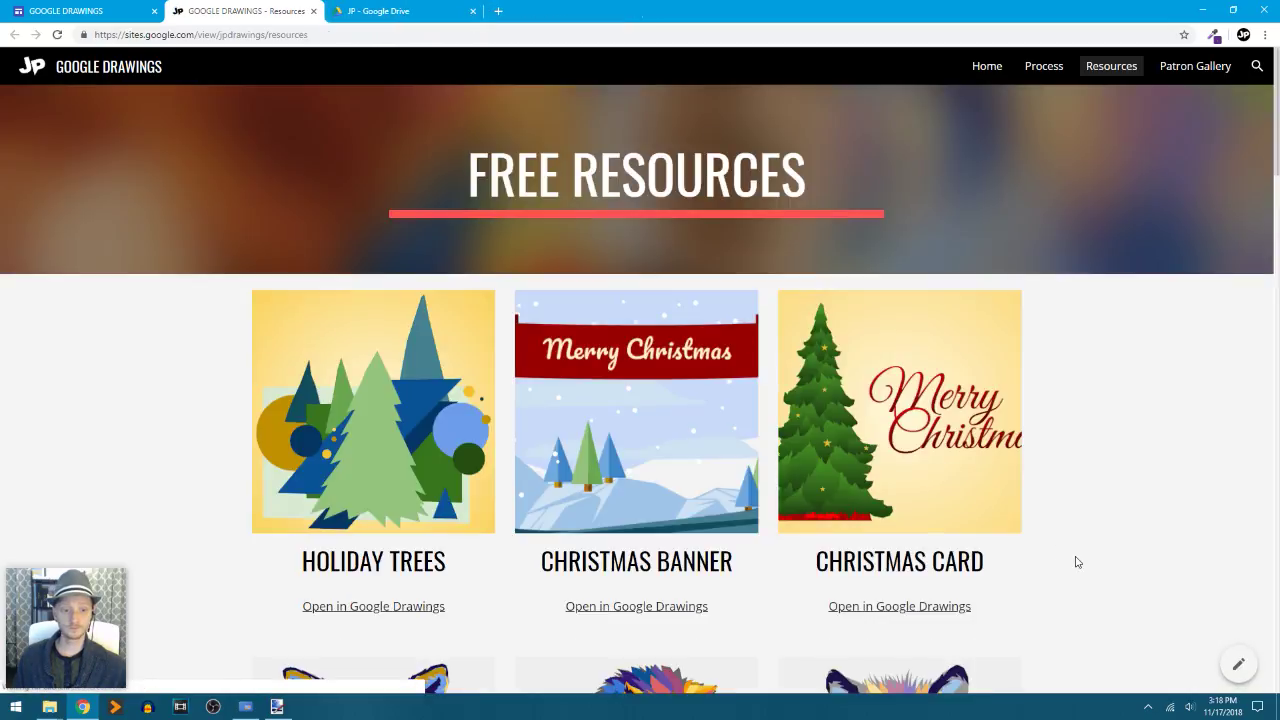
scroll(1075, 560, down, 2)
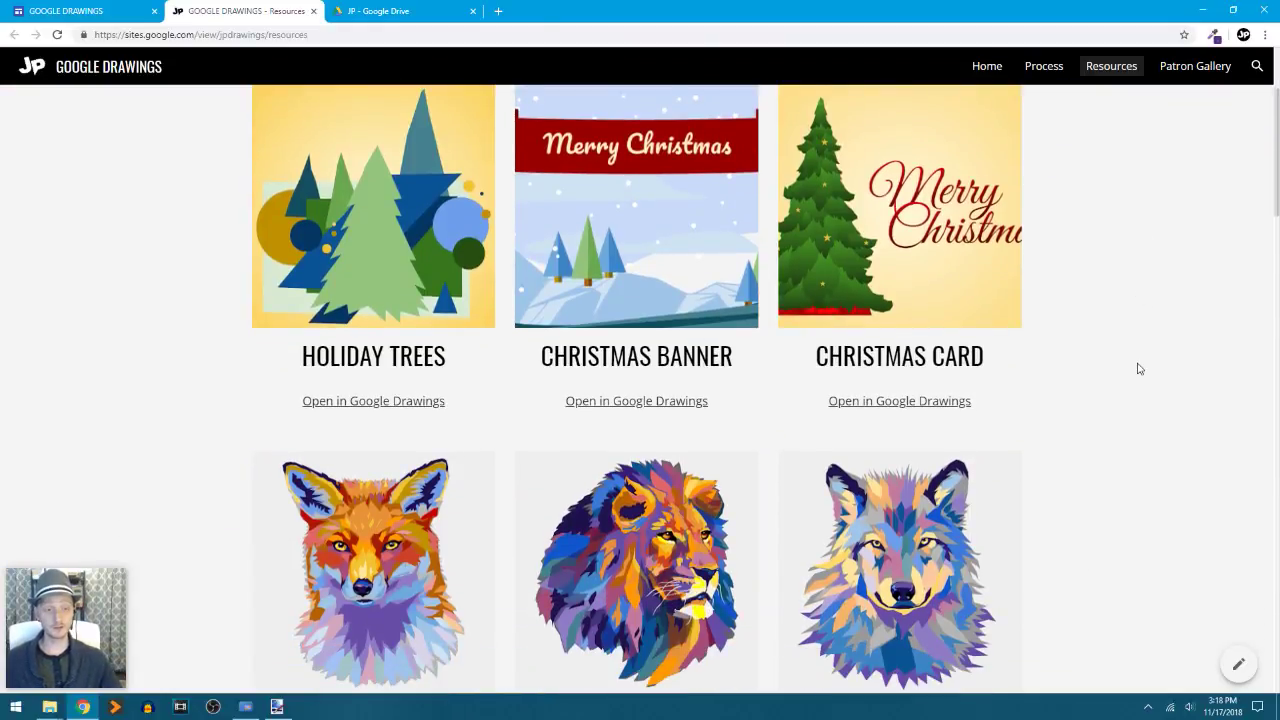
scroll(1140, 368, up, 2)
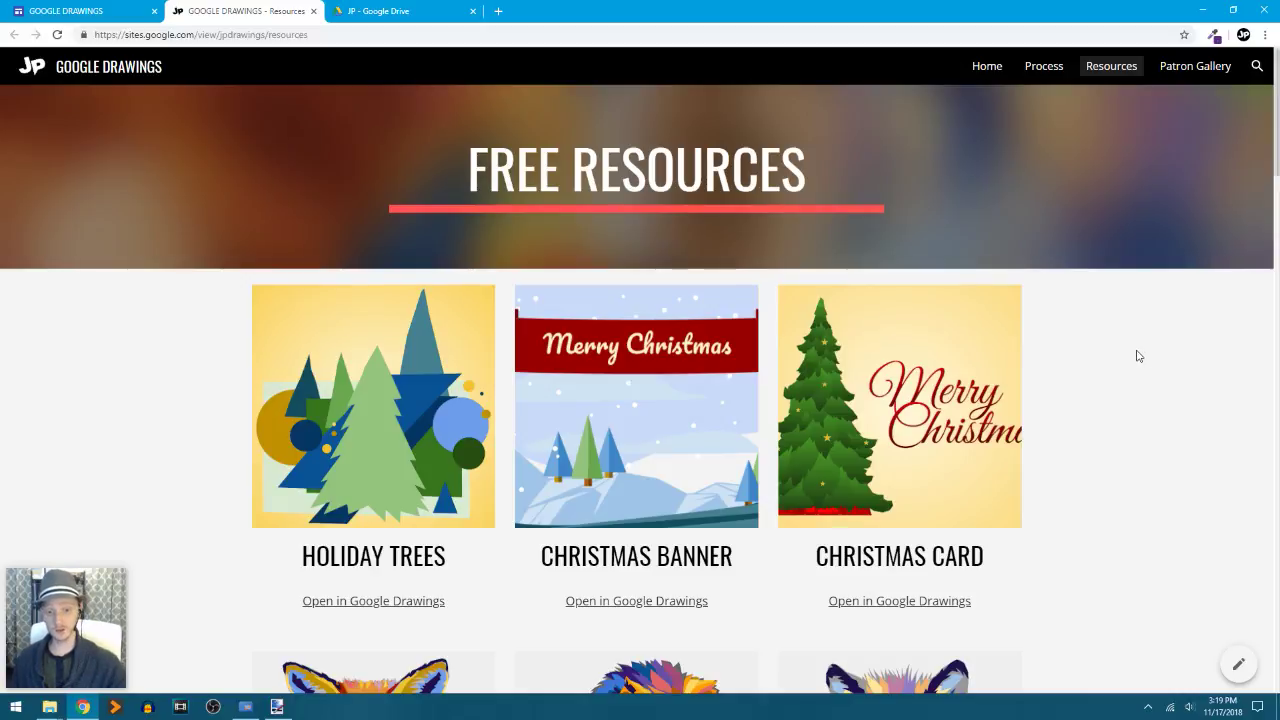
scroll(1153, 510, down, 1)
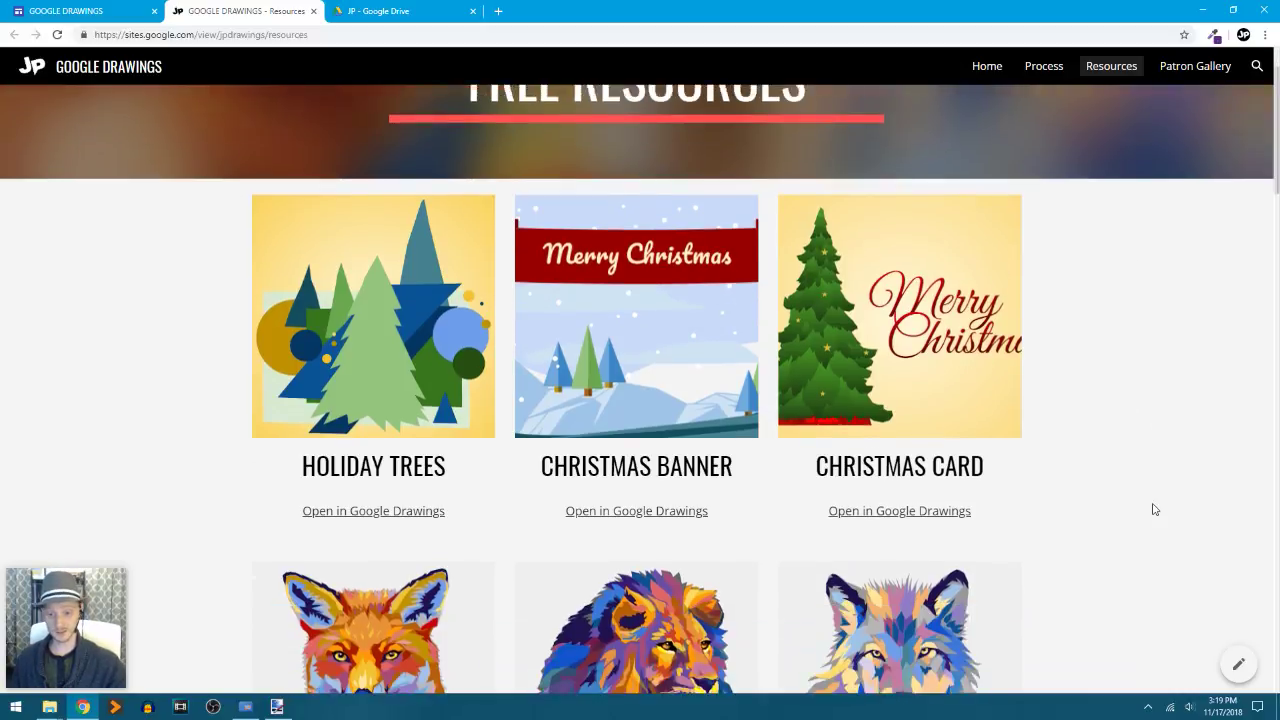
scroll(1153, 510, down, 12)
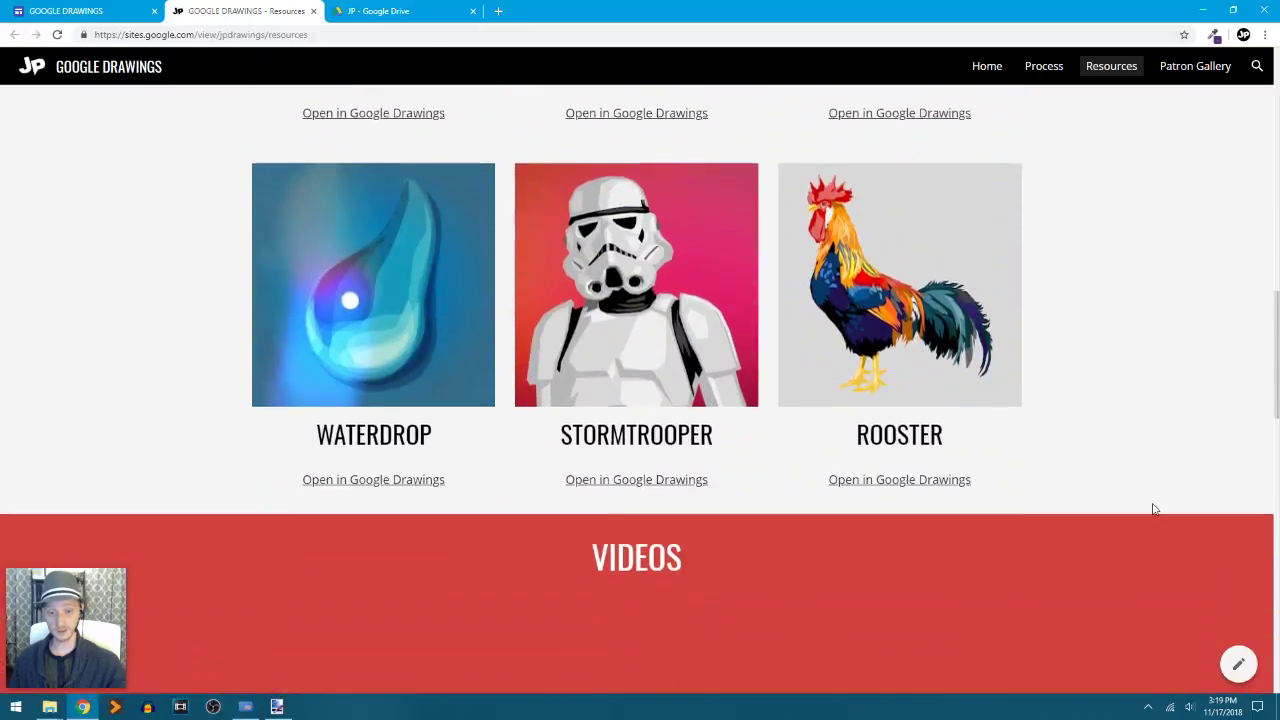
scroll(1153, 510, down, 5)
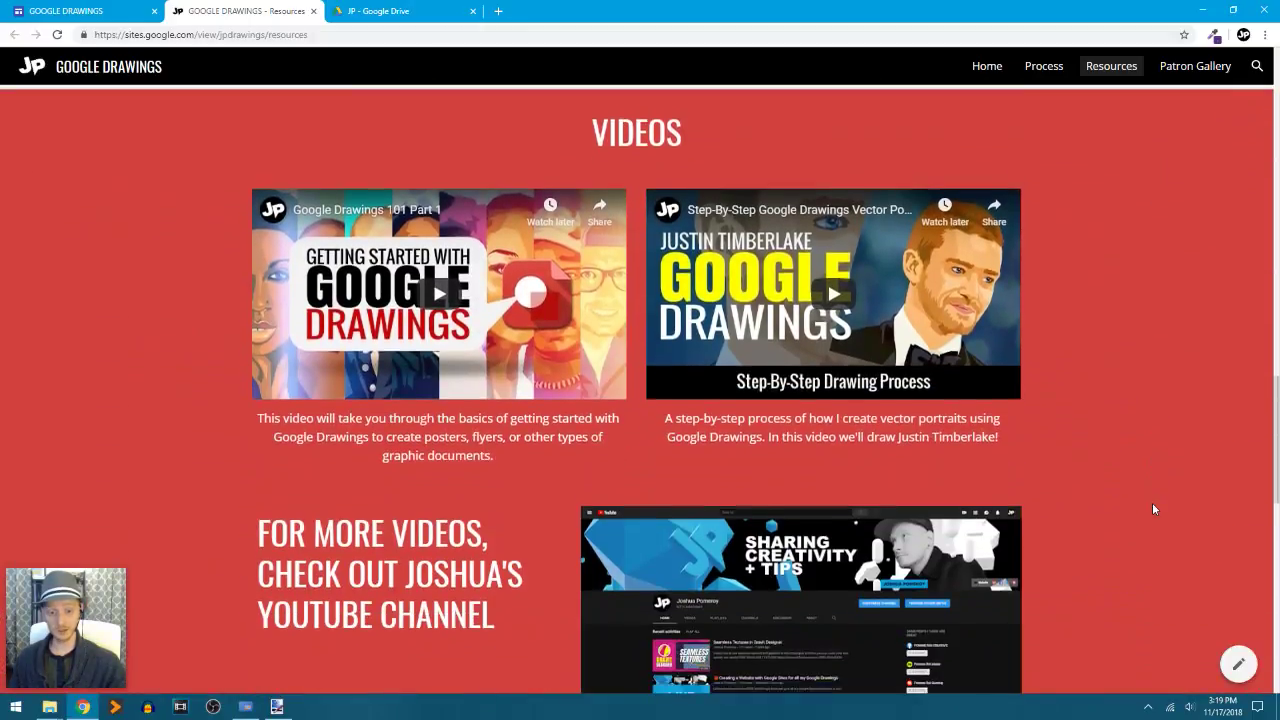
scroll(1153, 510, down, 6)
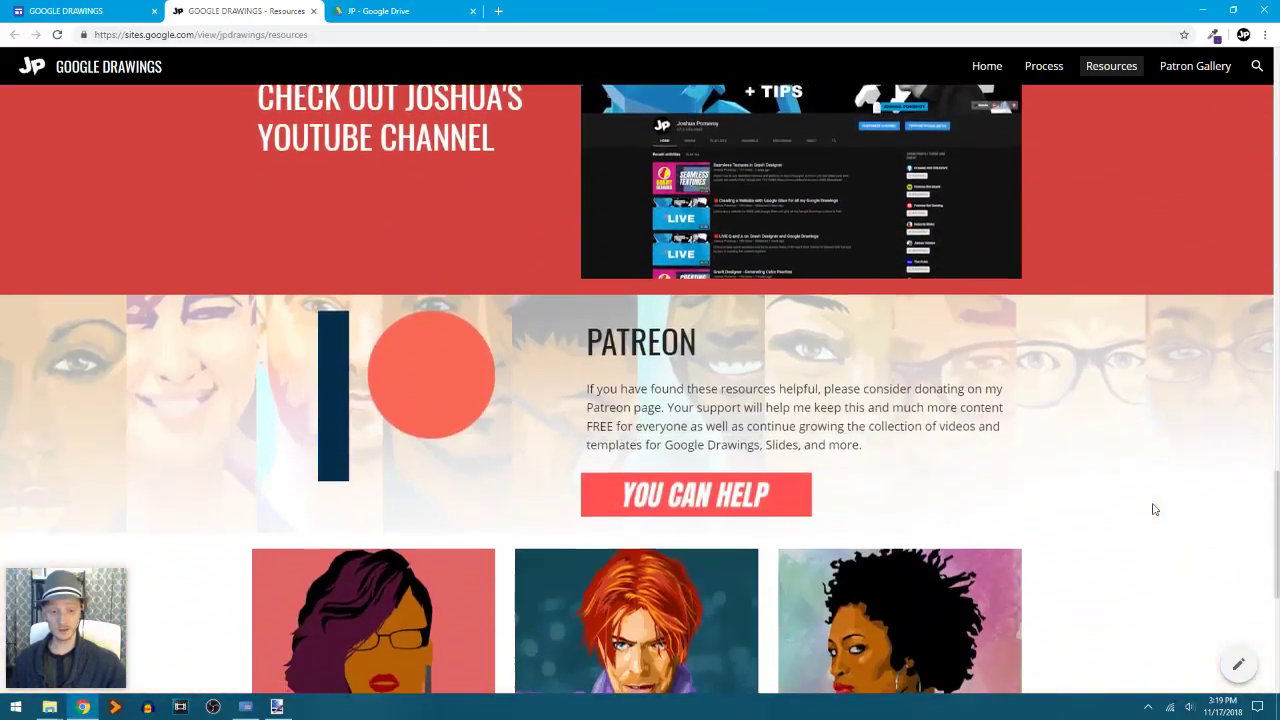
scroll(1153, 510, down, 3)
scroll(1153, 510, up, 2)
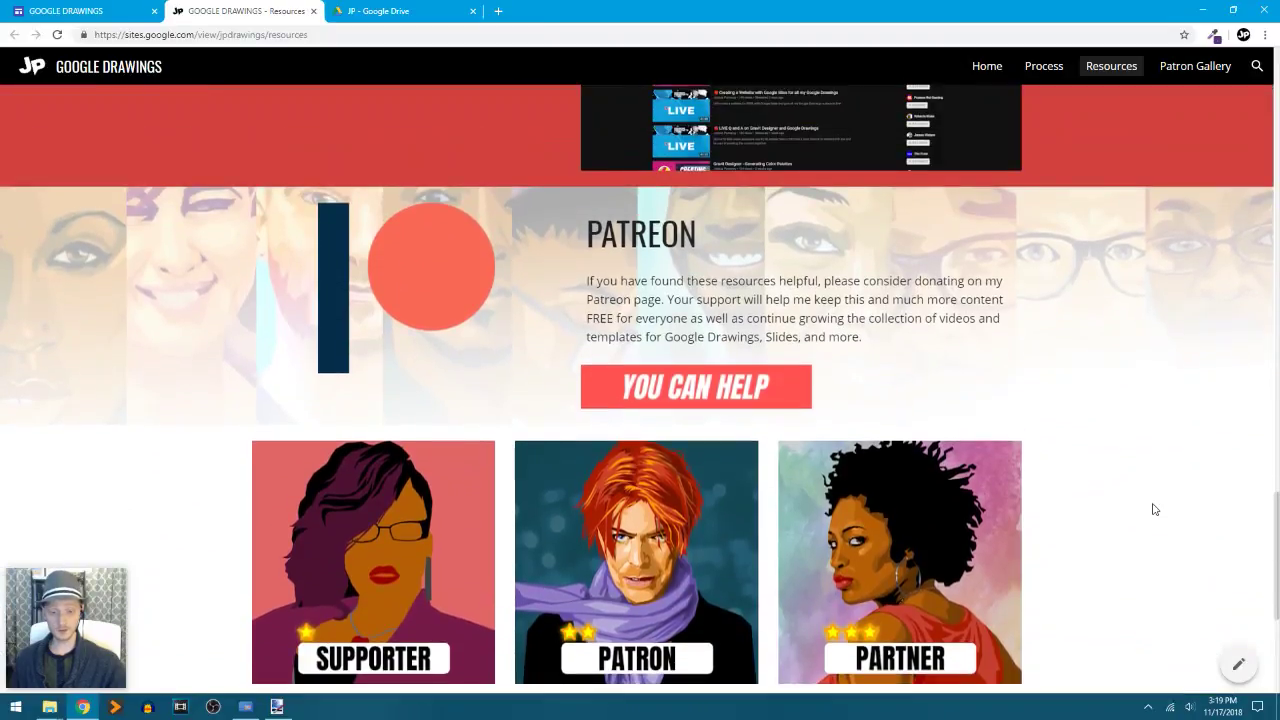
scroll(1153, 510, up, 8)
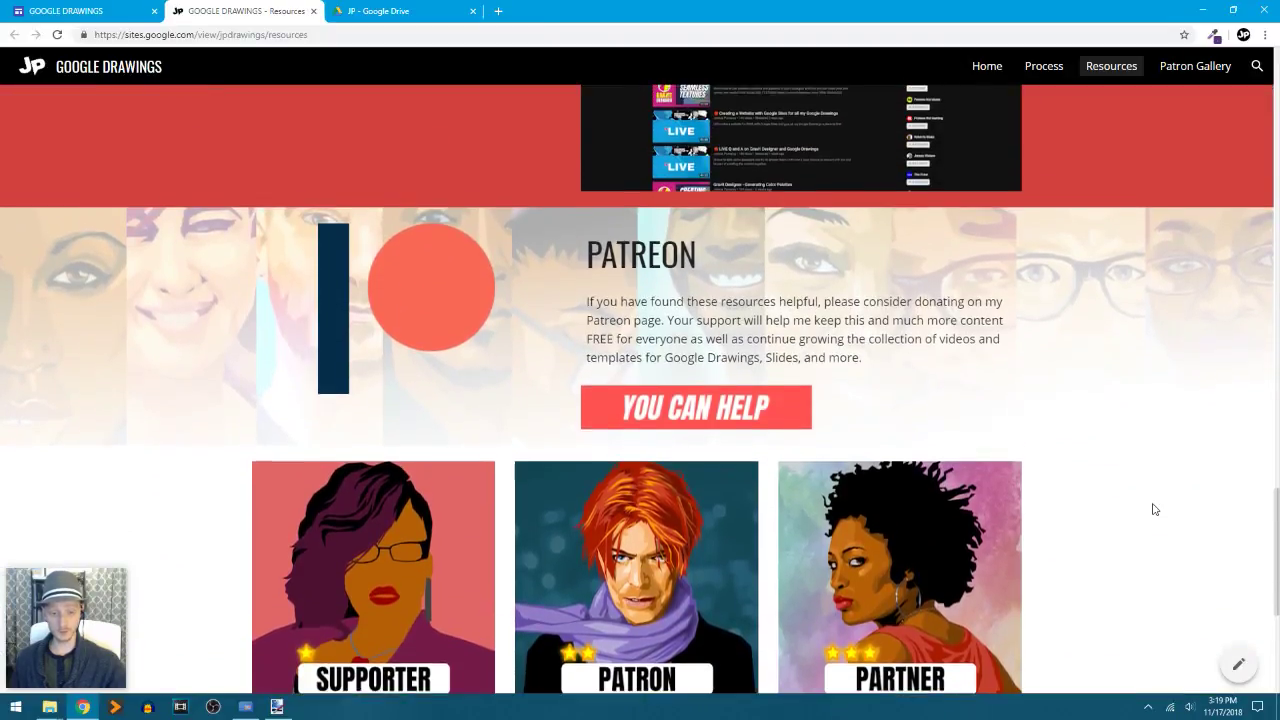
scroll(1153, 510, up, 10)
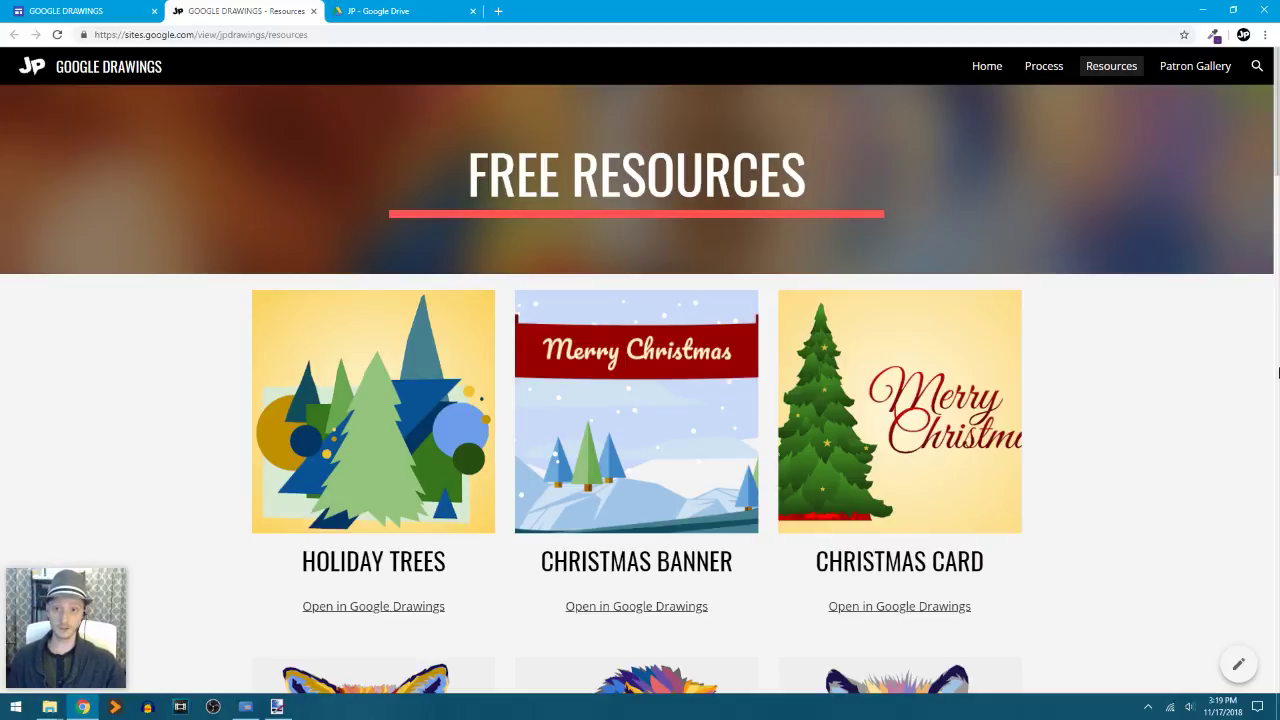
- Open Gravit Designer in a new browser tab and create a blank design with an infinite canvas in pixels
click(497, 12)
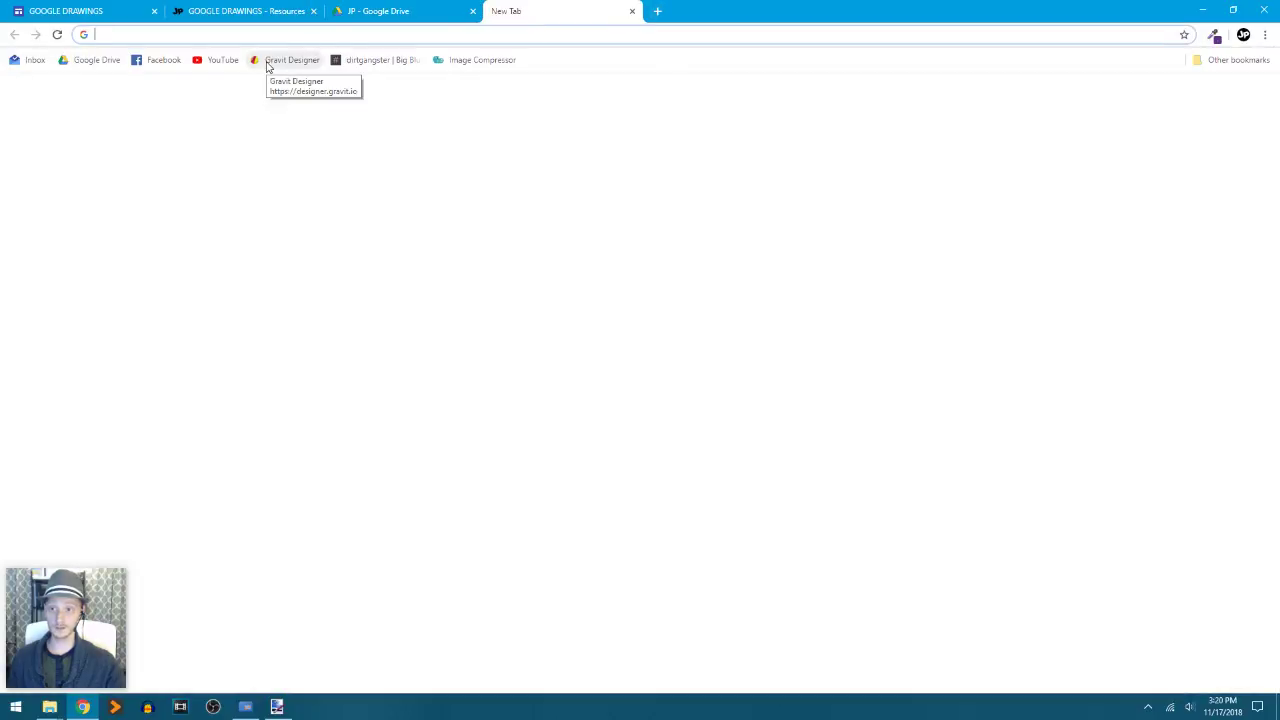
click(270, 61)
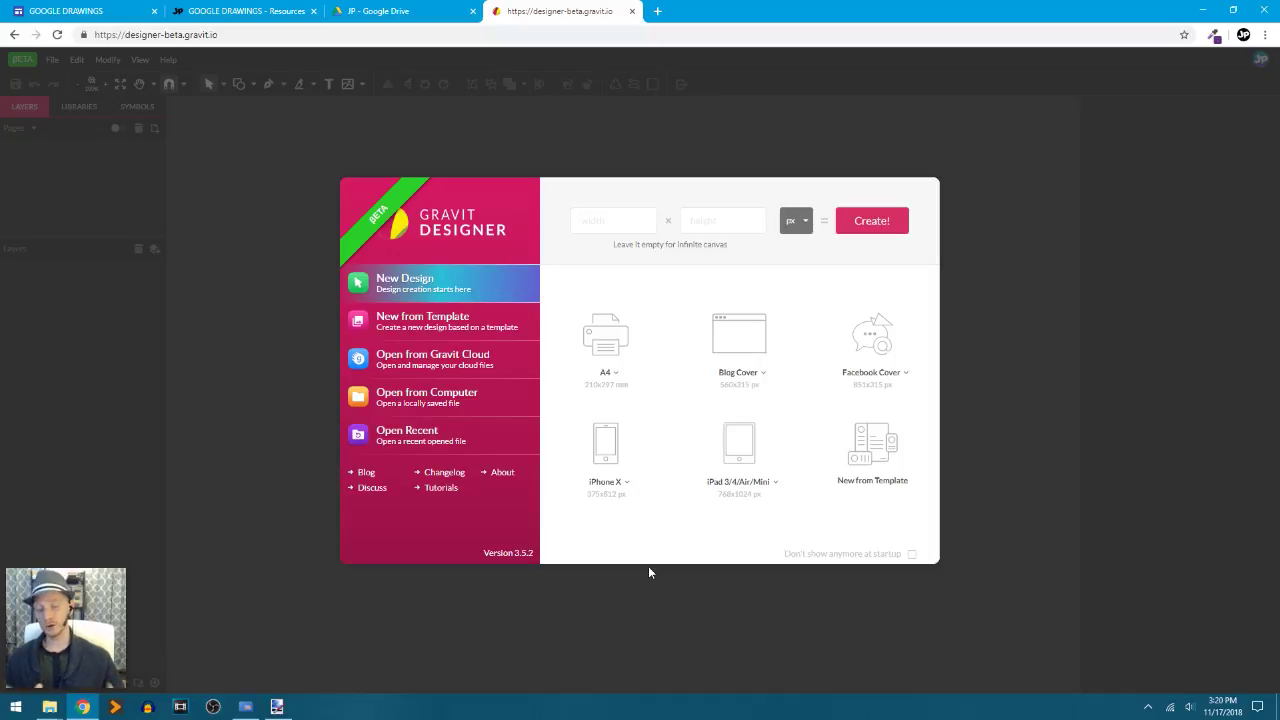
click(891, 220)
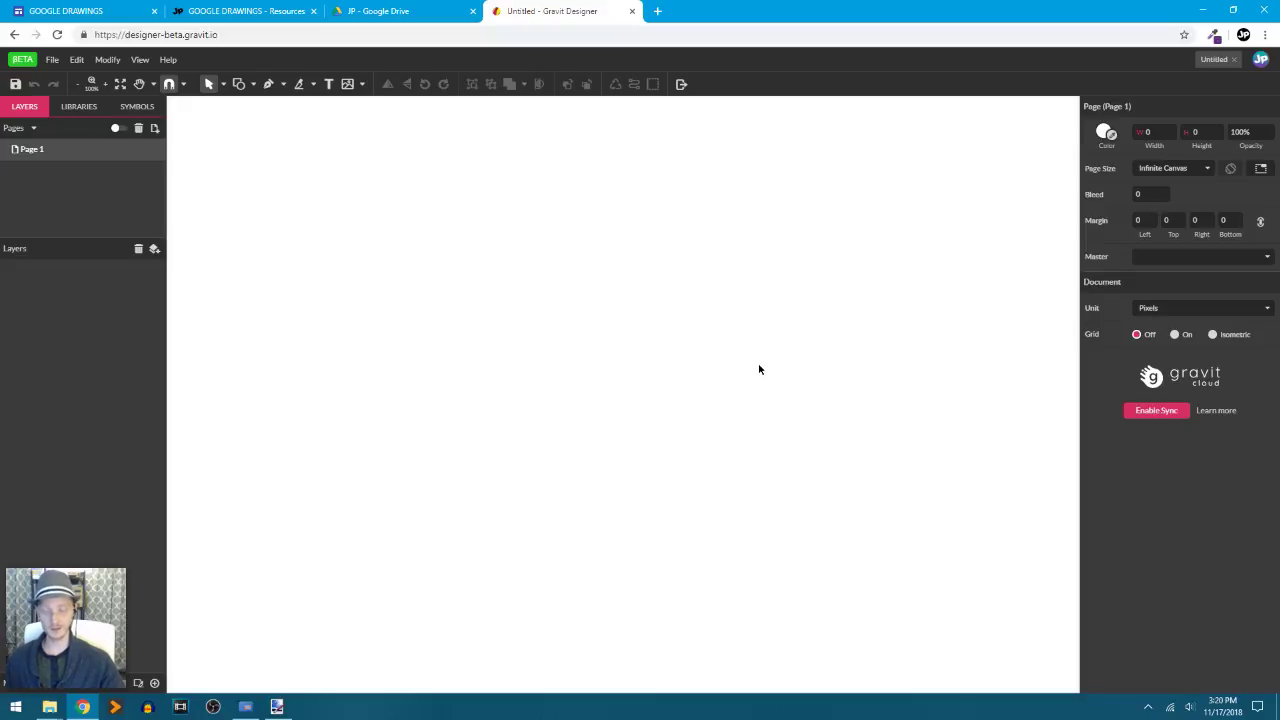
- Close the Google Drawings site's editor and published page, and load the portfolio from its custom domain in a new browser tab
click(213, 13)
click(75, 12)
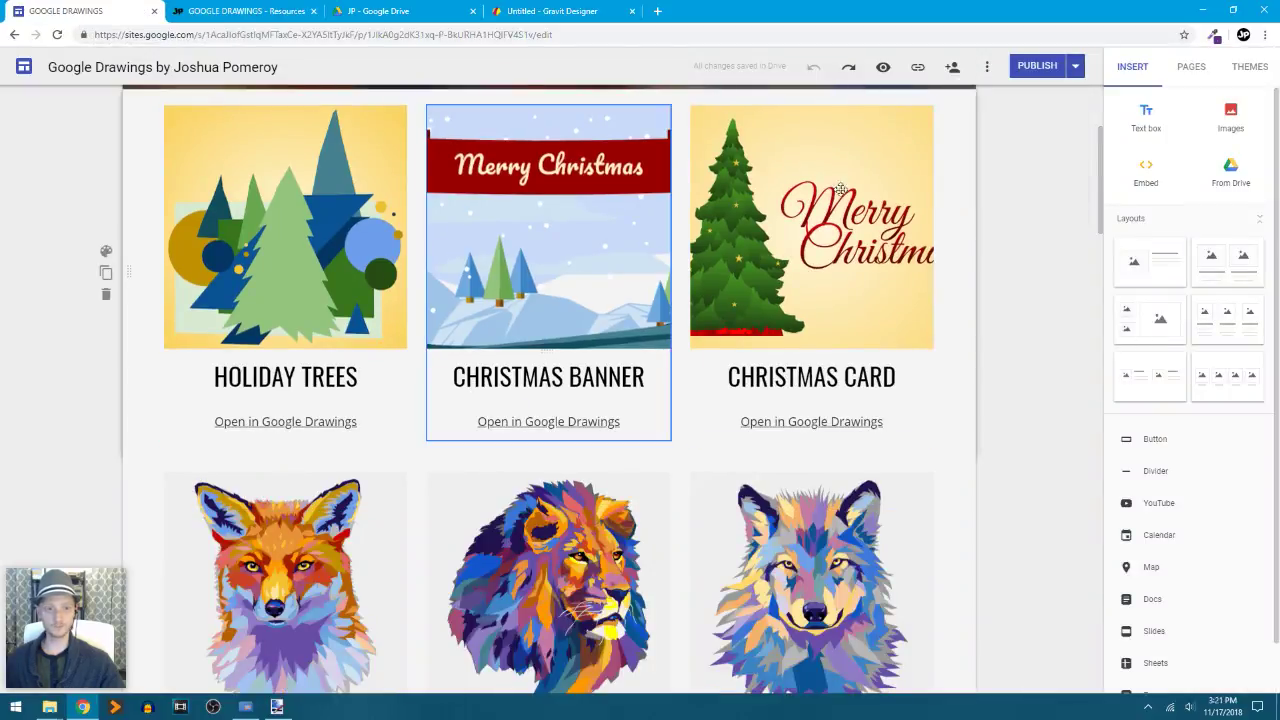
click(656, 11)
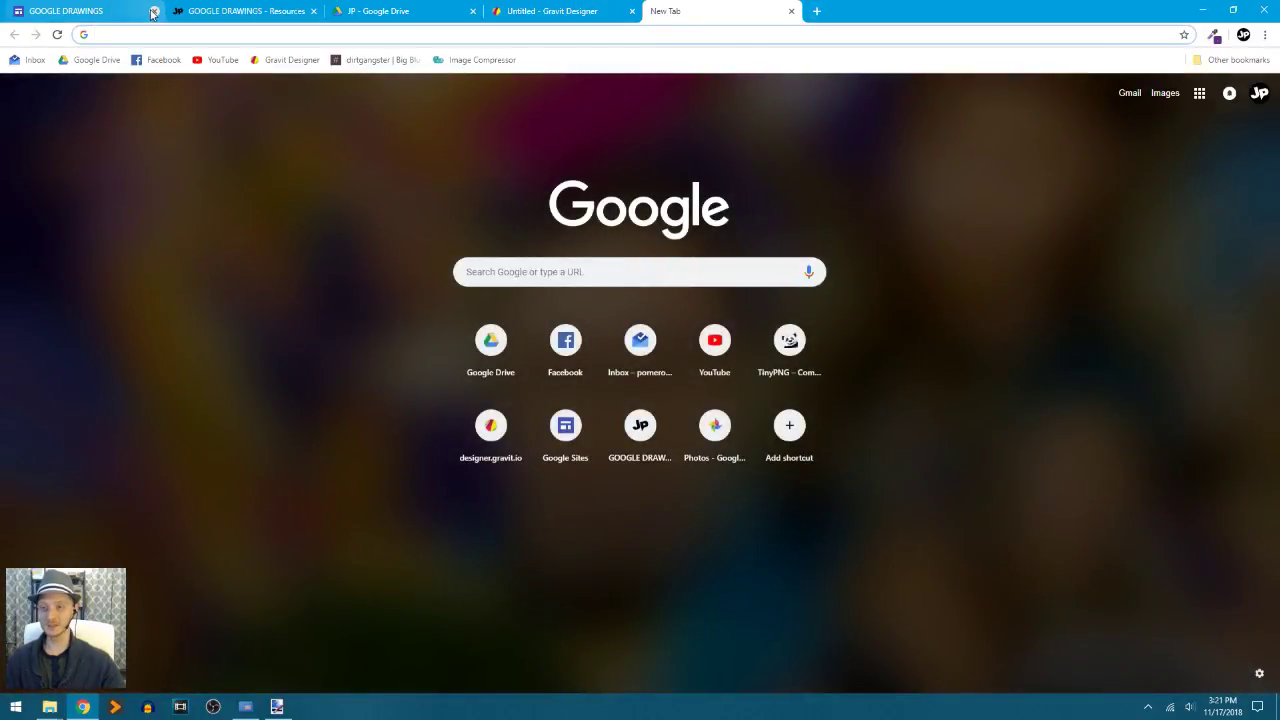
click(153, 11)
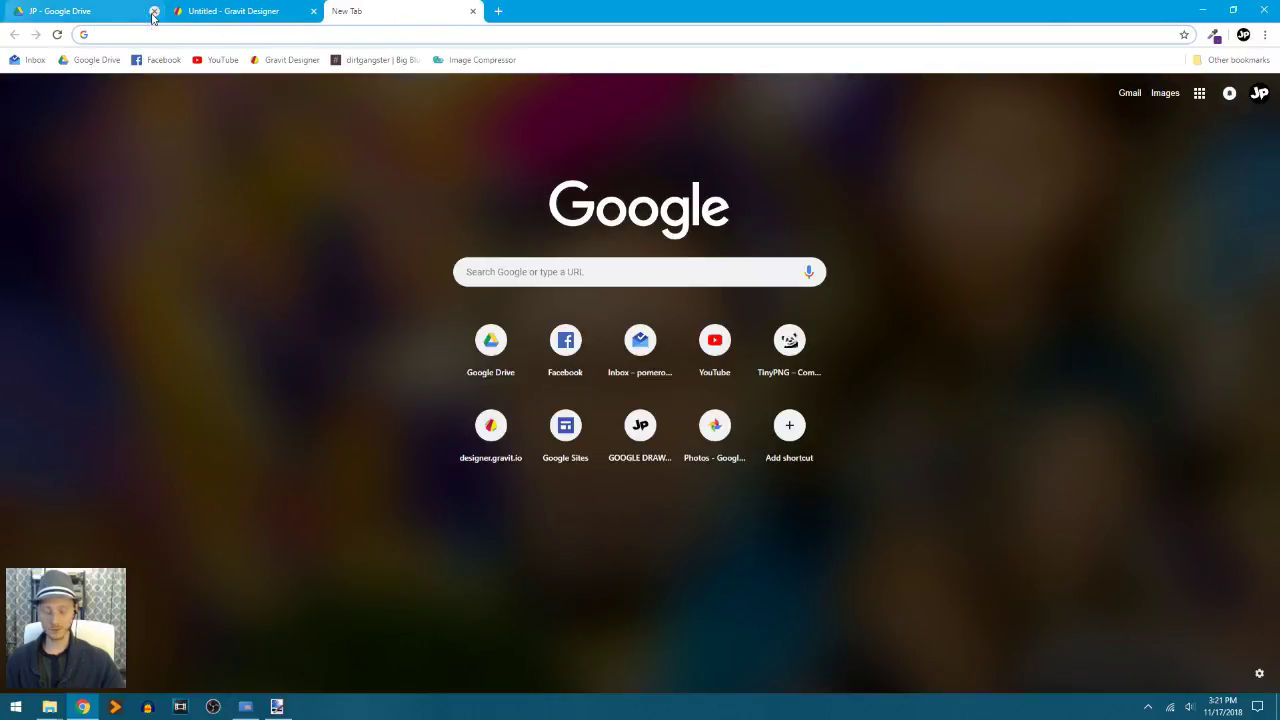
text(joshuapomeroy.com)
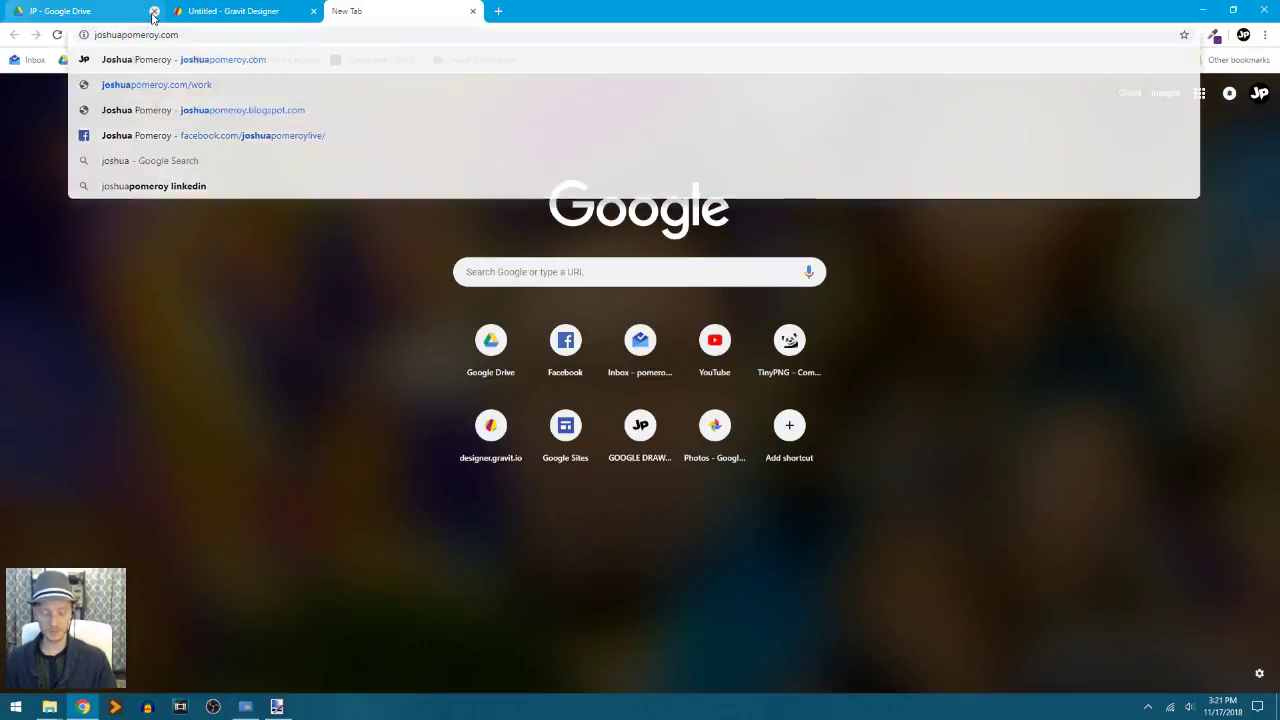
key(Return)
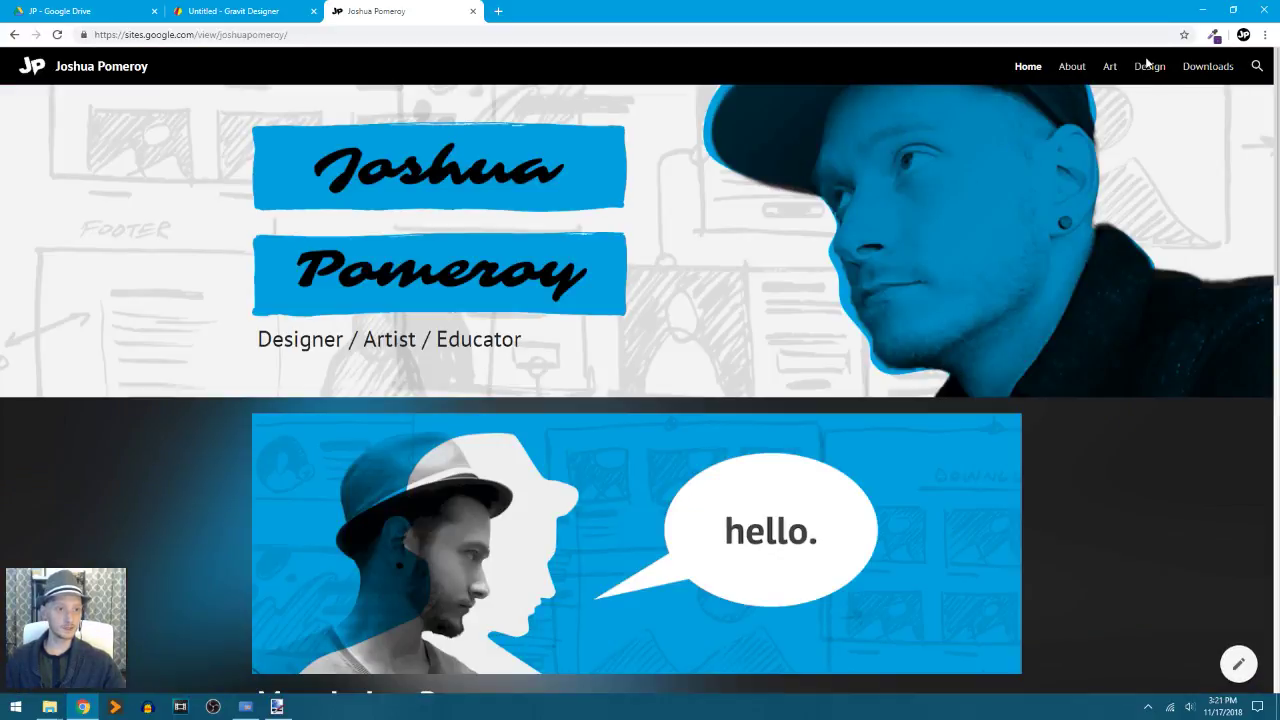
- Open the published portfolio's Design page and examine the Branding and Identity samples down to the Of Ghosts and Kings mockups
click(1149, 65)
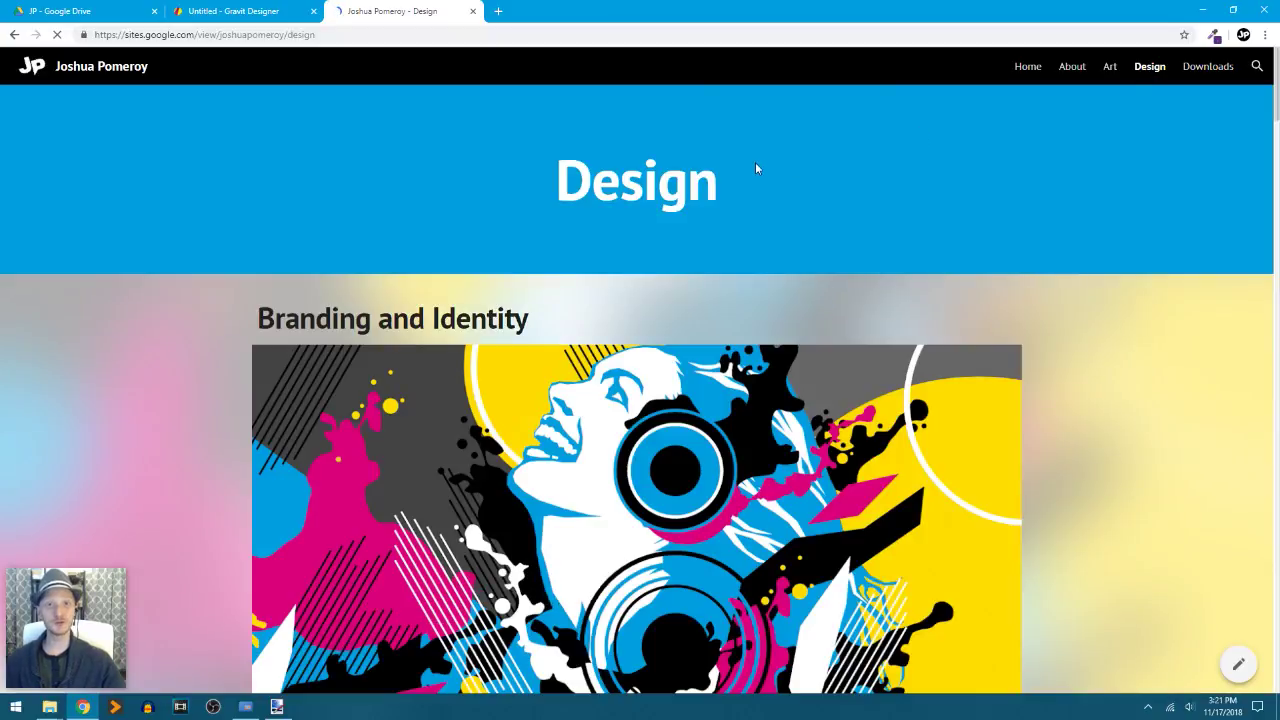
scroll(657, 422, down, 10)
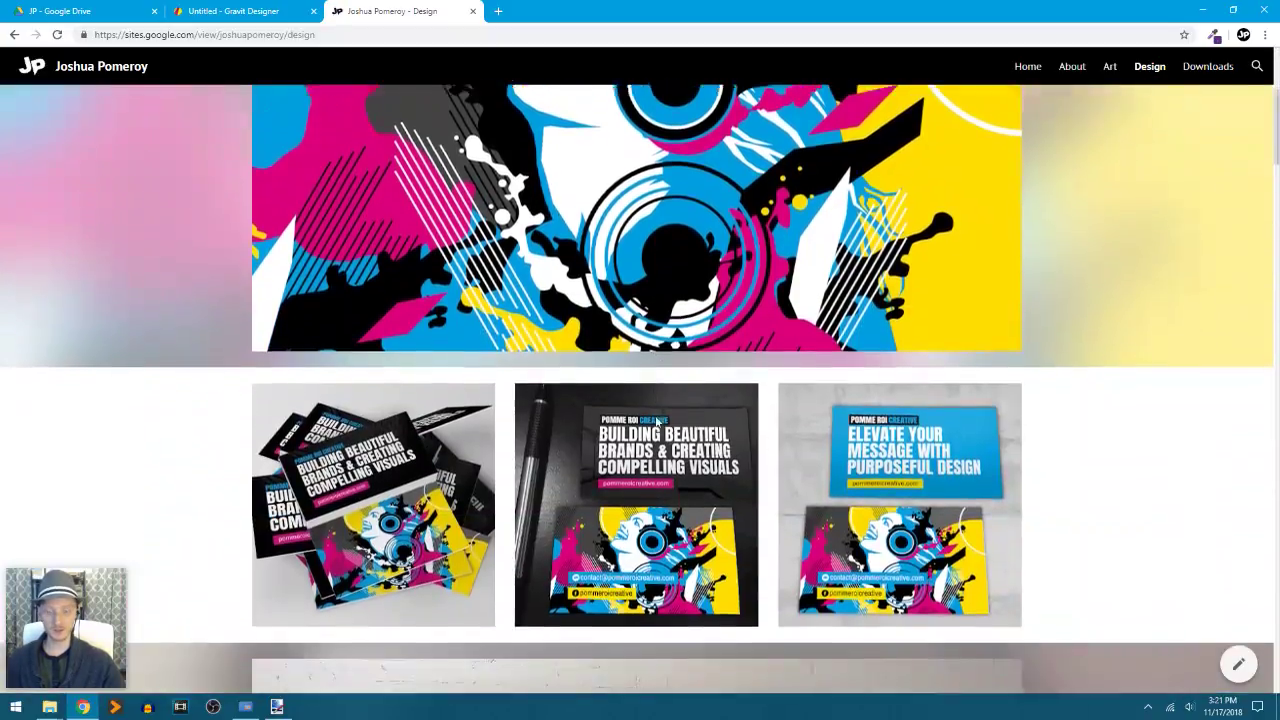
scroll(657, 422, up, 5)
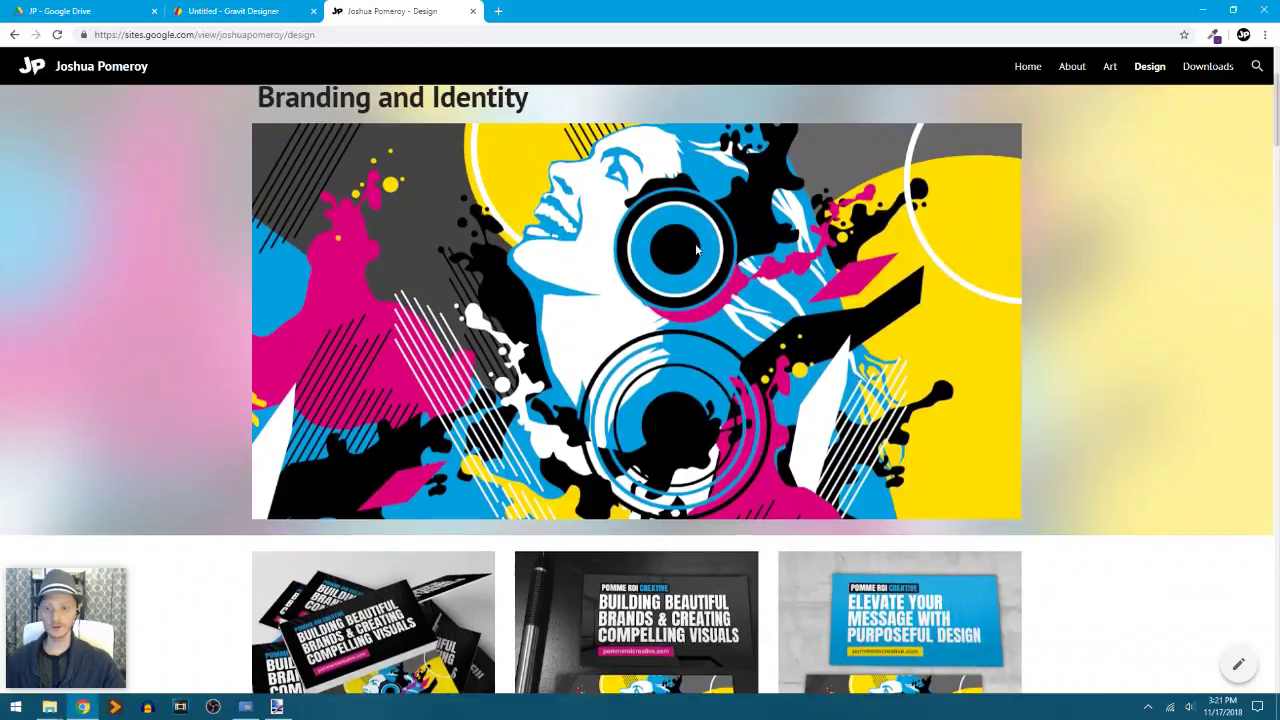
drag(650, 446, 650, 401)
scroll(1035, 446, down, 6)
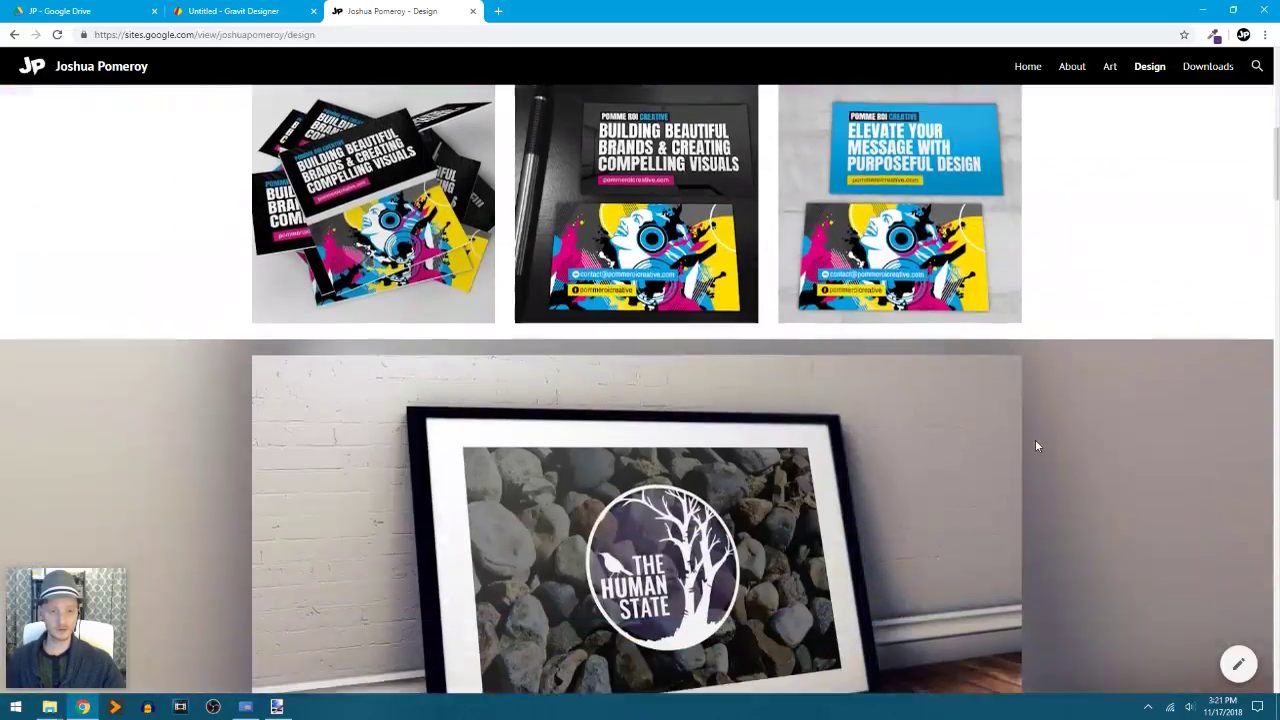
scroll(1035, 446, down, 2)
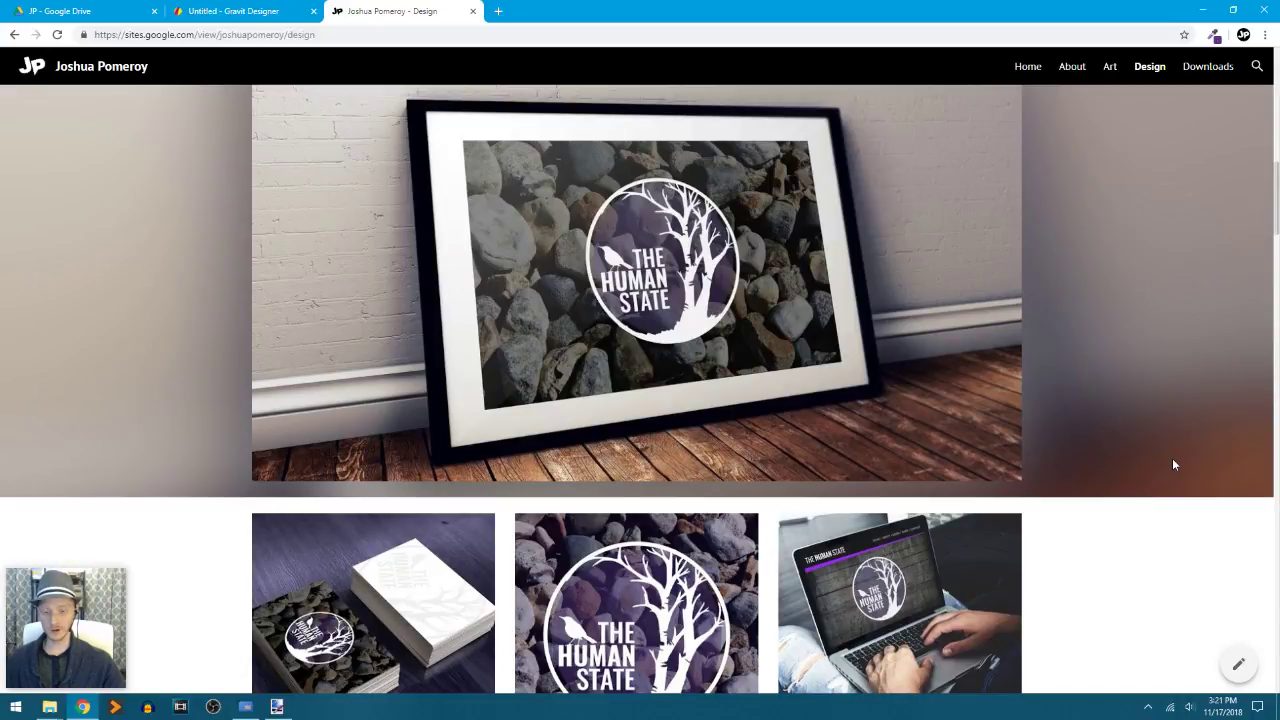
scroll(1174, 464, down, 4)
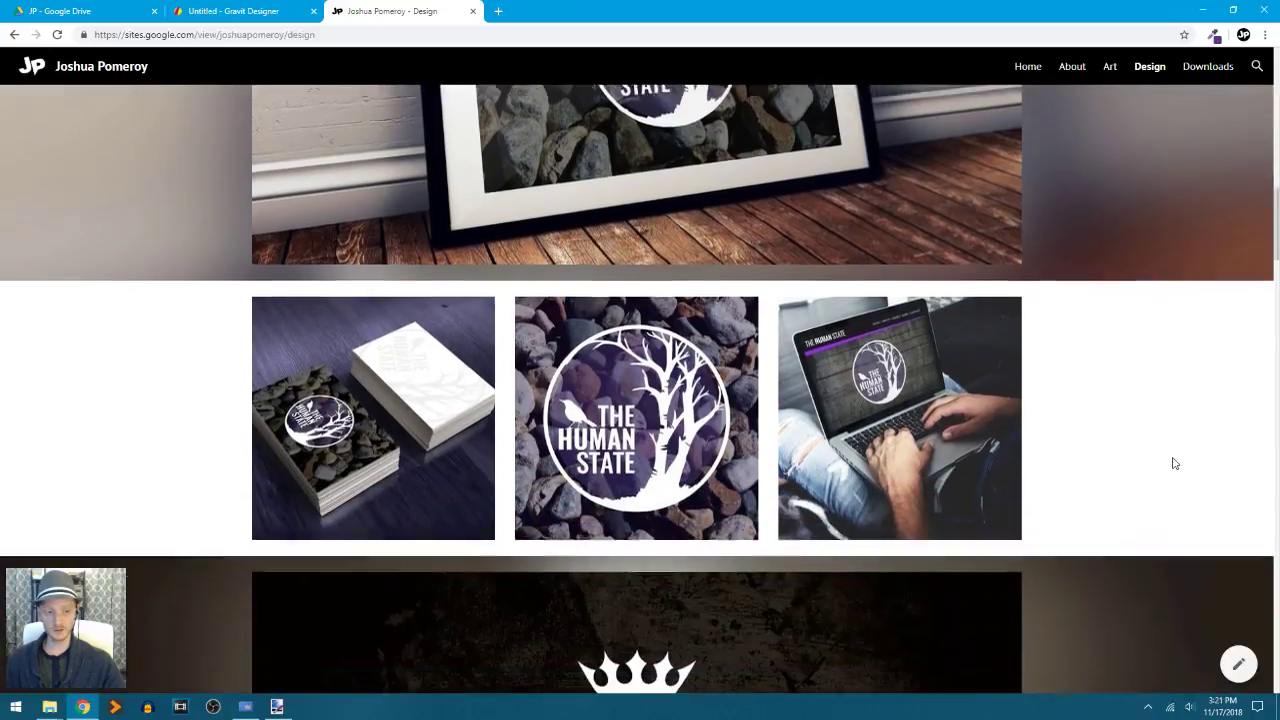
scroll(1173, 461, down, 3)
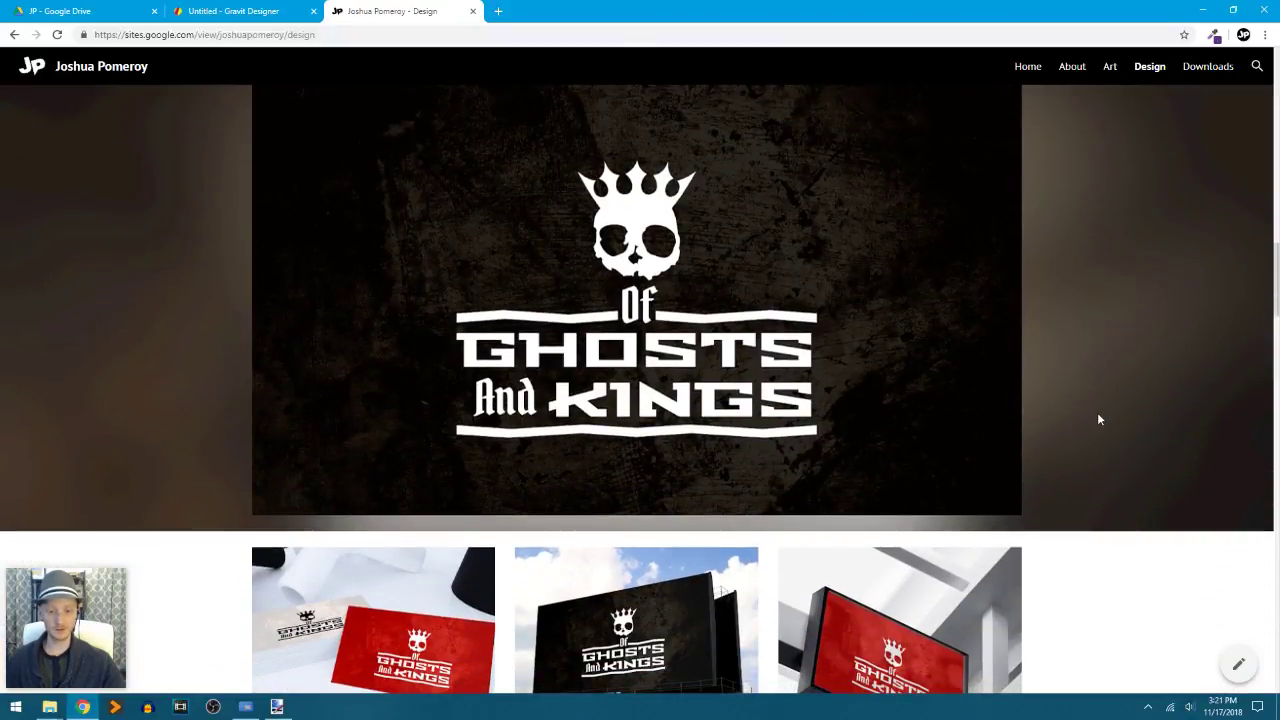
scroll(1097, 418, down, 3)
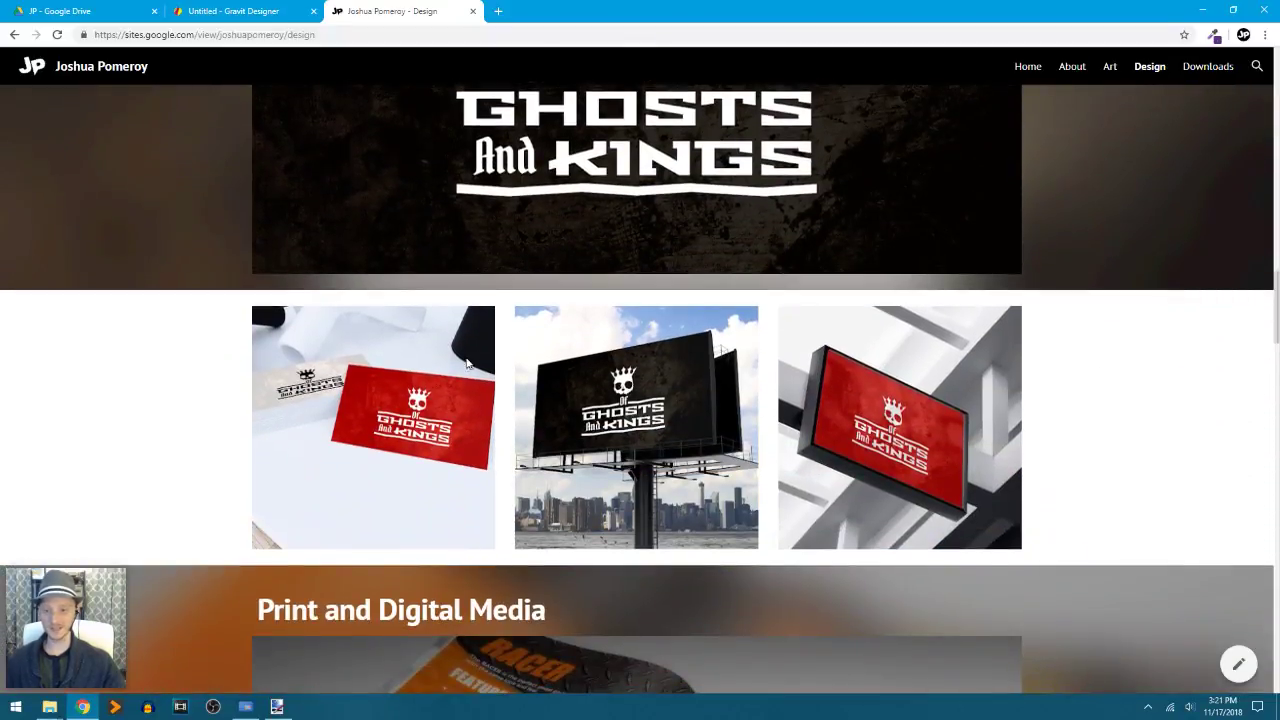
scroll(1071, 499, up, 2)
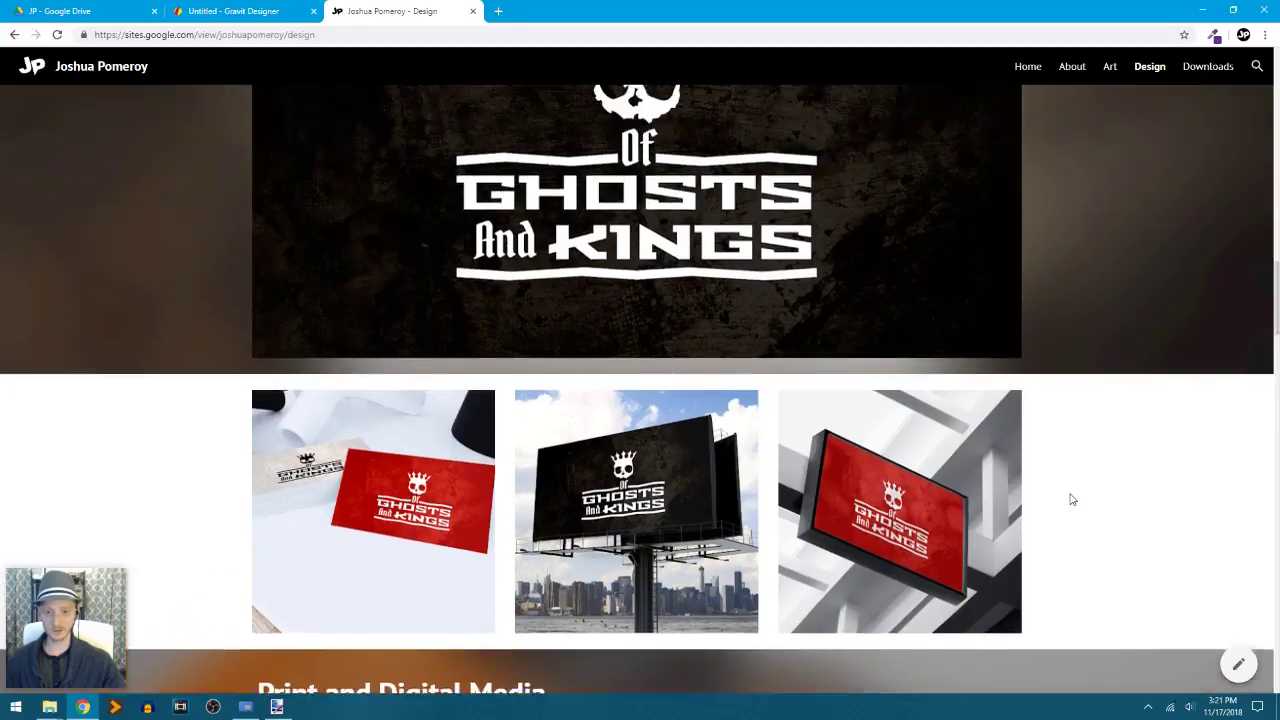
- Examine the Print and Digital Media samples on the Design page, from the Prime Karts catalog through the Color Run posters
scroll(1071, 499, down, 4)
scroll(1071, 499, down, 3)
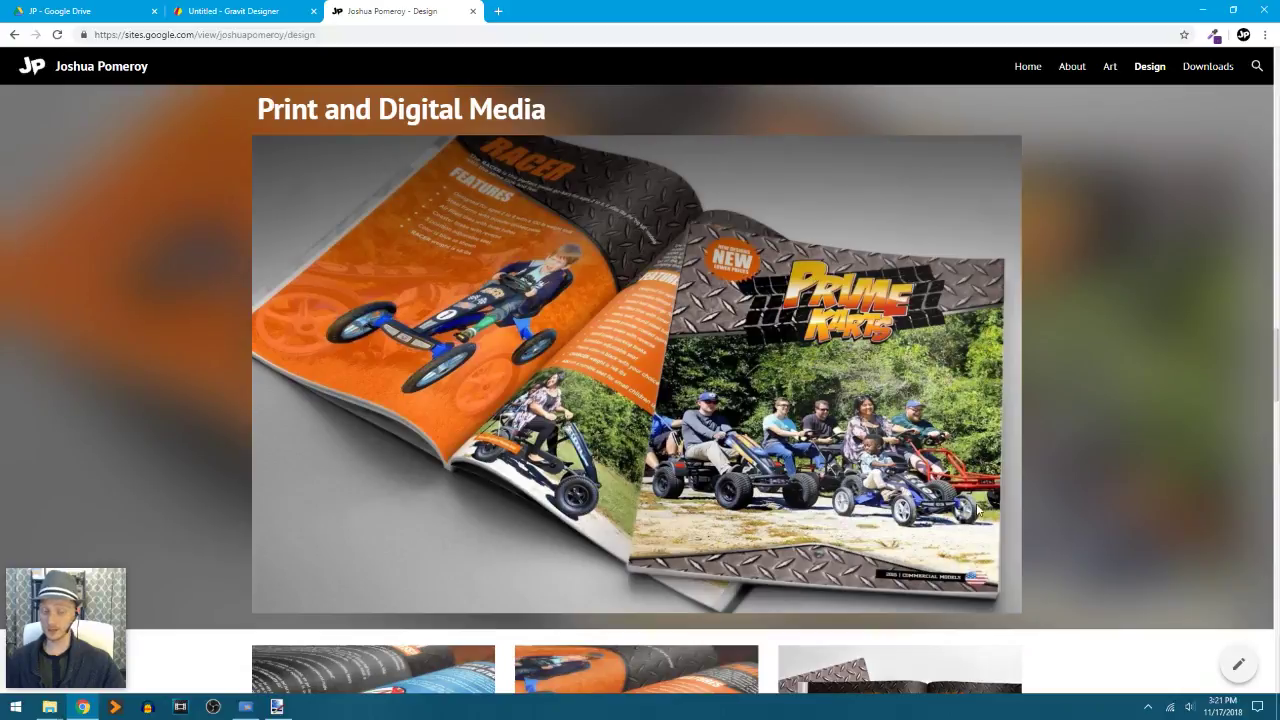
scroll(1135, 490, down, 2)
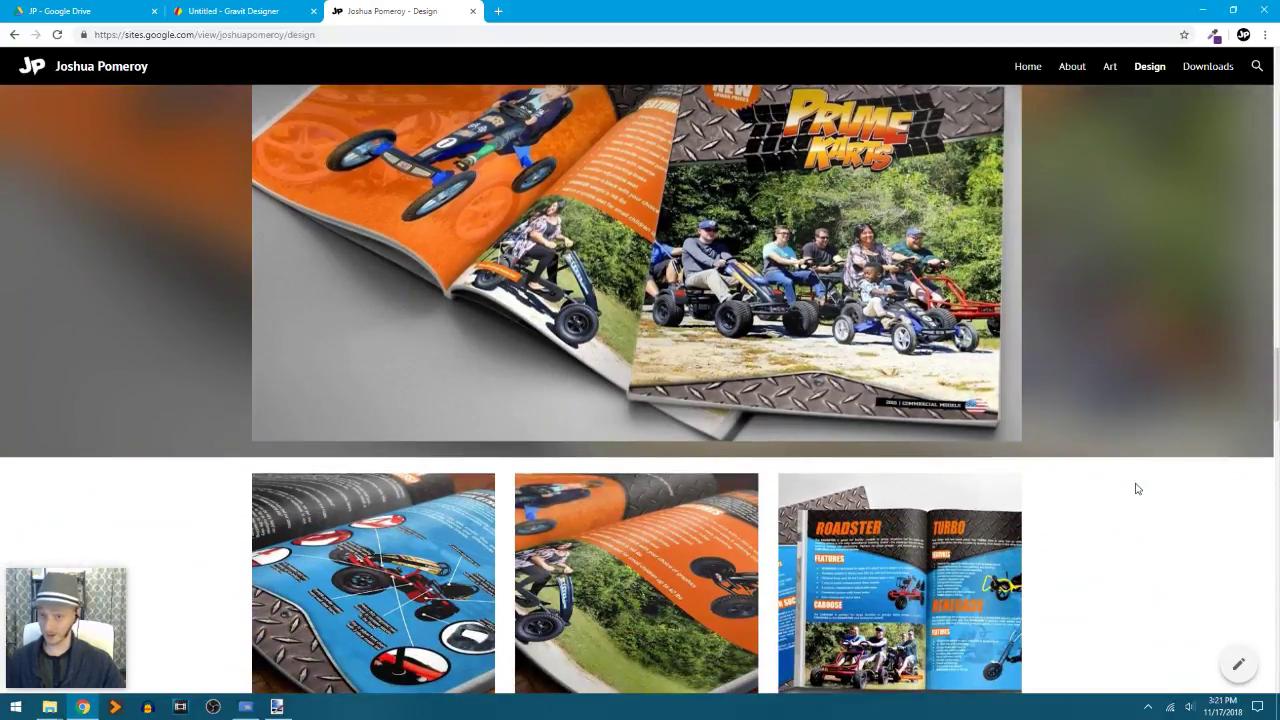
scroll(1135, 488, down, 1)
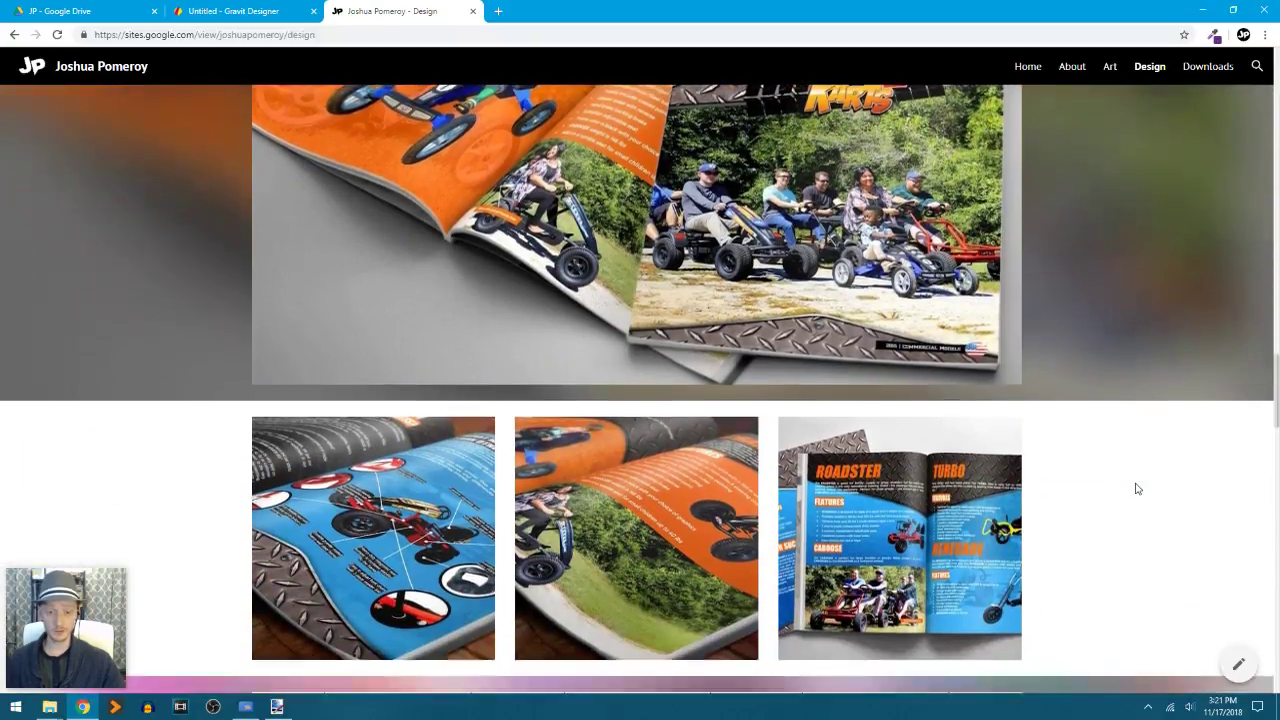
scroll(1135, 488, up, 2)
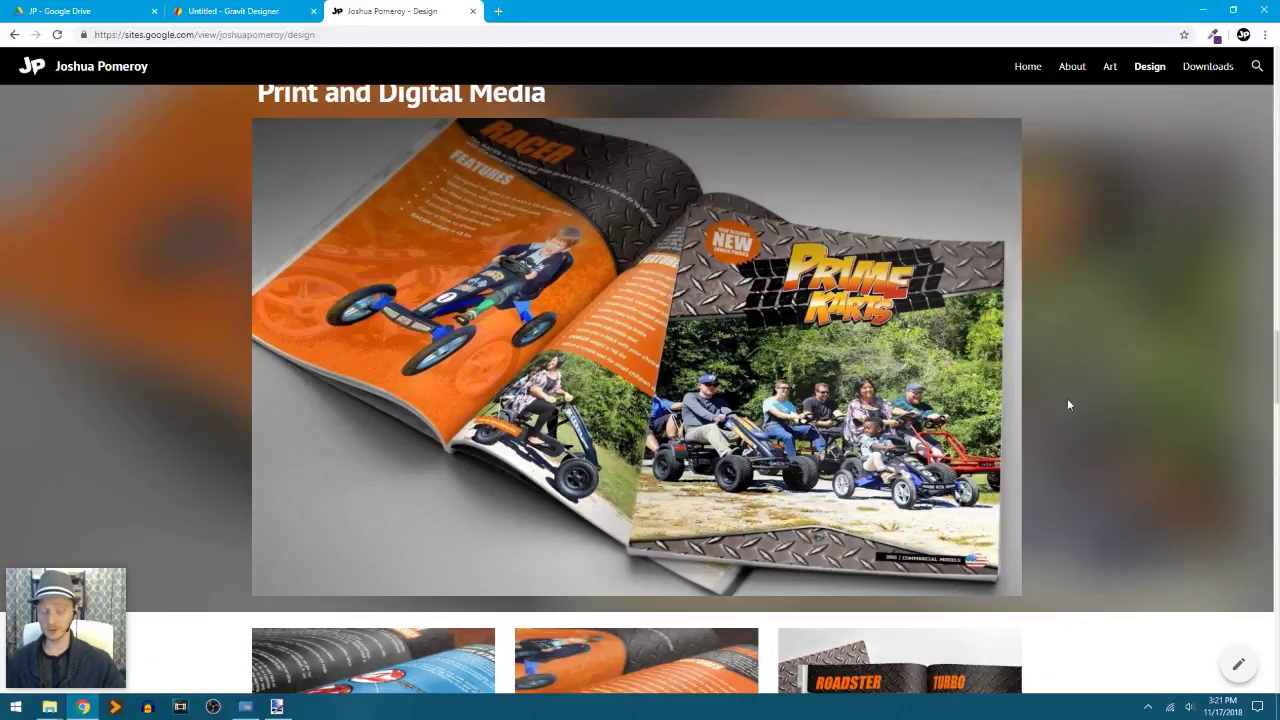
scroll(1100, 444, down, 5)
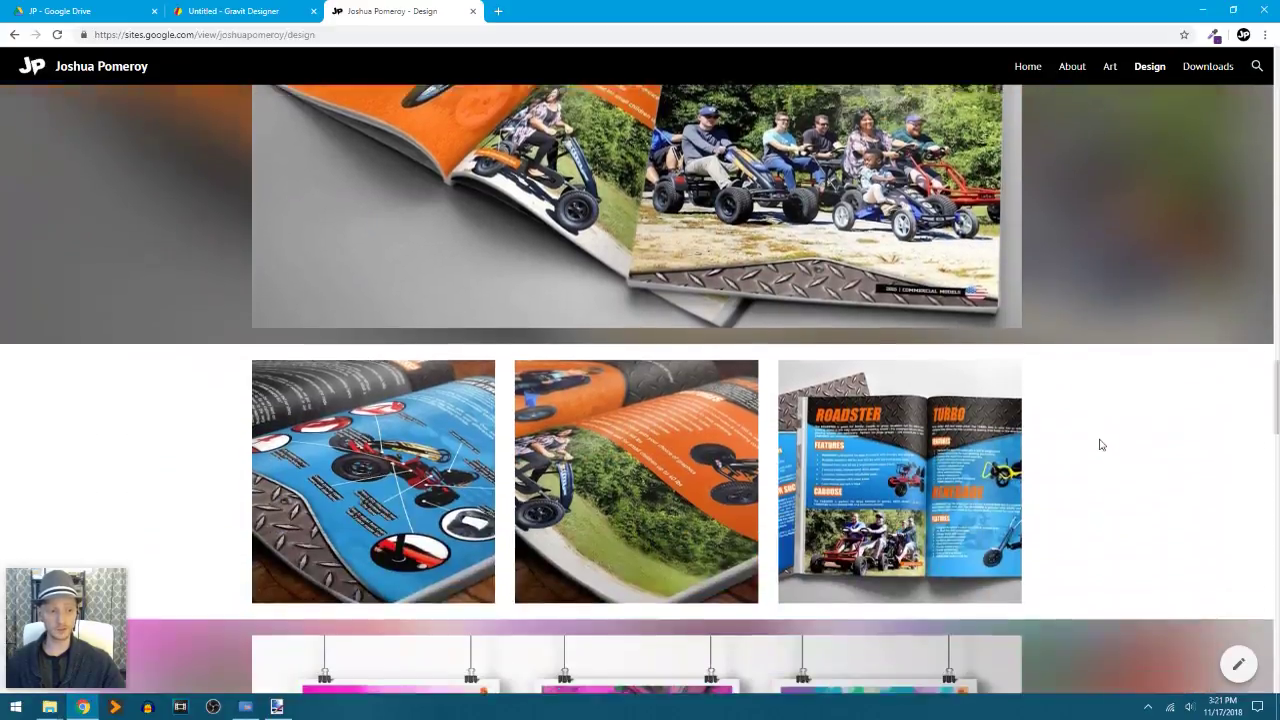
scroll(1099, 438, down, 1)
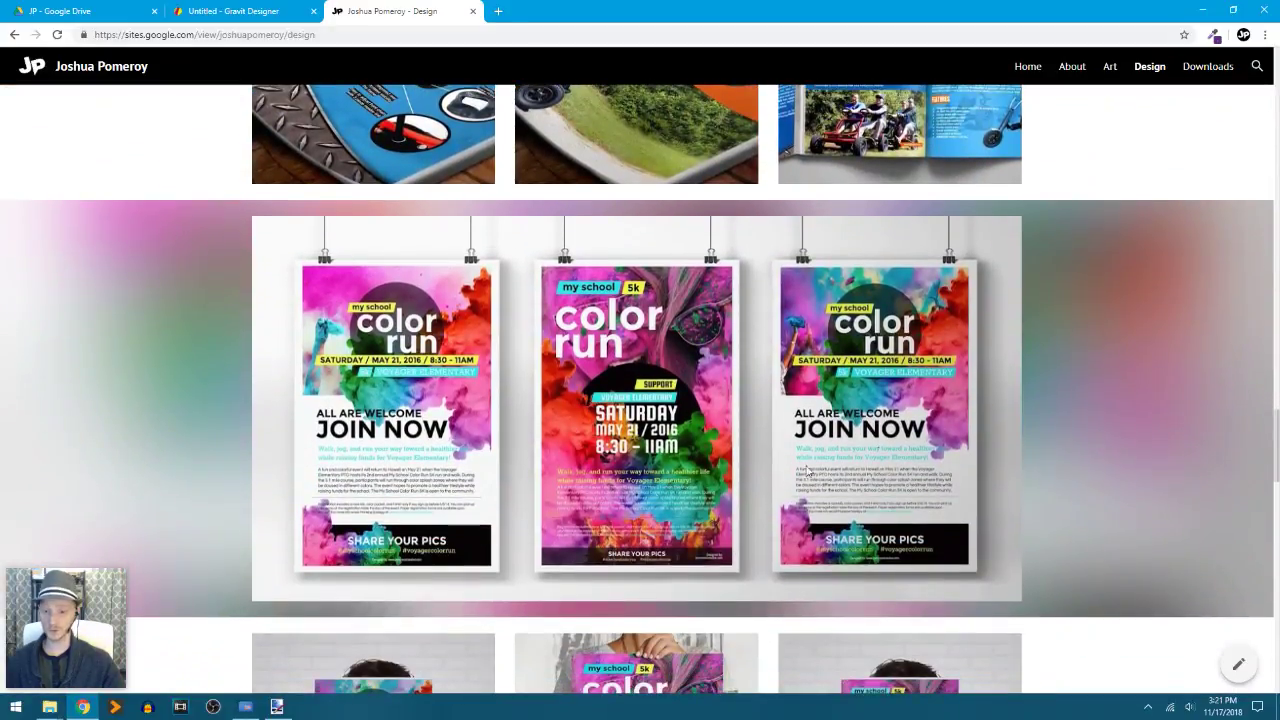
scroll(1064, 443, down, 1)
scroll(1065, 450, down, 3)
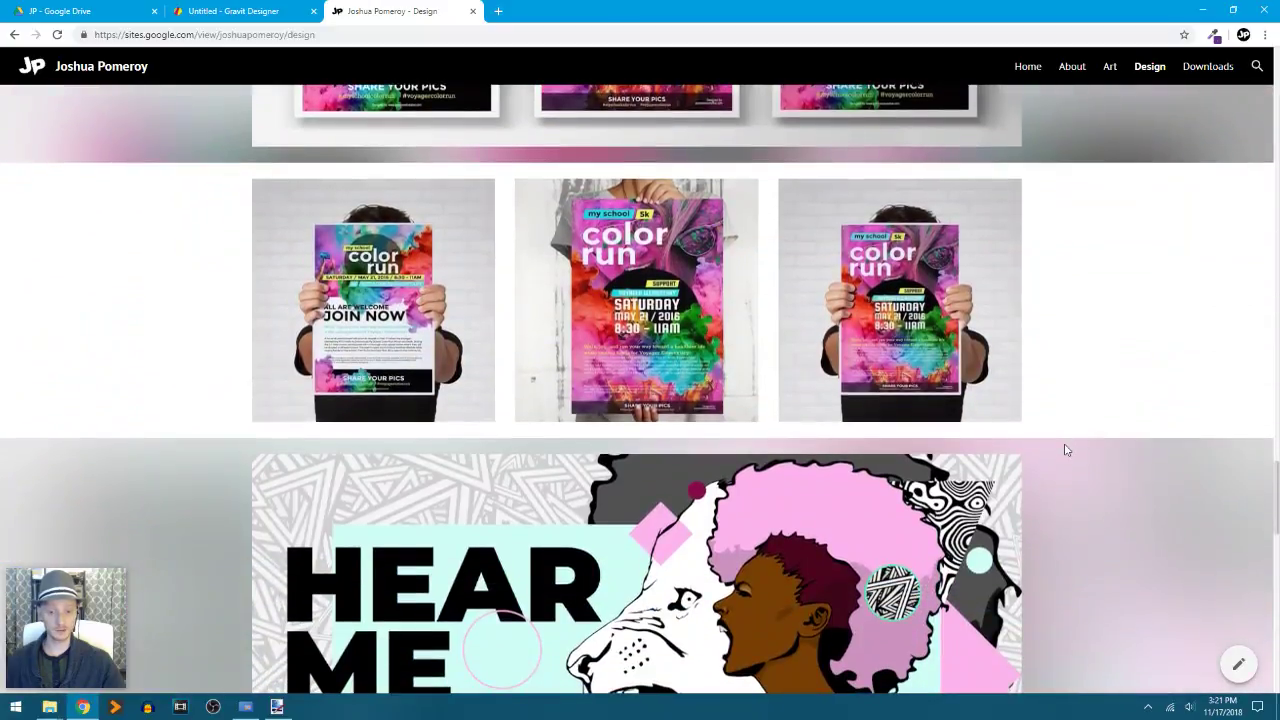
- Examine the Hear Me Roar, Children in Crisis and Pink Party samples down to the Design page's footer
scroll(1066, 449, down, 3)
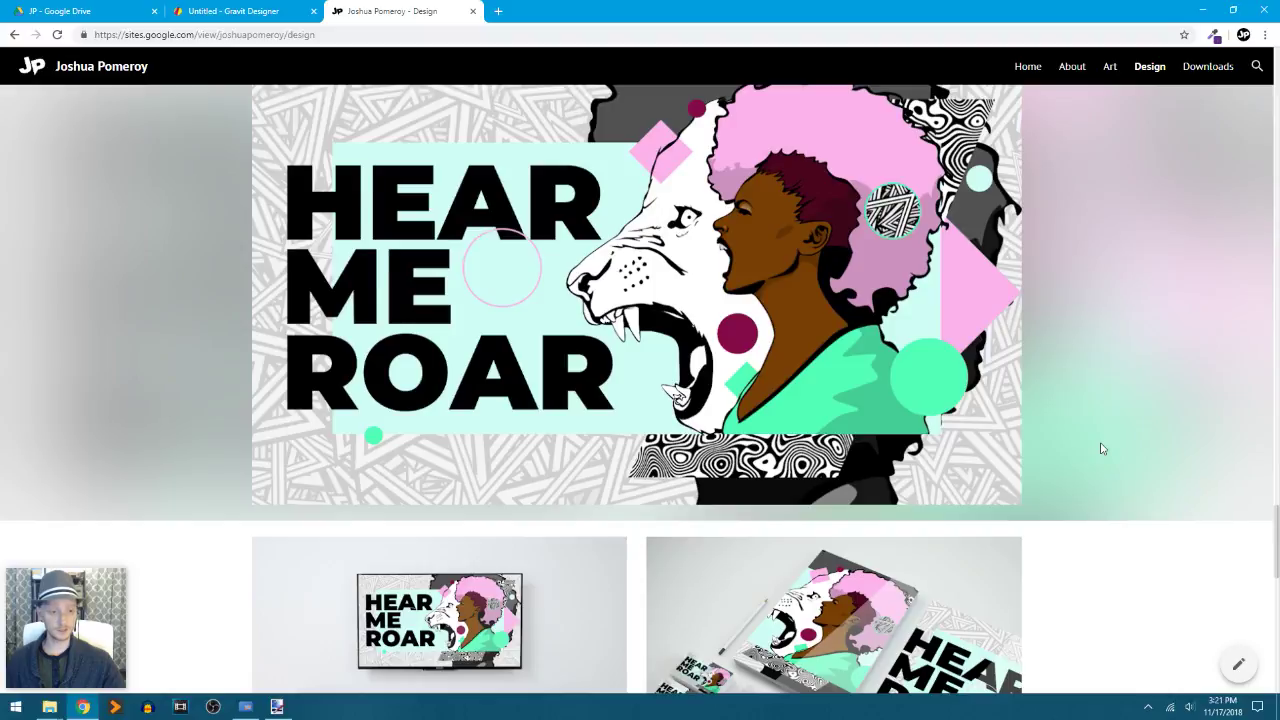
scroll(1100, 449, down, 2)
scroll(1100, 449, down, 6)
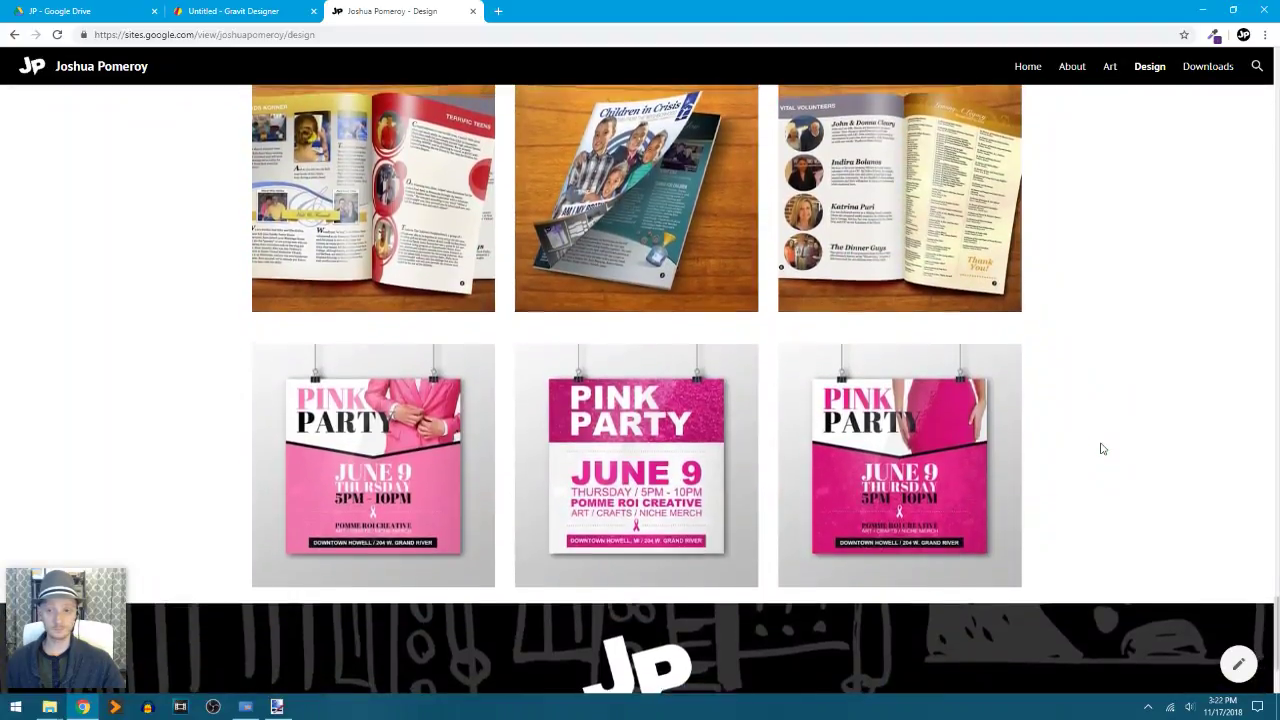
scroll(1100, 449, up, 1)
scroll(1100, 449, down, 1)
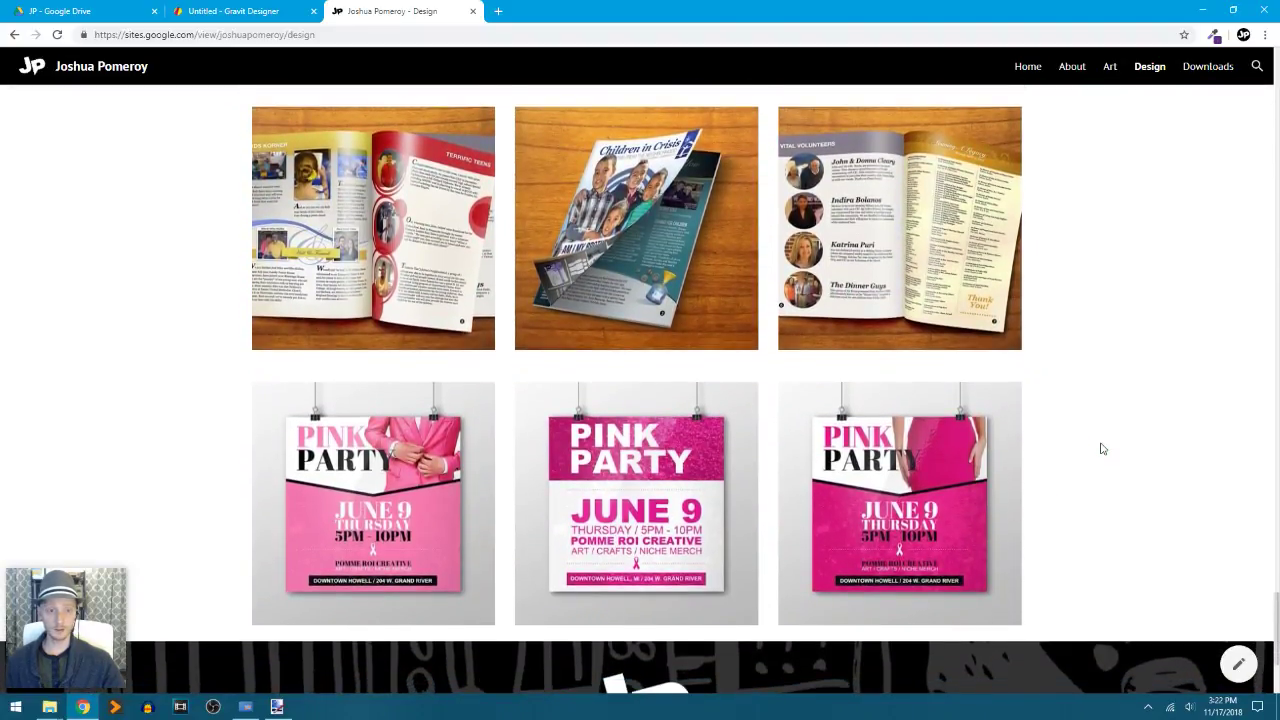
scroll(1100, 449, up, 1)
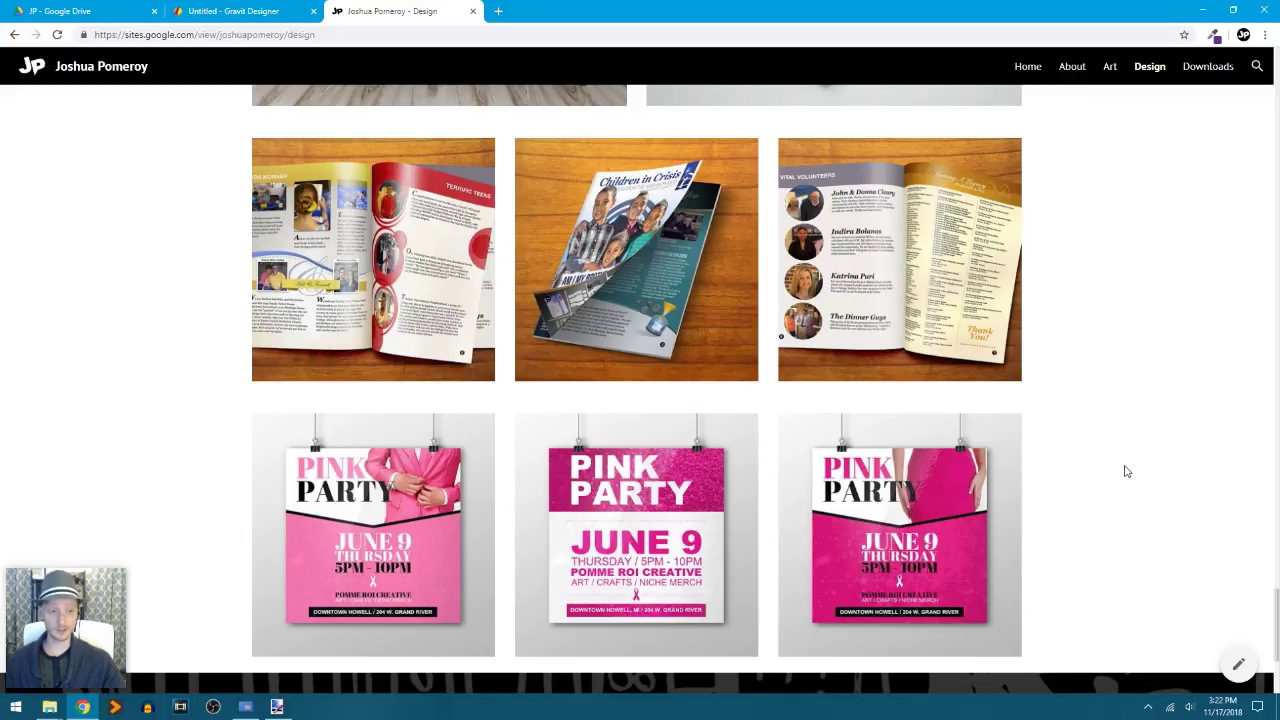
scroll(1126, 471, down, 3)
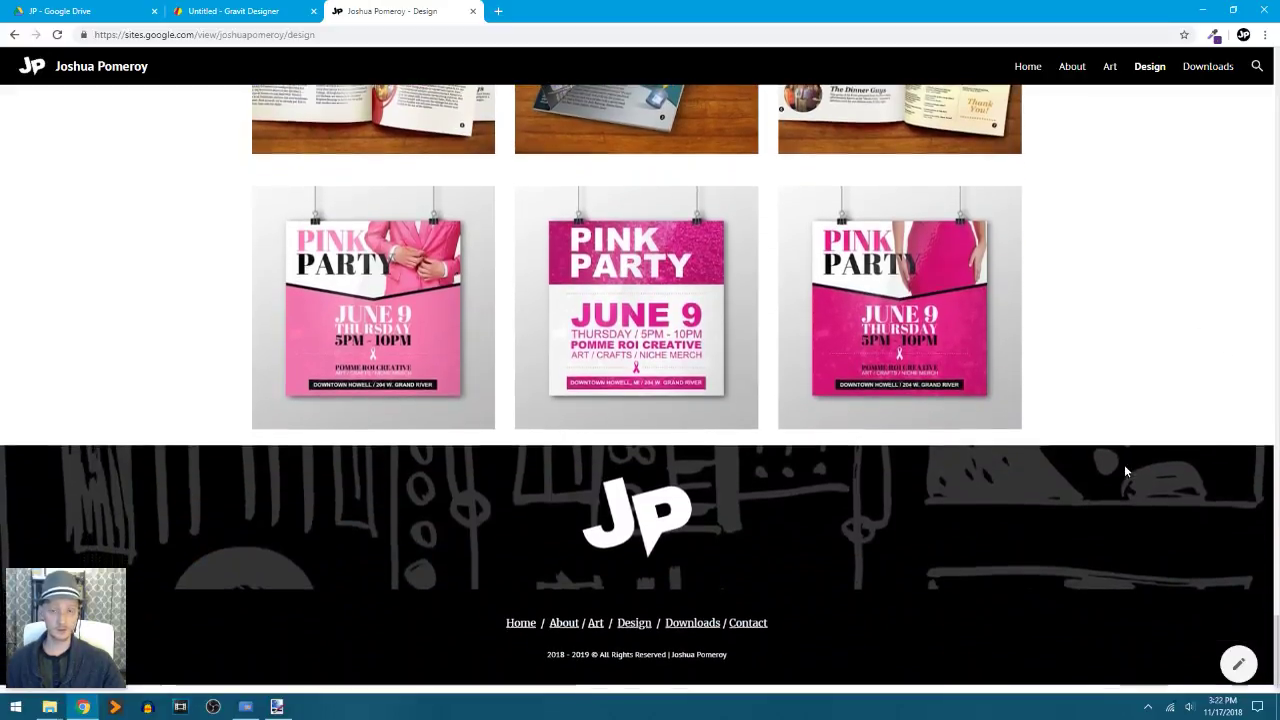
scroll(1126, 471, up, 2)
scroll(1126, 471, up, 2)
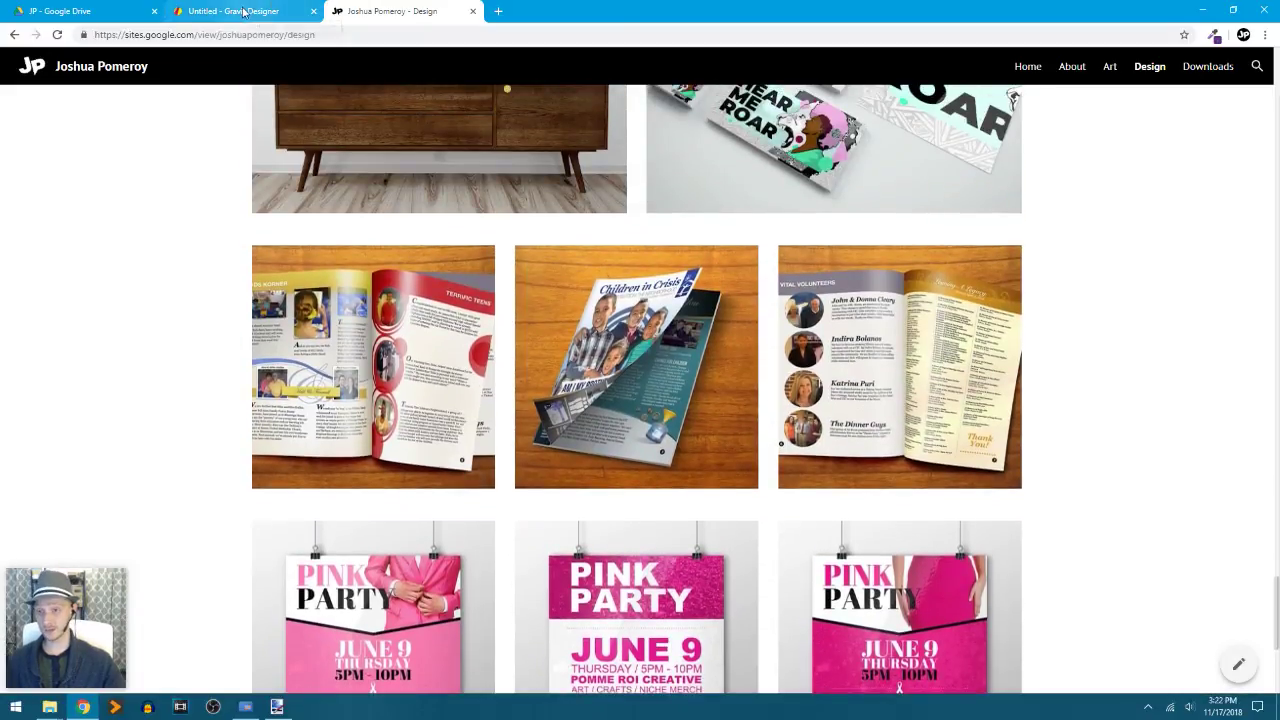
- Switch to the blank Gravit Designer document and the JP folder in Google Drive, and return to the portfolio's Design page
click(240, 11)
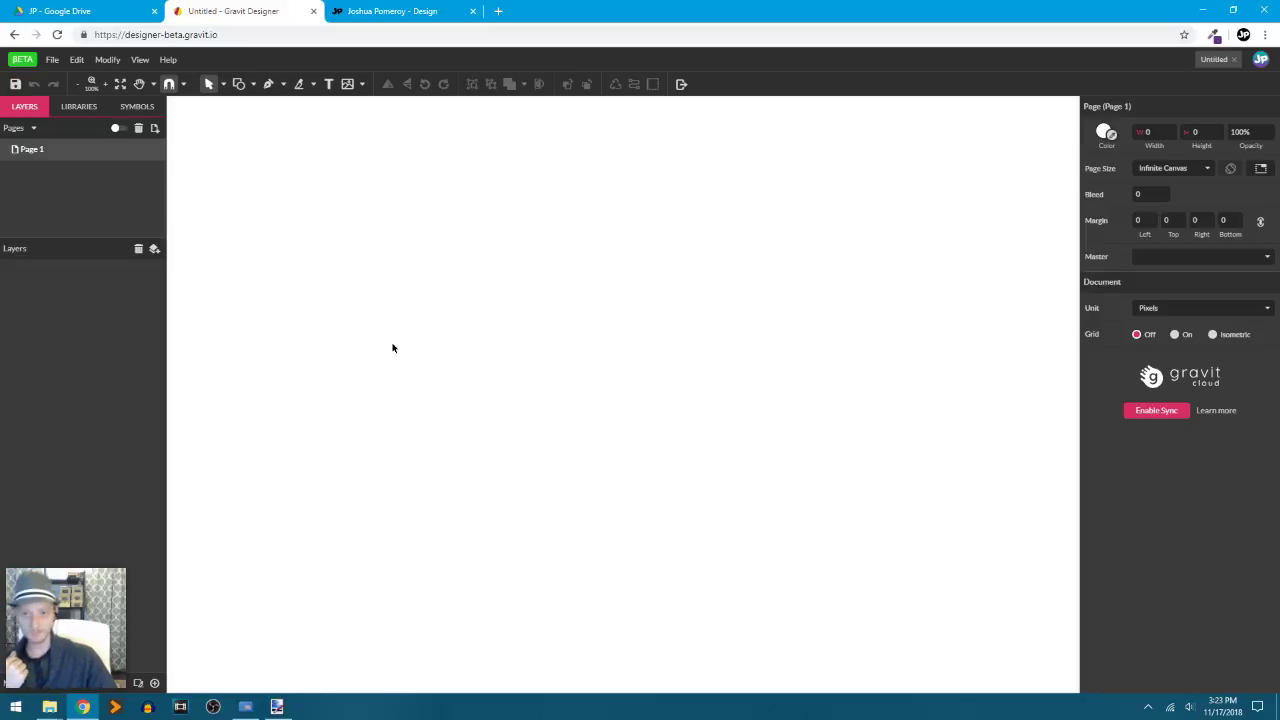
click(78, 14)
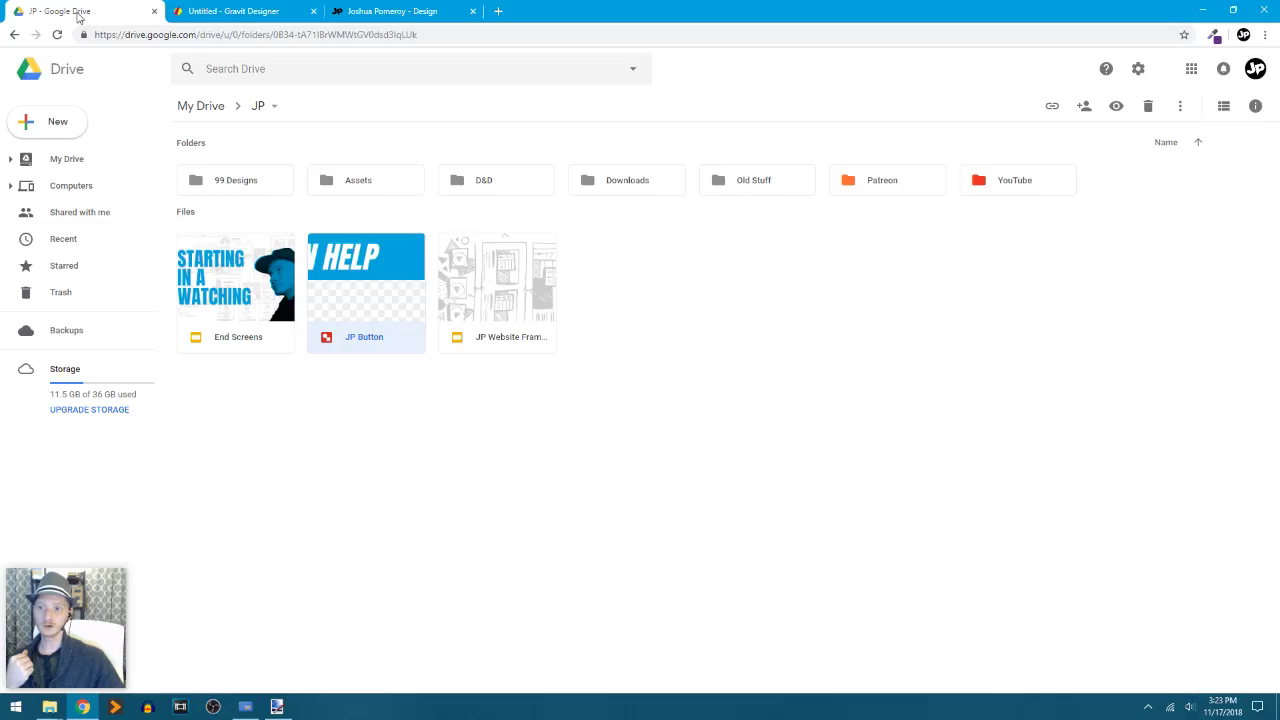
click(390, 10)
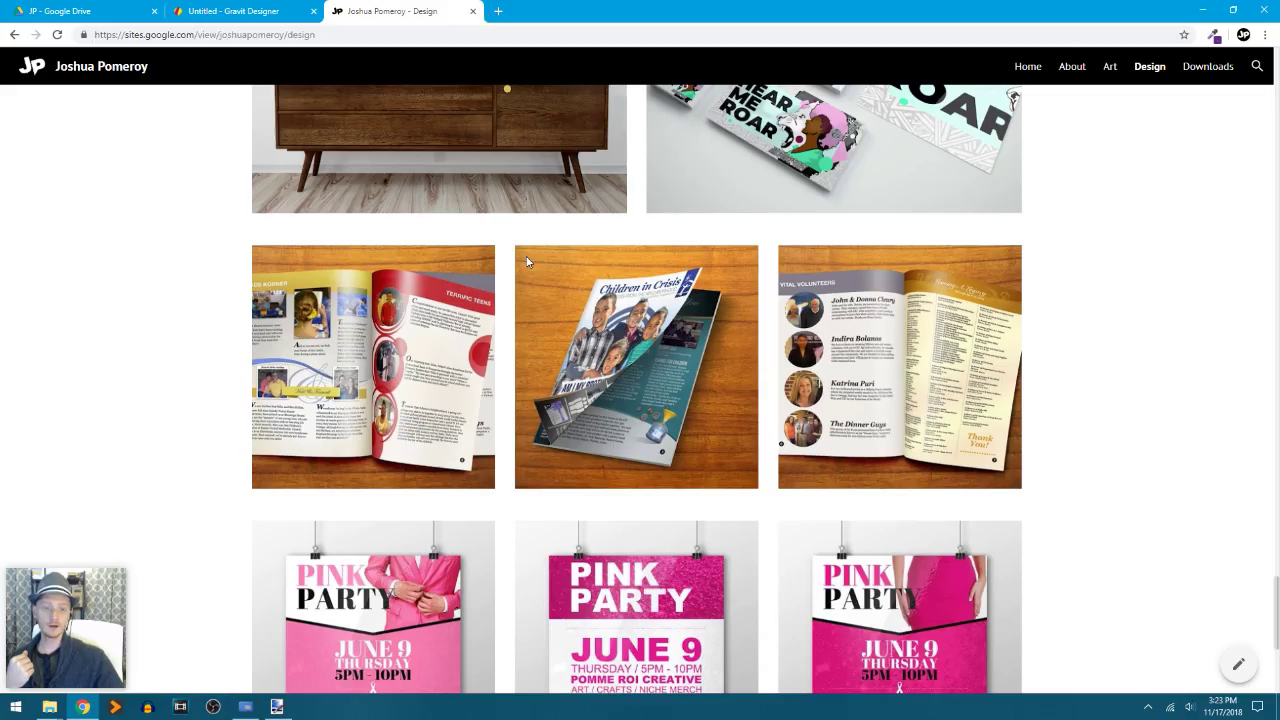
- Review the print samples in reverse order, from the Hear Me Roar mockups back to the Prime Karts catalog
scroll(1147, 461, up, 1)
scroll(1147, 461, up, 5)
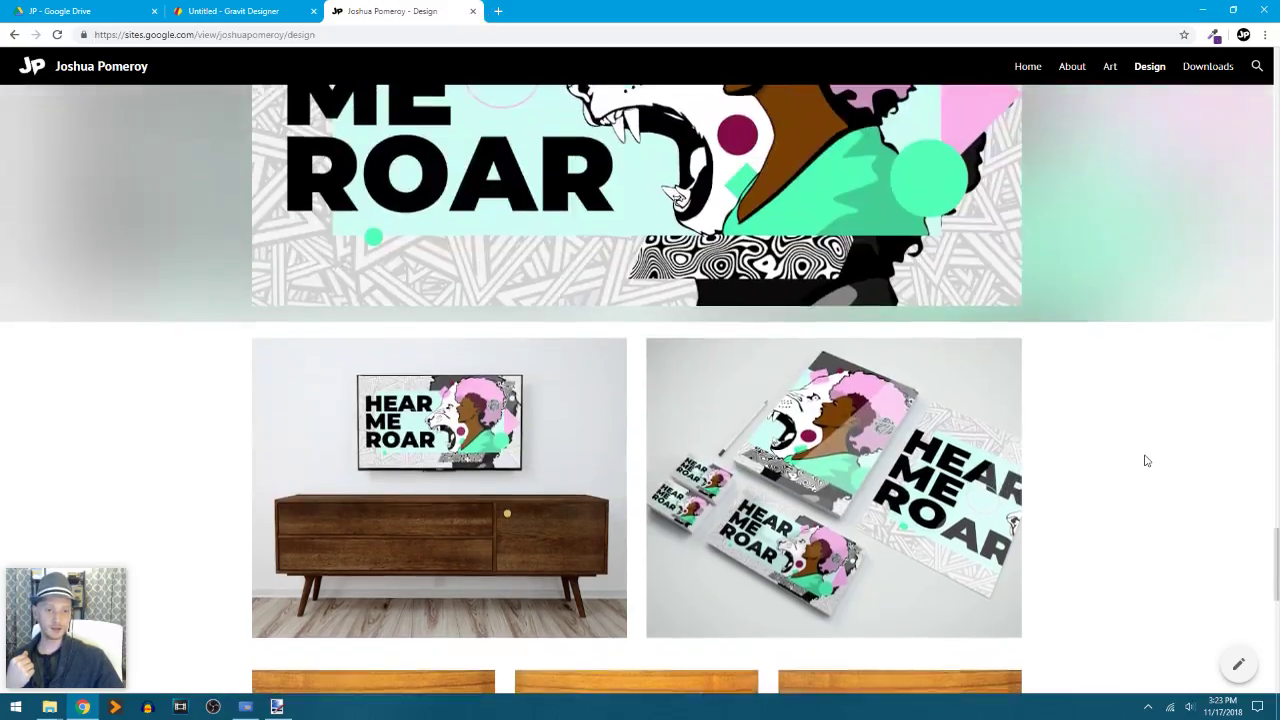
scroll(1147, 461, up, 2)
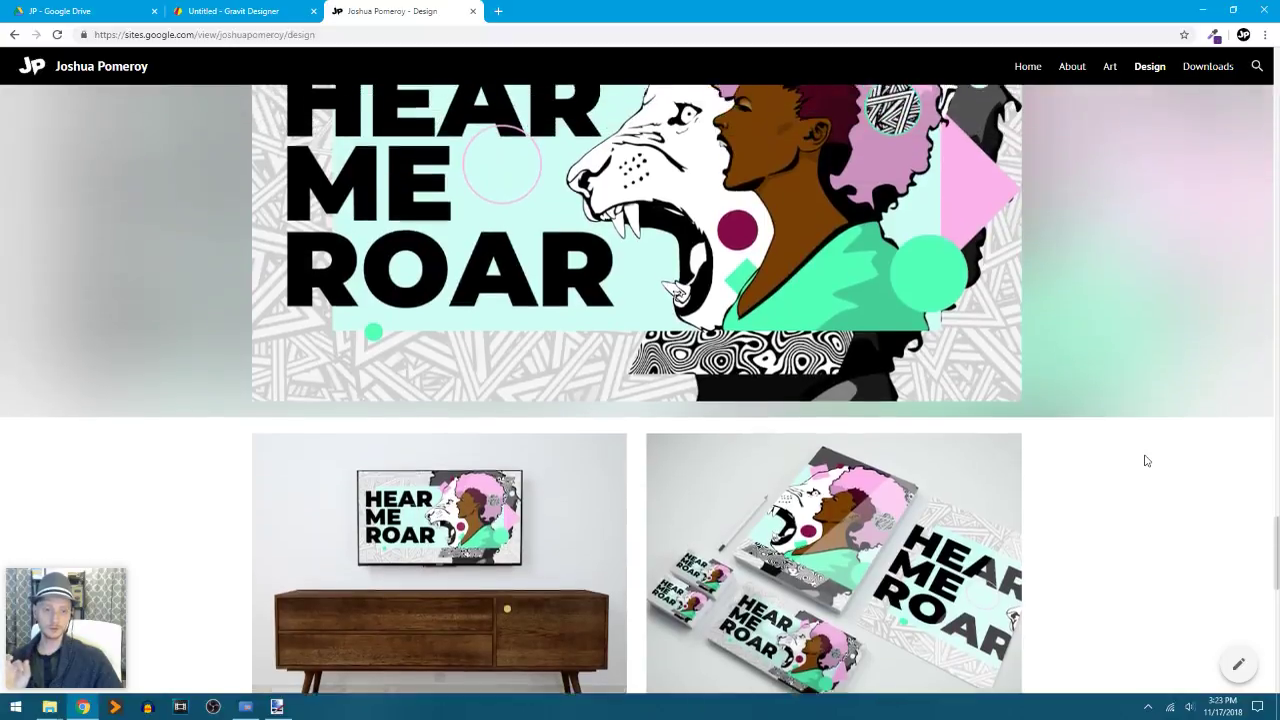
scroll(1147, 461, up, 3)
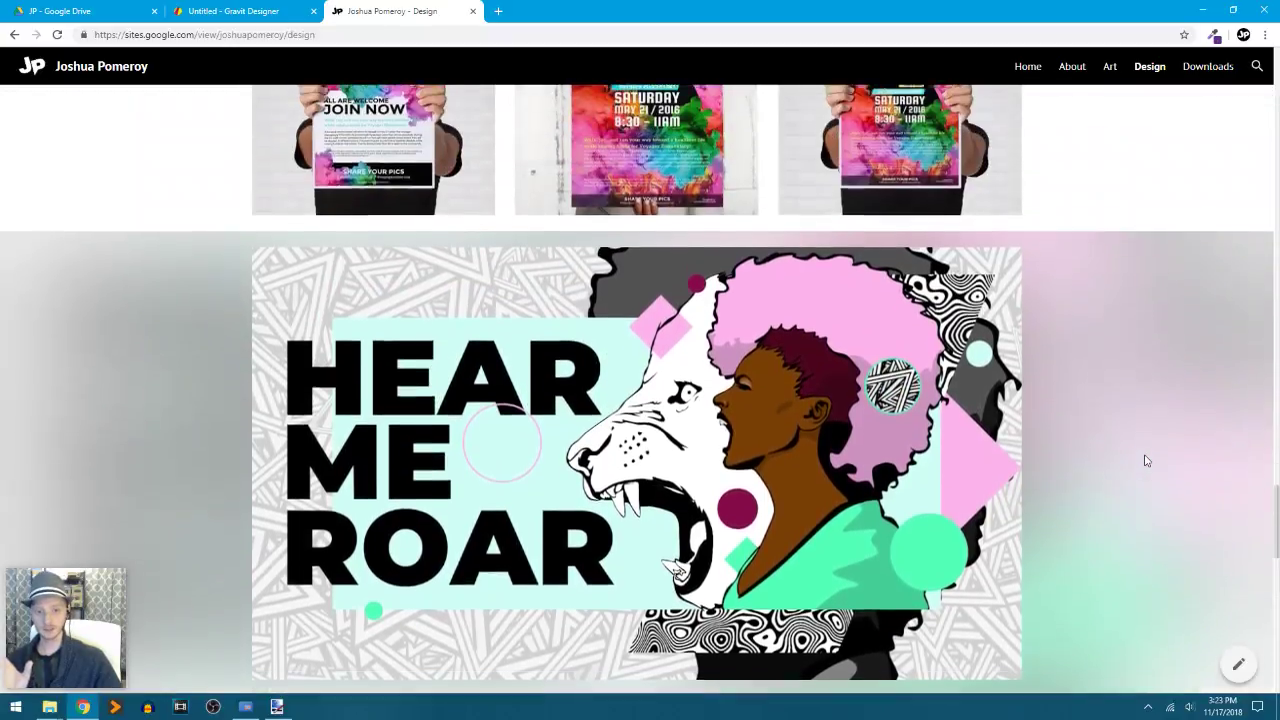
scroll(1147, 461, up, 1)
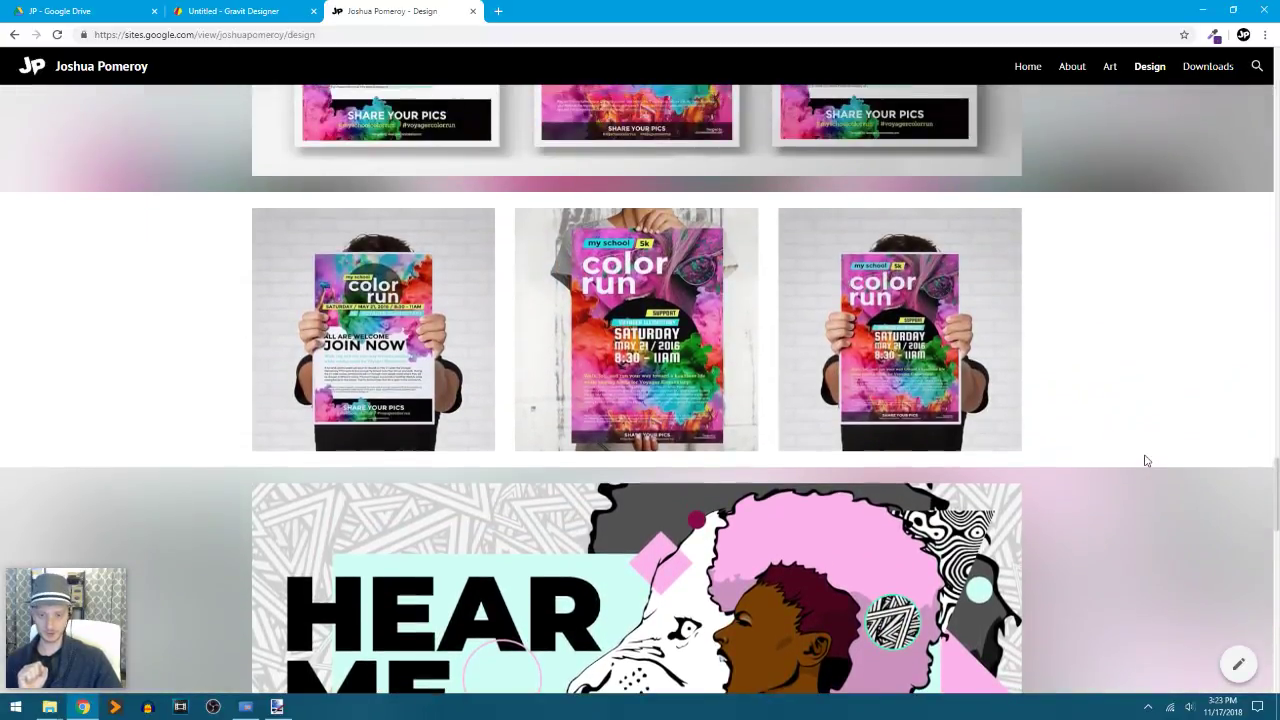
scroll(1147, 461, up, 4)
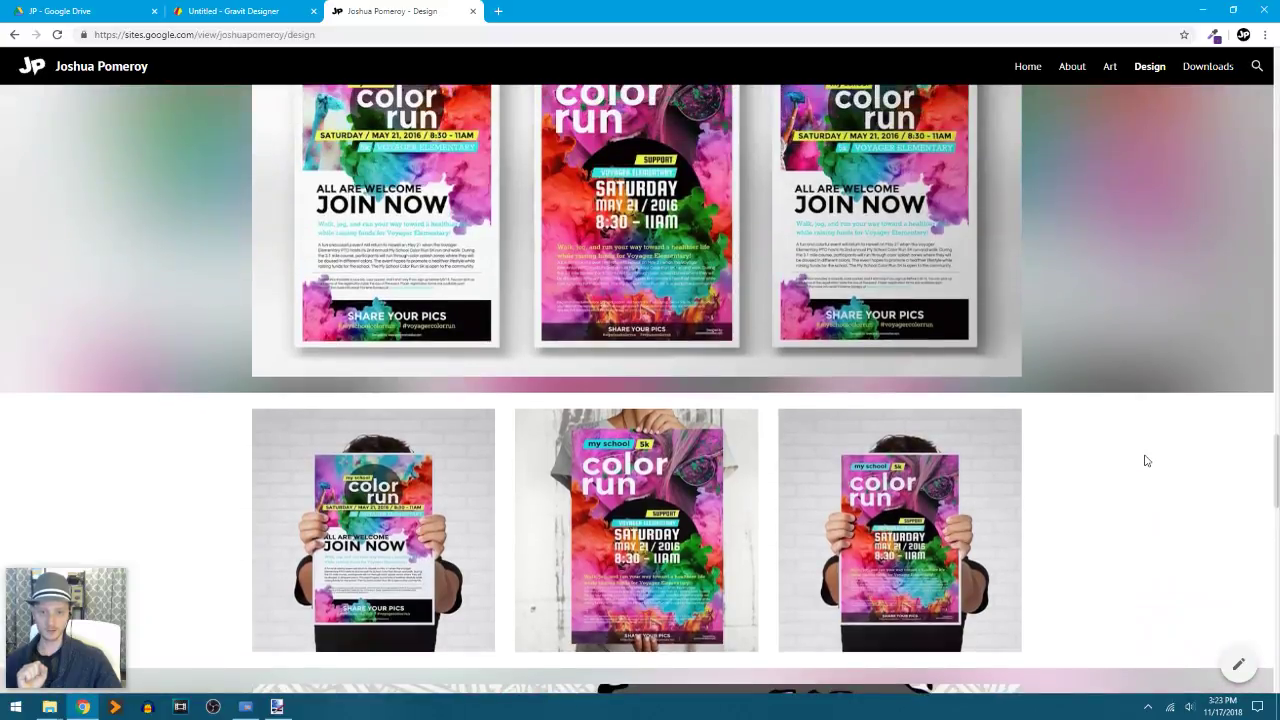
scroll(1147, 461, up, 3)
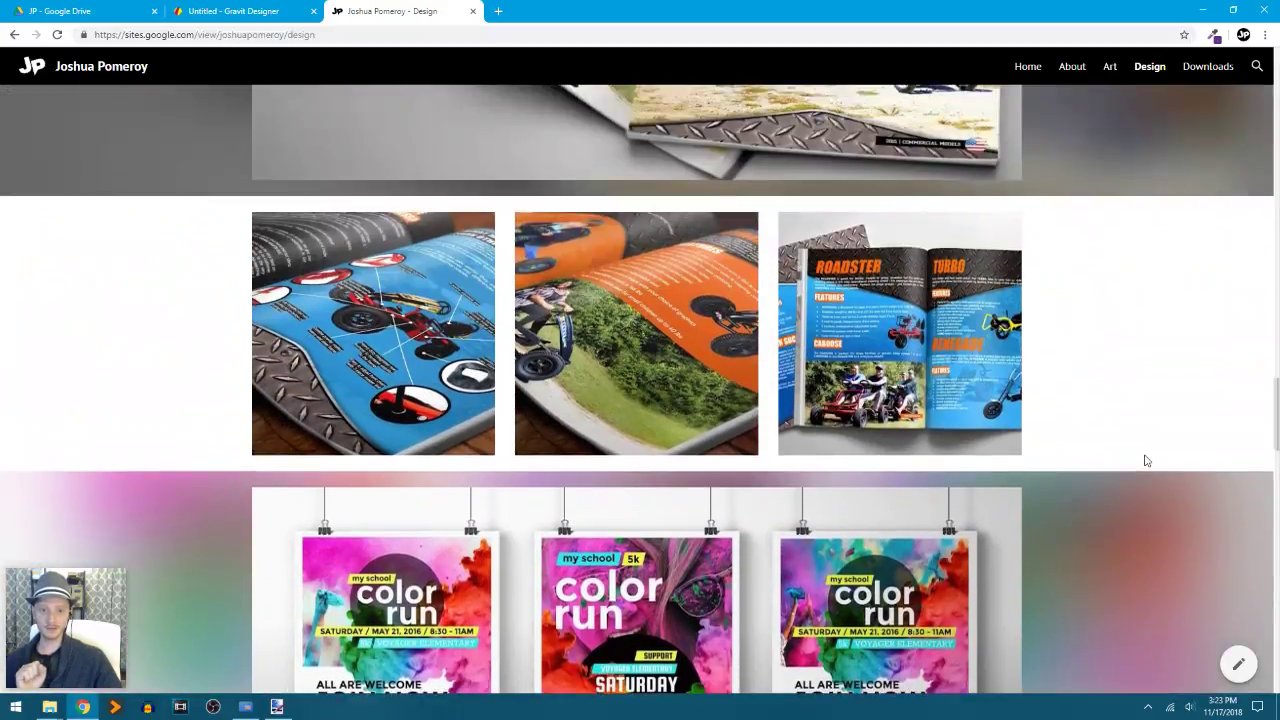
scroll(1147, 461, up, 2)
scroll(1147, 461, up, 1)
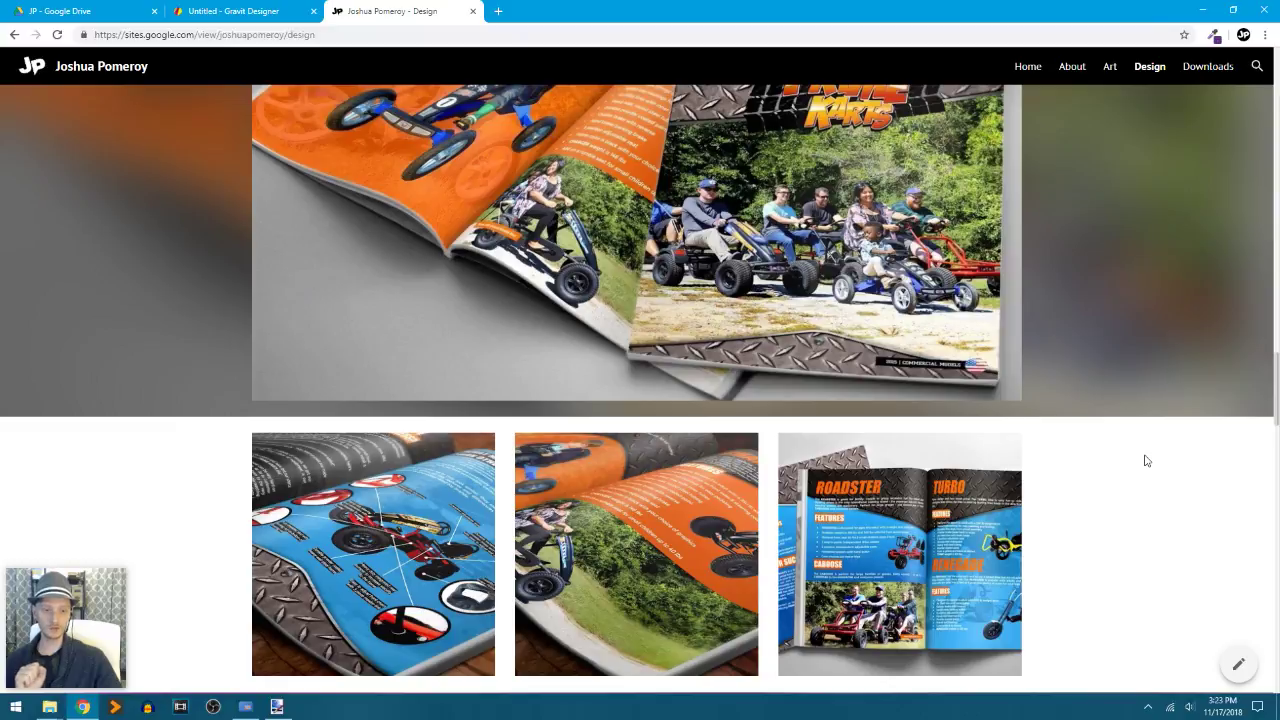
scroll(1147, 461, up, 2)
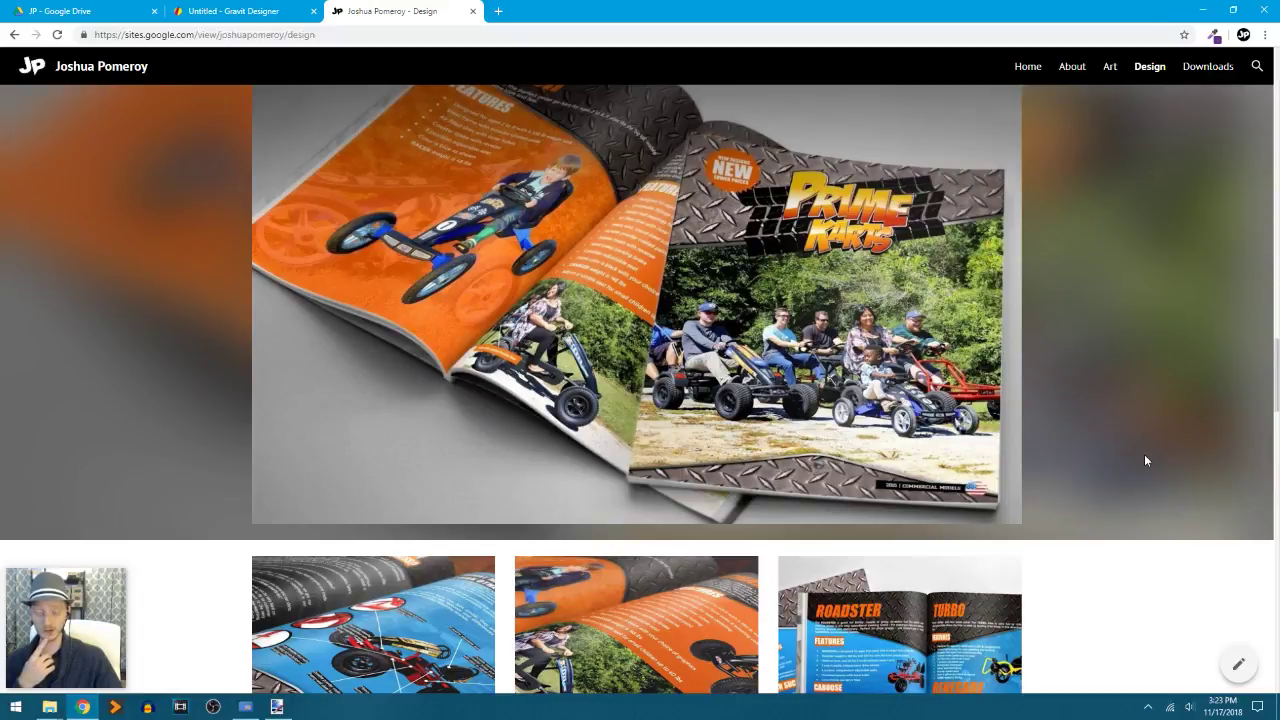
- Review the branding samples from Of Ghosts and Kings back through The Human State to the Pomme Roi Creative business cards
scroll(1146, 460, up, 5)
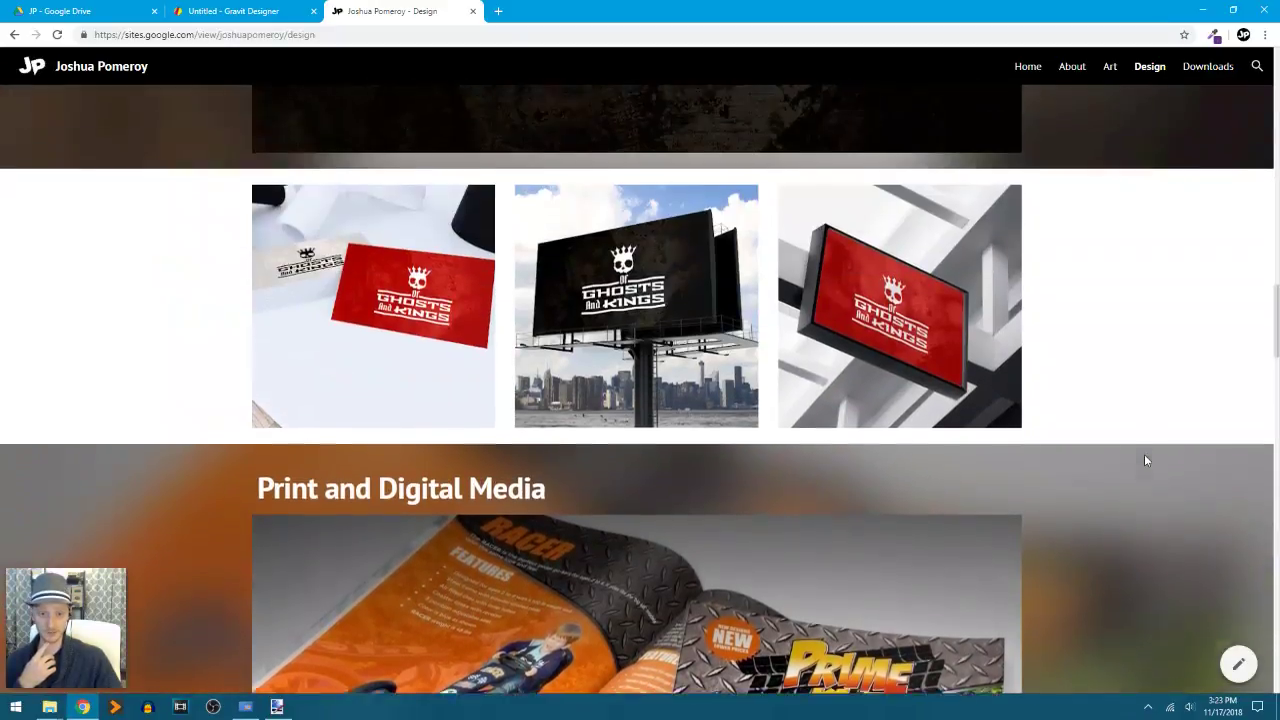
scroll(1147, 461, up, 1)
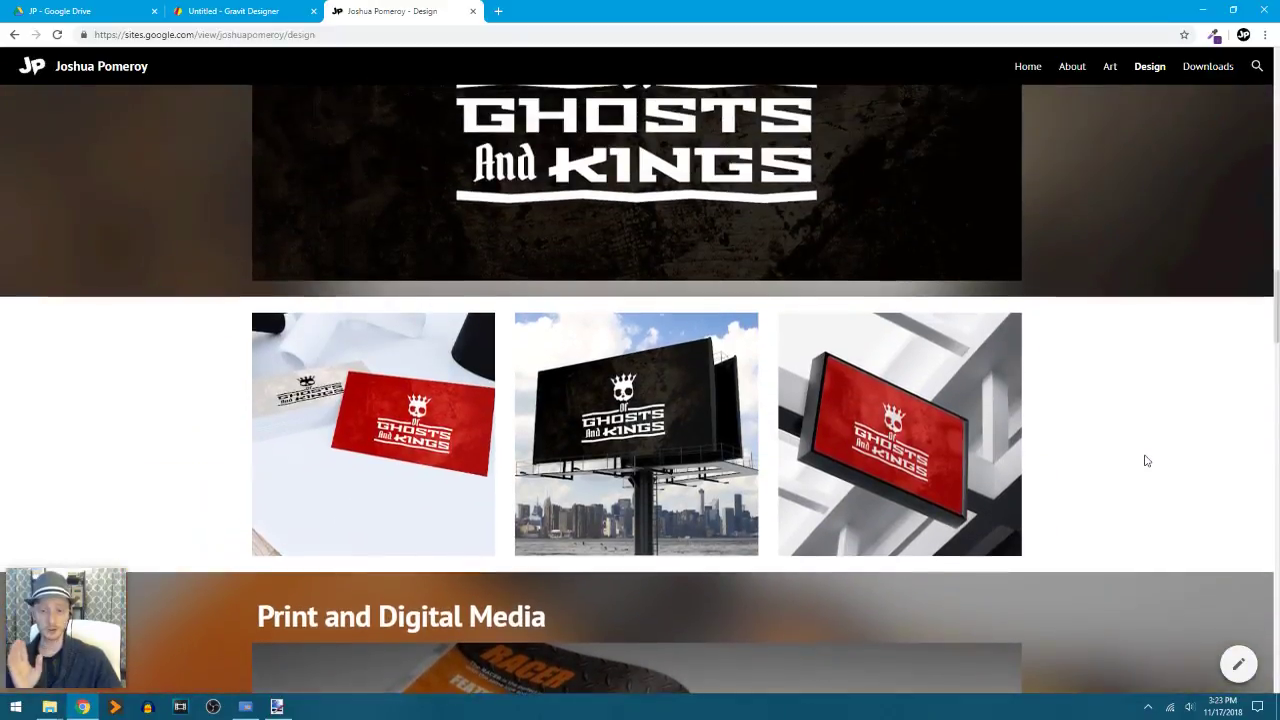
scroll(1147, 461, up, 1)
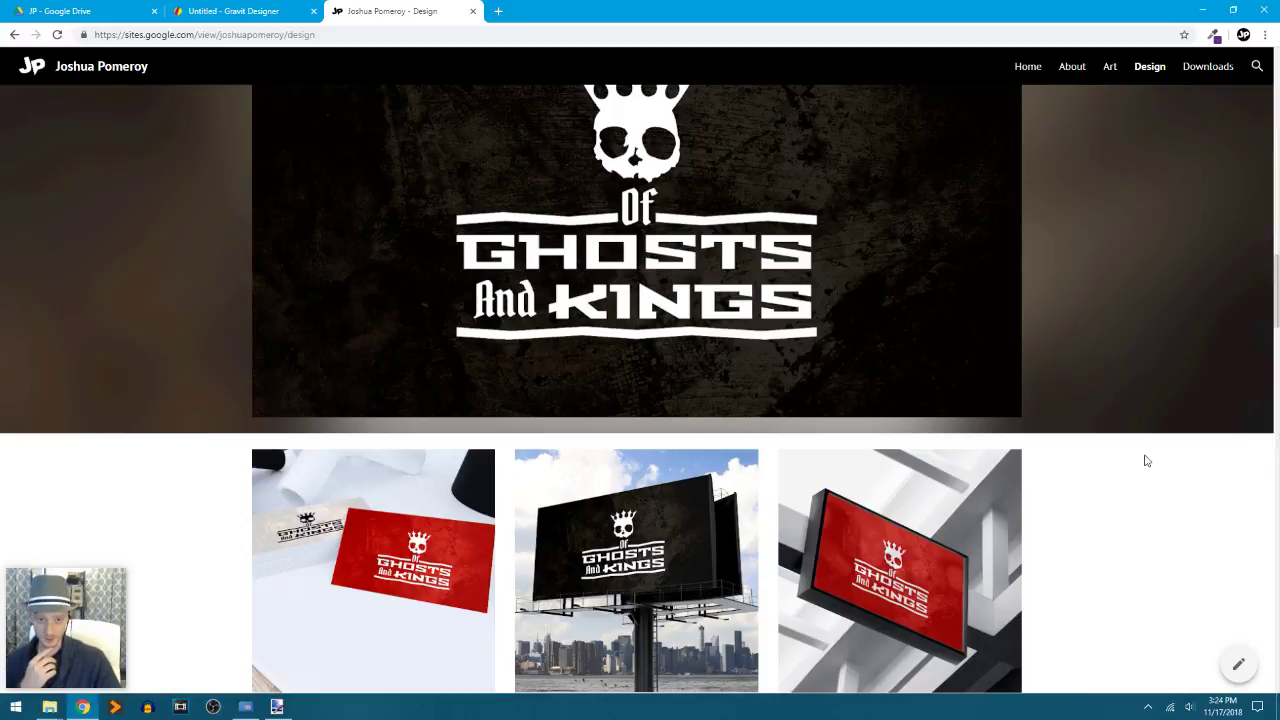
scroll(1146, 460, up, 4)
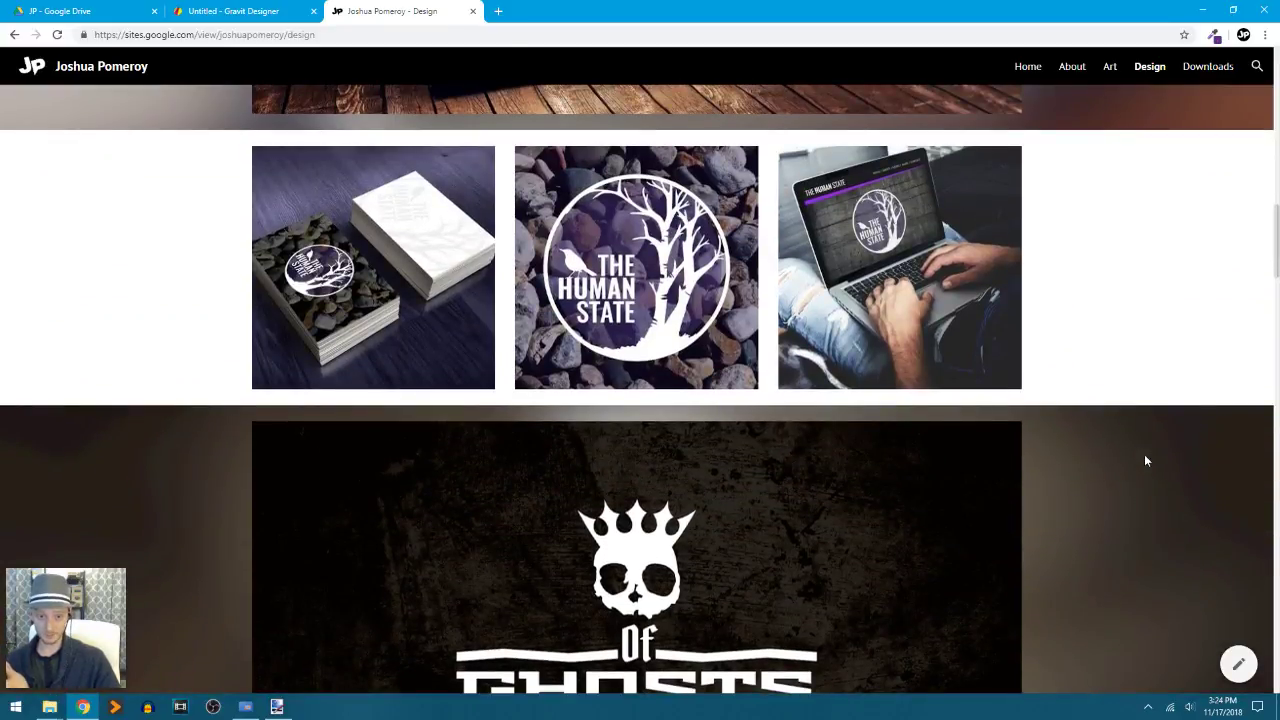
scroll(1146, 460, up, 3)
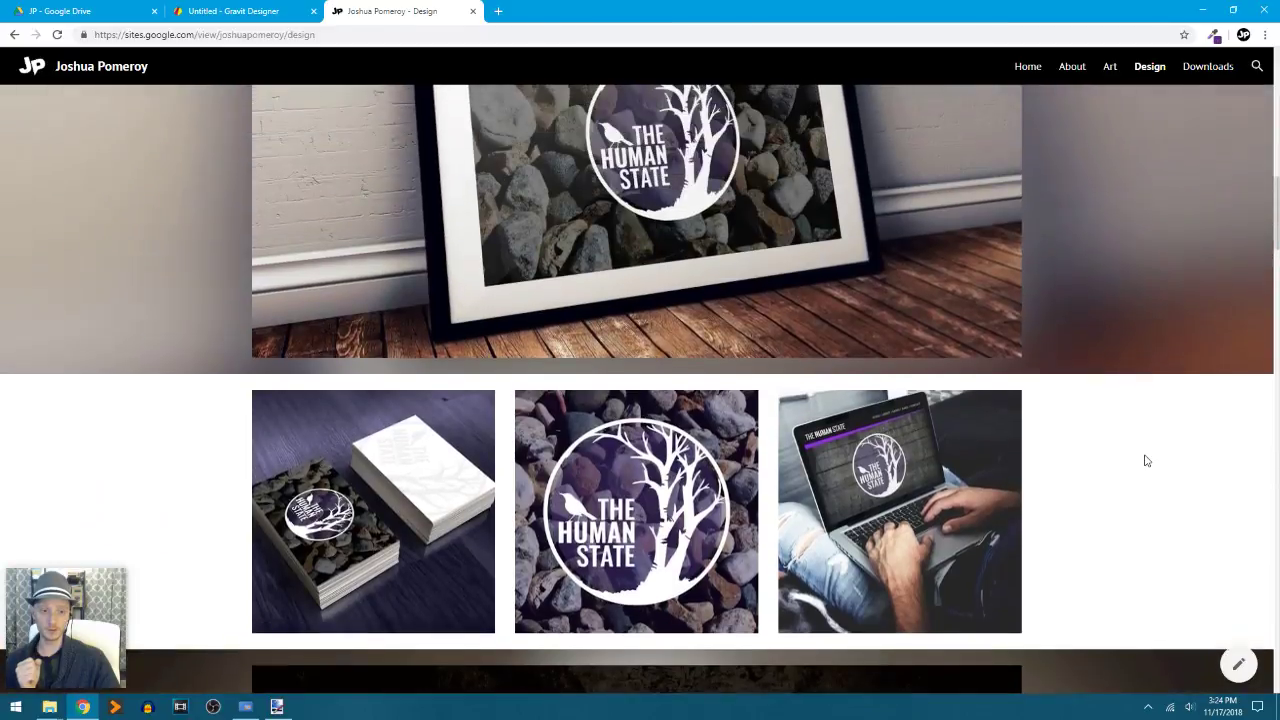
scroll(1146, 460, up, 3)
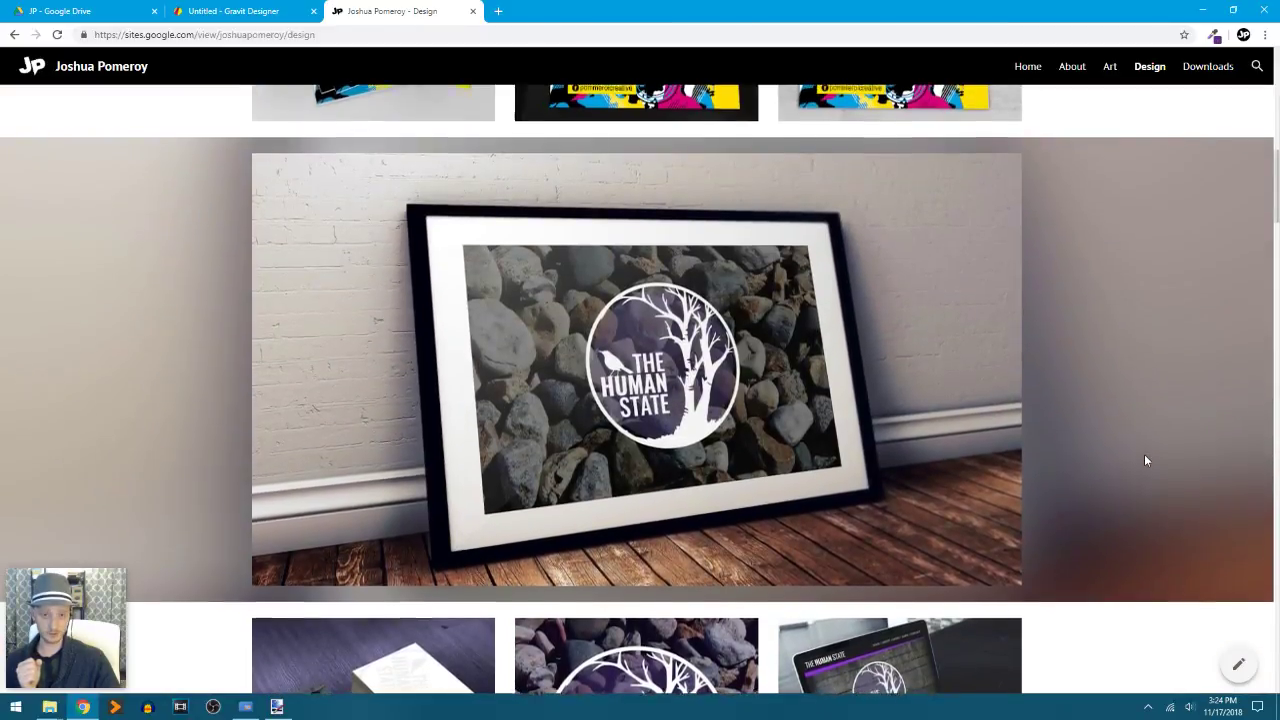
scroll(1146, 460, up, 3)
scroll(1146, 460, up, 3)
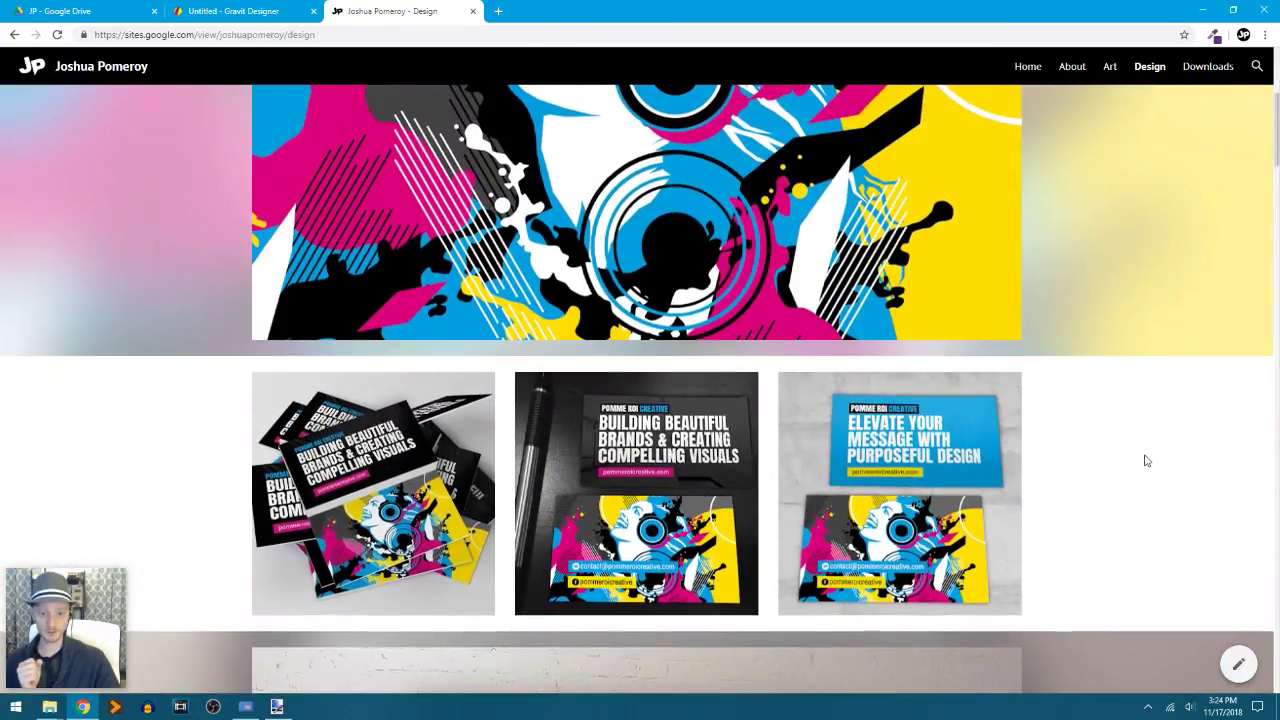
- Look through the Of Ghosts and Kings mockups again and return to the Prime Karts catalog under Print and Digital Media
scroll(1146, 460, down, 2)
scroll(1146, 460, down, 15)
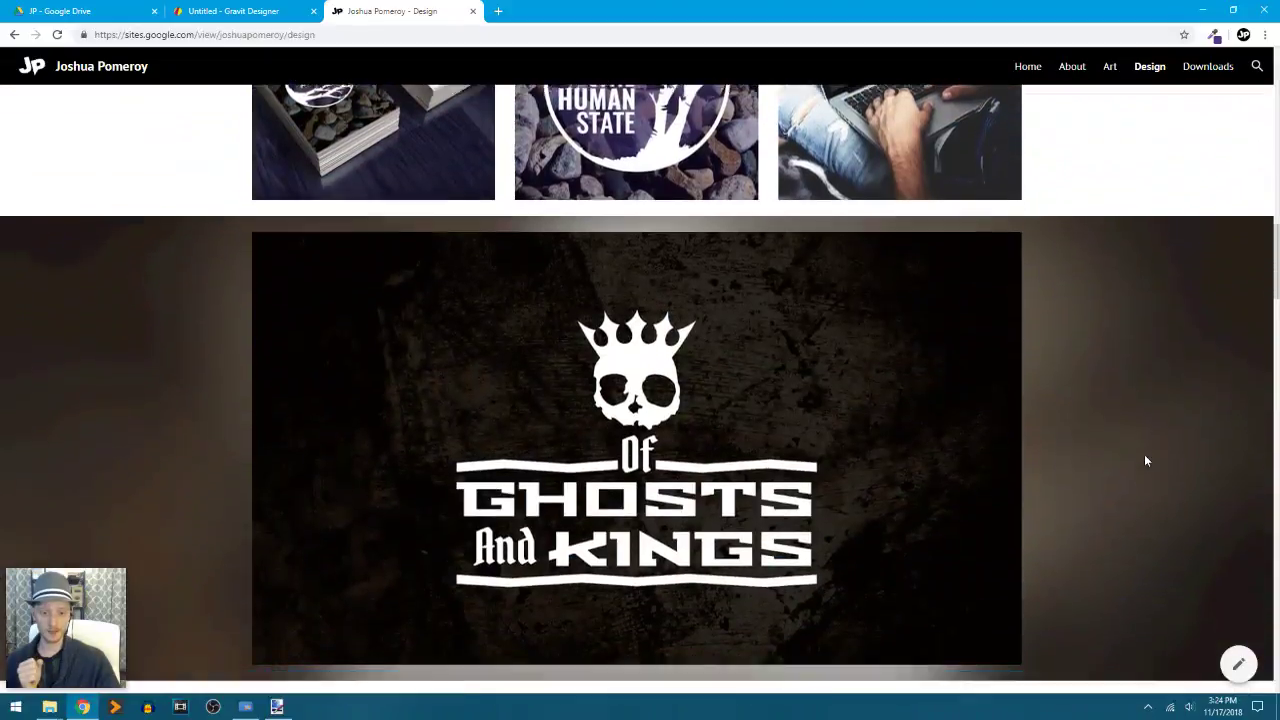
scroll(1146, 460, down, 1)
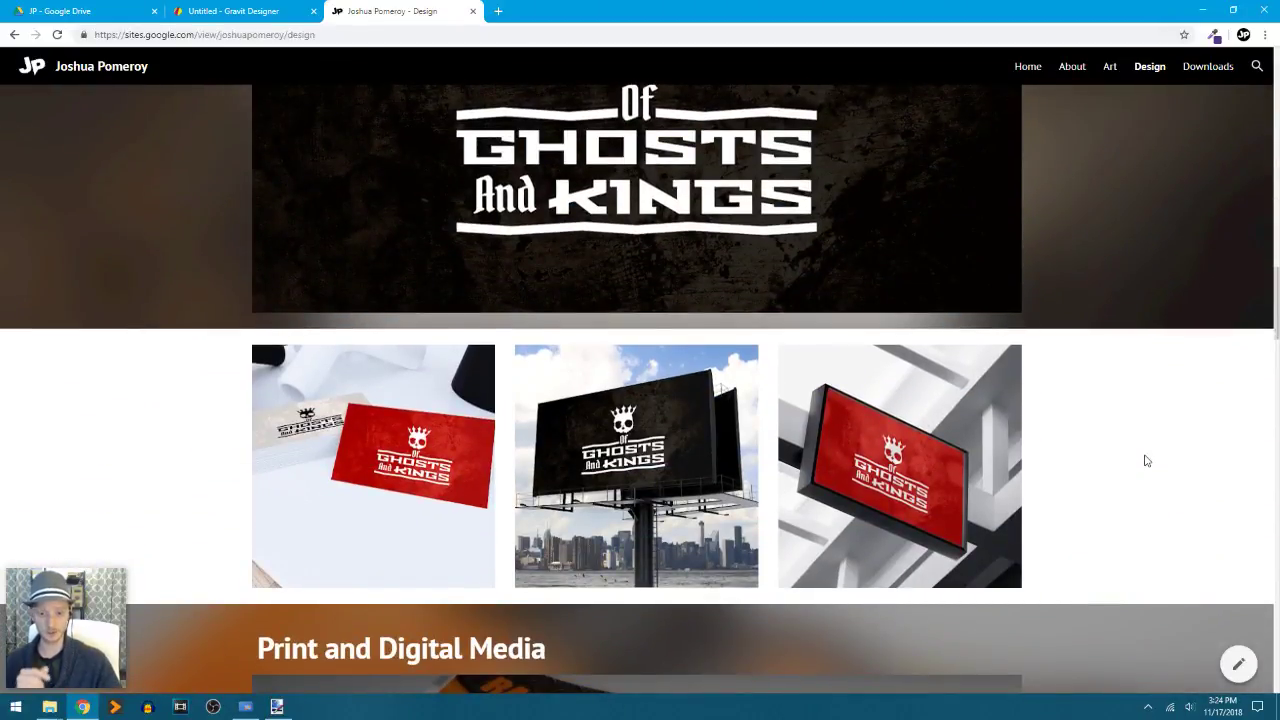
scroll(1146, 460, down, 1)
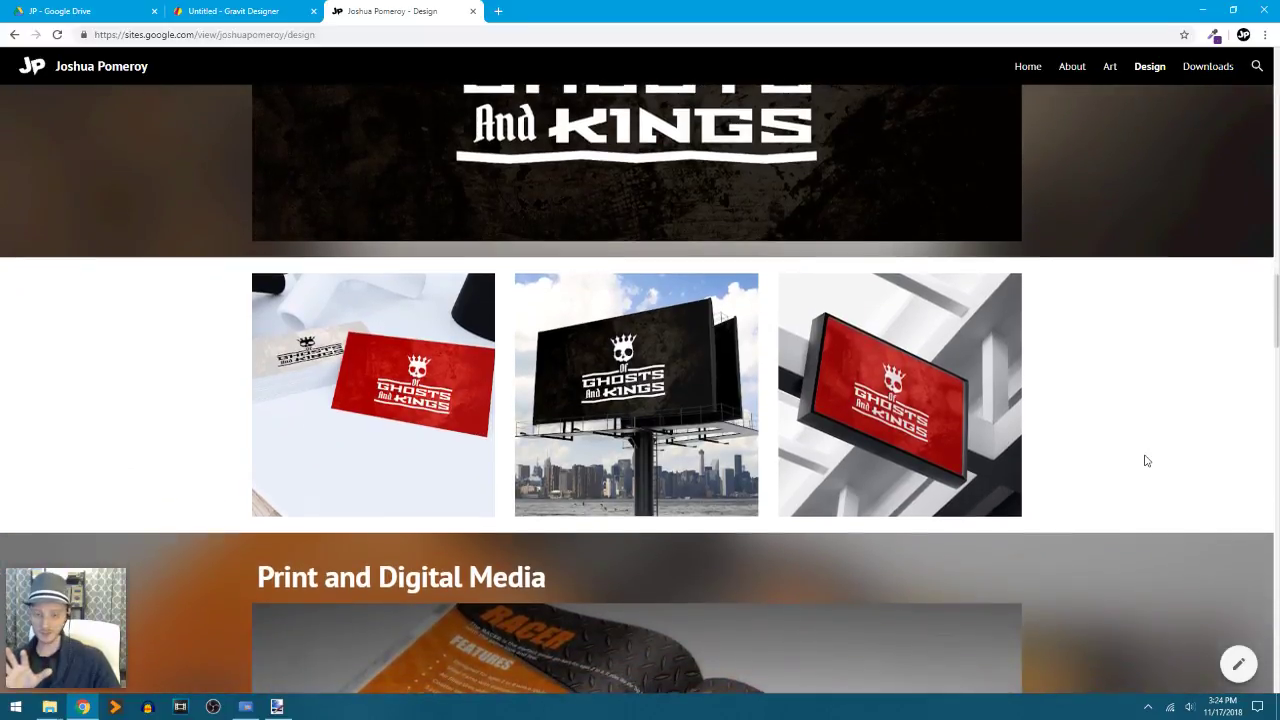
scroll(1146, 460, down, 6)
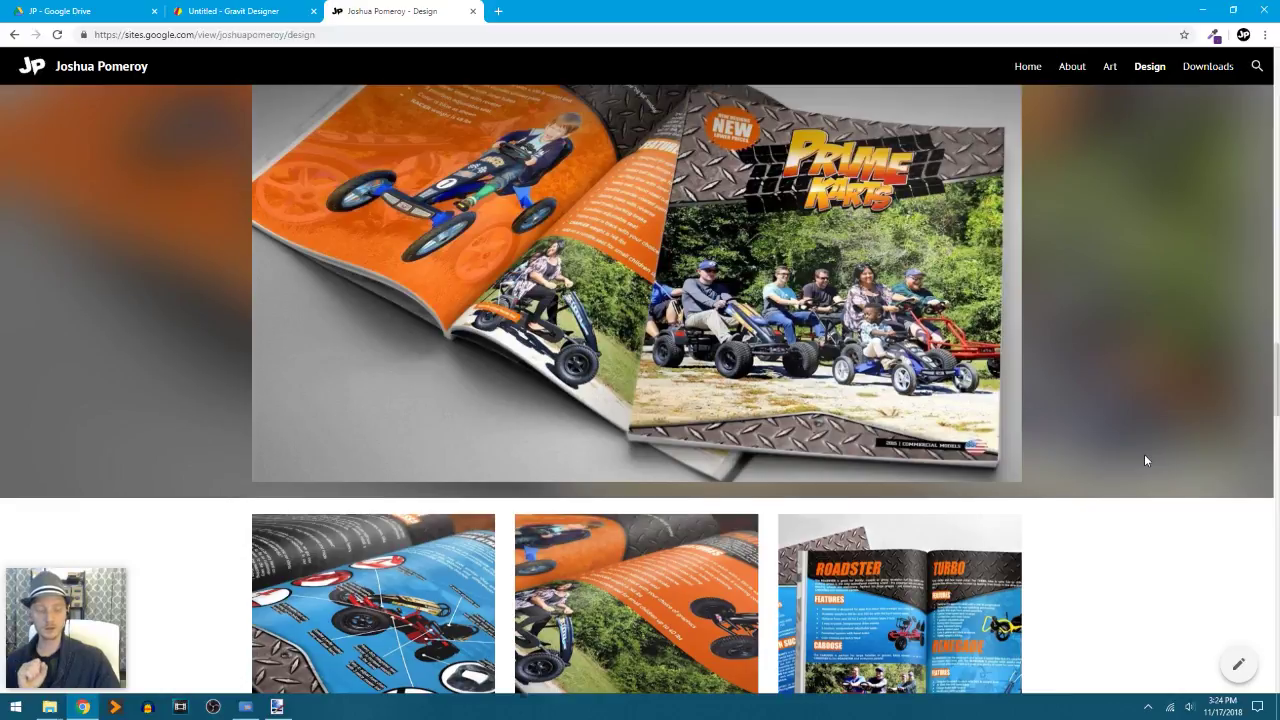
- Review the print samples from the Prime Karts catalog through the Color Run posters and Hear Me Roar artwork to the Children in Crisis magazine
scroll(1146, 460, down, 4)
scroll(1146, 460, down, 3)
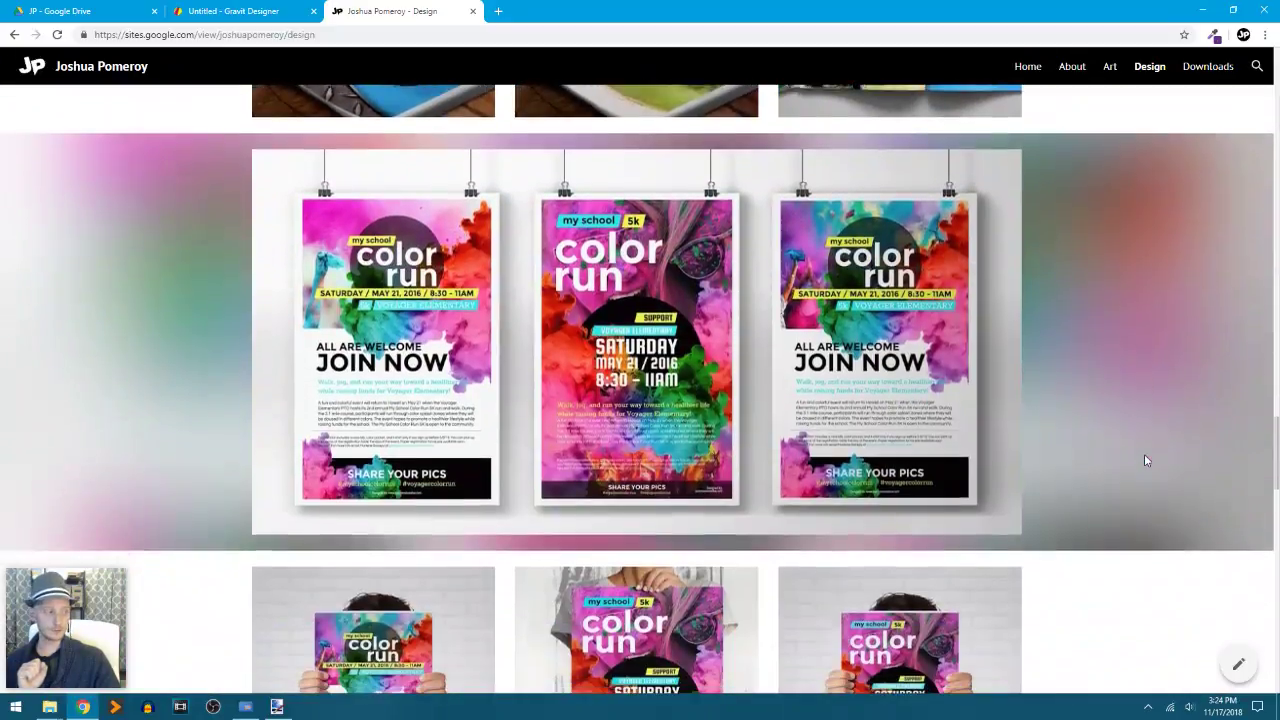
scroll(1146, 460, down, 4)
scroll(1146, 460, down, 2)
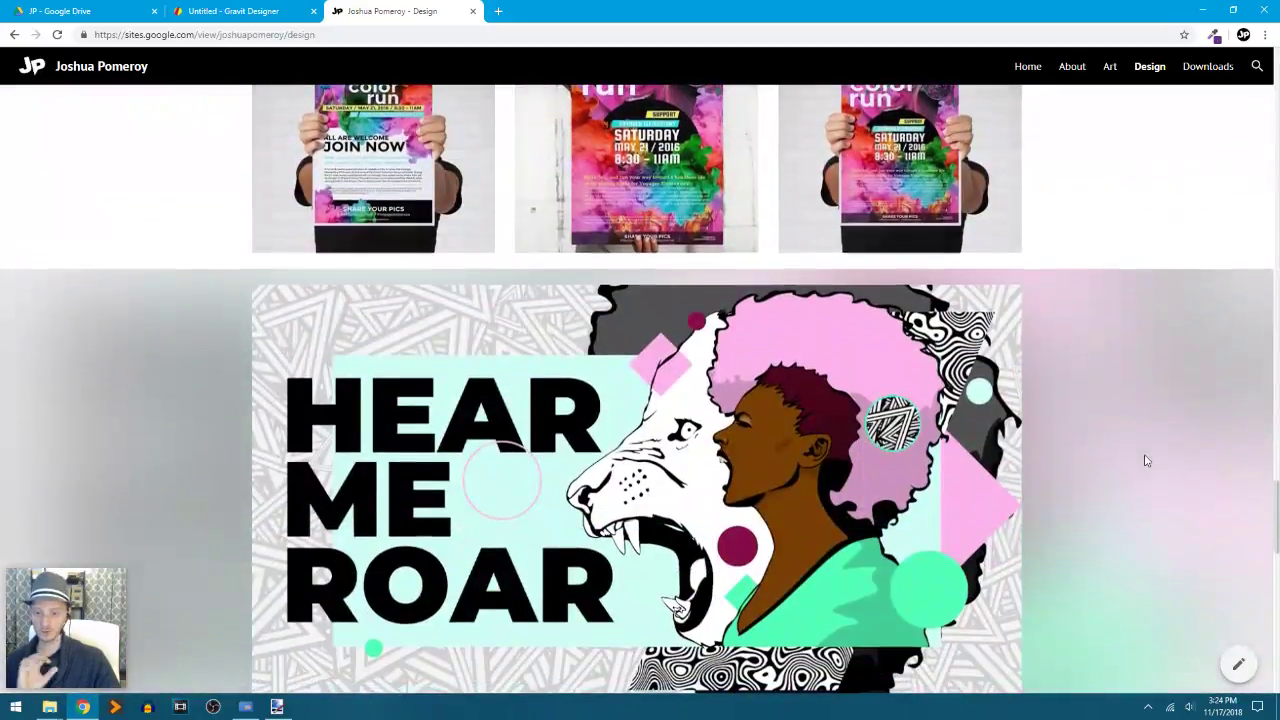
scroll(1146, 460, down, 2)
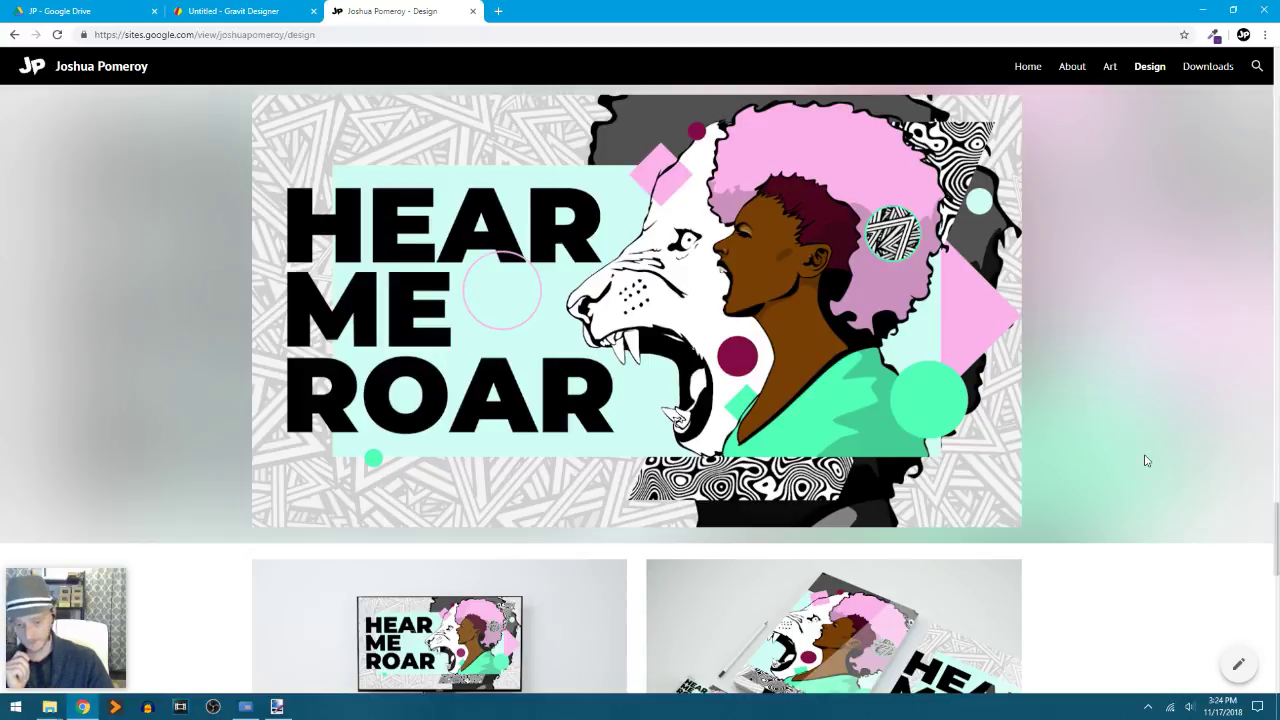
scroll(1065, 487, up, 1)
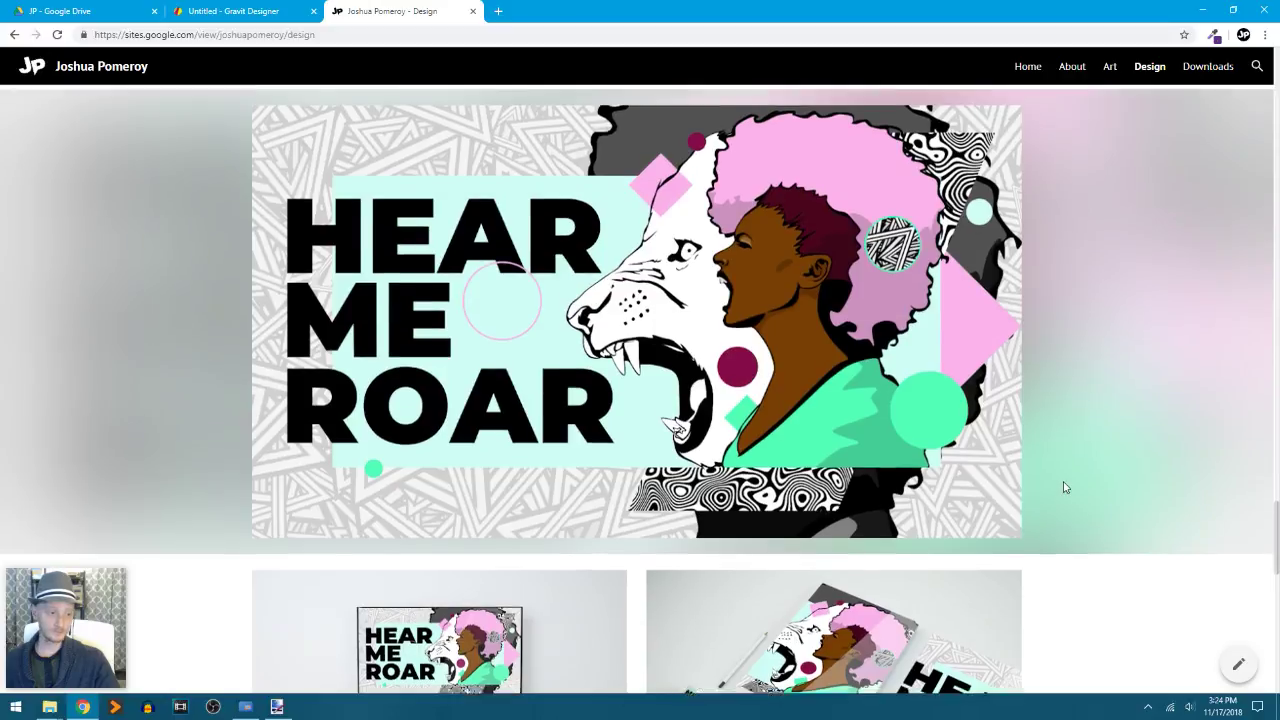
scroll(1065, 487, down, 3)
scroll(1065, 487, down, 2)
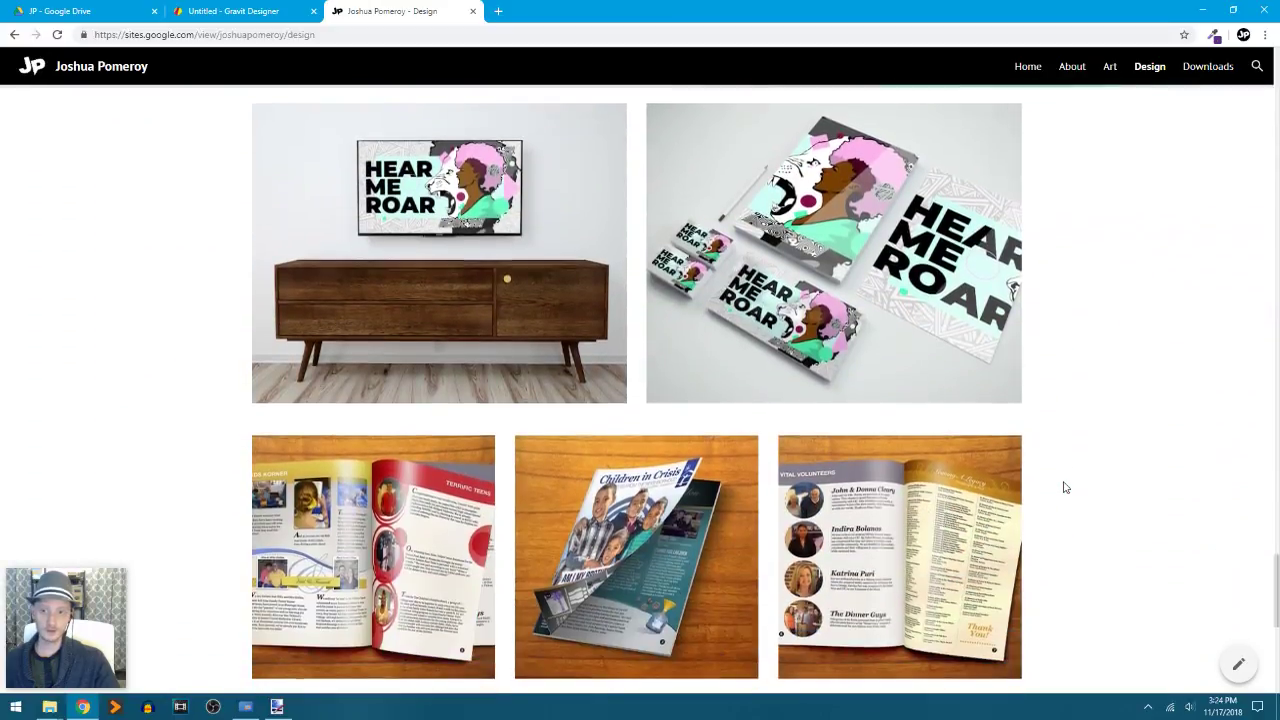
scroll(1065, 487, down, 1)
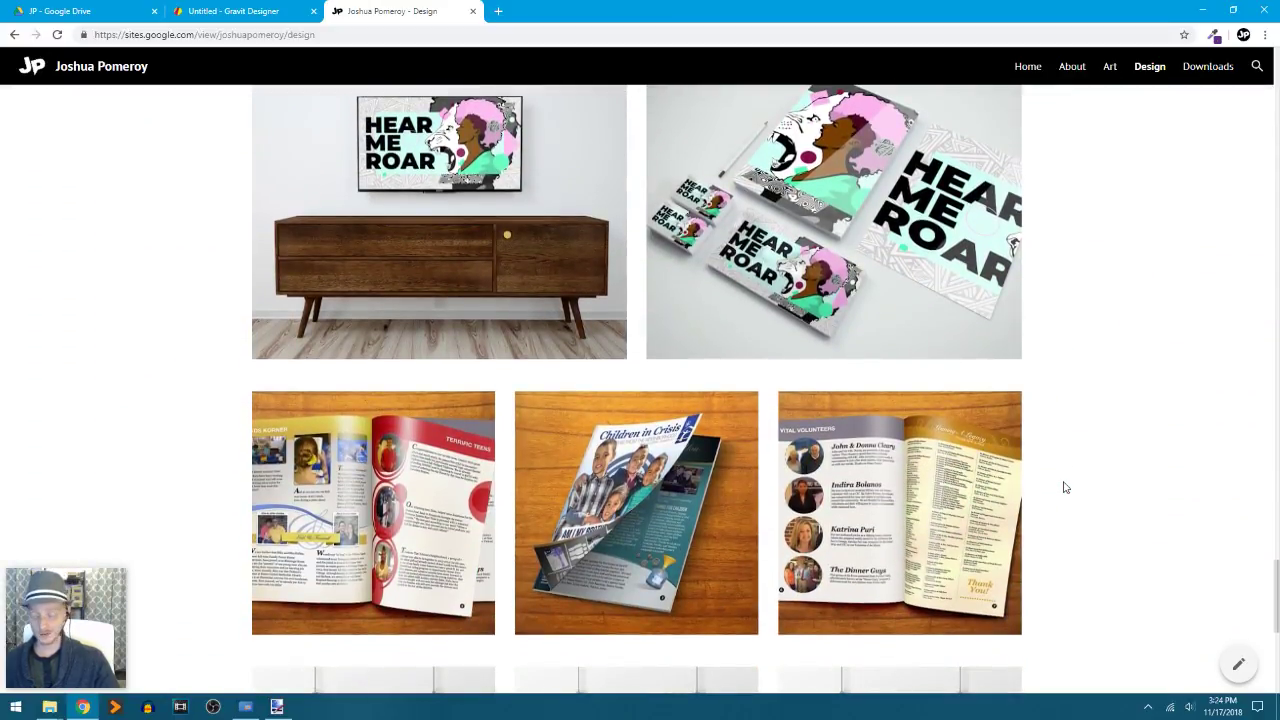